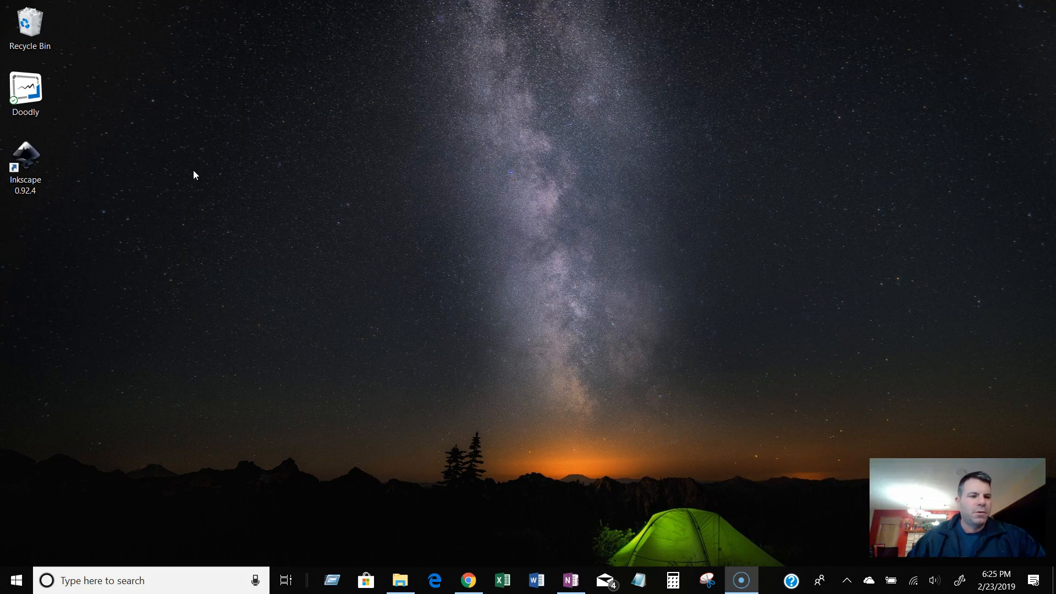
Open Doodly and create a new Whiteboard-style video titled jbtest.
click(35, 97)
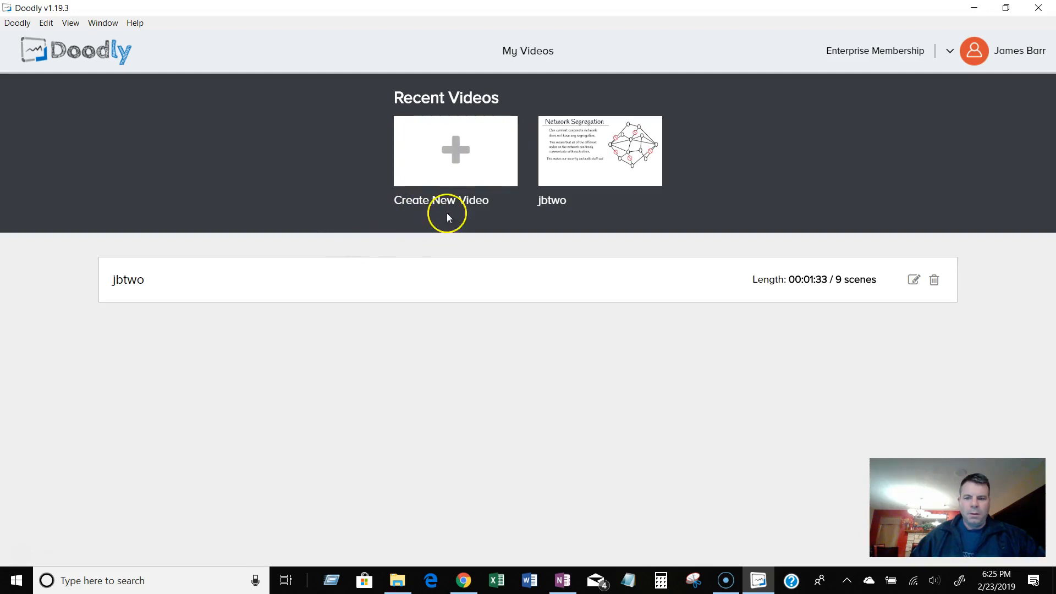
click(453, 165)
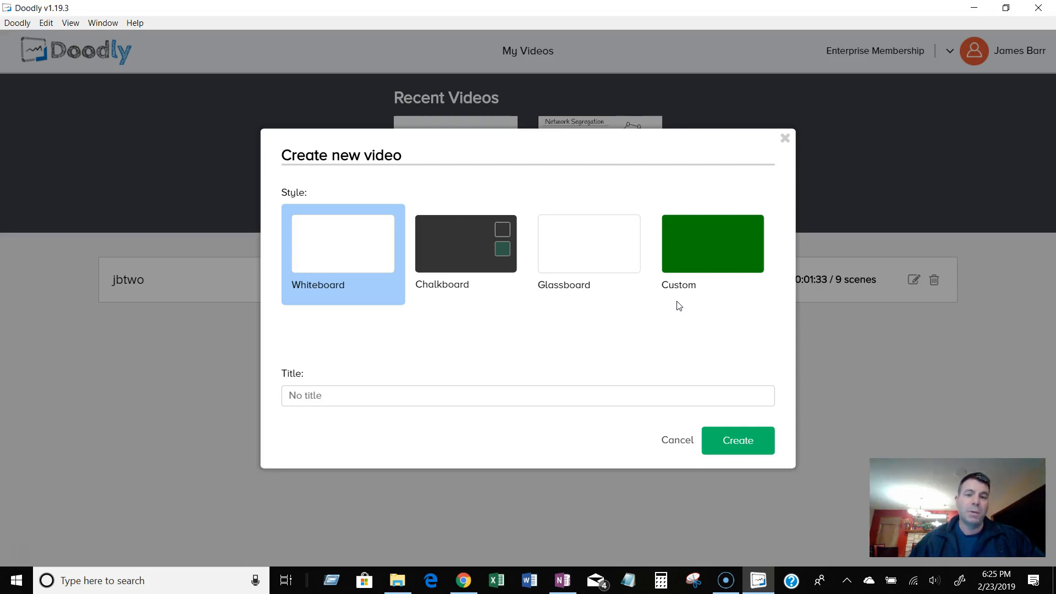
click(330, 282)
click(344, 393)
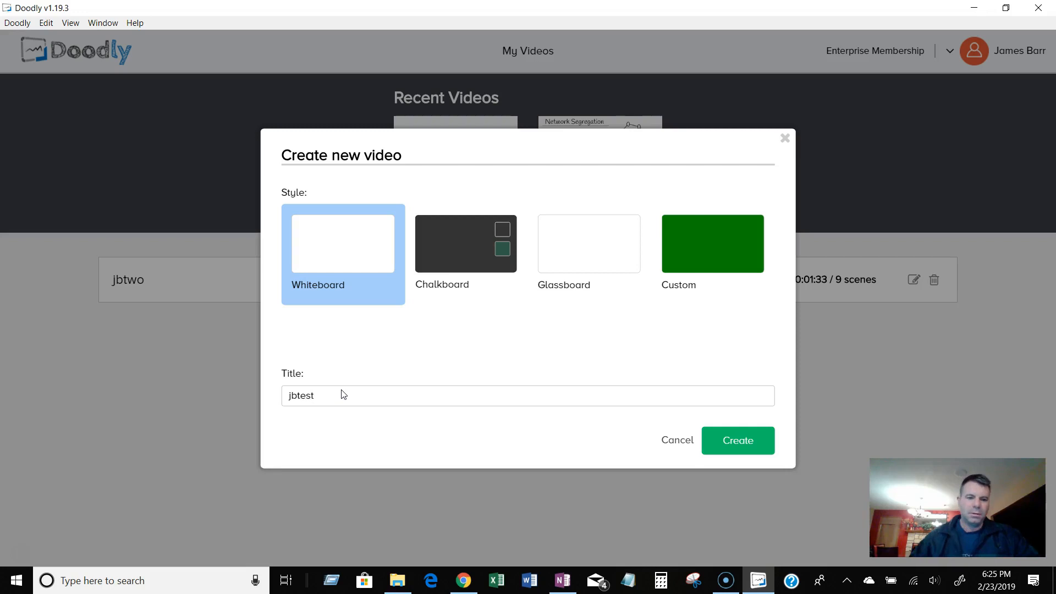
click(737, 440)
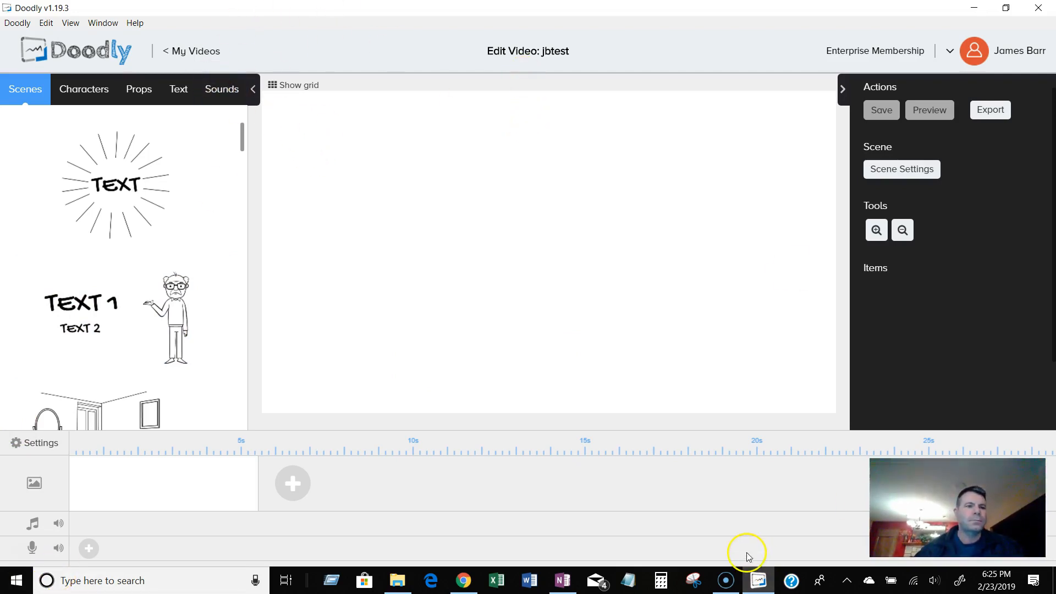
Browse the program menus and open the Customer Support help page.
click(17, 23)
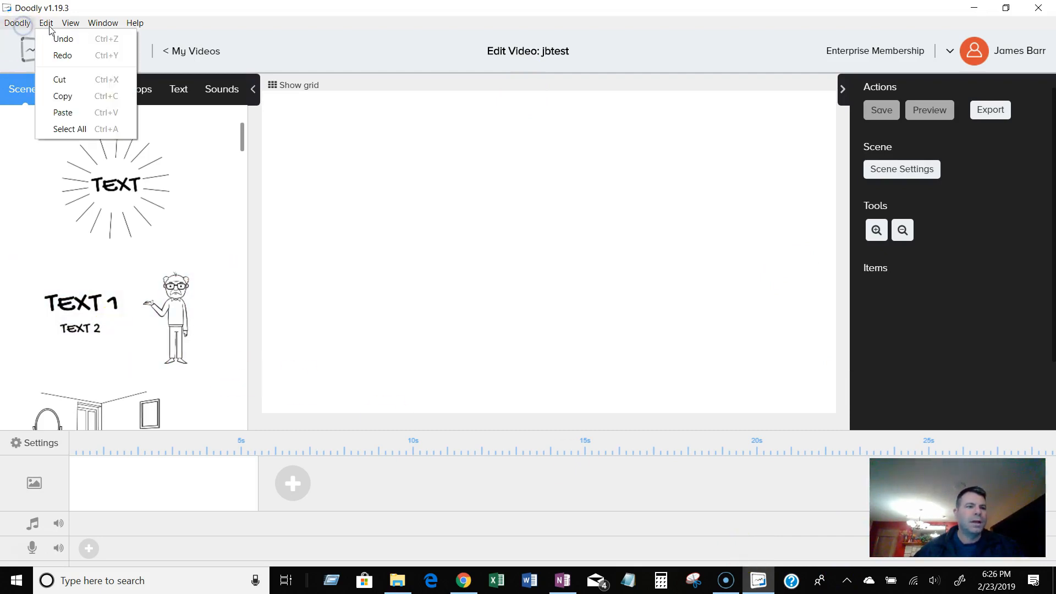
mouse_move(67, 28)
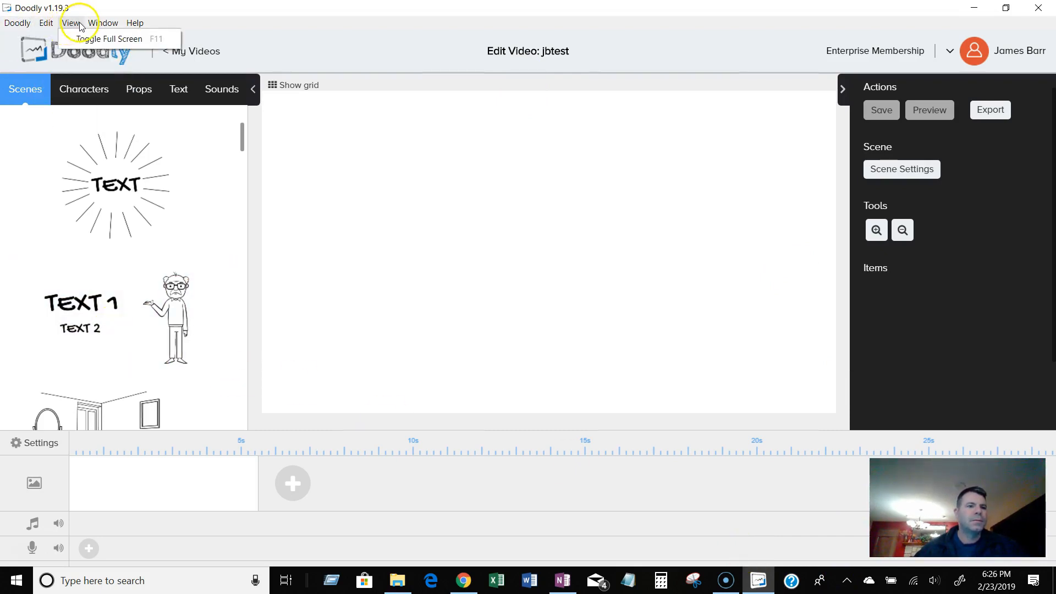
mouse_move(133, 26)
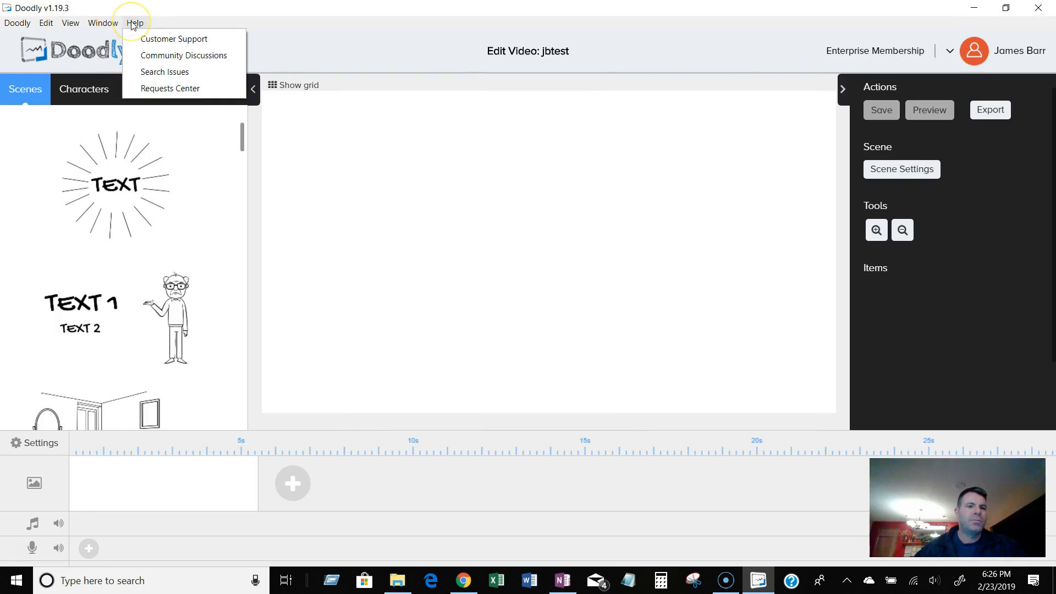
click(165, 35)
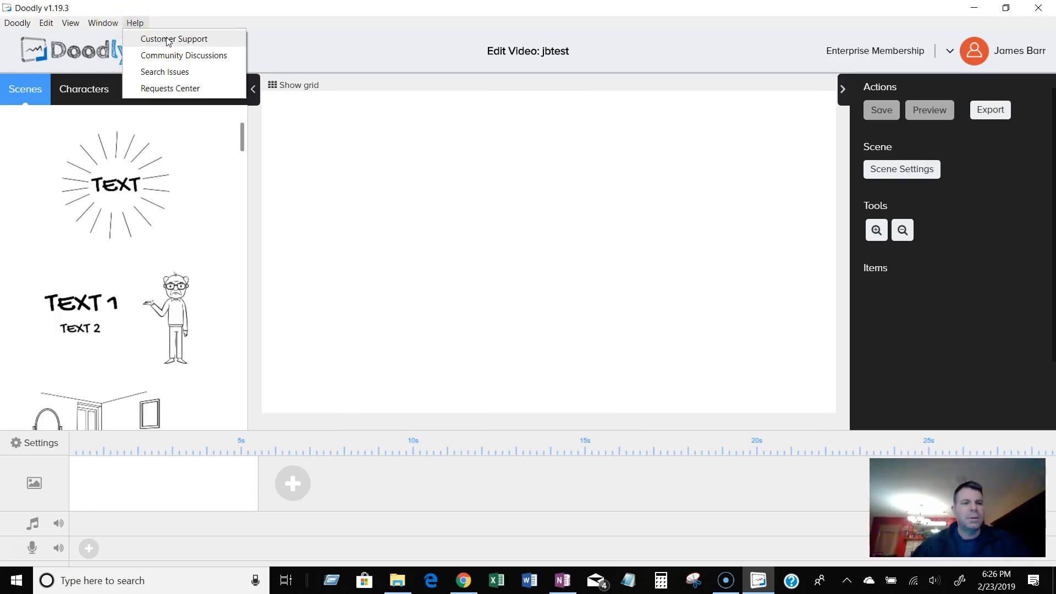
click(168, 40)
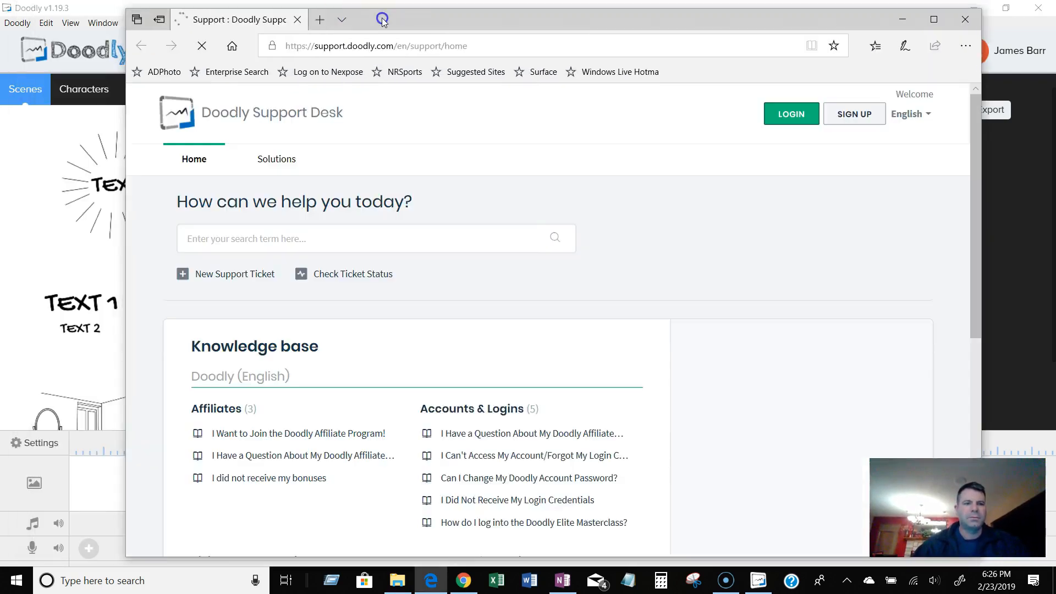
Open the Community Discussions and Search Issues help pages in the browser.
drag(478, 22, 712, 26)
click(134, 23)
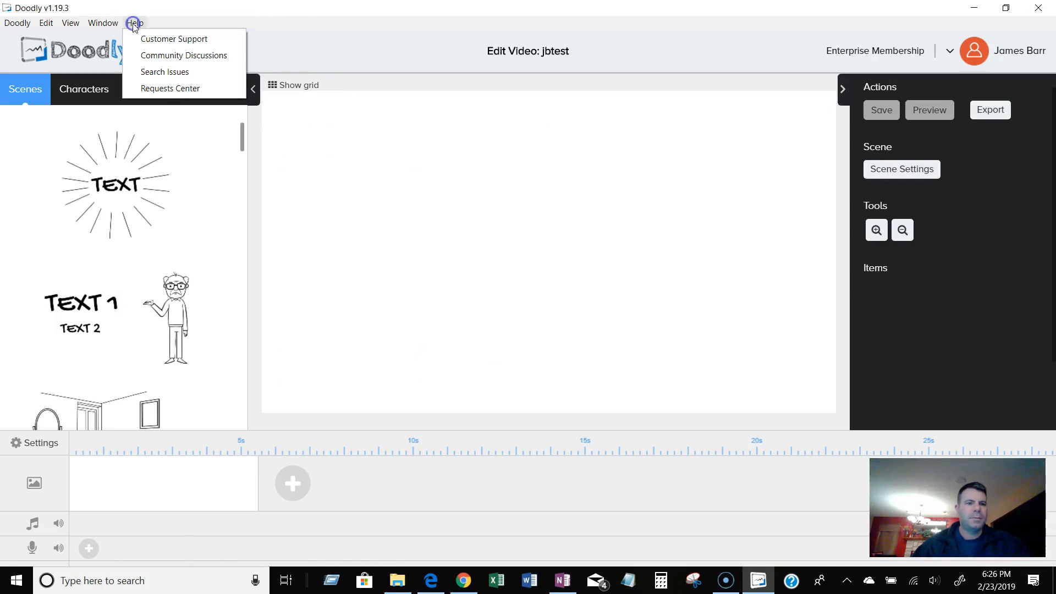
click(143, 52)
click(135, 23)
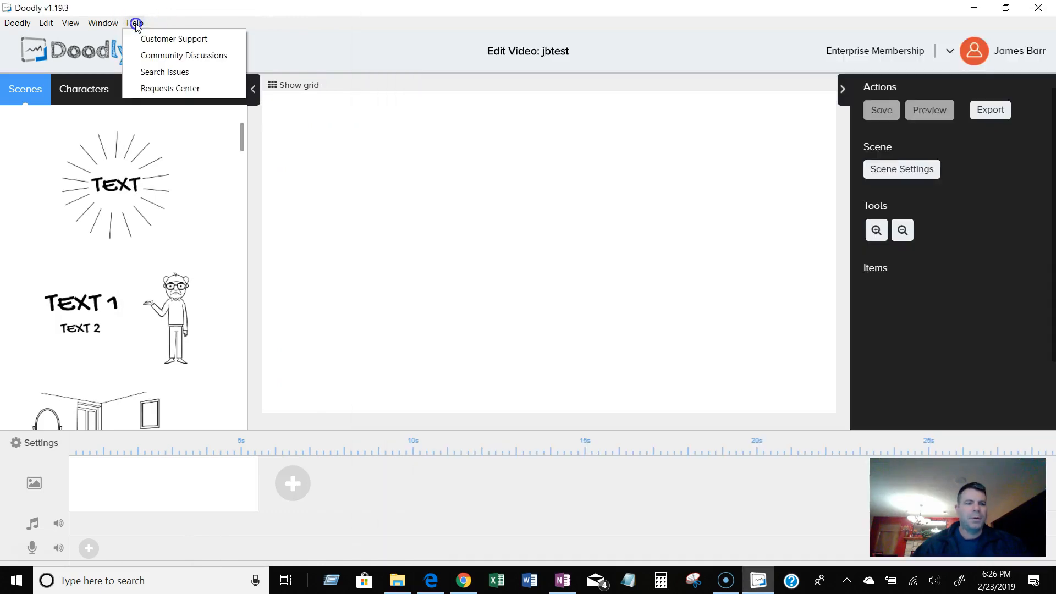
click(151, 72)
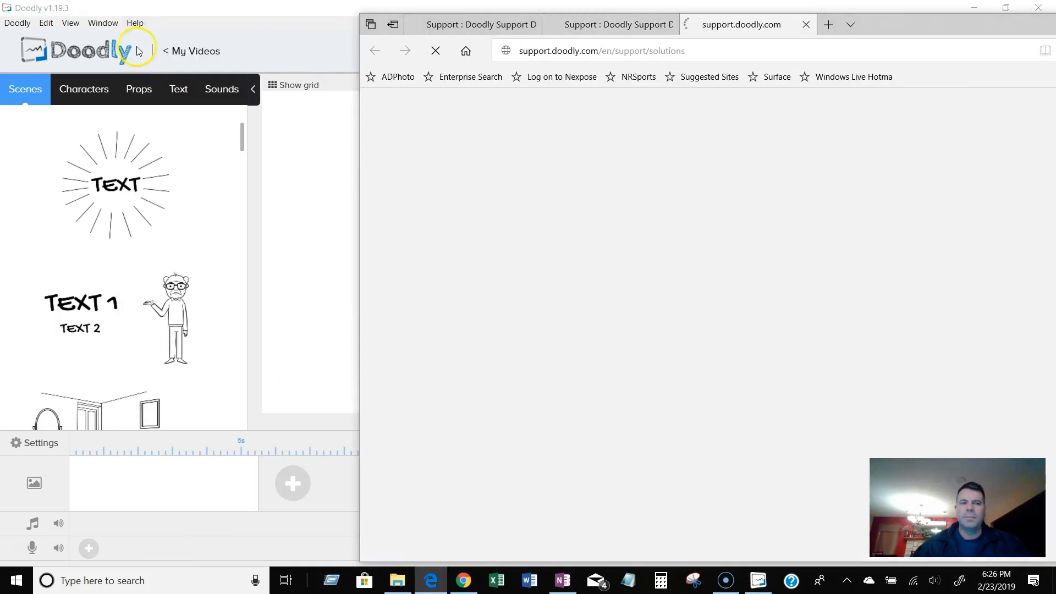
Open the Requests Center help page and close the browser window.
click(135, 24)
click(170, 88)
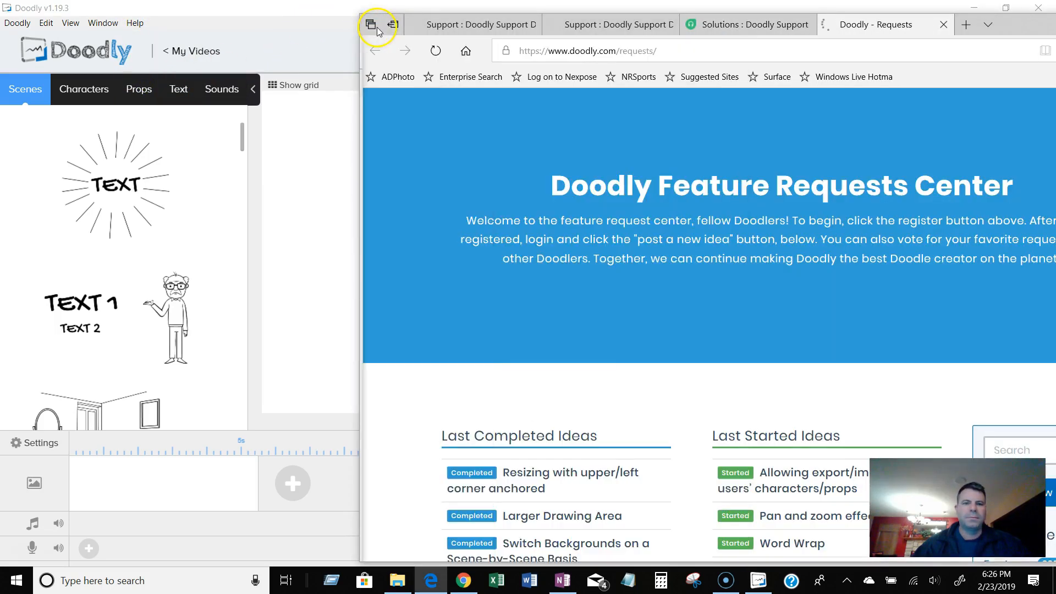
click(376, 28)
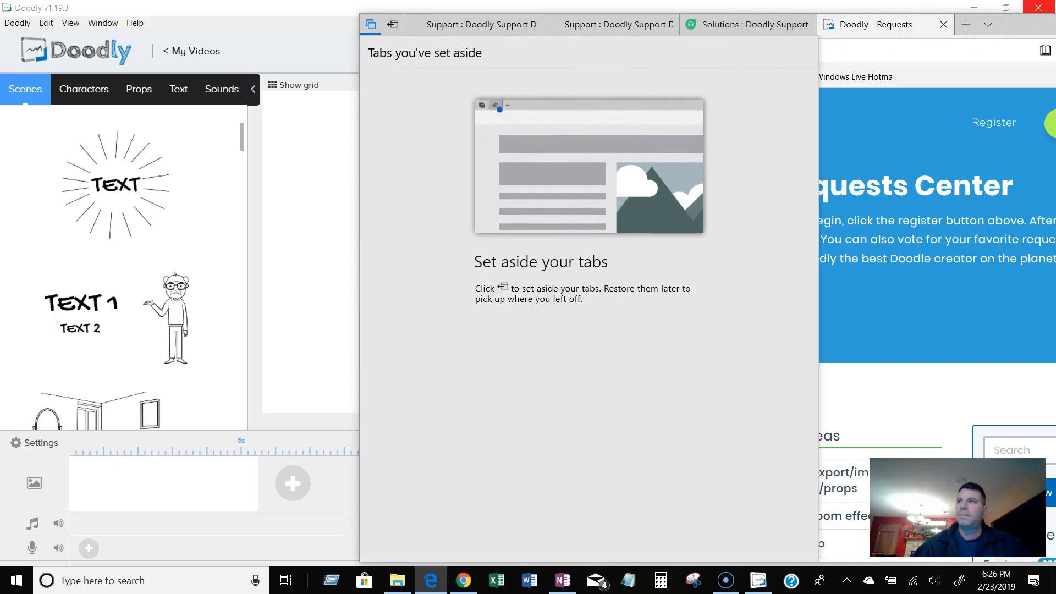
click(1038, 7)
click(717, 328)
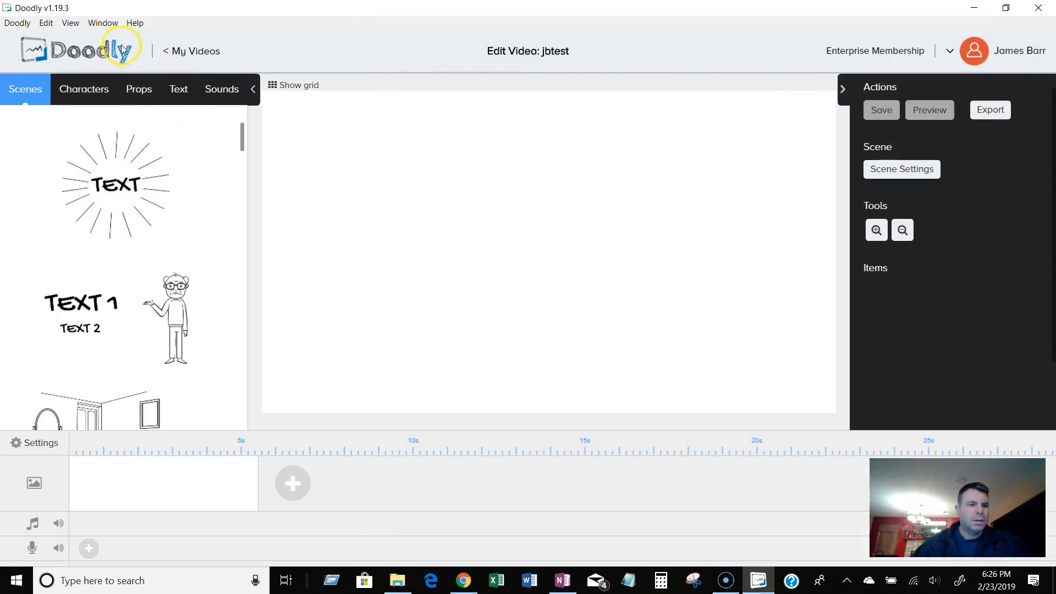
Toggle full screen view on and back off, and leaf through the Edit menu.
click(107, 22)
click(71, 23)
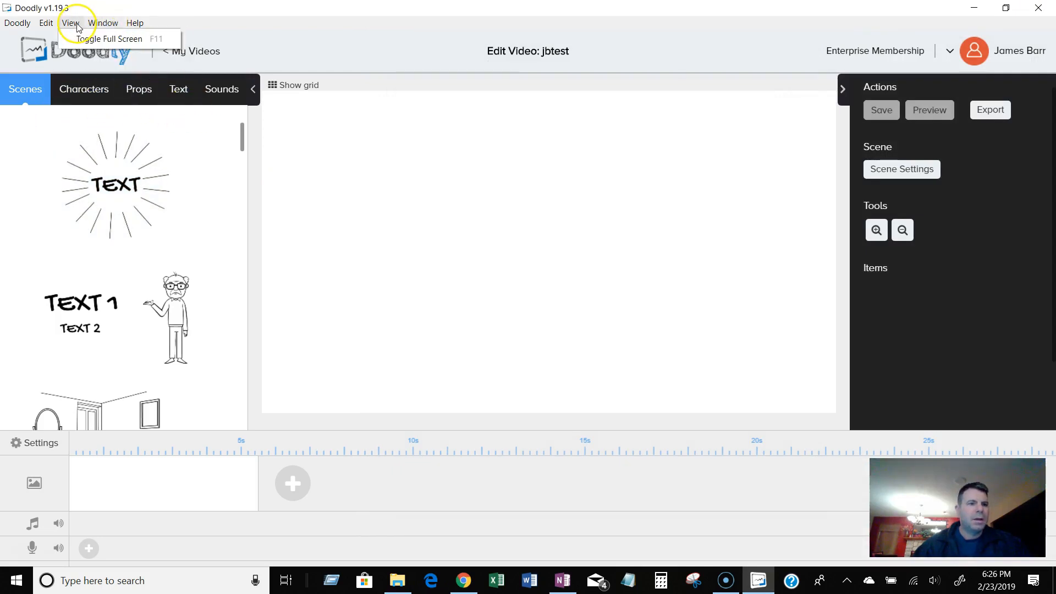
click(81, 40)
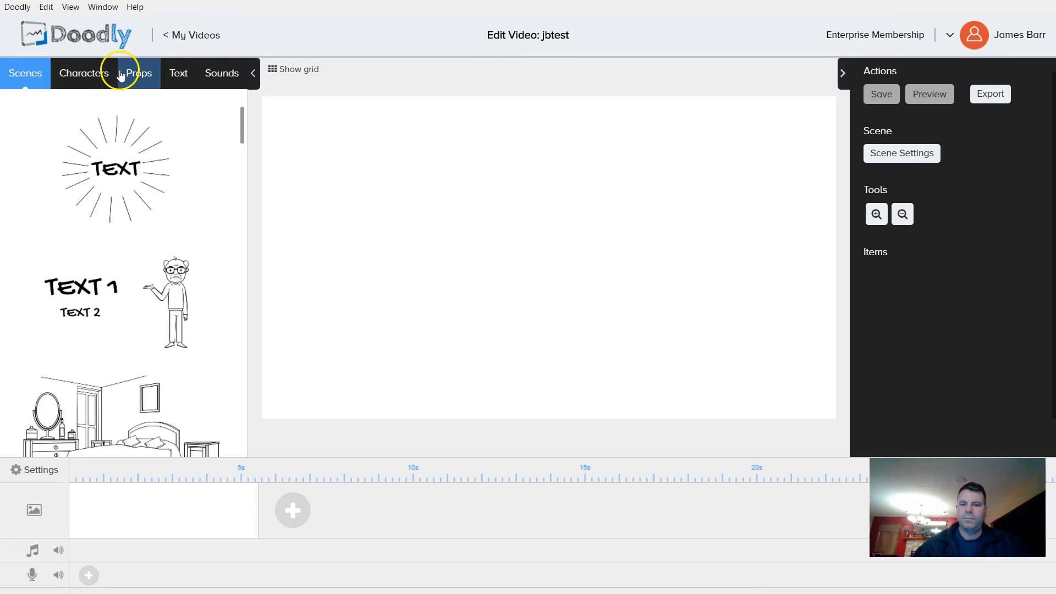
click(75, 7)
click(108, 23)
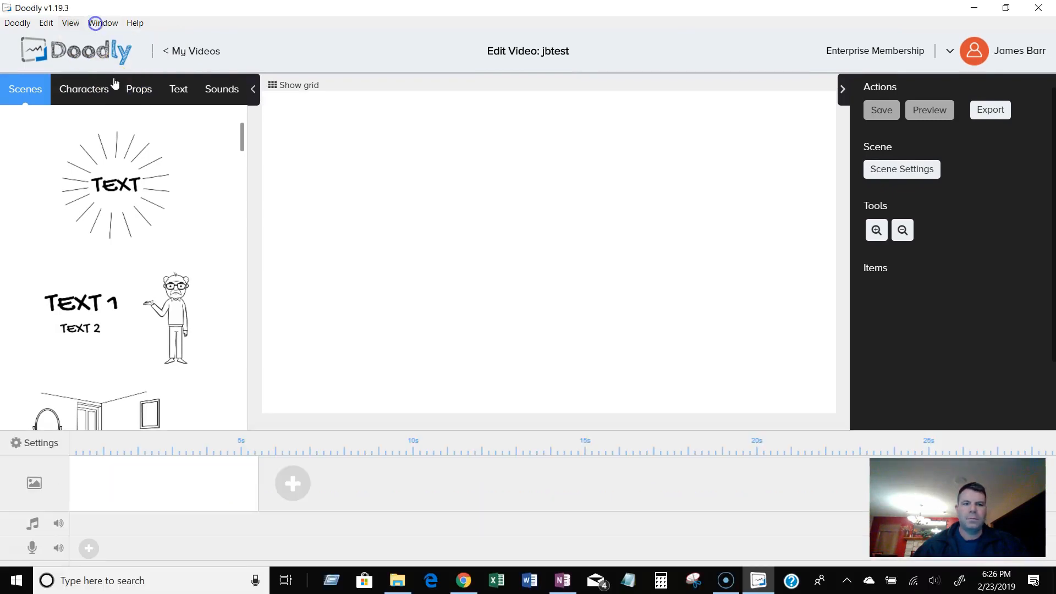
click(71, 23)
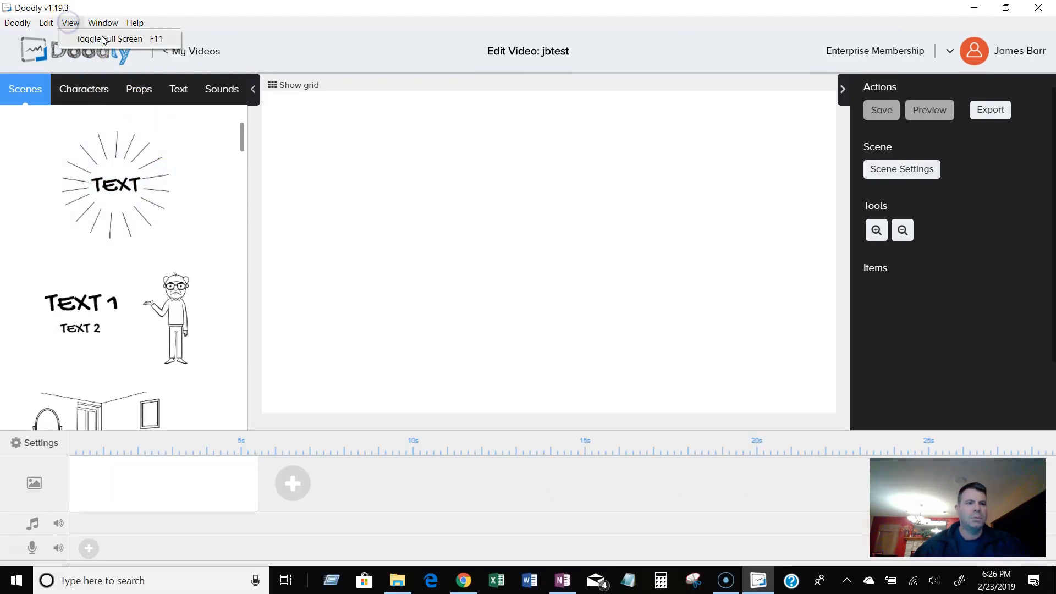
click(102, 38)
click(71, 7)
click(82, 20)
click(43, 23)
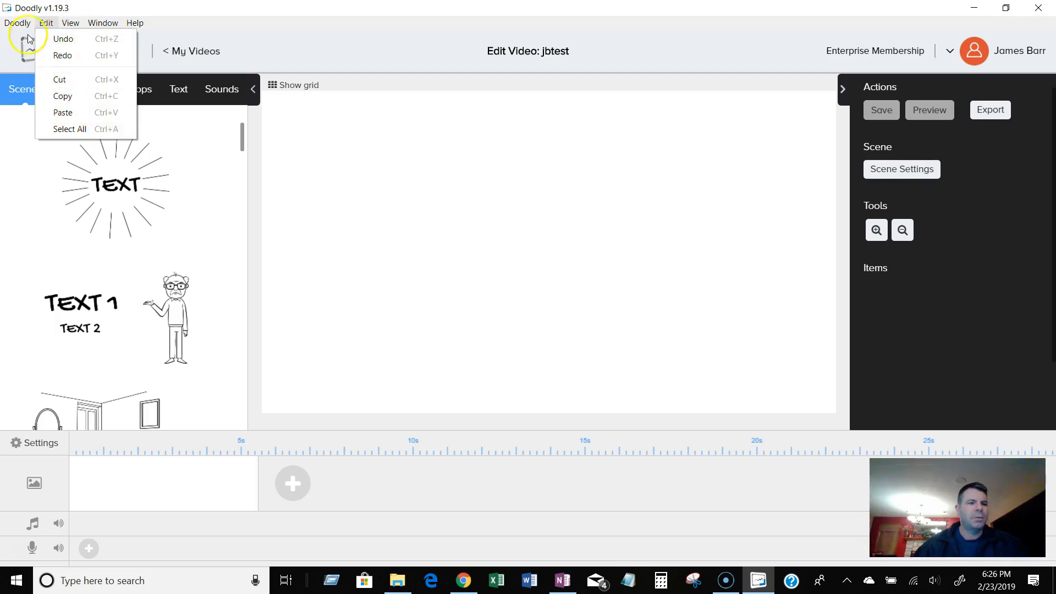
click(28, 34)
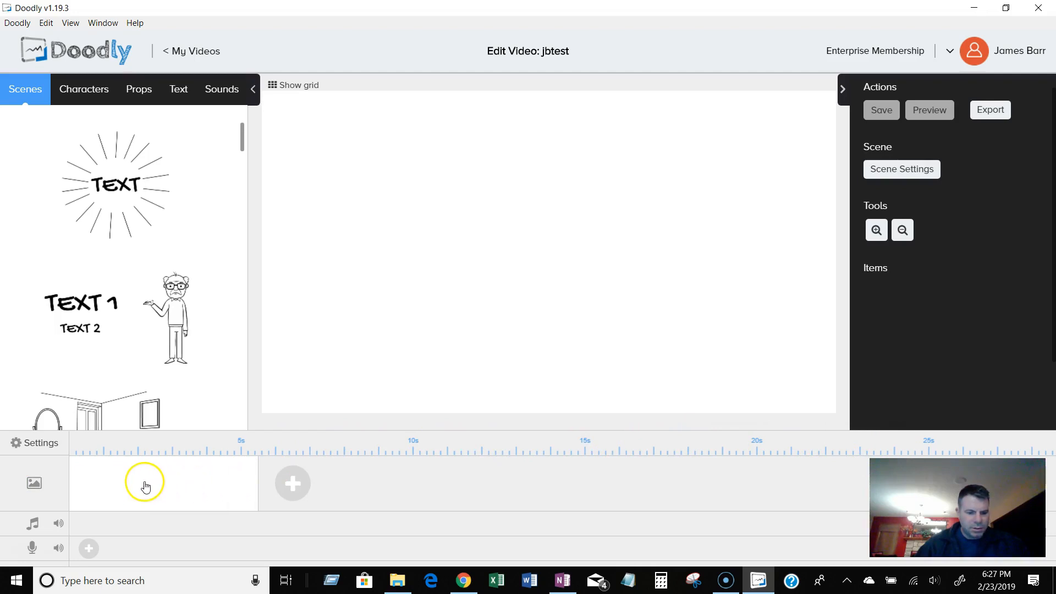
Add two blank scenes to the timeline and delete the last of them.
click(304, 487)
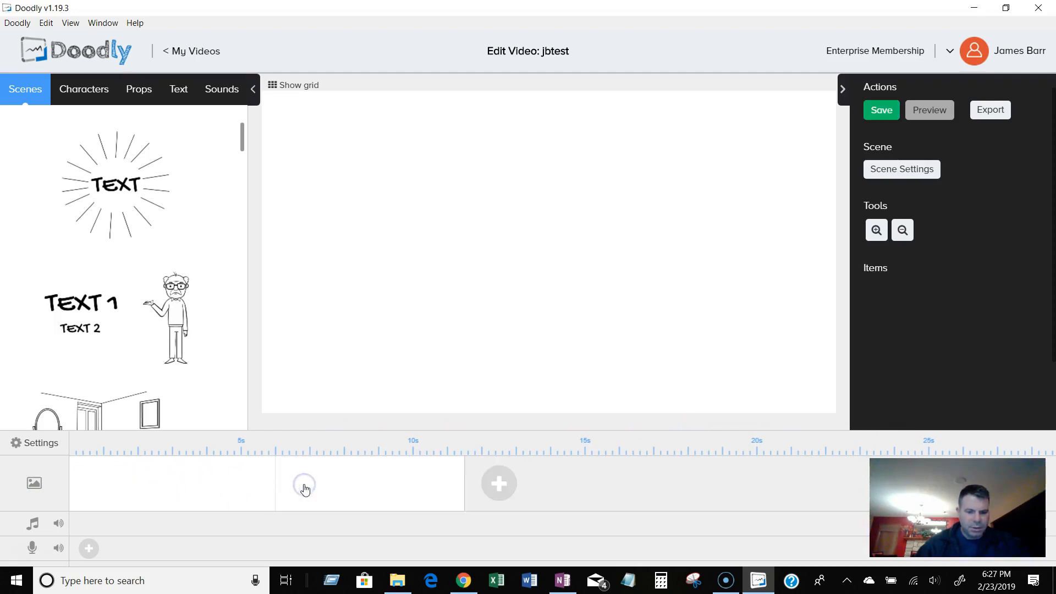
click(499, 483)
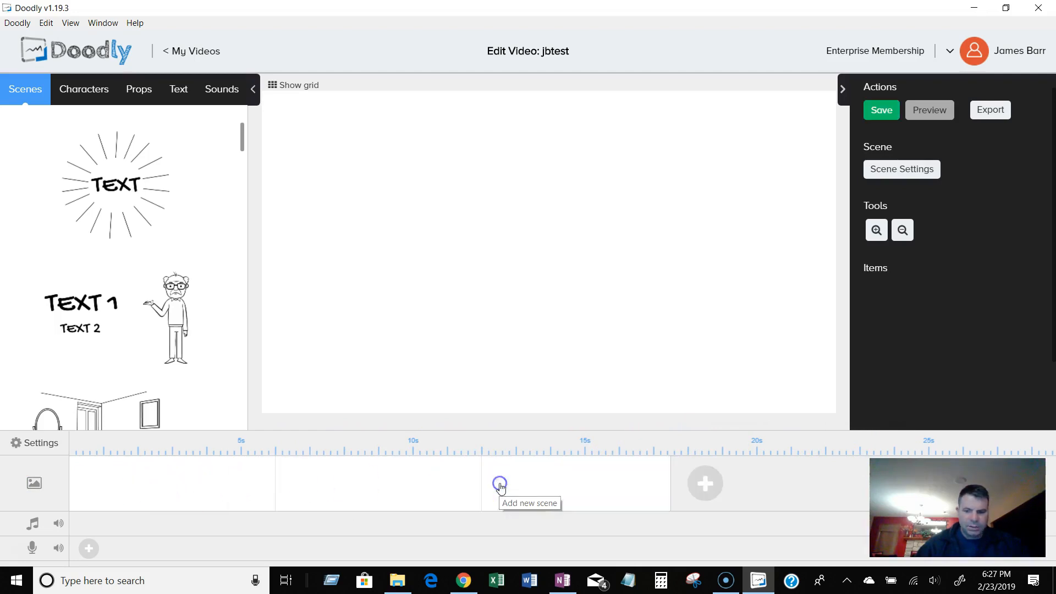
right_click(603, 481)
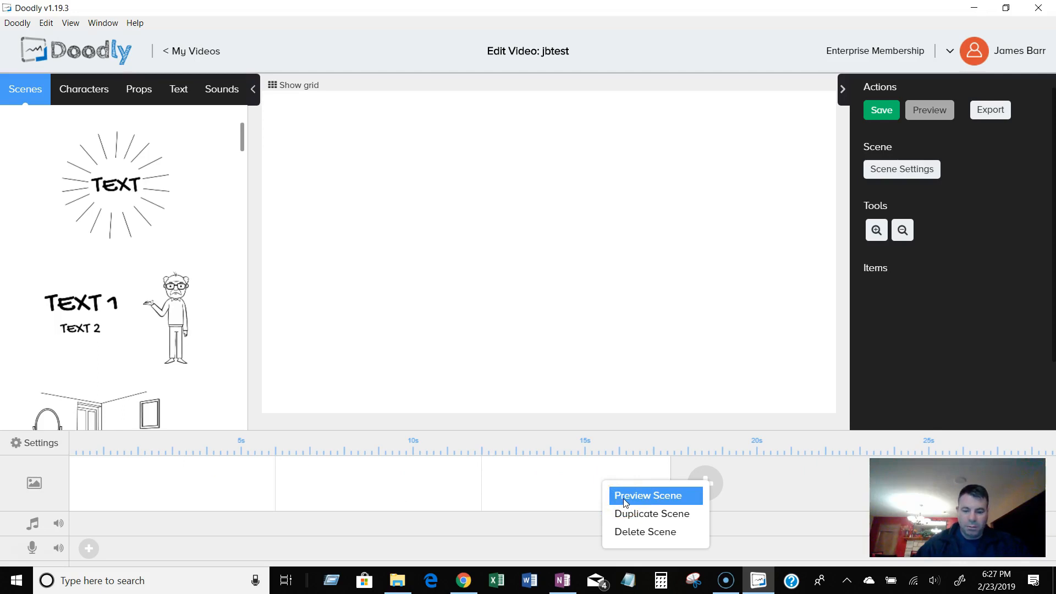
click(630, 517)
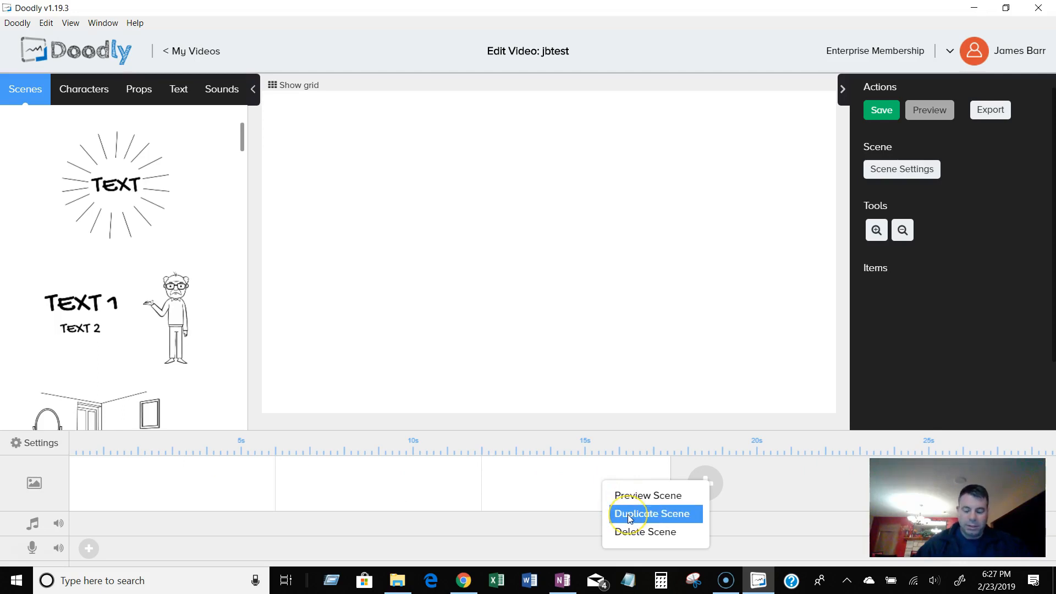
click(636, 533)
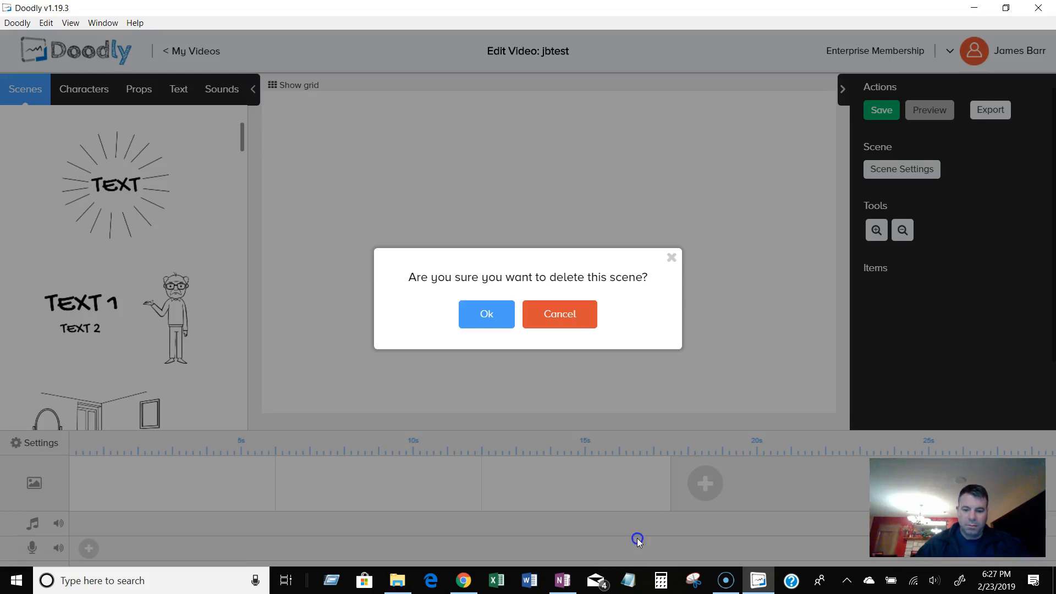
click(486, 316)
Delete the second scene from the timeline.
right_click(441, 481)
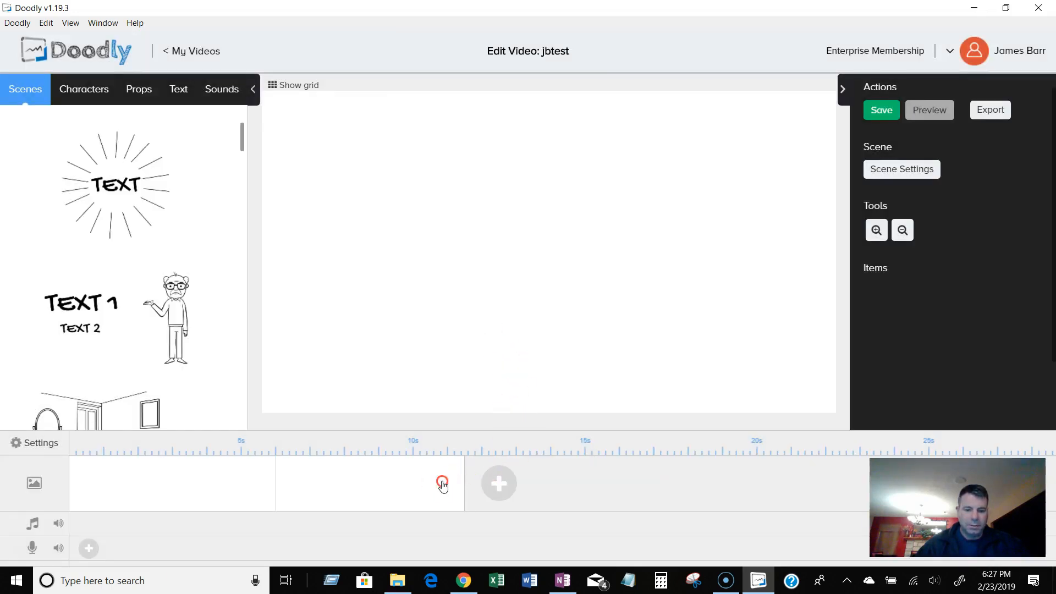
click(477, 525)
click(482, 312)
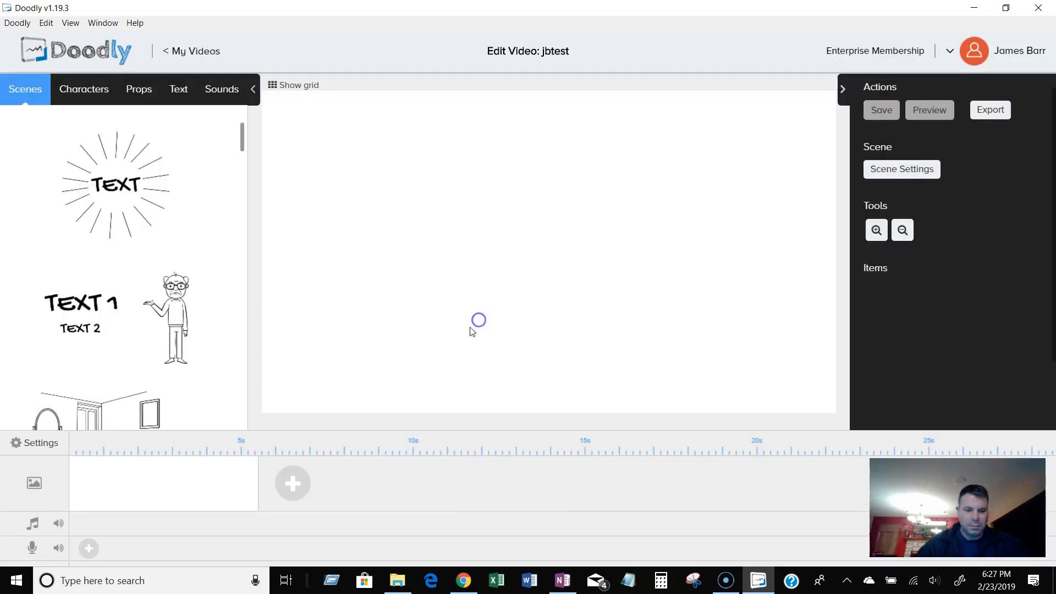
click(58, 525)
click(45, 525)
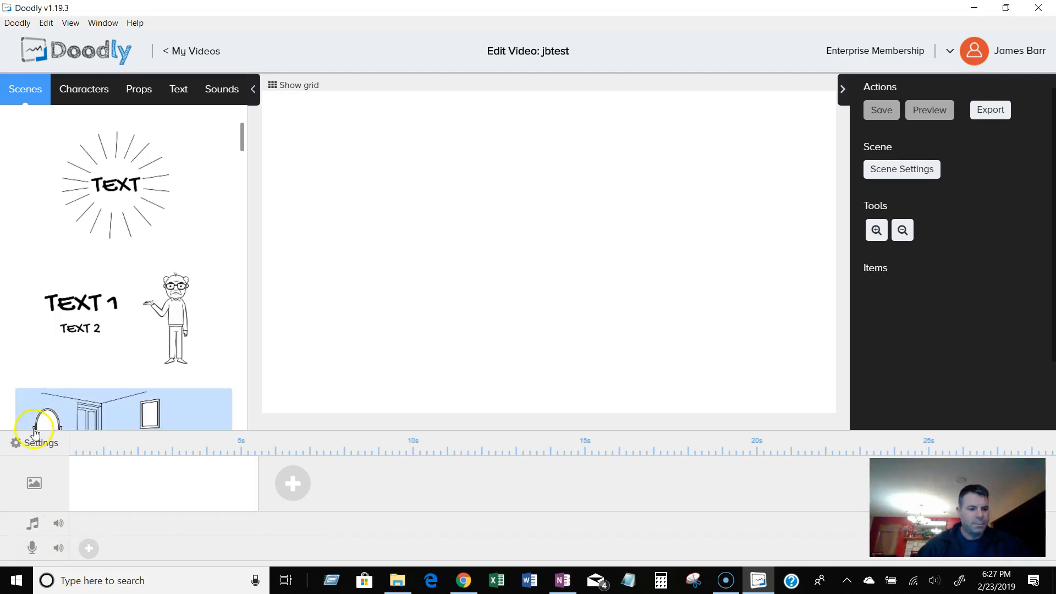
Open the video settings and compare the hand options for the Whiteboard and Chalkboard styles.
click(18, 447)
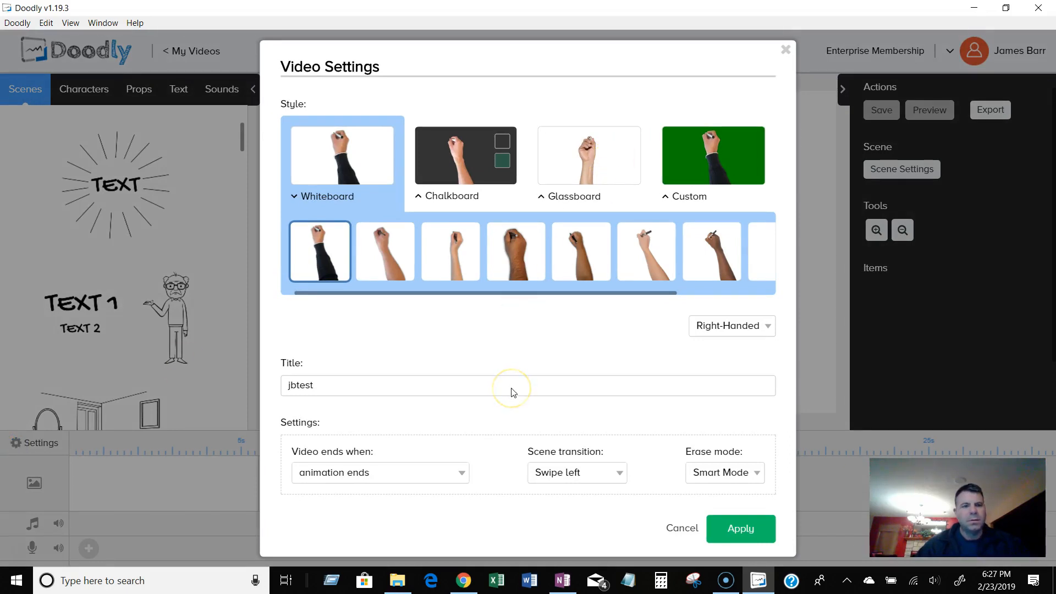
click(438, 157)
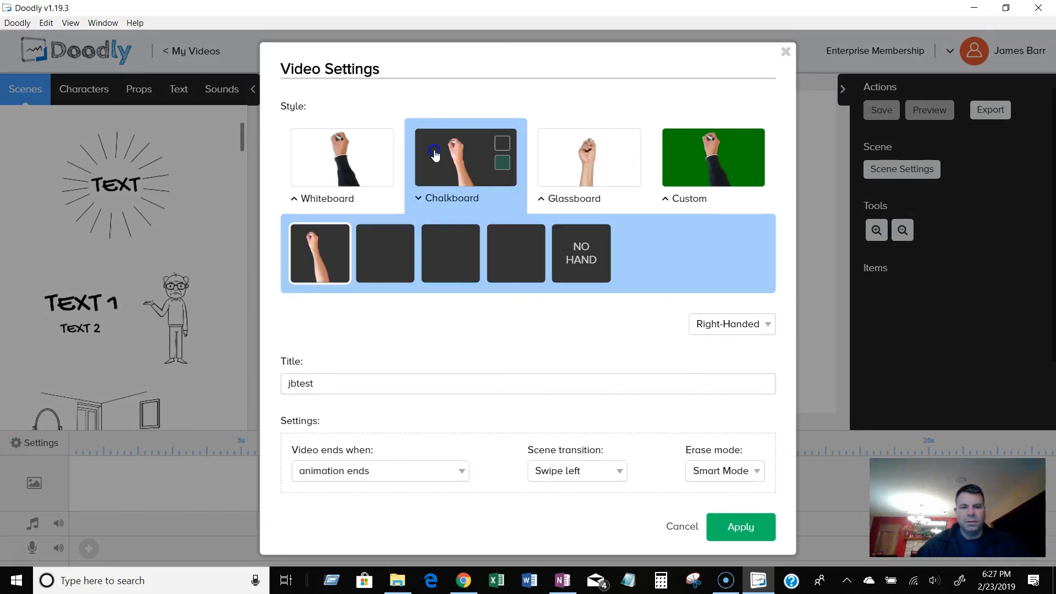
click(355, 158)
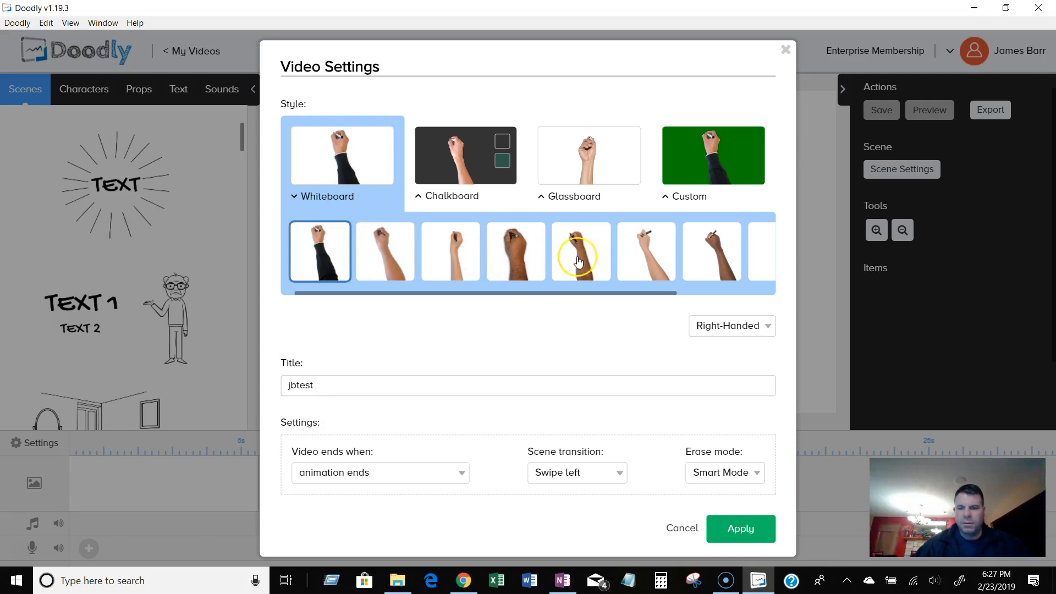
Switch the hand orientation to Left-Handed and back to Right-Handed.
click(726, 325)
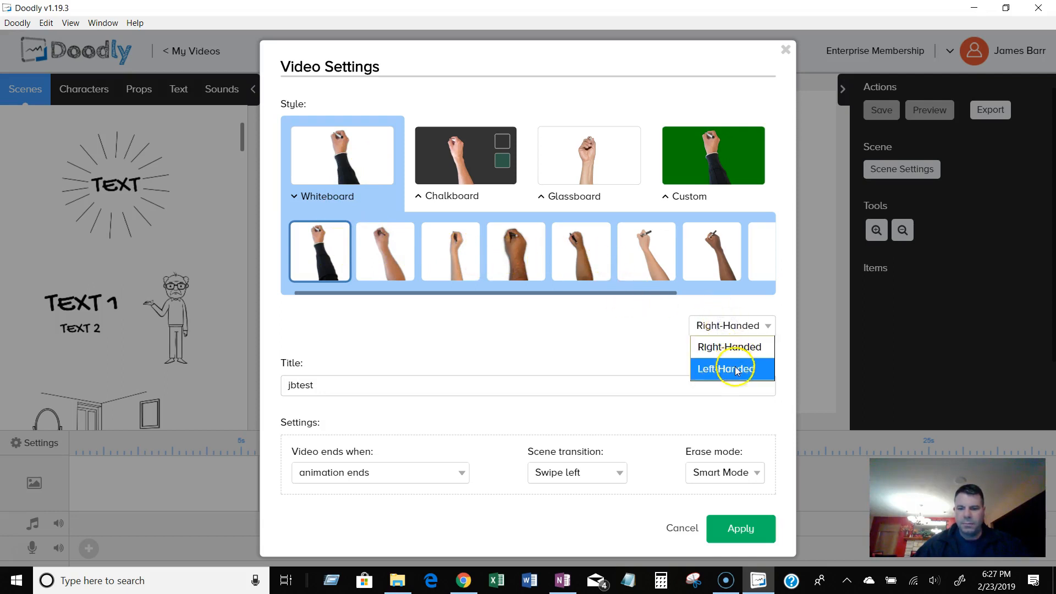
click(735, 368)
click(730, 327)
click(735, 347)
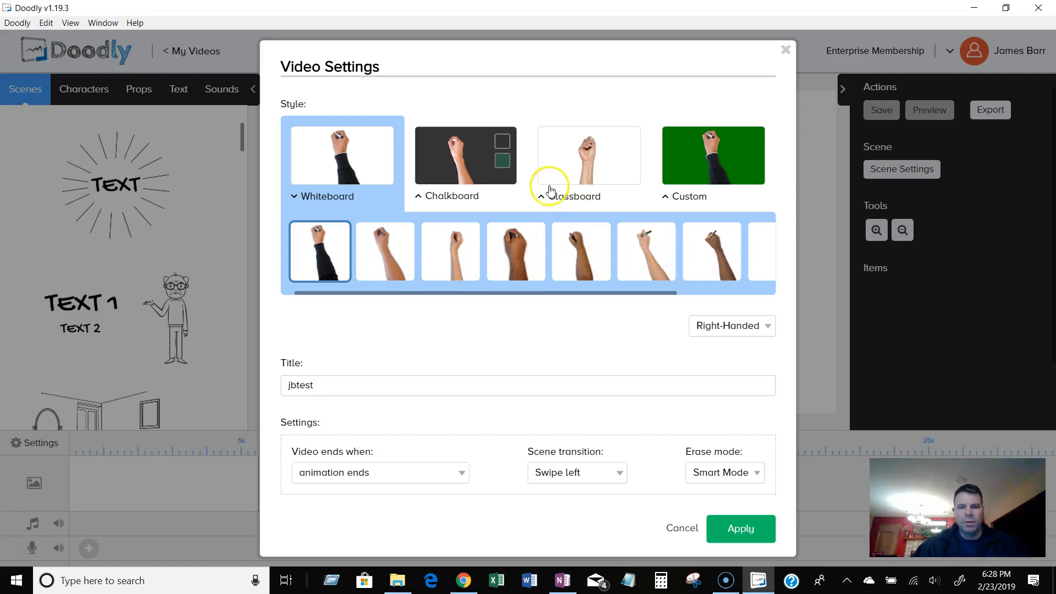
Browse the Chalkboard and Glassboard hands, then select the Custom style and set its background color to 7ED321.
click(462, 159)
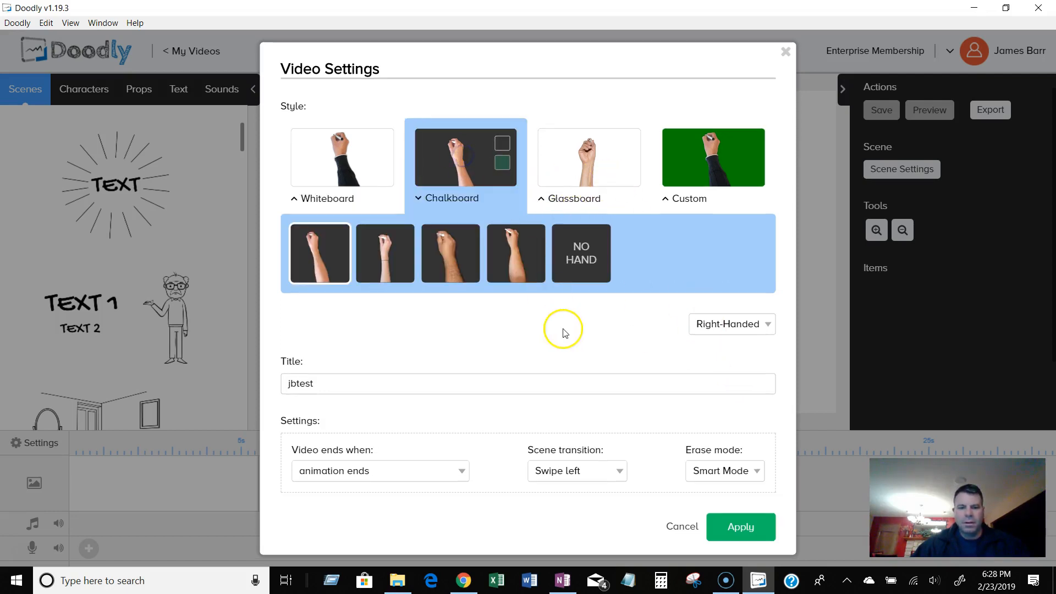
click(578, 169)
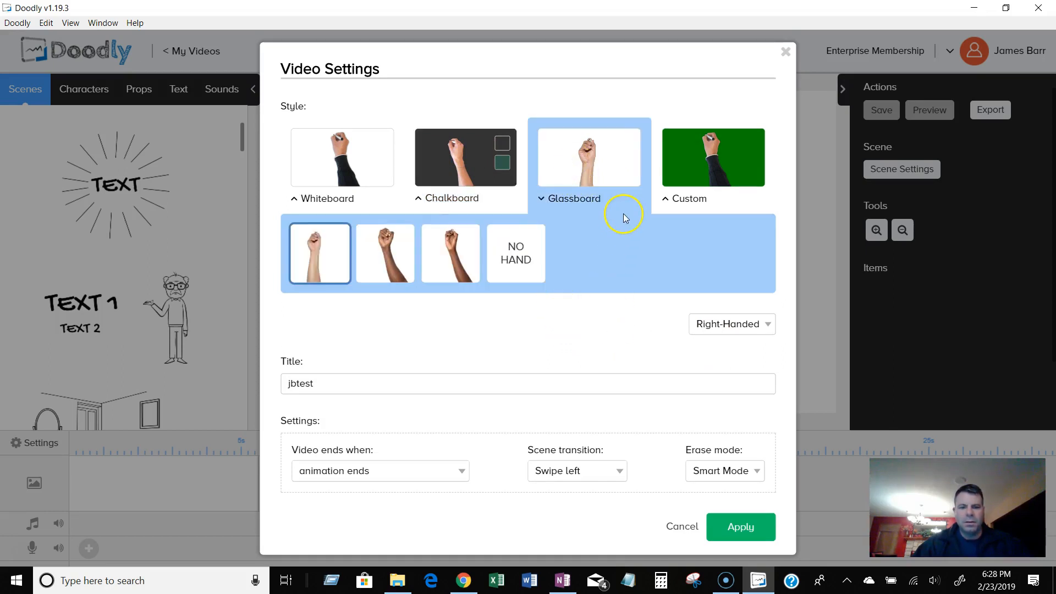
click(692, 169)
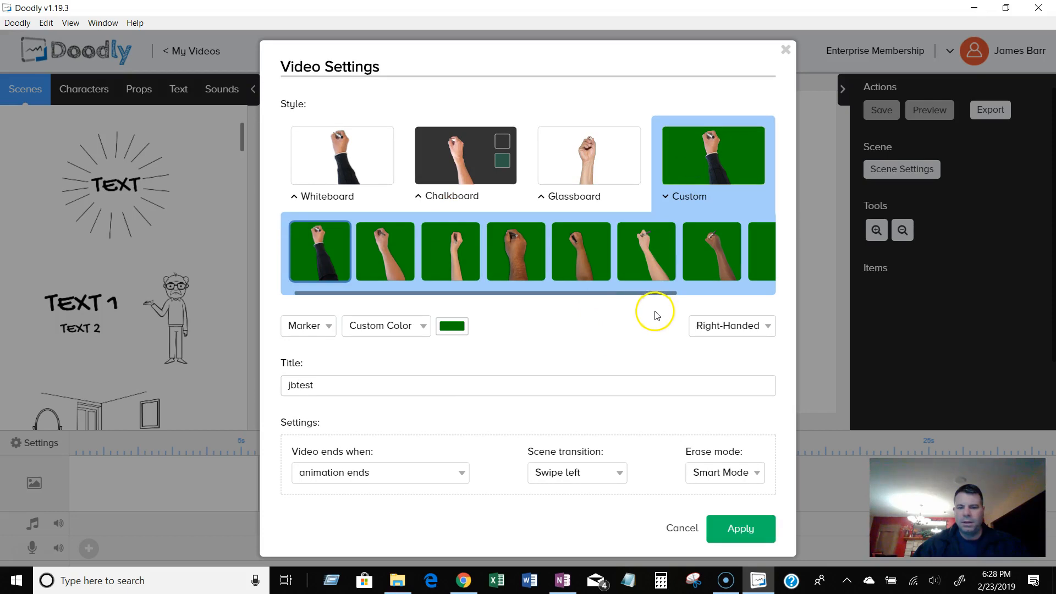
click(450, 327)
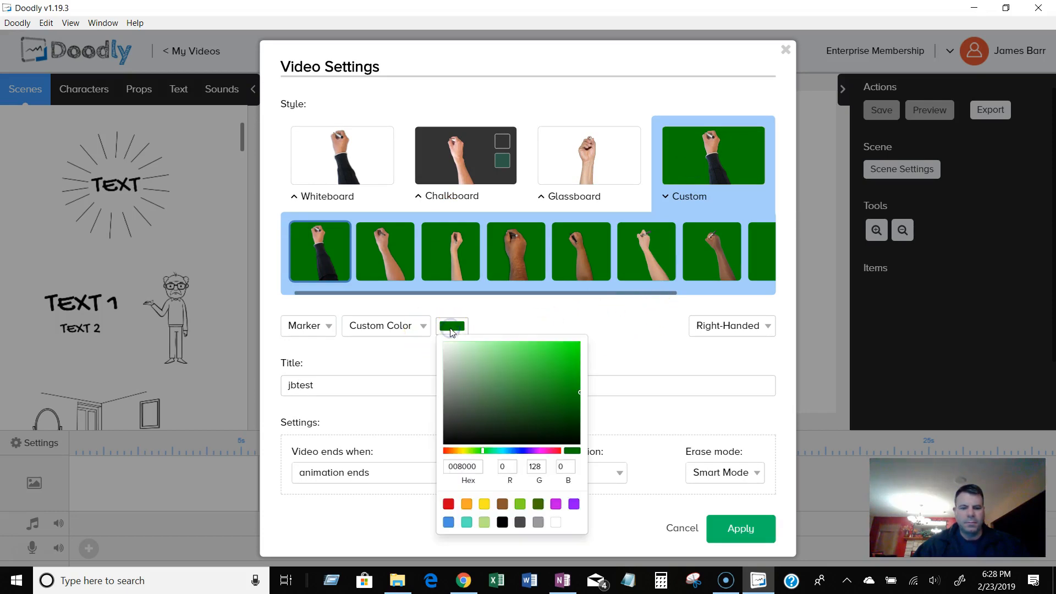
click(555, 504)
click(520, 504)
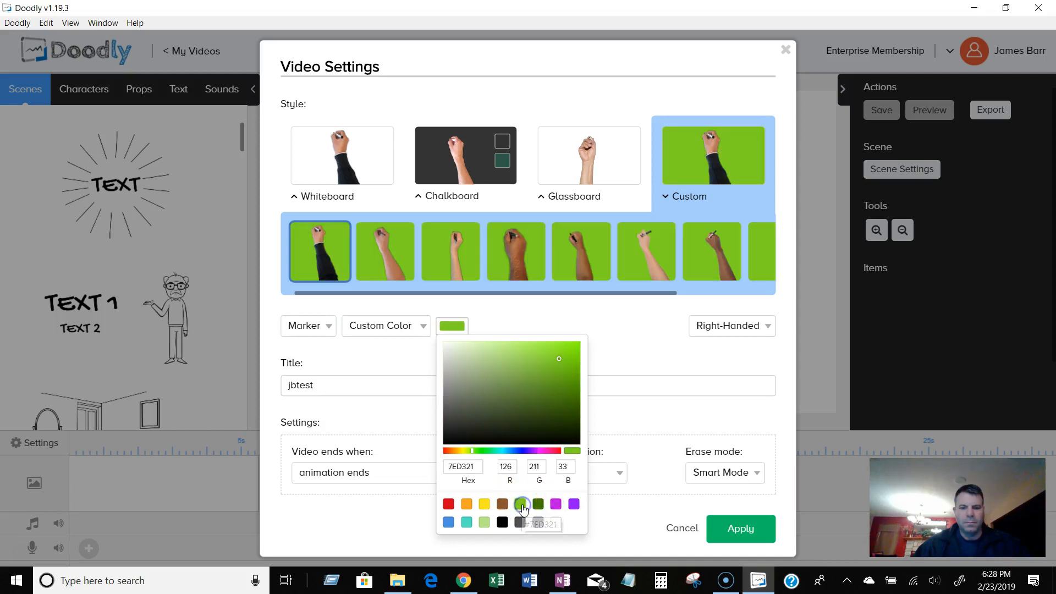
click(344, 357)
Set the Custom style's drawing tool to Chalk and reselect Custom after cycling through the other styles.
click(328, 328)
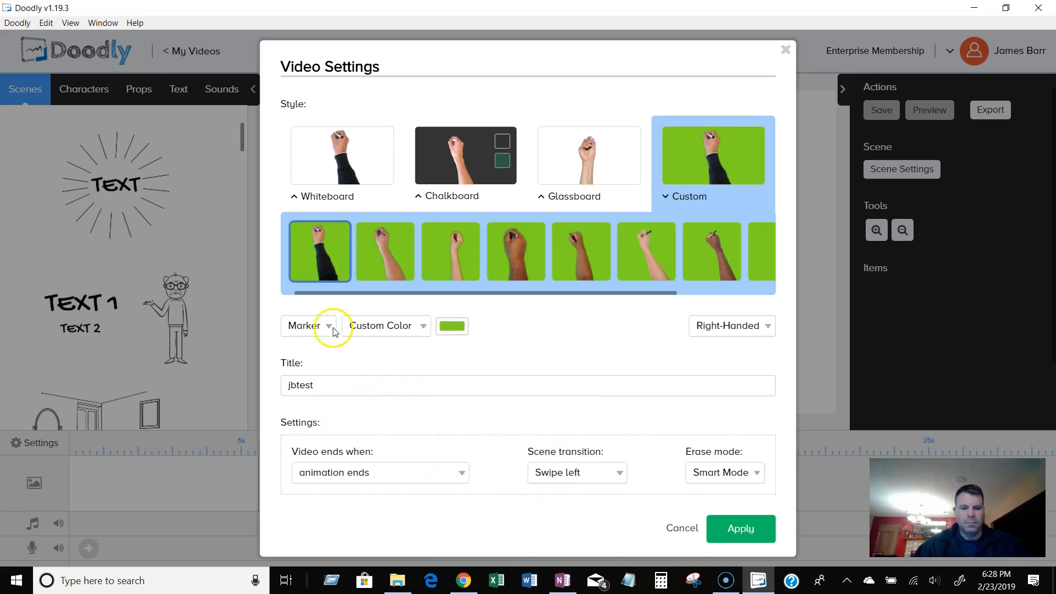
click(316, 371)
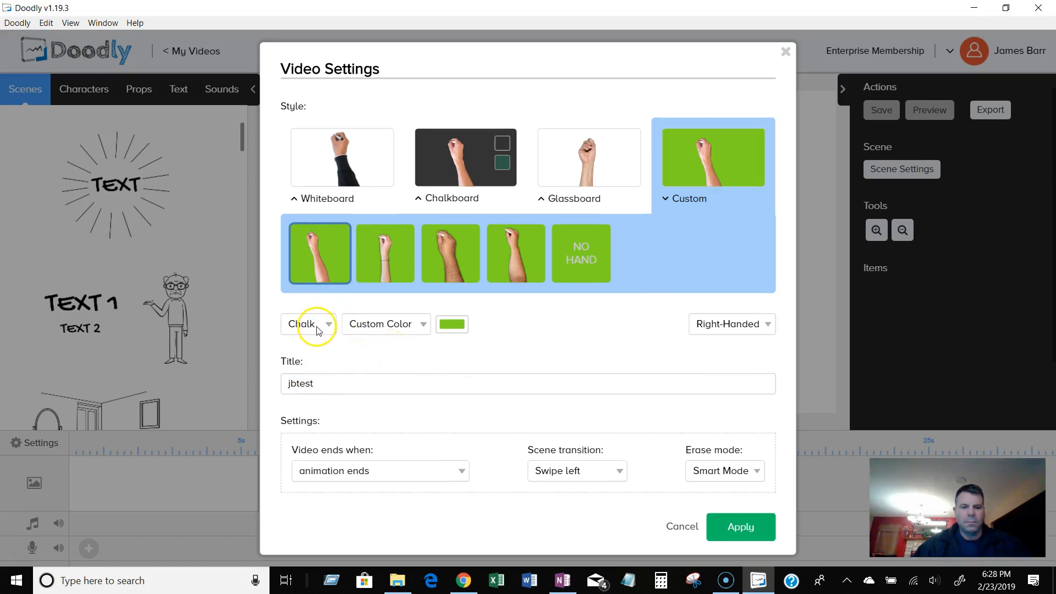
click(344, 190)
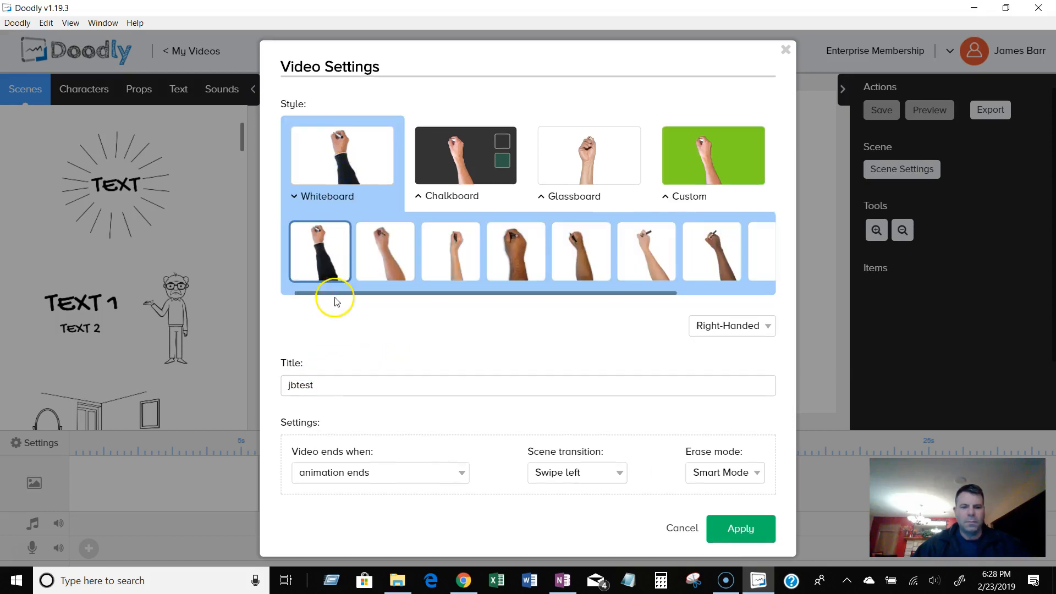
click(425, 168)
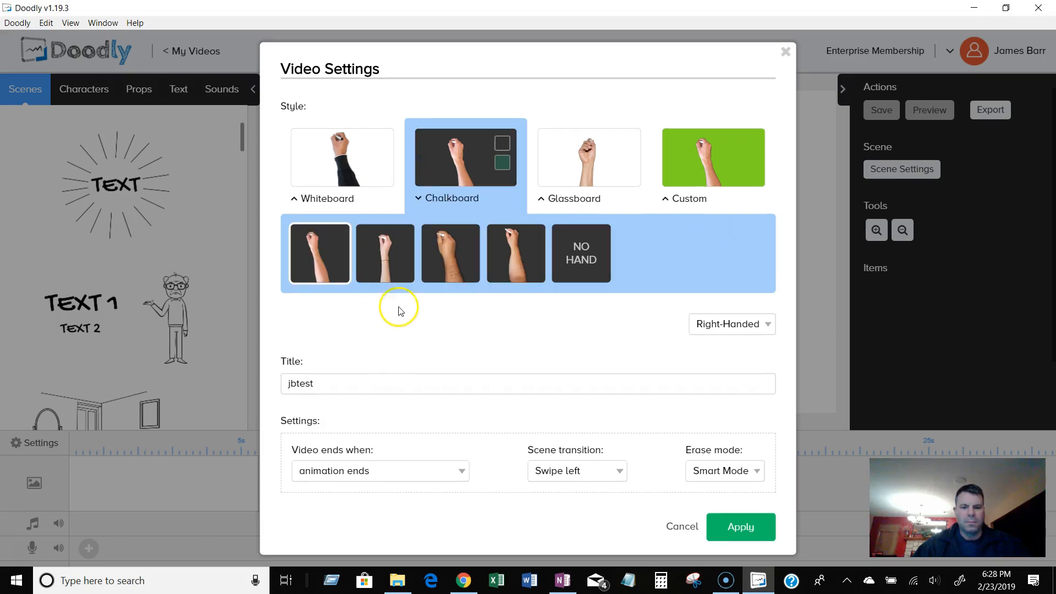
click(549, 180)
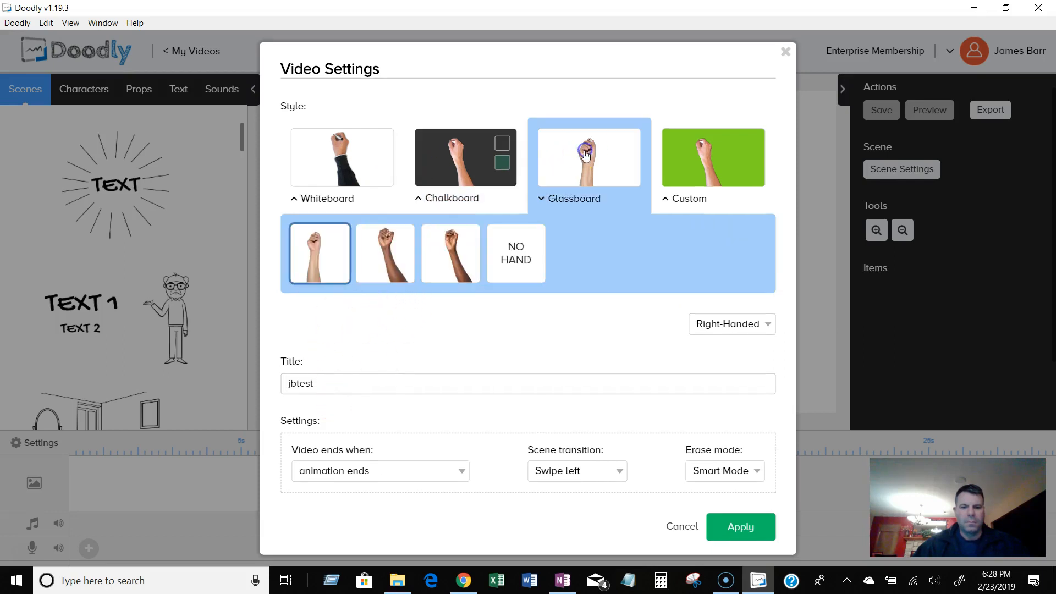
click(684, 165)
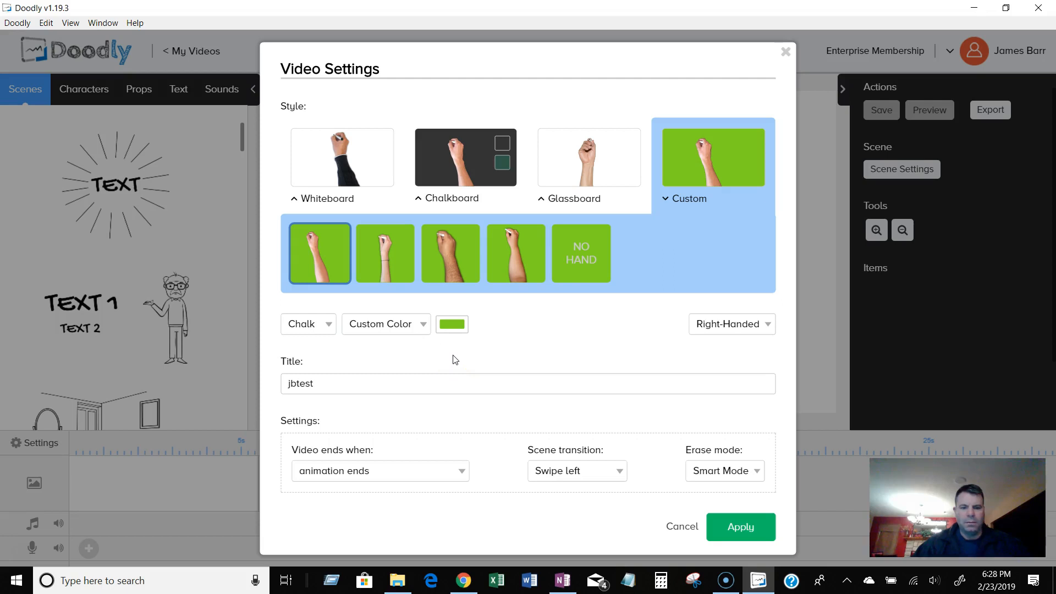
Switch the Custom drawing tool to Marker and back to Chalk.
click(329, 323)
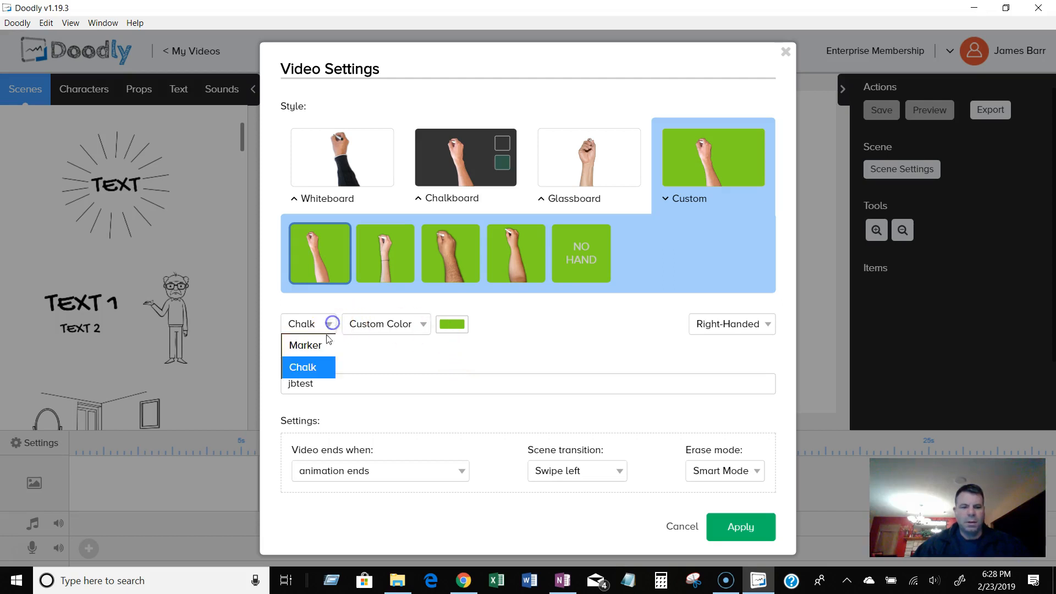
click(311, 345)
click(323, 328)
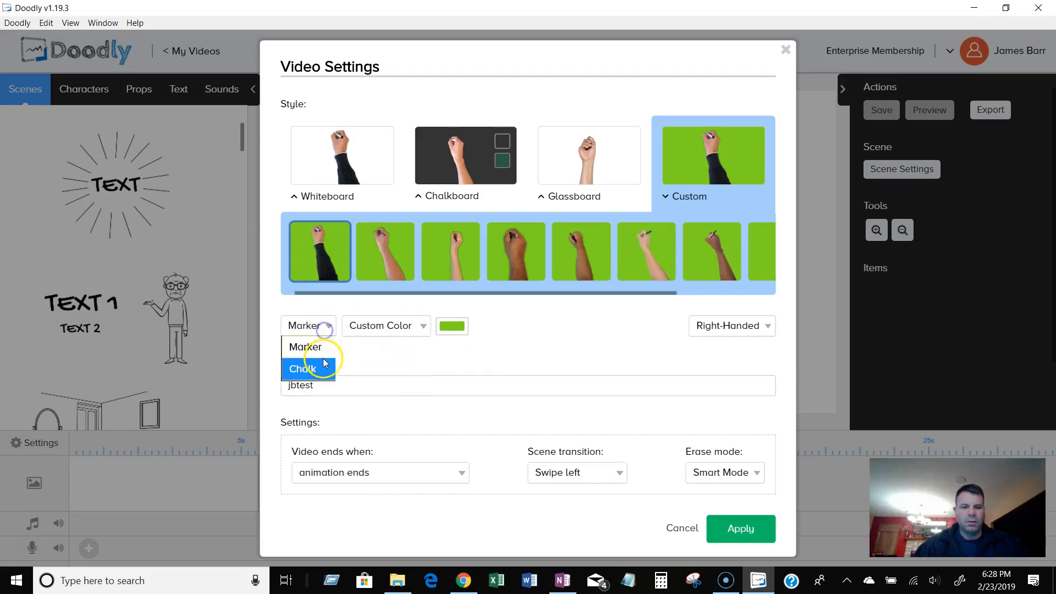
click(321, 368)
click(542, 343)
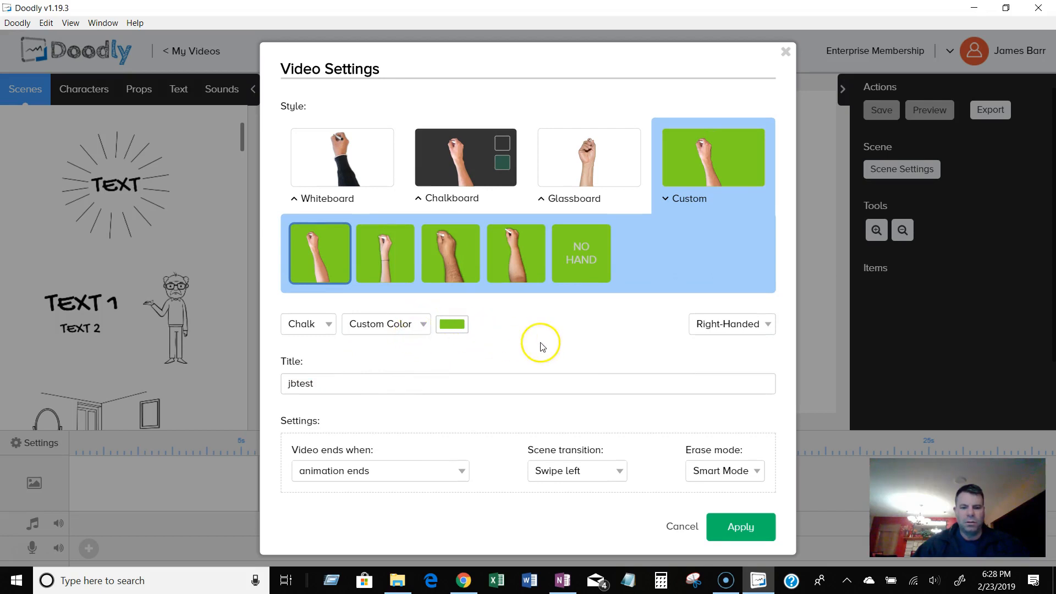
Review the video-end, scene transition and erase mode options, keeping Smart Mode, and apply the settings.
click(449, 470)
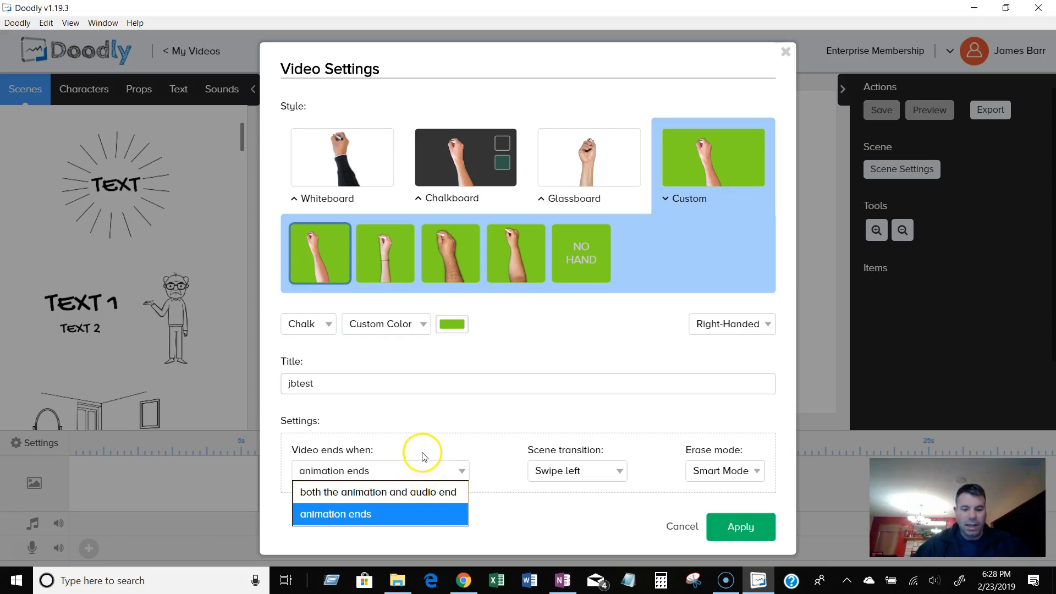
click(424, 456)
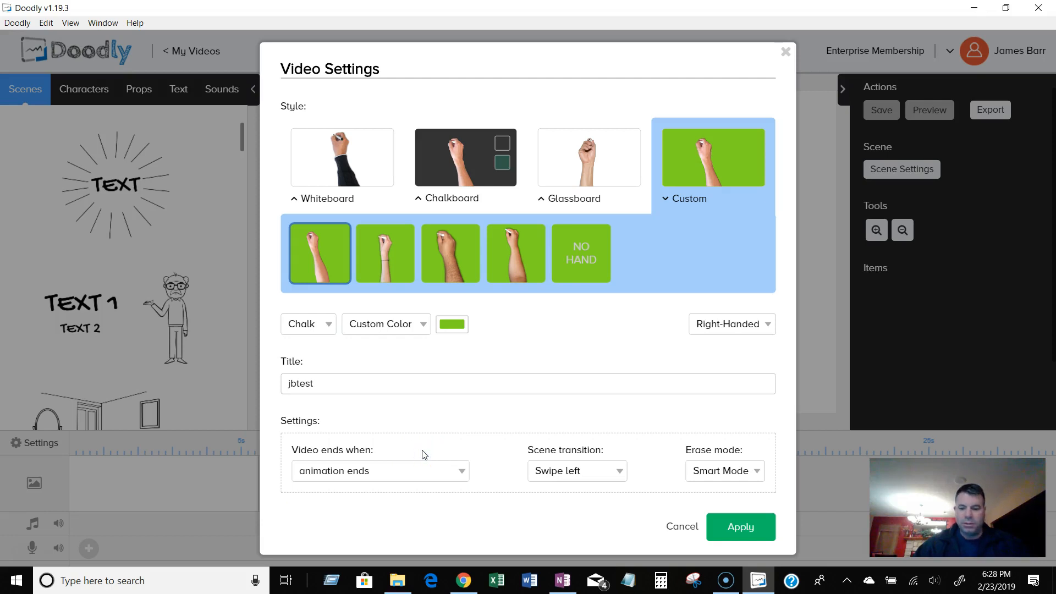
click(594, 472)
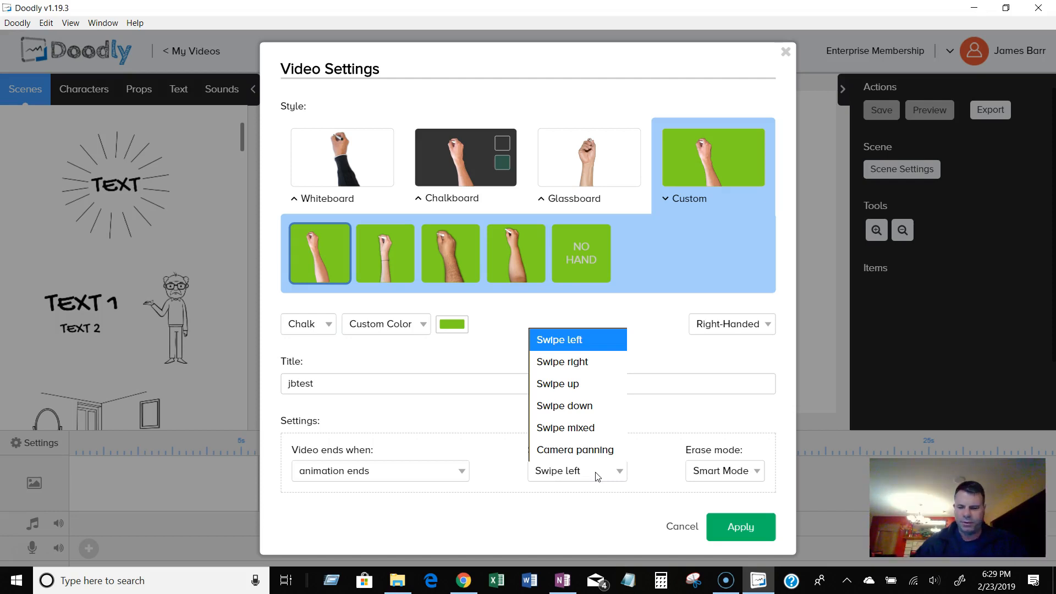
click(771, 408)
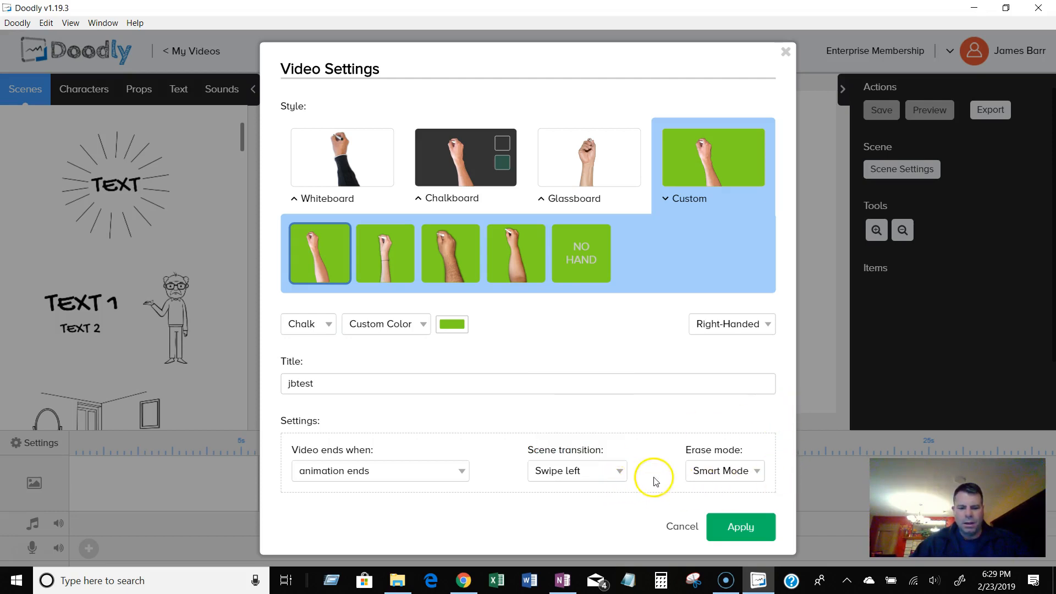
click(715, 476)
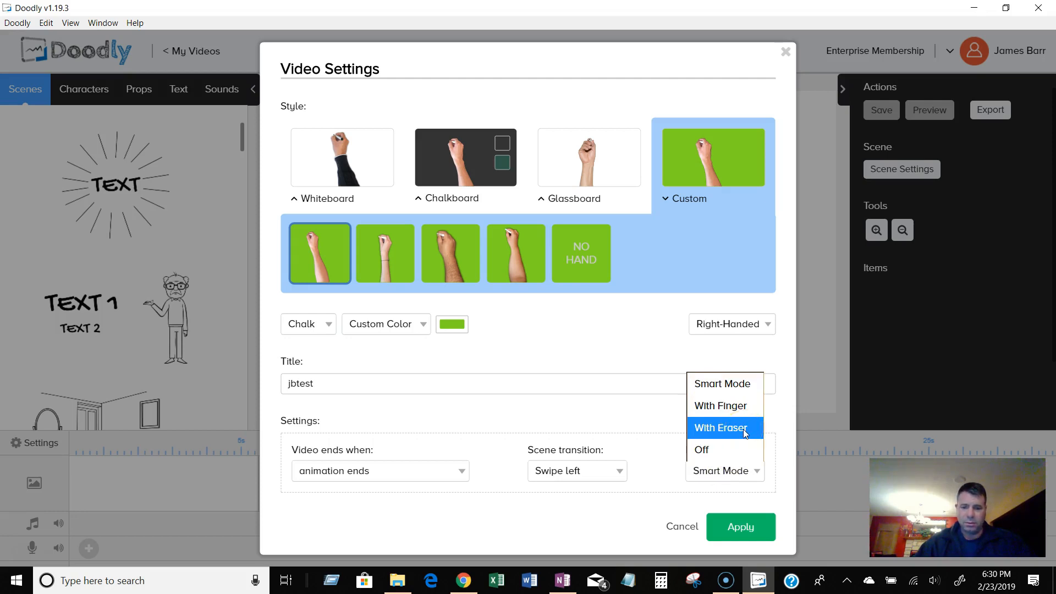
click(739, 451)
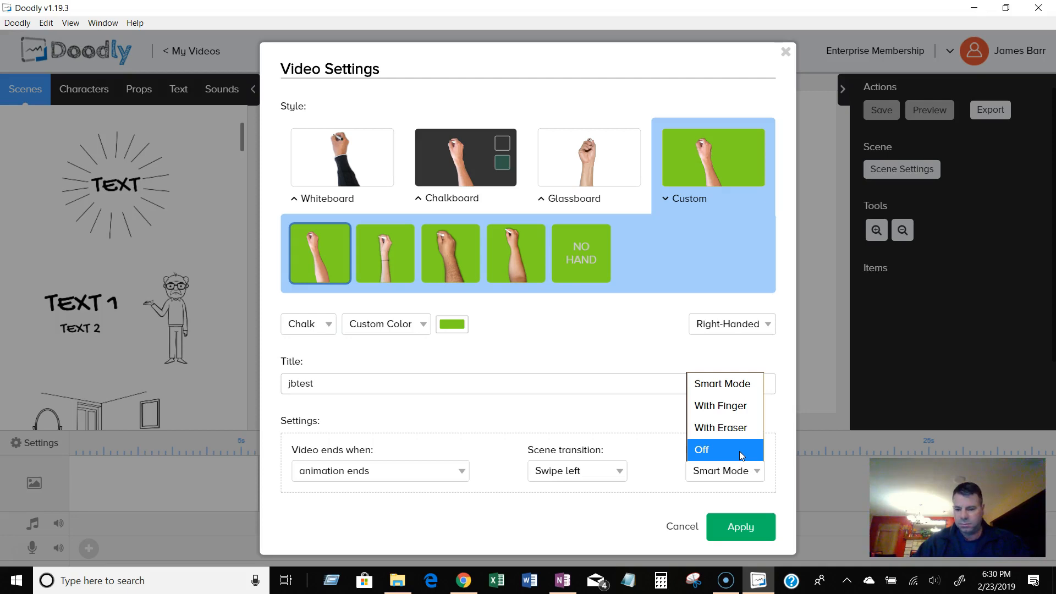
click(739, 452)
click(744, 466)
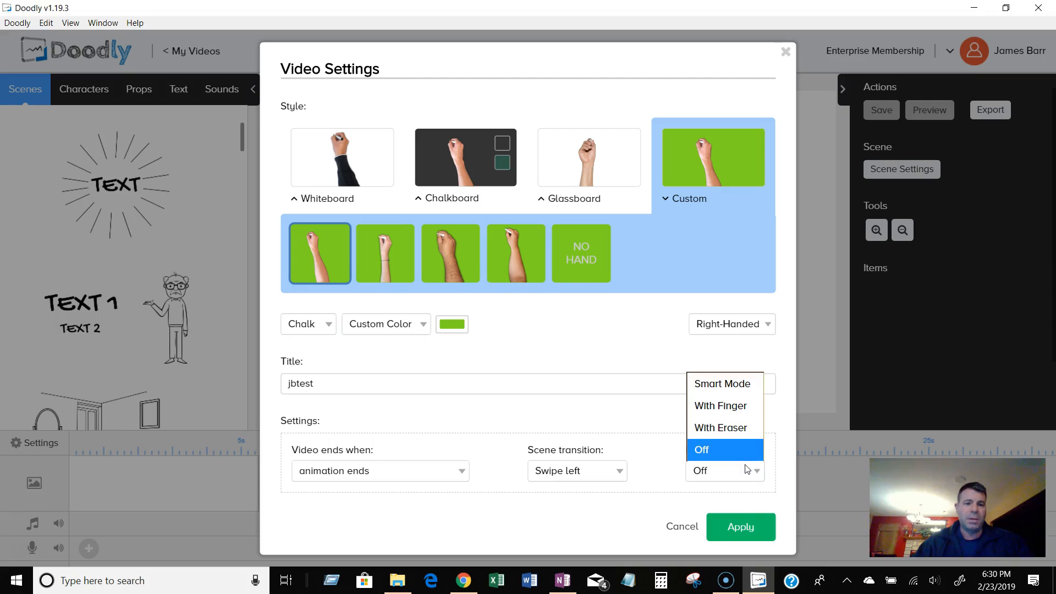
click(745, 460)
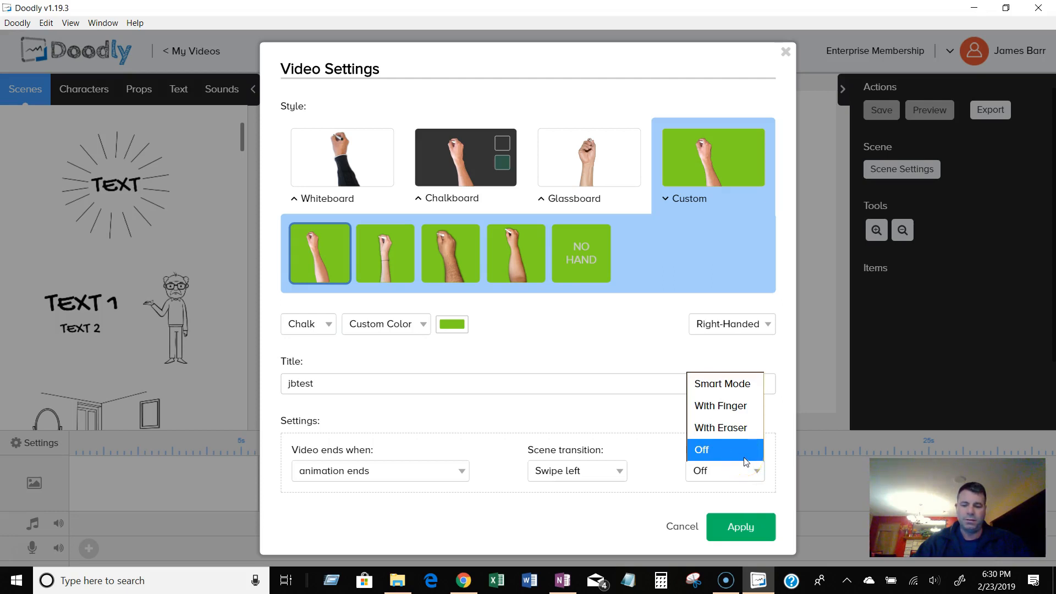
click(735, 384)
click(746, 528)
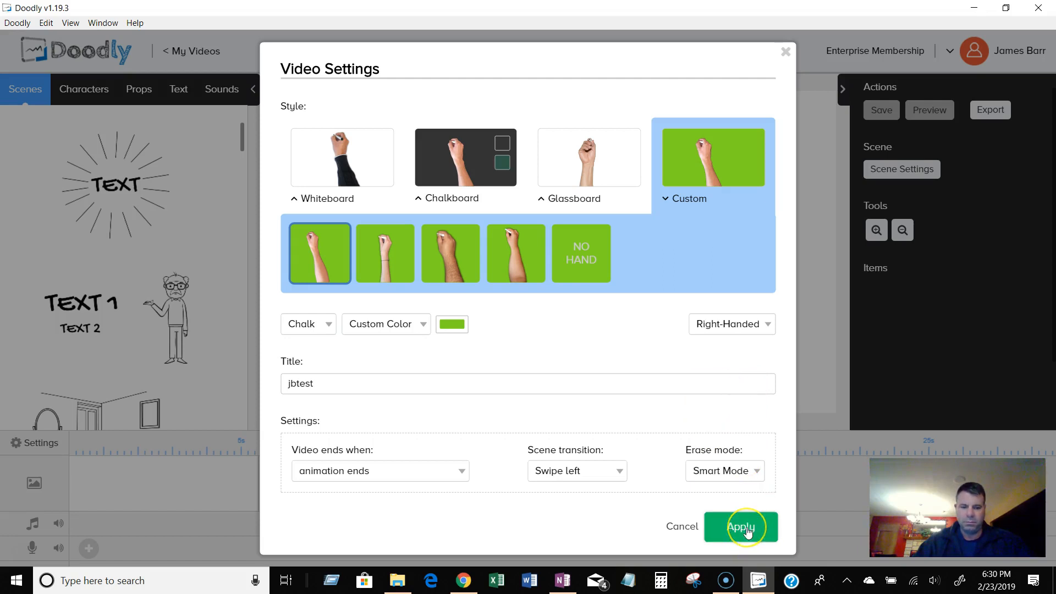
Select the Whiteboard style and preview several of its hand options.
click(322, 161)
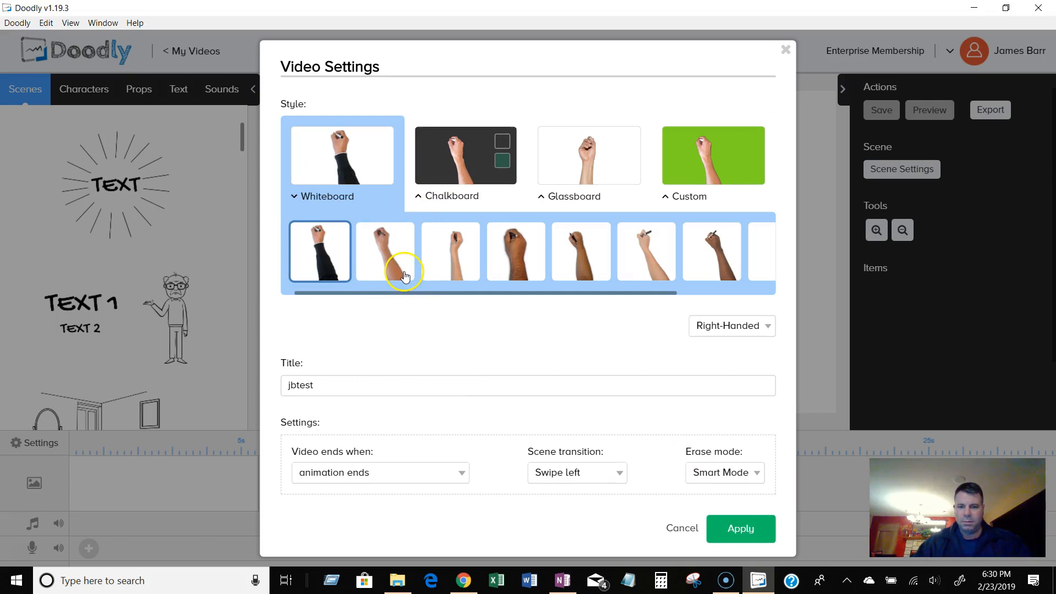
click(649, 251)
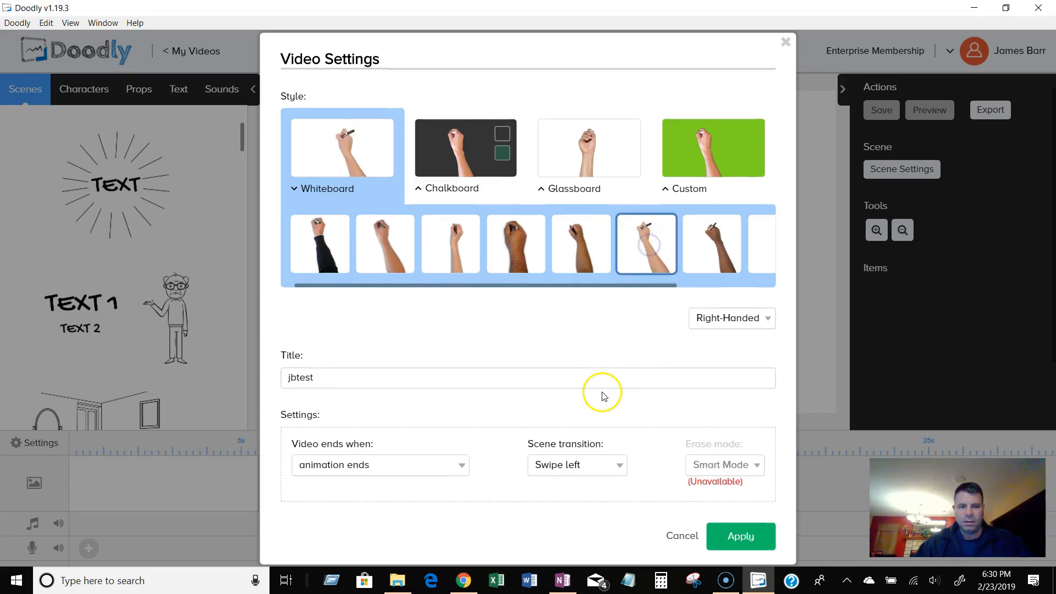
click(455, 243)
click(389, 259)
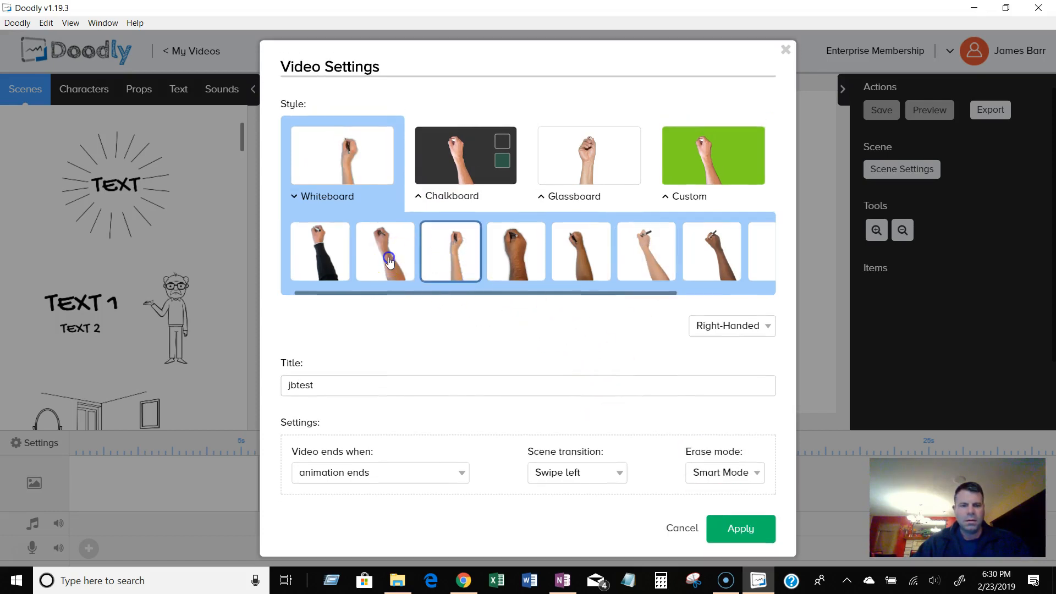
click(649, 242)
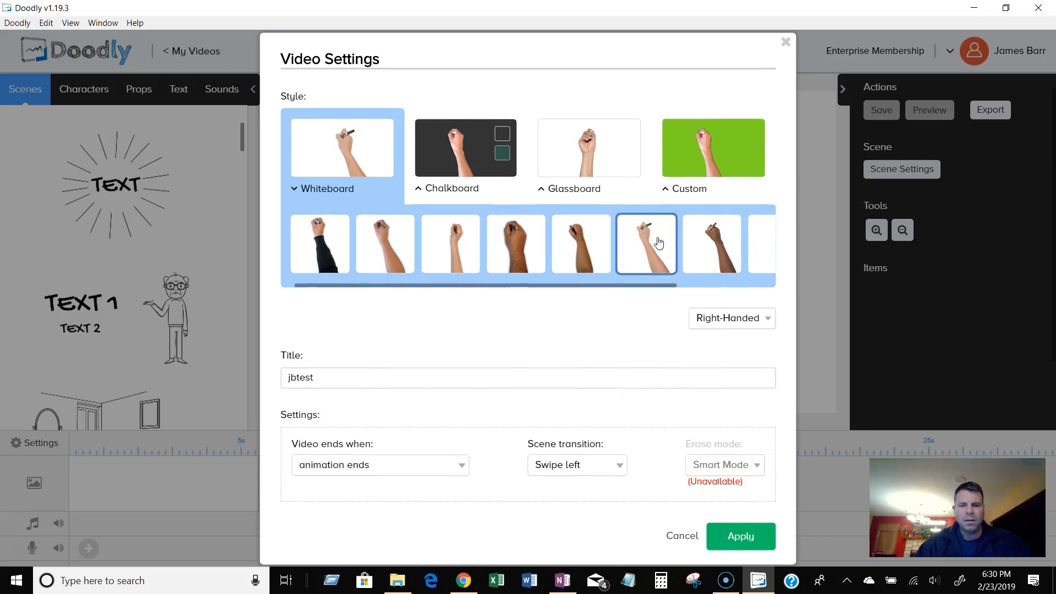
click(723, 240)
click(657, 254)
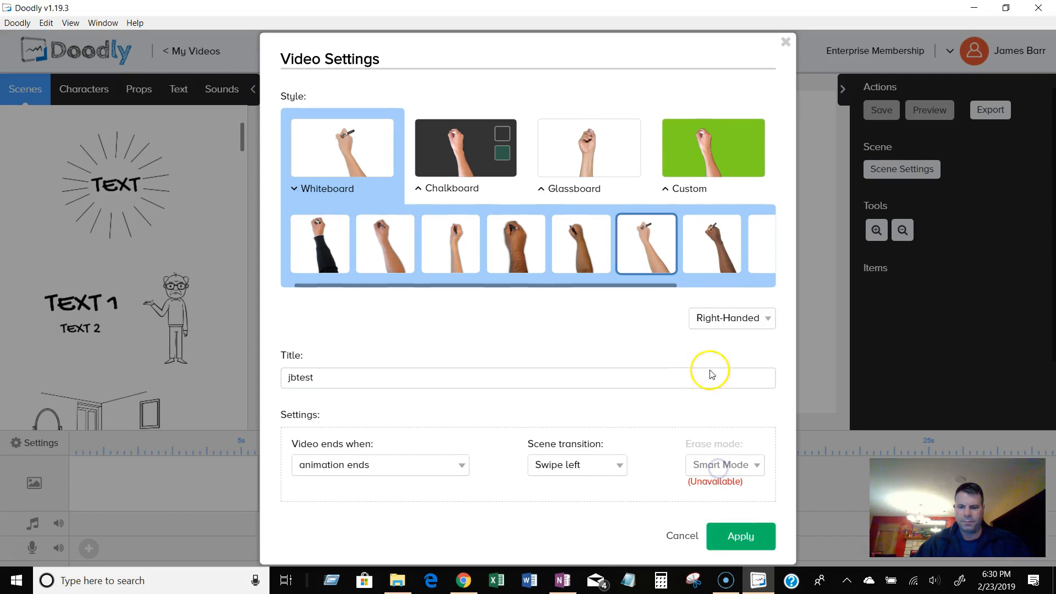
click(388, 258)
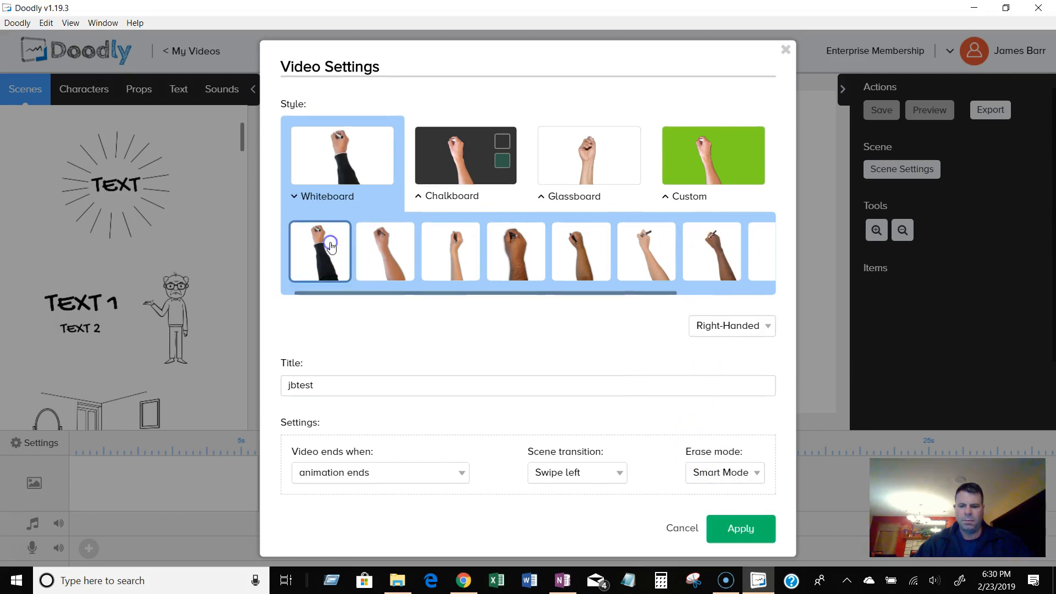
Scroll through the Whiteboard hands and select the dark-skinned hand holding a black marker near the end.
click(384, 265)
click(454, 264)
click(501, 257)
click(552, 258)
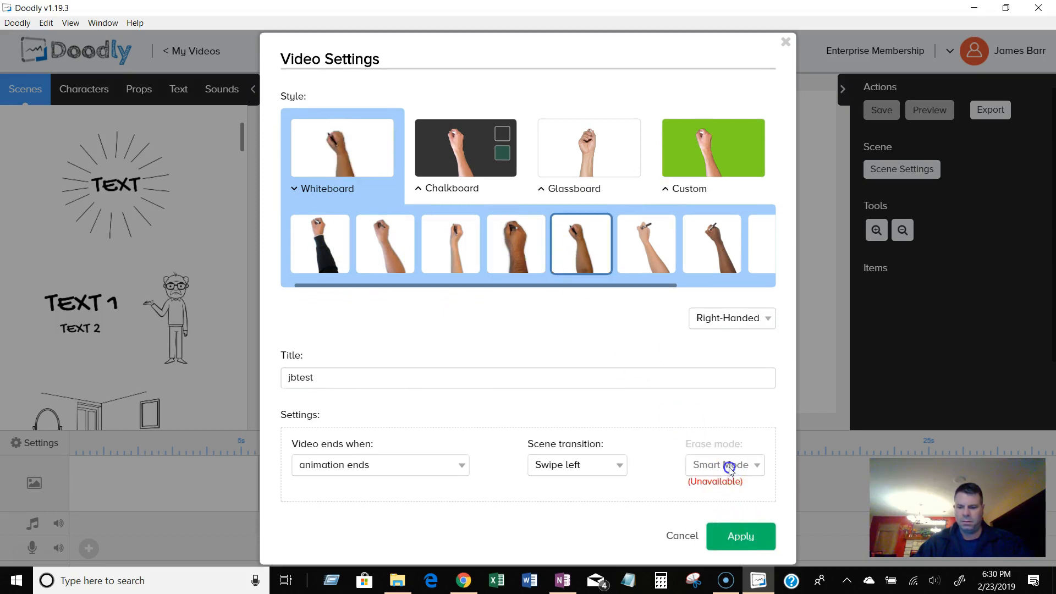
click(628, 253)
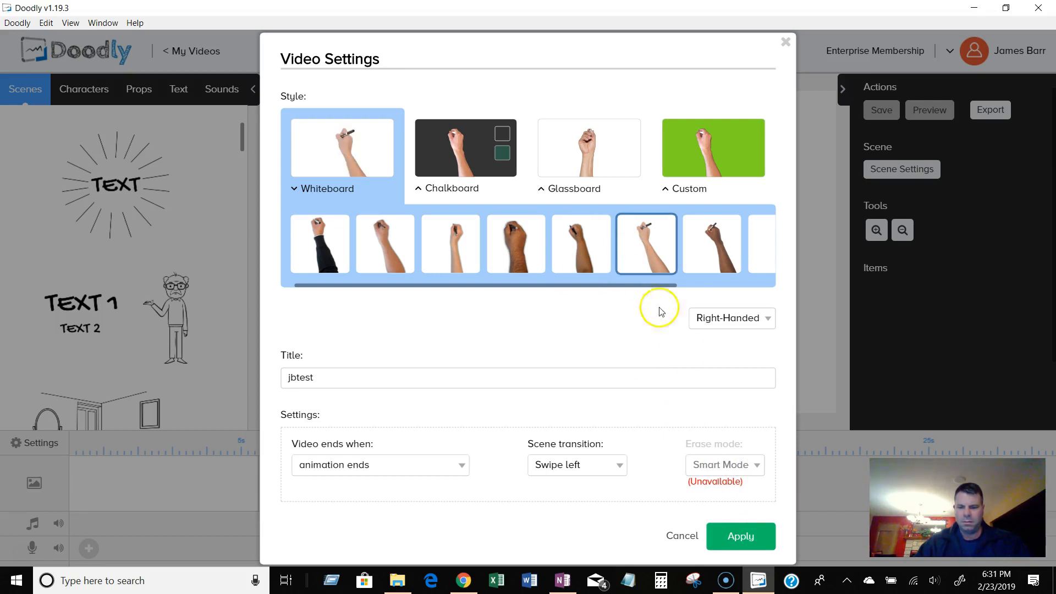
click(706, 234)
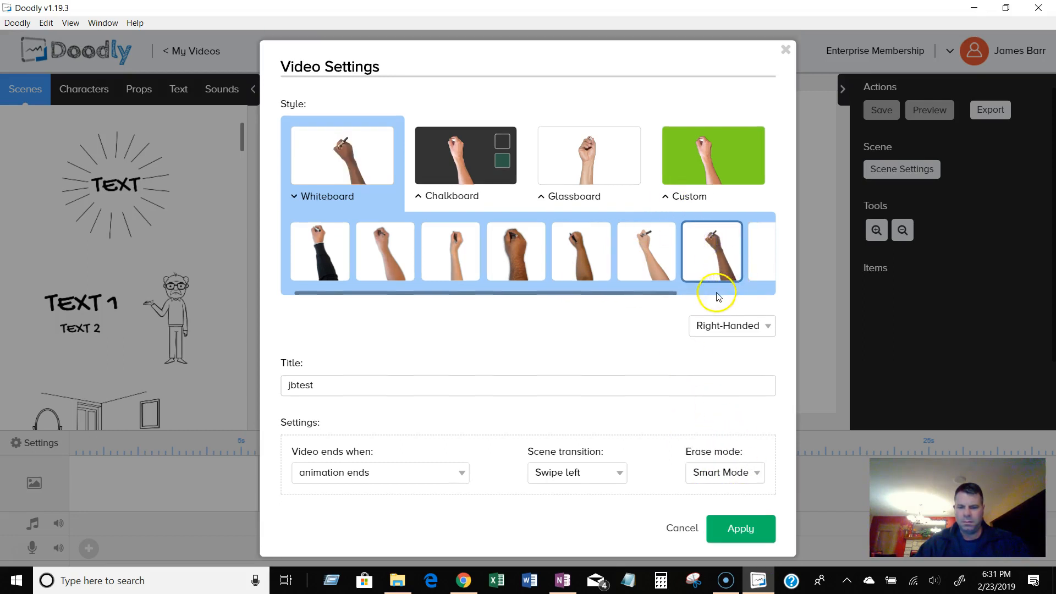
drag(667, 292, 776, 297)
click(658, 242)
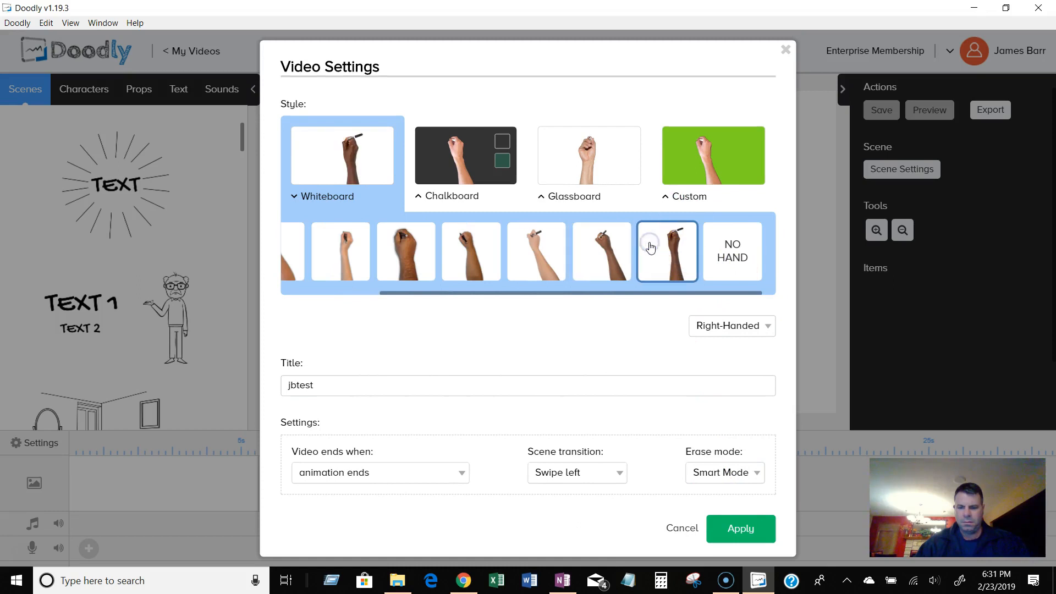
Preview the No Hand option and several Whiteboard hands, choosing a light-skinned hand holding a marker.
click(718, 258)
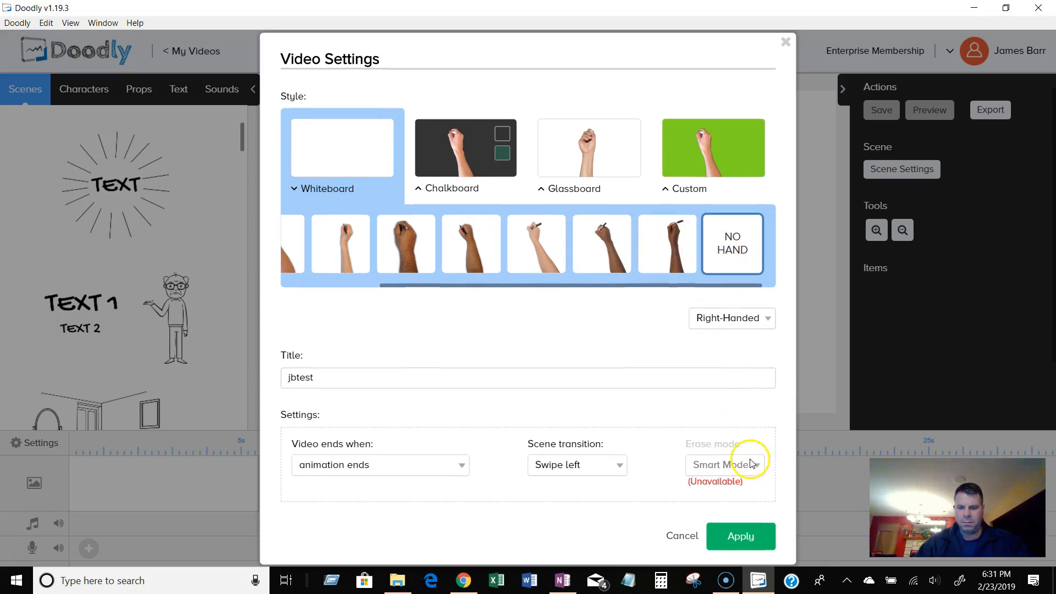
click(673, 244)
click(747, 473)
click(714, 378)
click(720, 258)
click(605, 247)
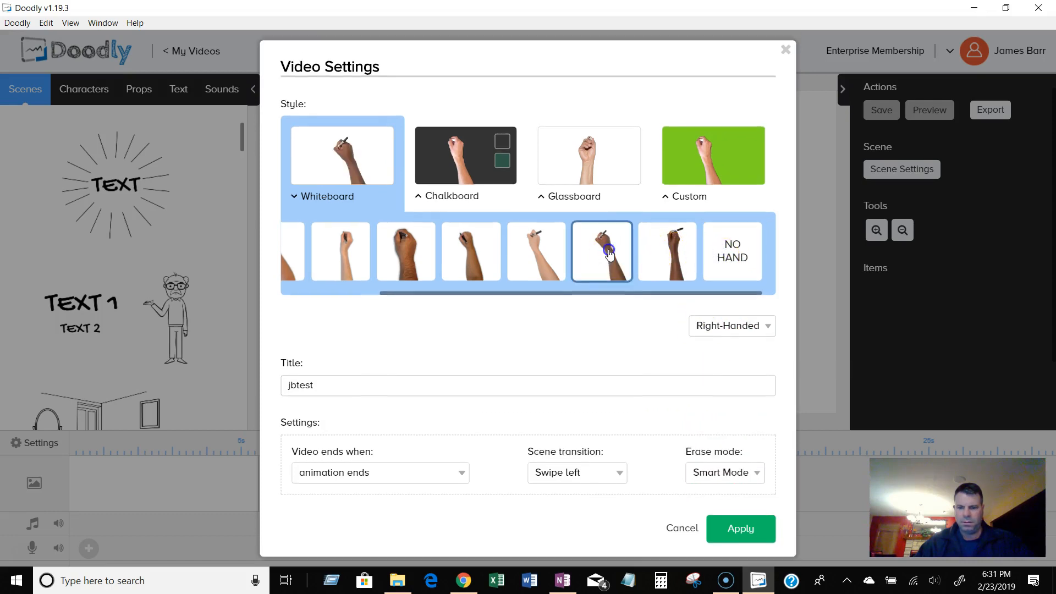
click(554, 244)
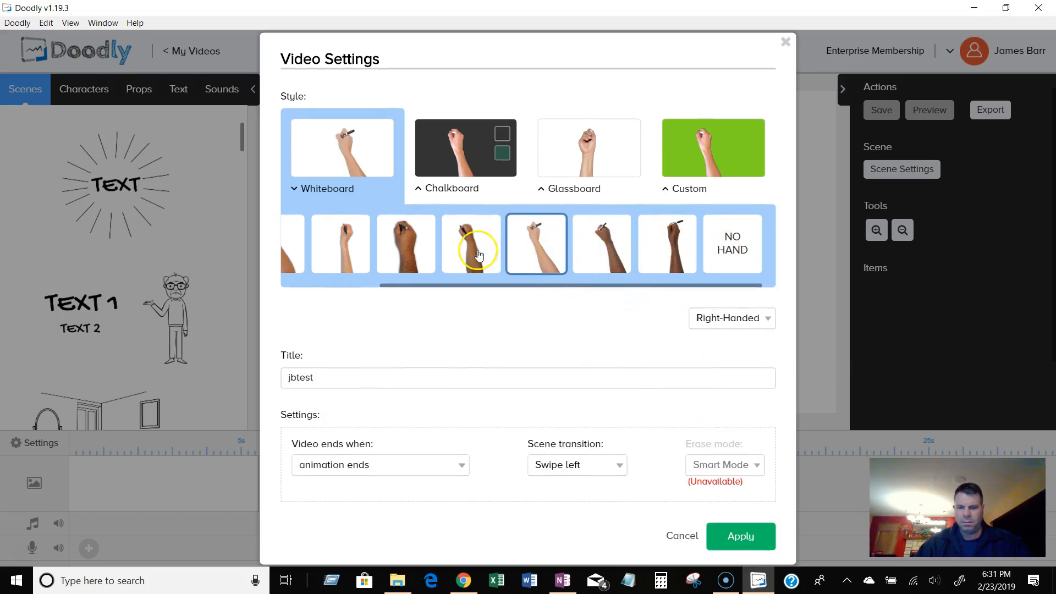
click(471, 237)
click(358, 245)
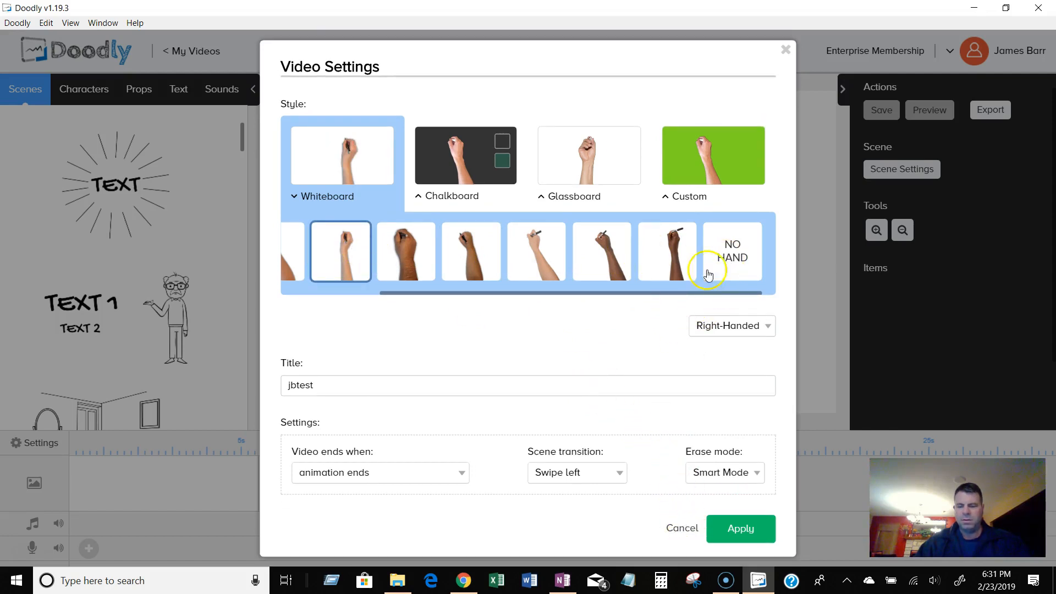
Scroll the hand list back to the start and apply the video settings.
drag(688, 293, 579, 301)
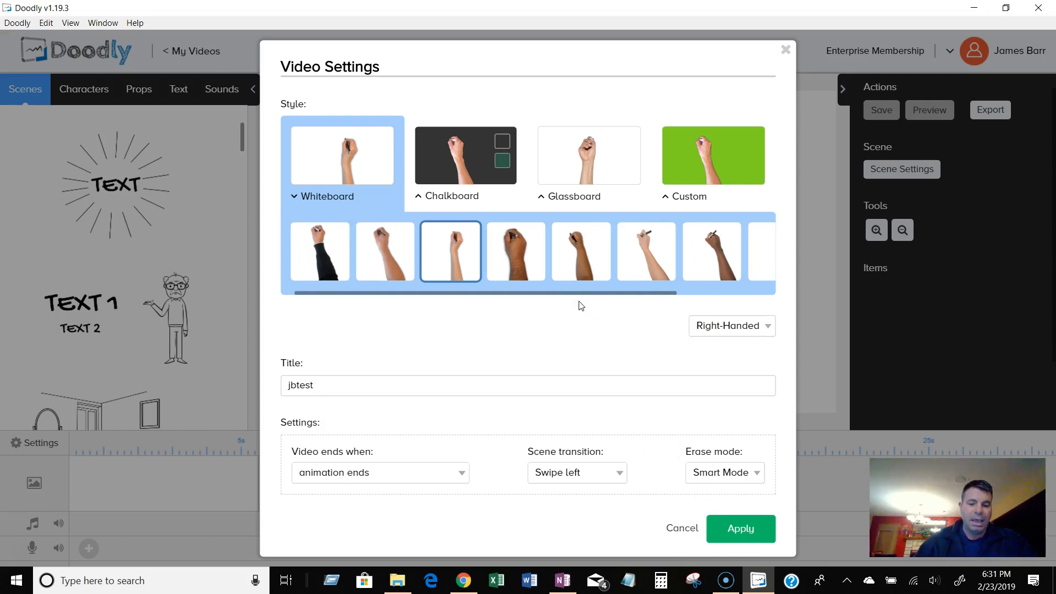
click(512, 274)
click(740, 528)
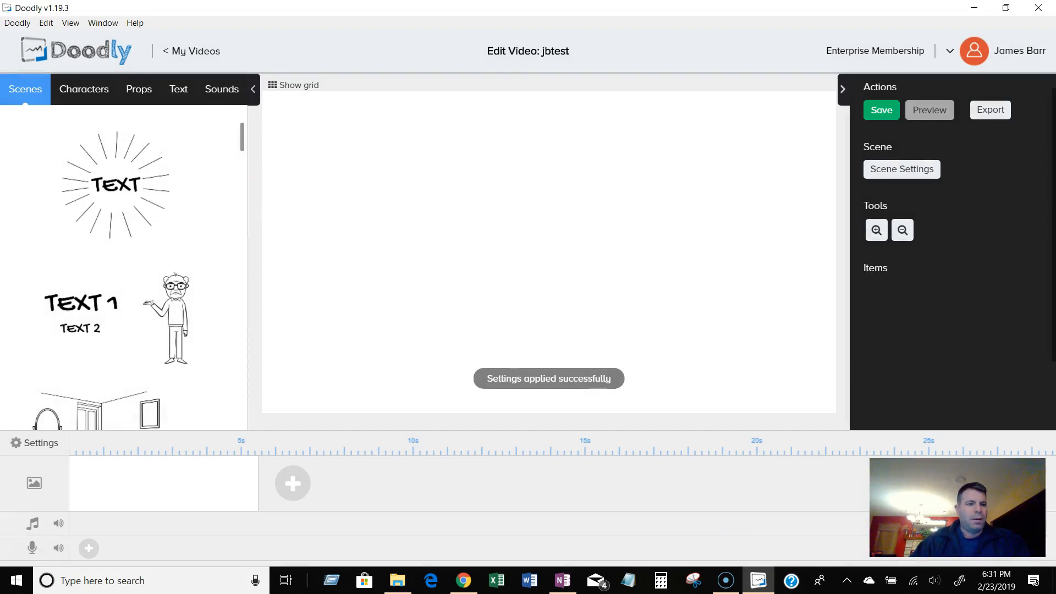
Add the sunburst TEXT scene template to the canvas and replace its text with the presenter's first name.
drag(113, 198, 497, 224)
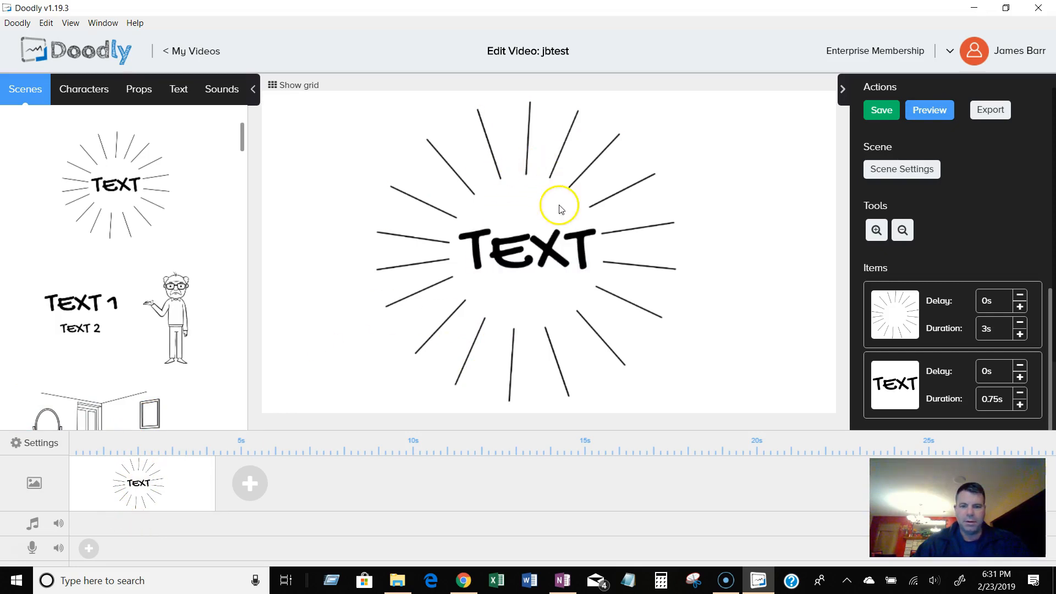
click(548, 248)
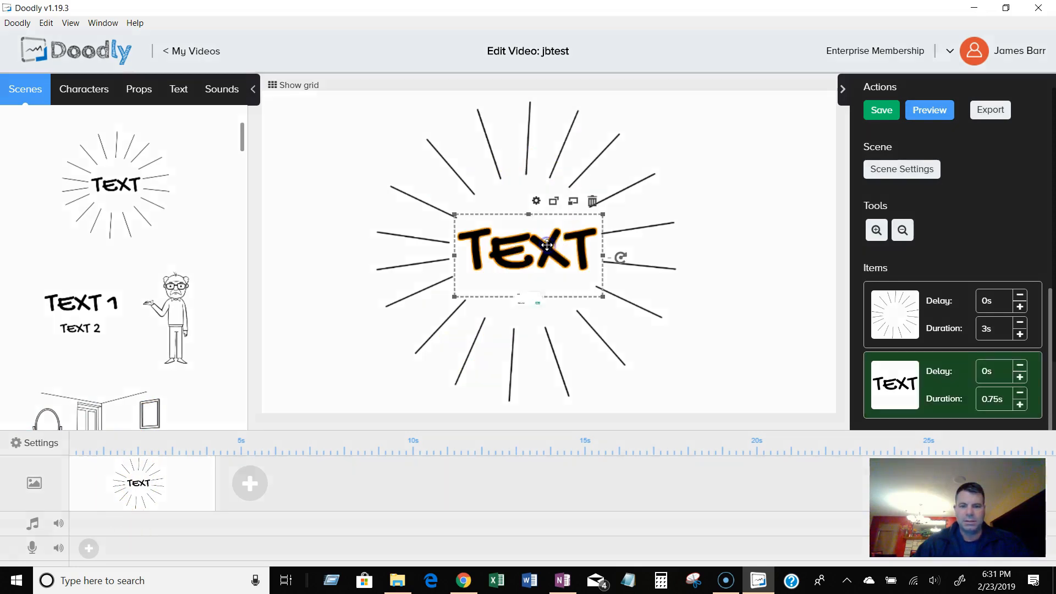
double_click(547, 244)
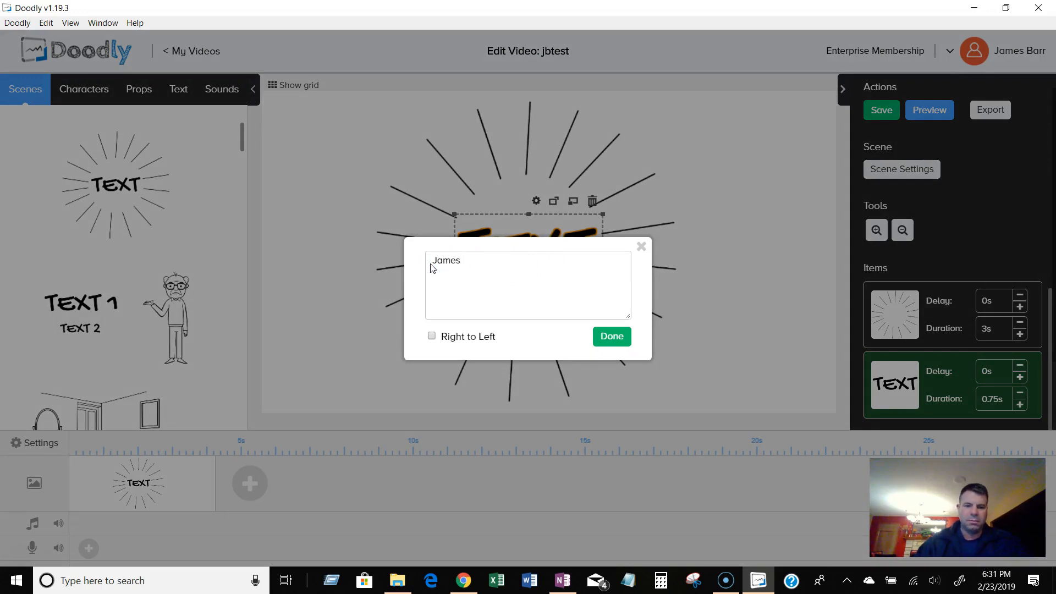
click(600, 336)
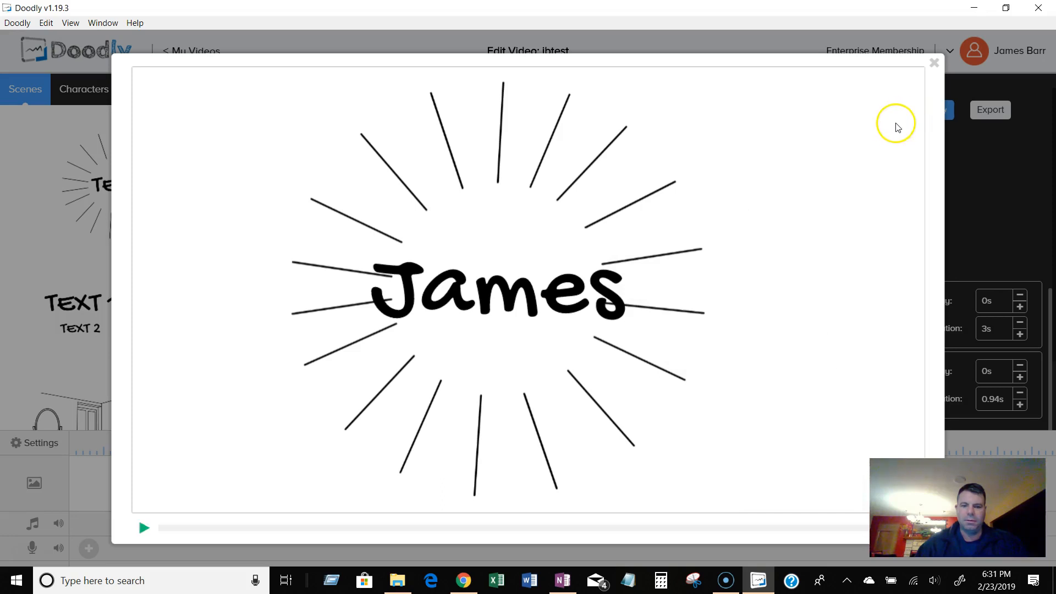
click(934, 65)
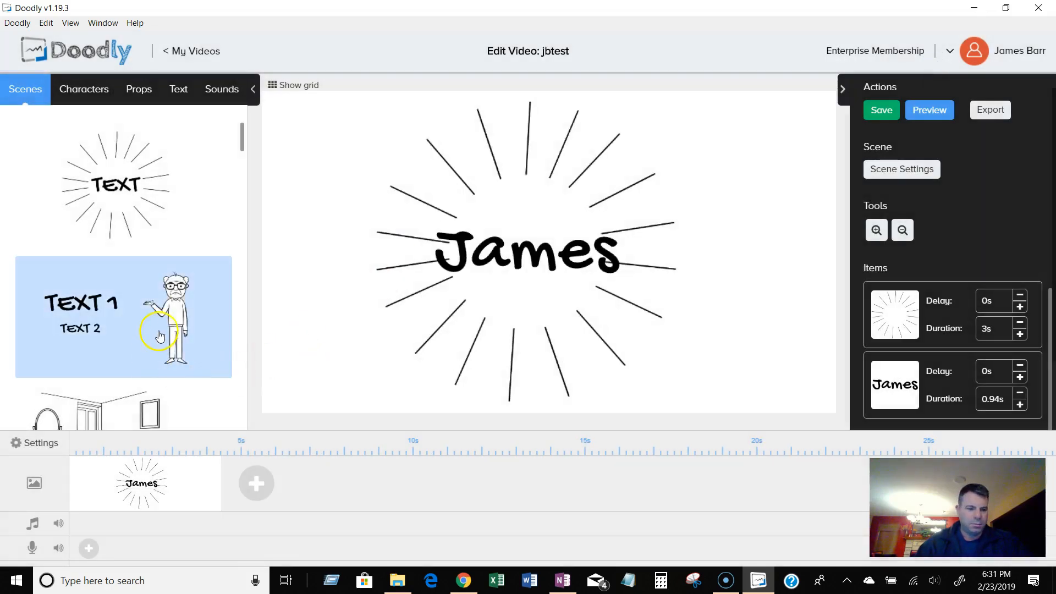
drag(170, 321, 655, 240)
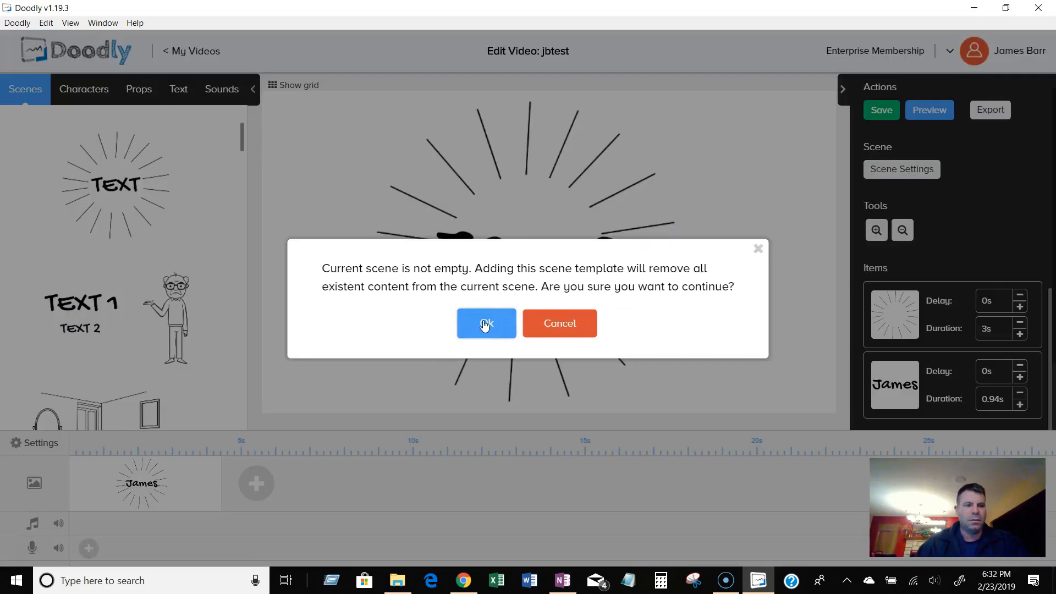
click(561, 322)
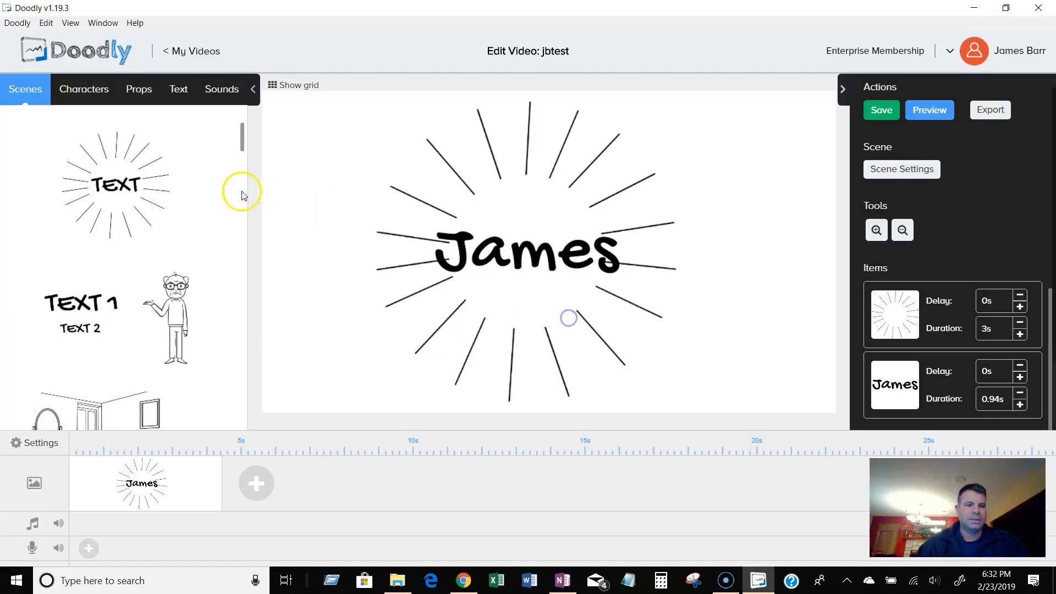
click(464, 221)
click(370, 189)
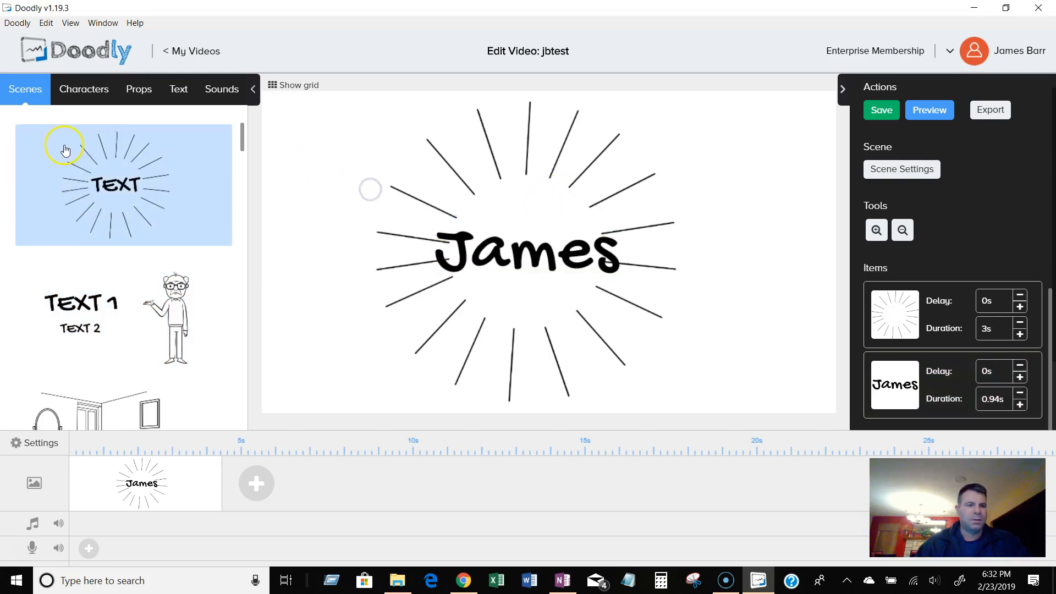
Add two Adam Arms Up characters and position them on either side of the name.
click(82, 91)
click(116, 232)
drag(120, 233, 450, 228)
drag(523, 224, 651, 219)
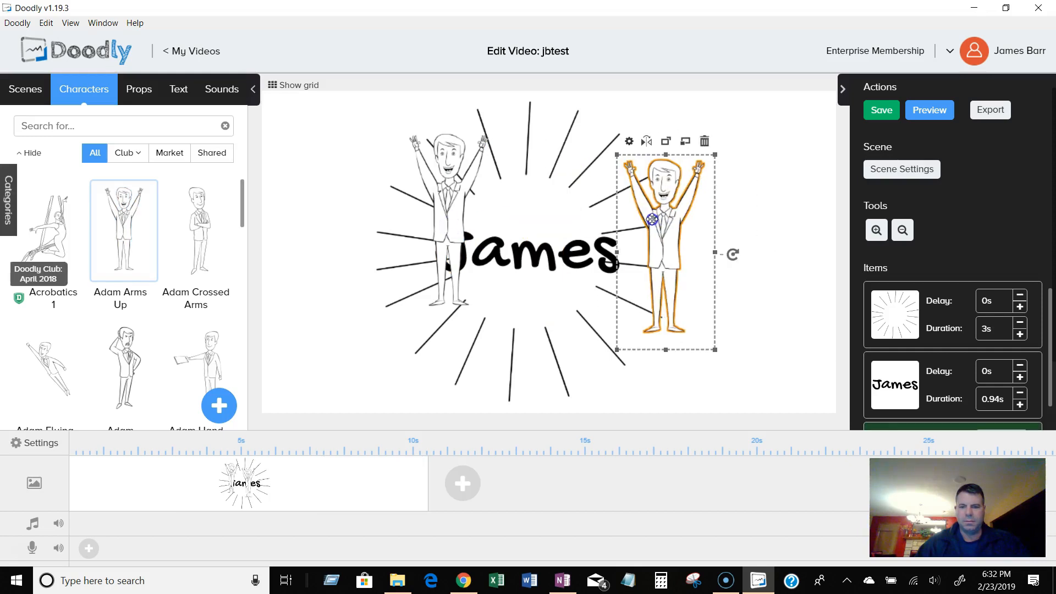
drag(451, 208, 420, 240)
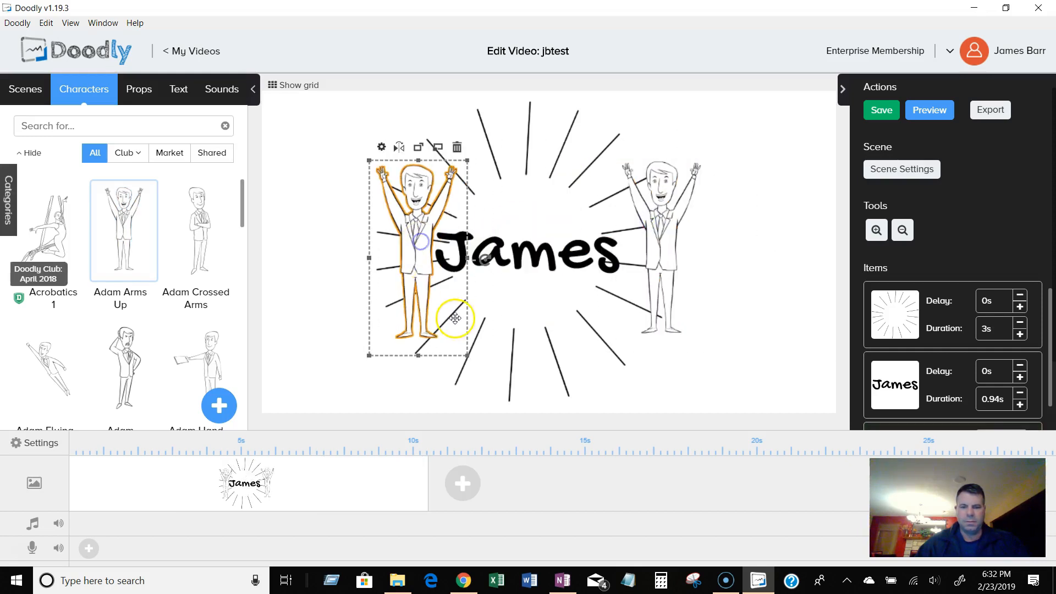
drag(655, 242, 646, 244)
Save the video and preview it.
click(896, 110)
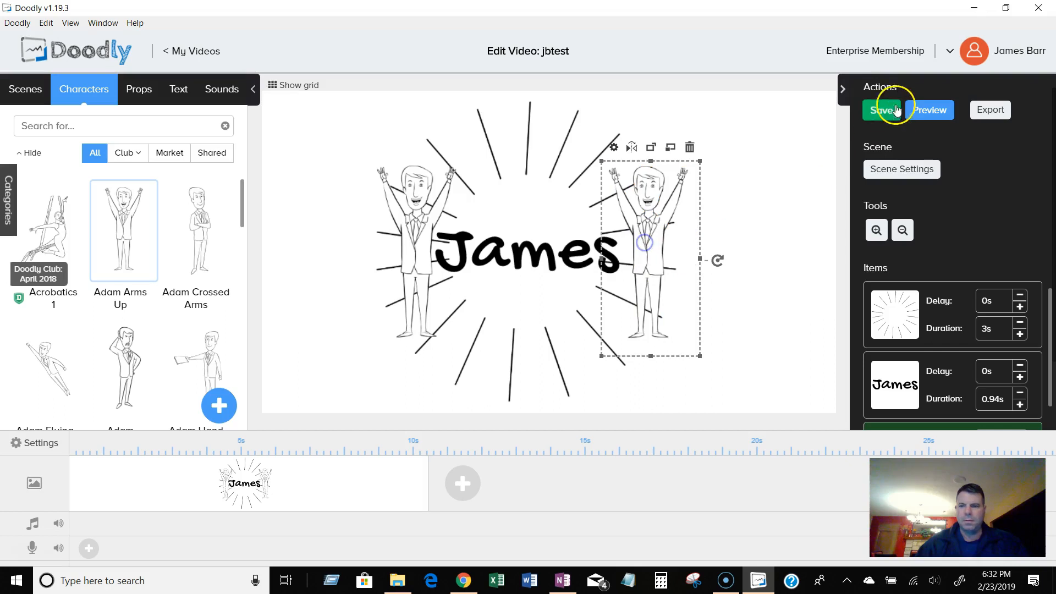
click(932, 113)
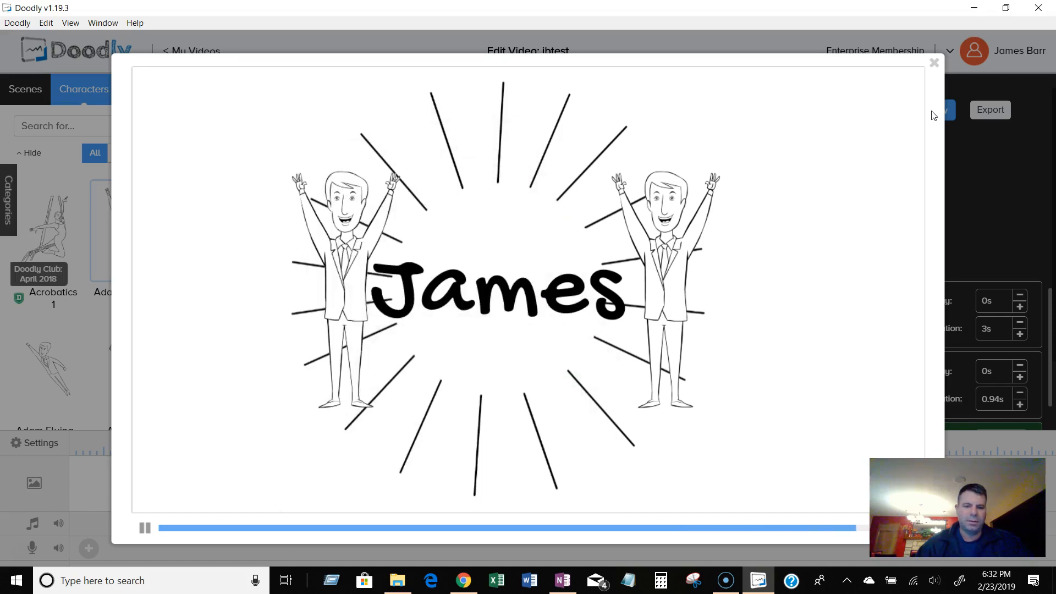
click(936, 65)
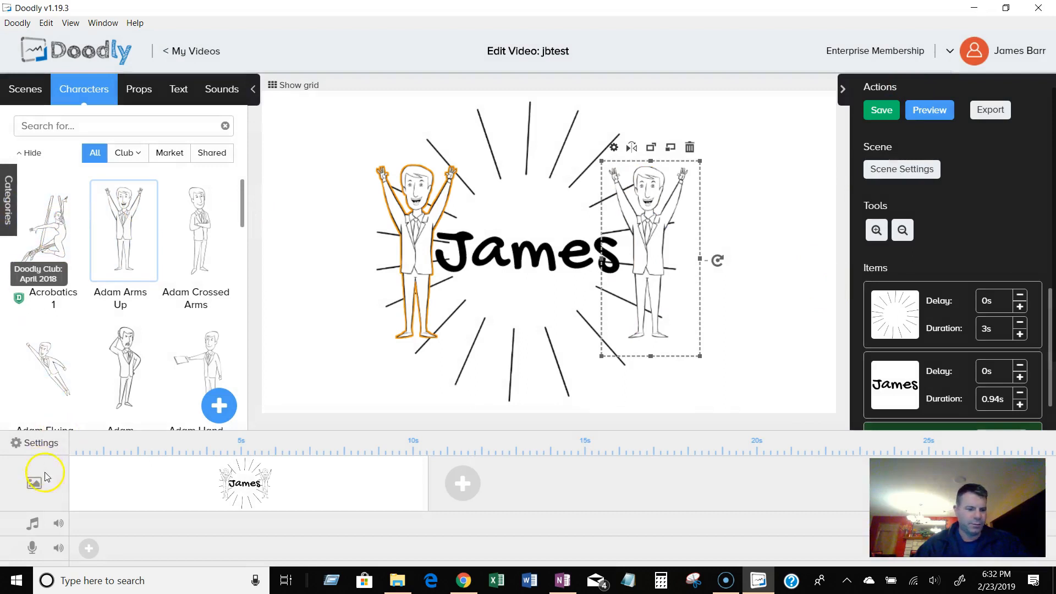
Set the video's erase mode to Off and apply the settings.
click(38, 442)
click(743, 474)
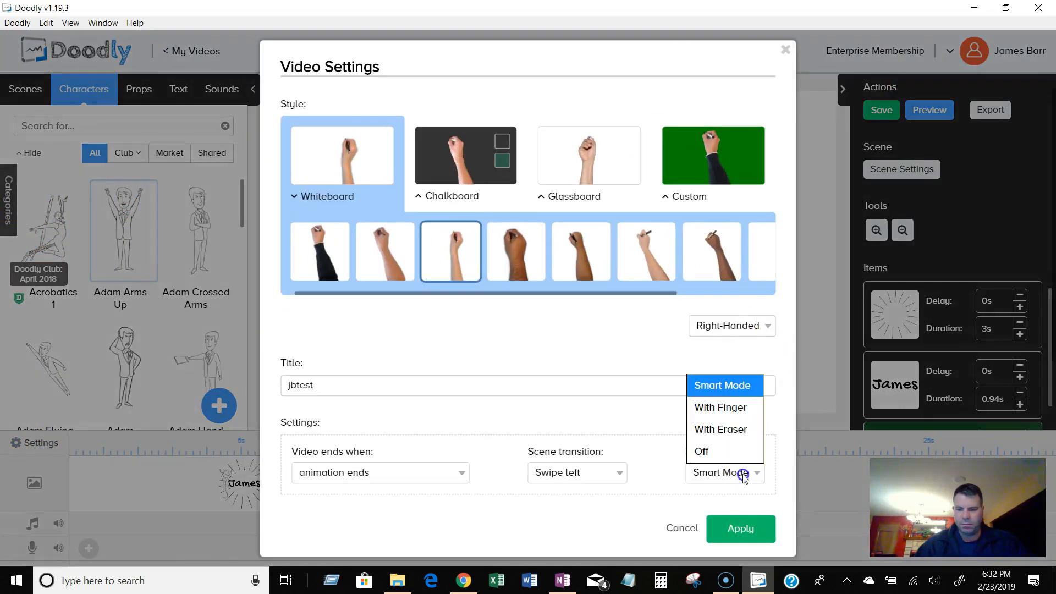
click(704, 450)
click(739, 525)
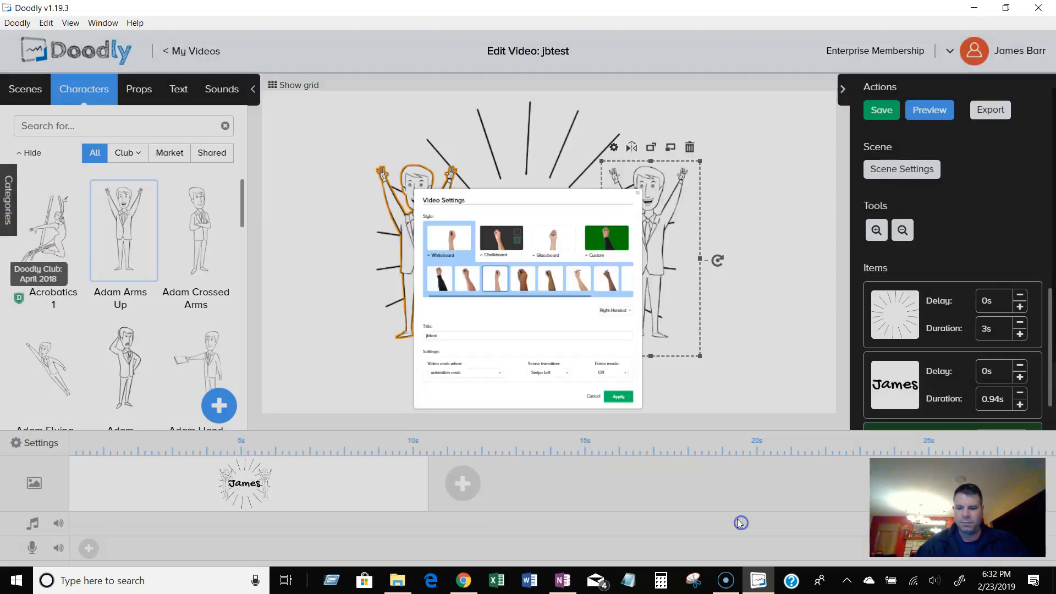
Preview the video twice to watch the drawing animation.
click(924, 110)
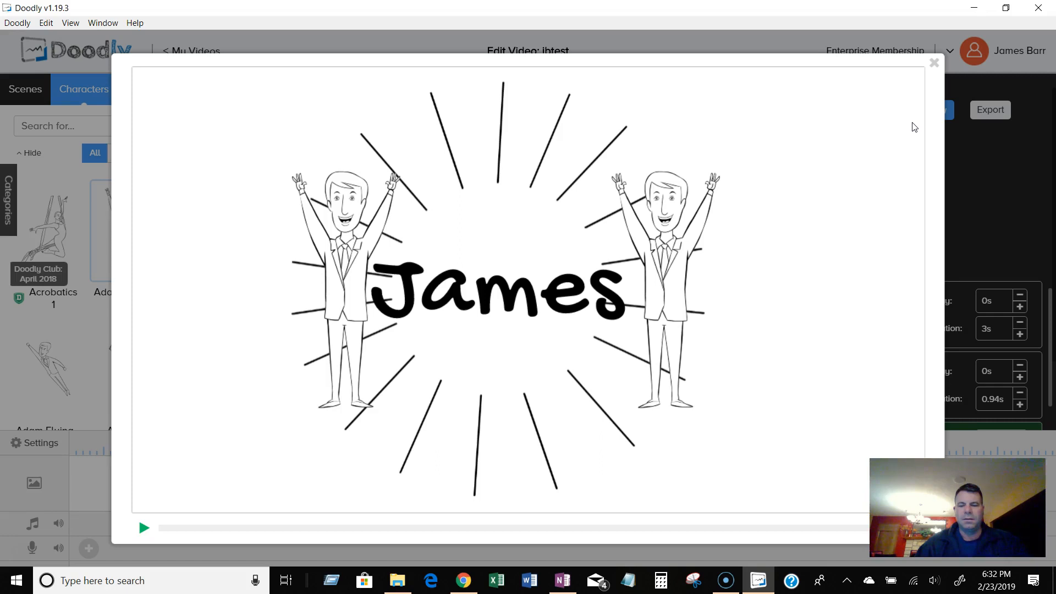
click(938, 62)
click(941, 113)
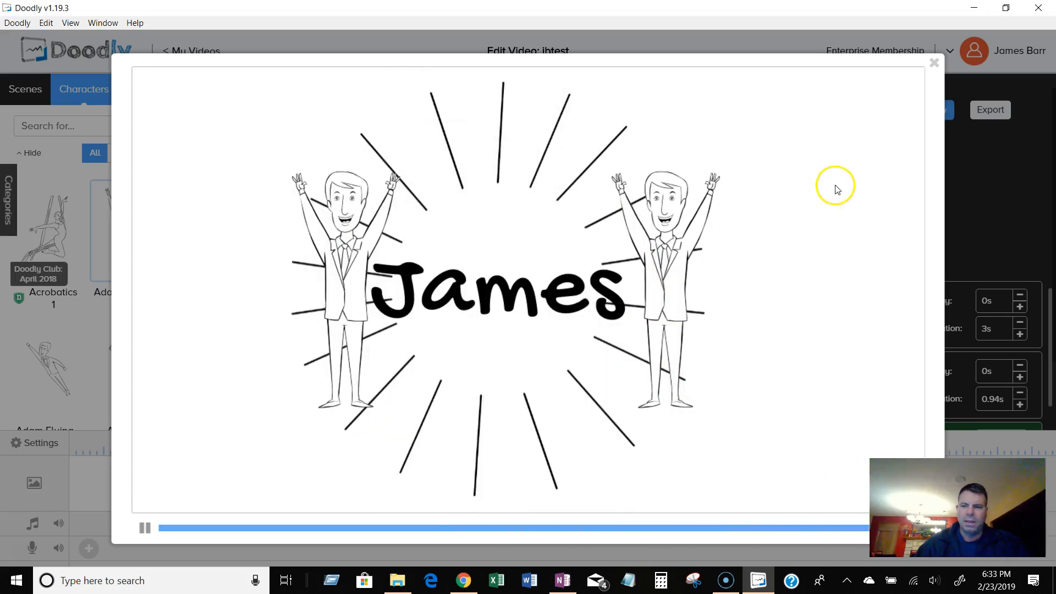
click(935, 65)
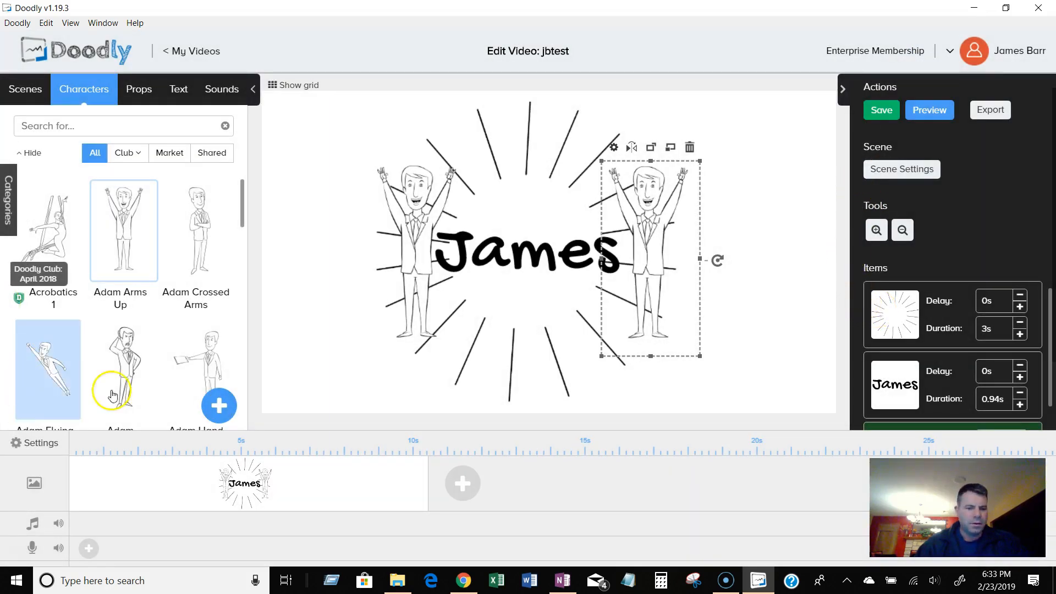
Switch the Whiteboard hand to the first one with a dark sleeve and apply the settings.
click(34, 441)
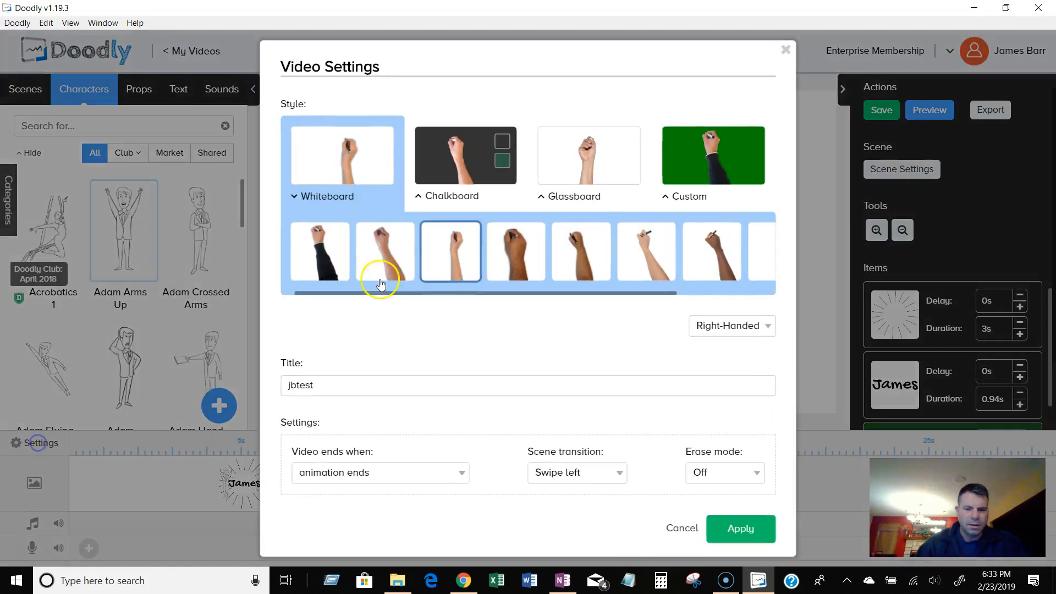
click(344, 228)
click(737, 529)
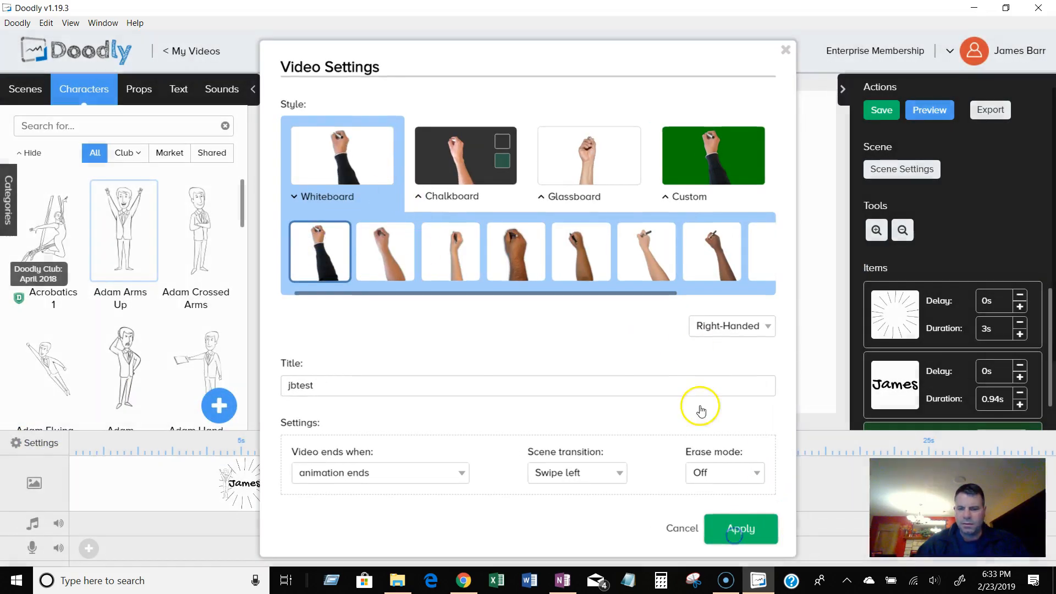
Preview the whole video, then preview the scene on its own.
click(930, 111)
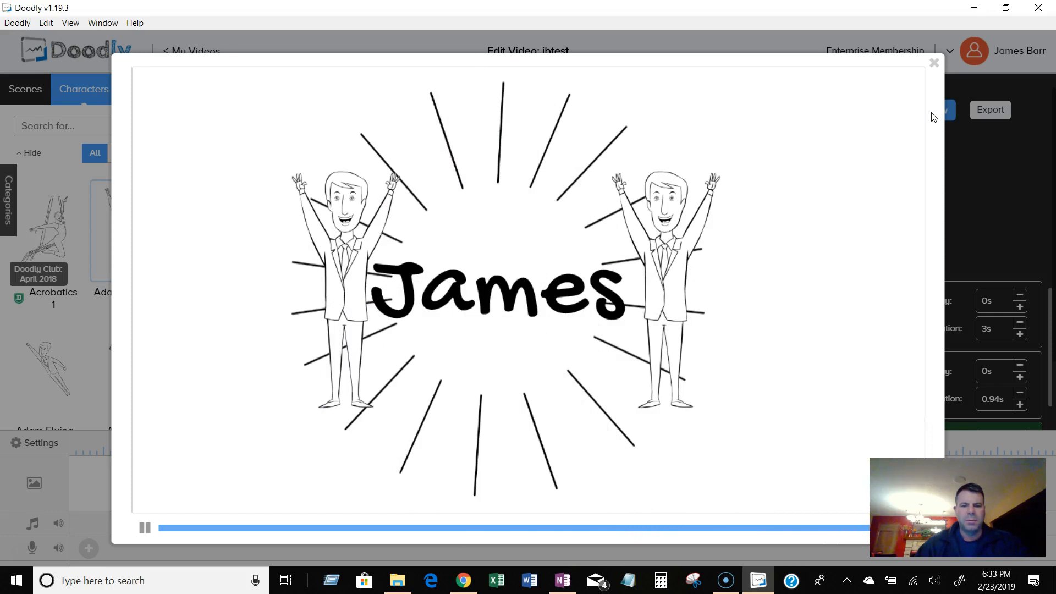
click(934, 64)
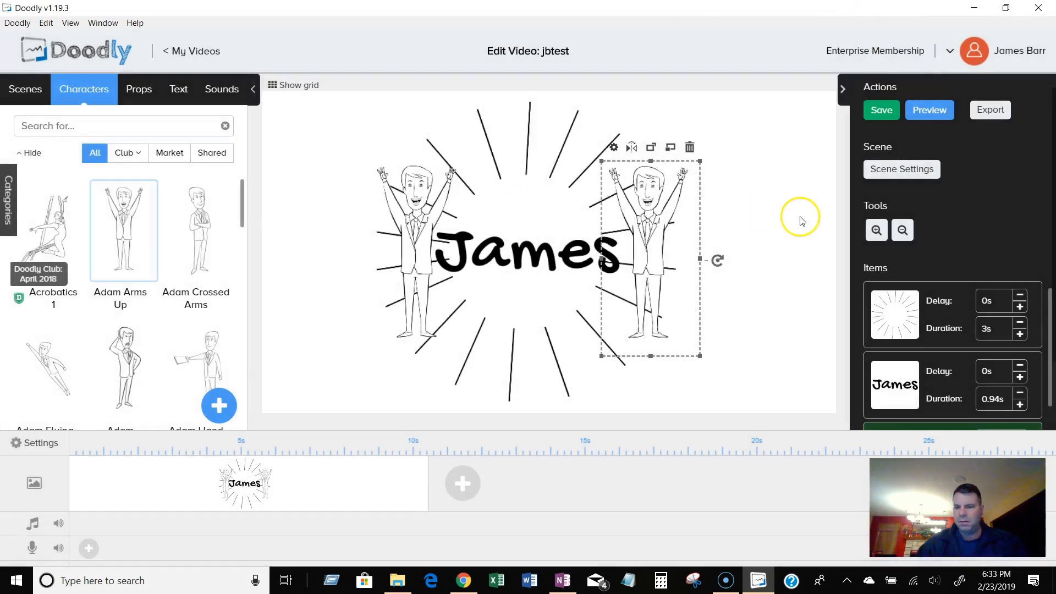
right_click(351, 478)
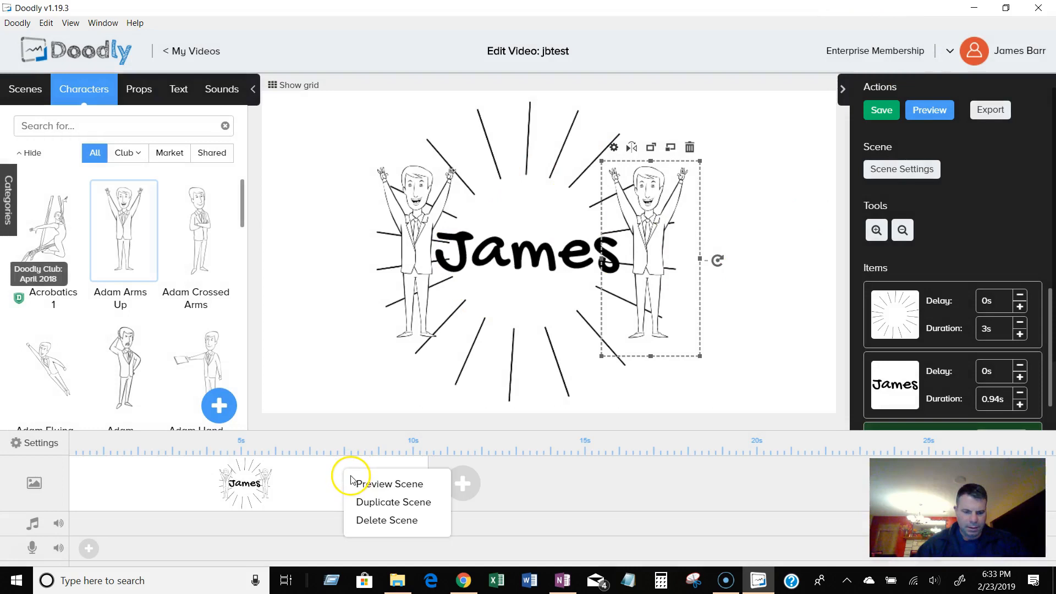
click(406, 484)
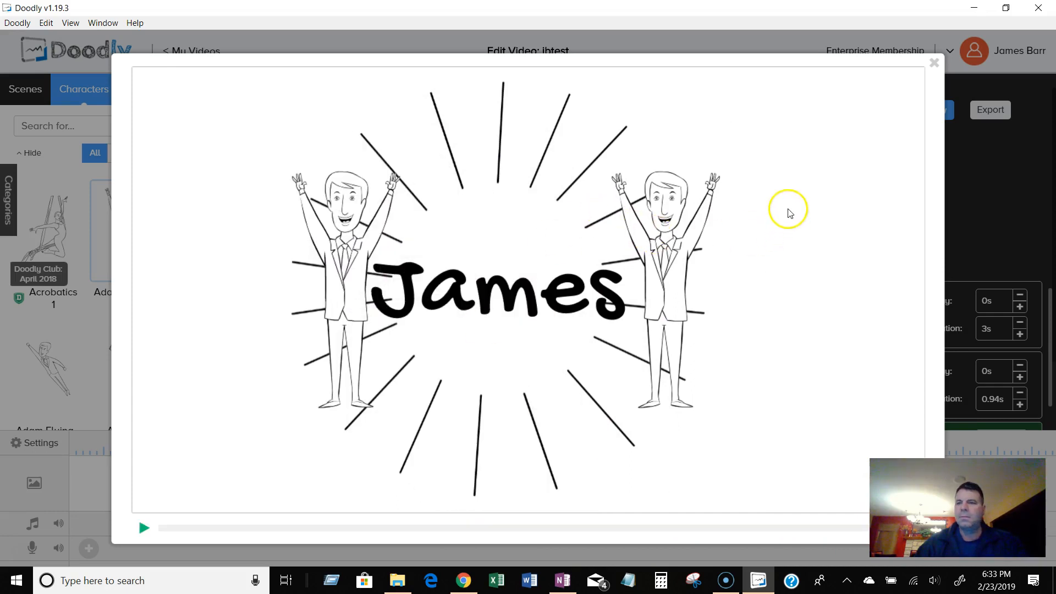
click(936, 64)
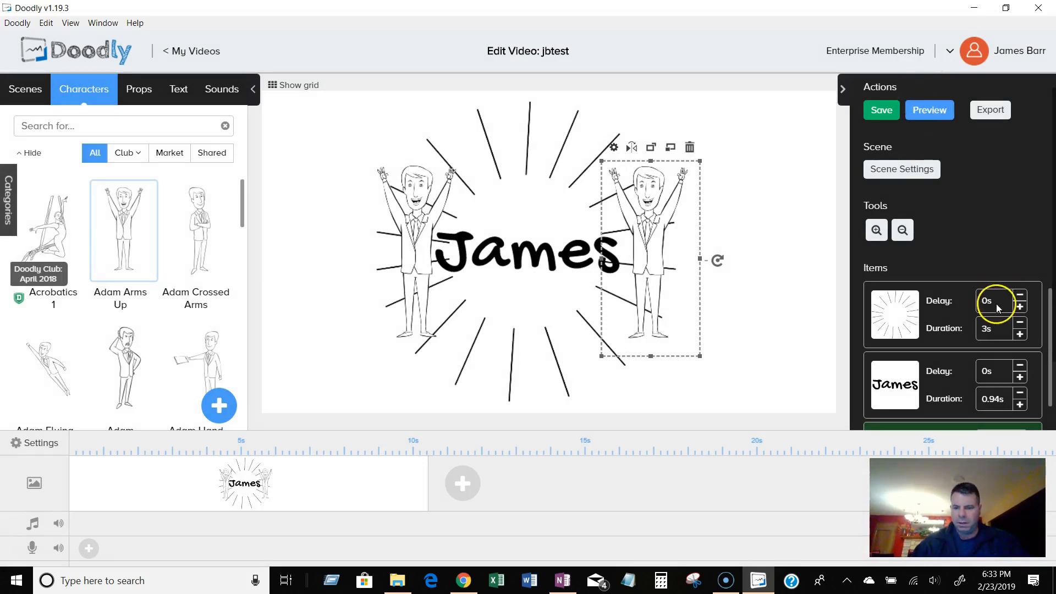
Zoom the canvas in and out to examine the scene.
click(721, 374)
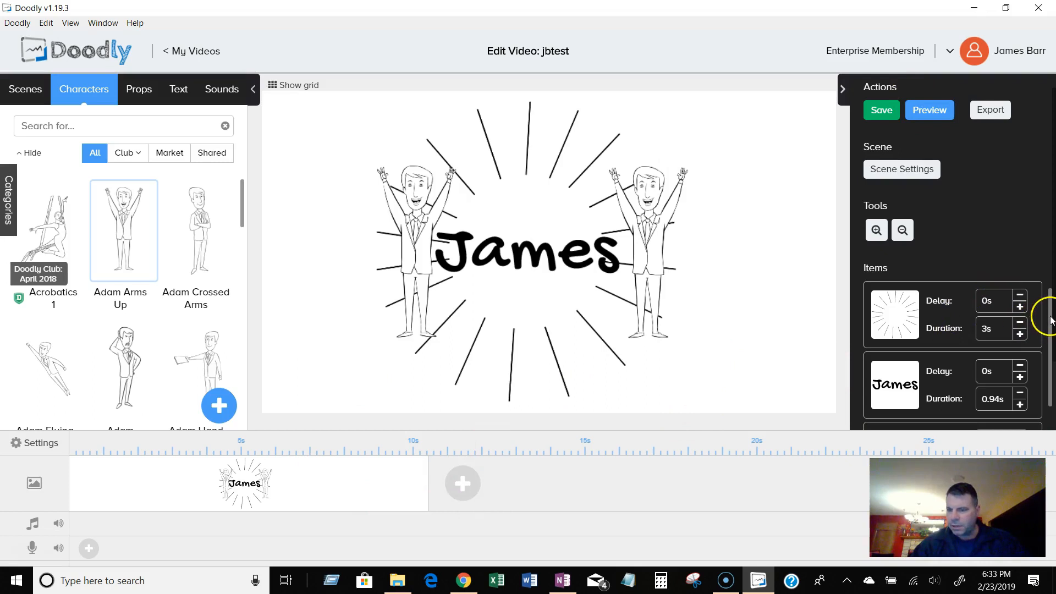
drag(1050, 321, 1049, 352)
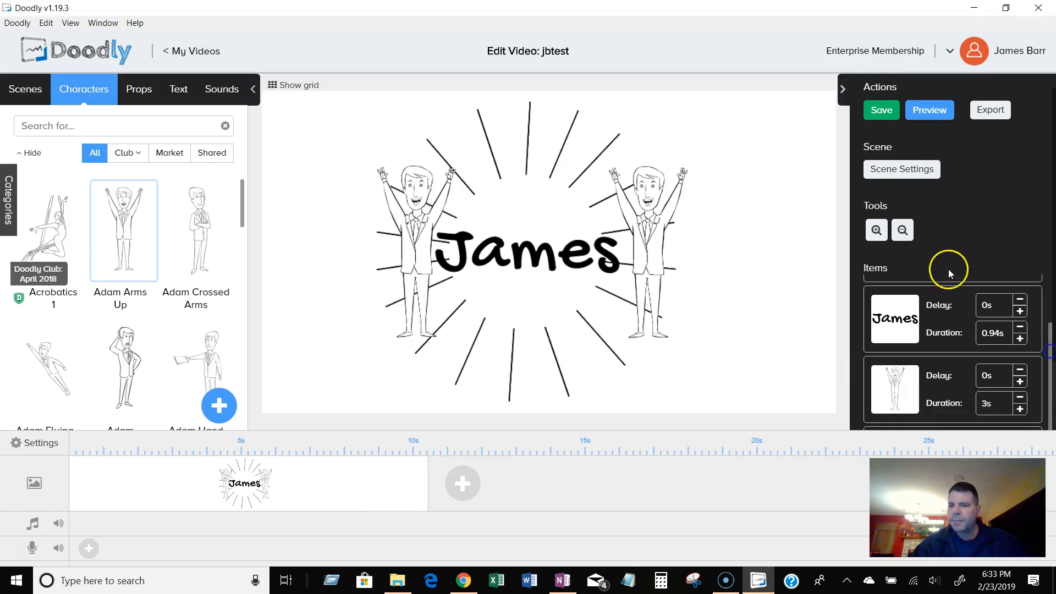
click(878, 231)
click(879, 231)
click(879, 231)
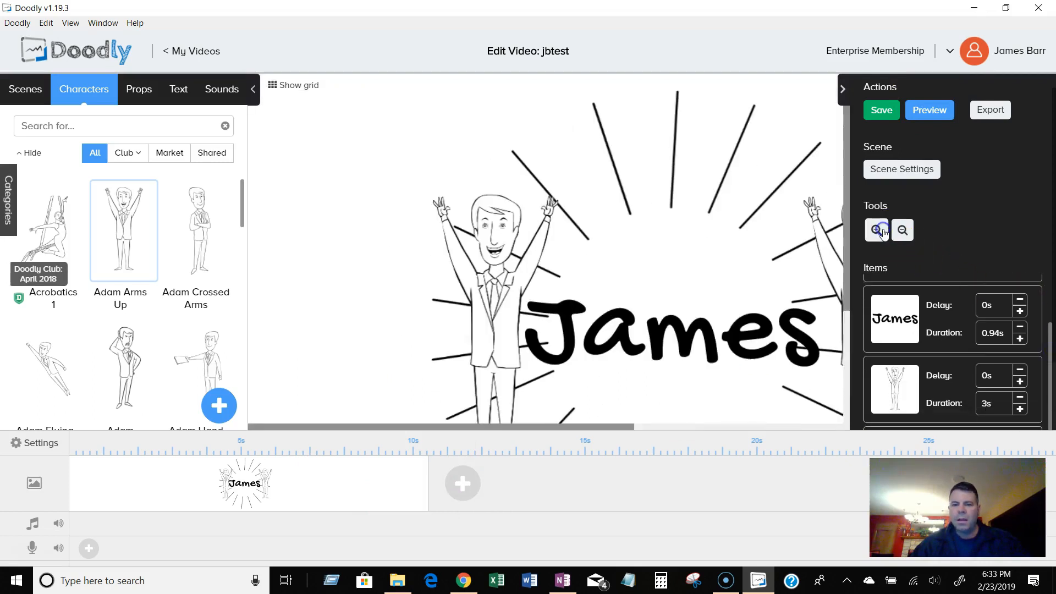
click(902, 231)
click(902, 231)
click(902, 231)
click(883, 235)
click(879, 232)
click(880, 232)
click(903, 231)
click(903, 234)
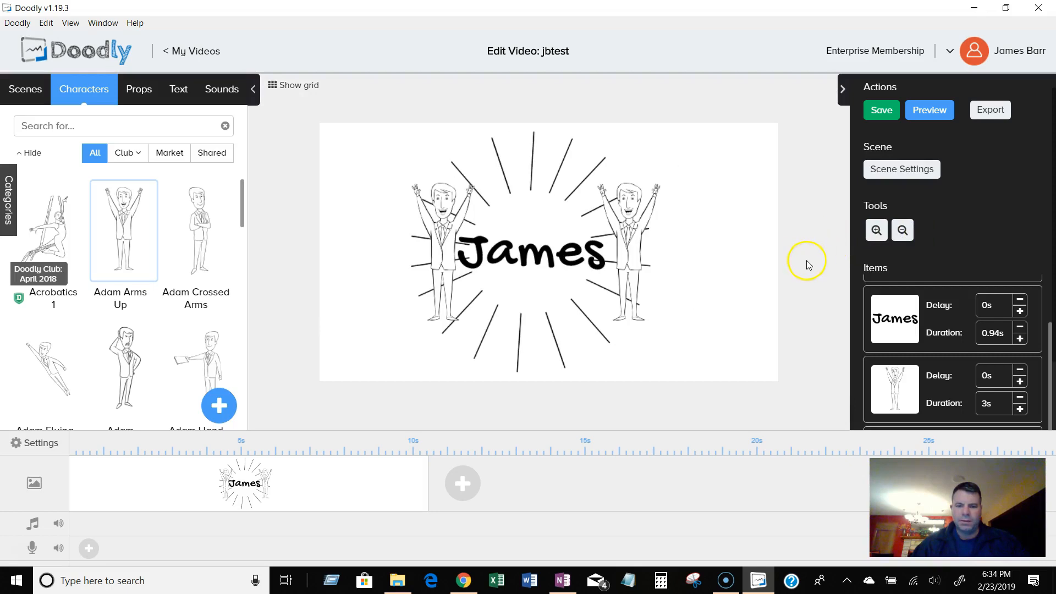
click(911, 170)
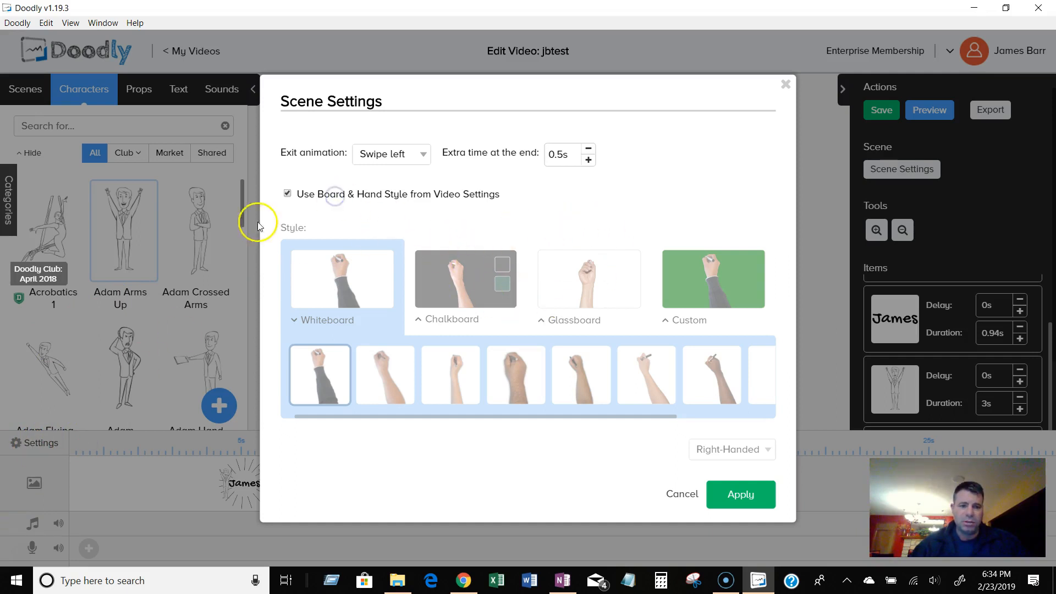
click(285, 194)
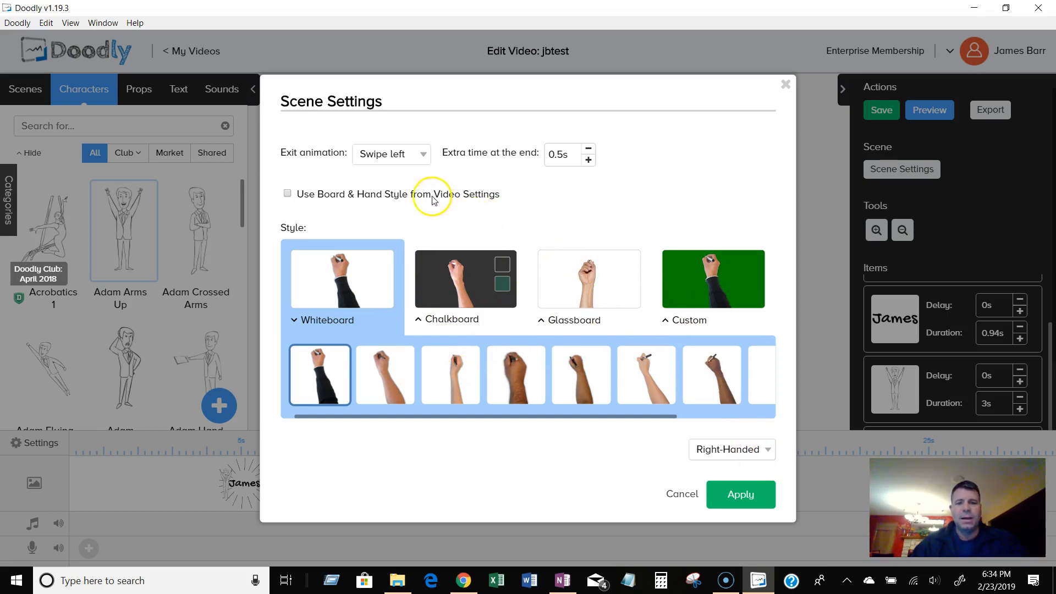
click(409, 157)
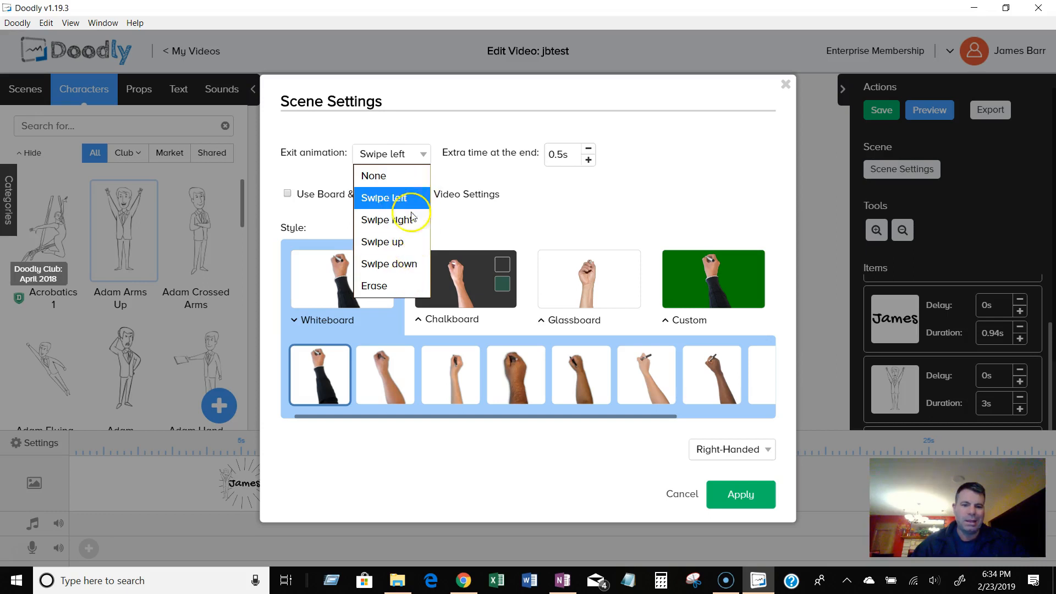
click(560, 196)
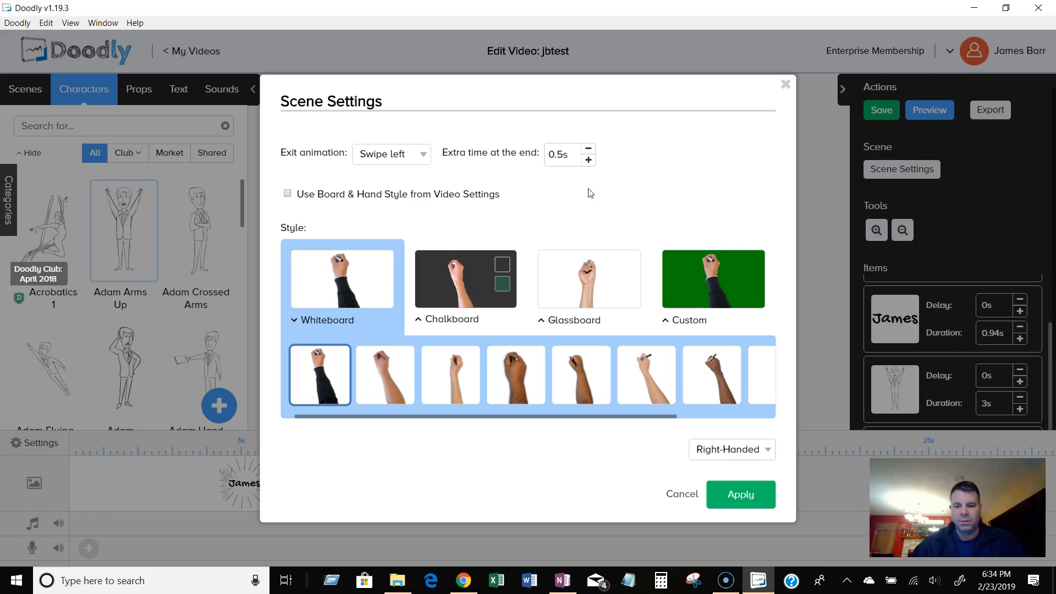
click(684, 495)
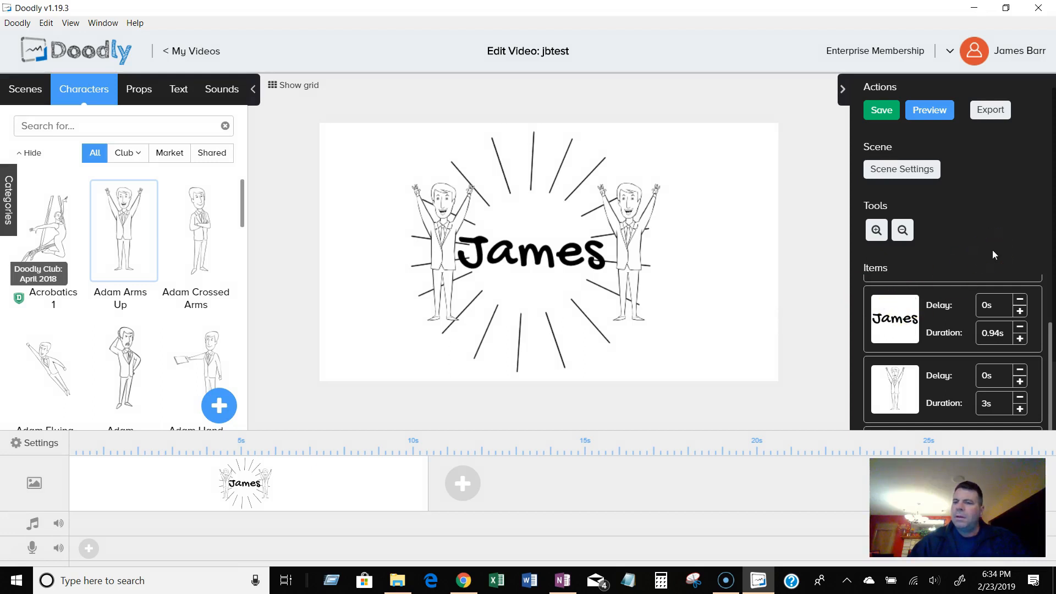
Increase the sunburst's drawing duration to 5.5 s and preview the video.
drag(1052, 358, 1051, 297)
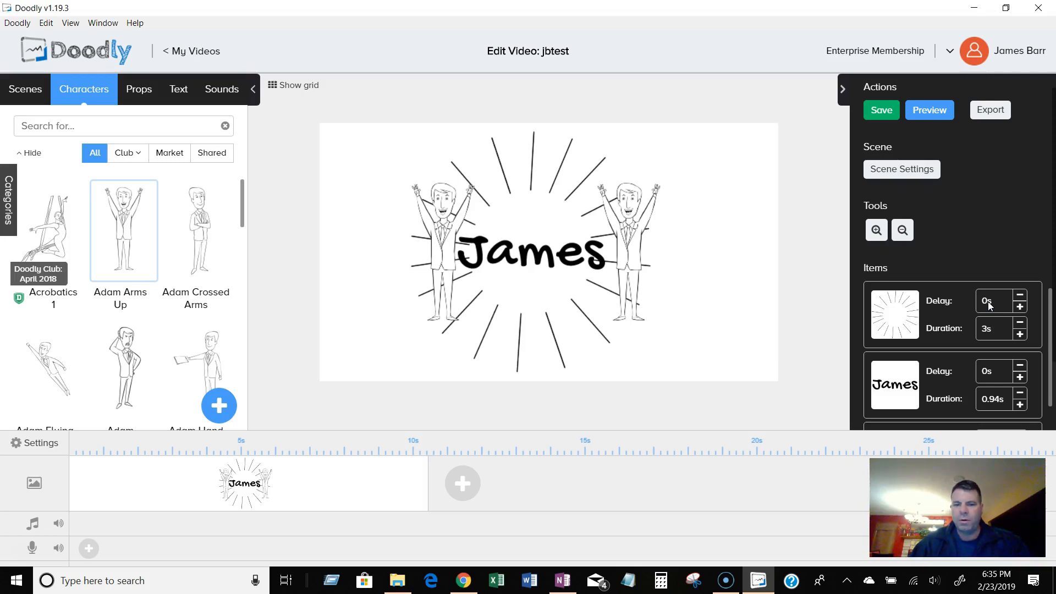
click(1020, 333)
click(1020, 334)
click(1020, 333)
click(1020, 334)
click(1020, 333)
click(1020, 334)
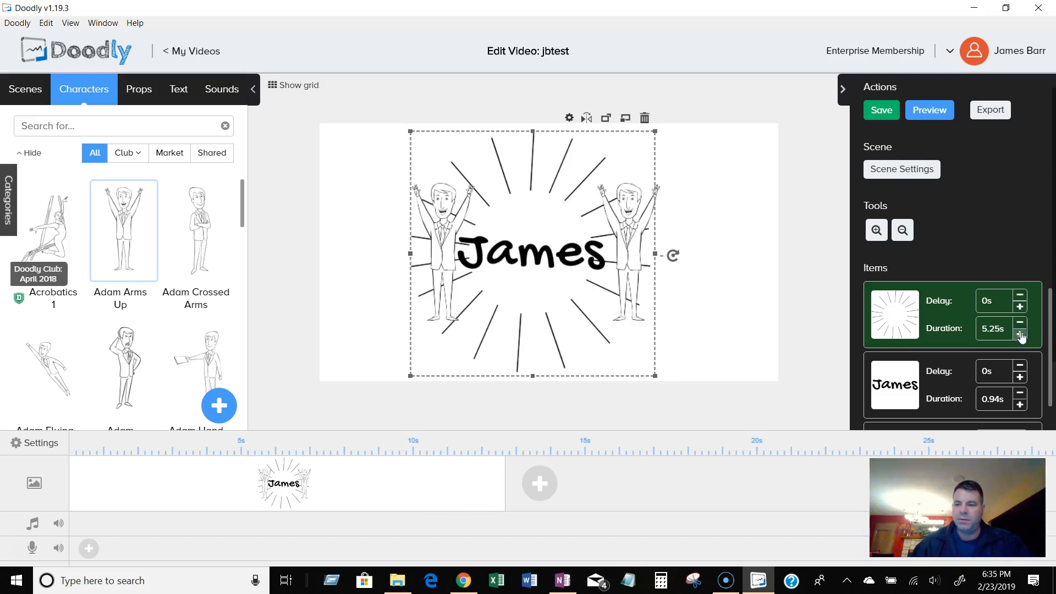
click(1020, 334)
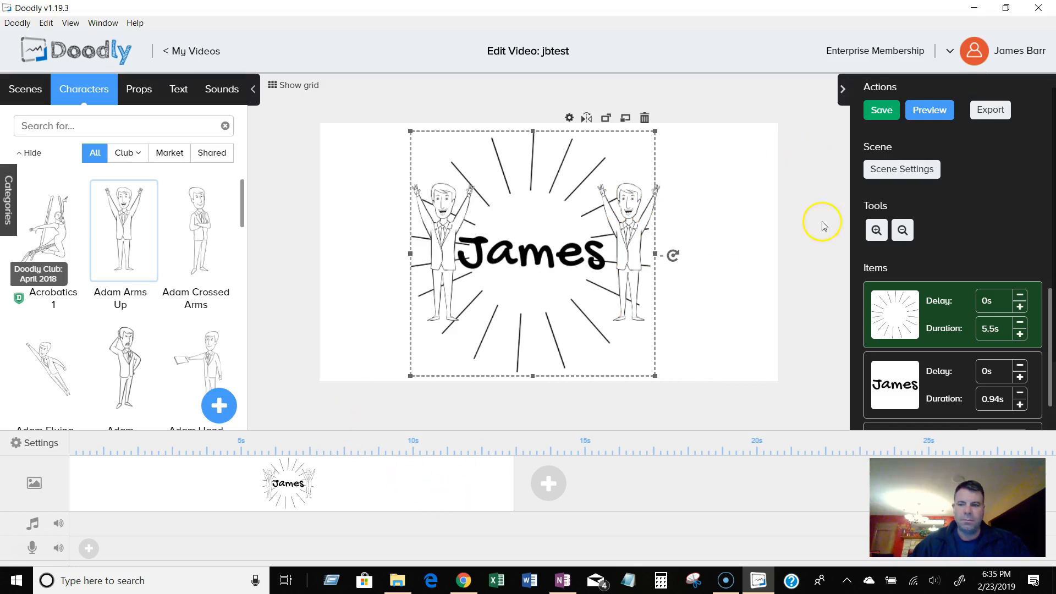
click(938, 117)
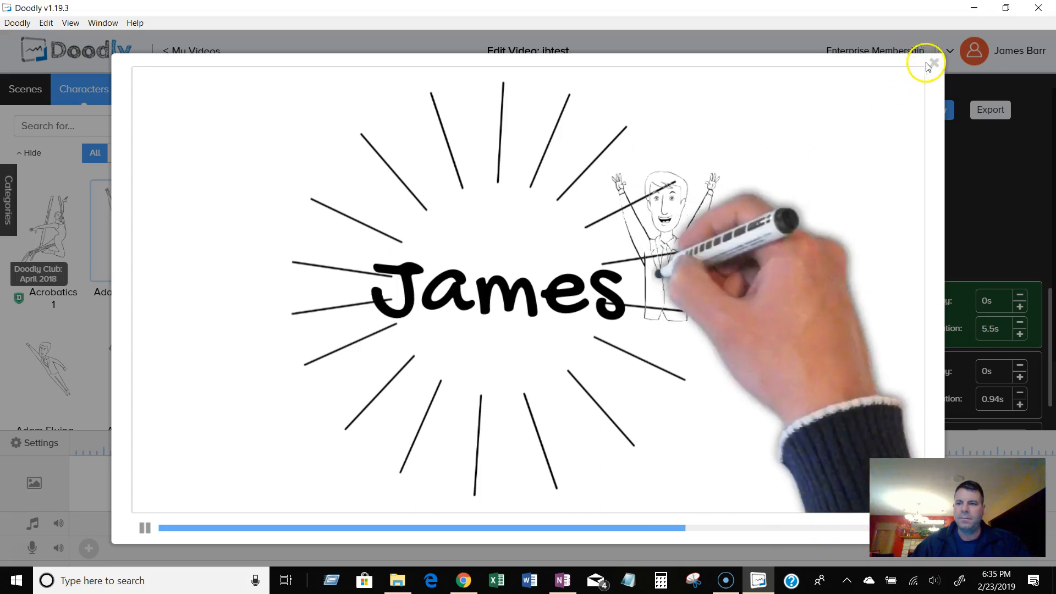
click(933, 63)
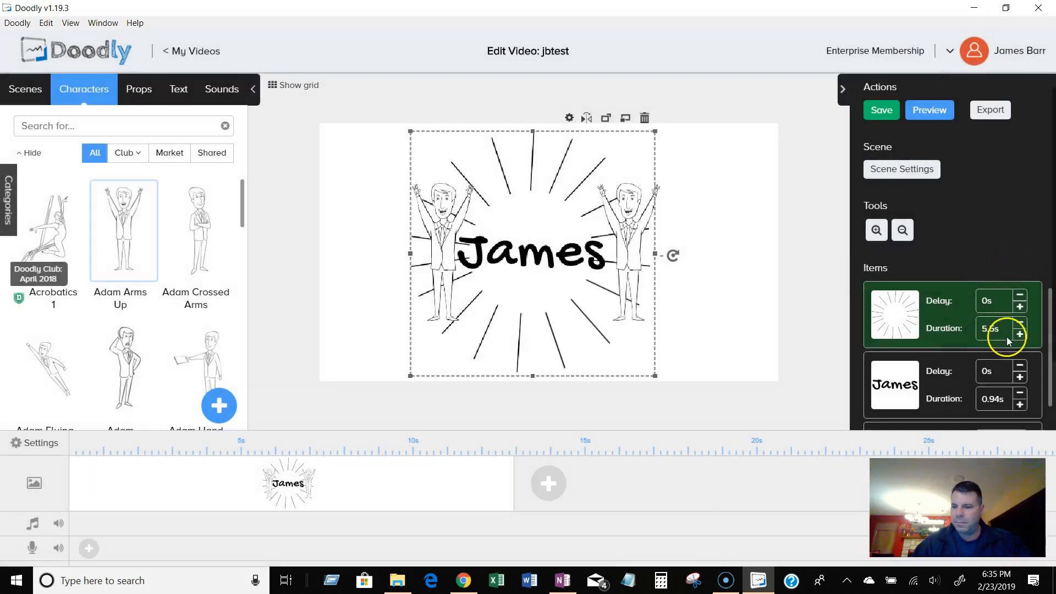
Set the sunburst's drawing duration to 4 s.
click(992, 331)
text(3)
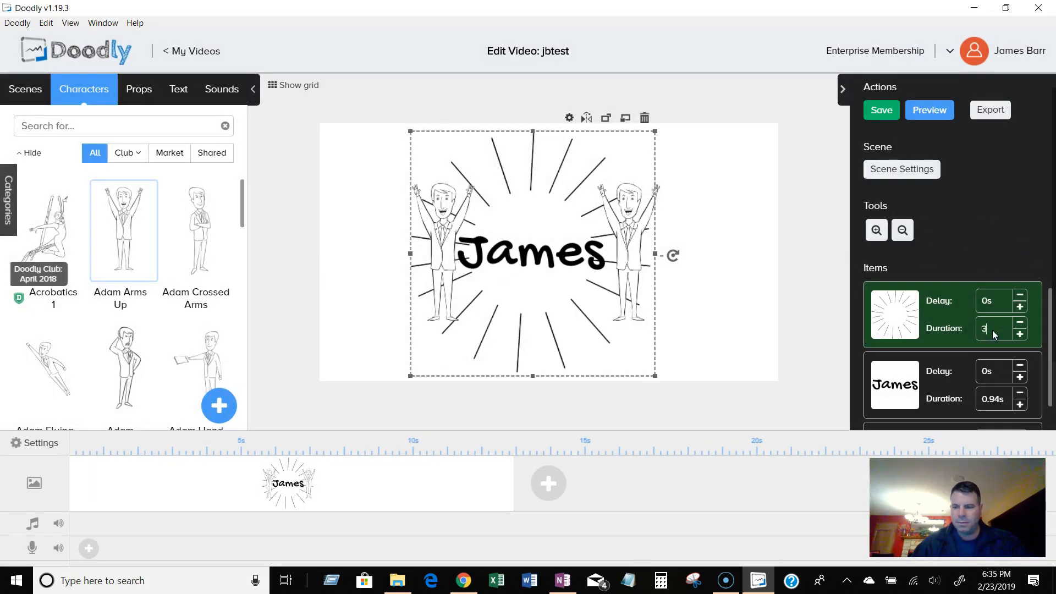
drag(991, 330, 982, 332)
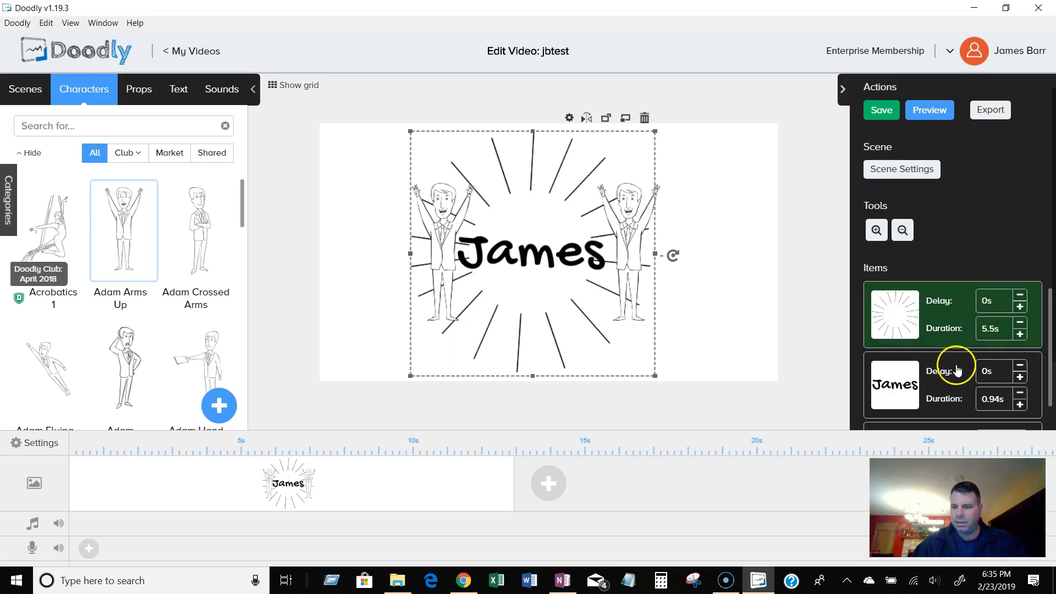
text(4s)
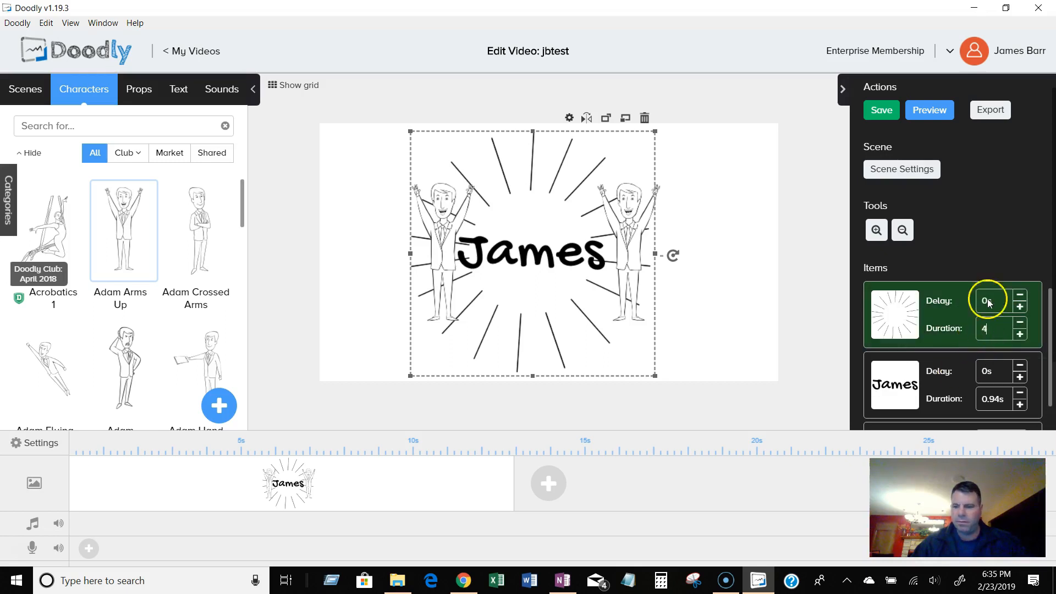
click(990, 253)
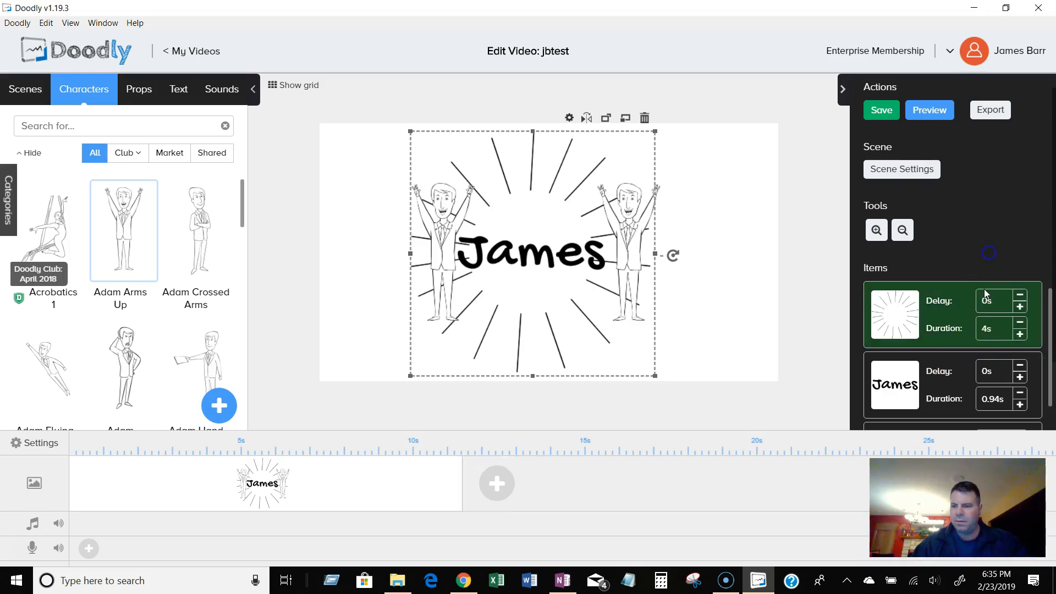
Set the James text's drawing duration to 2 s.
click(1020, 392)
click(1020, 406)
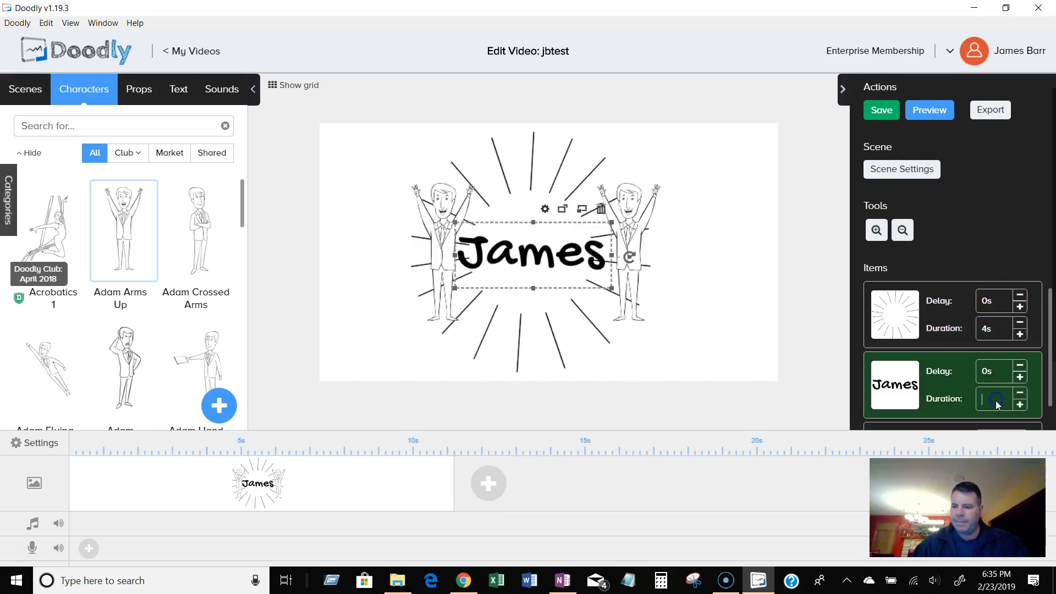
text(2)
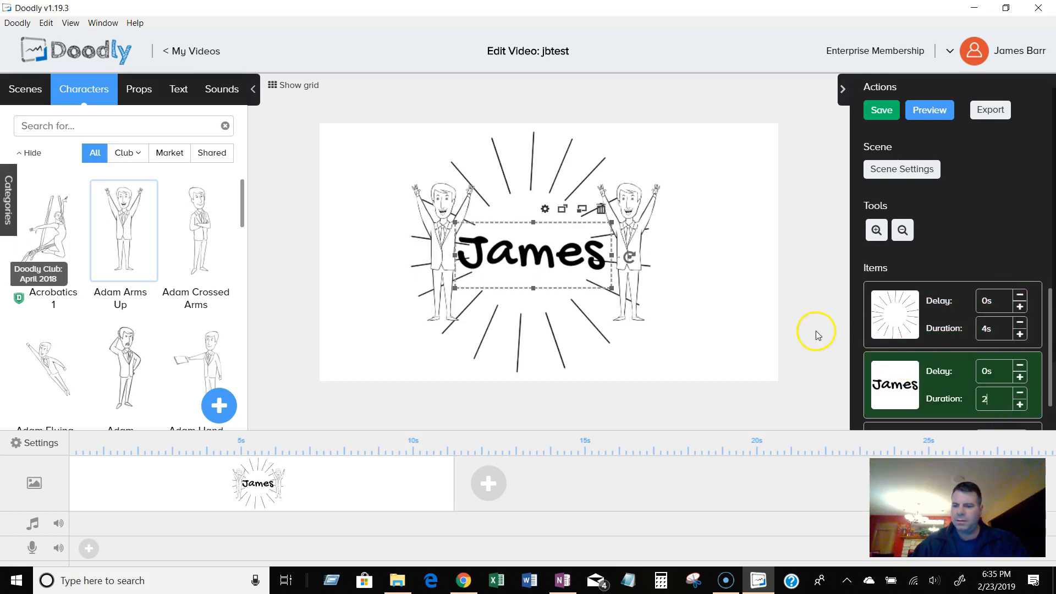
Preview the video to check the new timings.
click(929, 112)
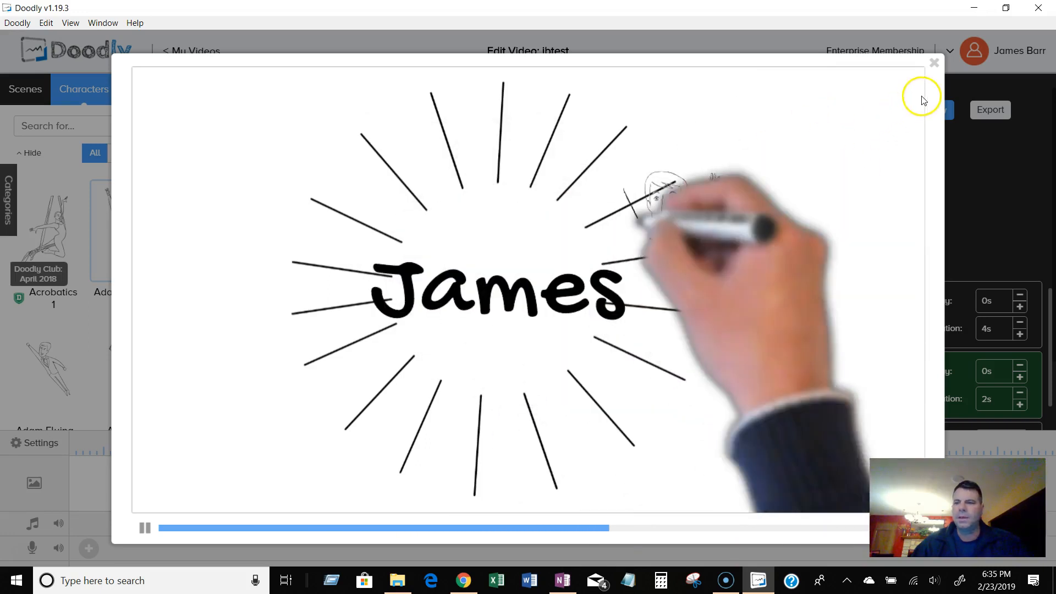
click(934, 62)
scroll(982, 360, down, 3)
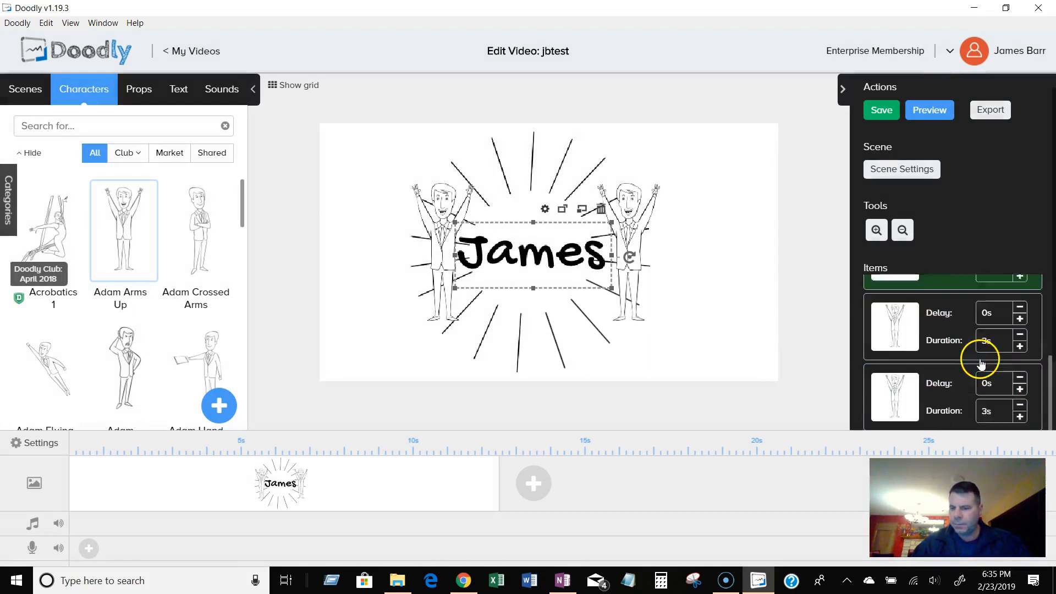
Examine the scene's items and their delay and duration settings by selecting each one.
scroll(982, 362, up, 1)
scroll(1009, 363, up, 1)
scroll(994, 352, up, 1)
scroll(987, 354, down, 2)
scroll(968, 353, up, 2)
drag(953, 355, 942, 306)
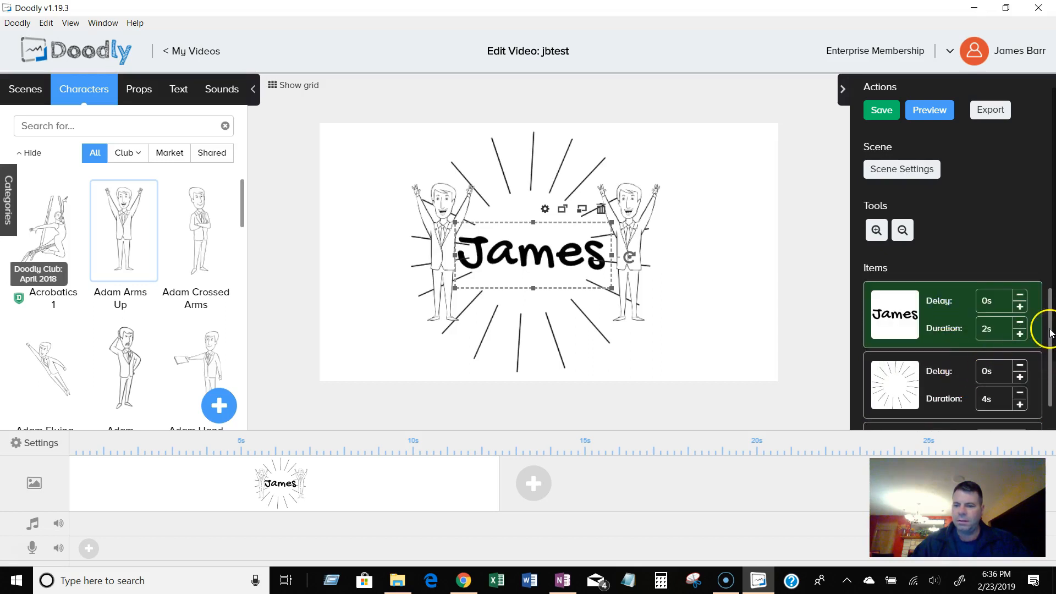
scroll(1051, 333, down, 2)
click(940, 337)
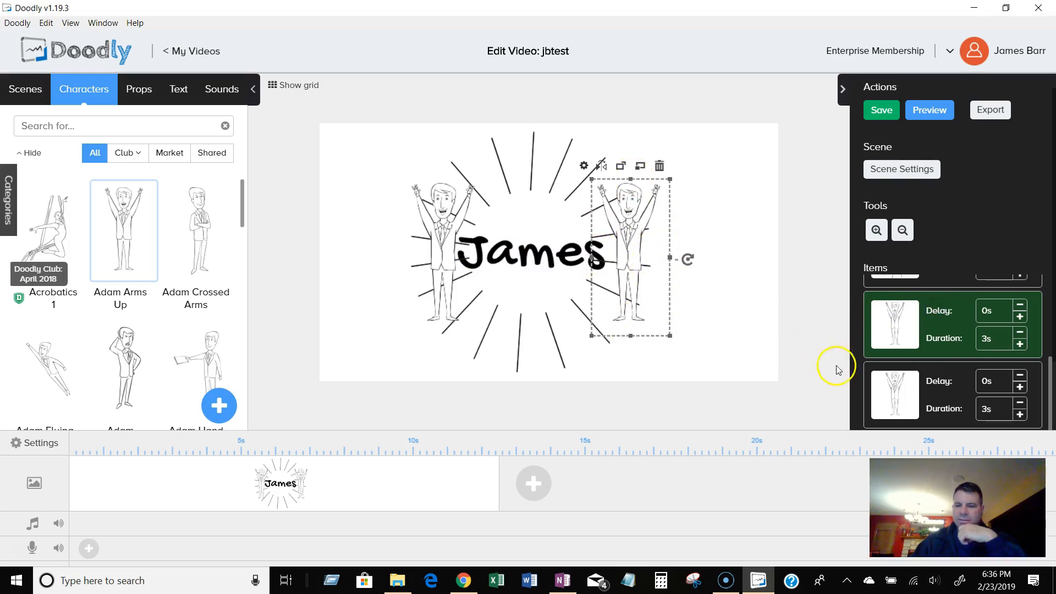
click(939, 387)
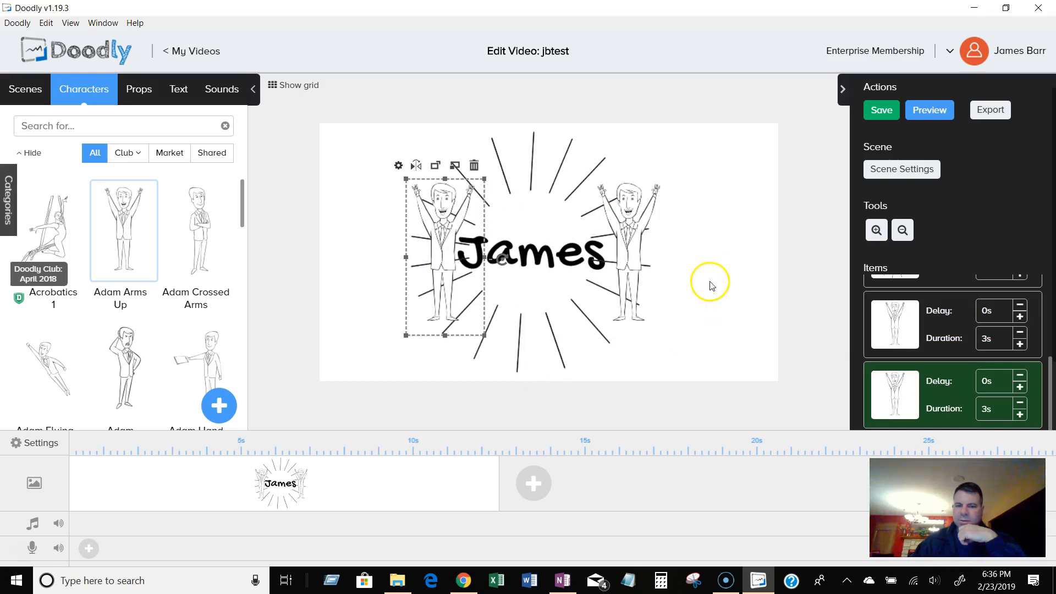
click(633, 257)
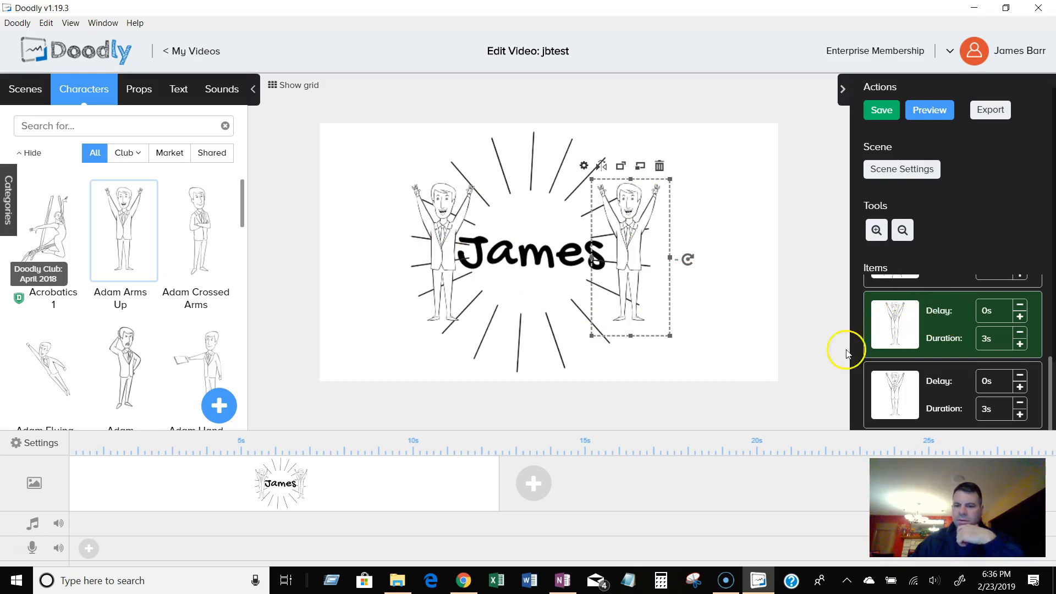
click(437, 287)
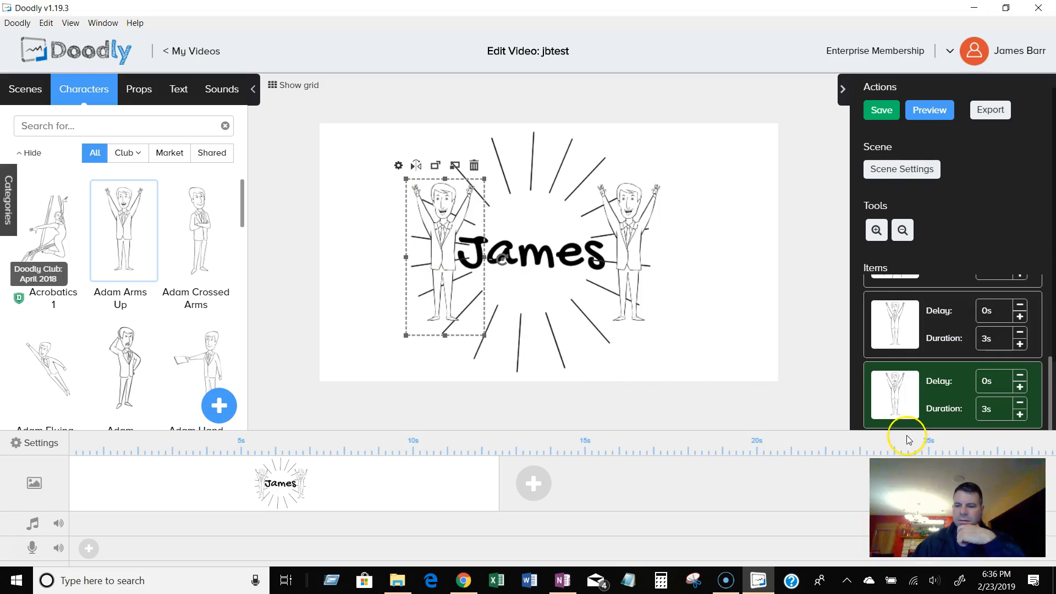
click(557, 183)
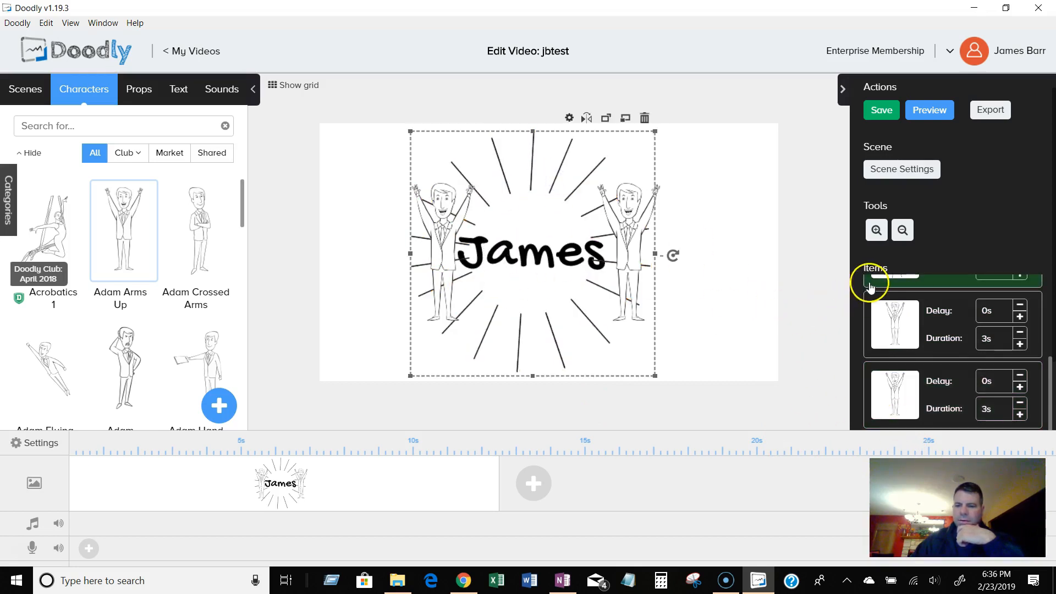
scroll(1052, 383, up, 1)
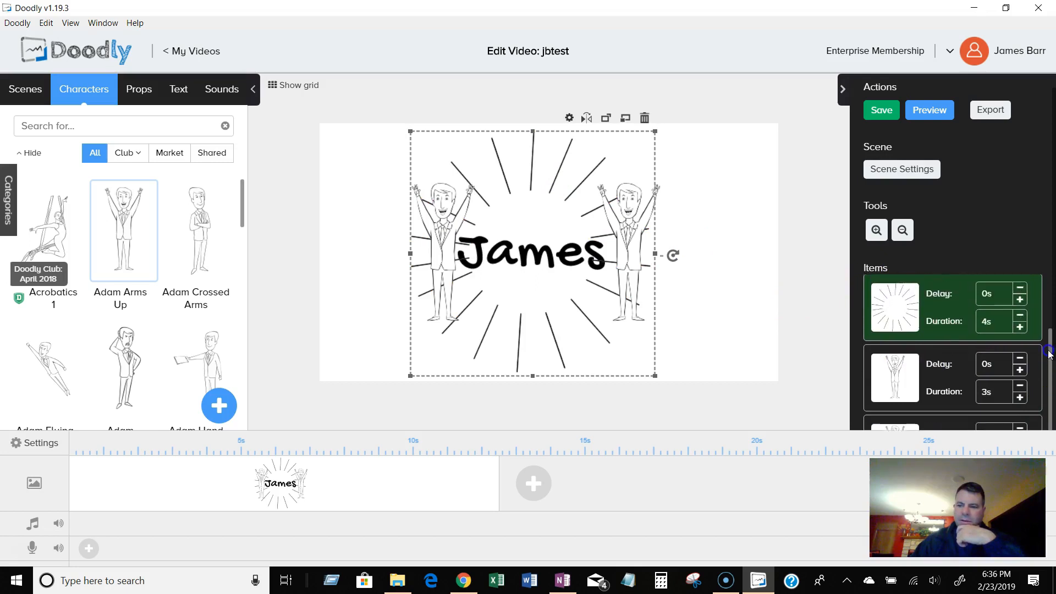
scroll(1050, 358, up, 1)
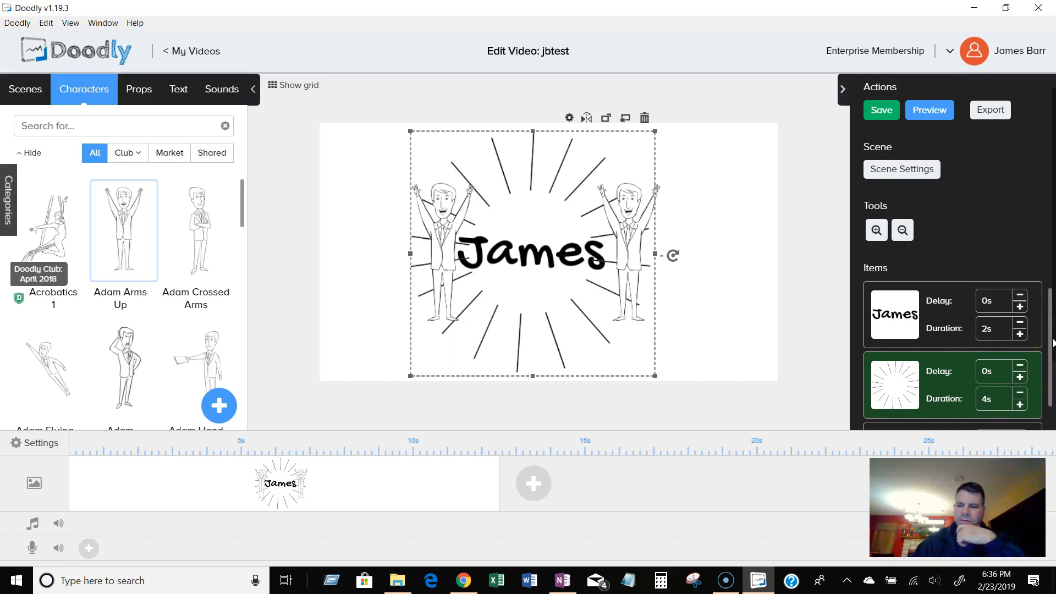
drag(1051, 341, 1052, 439)
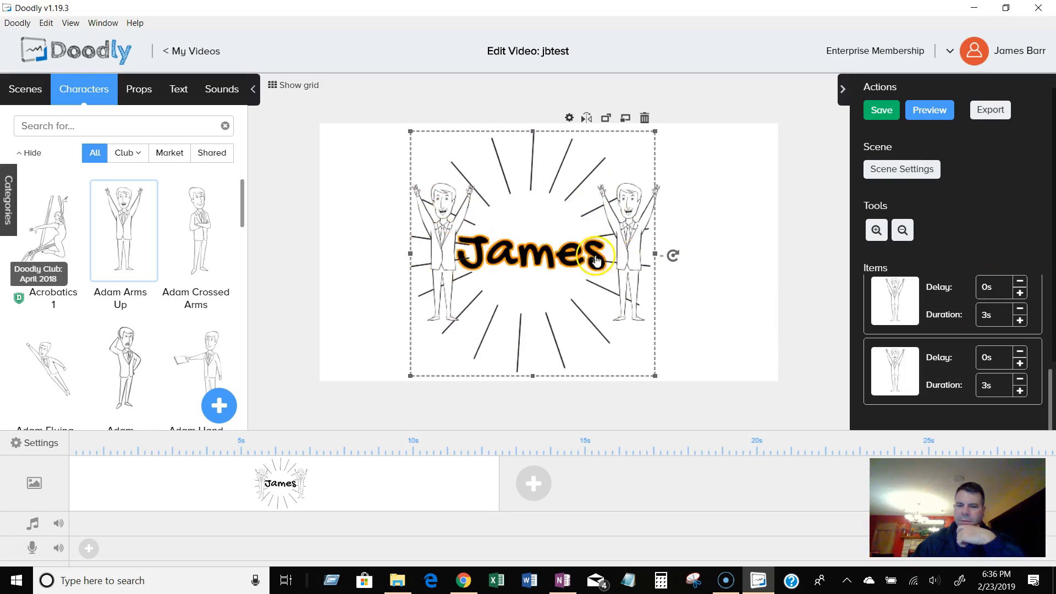
click(558, 256)
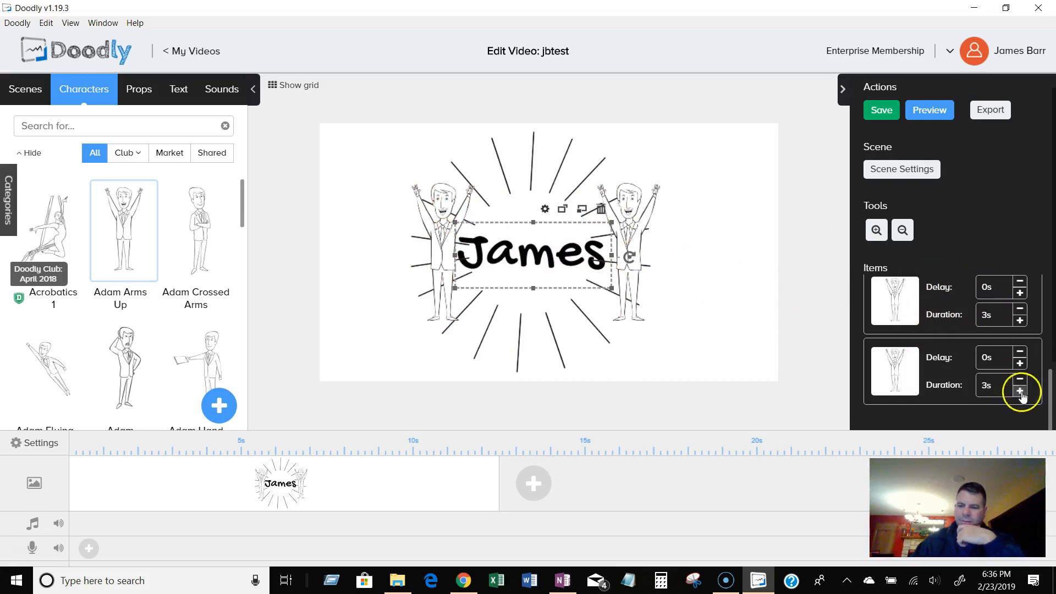
drag(1047, 396, 1046, 310)
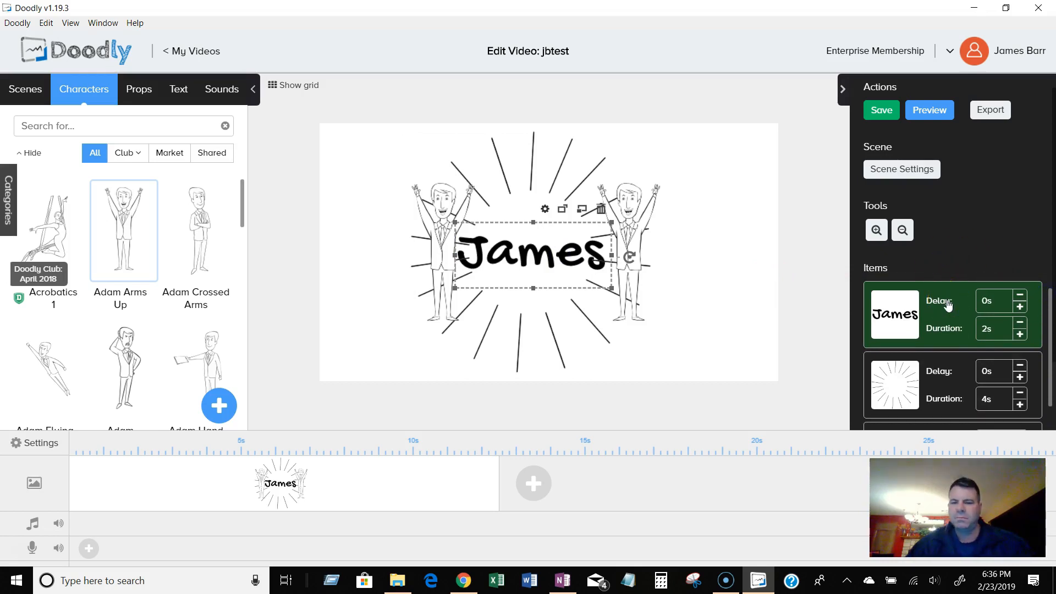
click(709, 232)
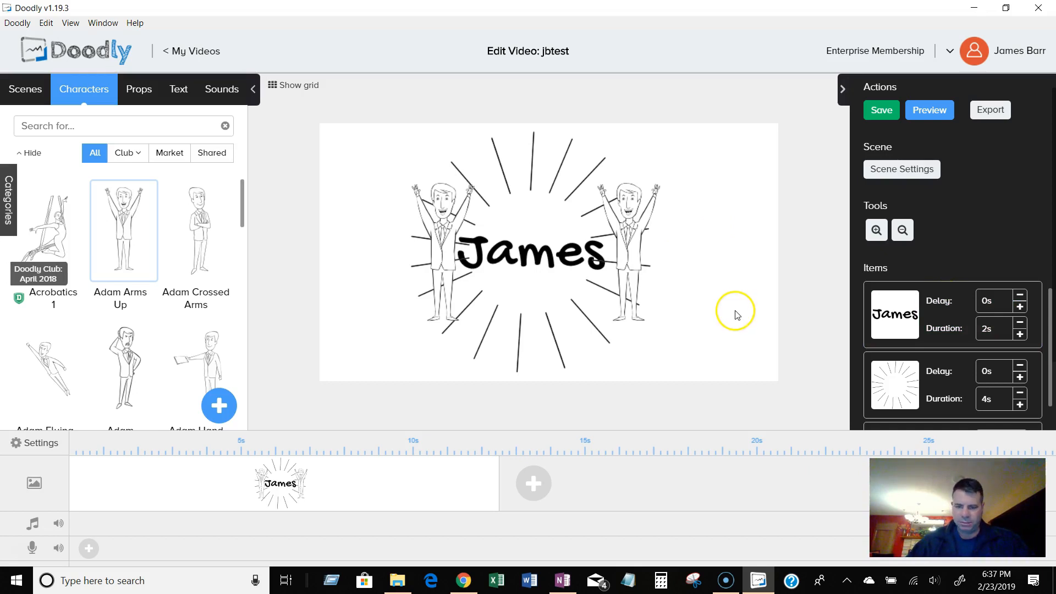
Add a new scene and place Adam Crossed Arms and a head-scratching Adam character on it.
click(533, 495)
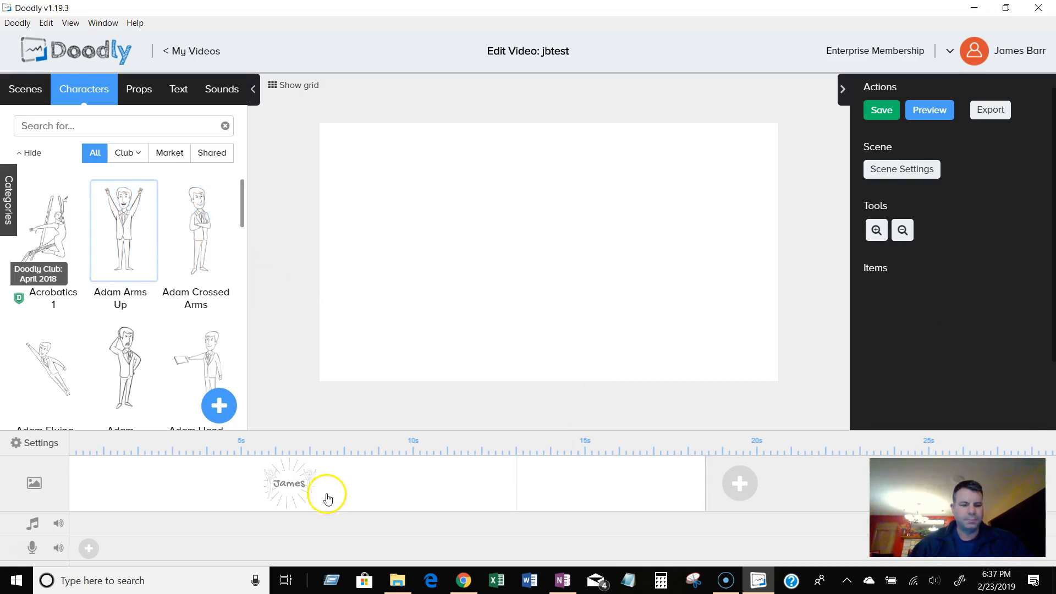
drag(199, 229, 511, 229)
drag(125, 361, 627, 237)
click(509, 220)
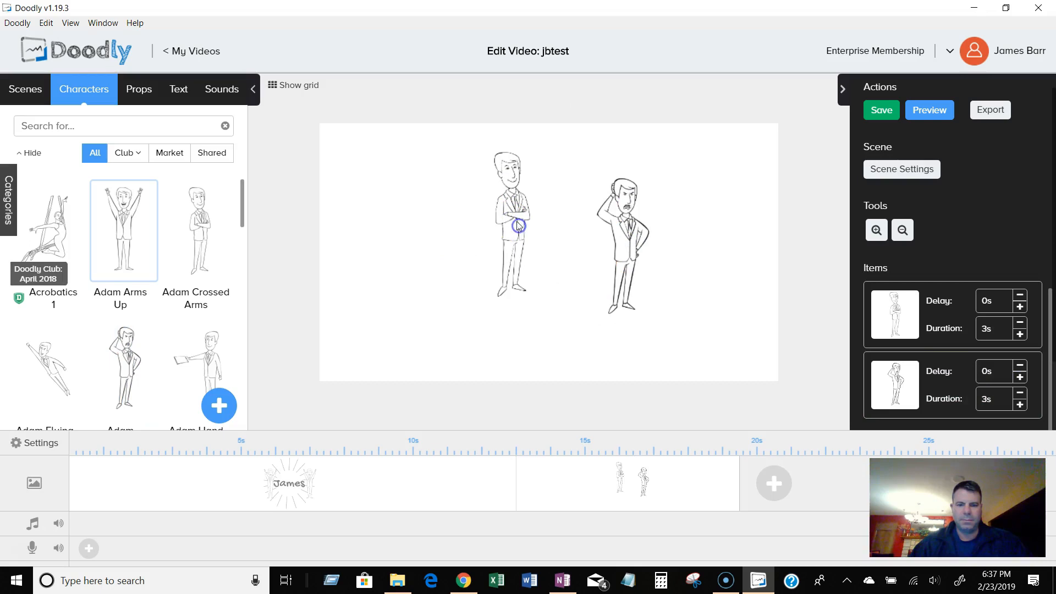
Move Adam Crossed Arms to the left and enlarge it.
drag(513, 231, 450, 237)
drag(474, 324, 523, 362)
Shrink the head-scratching character and move it to the upper right of the scene.
click(619, 265)
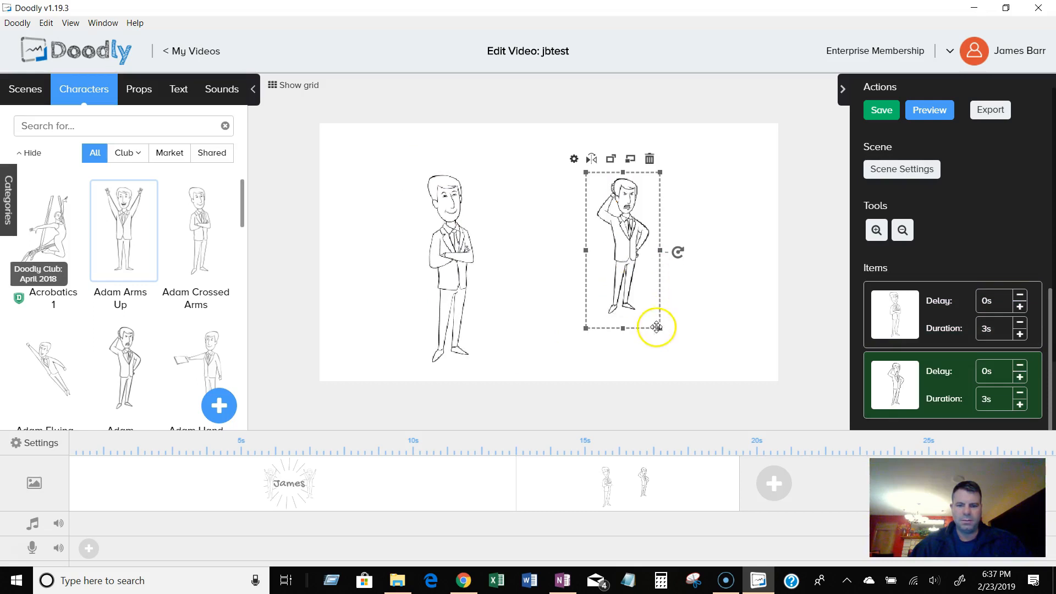
drag(659, 328, 632, 285)
drag(601, 247, 640, 216)
Enlarge the crossed-arms character slightly and nudge it upward.
drag(442, 246, 443, 240)
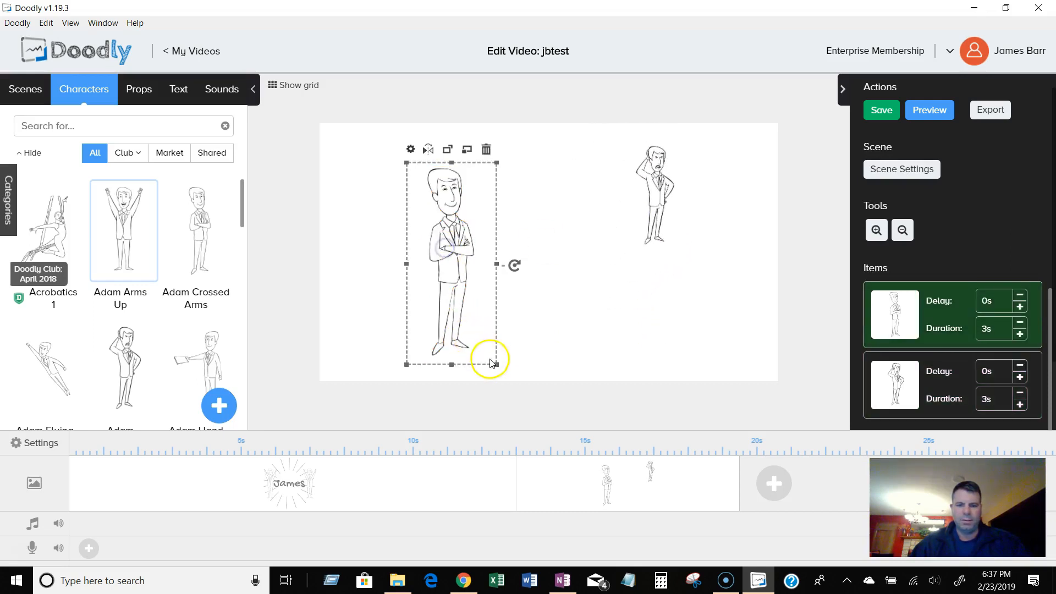
drag(497, 364, 502, 373)
drag(460, 299, 460, 289)
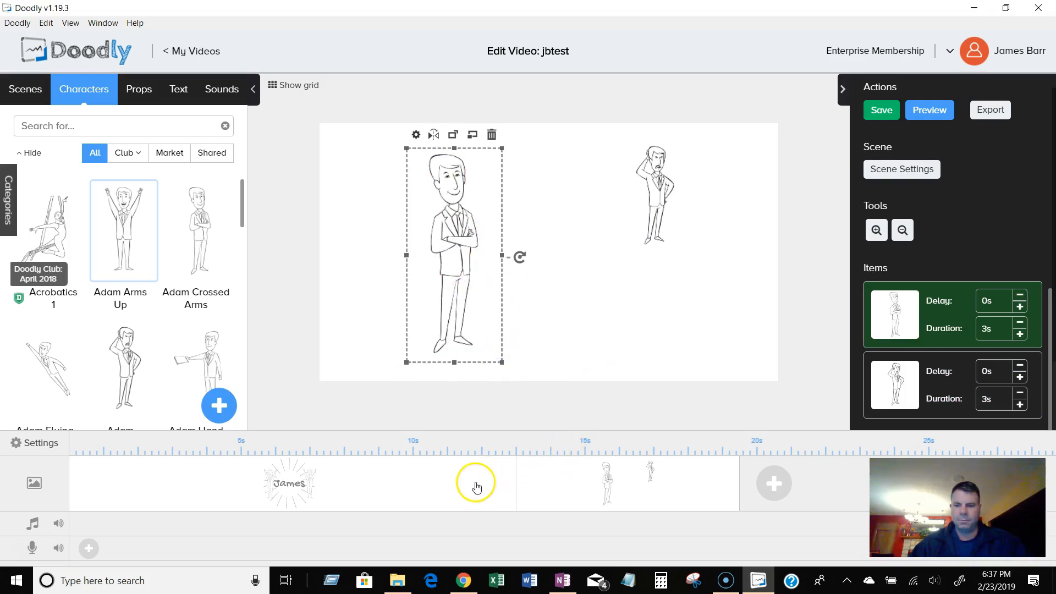
Select the second scene and review its items and scene settings without changing anything.
click(555, 488)
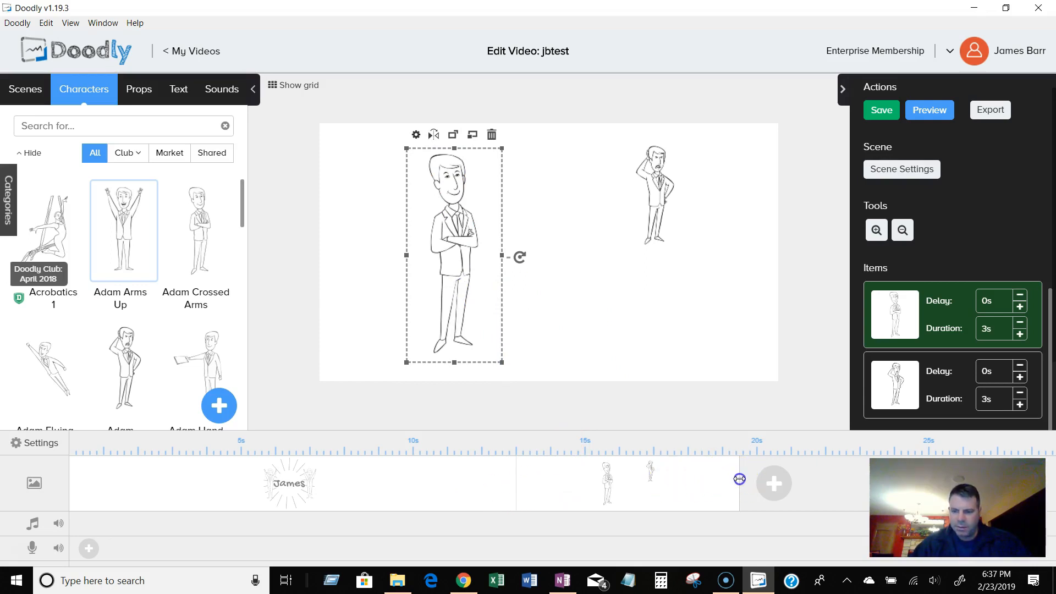
click(655, 242)
click(593, 287)
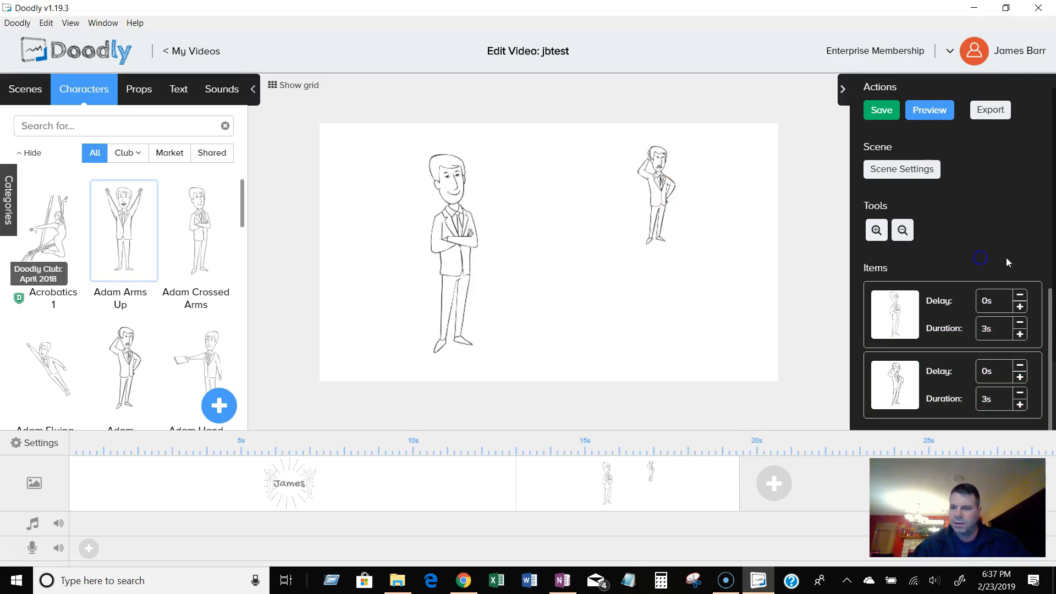
scroll(1017, 329, down, 3)
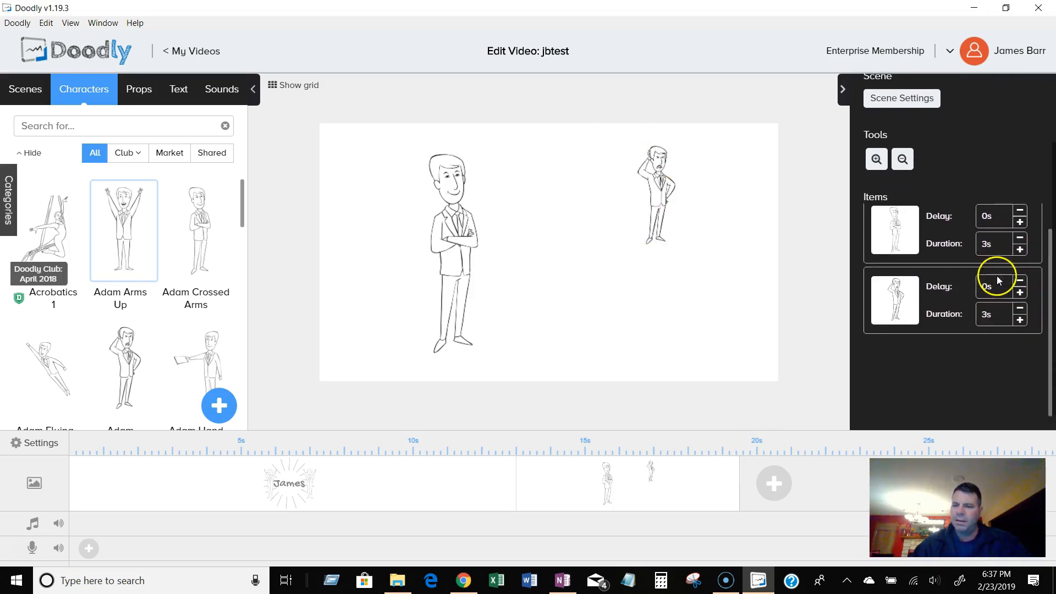
scroll(996, 276, up, 3)
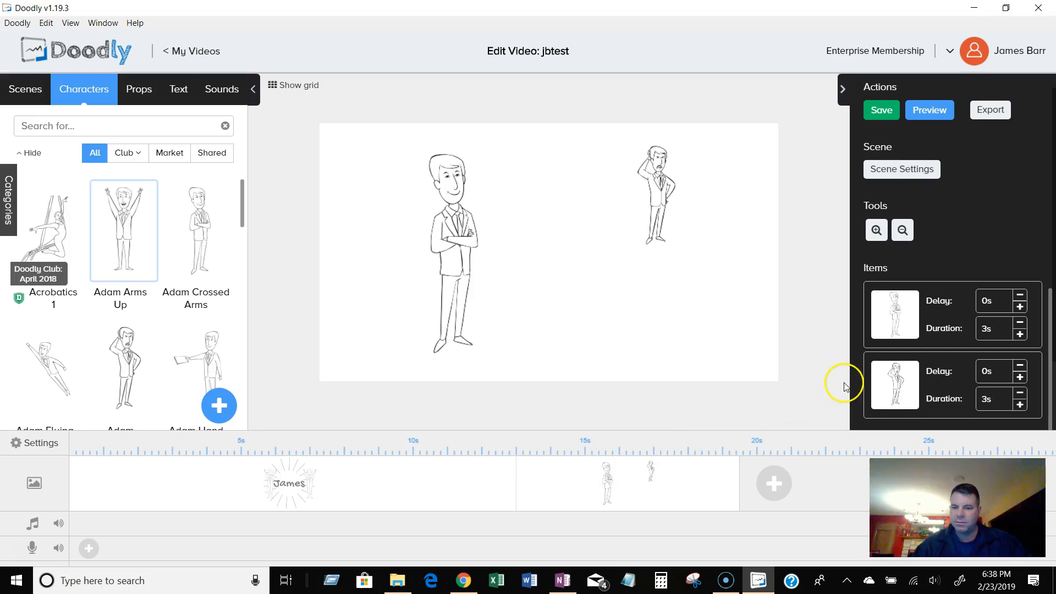
click(919, 168)
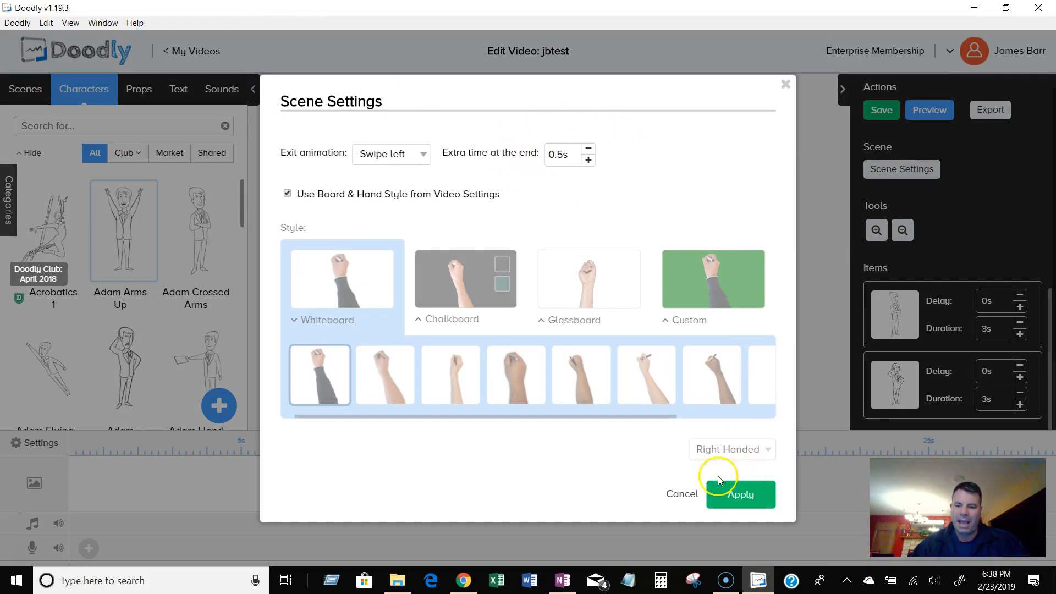
click(681, 494)
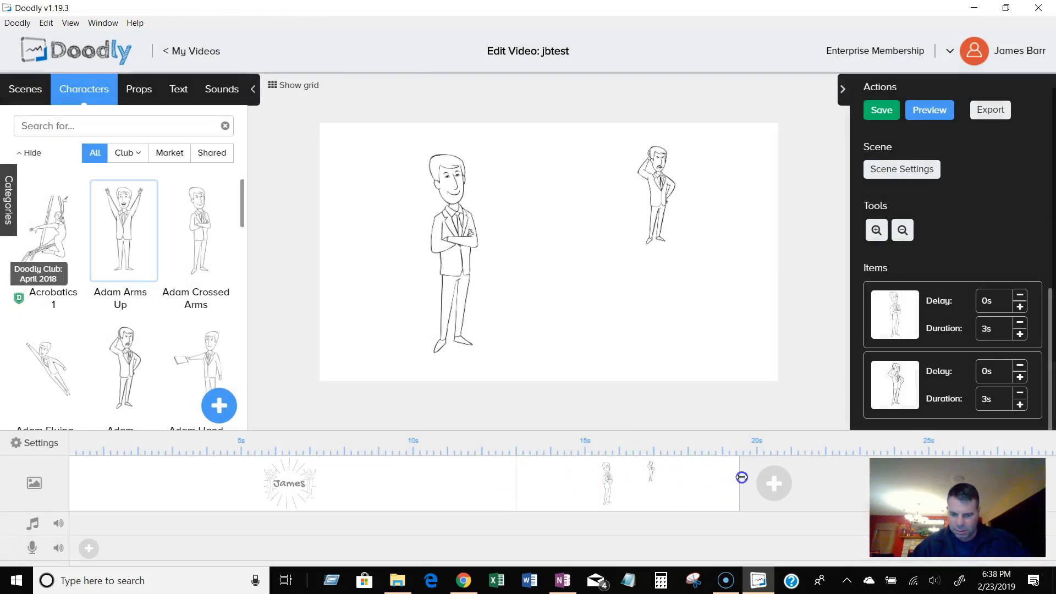
Shorten the second scene on the timeline by trimming its end.
drag(741, 477, 714, 476)
drag(688, 474, 623, 474)
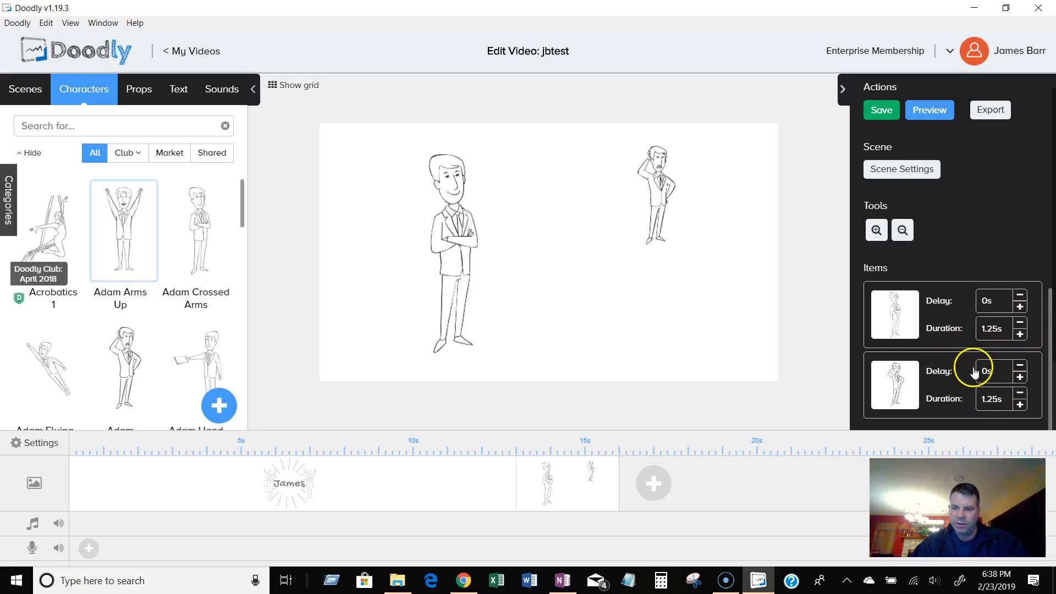
click(915, 170)
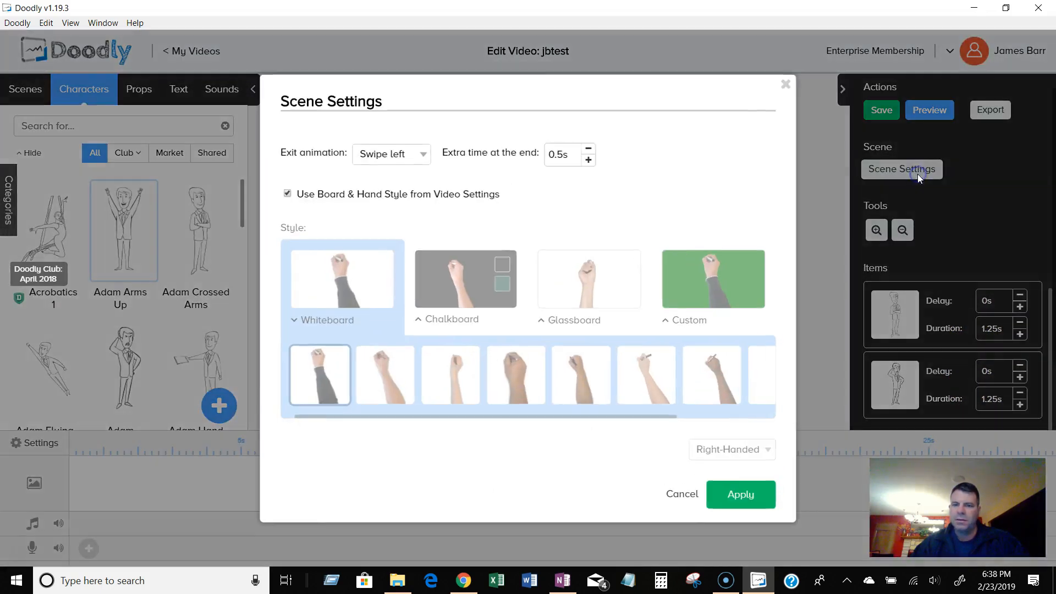
click(786, 86)
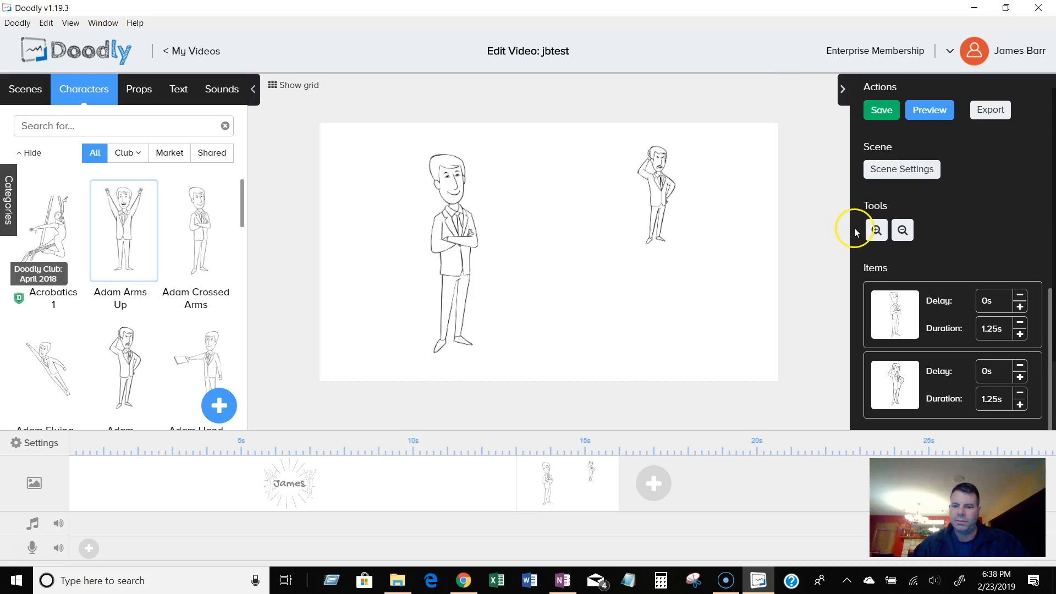
Set the second scene's extra time at the end to 1s and apply the scene settings.
click(878, 169)
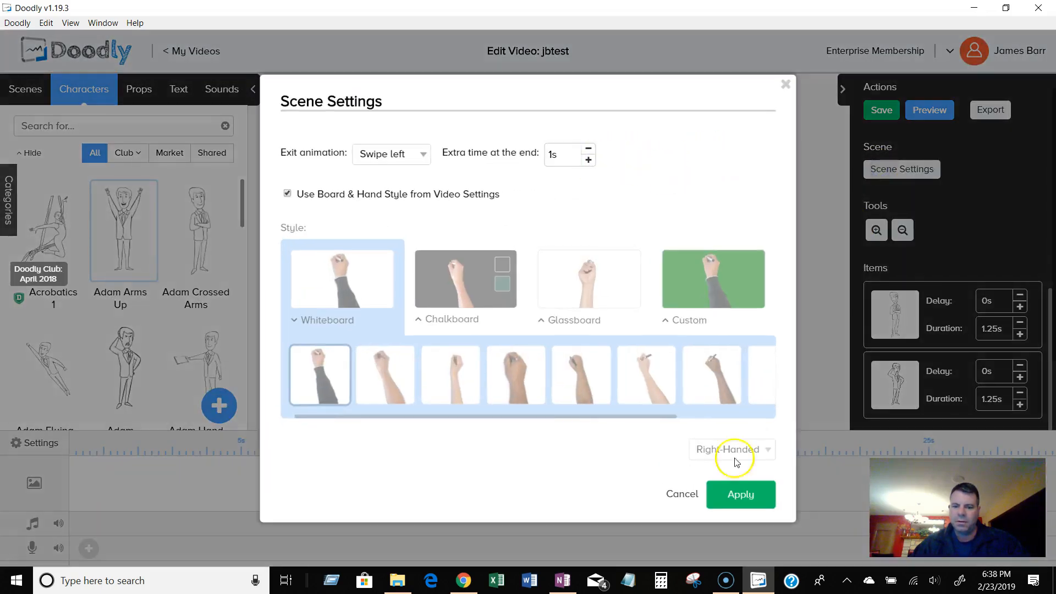
click(742, 494)
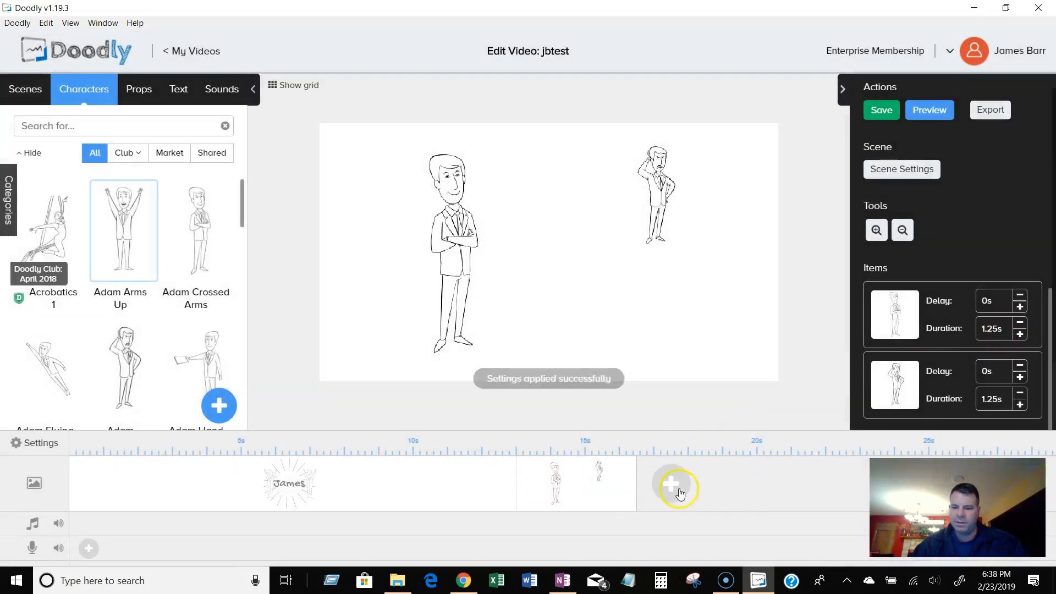
Lengthen the second scene and set both characters' drawing durations to 3s.
drag(637, 500, 724, 506)
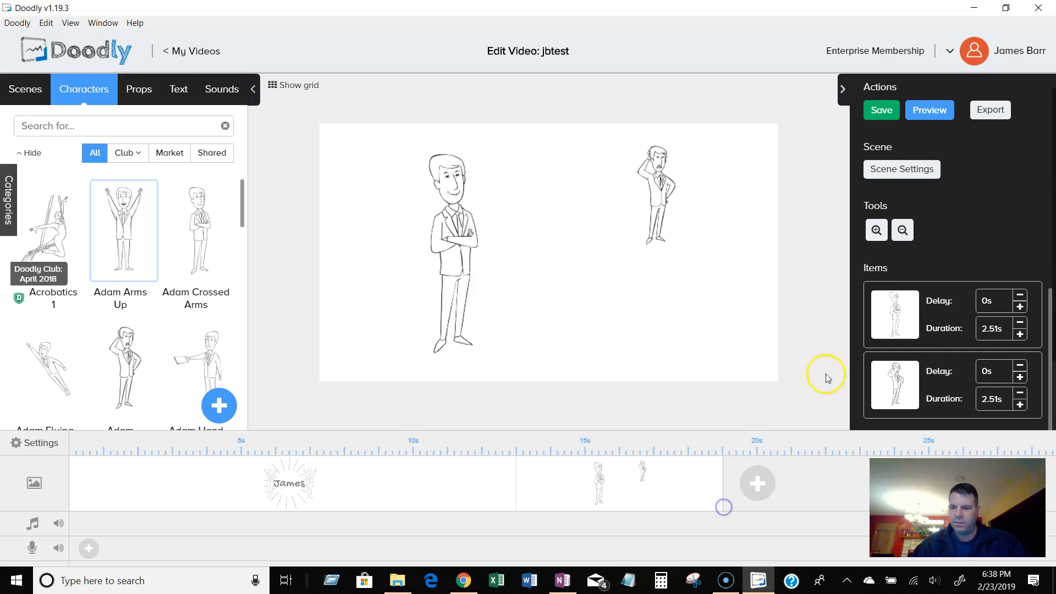
scroll(991, 260, down, 2)
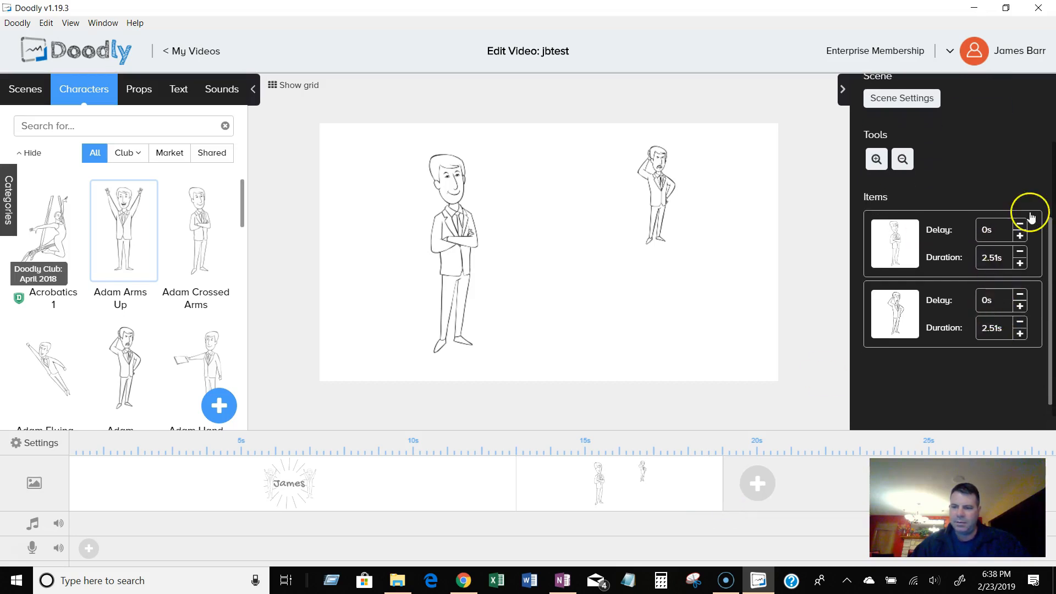
click(1020, 264)
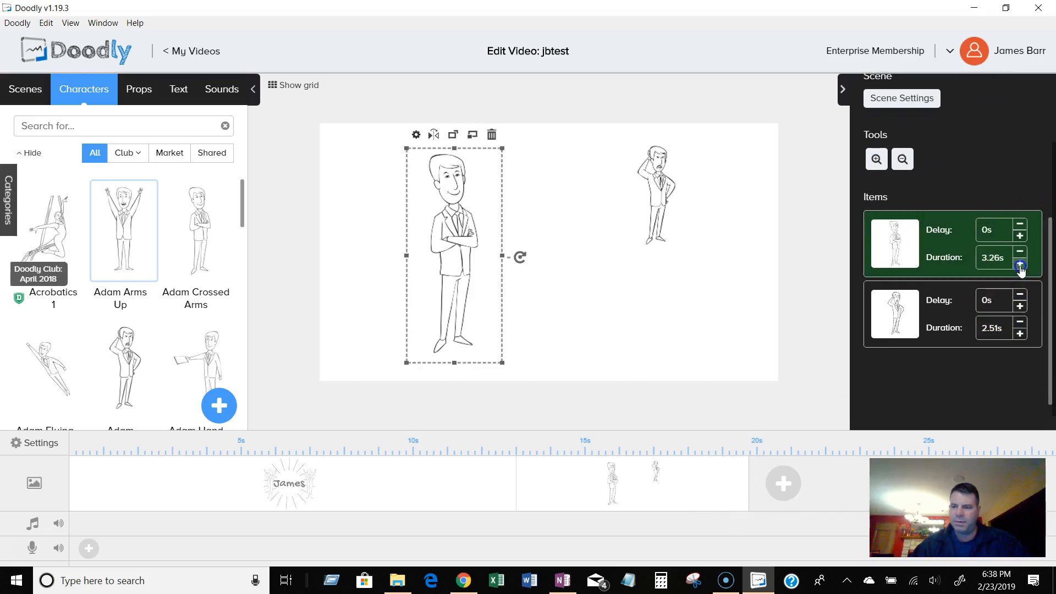
text(34)
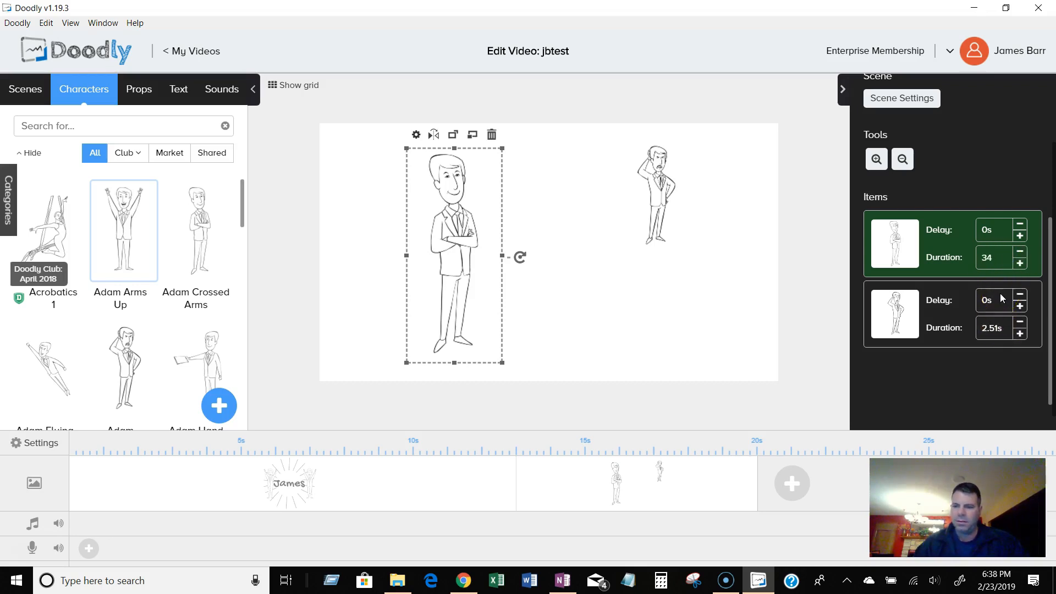
key(BackSpace)
click(1001, 326)
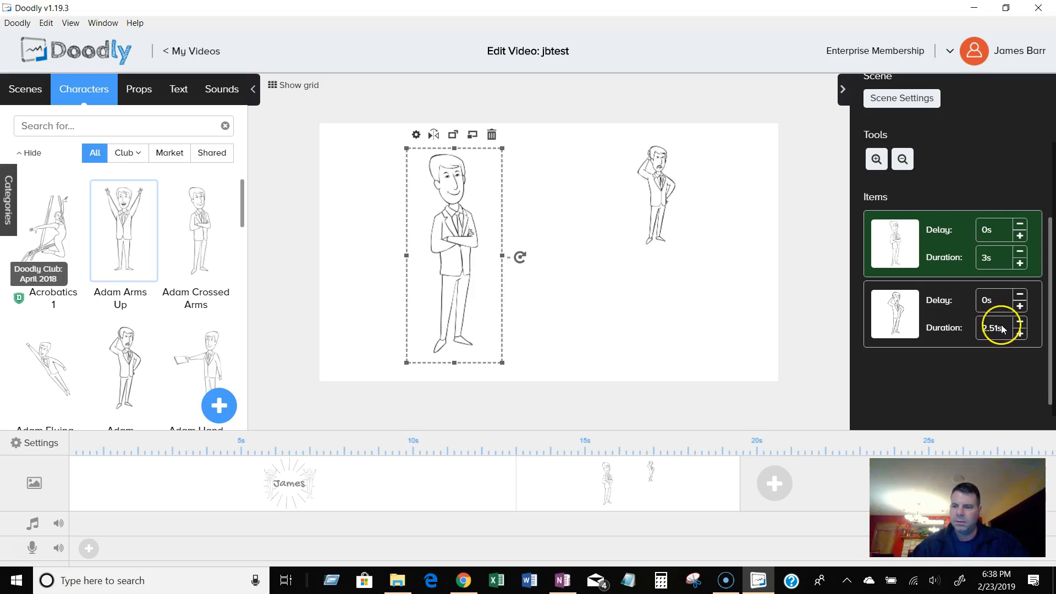
text(3s)
click(972, 388)
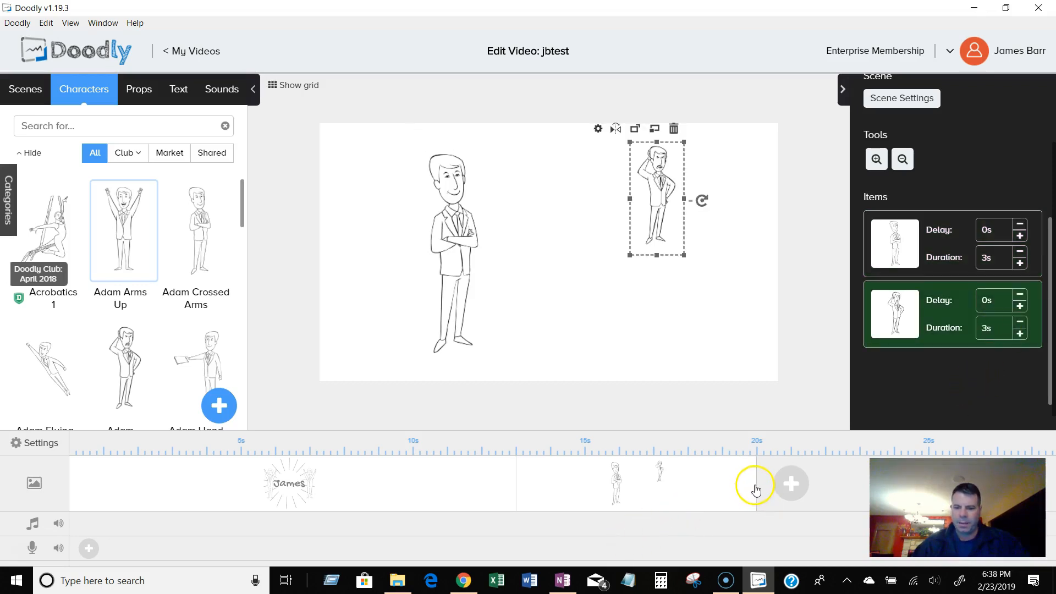
Set both characters' delays and durations to 3s in the second scene.
drag(757, 483, 661, 482)
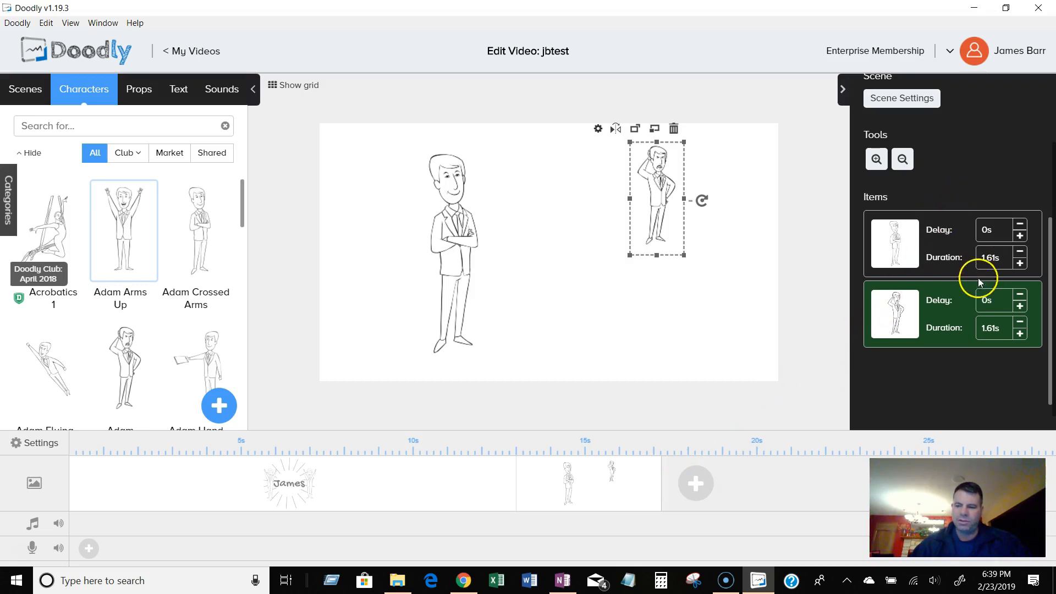
click(986, 232)
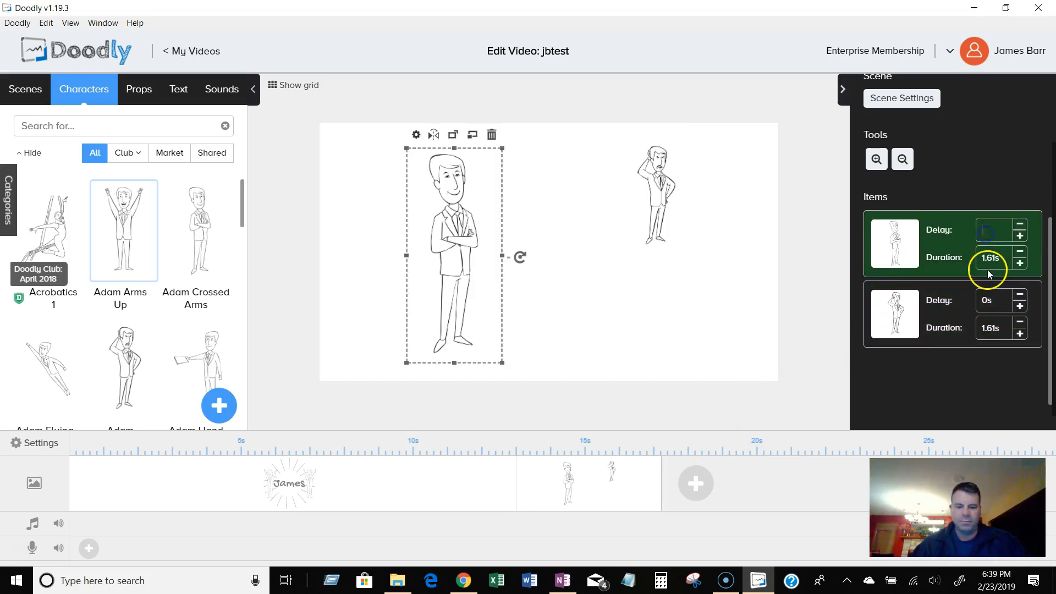
click(984, 299)
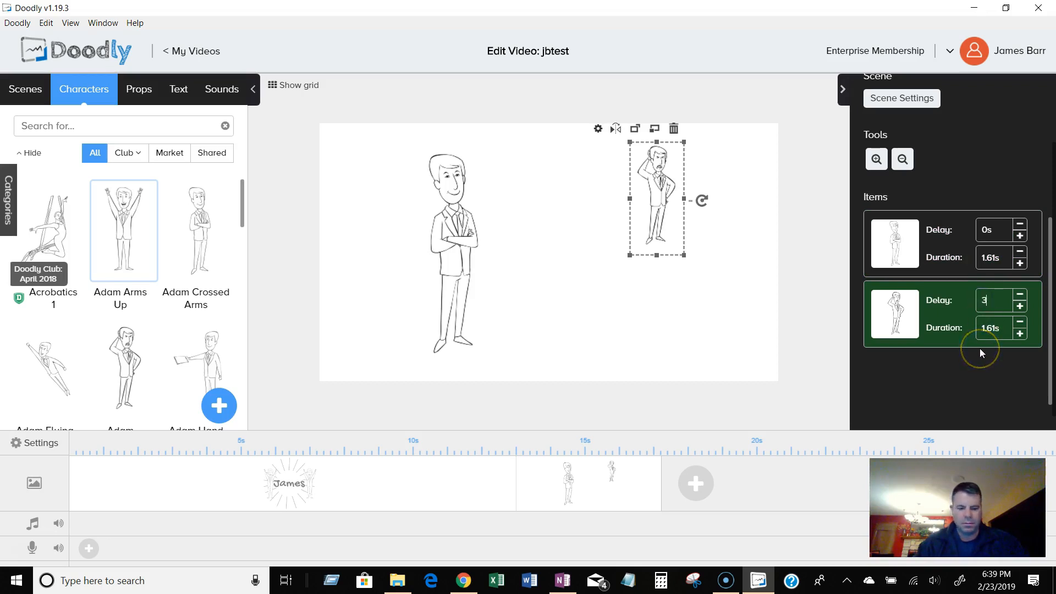
key(Return)
click(999, 330)
text(3)
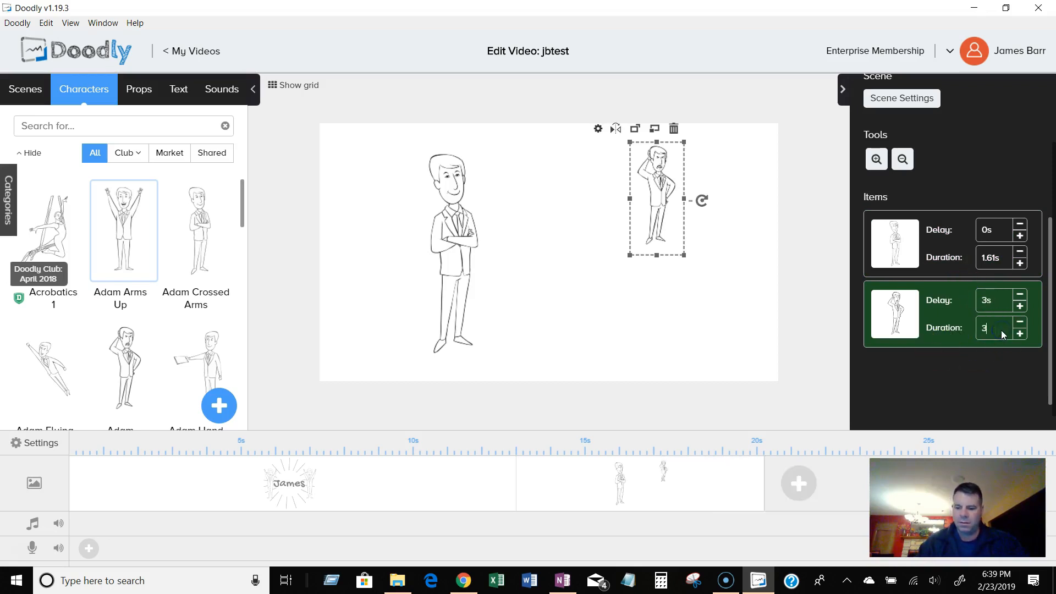
key(Return)
click(995, 237)
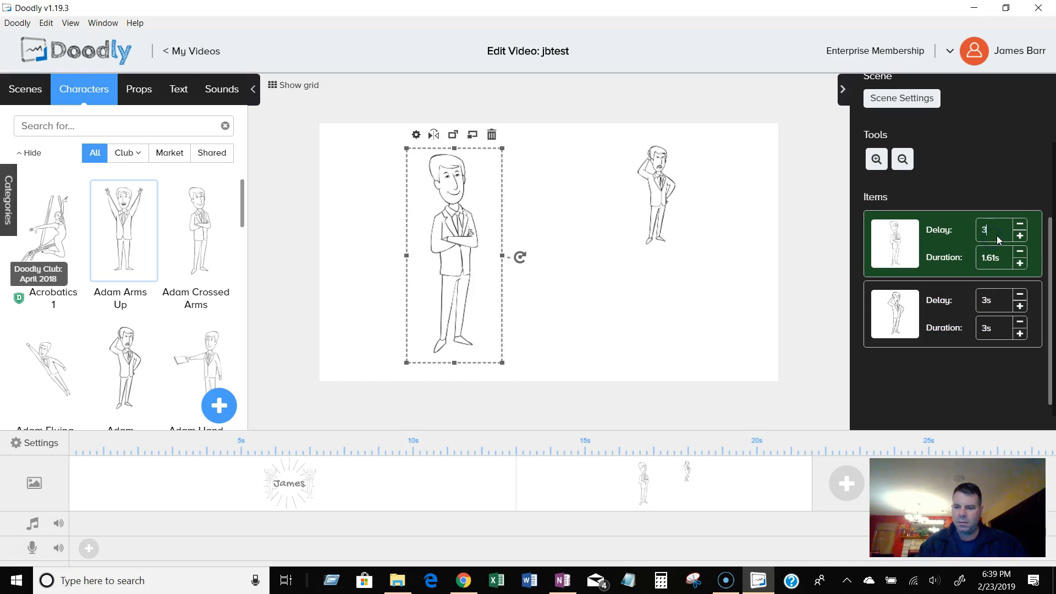
text(3)
key(Return)
click(992, 304)
click(1007, 261)
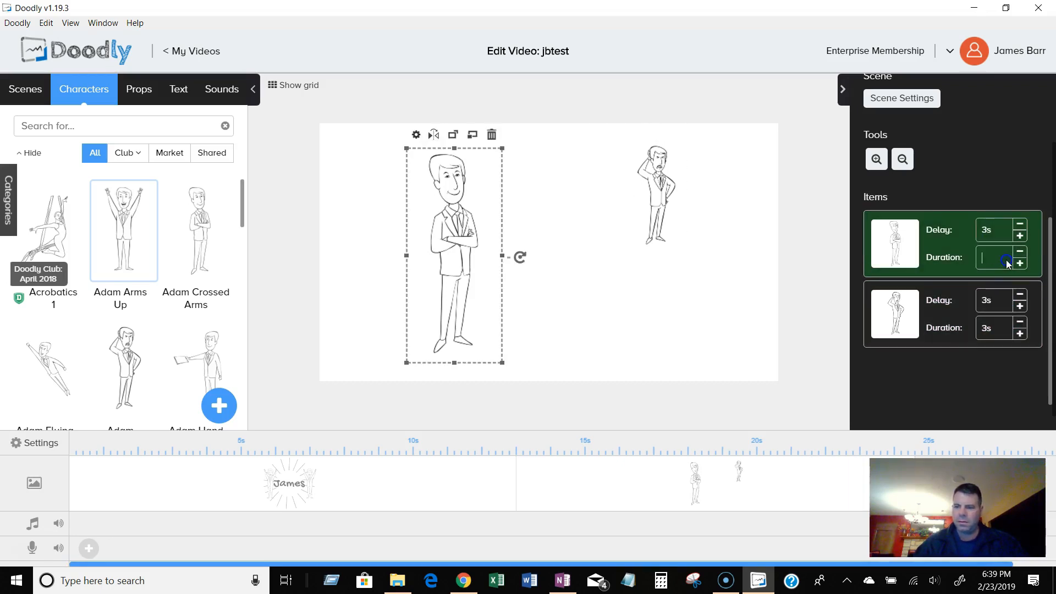
key(Return)
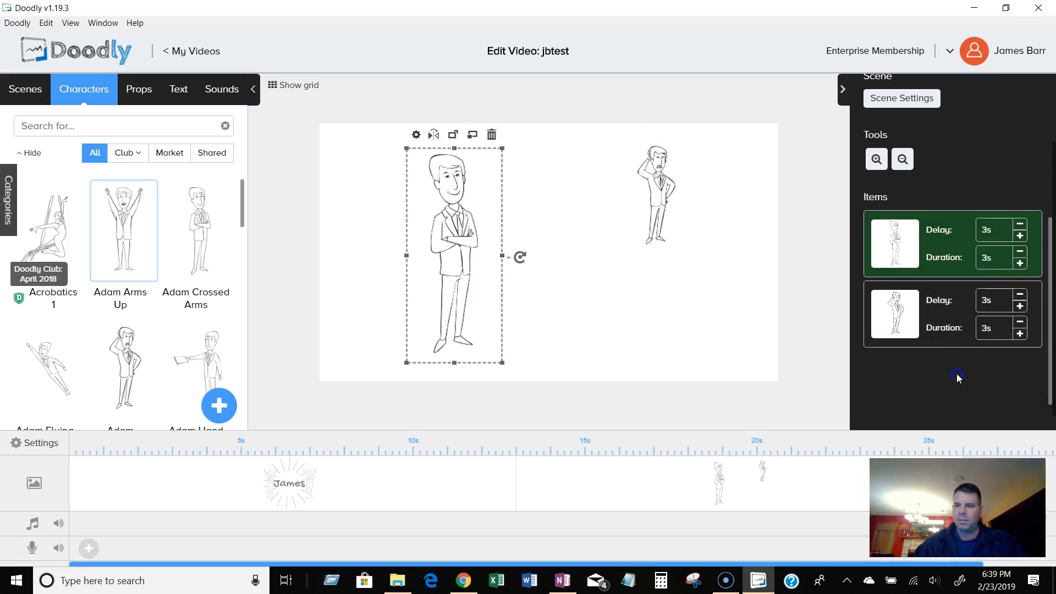
Trim the second scene's end, then set both characters' delays to 1s and durations to 3s.
scroll(812, 495, right, 3)
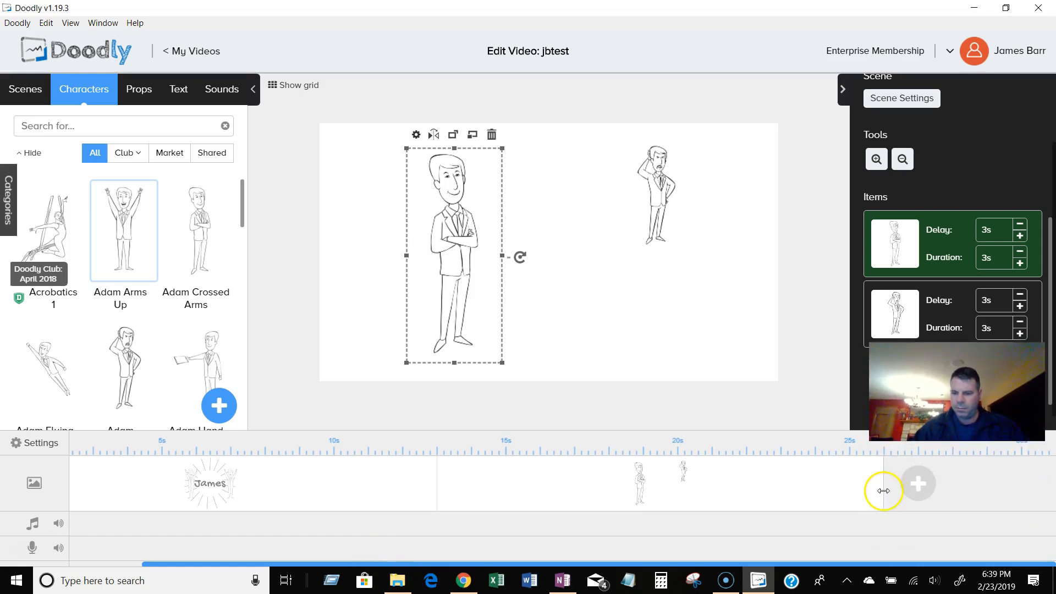
drag(883, 488, 711, 491)
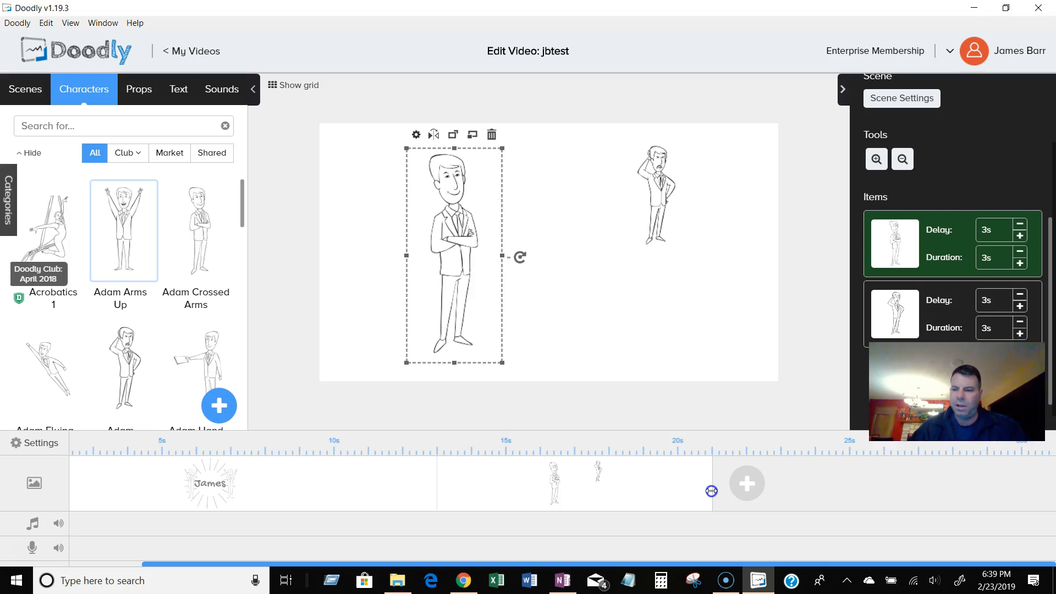
drag(711, 491, 712, 492)
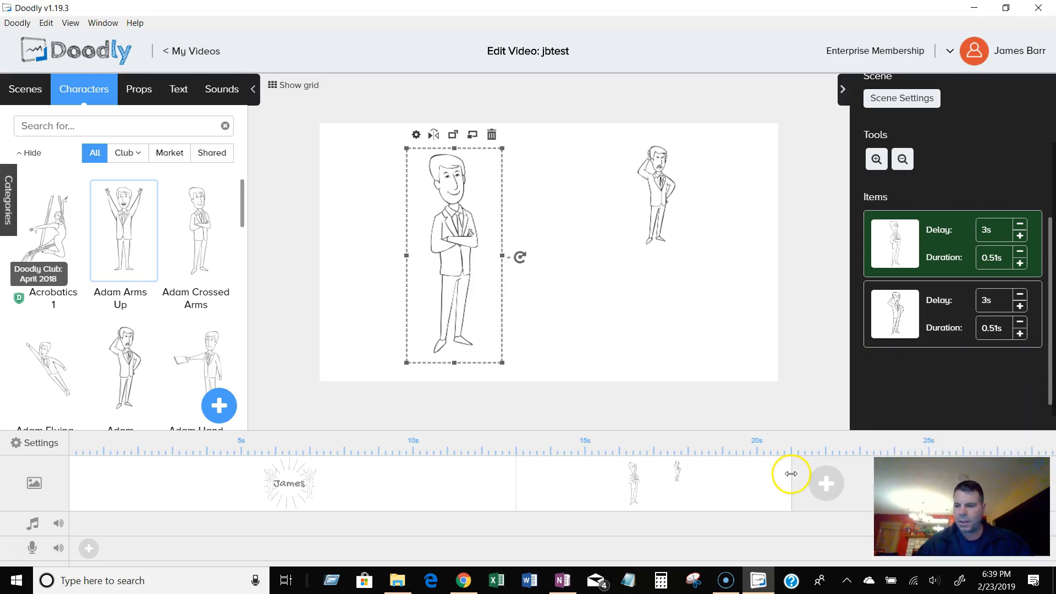
click(996, 306)
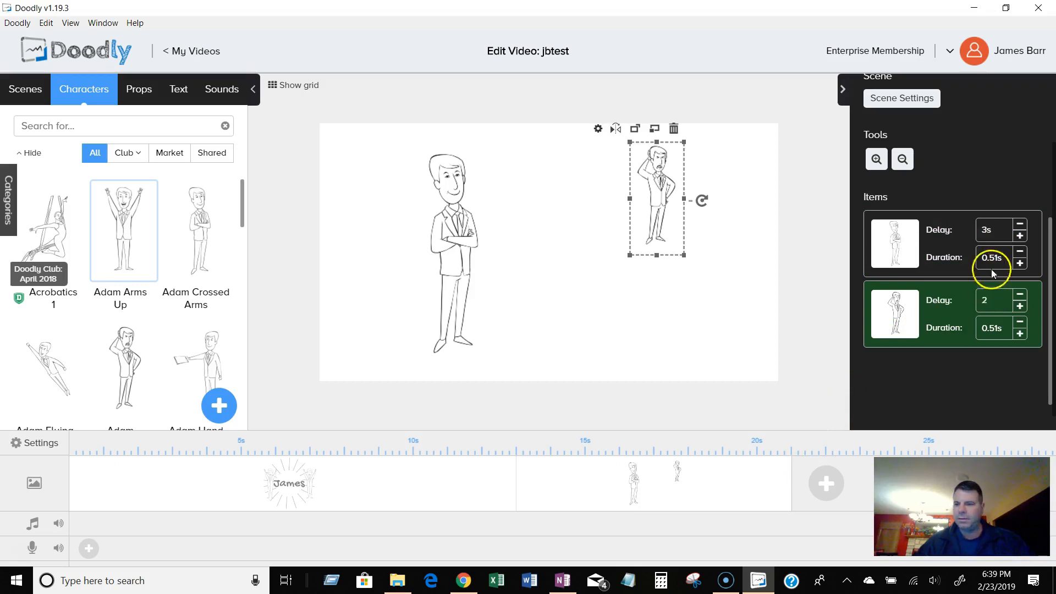
mouse_move(987, 301)
mouse_down()
mouse_move(972, 301)
mouse_move(984, 301)
mouse_up()
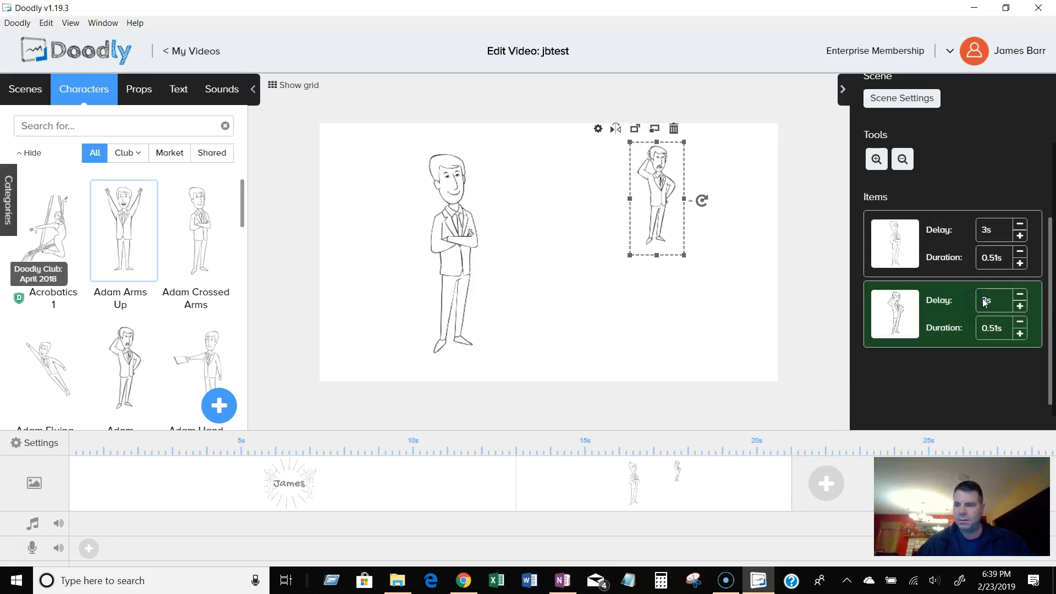
click(991, 293)
click(999, 235)
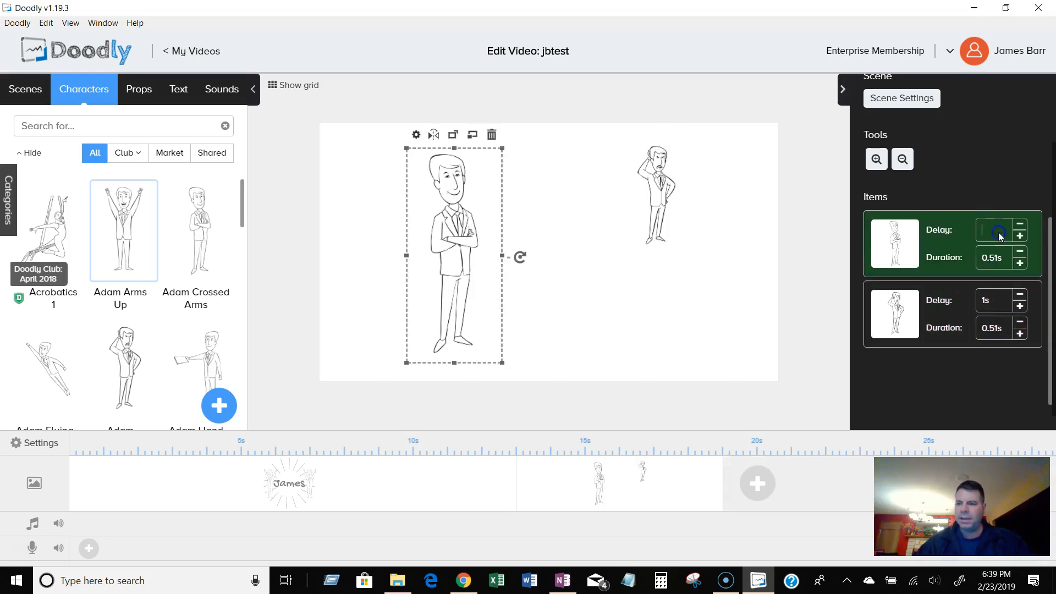
text(1s)
click(979, 257)
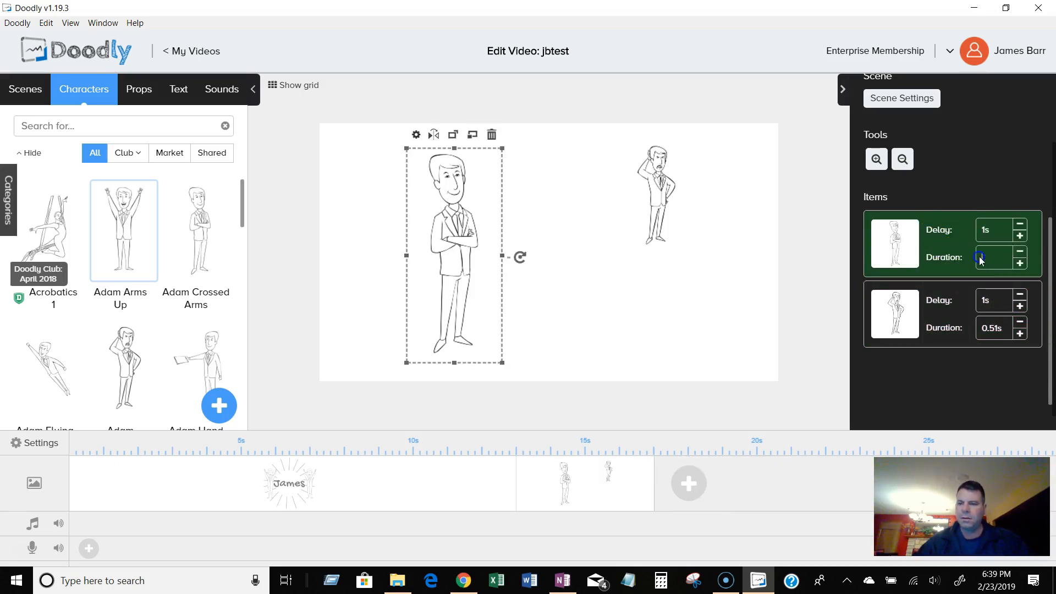
text(3s)
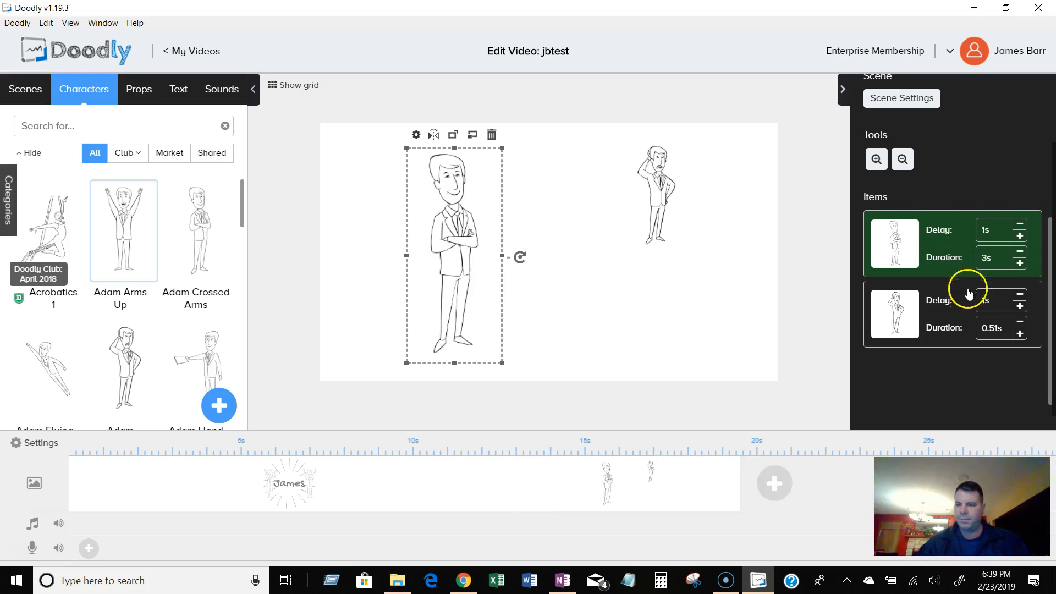
click(989, 333)
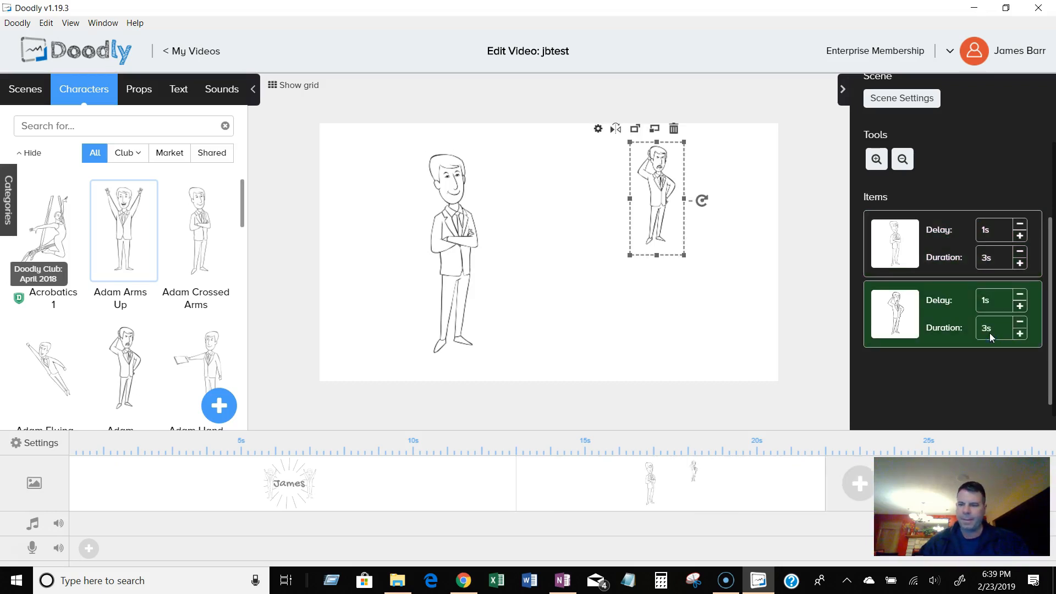
click(985, 231)
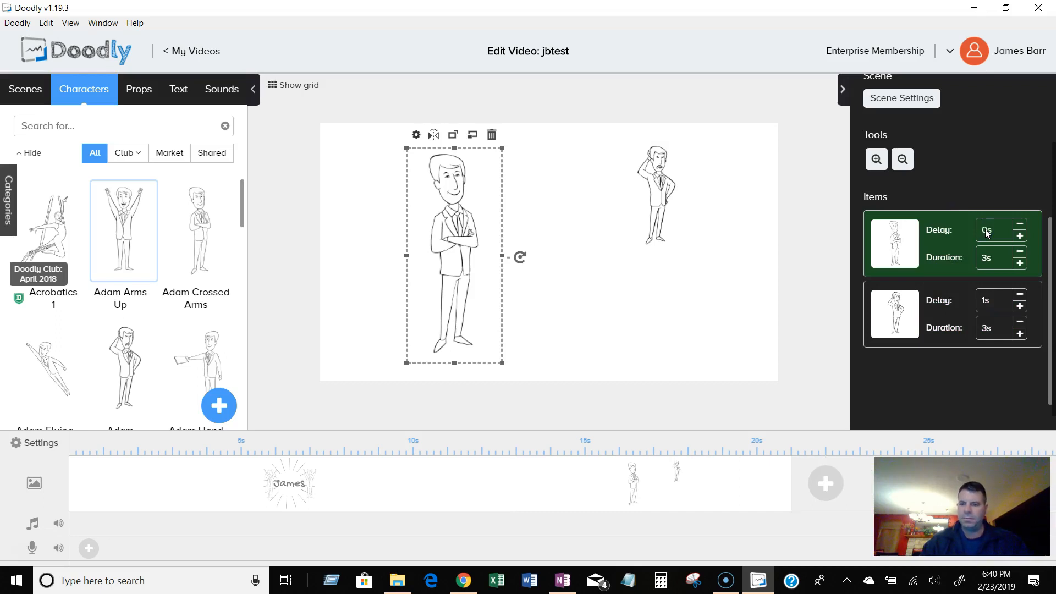
Open the first scene with the James sunburst.
click(224, 483)
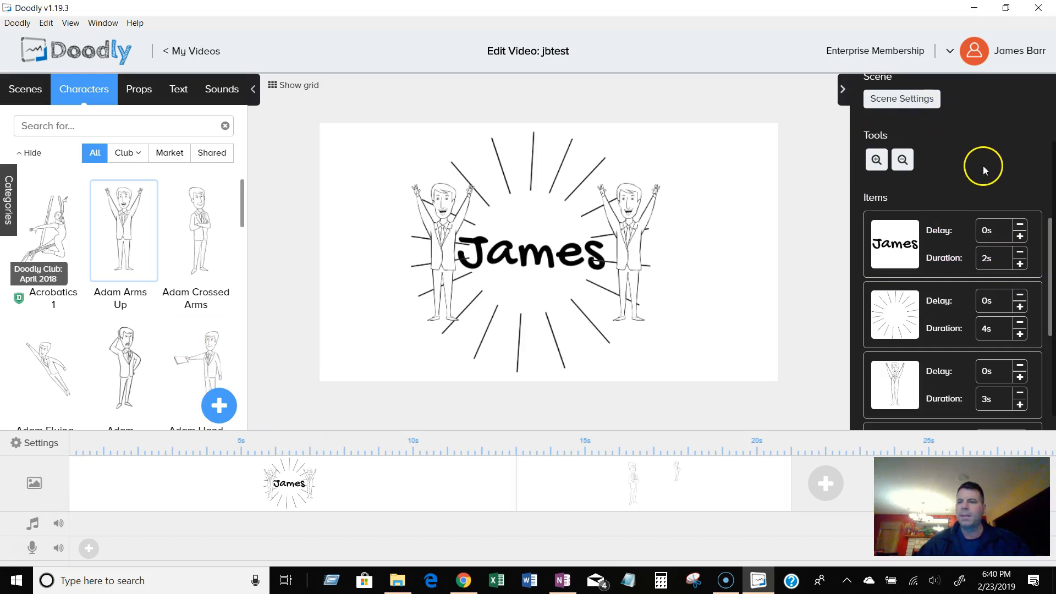
Preview the whole video from the start.
scroll(985, 163, up, 2)
click(947, 112)
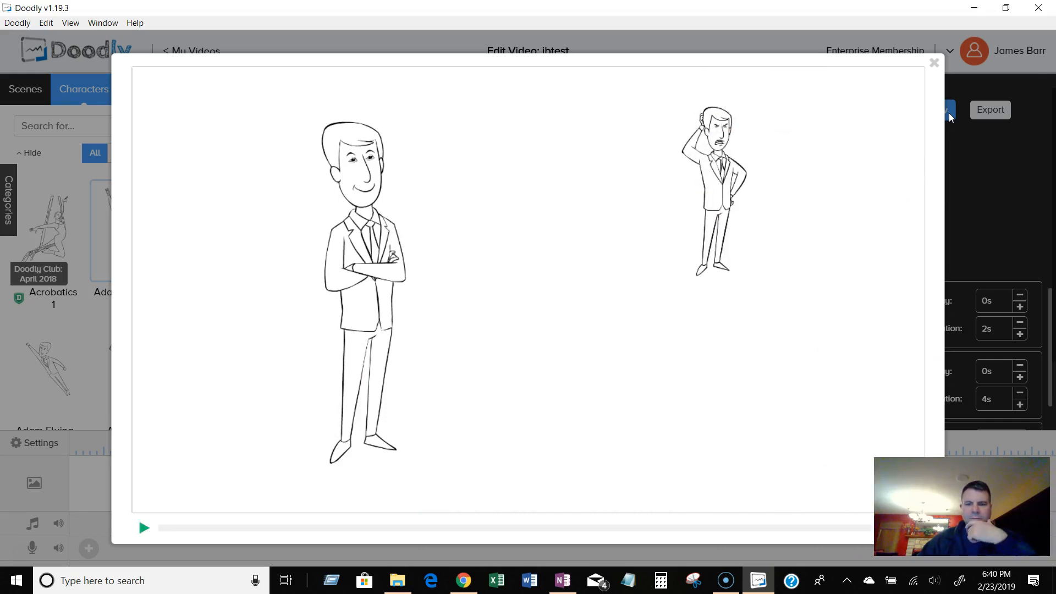
click(936, 64)
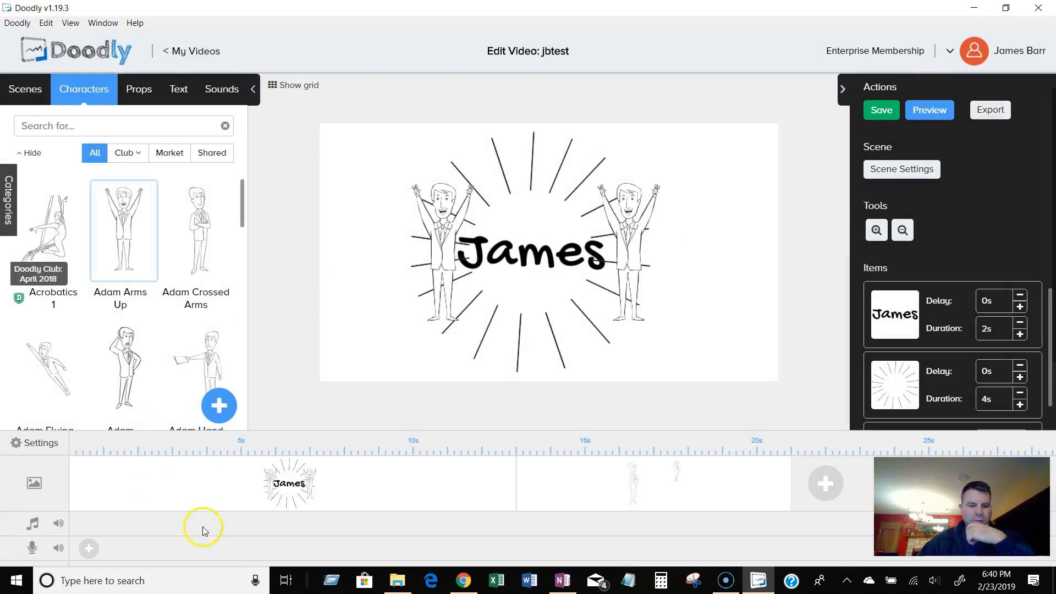
Open and cancel the first scene's settings, then set the video's erase mode to Smart Mode.
click(873, 172)
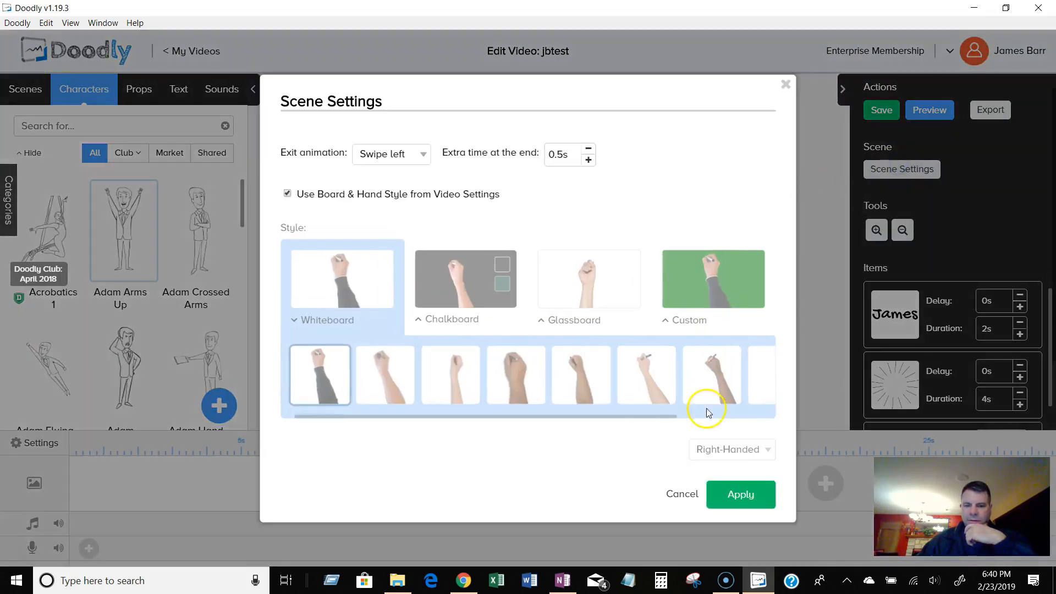
click(683, 494)
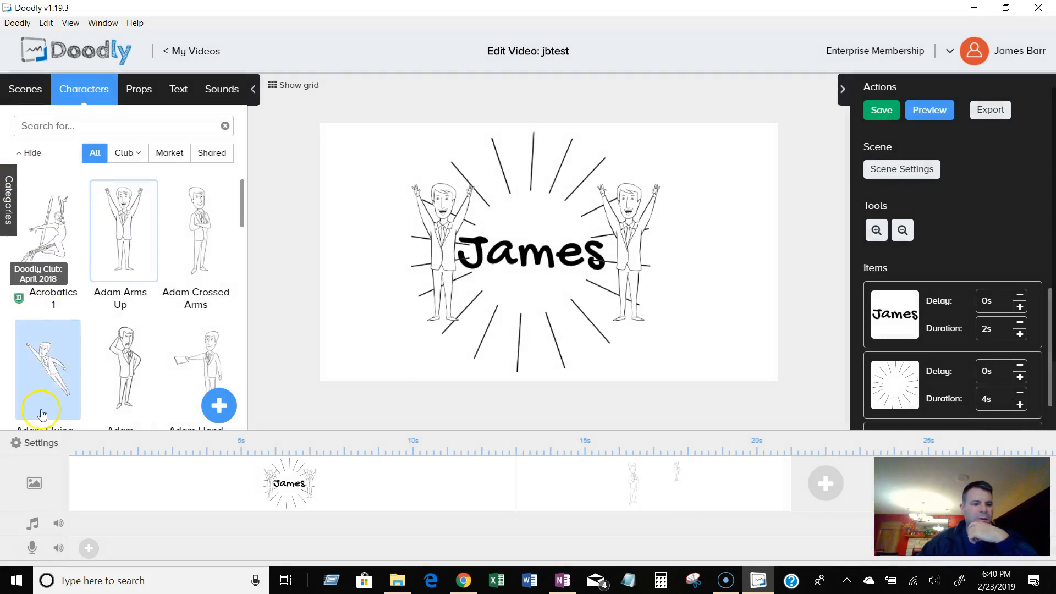
click(34, 443)
click(730, 474)
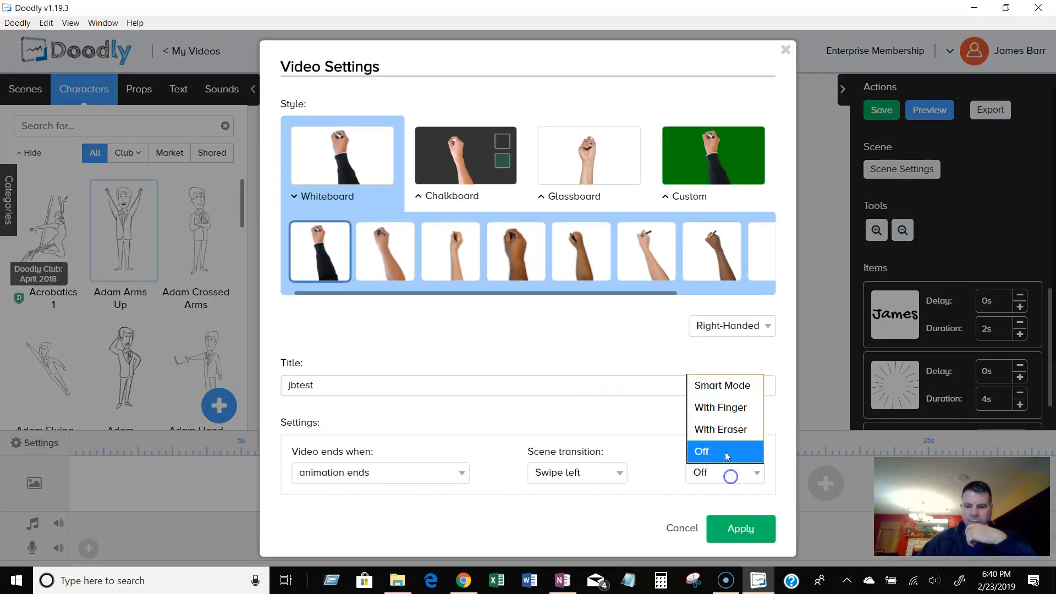
click(720, 385)
click(740, 528)
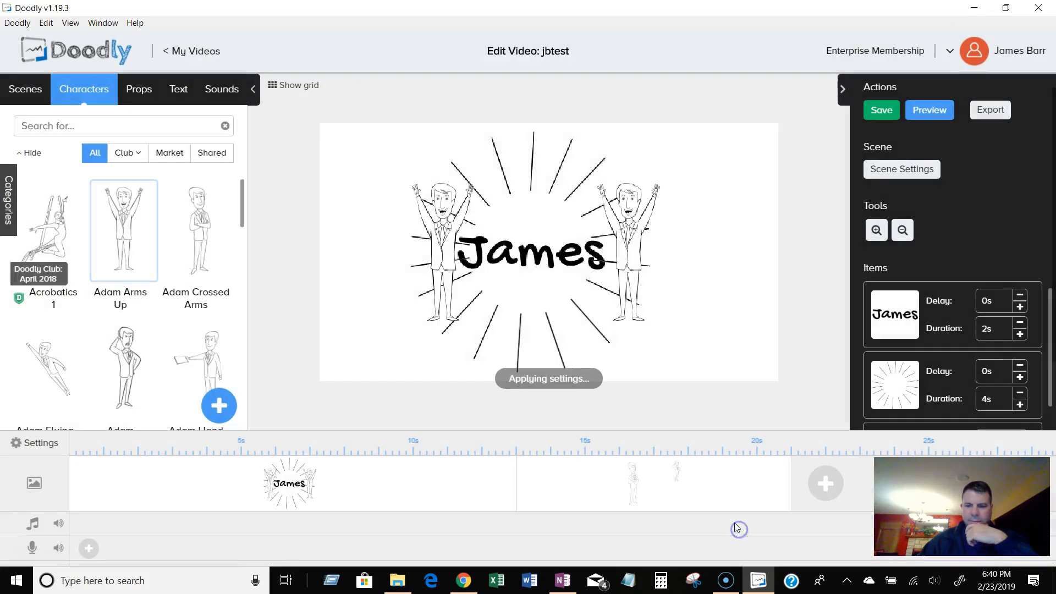
Preview the video again with the new erase mode.
click(934, 106)
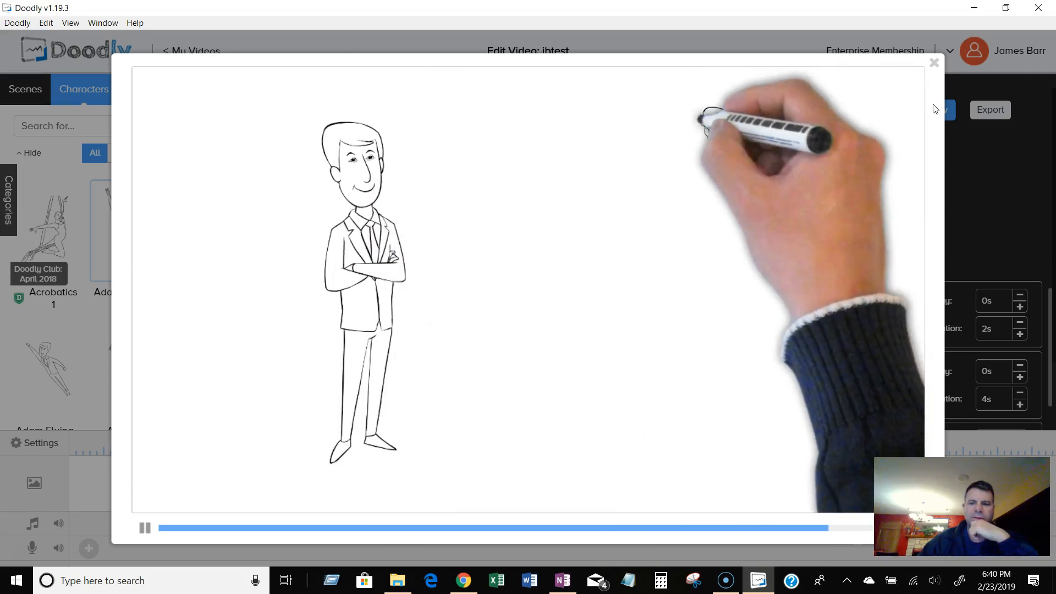
click(933, 97)
click(936, 66)
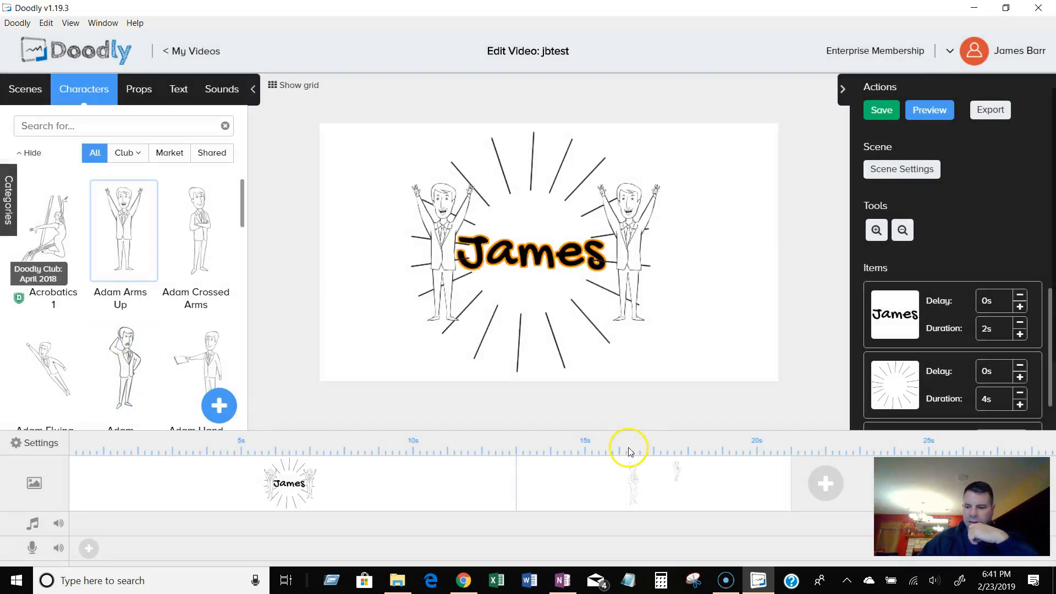
Change the video's scene transition to Camera panning in the video settings.
click(35, 451)
click(743, 476)
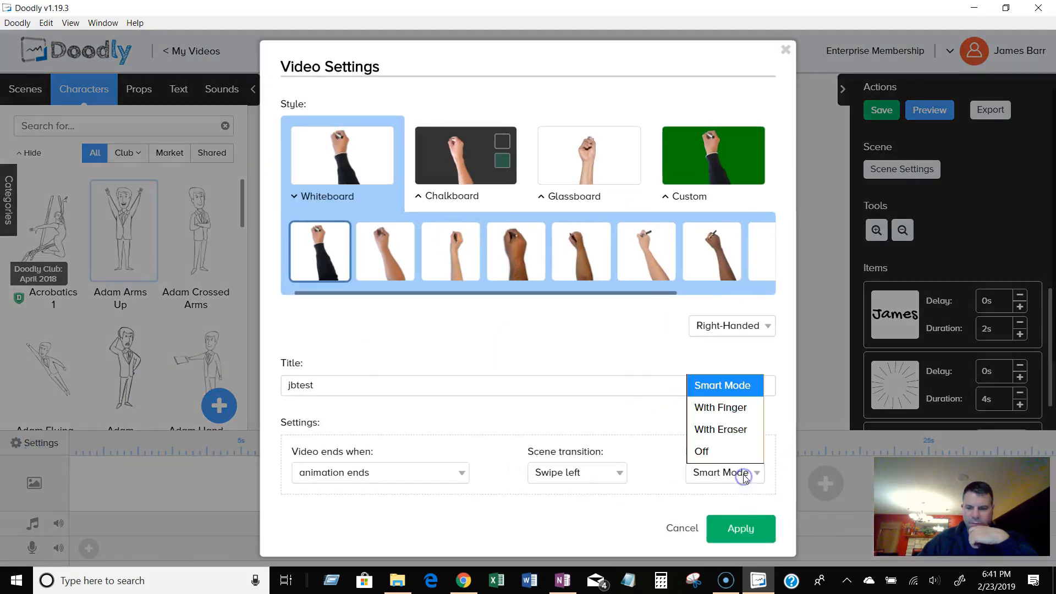
click(741, 478)
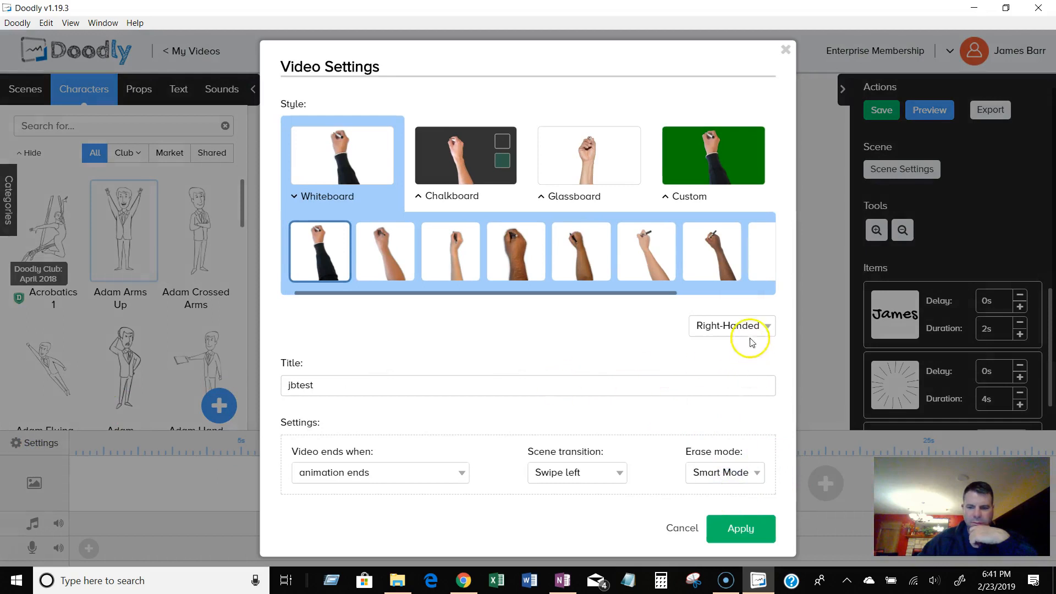
click(561, 469)
click(568, 449)
click(740, 528)
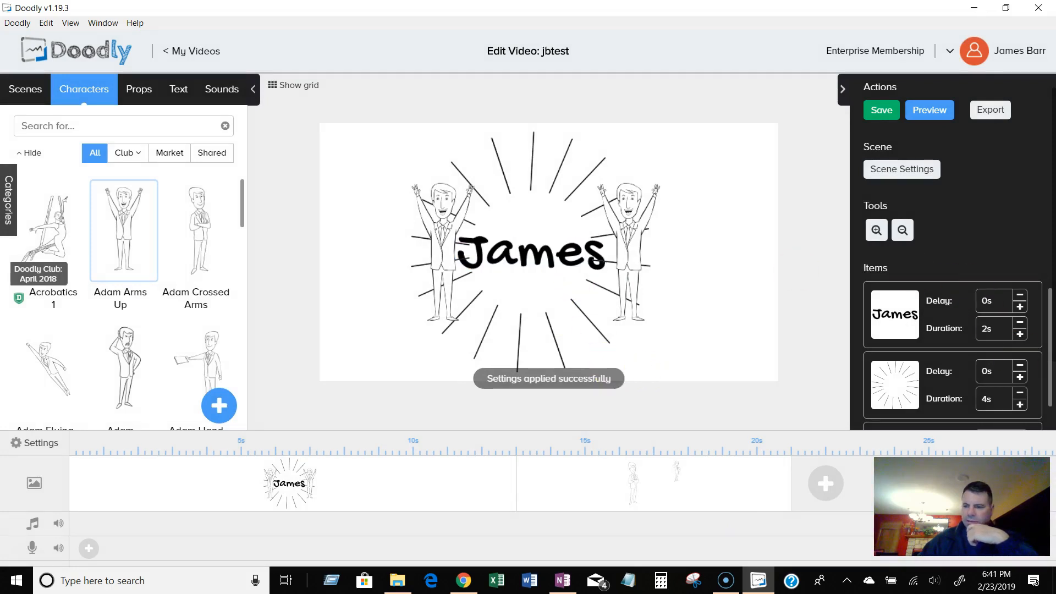
Reorder the first scene's items so a character and the sunburst are drawn before the James text.
drag(909, 326, 918, 398)
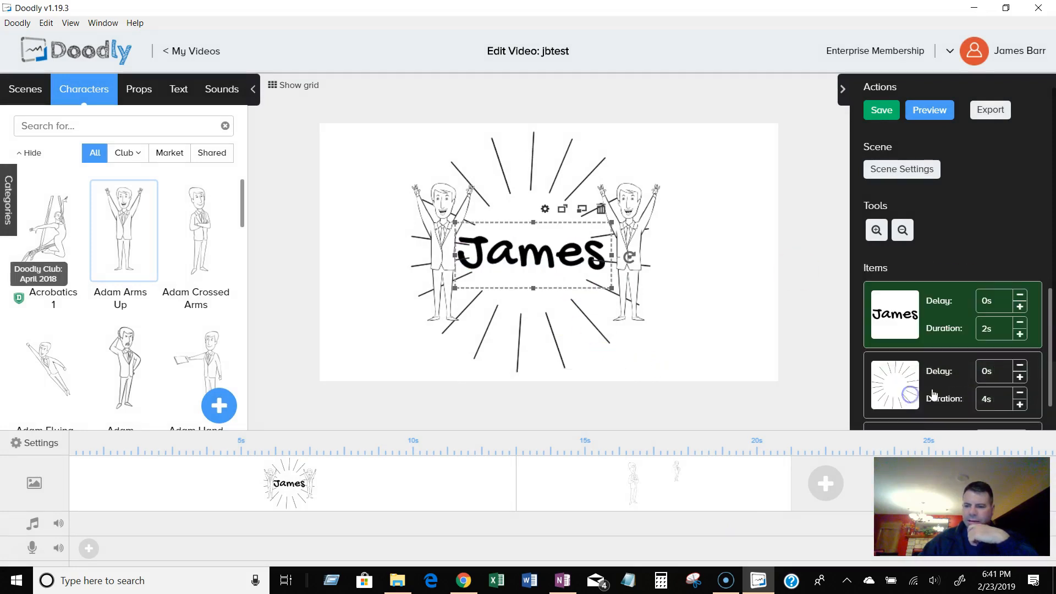
drag(1050, 346, 1049, 391)
drag(909, 300, 922, 284)
drag(1051, 360, 1051, 313)
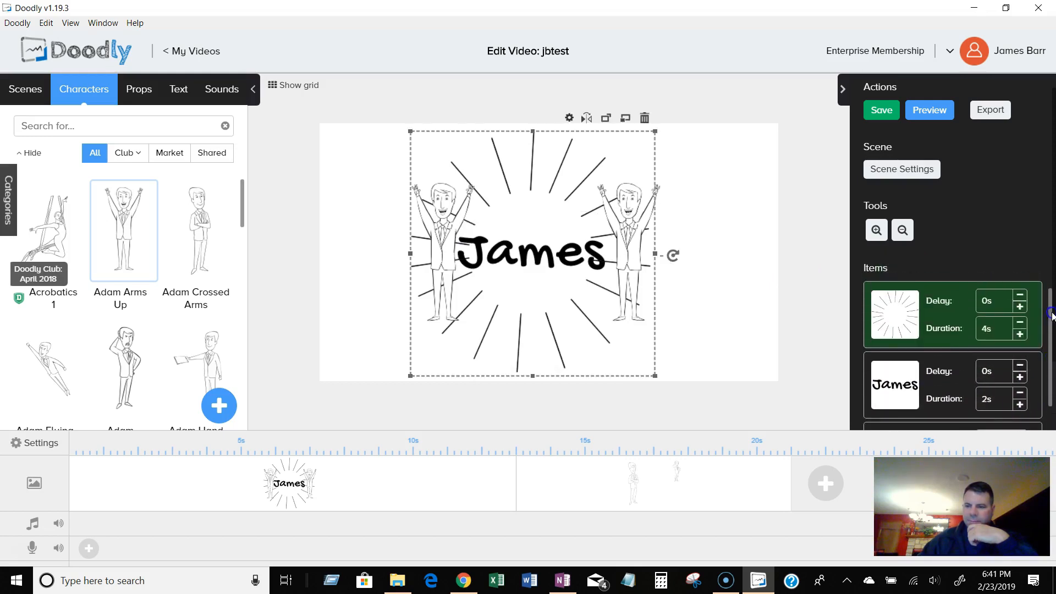
drag(899, 377, 895, 309)
drag(1050, 322, 1051, 354)
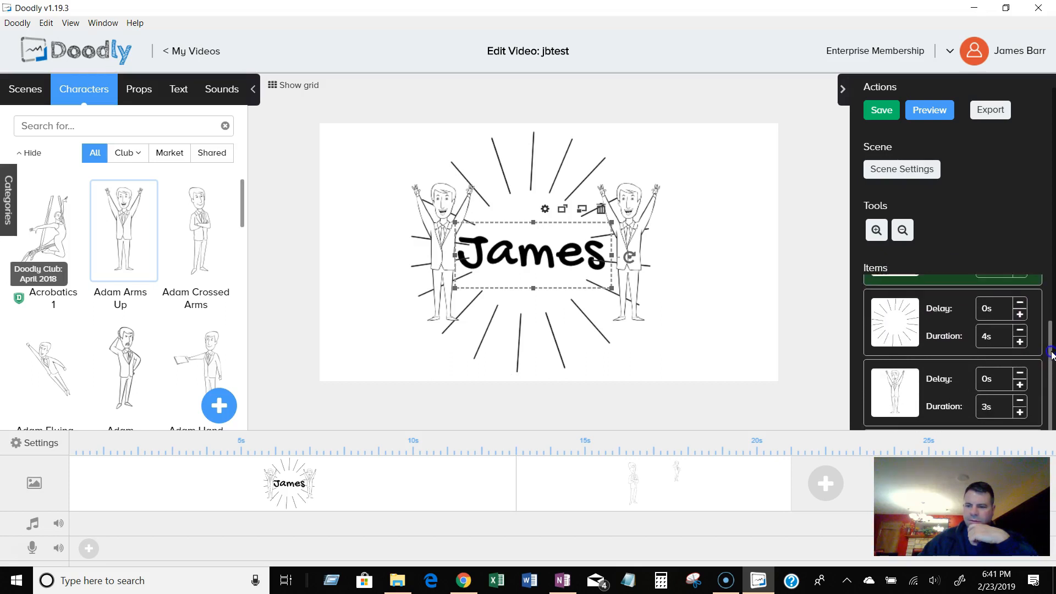
drag(907, 405, 901, 263)
drag(1050, 362, 1050, 409)
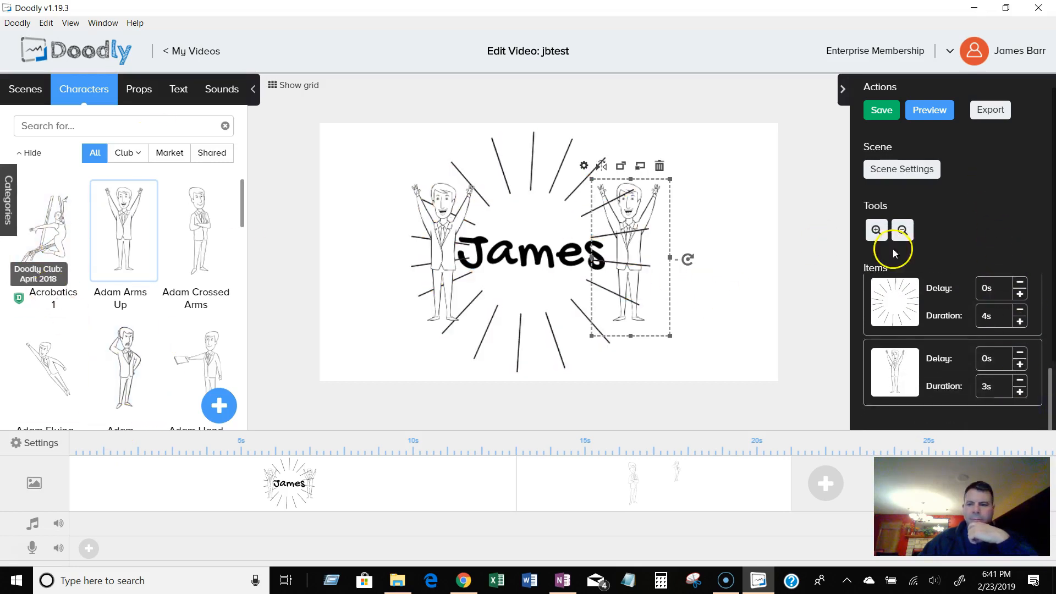
click(1053, 389)
drag(1051, 322, 1051, 239)
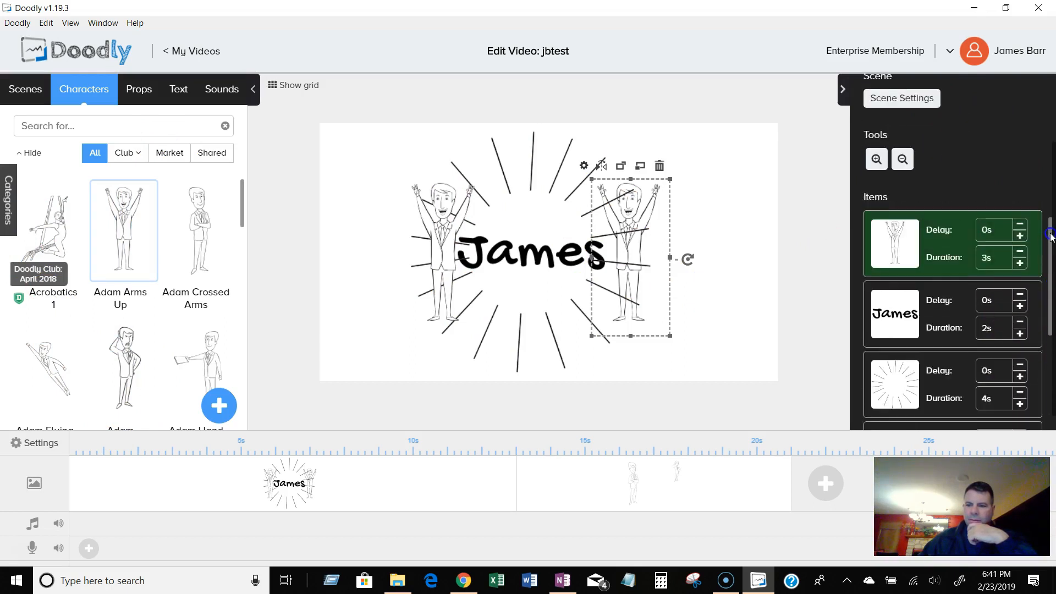
scroll(1050, 237, down, 2)
drag(902, 329, 919, 256)
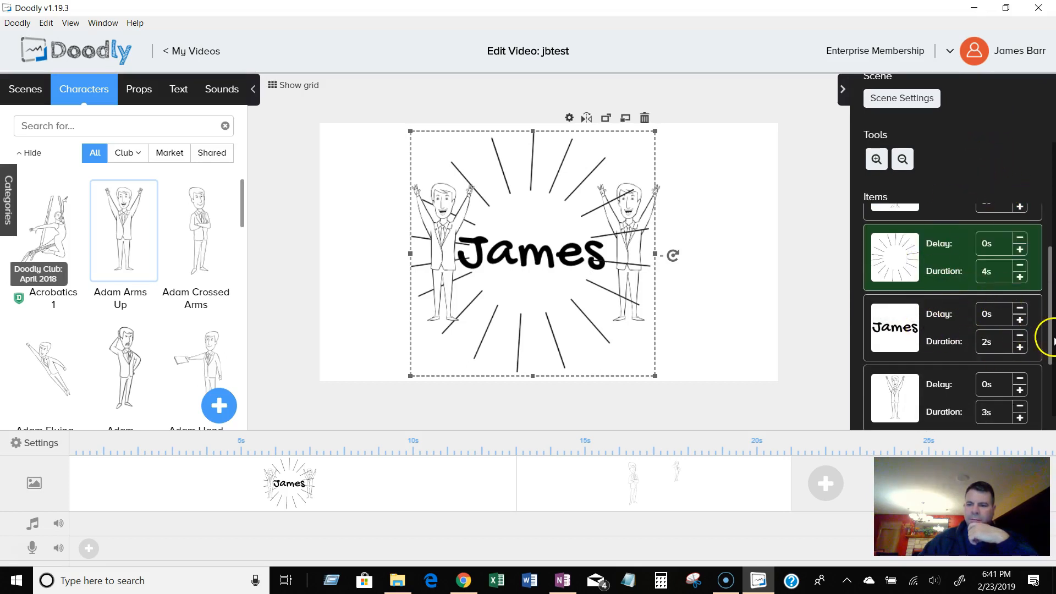
drag(1050, 339, 1048, 292)
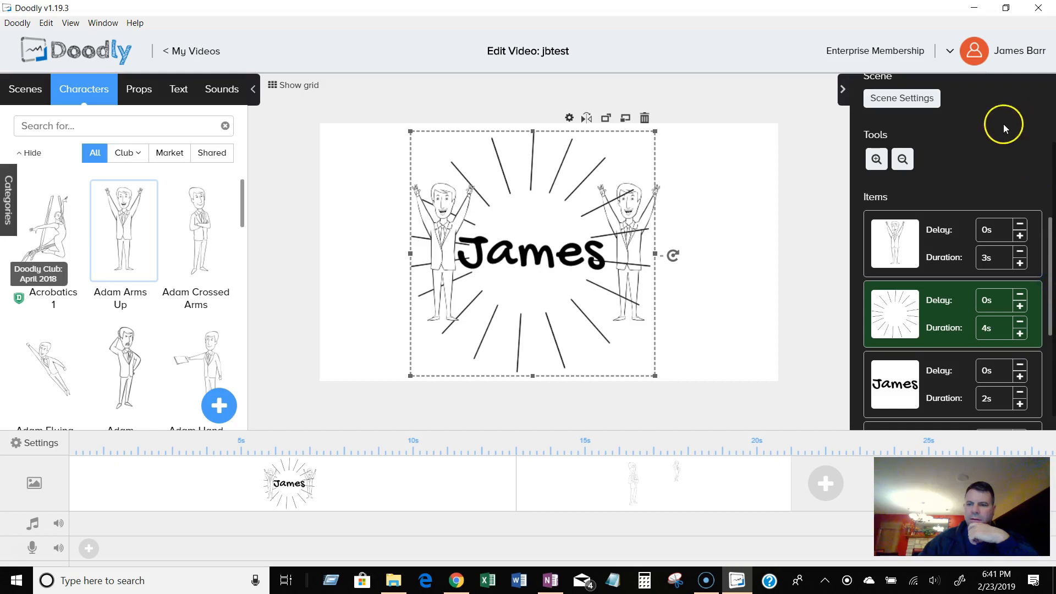
Preview the video with the new drawing order and transition.
scroll(936, 190, up, 2)
click(933, 113)
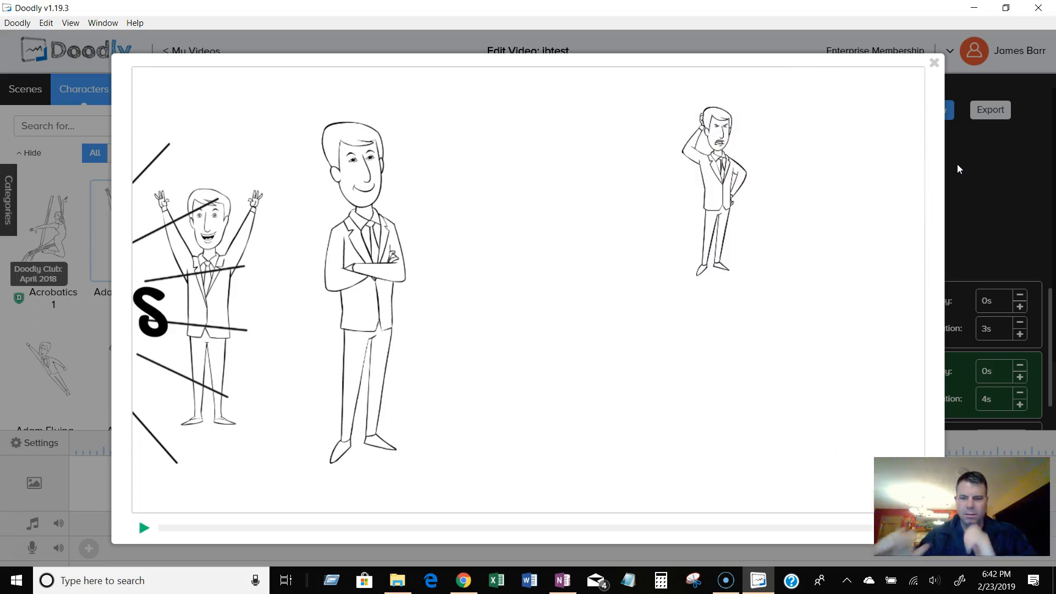
click(934, 63)
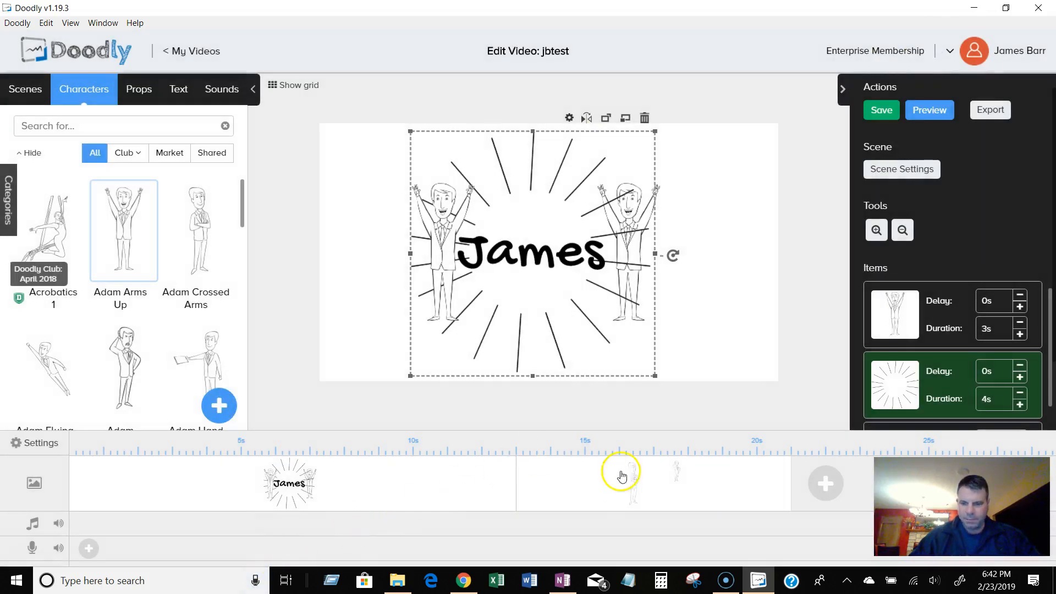
click(913, 169)
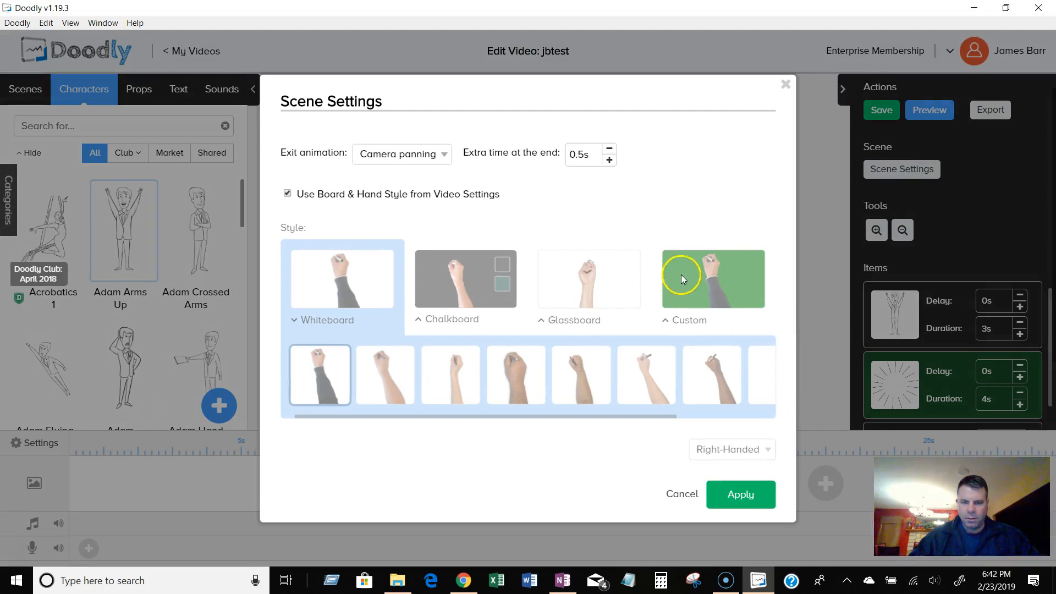
click(446, 156)
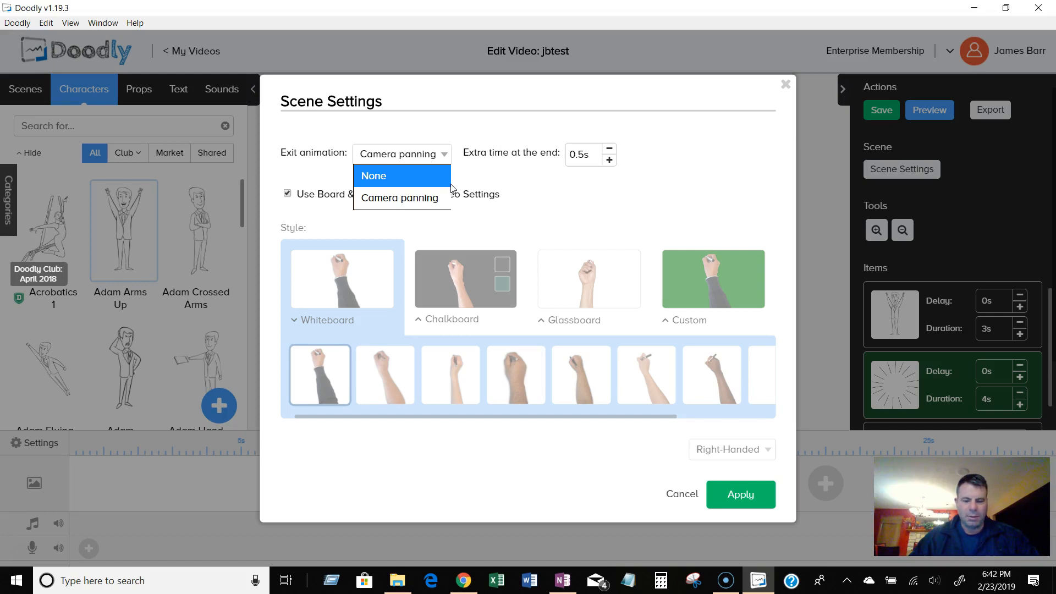
click(786, 86)
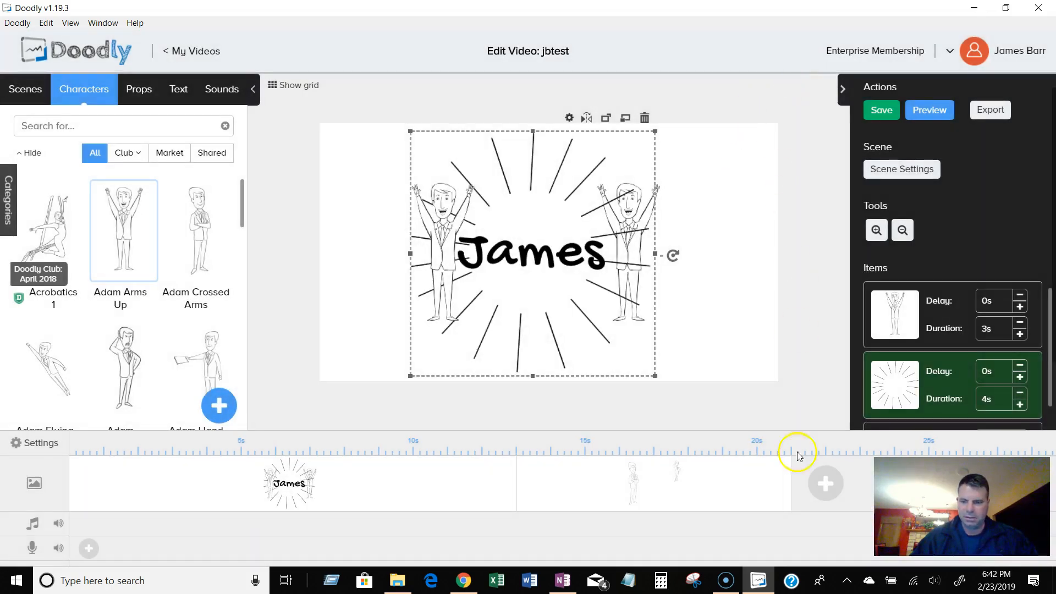
Set the video's scene transition back to Swipe left.
click(27, 450)
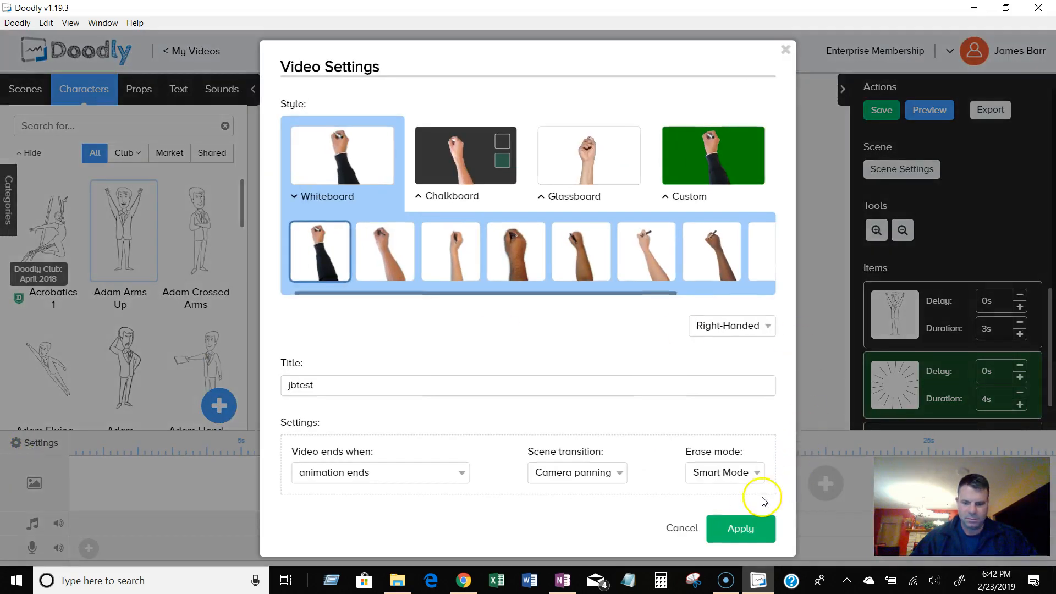
click(603, 473)
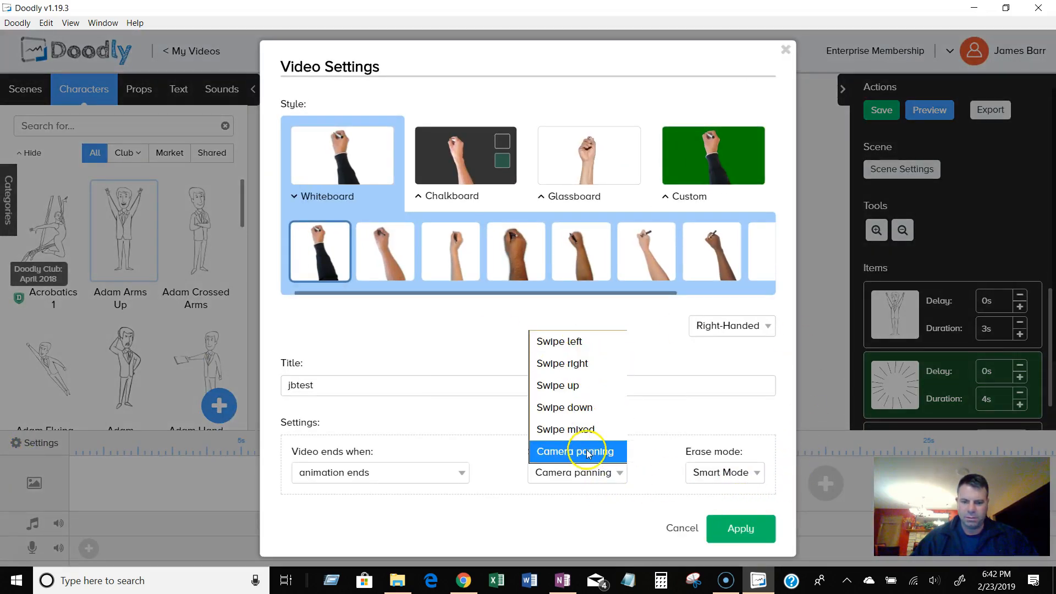
click(582, 340)
click(740, 530)
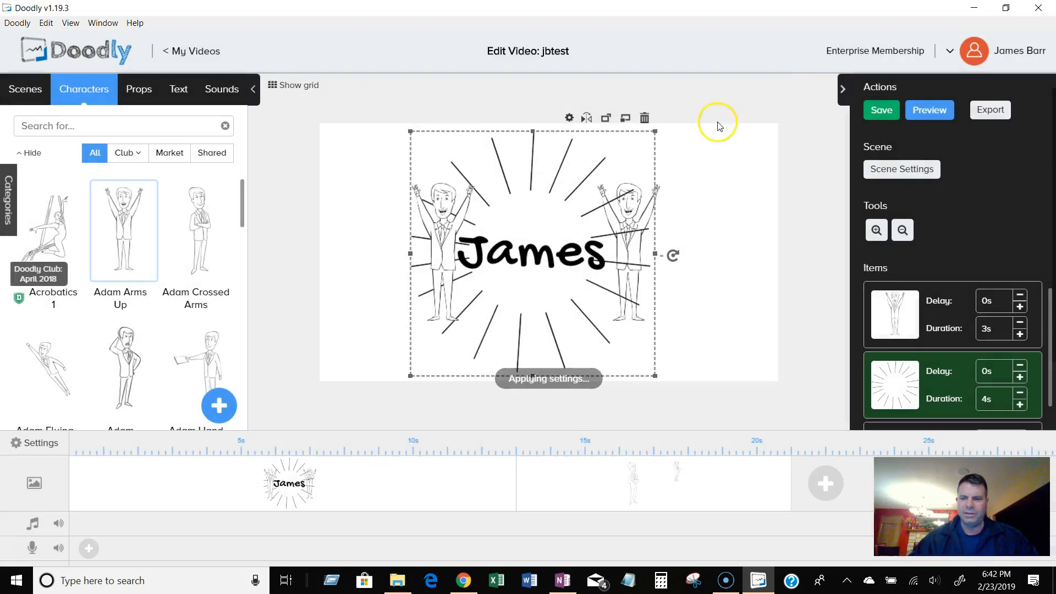
Shorten the first scene on the timeline to about 5.7 seconds.
click(482, 485)
click(616, 486)
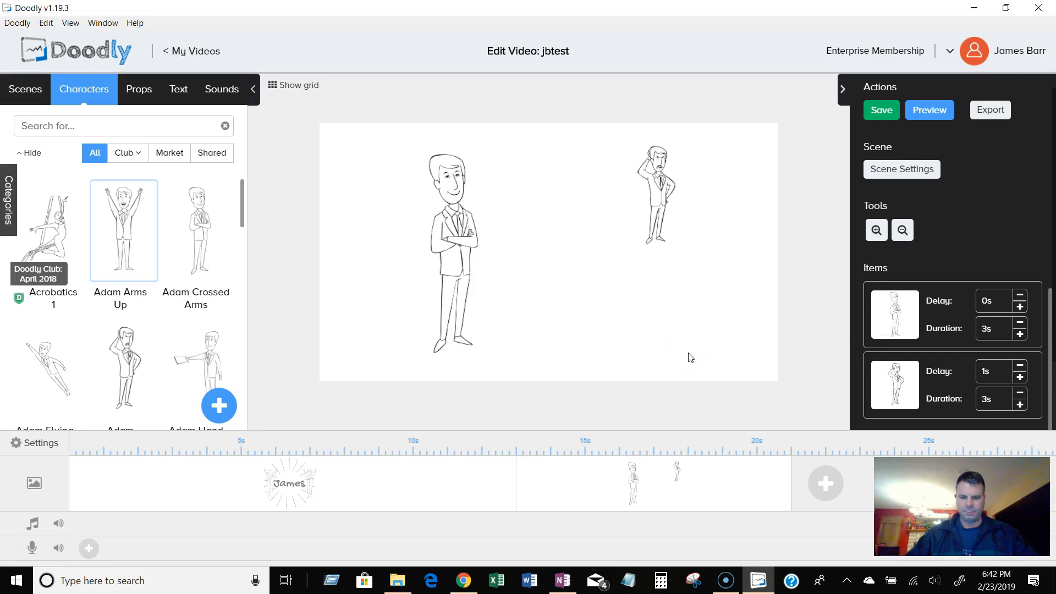
drag(514, 483, 266, 488)
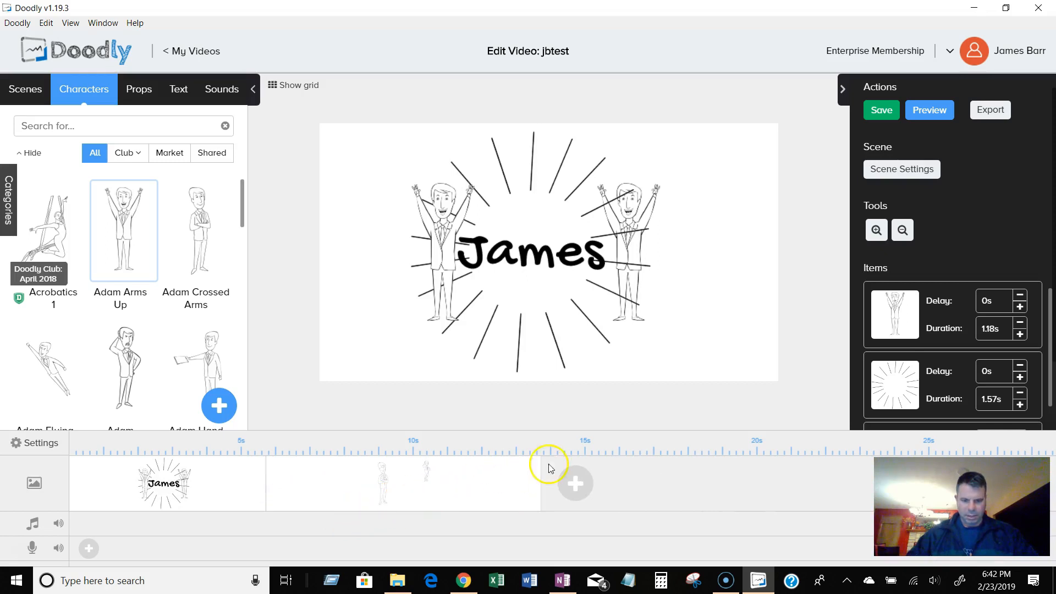
Duplicate the second scene with the two characters.
click(491, 474)
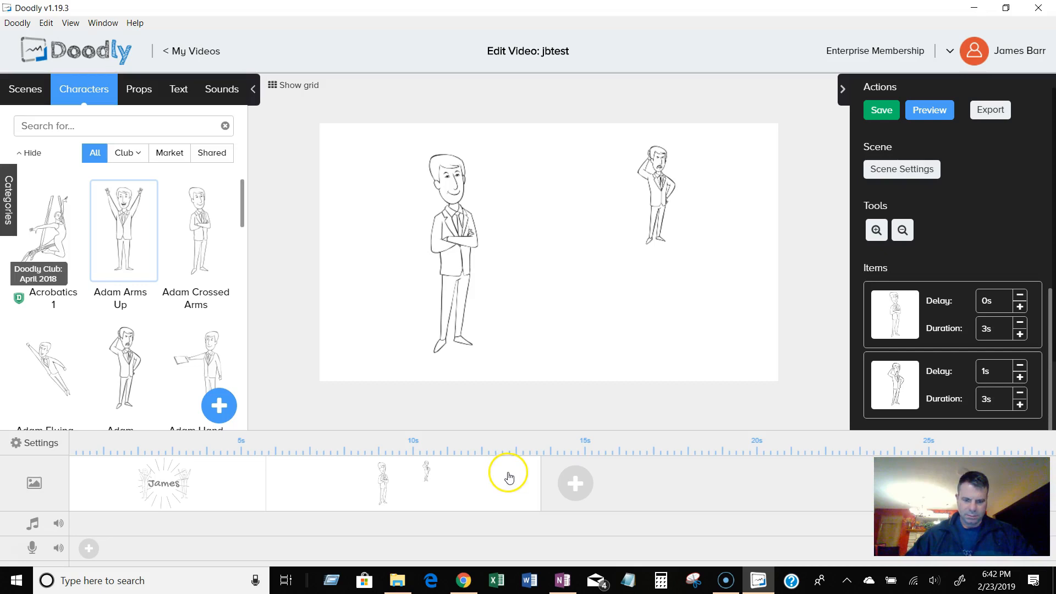
right_click(504, 484)
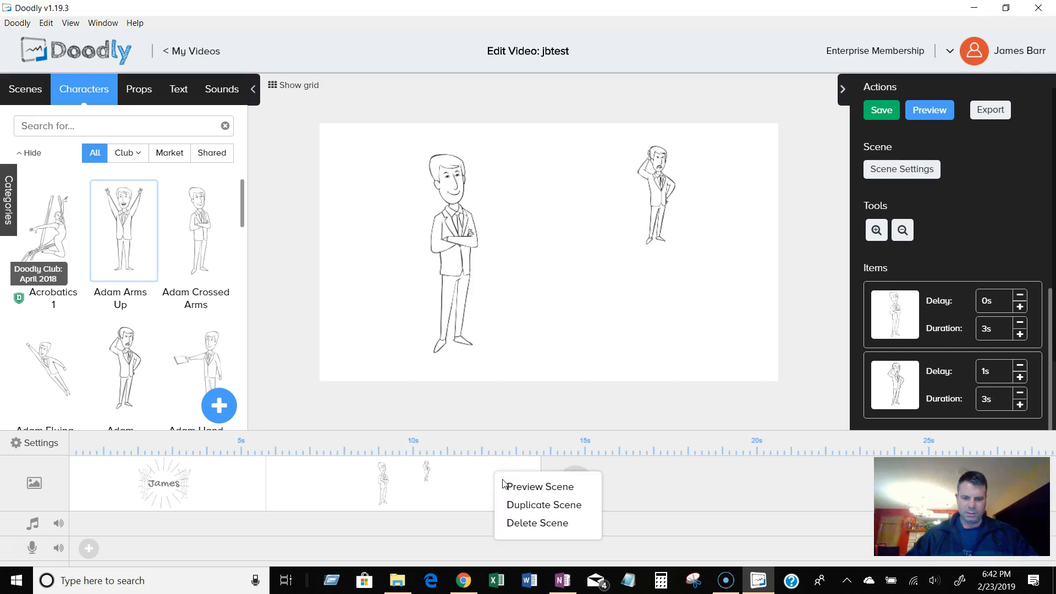
click(550, 511)
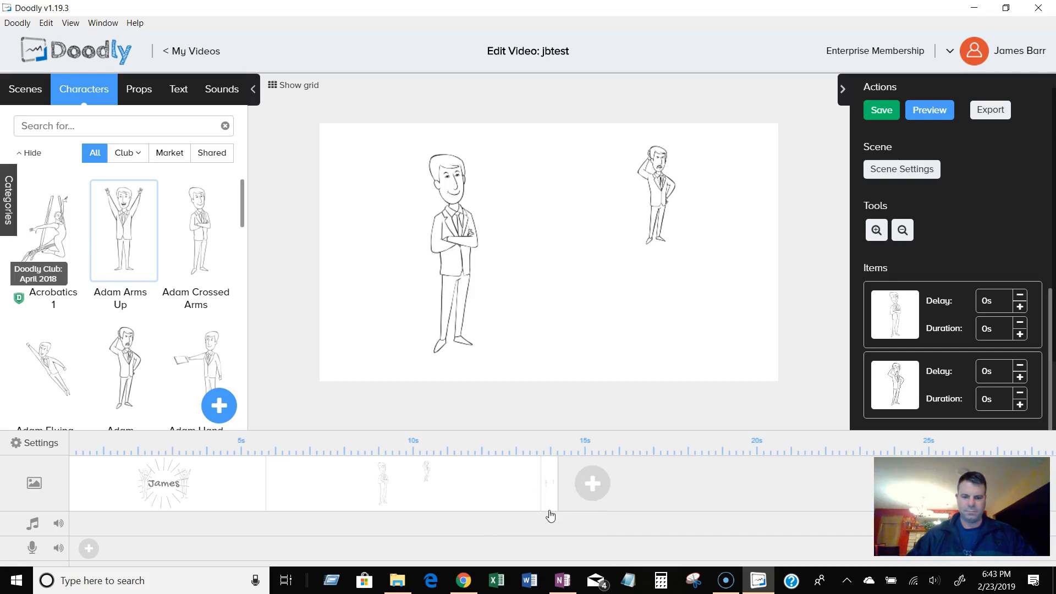
click(491, 504)
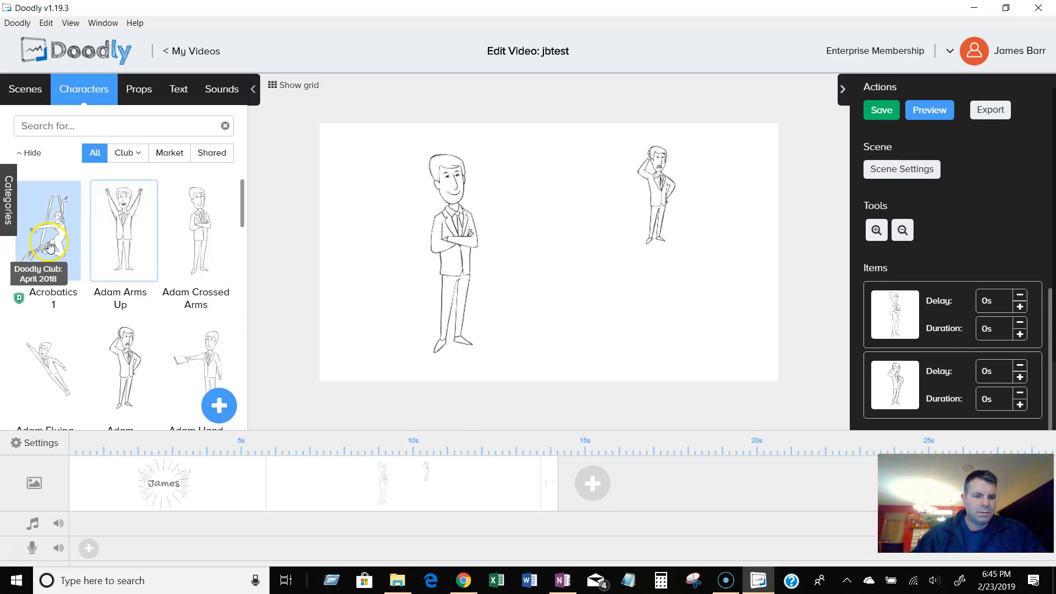
Add the pointing Adam character to the duplicated scene, resizing and placing it between the two characters.
drag(204, 359, 570, 251)
drag(608, 316, 646, 352)
drag(604, 311, 561, 281)
click(663, 323)
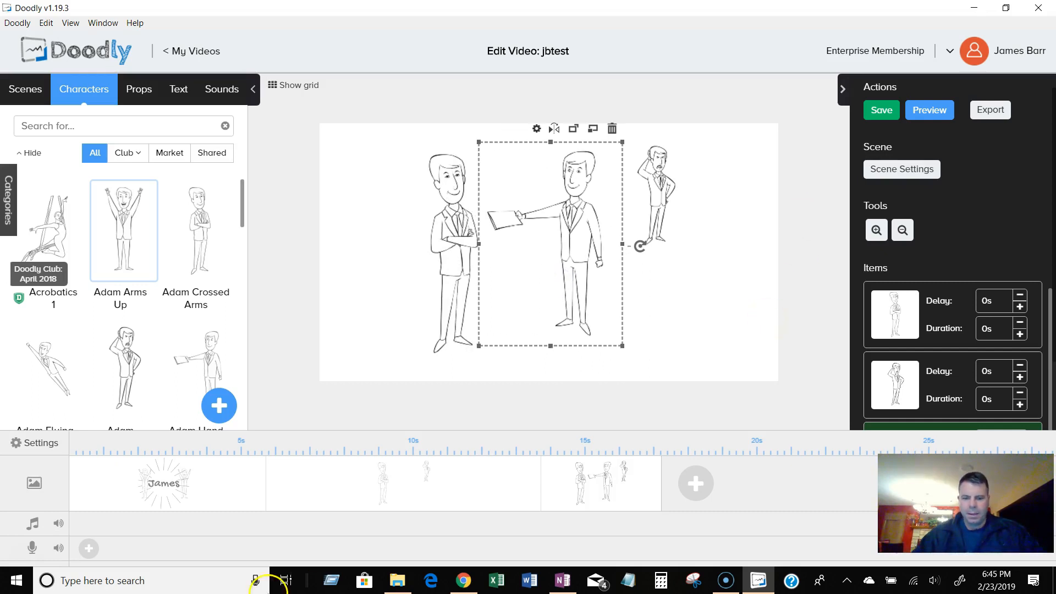
Toggle the second scene's use of the video board and hand style off and back on, and apply.
click(425, 500)
click(901, 169)
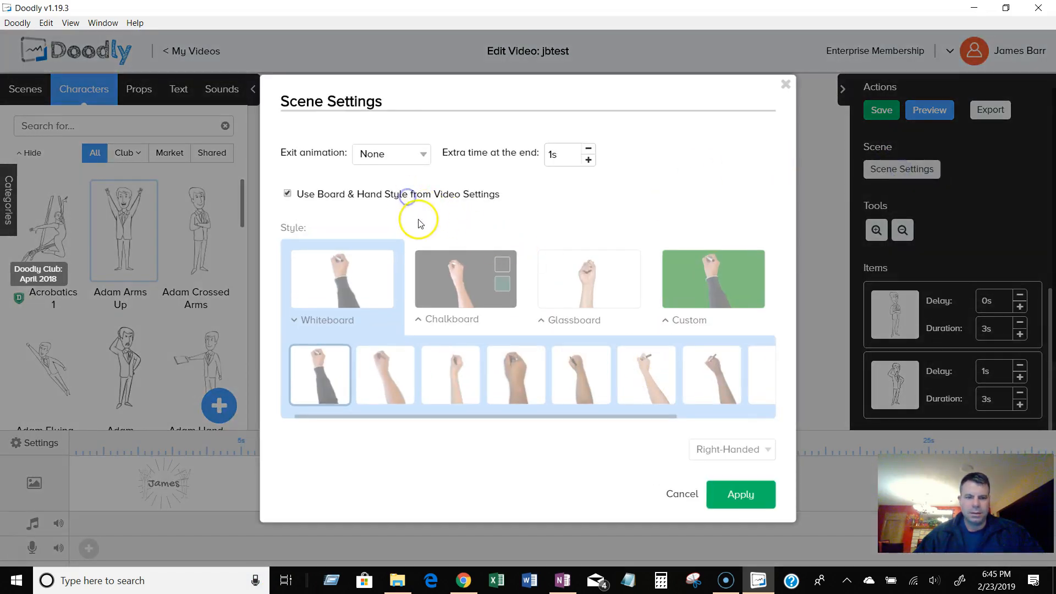
click(287, 193)
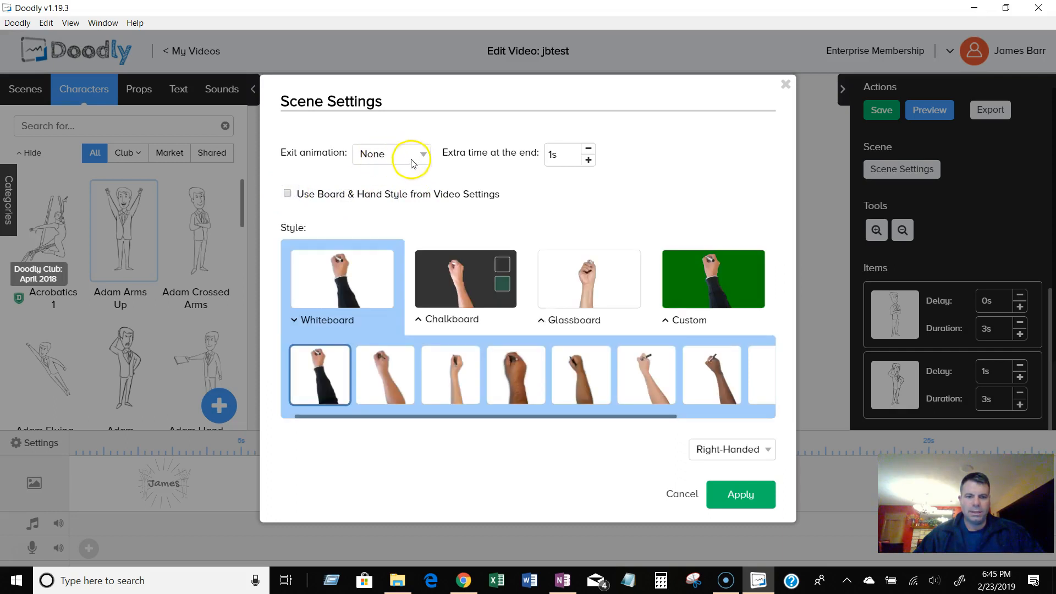
click(301, 192)
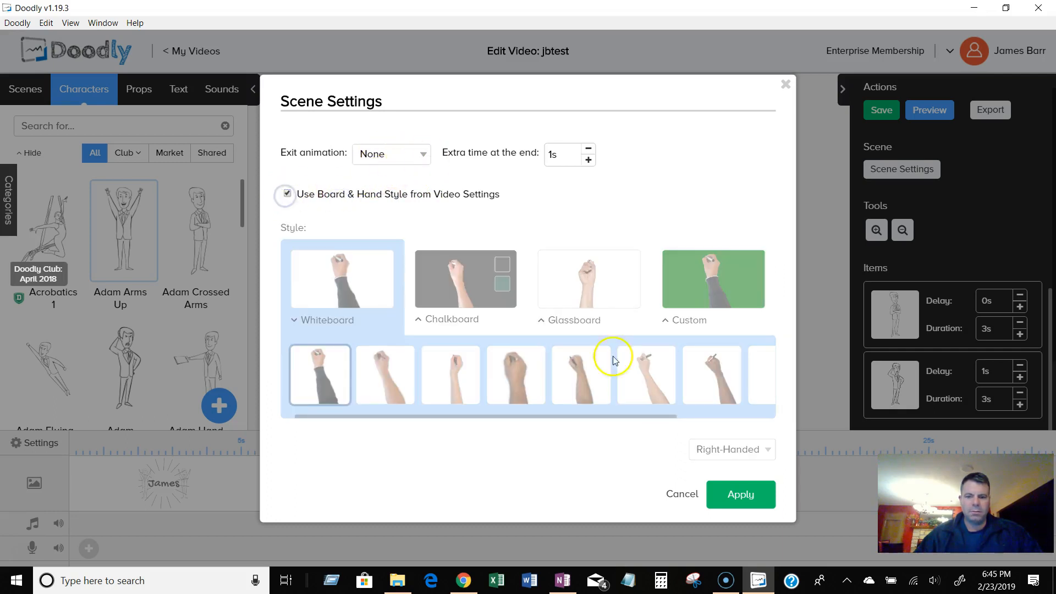
click(740, 494)
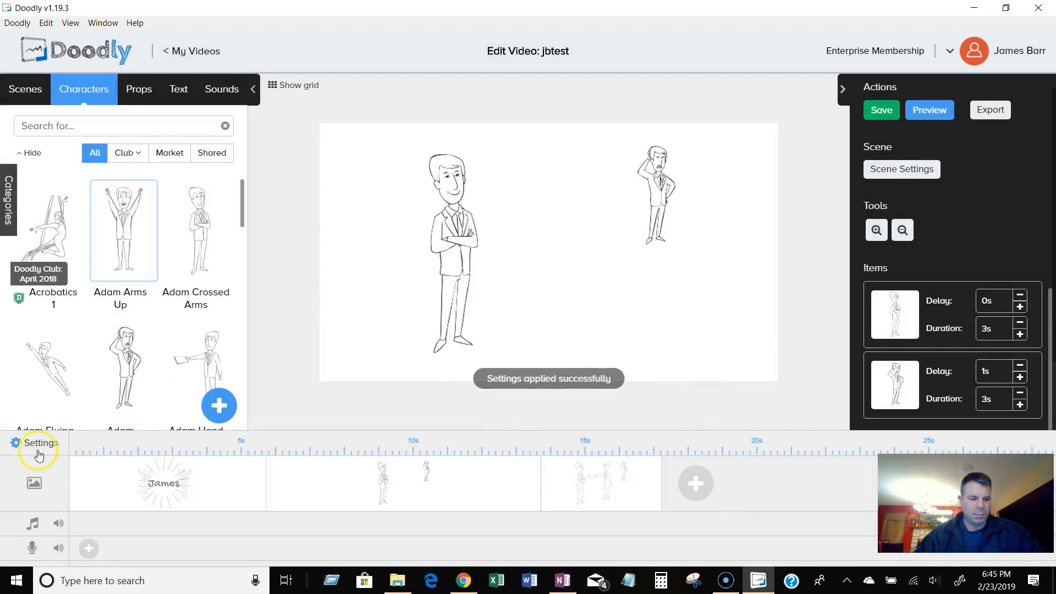
Review the video settings and the second scene's settings without changing them.
click(39, 444)
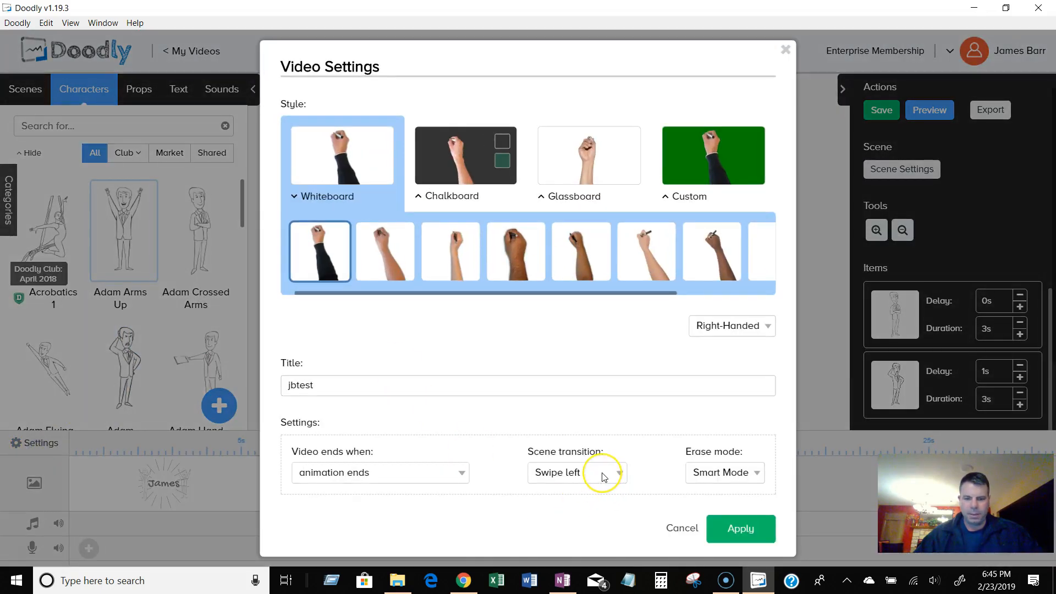
click(732, 535)
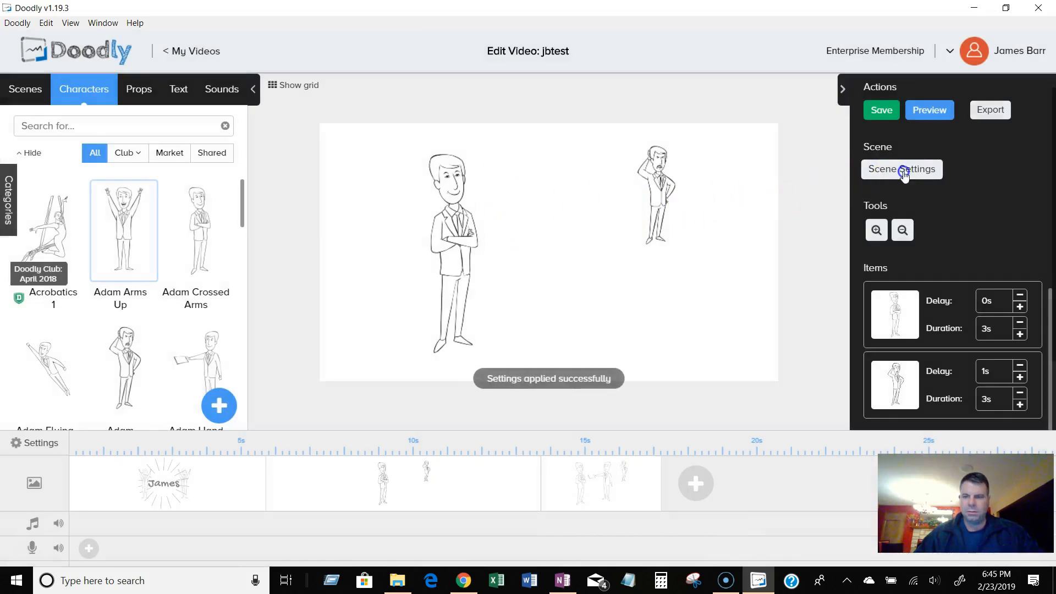
click(903, 172)
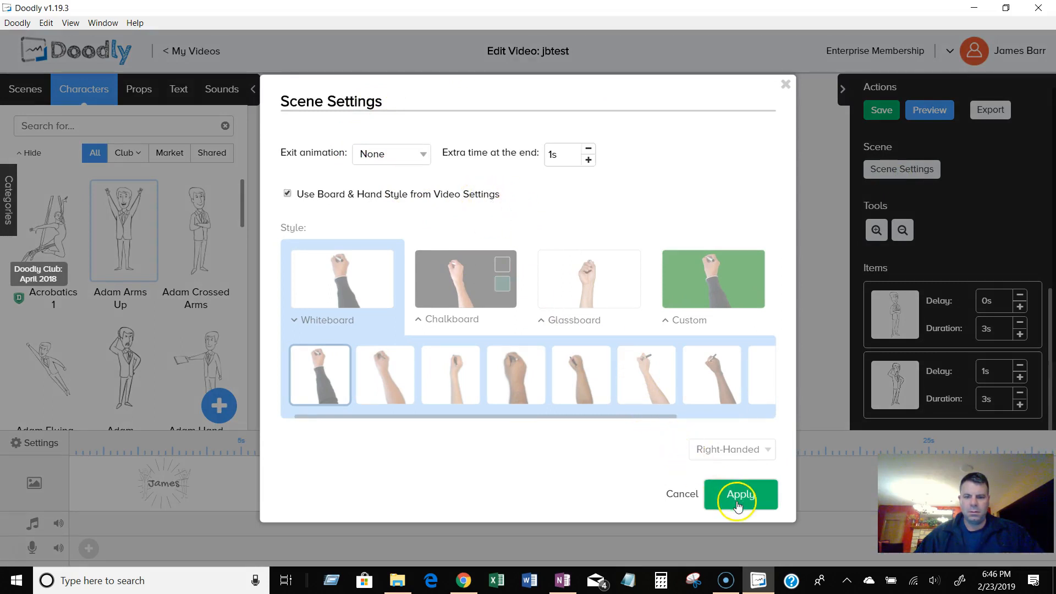
click(682, 494)
Try a Swipe left exit animation on the second scene, then set it back to None and apply.
click(501, 488)
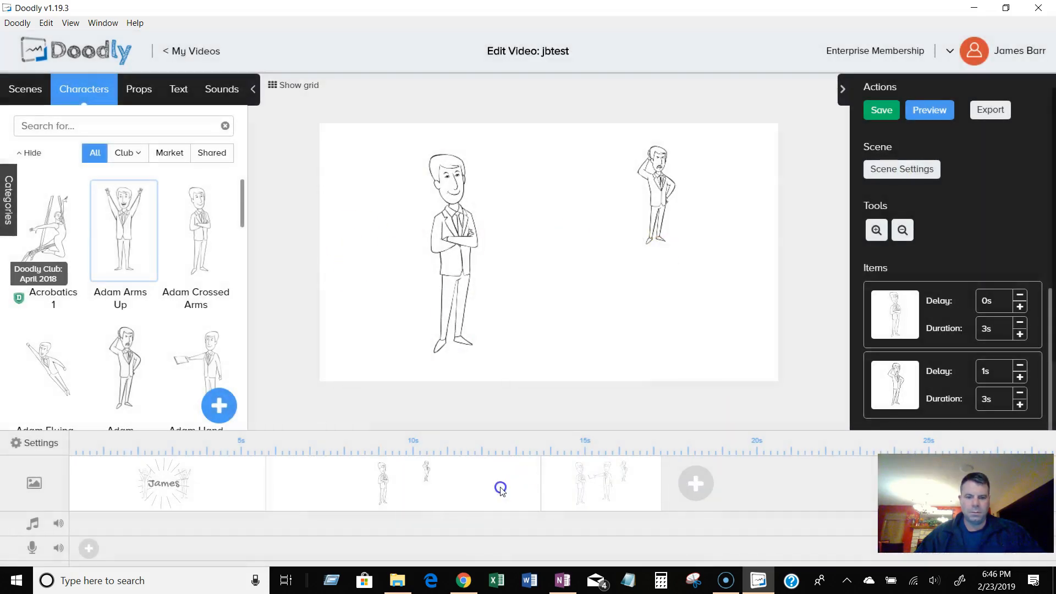
click(617, 485)
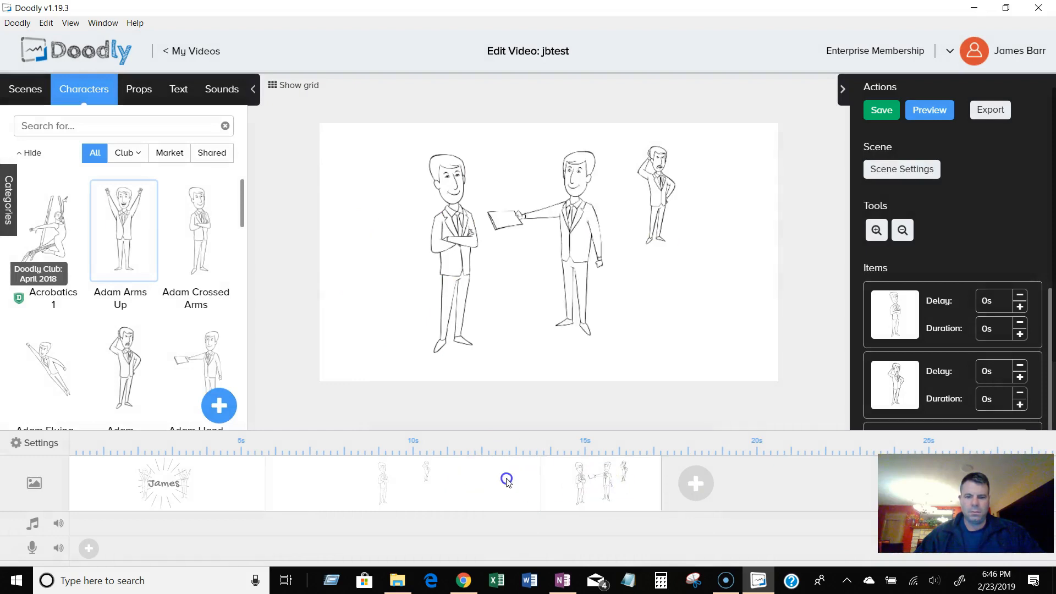
click(507, 482)
click(902, 170)
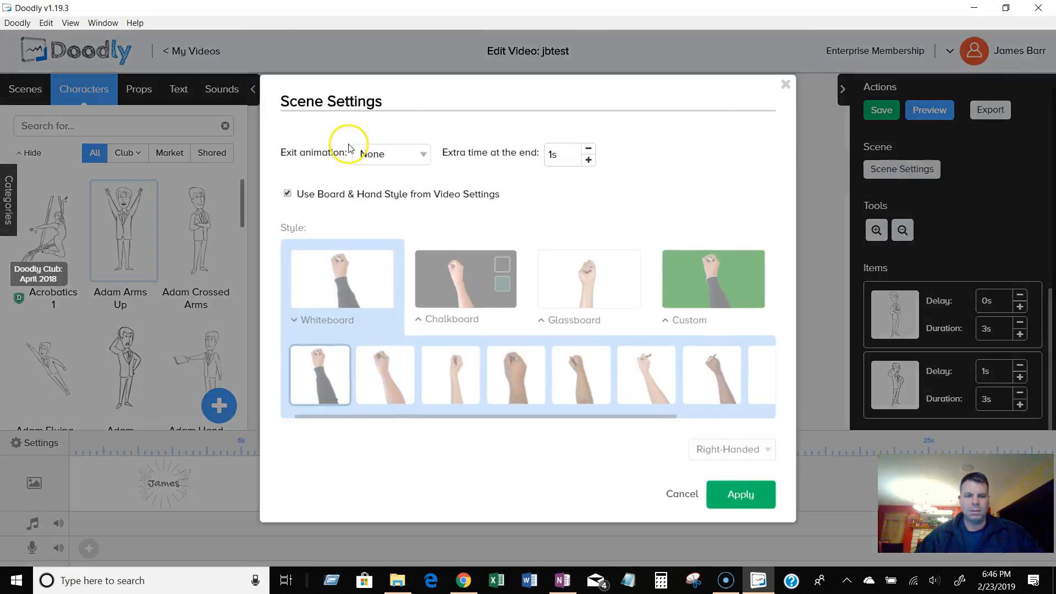
click(408, 159)
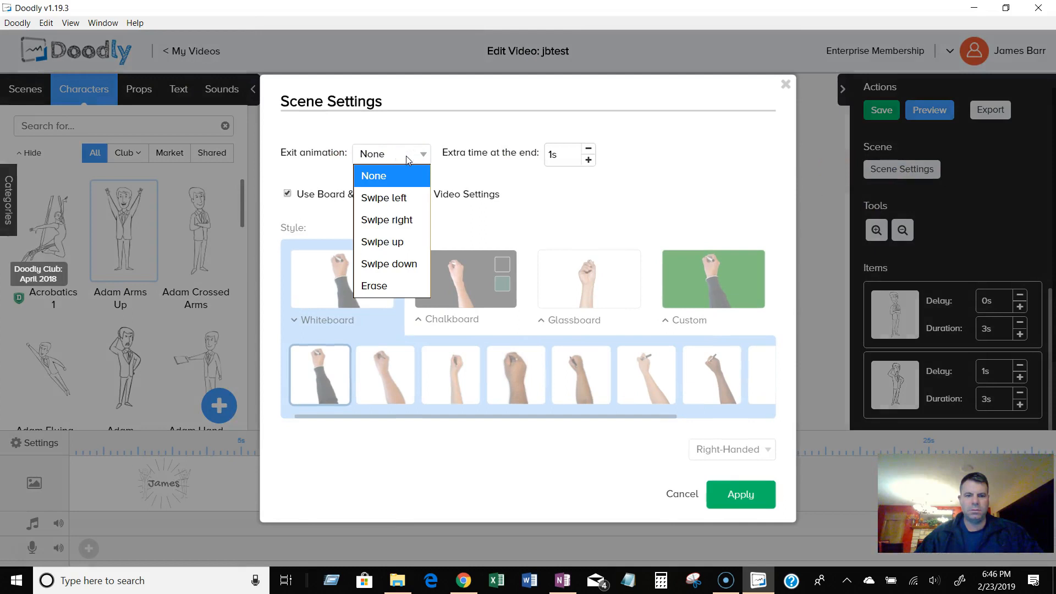
click(403, 196)
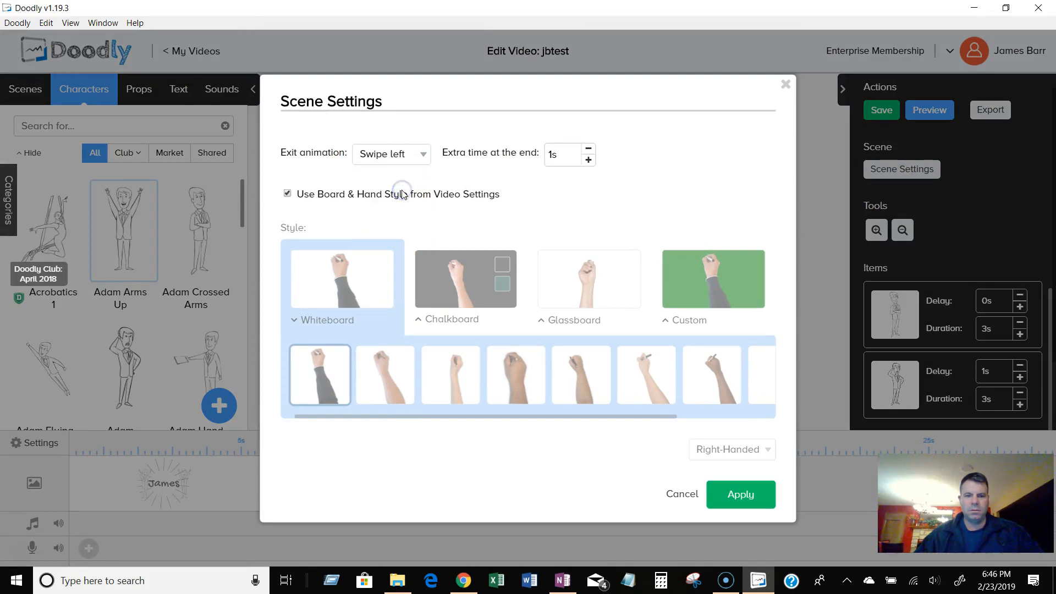
click(399, 158)
click(385, 174)
click(738, 493)
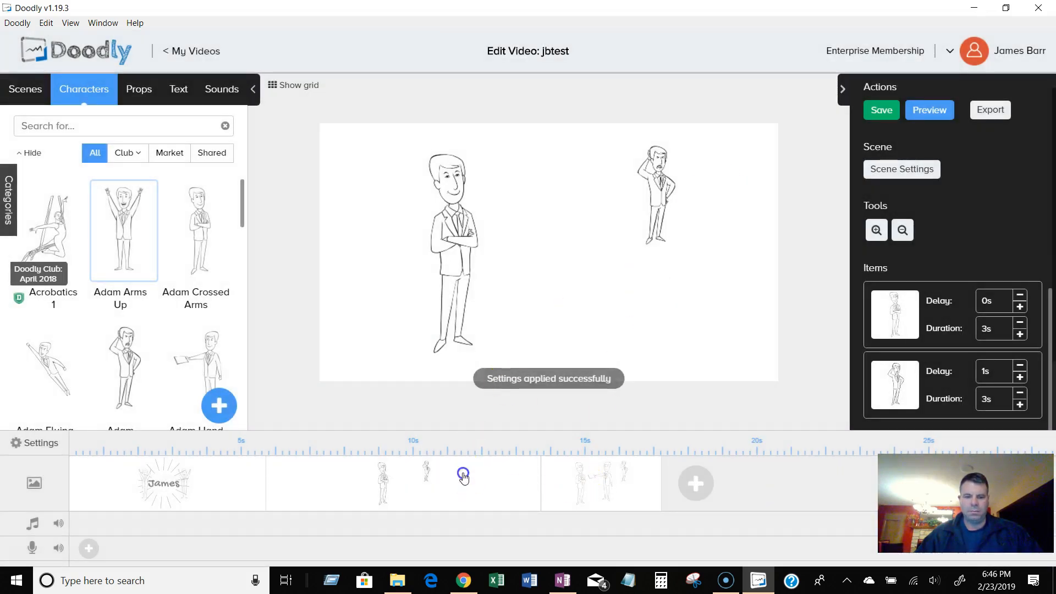
Preview the video and close the preview.
click(222, 483)
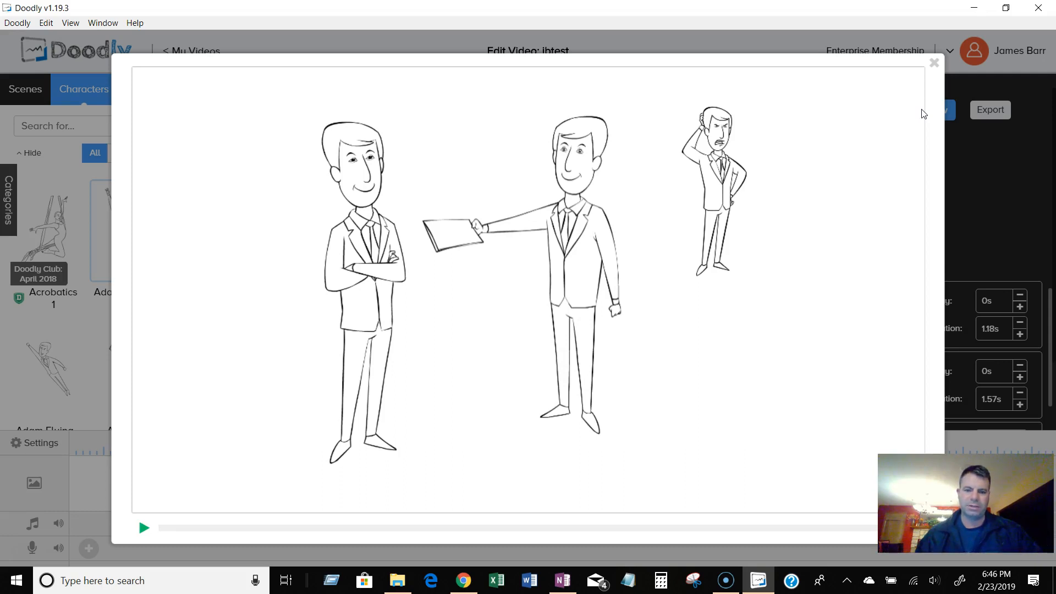
click(935, 66)
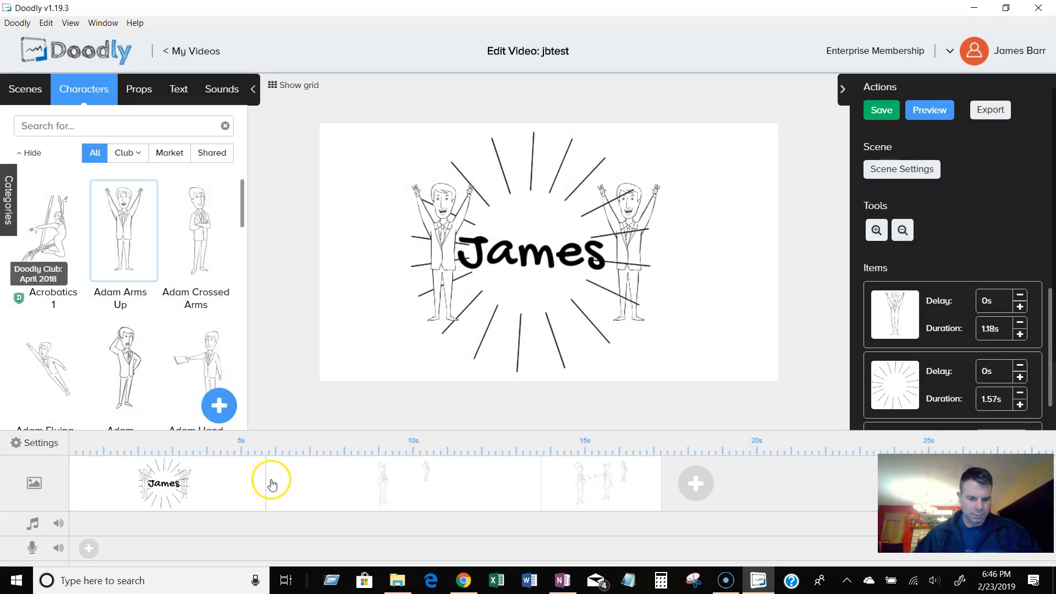
Shorten the first scene on the timeline to about 2.6 seconds.
drag(268, 479, 161, 483)
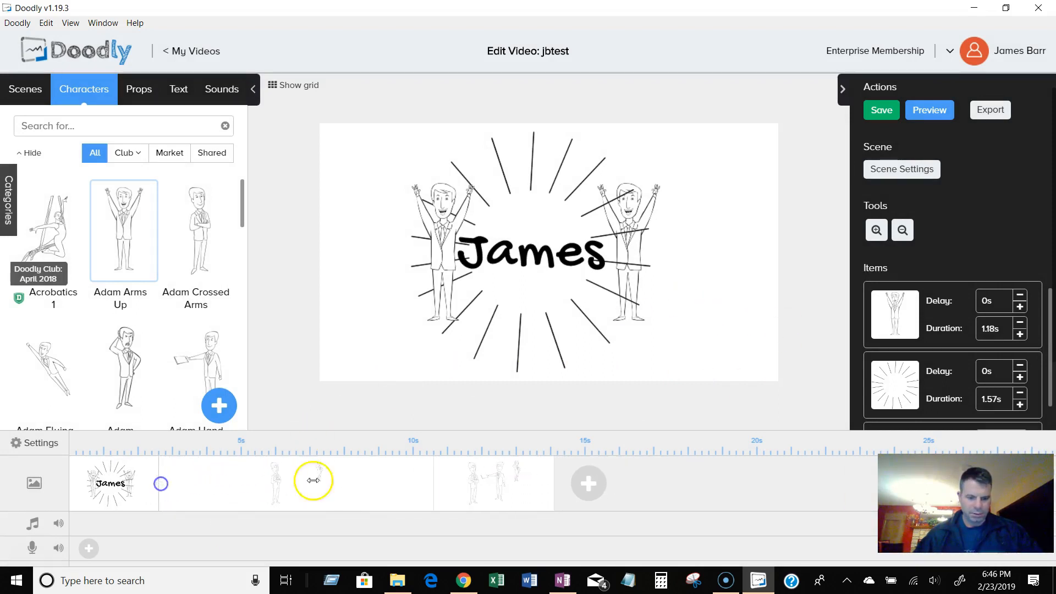
Set the delay of the second character in the second scene to 0 s.
click(407, 486)
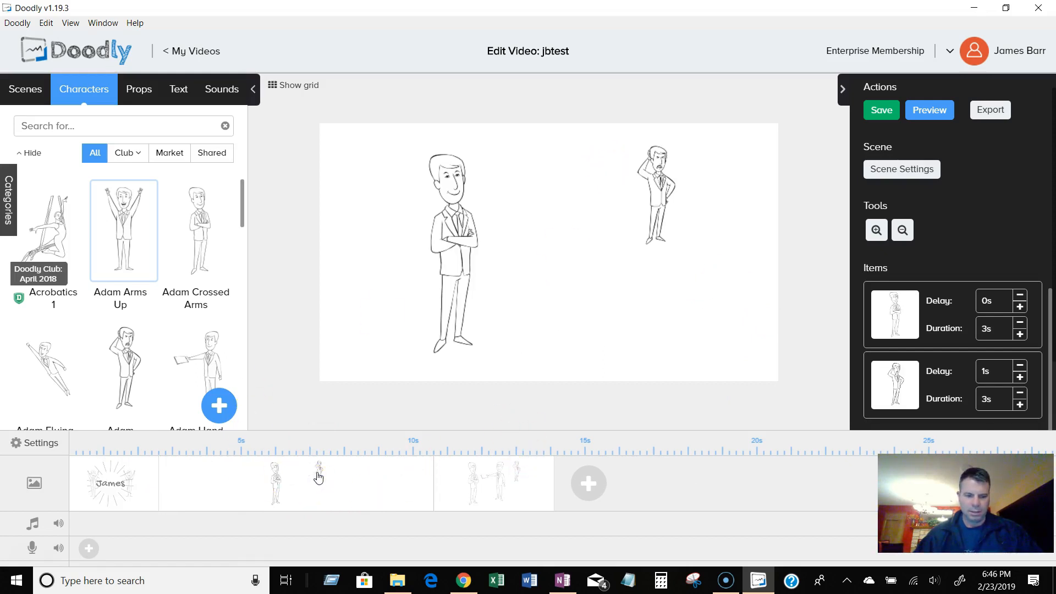
click(1020, 367)
click(986, 378)
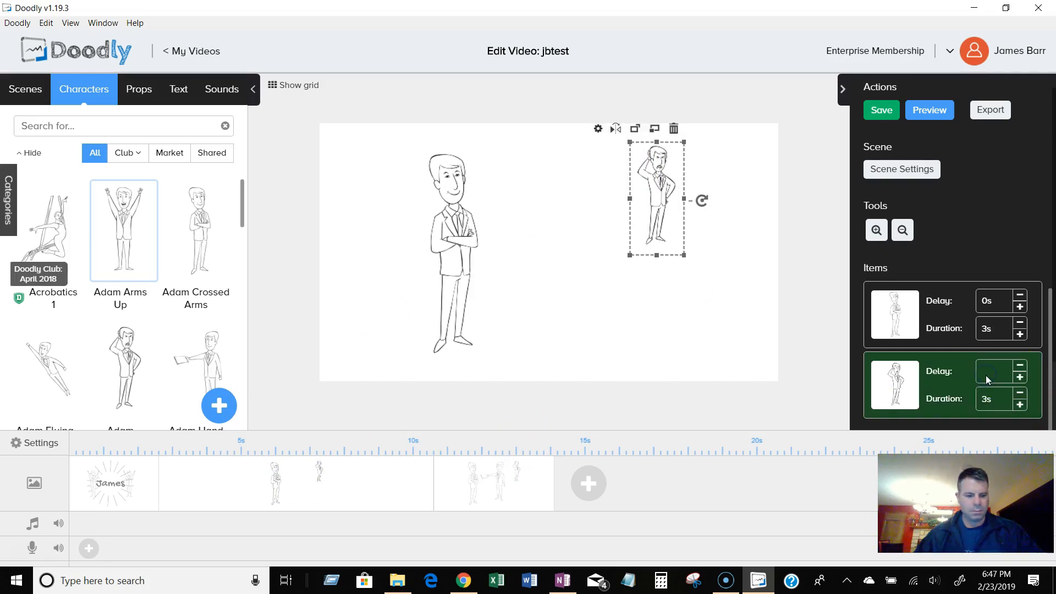
text(0)
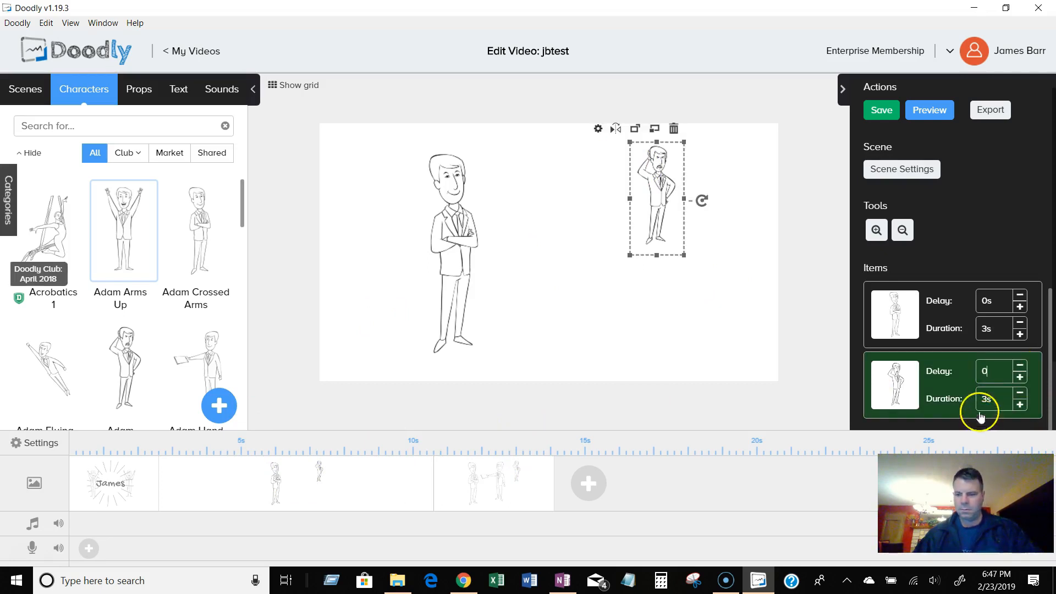
key(Return)
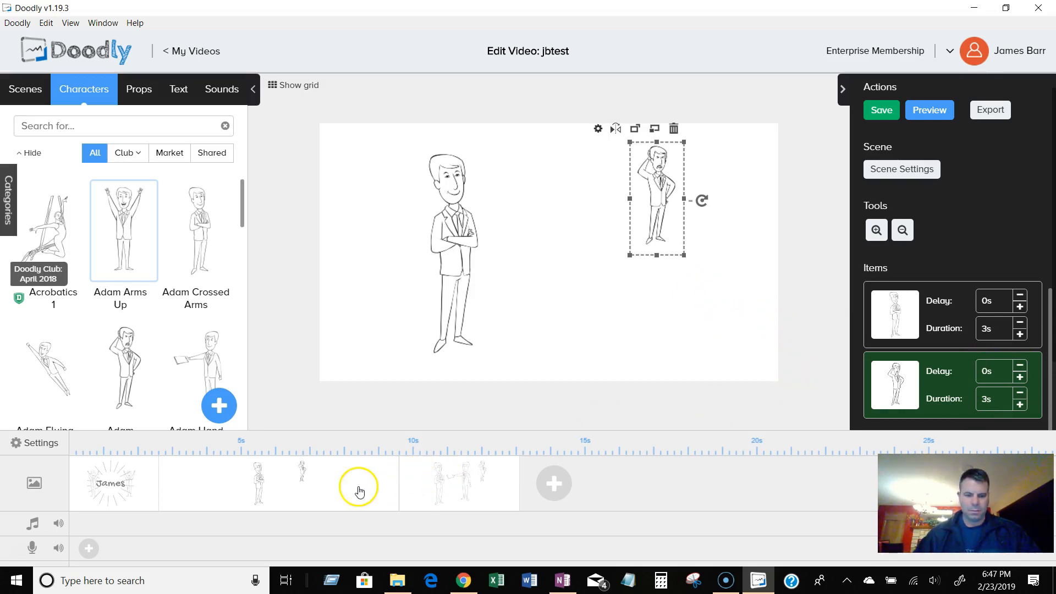
Set the second scene's exit animation to Erase.
click(454, 489)
click(502, 377)
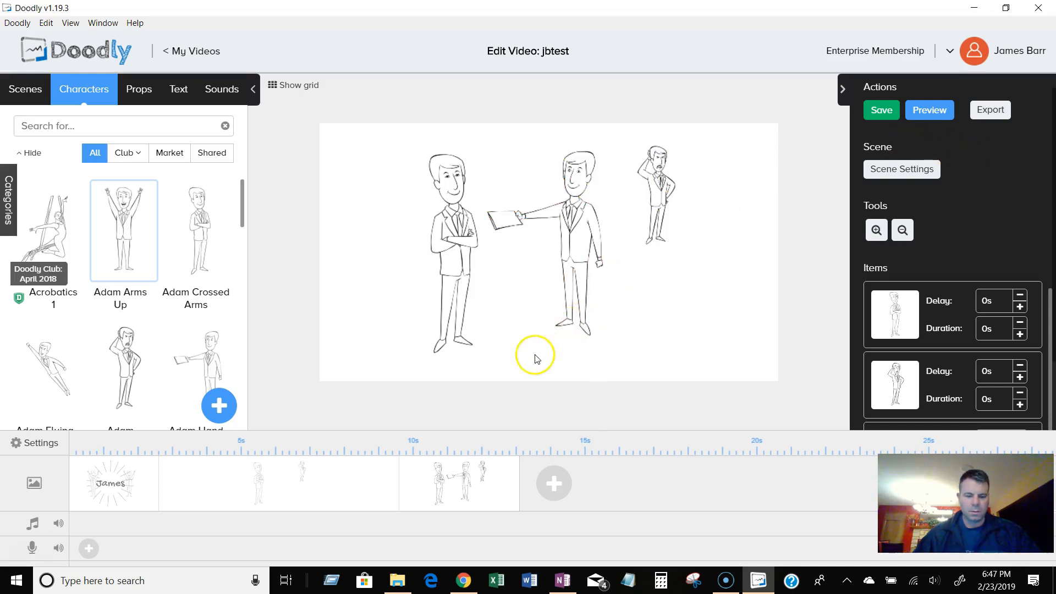
click(360, 494)
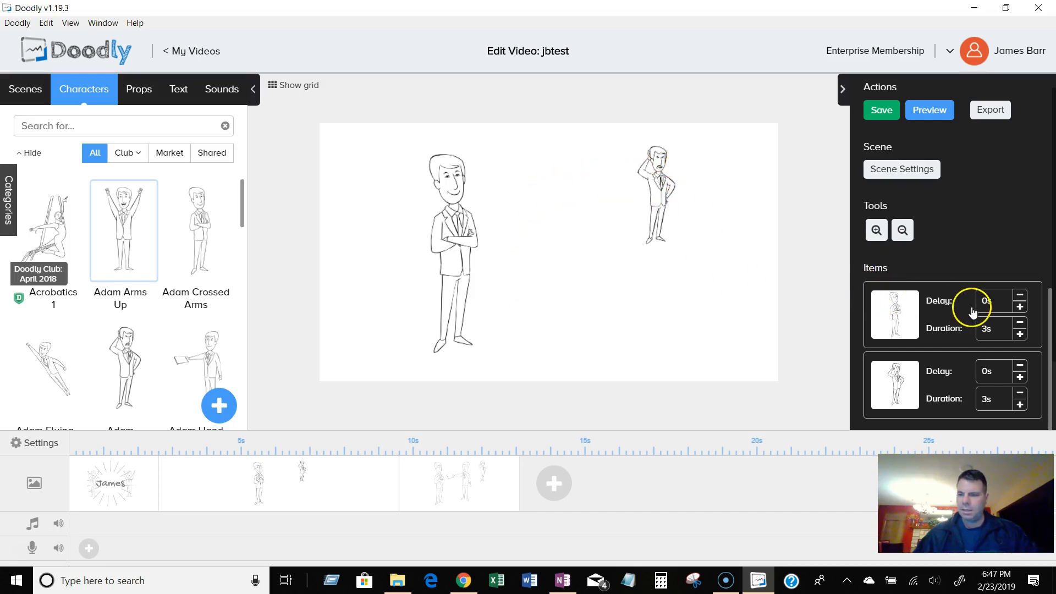
click(916, 172)
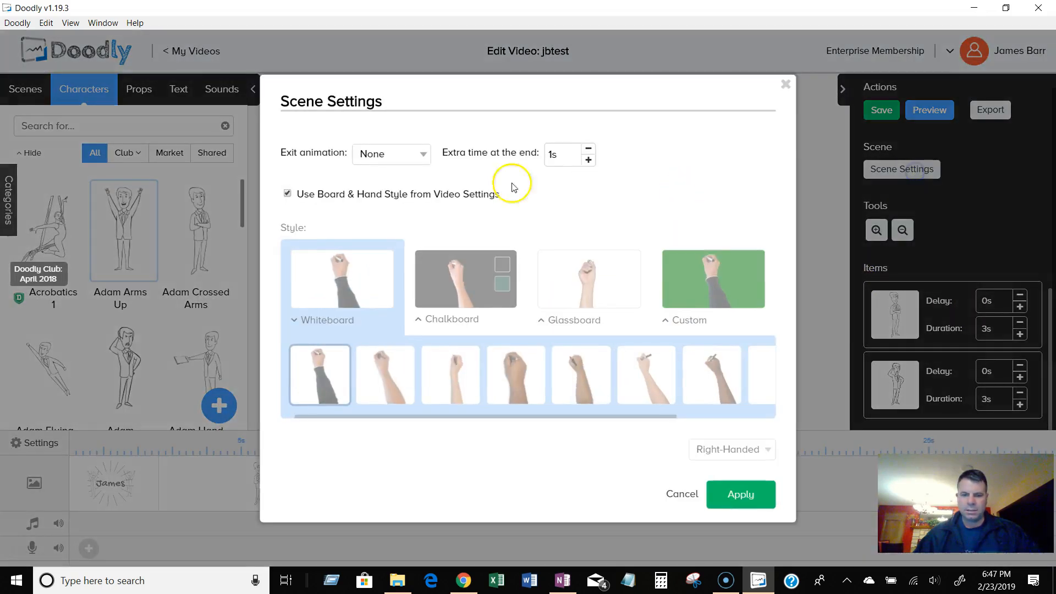
click(381, 155)
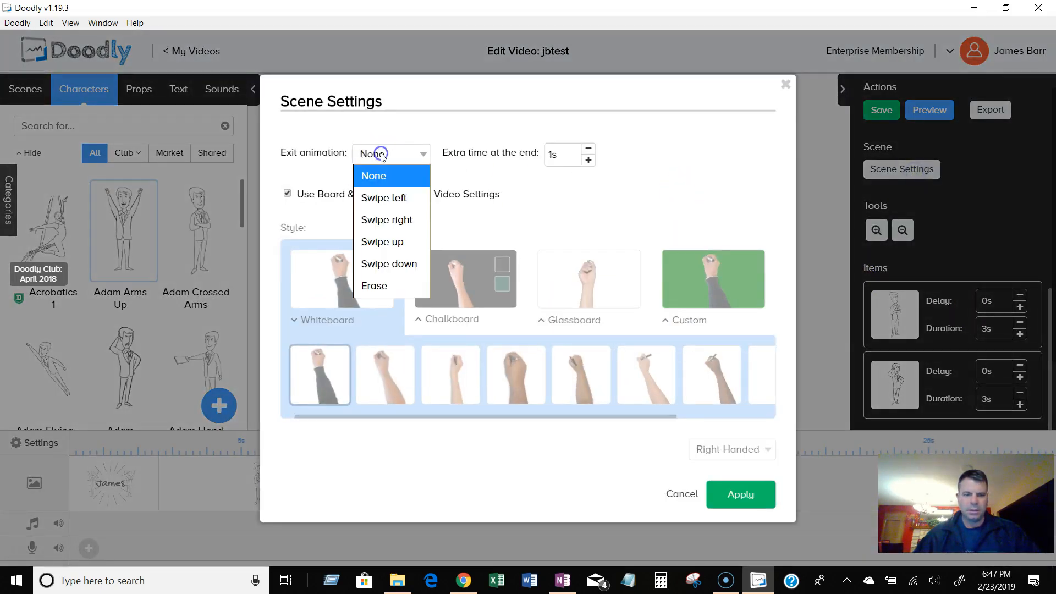
click(400, 286)
click(741, 495)
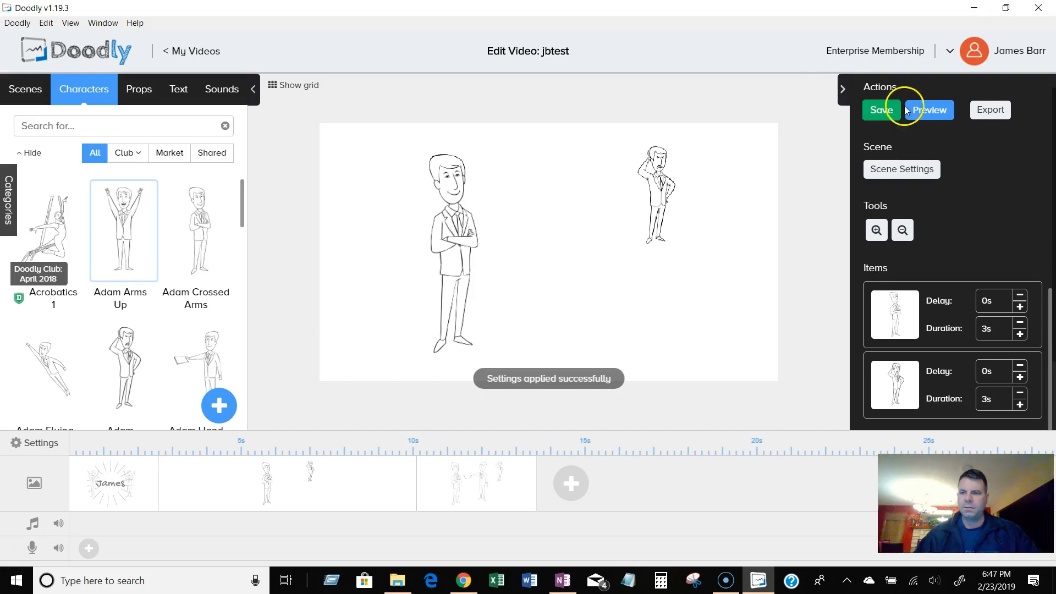
Preview the video and close the preview.
click(924, 110)
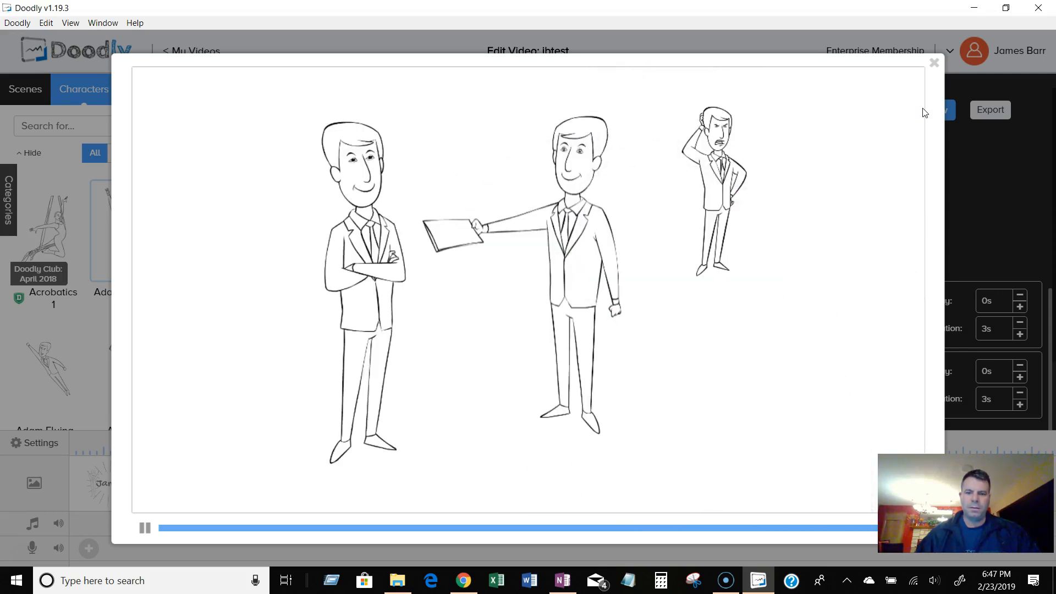
click(934, 64)
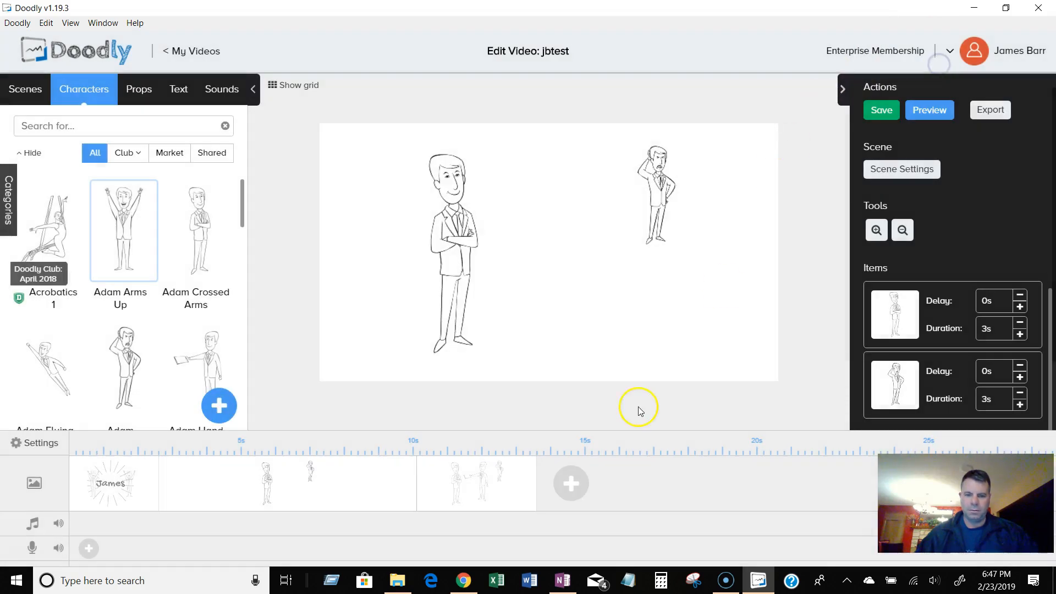
Set the second scene's exit animation back to None.
click(352, 482)
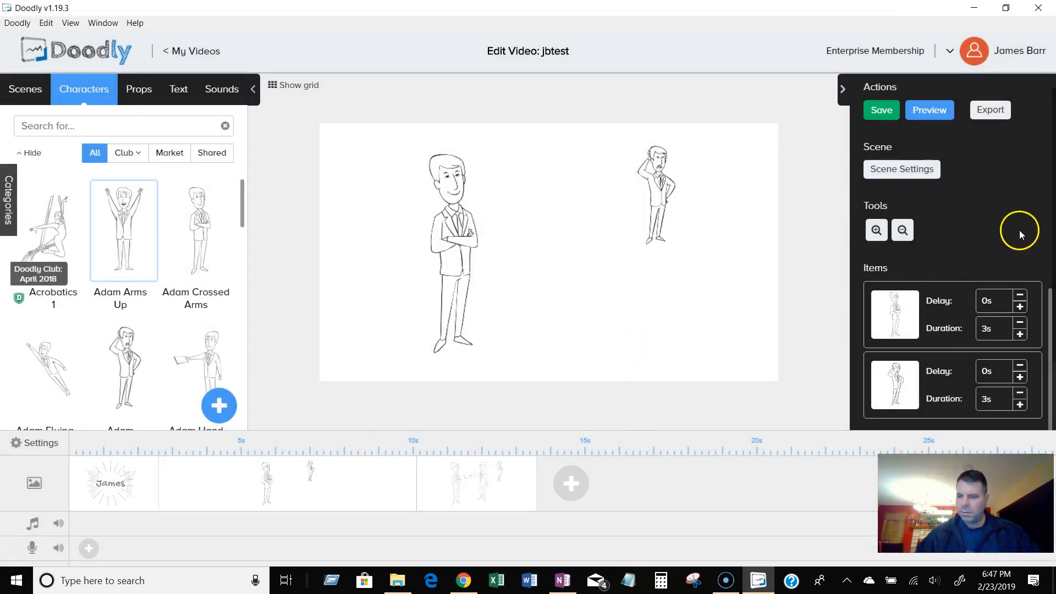
click(468, 233)
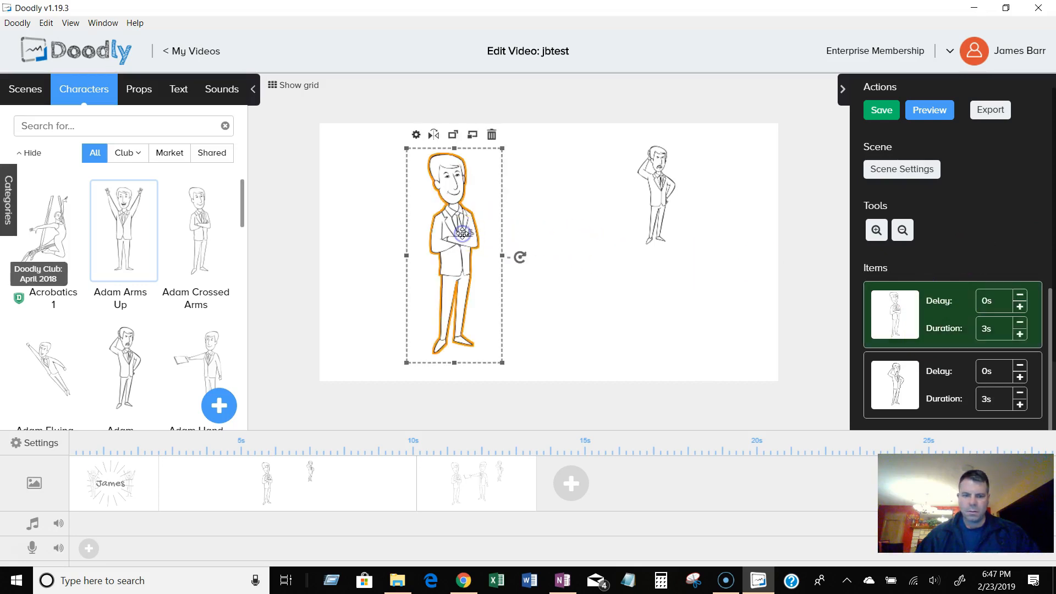
click(591, 196)
click(905, 169)
click(385, 153)
click(380, 174)
click(743, 495)
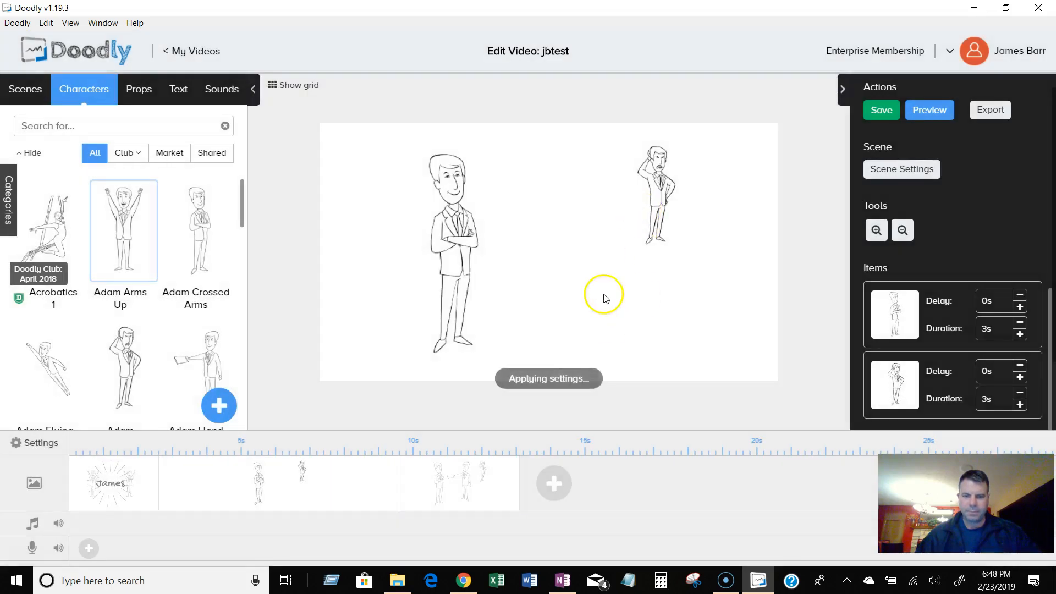
Set the head-scratching character's exit animation to Erase in the second scene.
click(663, 185)
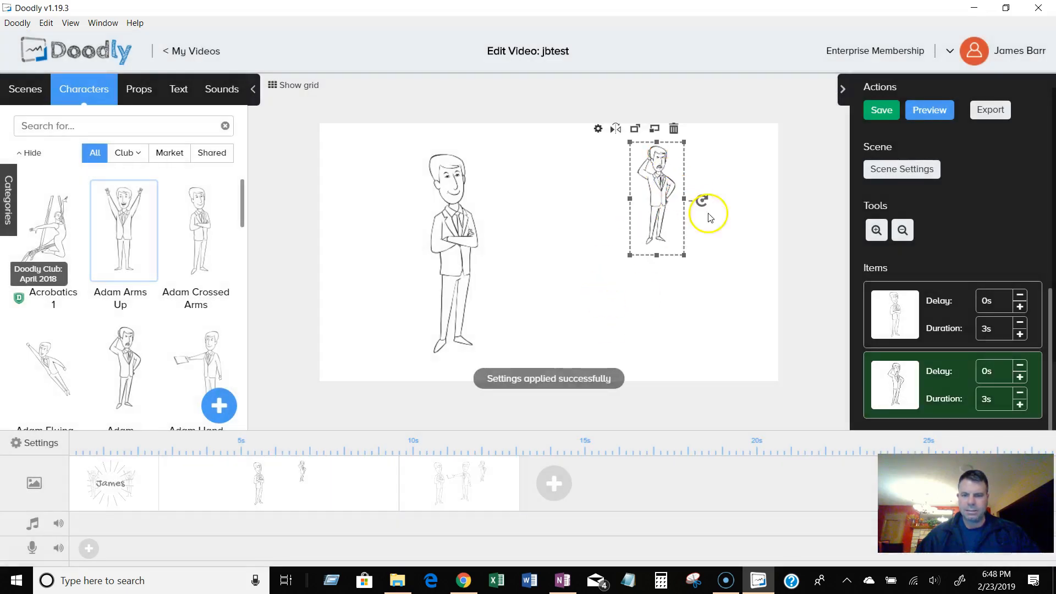
click(691, 235)
click(657, 209)
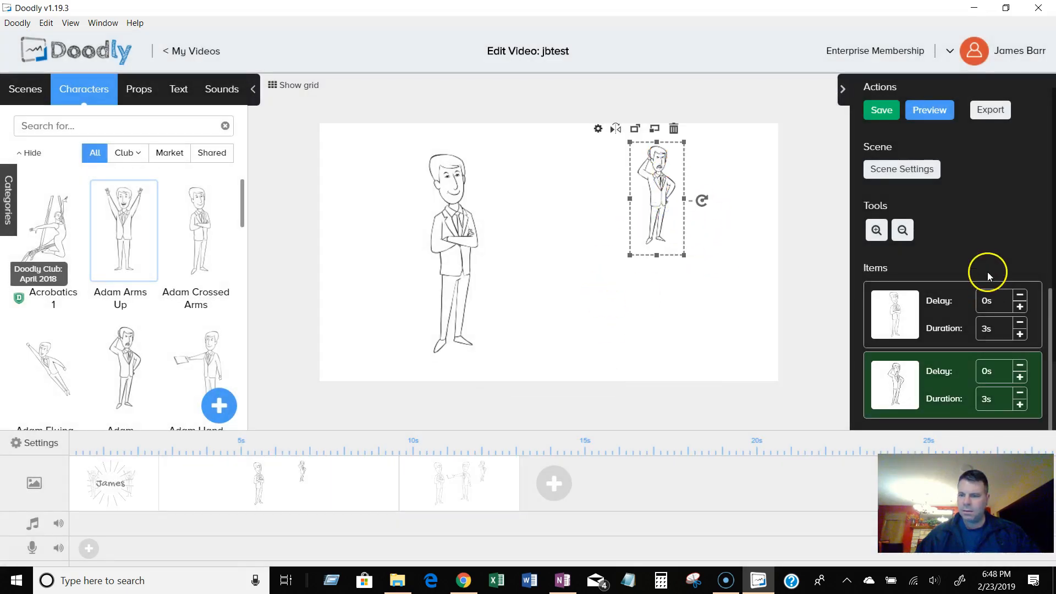
scroll(988, 271, down, 1)
scroll(988, 271, down, 1)
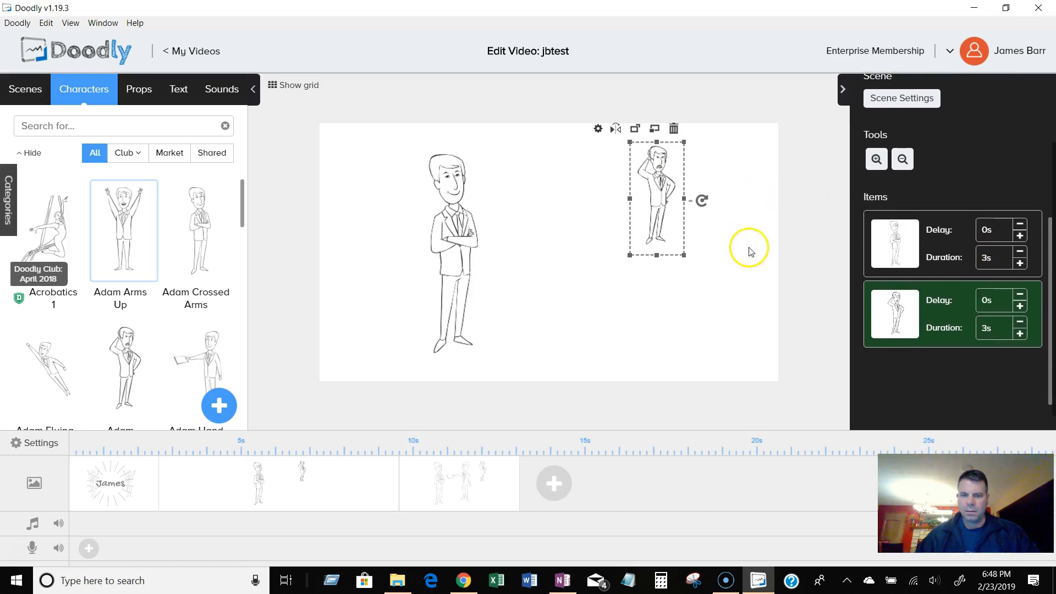
click(597, 130)
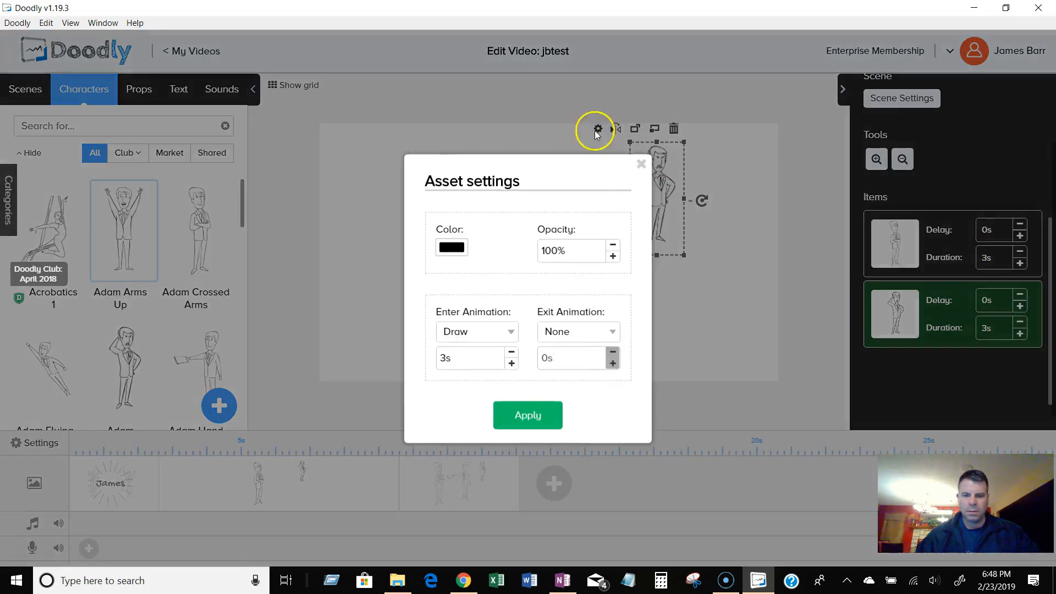
click(598, 332)
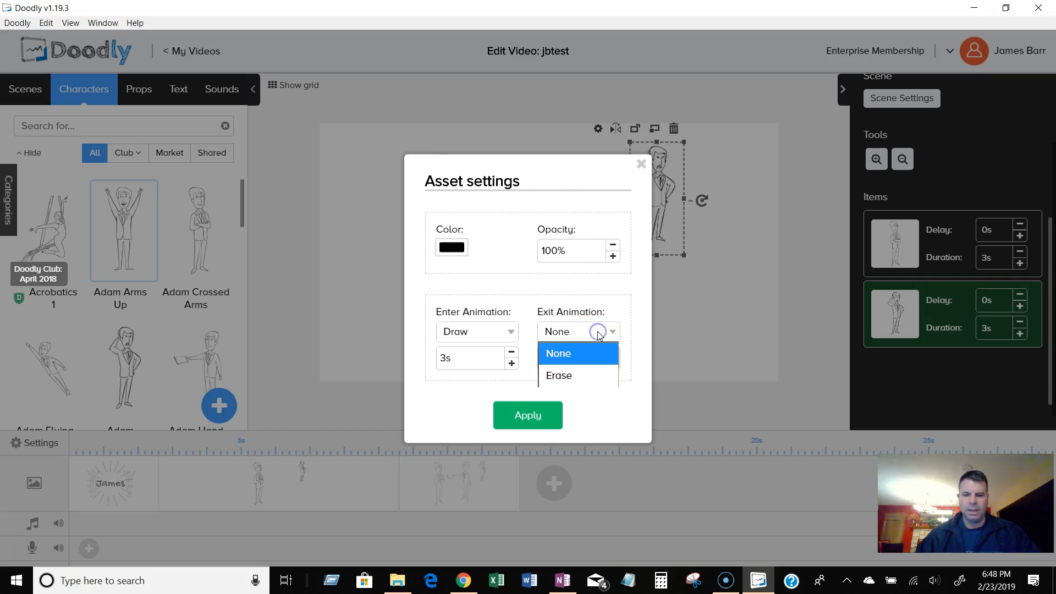
click(591, 373)
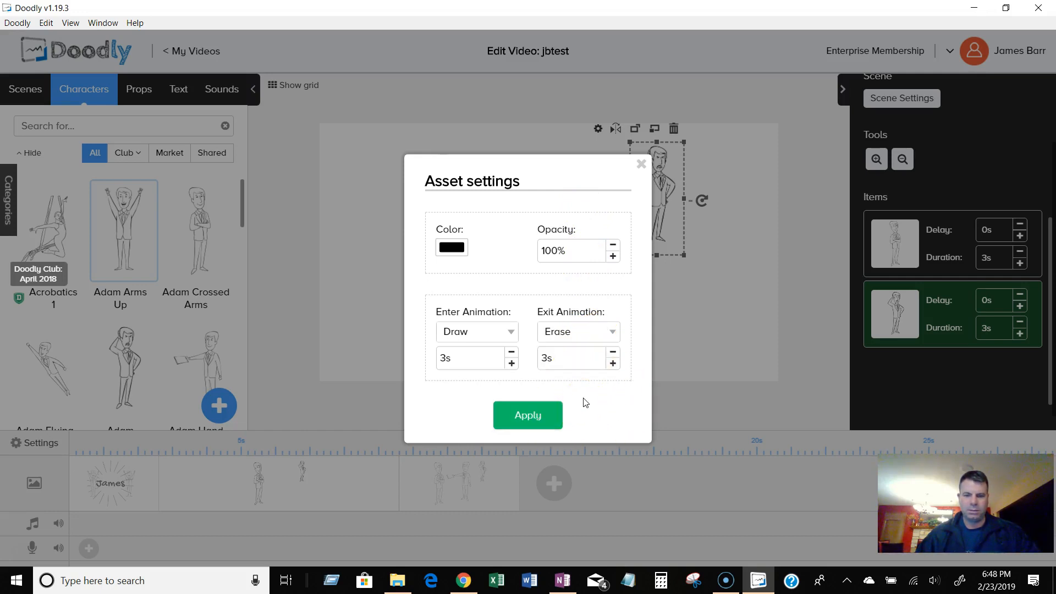
click(548, 411)
click(529, 415)
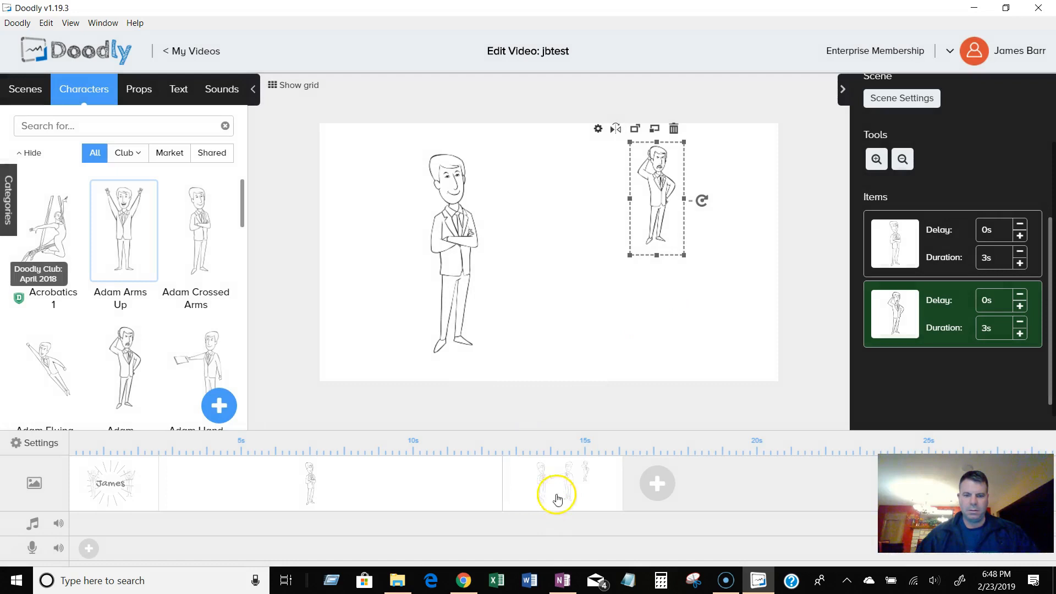
Review the animation settings of both characters in the second scene.
click(447, 256)
right_click(447, 254)
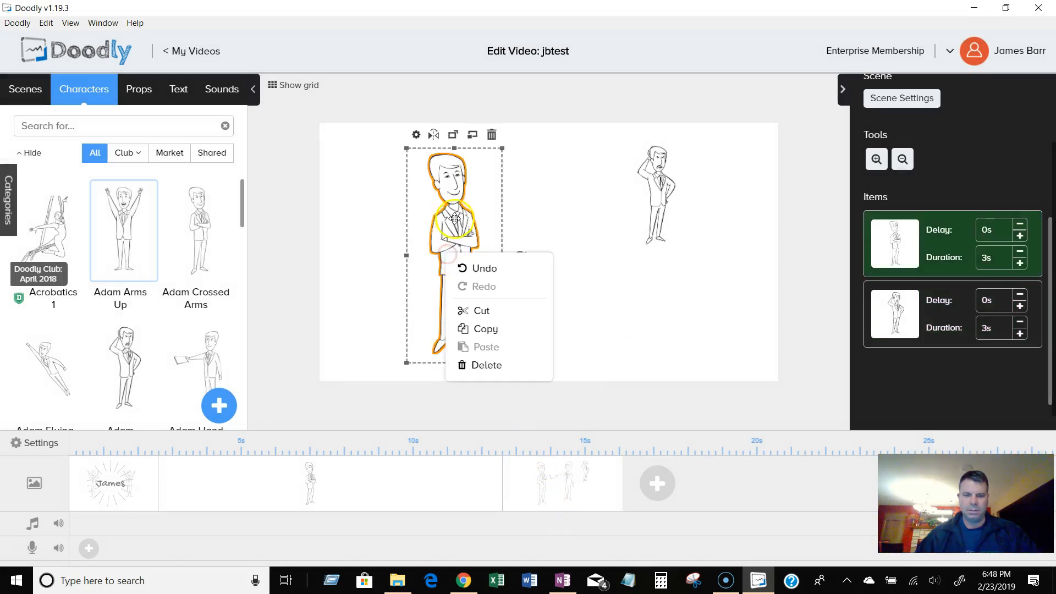
click(416, 135)
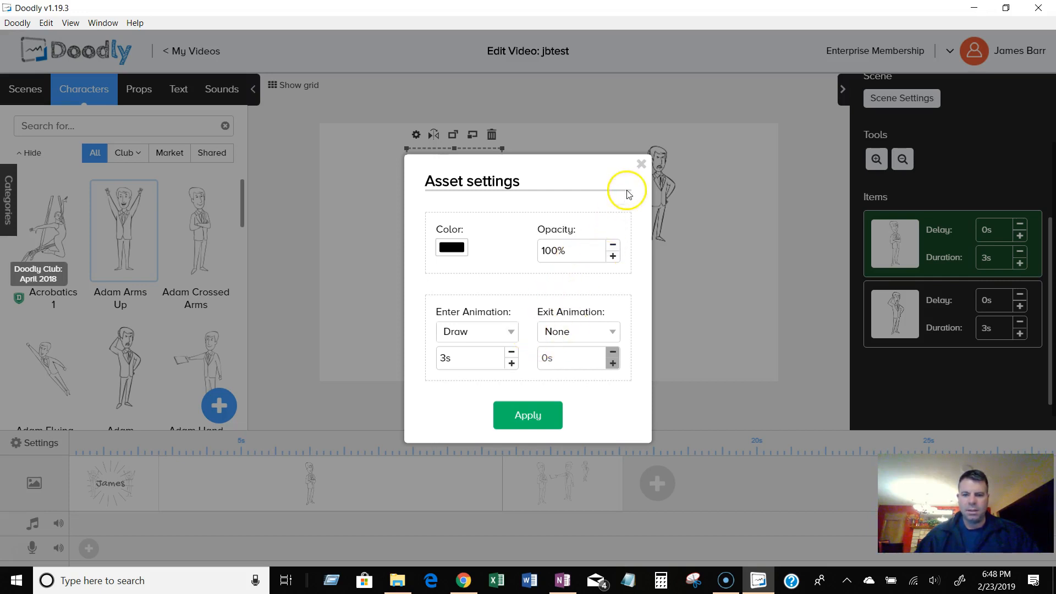
click(525, 416)
click(654, 186)
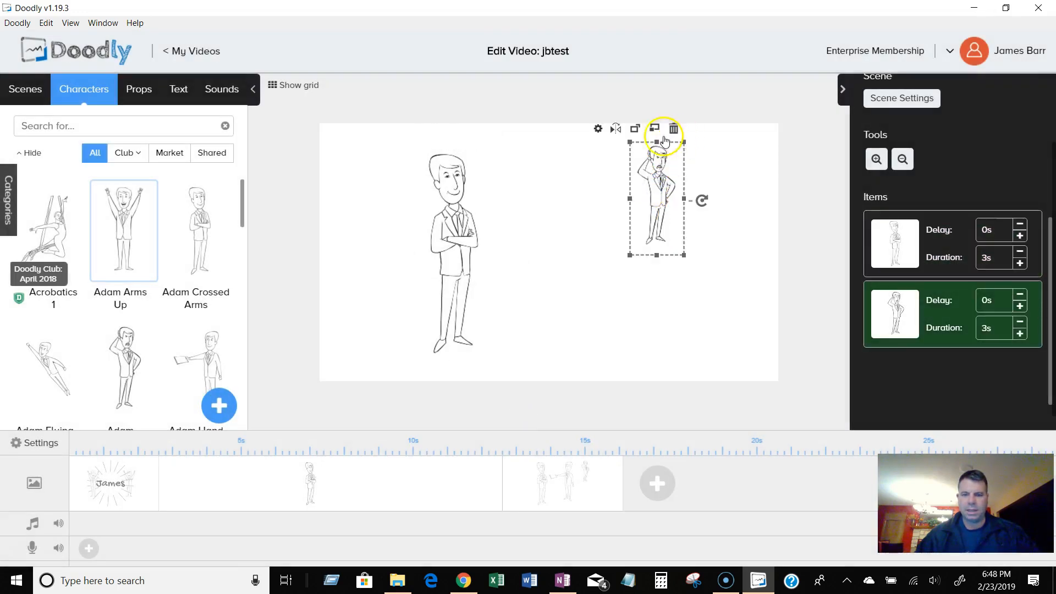
click(598, 128)
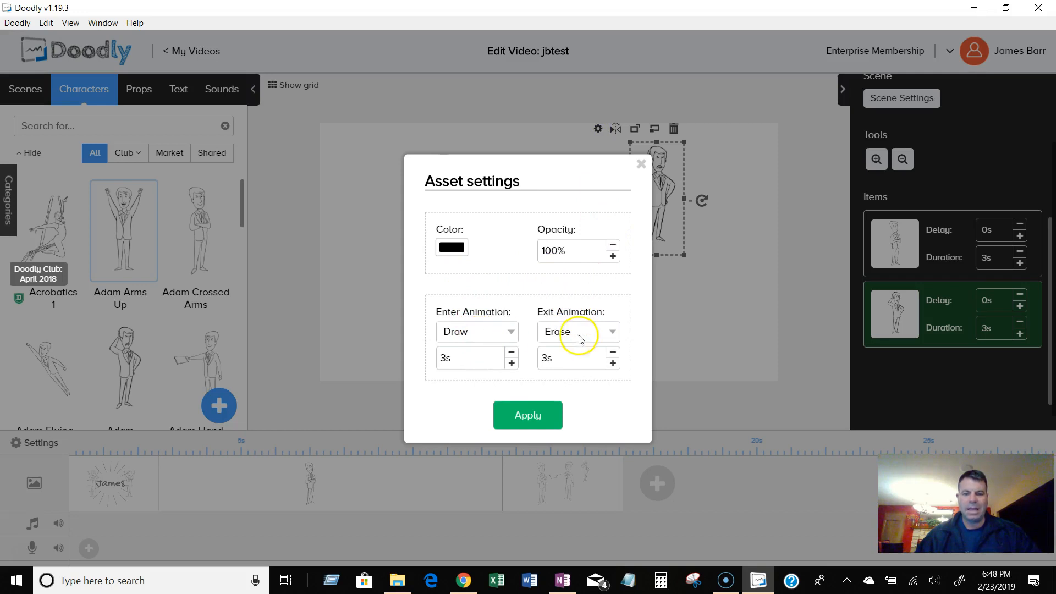
click(533, 416)
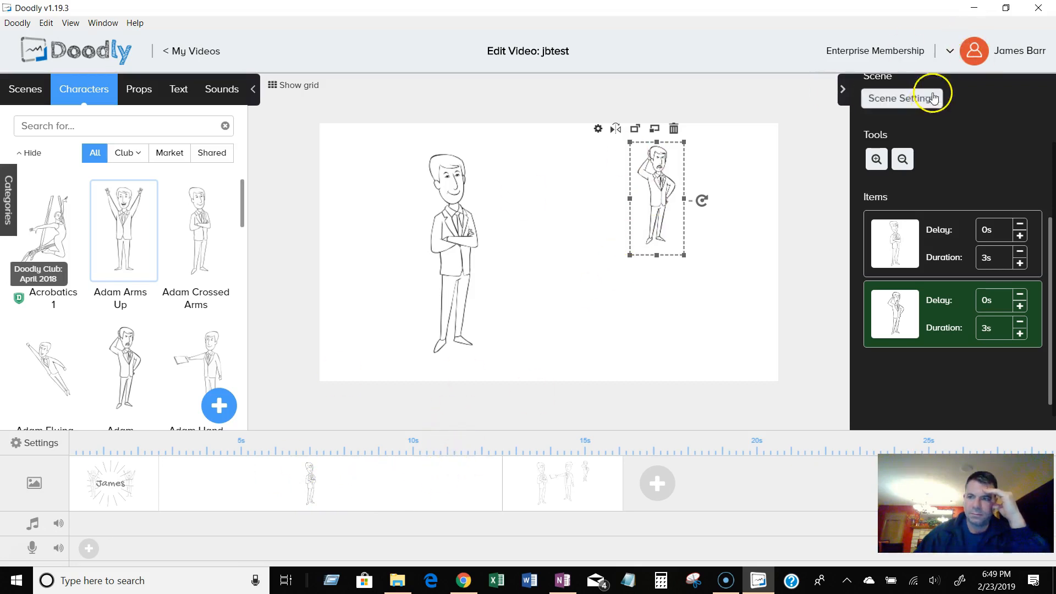
Preview the video and close the preview.
scroll(951, 121, up, 3)
click(942, 120)
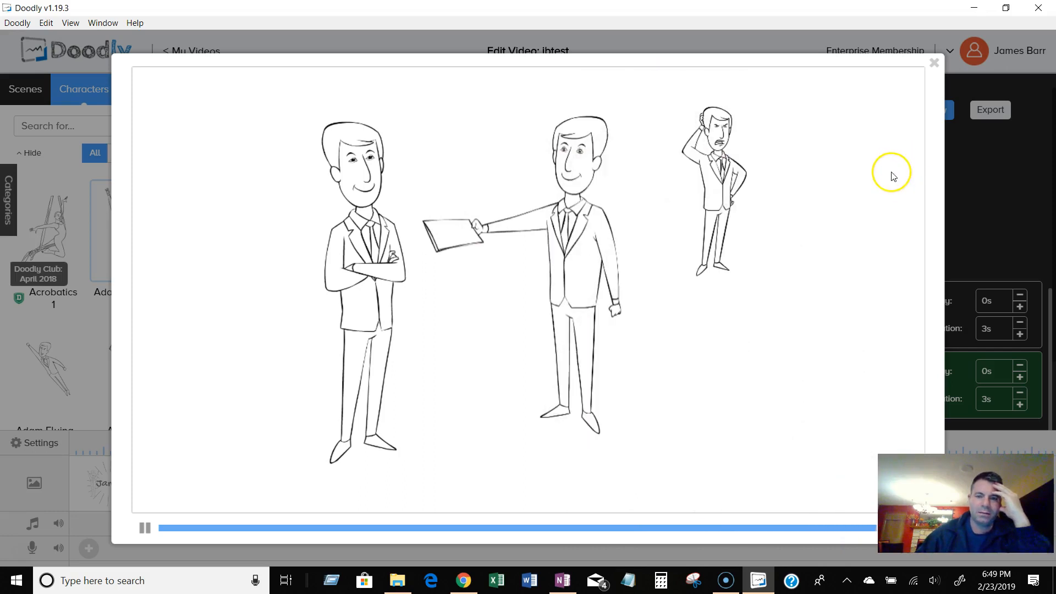
click(934, 63)
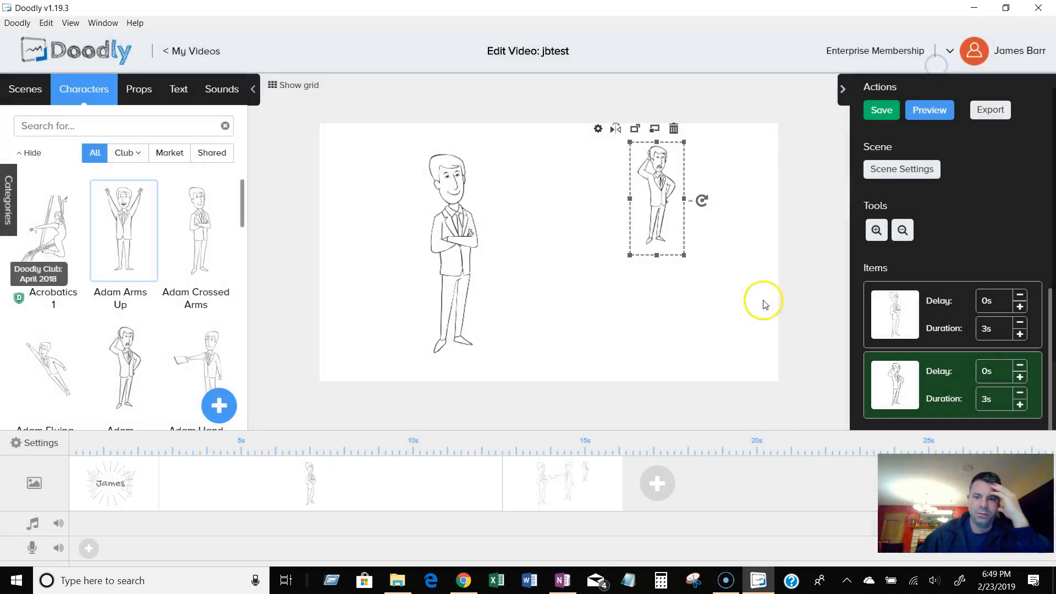
Delete the third scene.
click(587, 500)
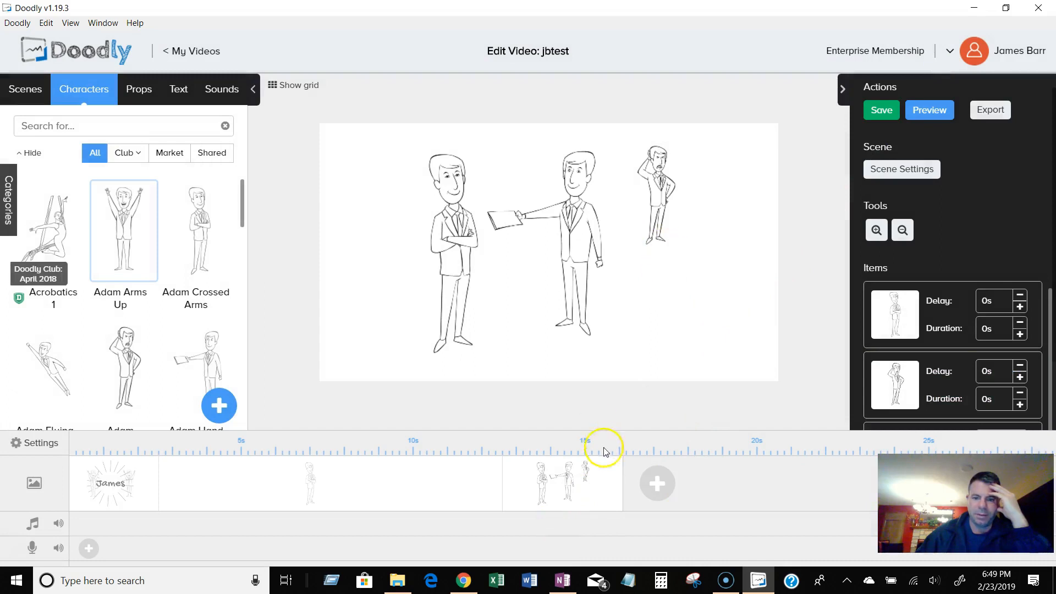
right_click(595, 498)
click(638, 541)
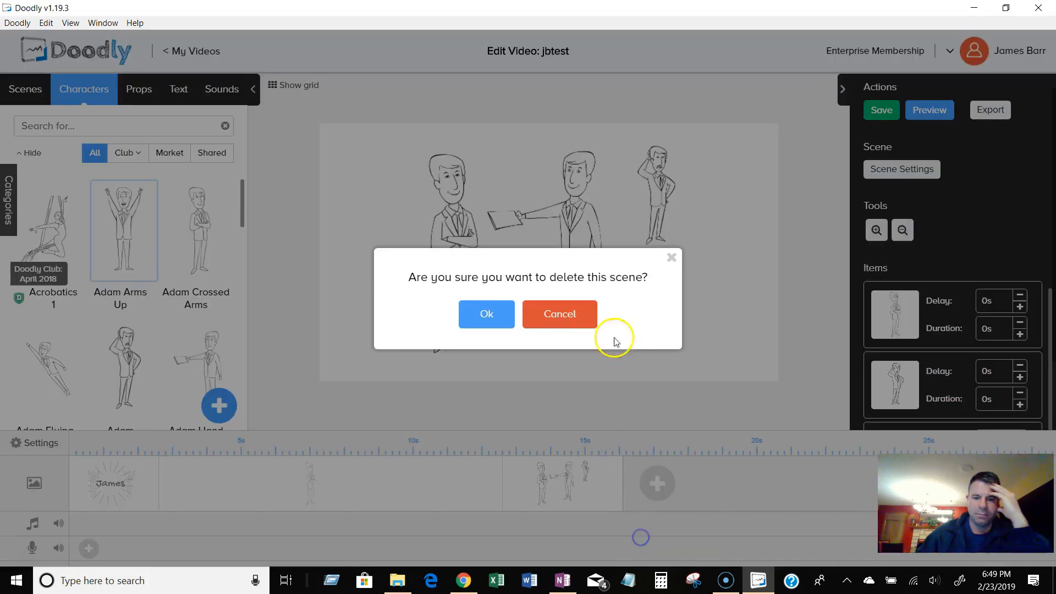
click(496, 311)
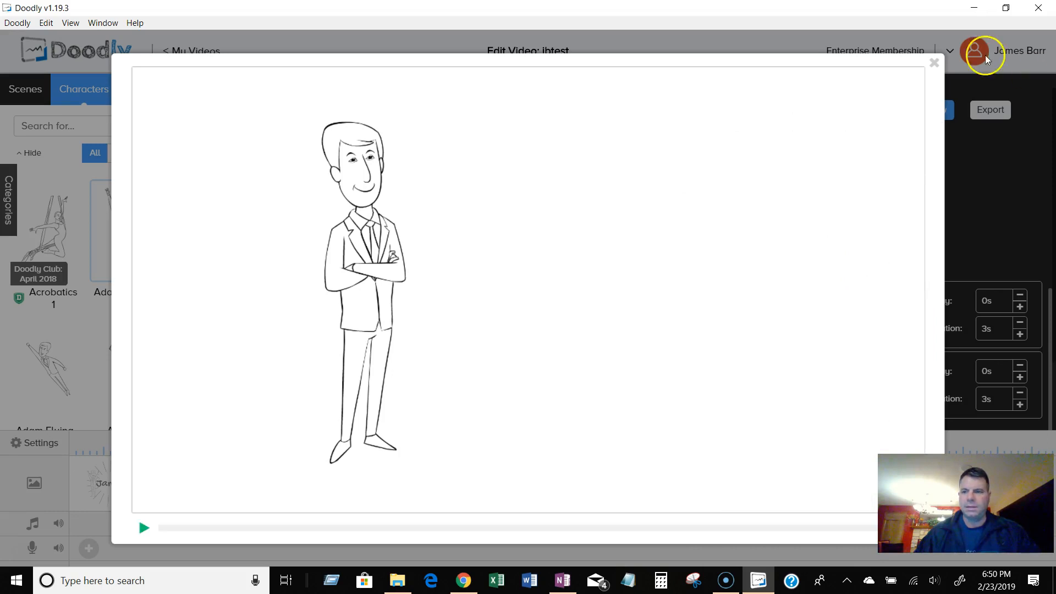
Duplicate the second scene and stretch the new third scene on the timeline.
click(934, 63)
right_click(384, 481)
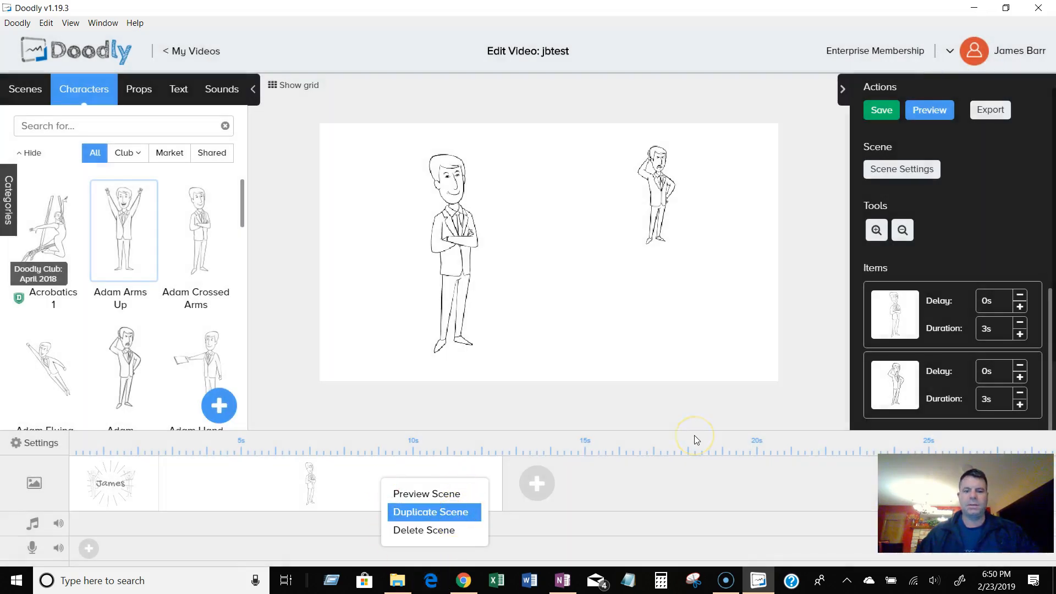
click(446, 514)
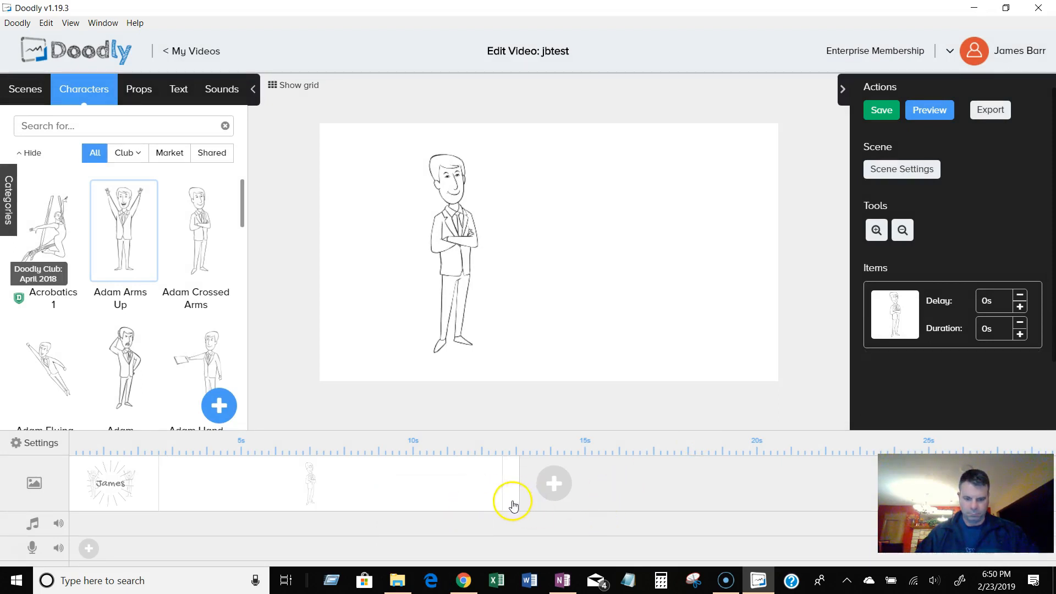
click(512, 483)
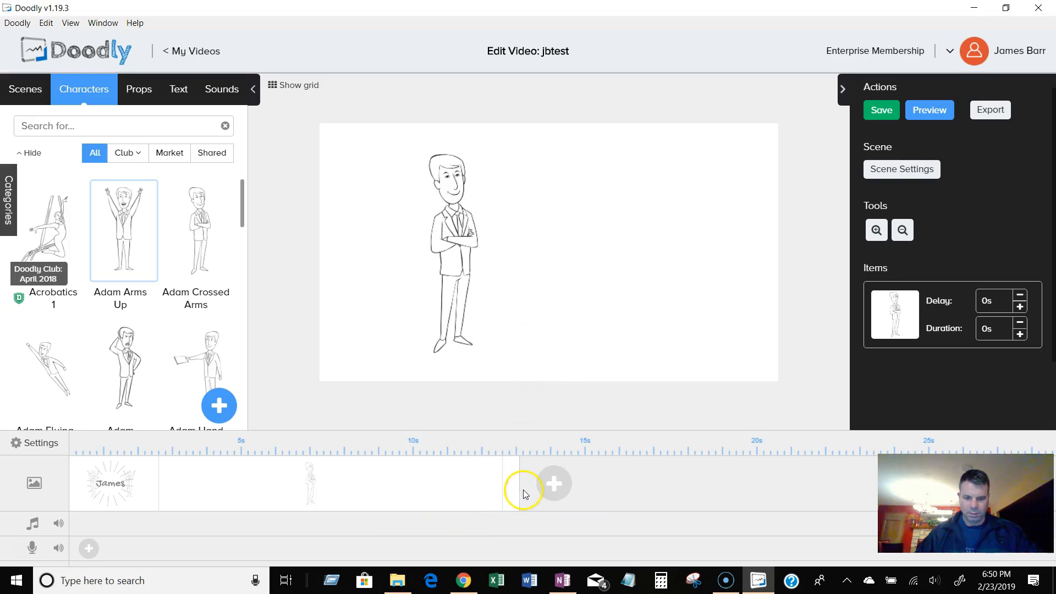
drag(520, 488, 613, 487)
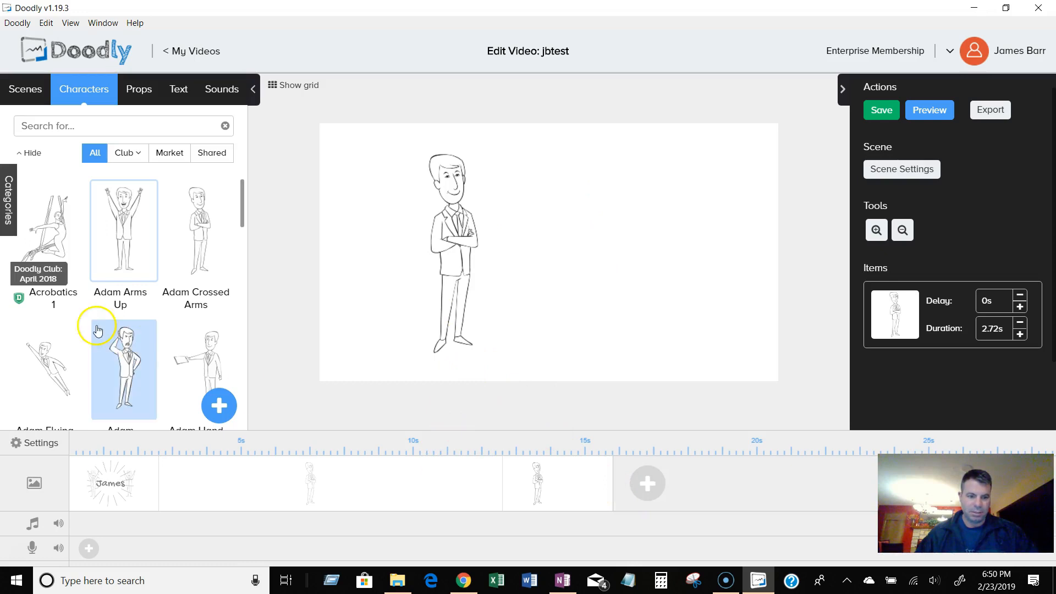
Add the Adam Hand character to the third scene, enlarging it beside the crossed-arms man.
mouse_move(201, 362)
mouse_down()
mouse_move(589, 242)
mouse_move(552, 226)
mouse_move(549, 238)
mouse_up()
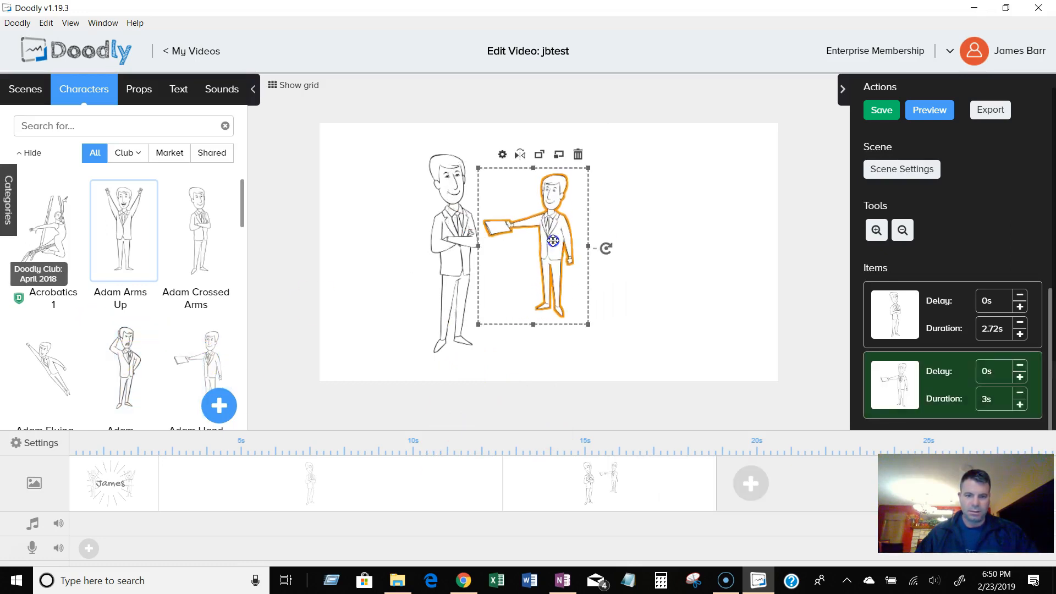
drag(584, 323, 620, 370)
drag(583, 293, 590, 272)
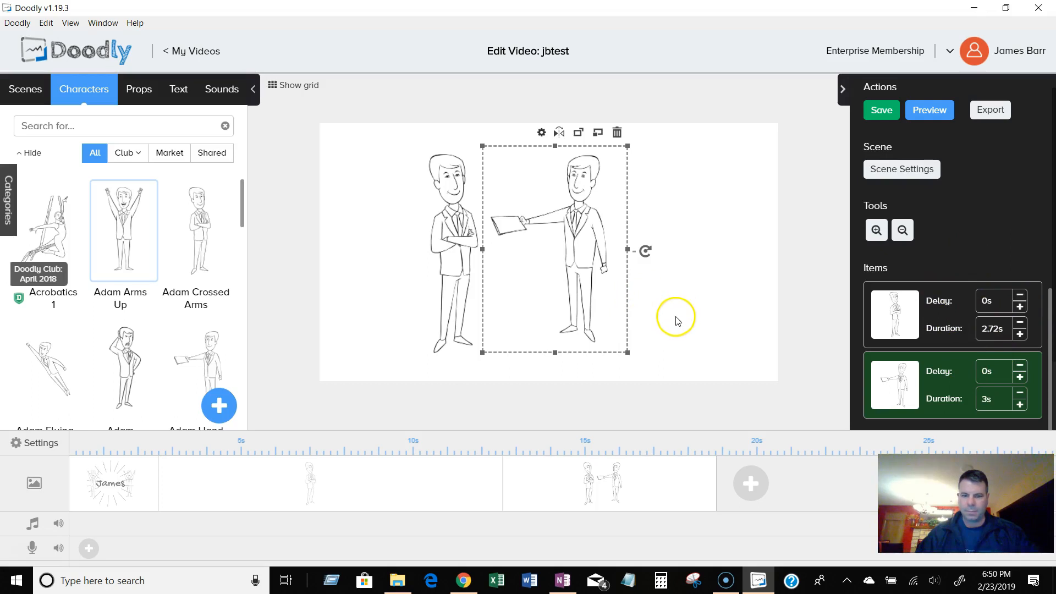
Set the crossed-arms character's enter animation to None in the third scene.
click(875, 322)
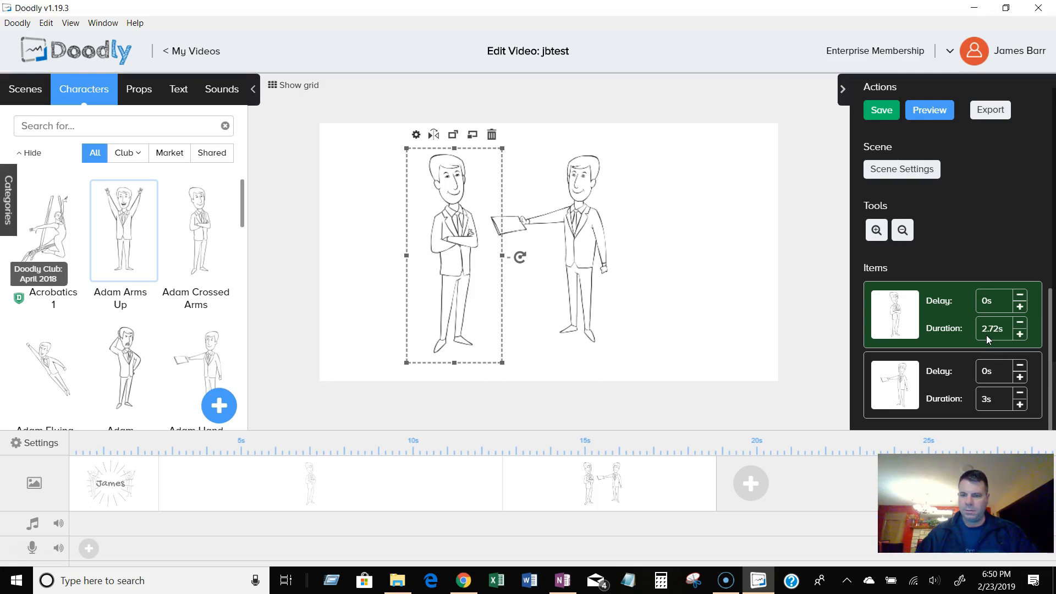
click(416, 134)
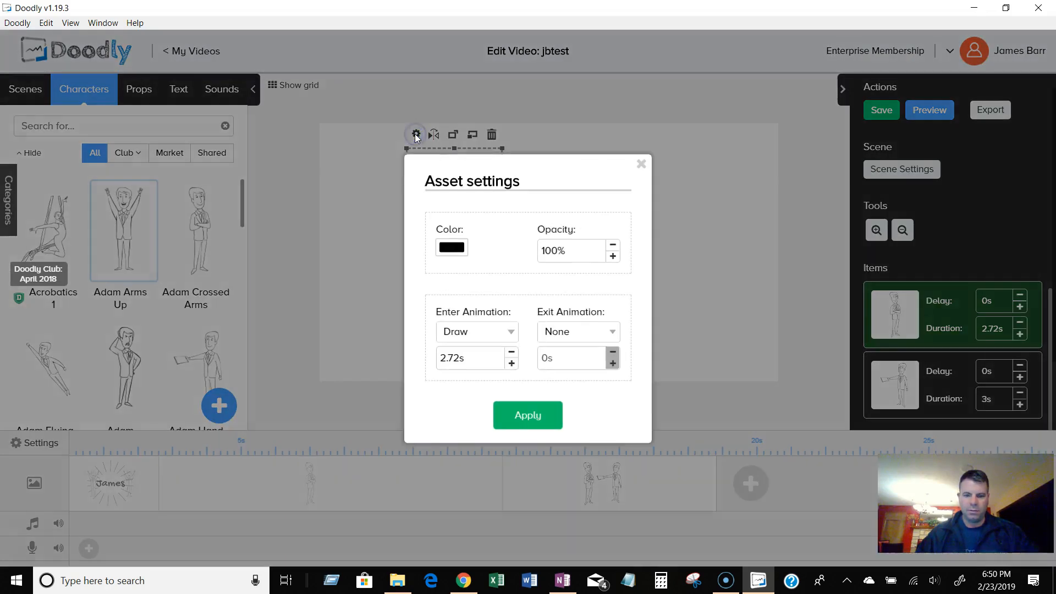
click(641, 164)
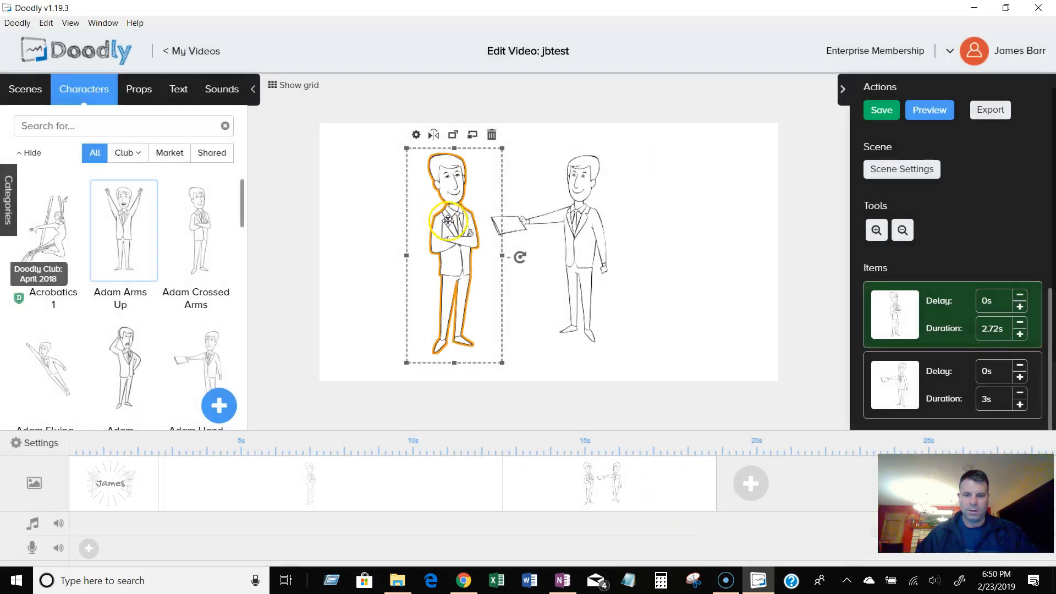
click(416, 134)
click(478, 332)
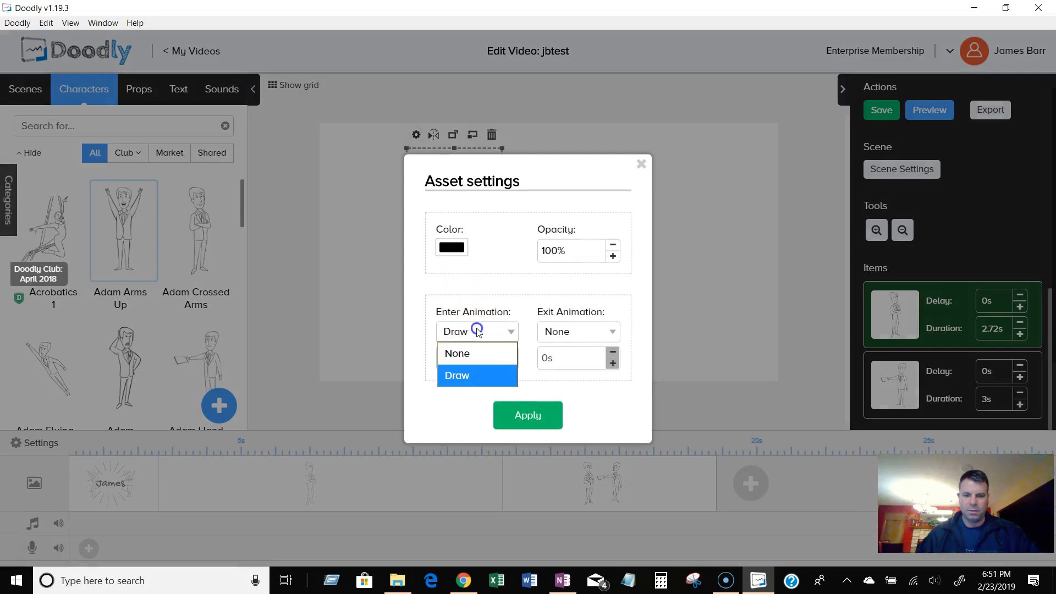
click(471, 355)
click(515, 420)
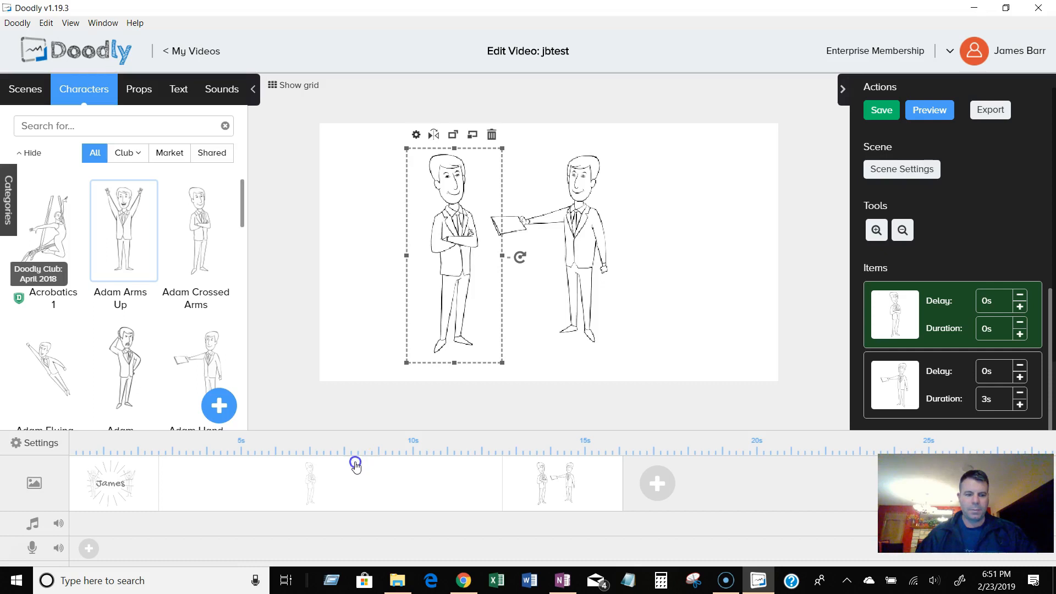
Shorten the James scene on the timeline and preview the video.
click(144, 480)
drag(159, 481, 116, 481)
click(930, 109)
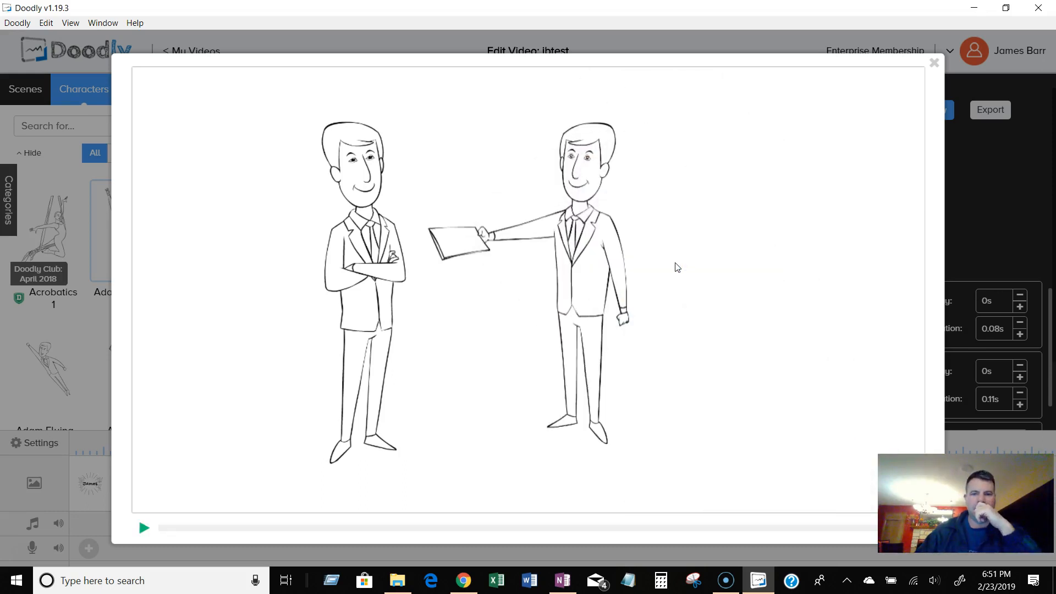
click(934, 65)
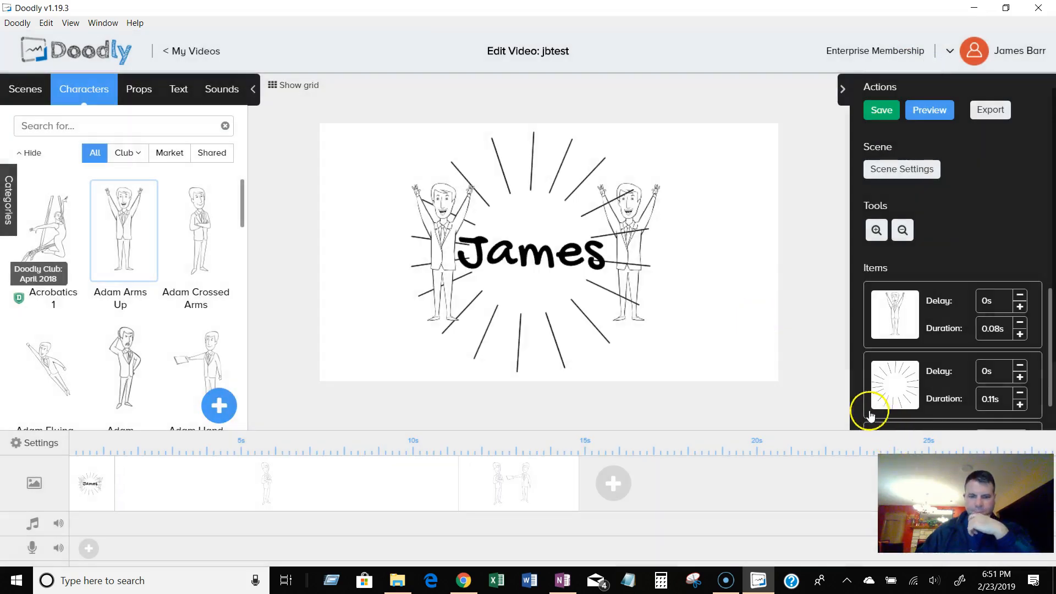
Shorten the second and third scenes on the timeline and preview the video.
drag(458, 486, 218, 491)
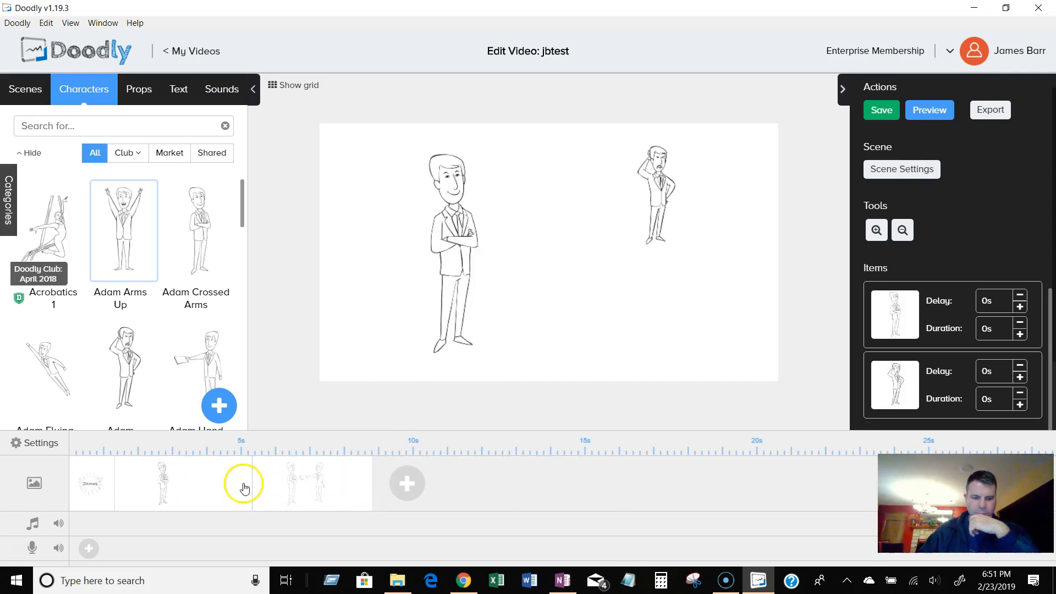
drag(373, 484, 329, 485)
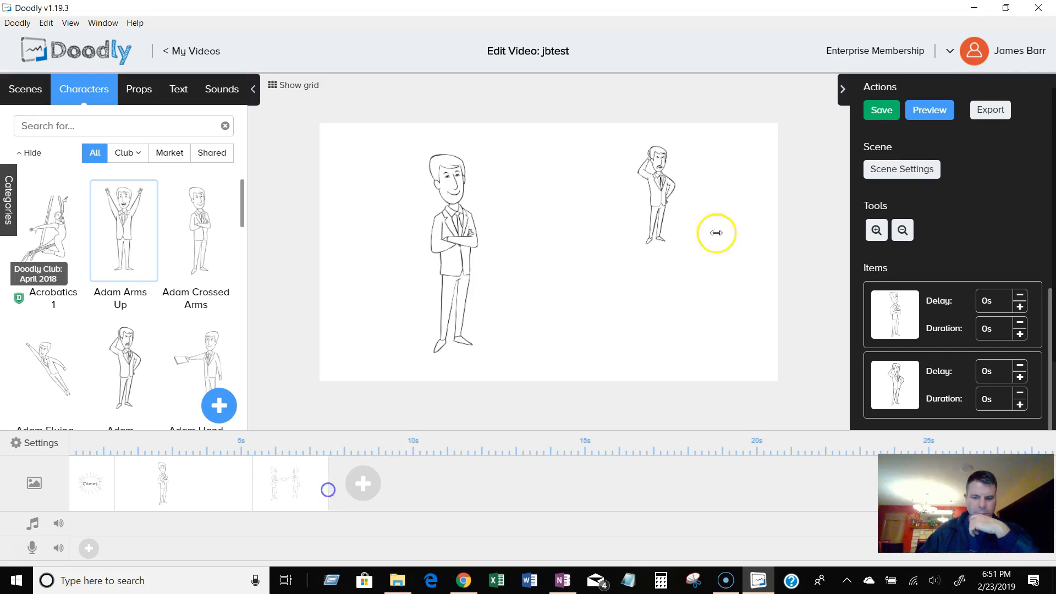
click(940, 110)
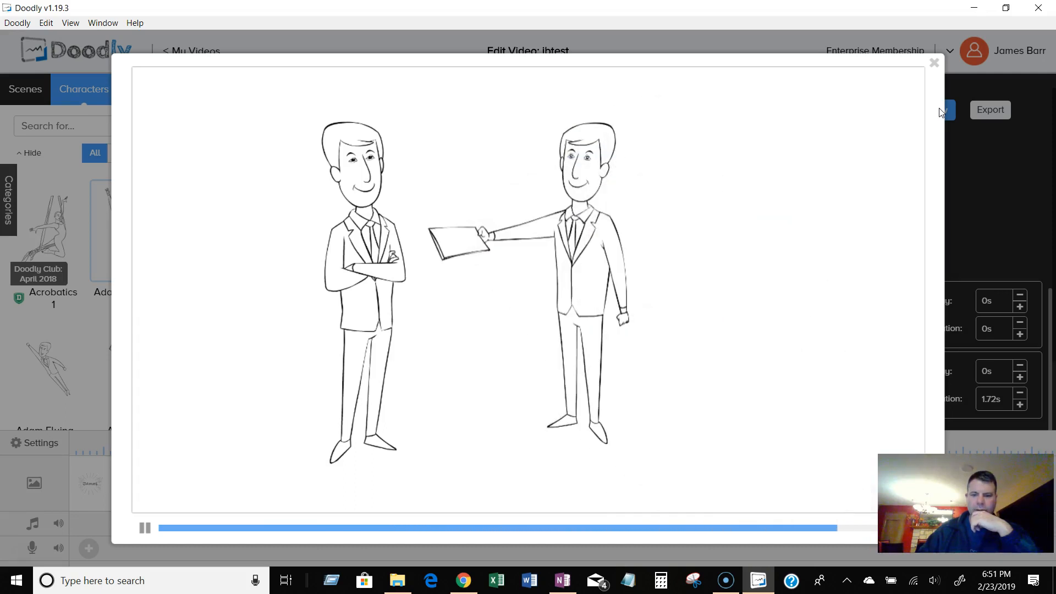
click(934, 62)
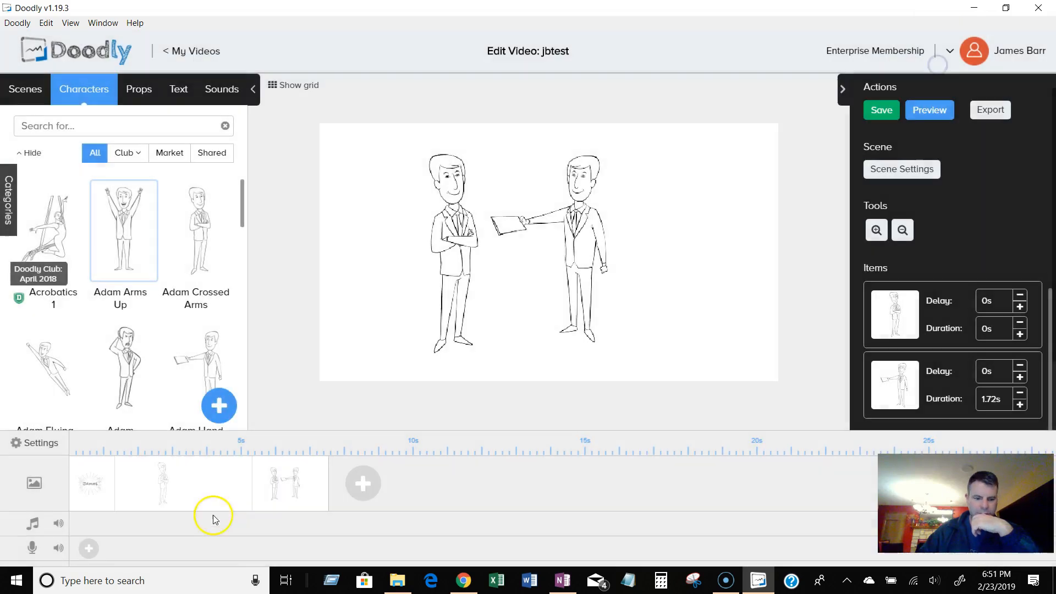
Set the crossed-arms man's enter animation duration in the second scene to 2.5s.
click(185, 490)
click(467, 278)
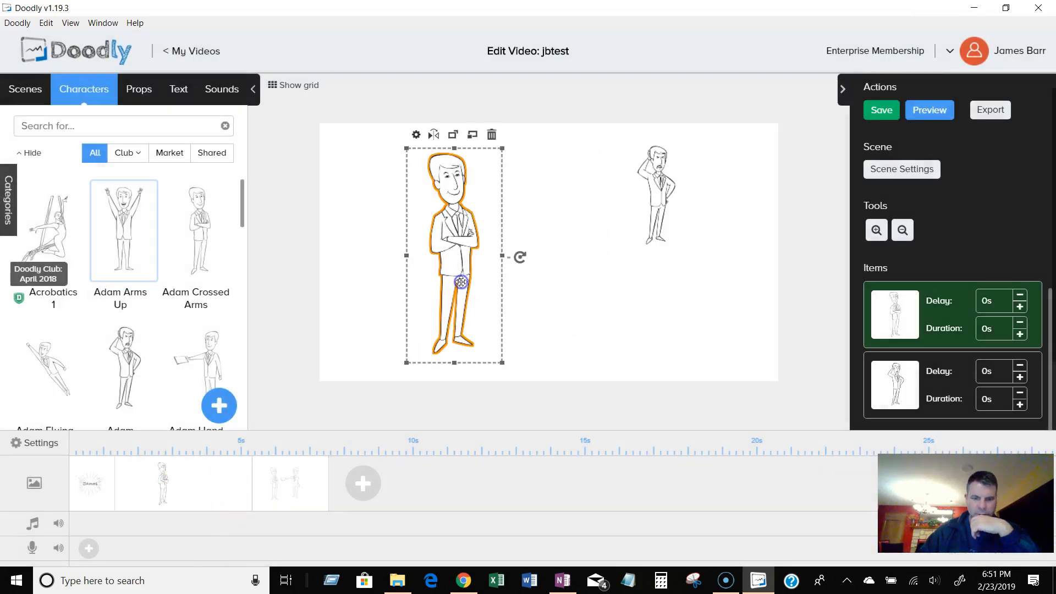
click(417, 135)
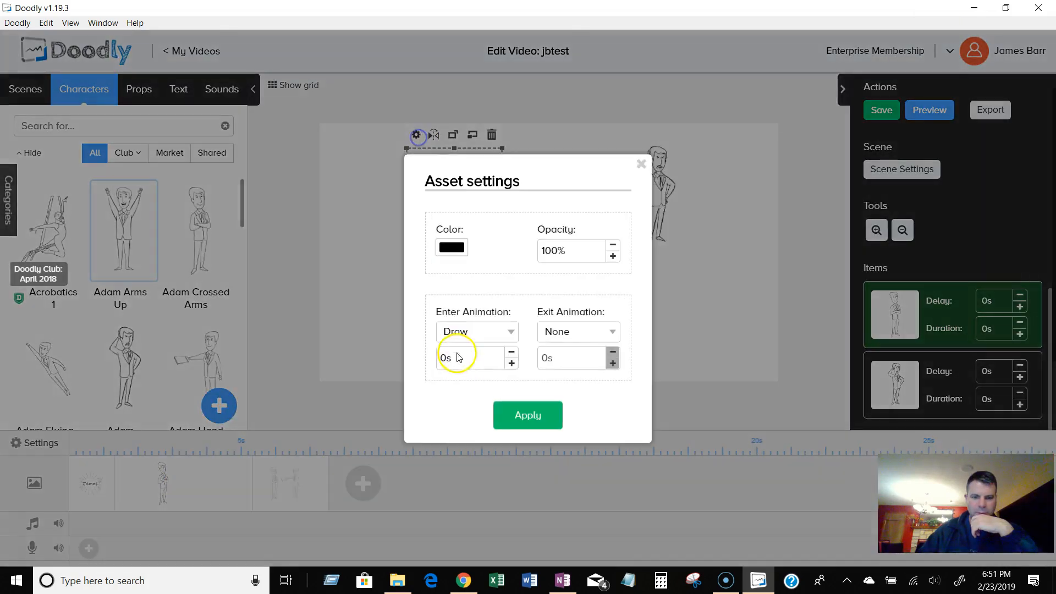
double_click(511, 363)
double_click(511, 364)
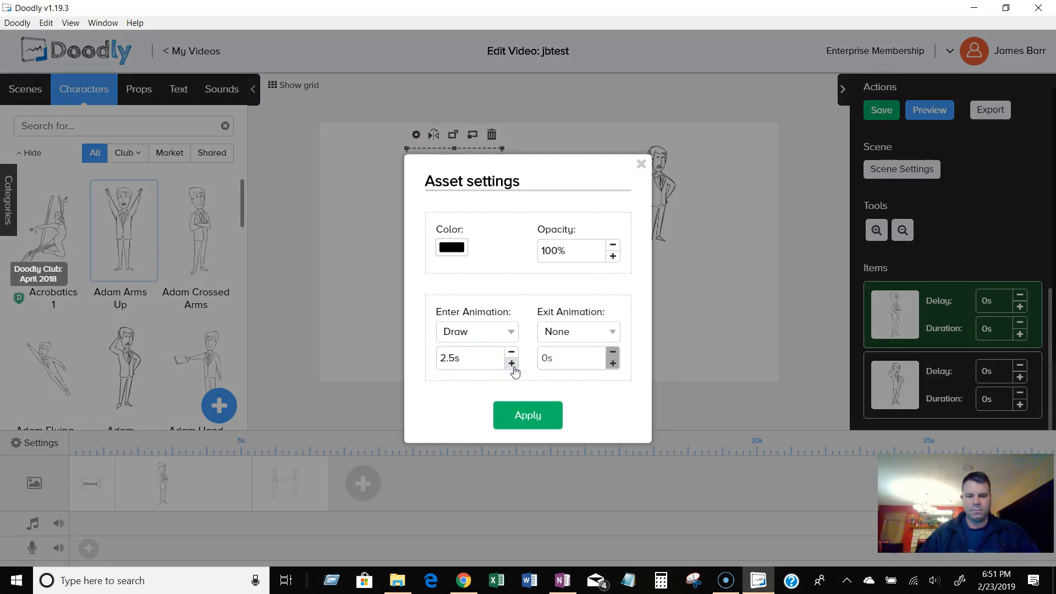
click(536, 424)
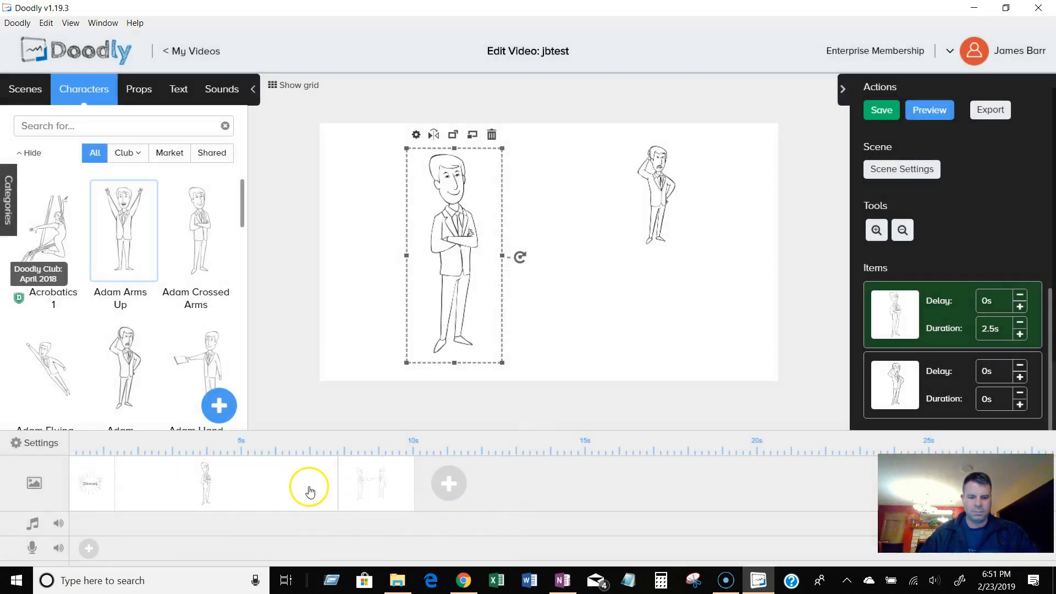
Set the second scene's extra time at the end to 0.
click(908, 172)
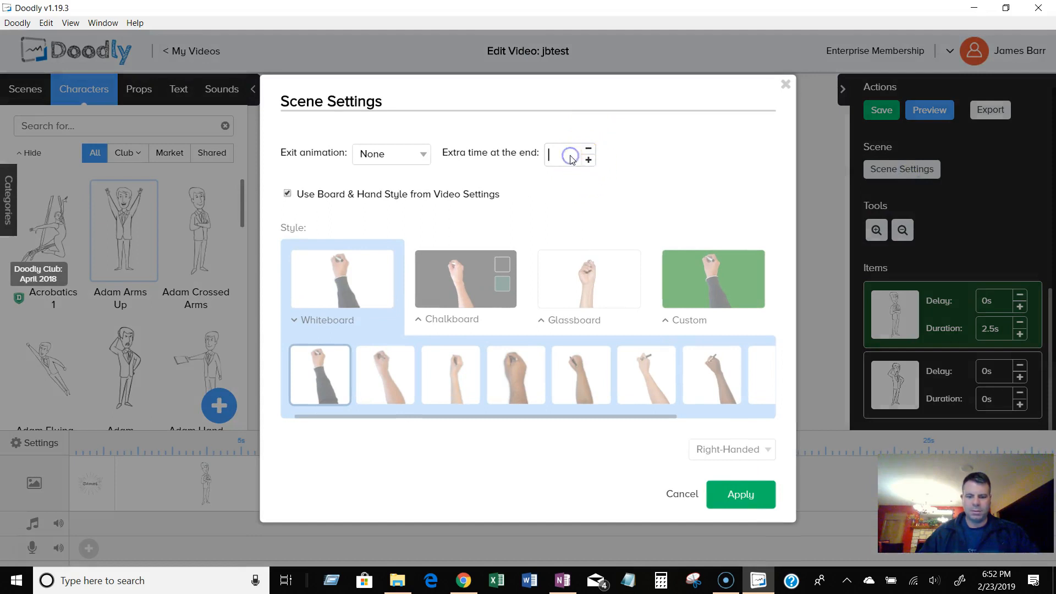
text(0)
click(736, 493)
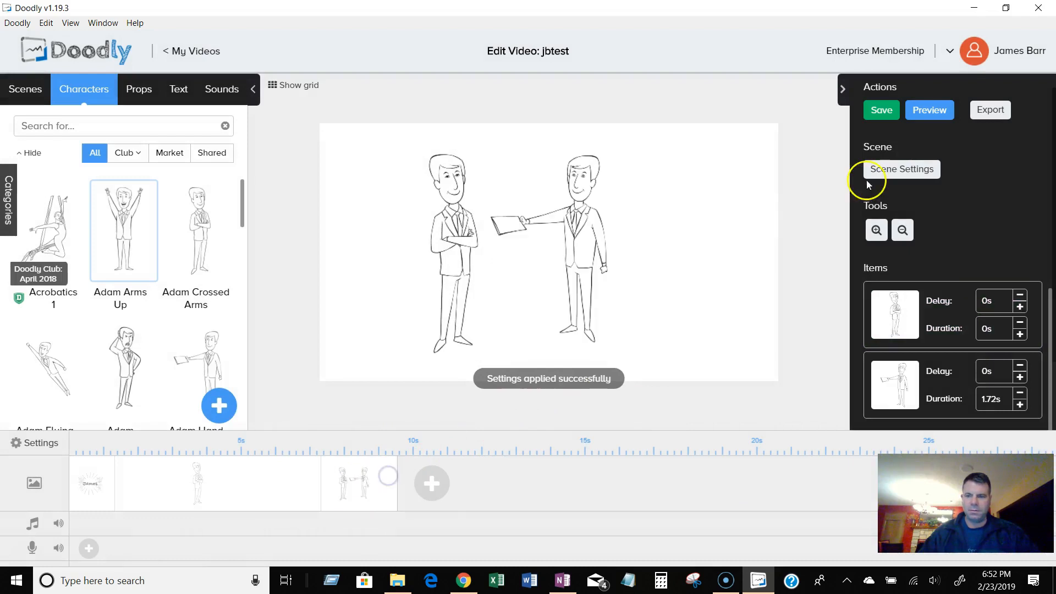
Review the third scene's settings and preview the video.
click(907, 175)
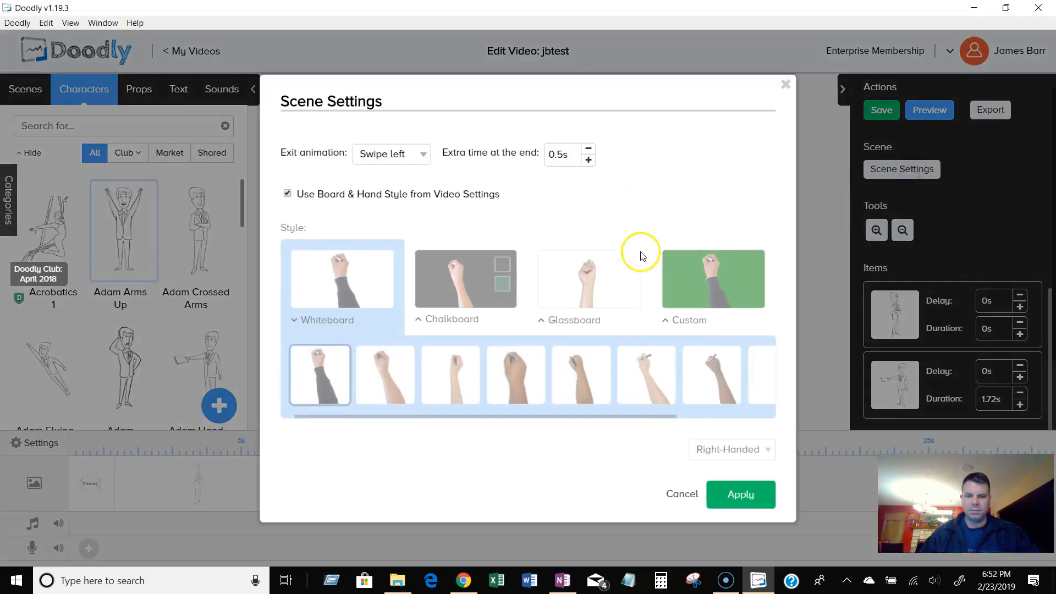
click(721, 504)
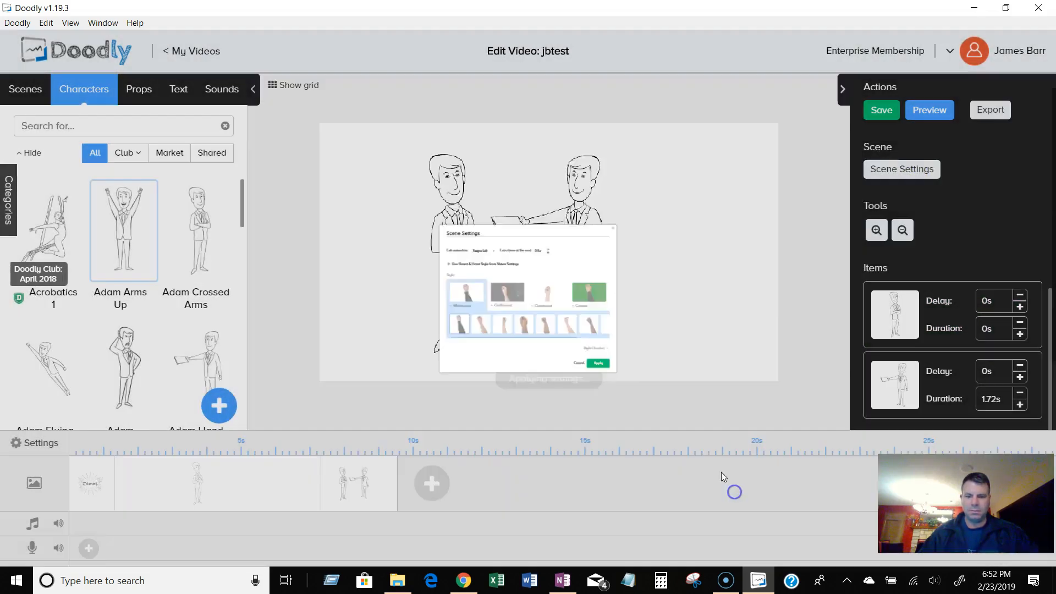
click(933, 113)
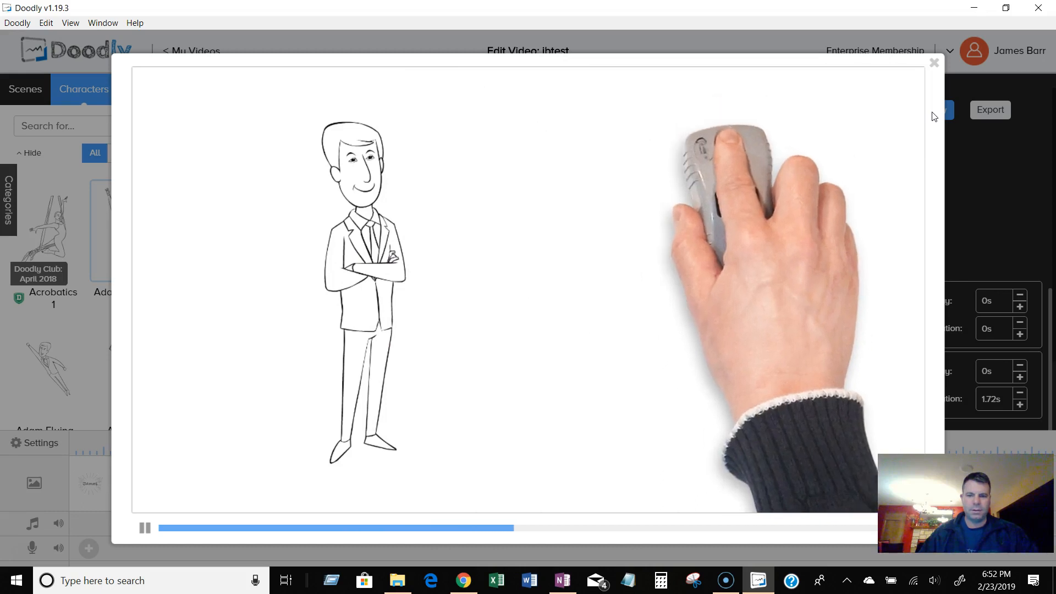
click(935, 65)
Set the durations of both characters in the second scene to 2s.
click(228, 478)
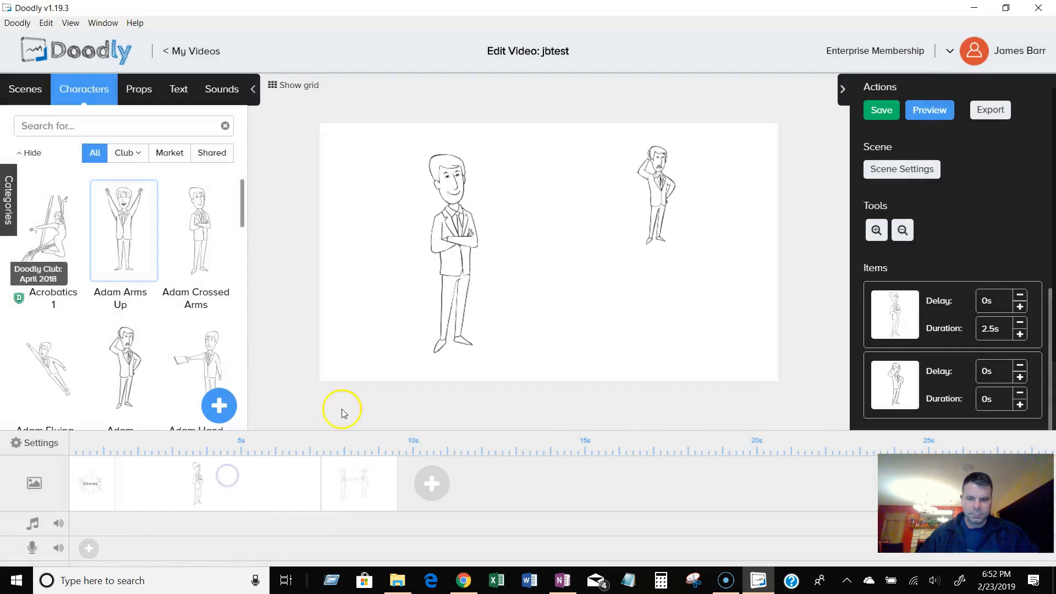
click(655, 195)
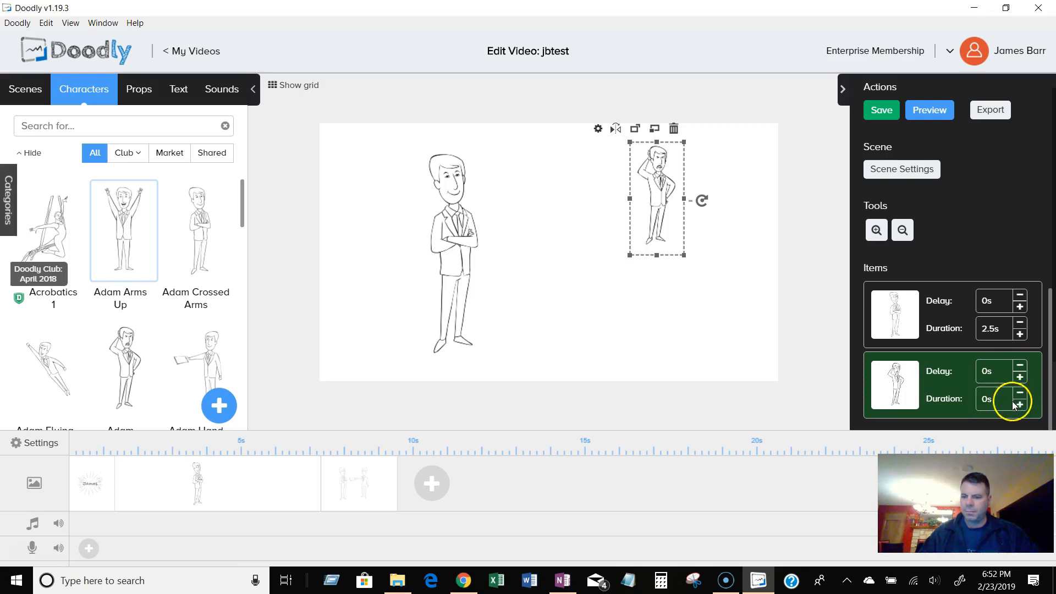
text(3)
key(BackSpace)
text(2)
key(Return)
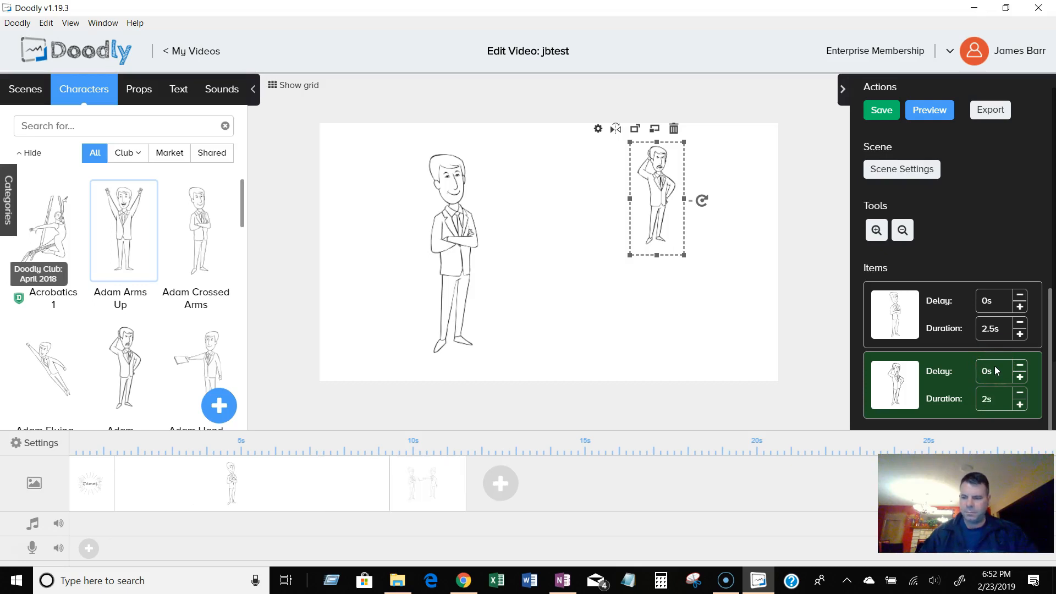
click(1002, 332)
key(Return)
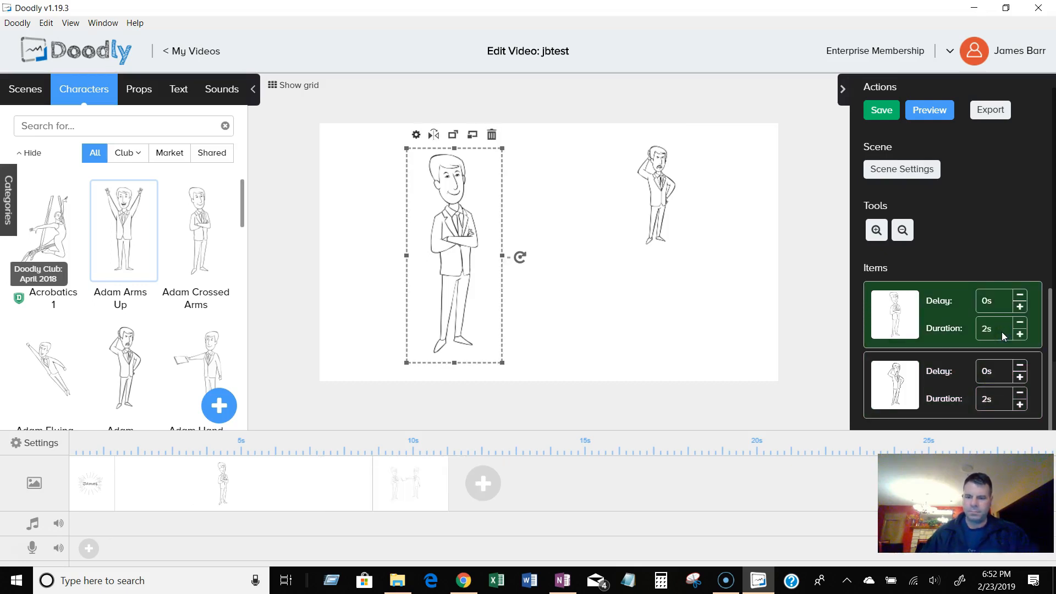
Preview the video from the first scene and save it.
click(95, 488)
click(928, 113)
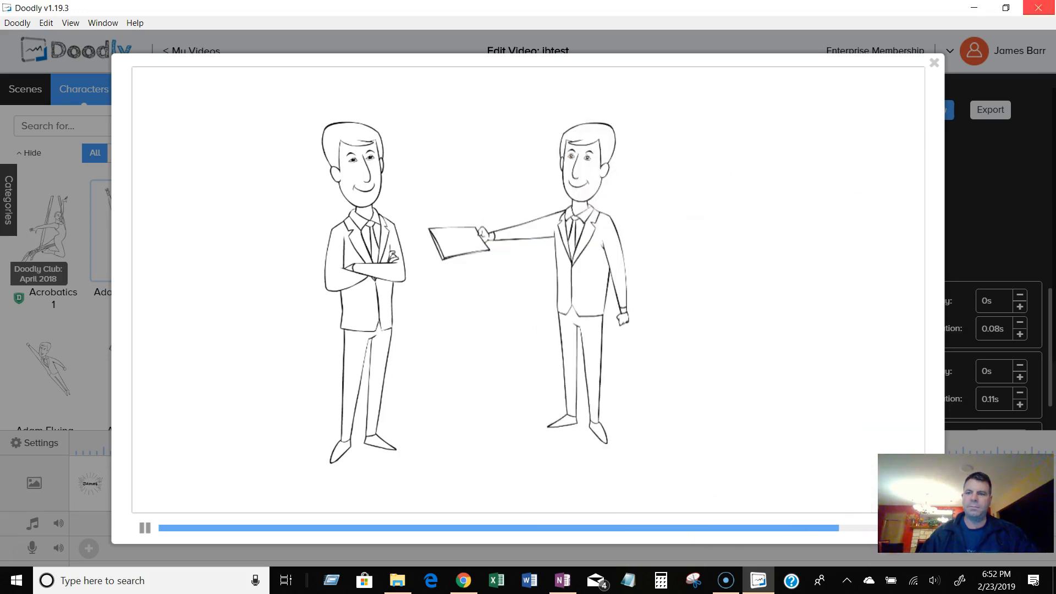
click(936, 66)
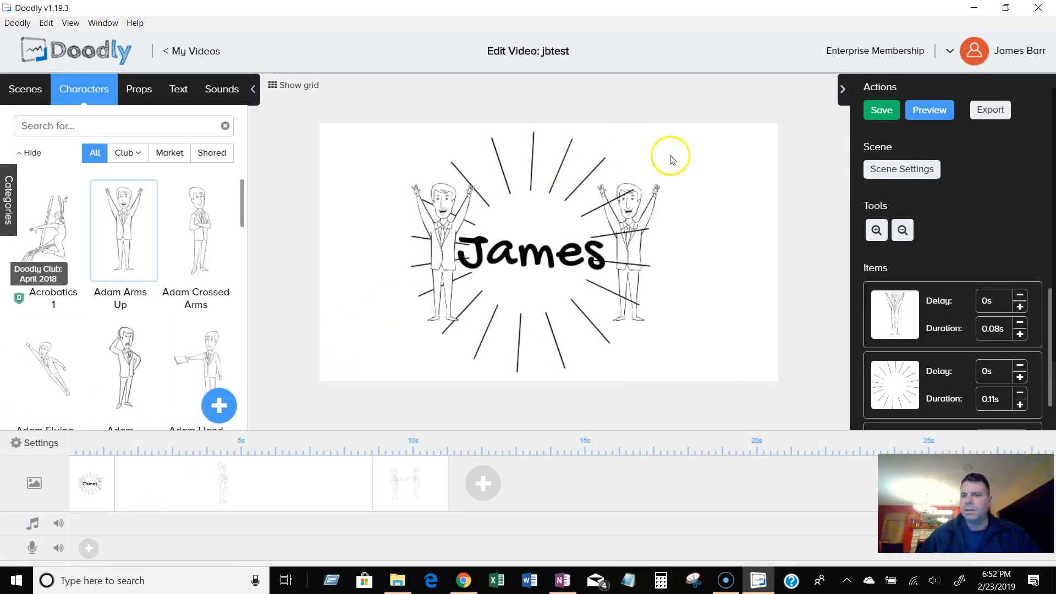
click(883, 112)
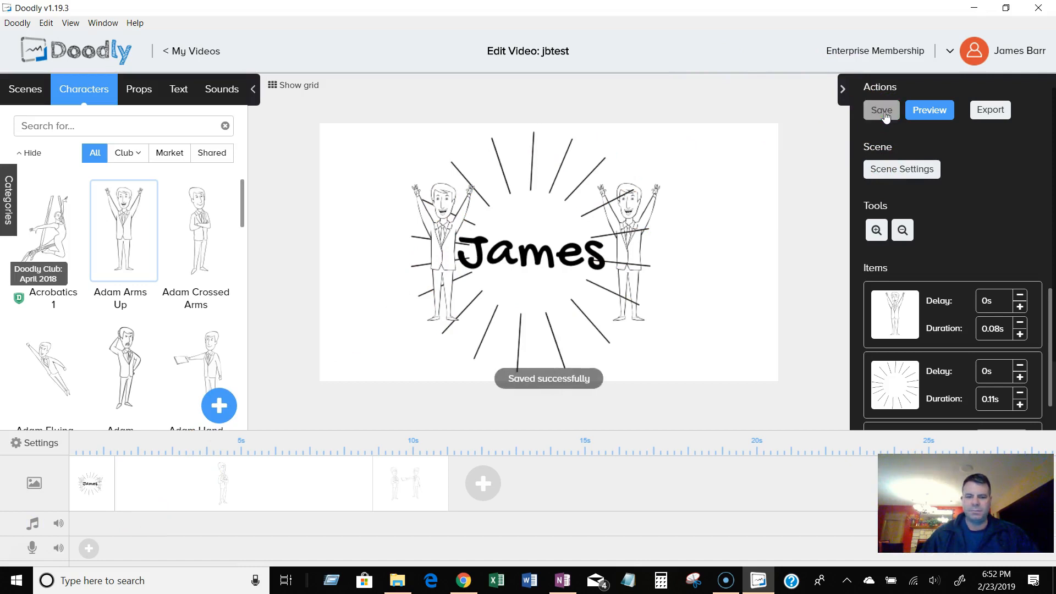
Reopen the jbtest video from My Videos and select its third scene.
click(174, 54)
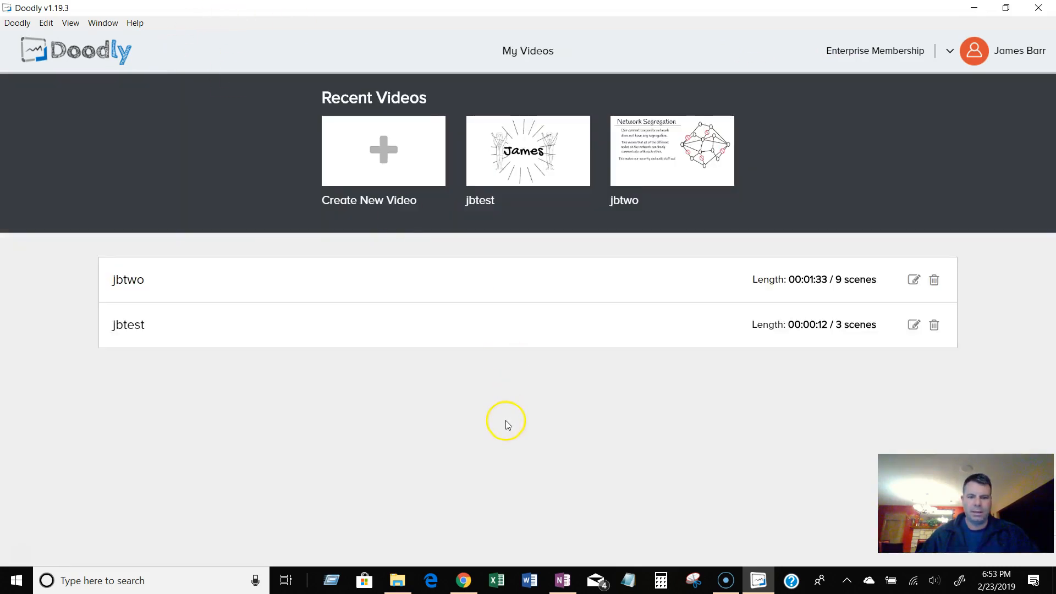
click(507, 142)
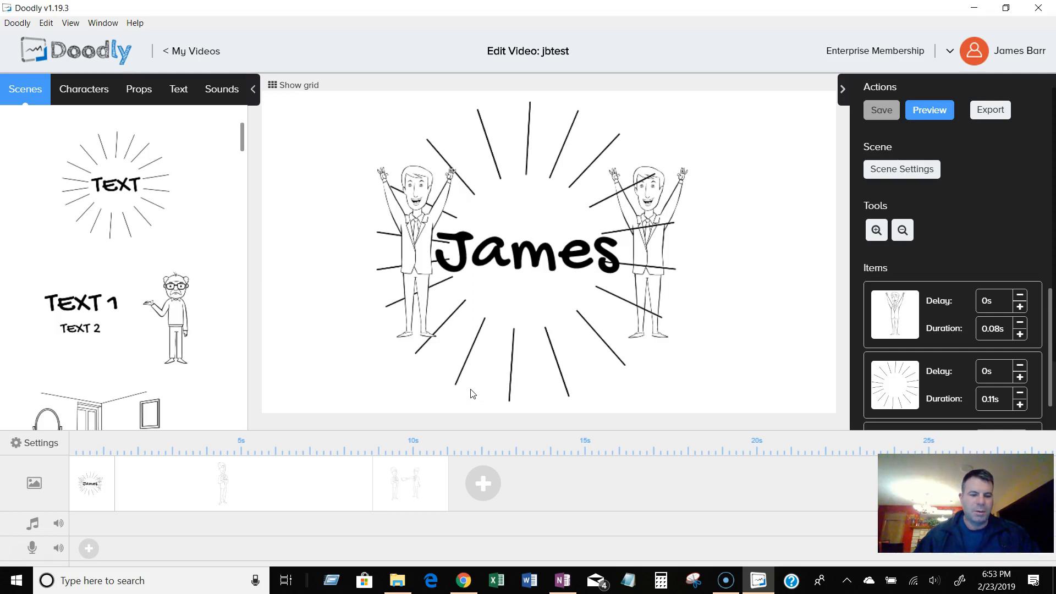
click(404, 498)
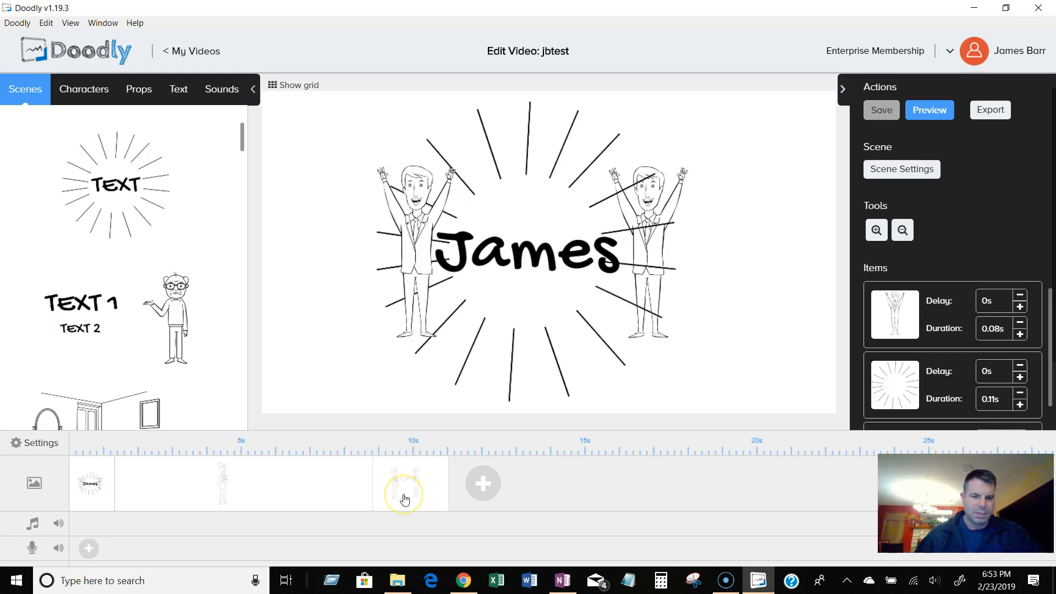
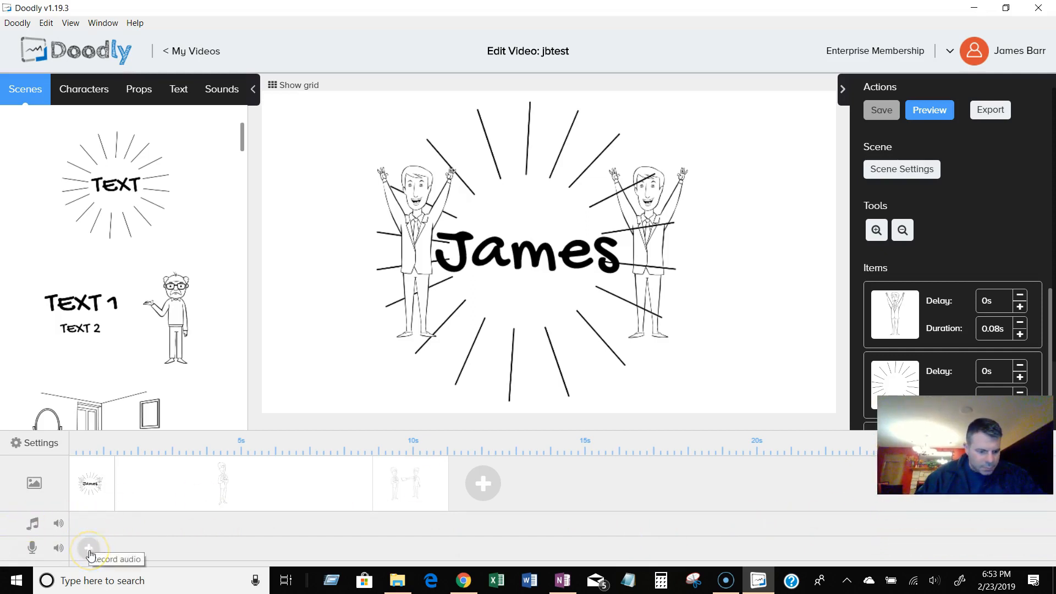
Browse the Sounds library and play previews of several music tracks.
click(44, 552)
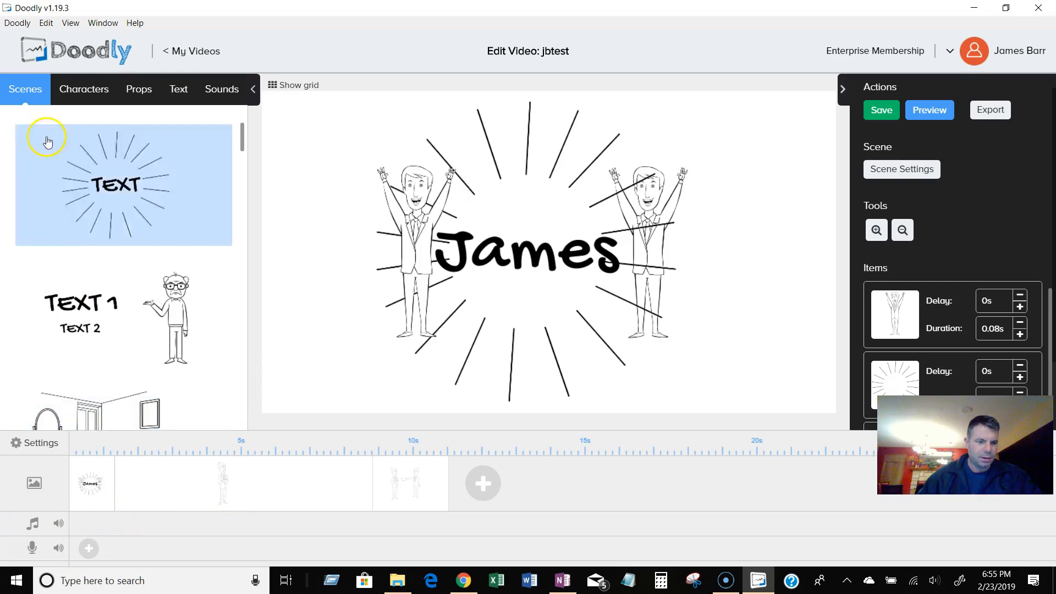
click(224, 93)
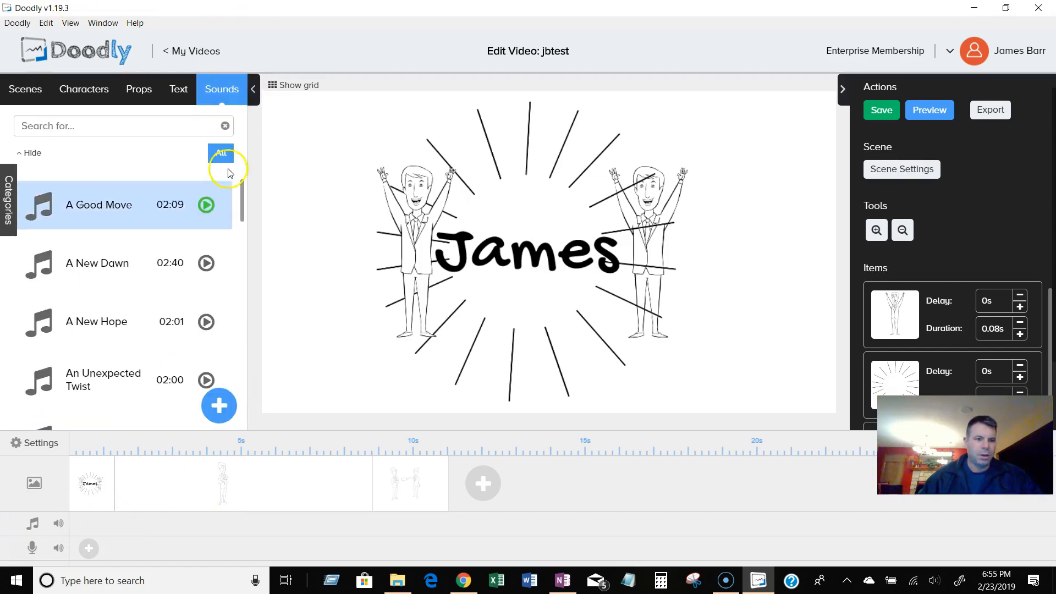
click(206, 206)
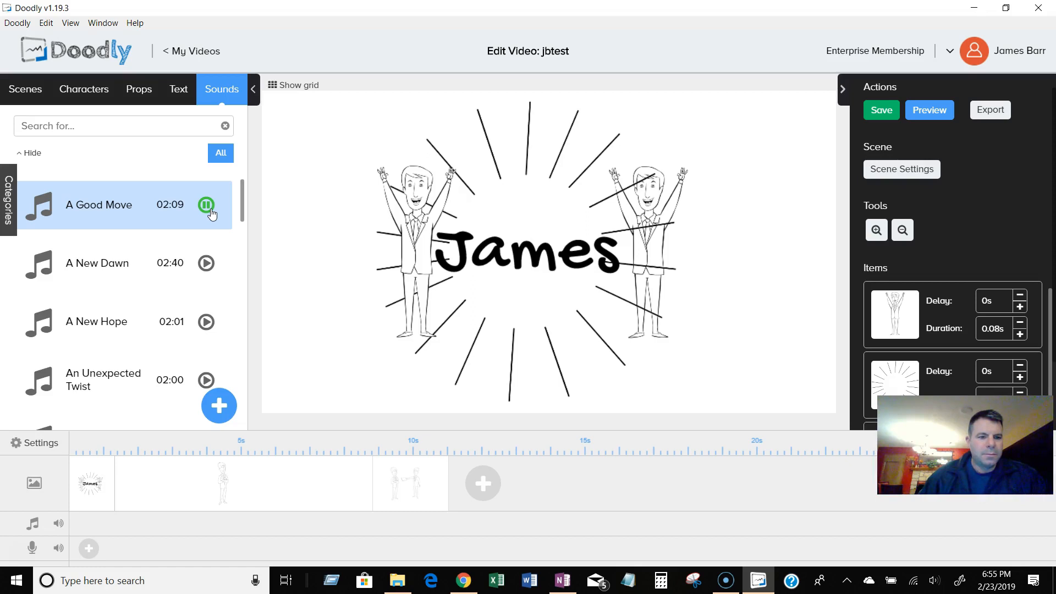
click(207, 261)
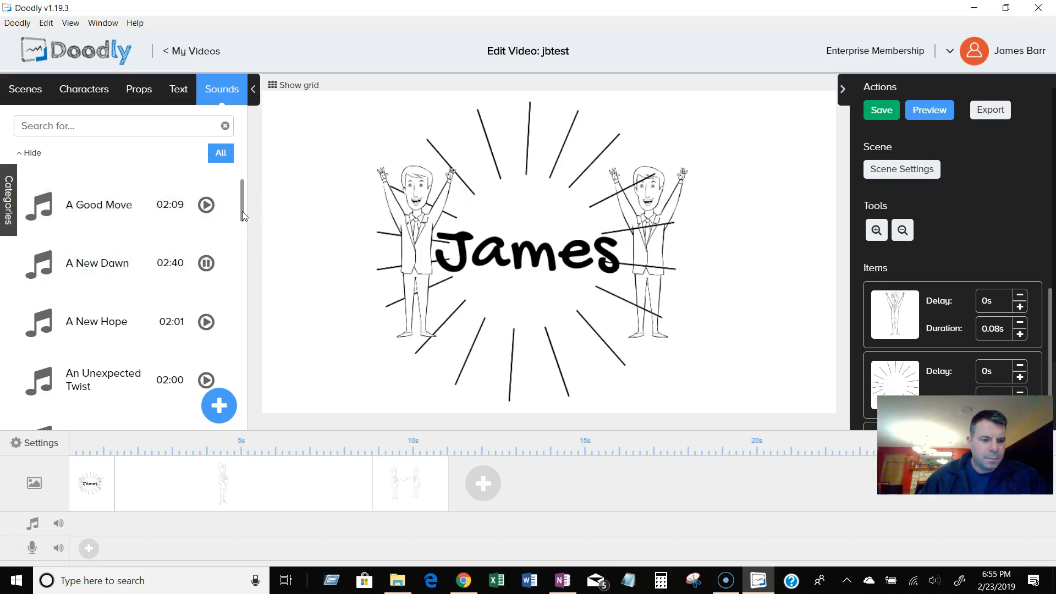
click(207, 262)
click(207, 321)
click(207, 321)
click(207, 379)
click(246, 237)
drag(239, 208, 240, 253)
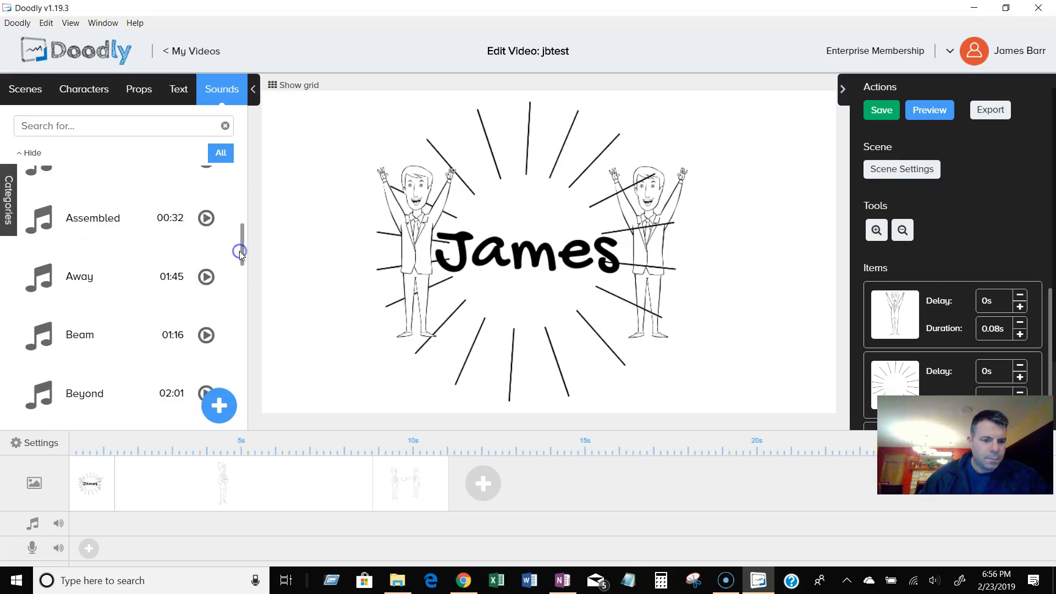
click(206, 219)
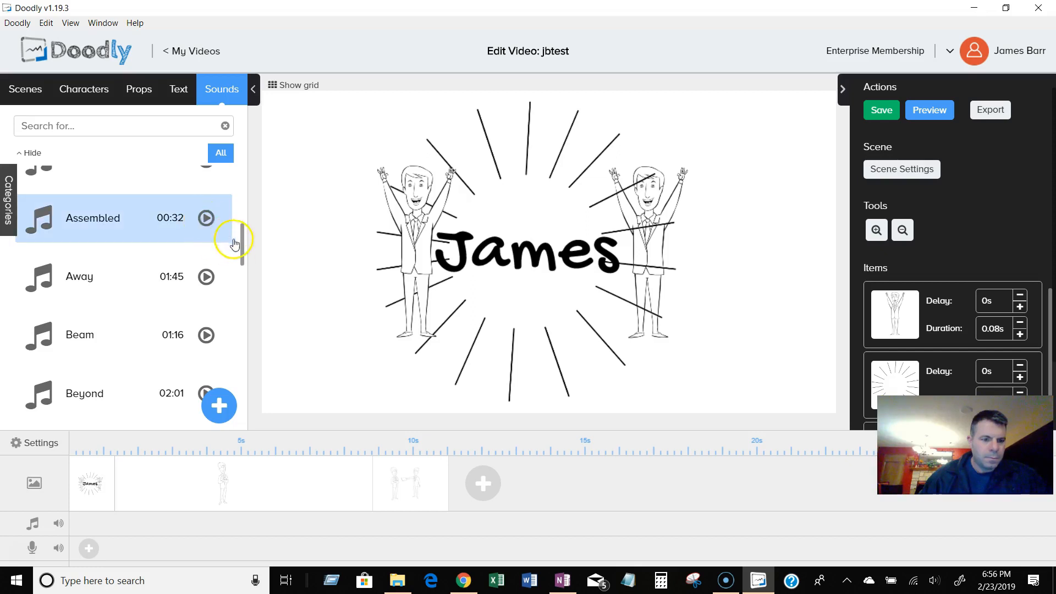
drag(240, 244, 242, 228)
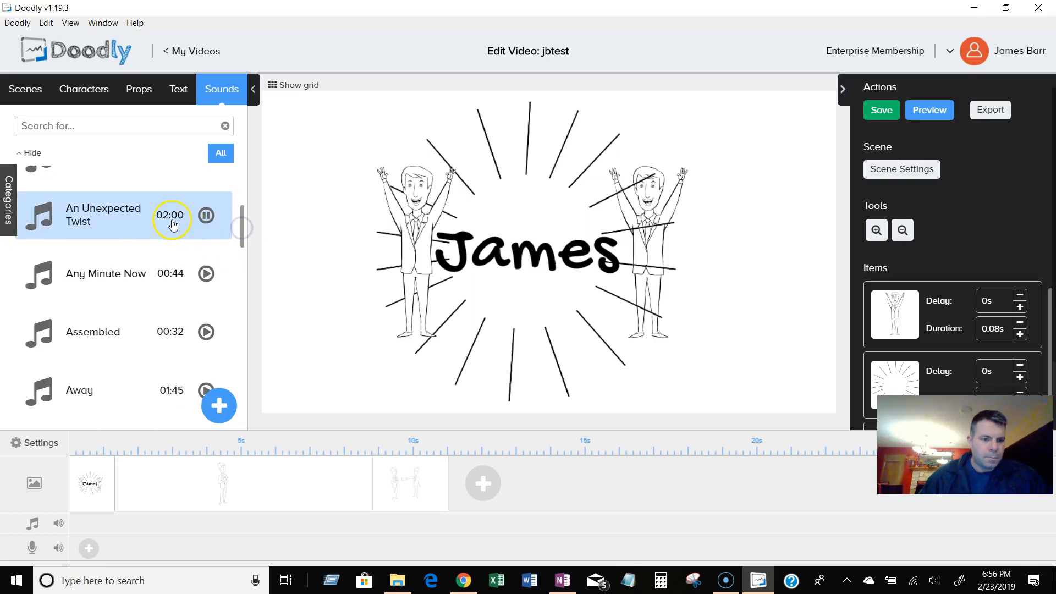
click(207, 333)
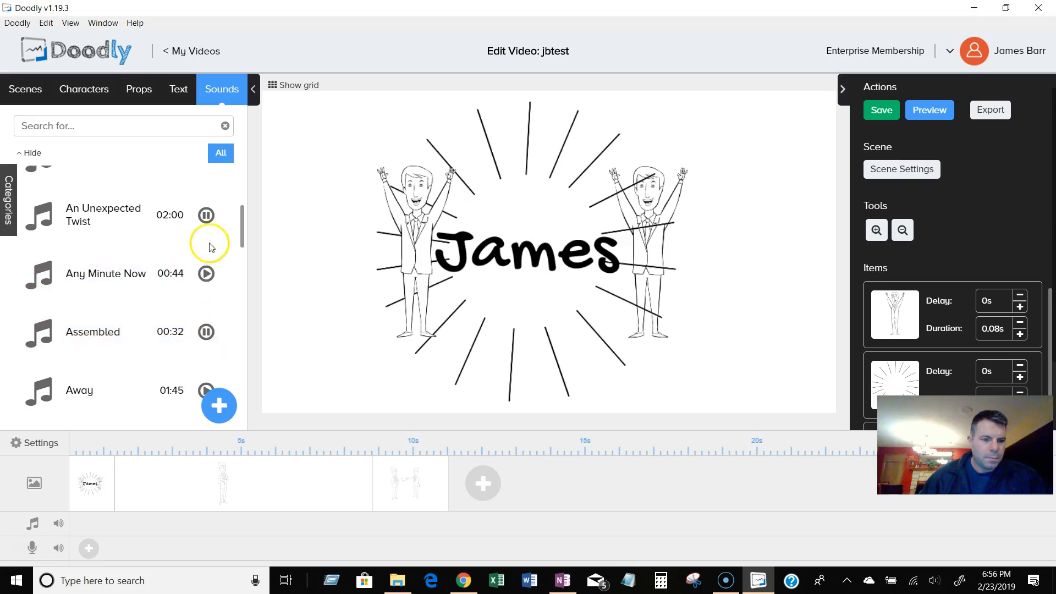
click(212, 333)
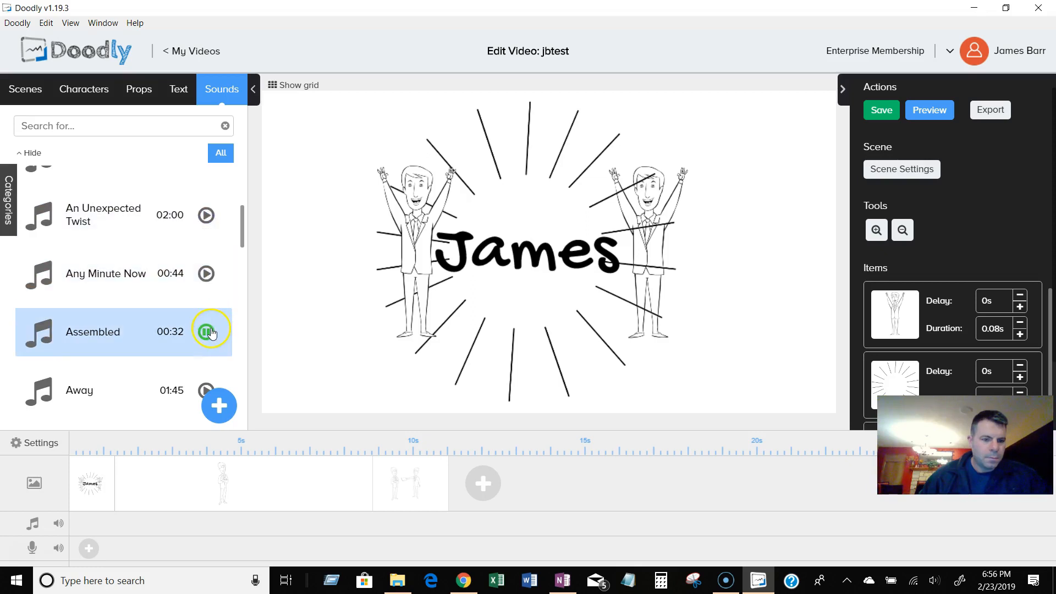
click(167, 318)
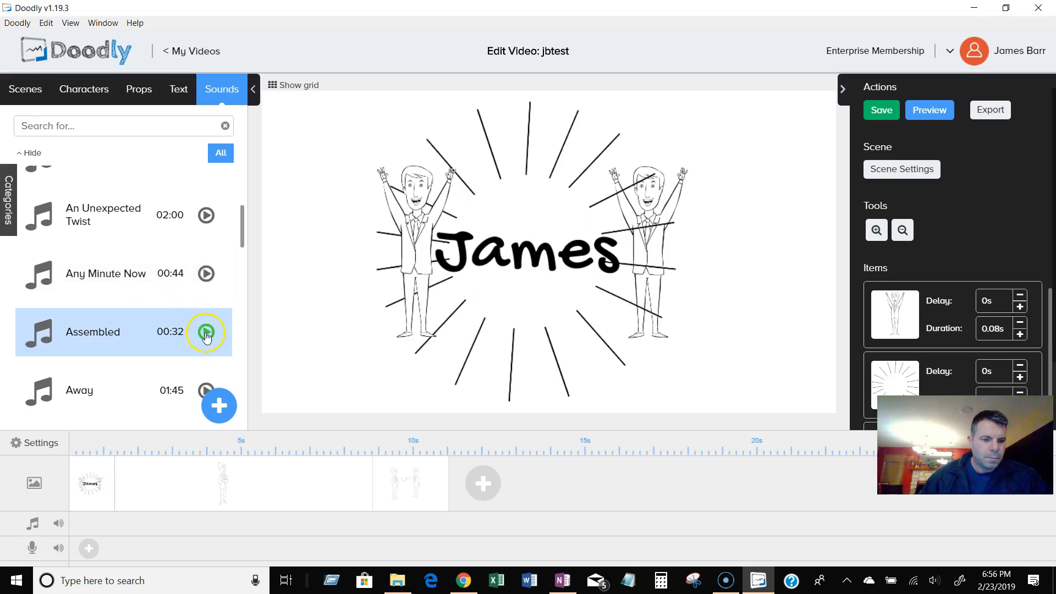
click(148, 218)
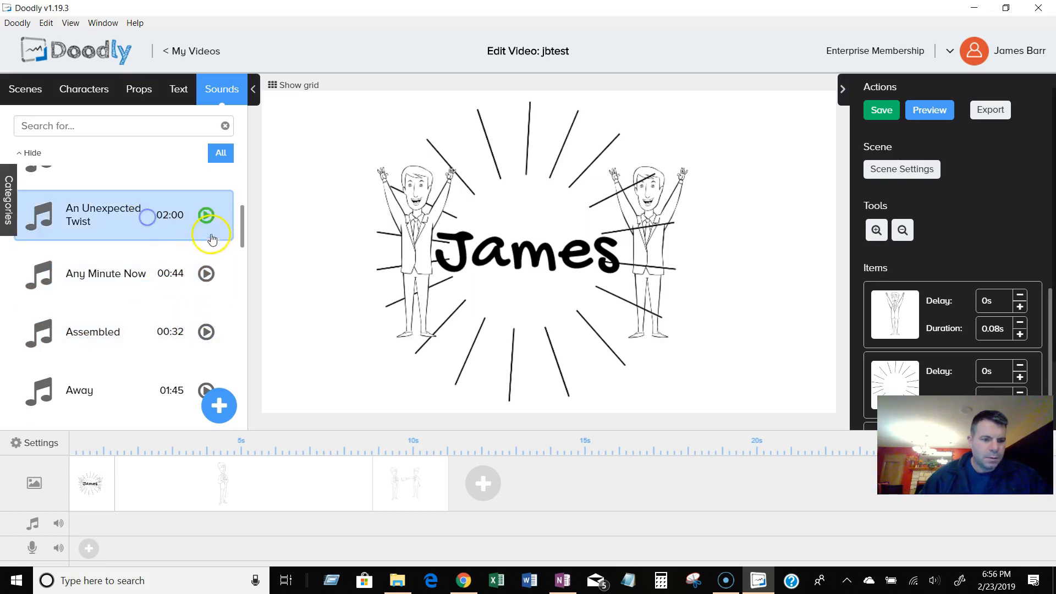
click(205, 219)
Add the An Unexpected Twist music track to the video's music track.
click(96, 228)
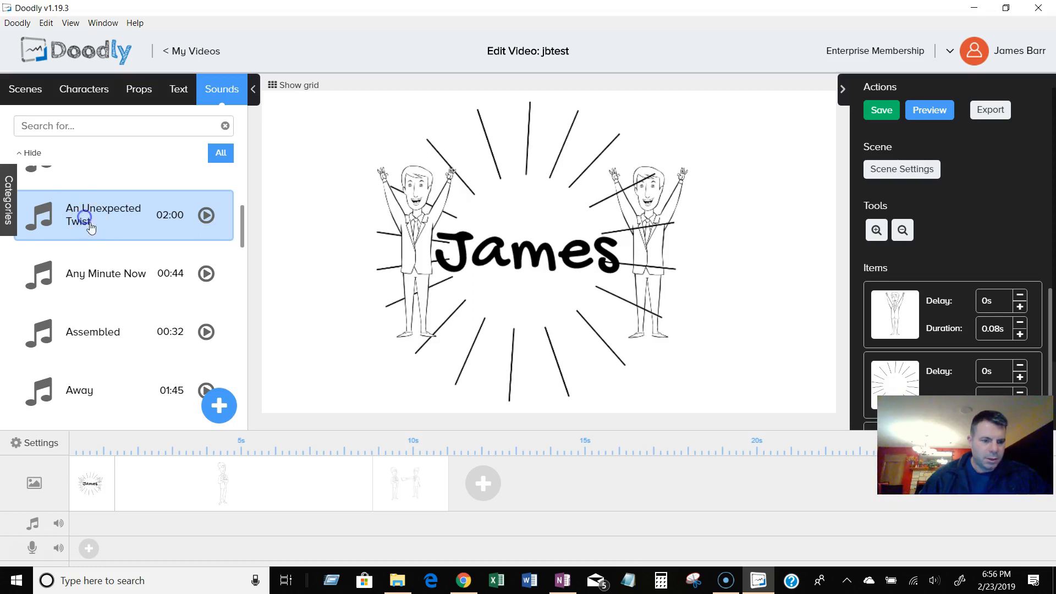
drag(98, 212, 117, 513)
drag(94, 214, 129, 520)
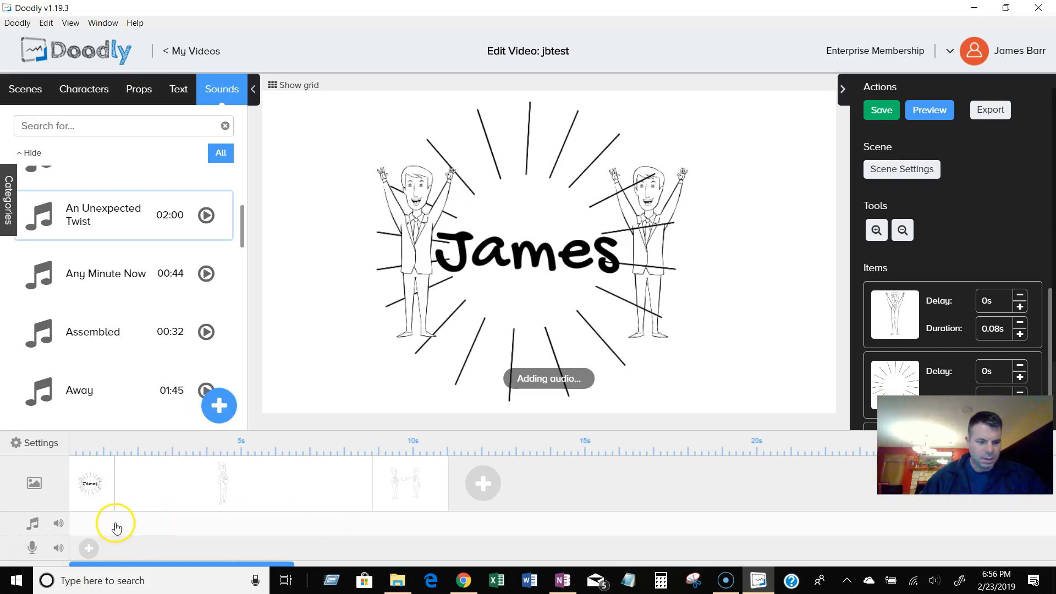
Preview the video and close the preview.
click(922, 113)
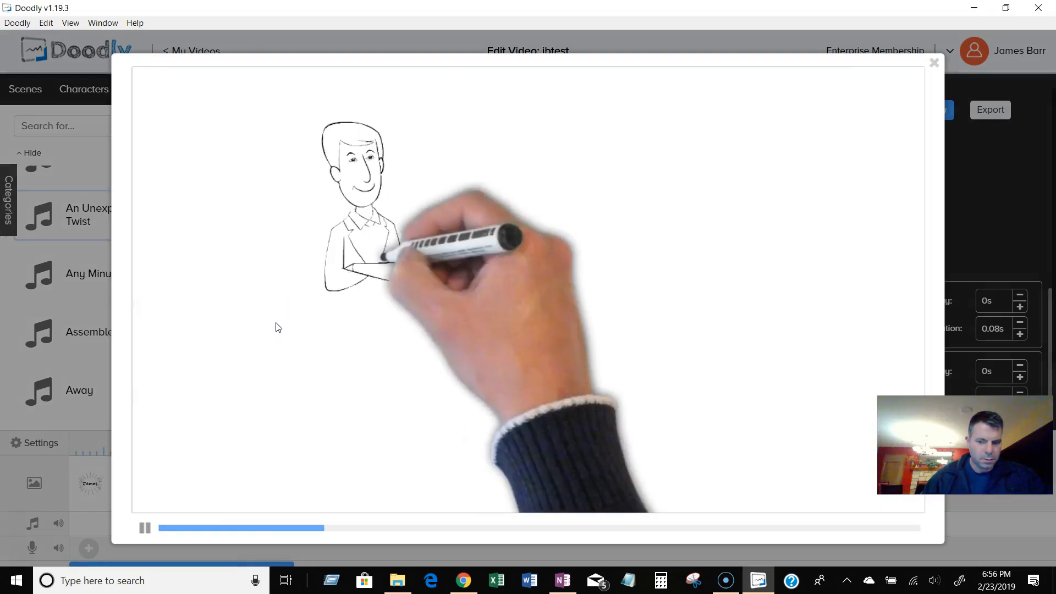
click(934, 62)
click(151, 516)
click(20, 523)
click(143, 306)
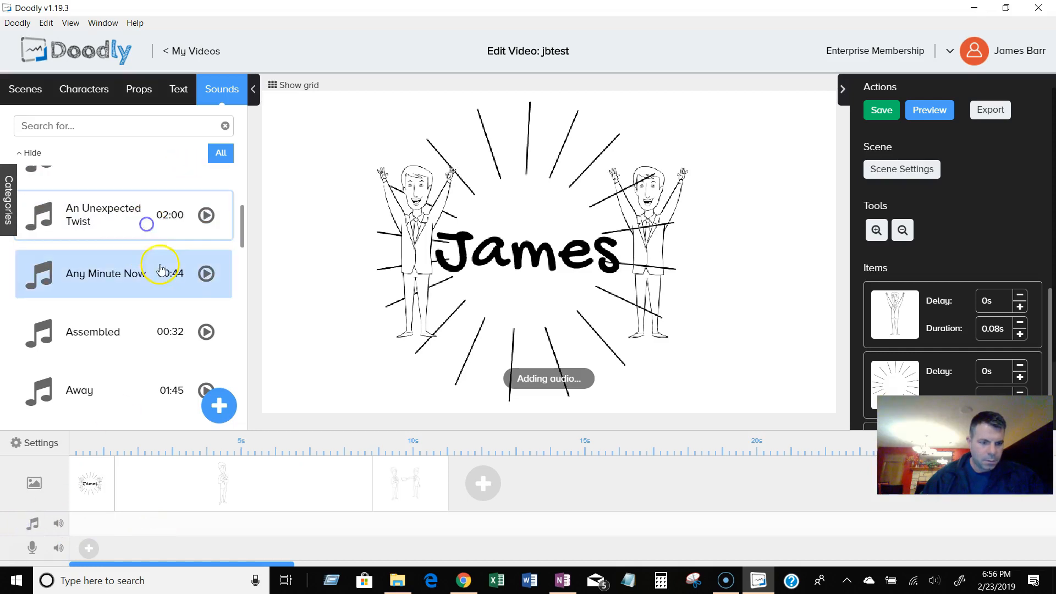
Drag An Unexpected Twist onto the music track again.
drag(146, 229, 174, 520)
click(154, 522)
click(90, 523)
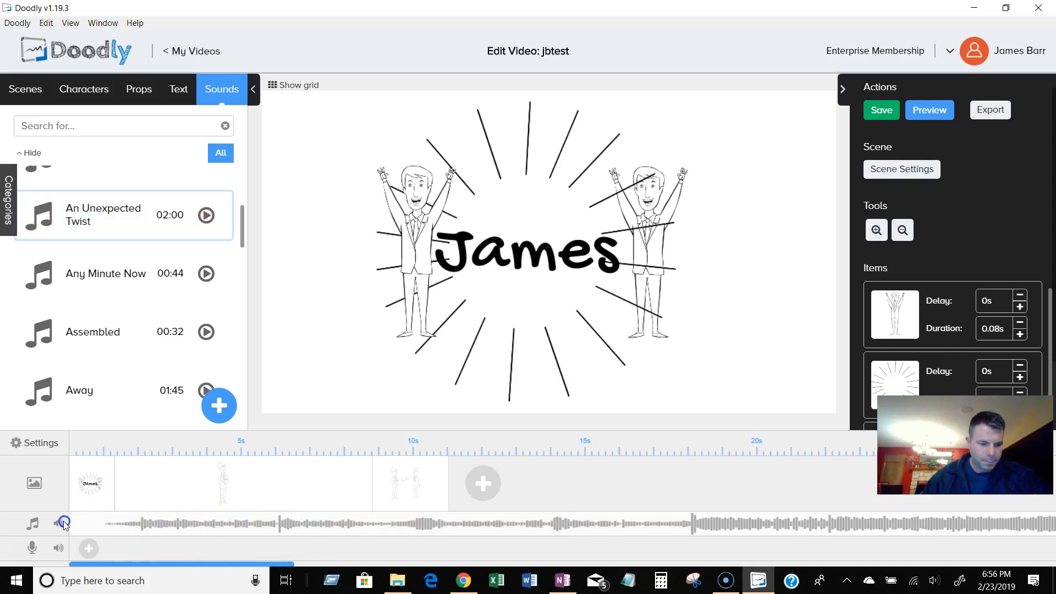
Inspect the music track's volume control, context options and waveform on the timeline.
click(59, 523)
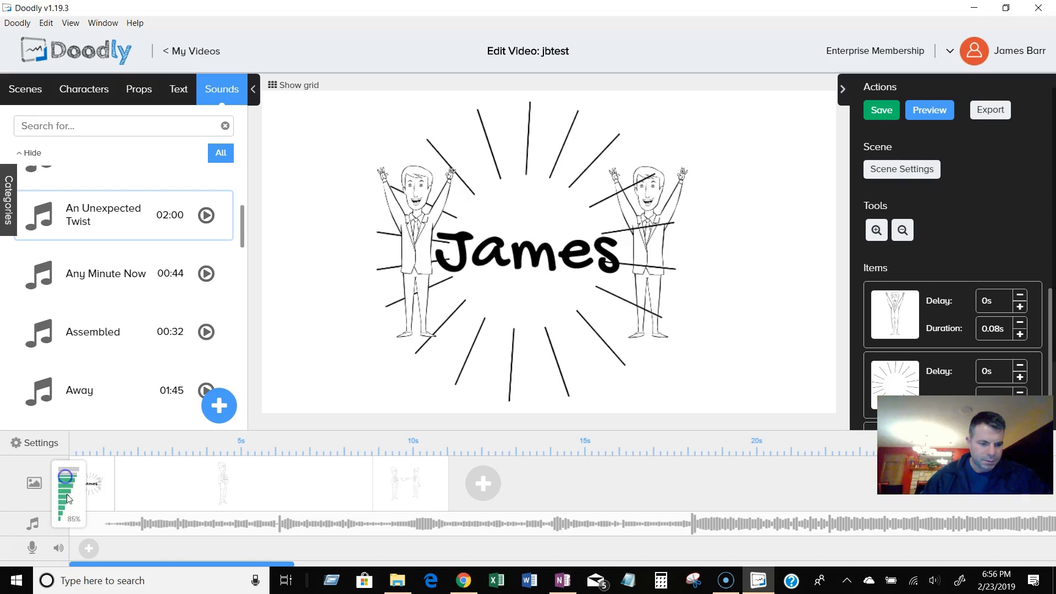
click(111, 523)
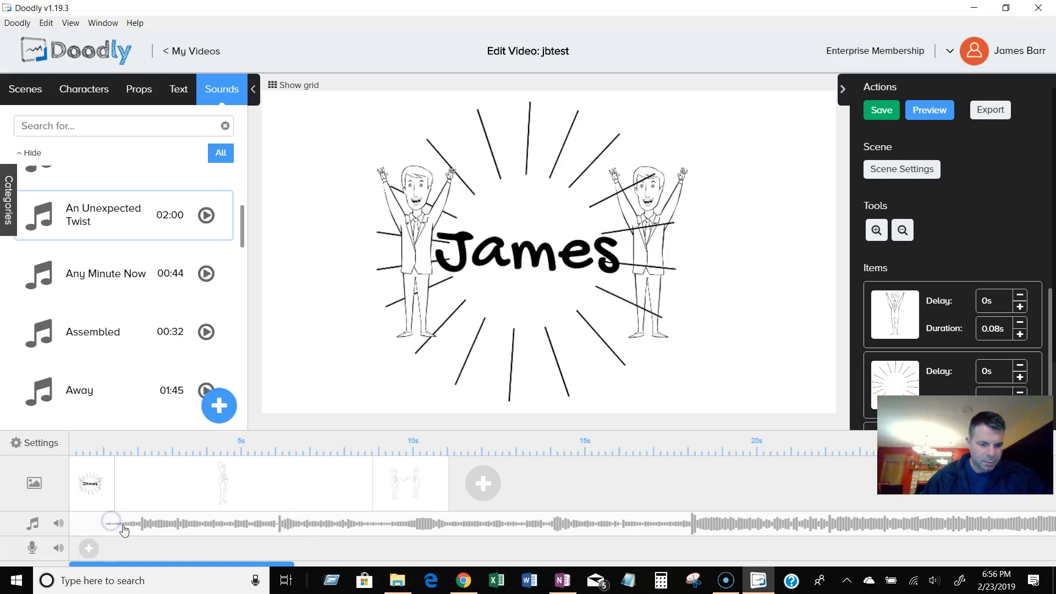
right_click(143, 524)
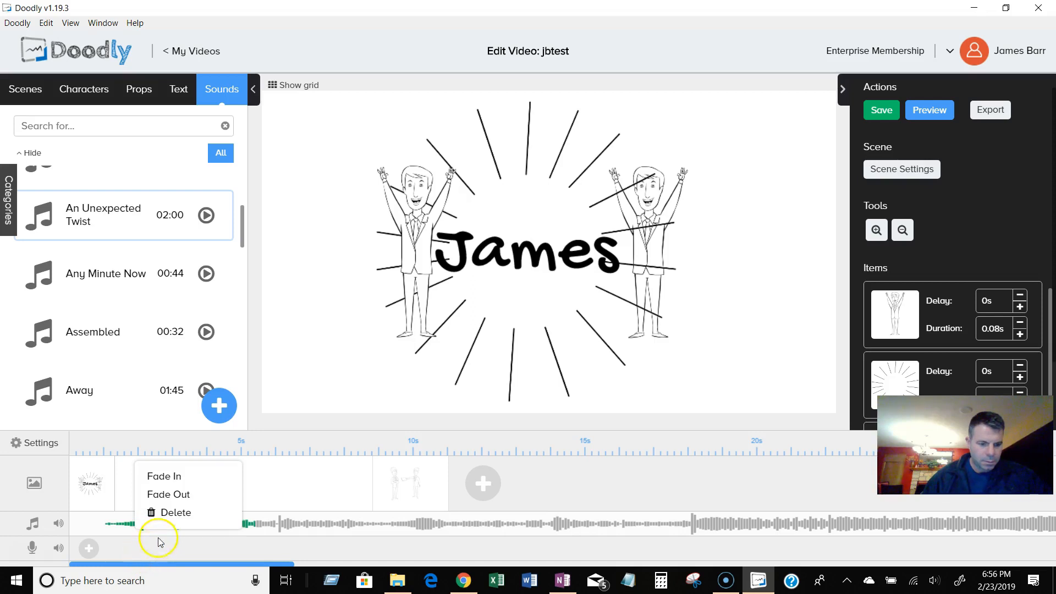
click(105, 532)
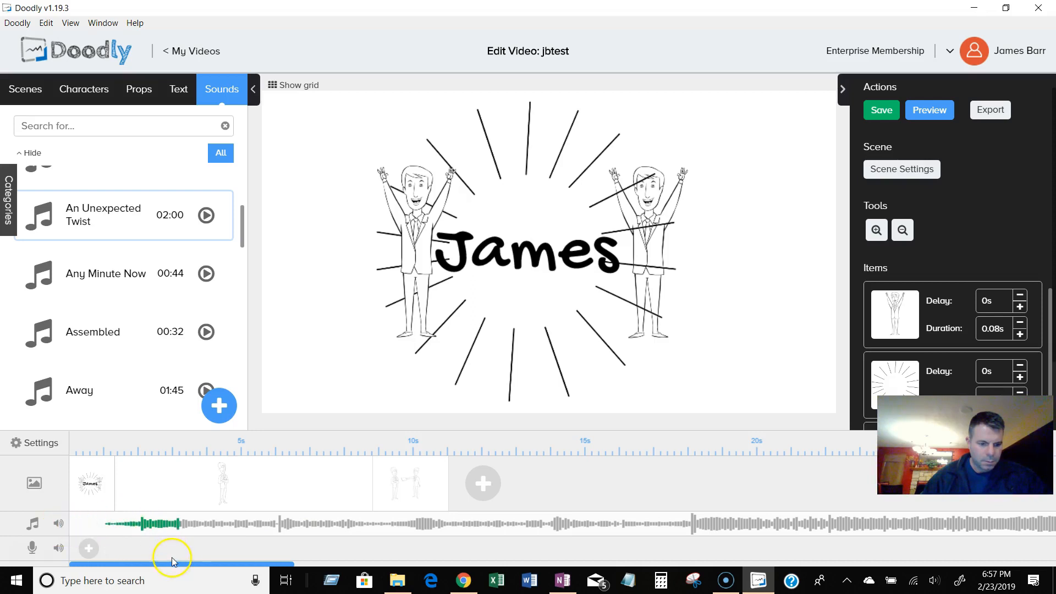
click(719, 529)
click(879, 529)
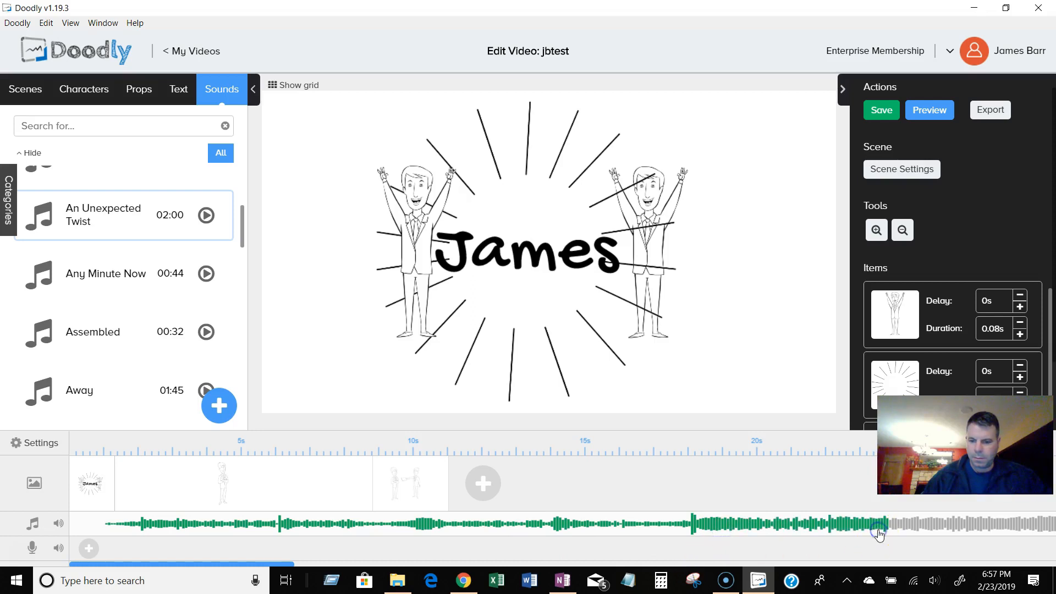
click(572, 530)
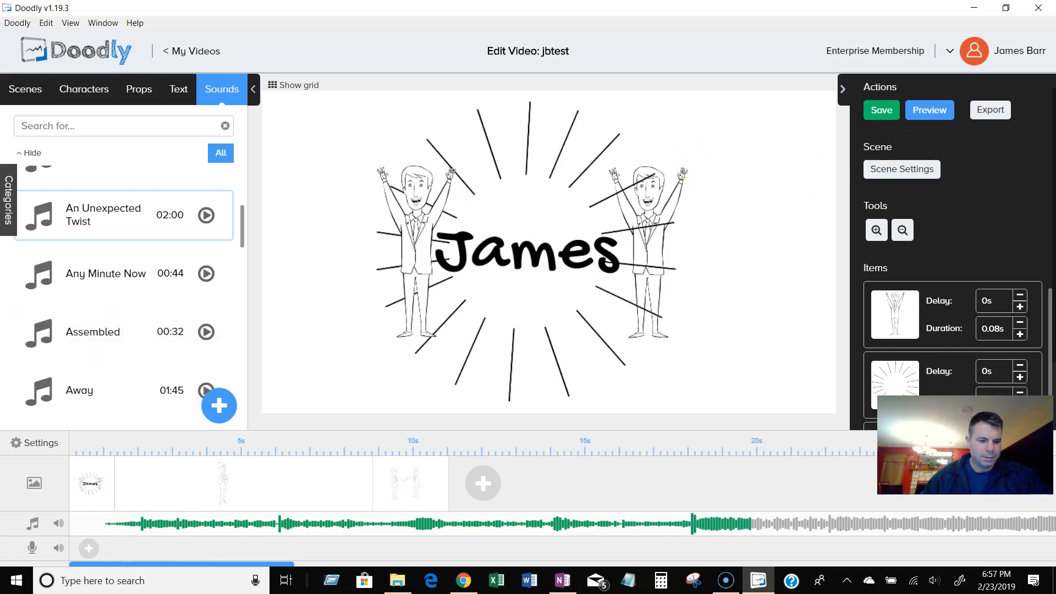
click(120, 526)
click(30, 523)
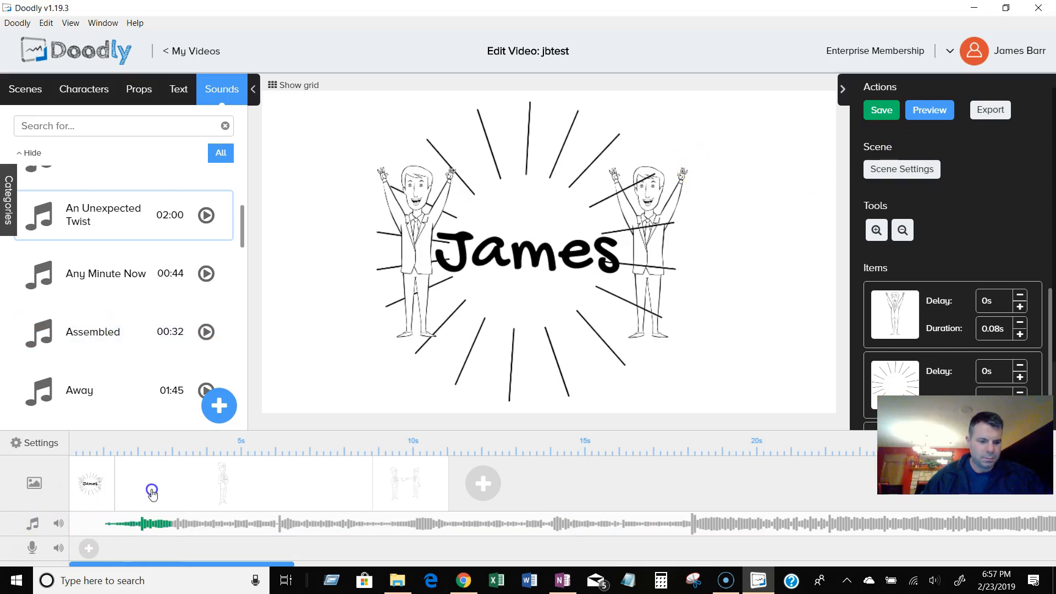
right_click(151, 522)
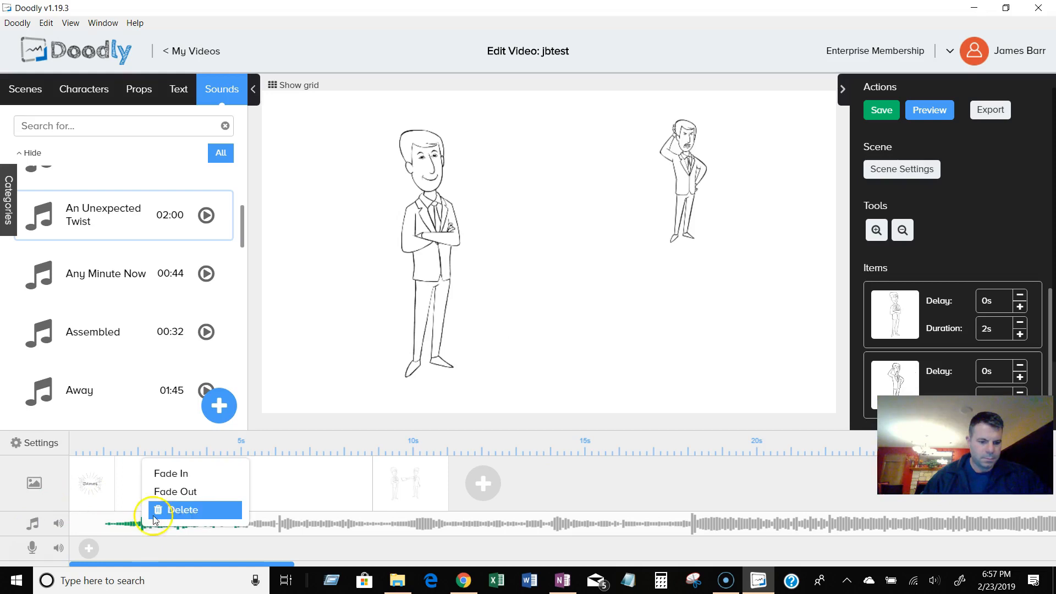
click(567, 489)
click(168, 540)
click(116, 525)
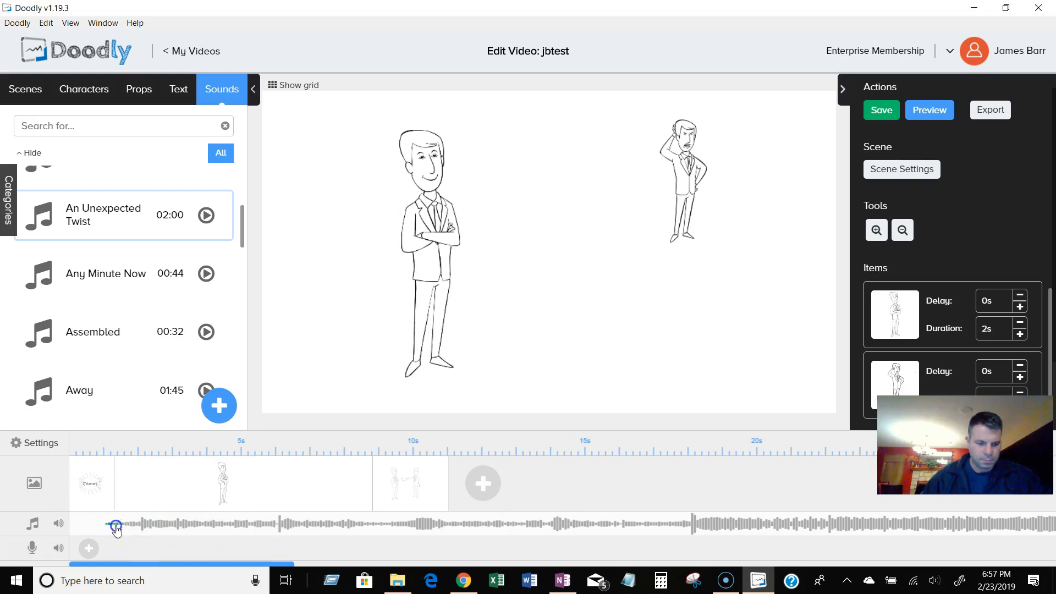
click(106, 520)
click(135, 553)
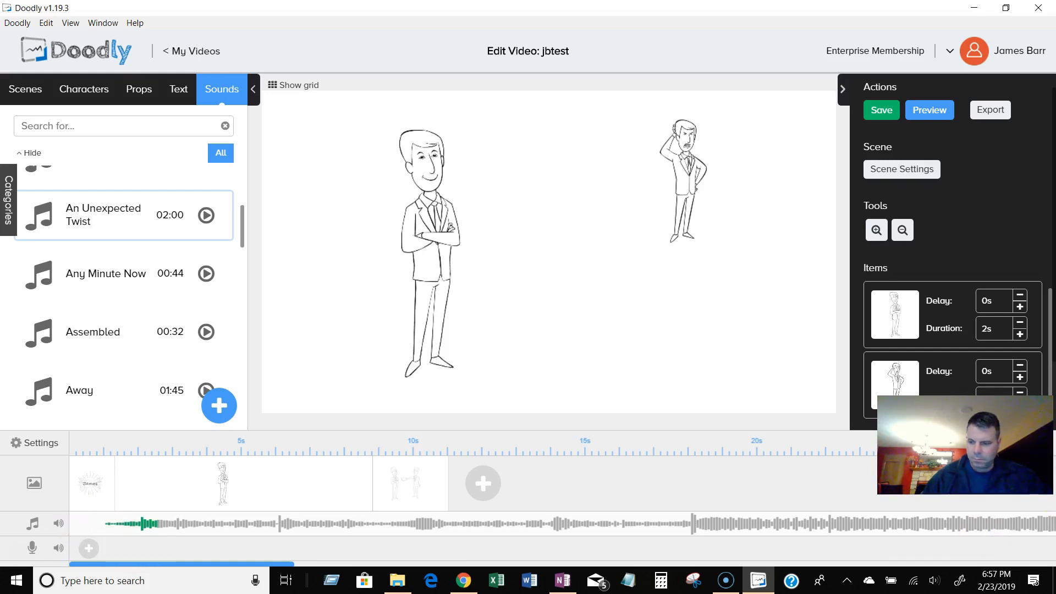
click(1045, 530)
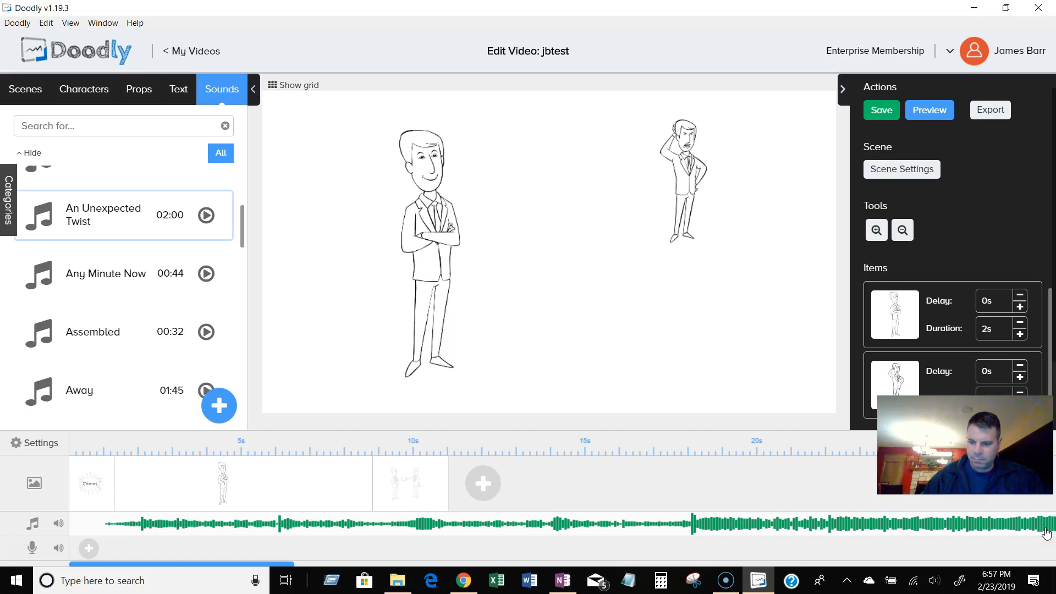
click(870, 540)
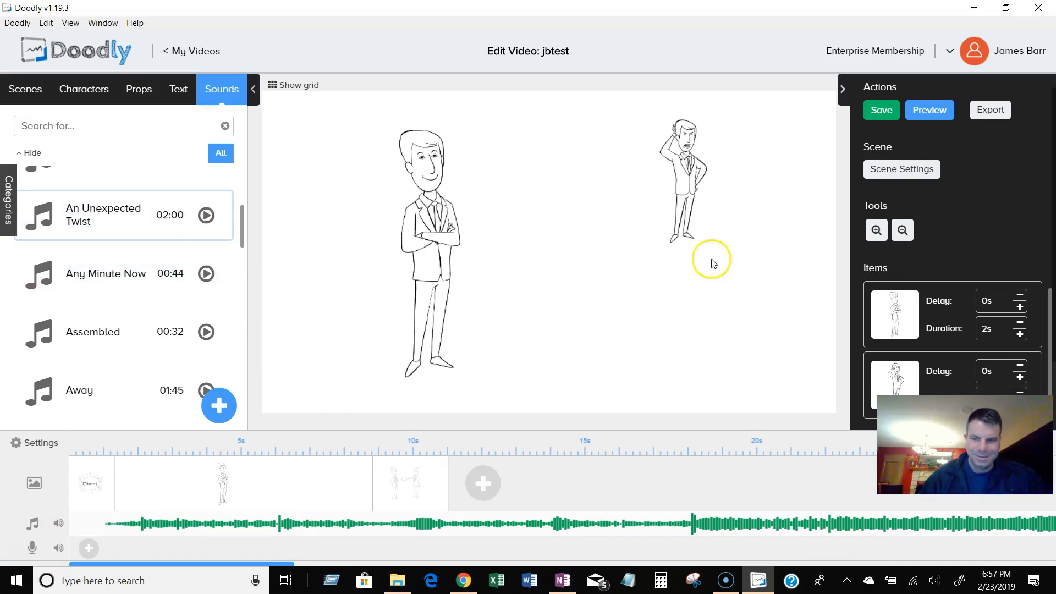
Preview the video with the background music and close the preview.
click(926, 111)
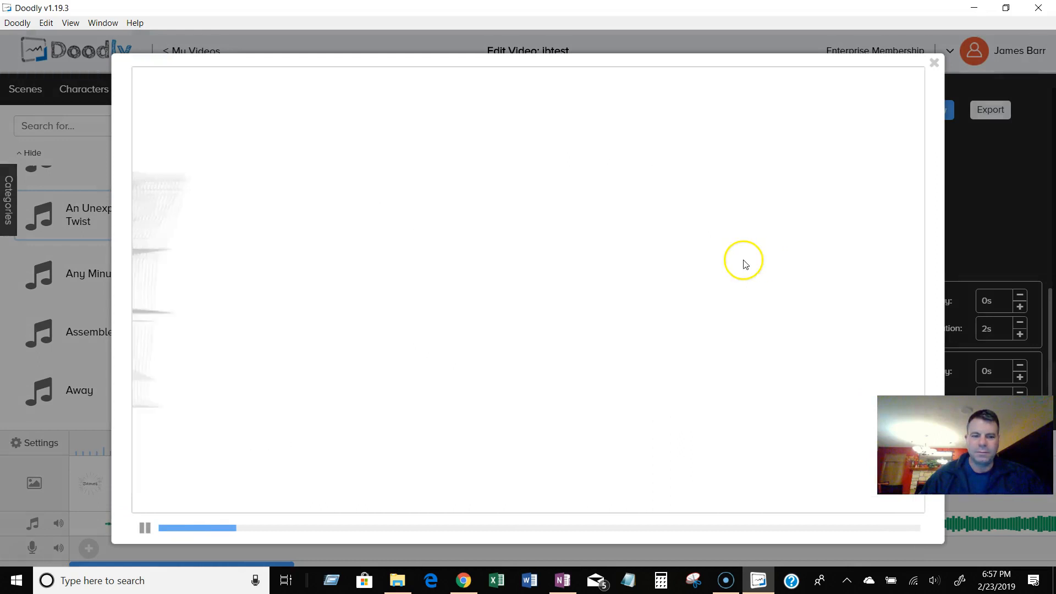
click(144, 526)
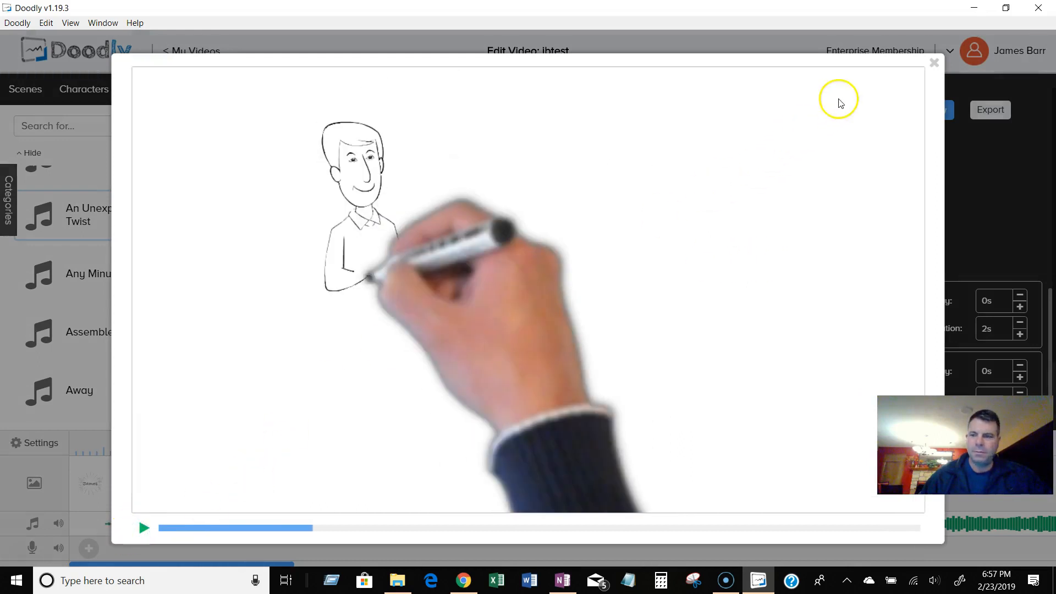
click(934, 64)
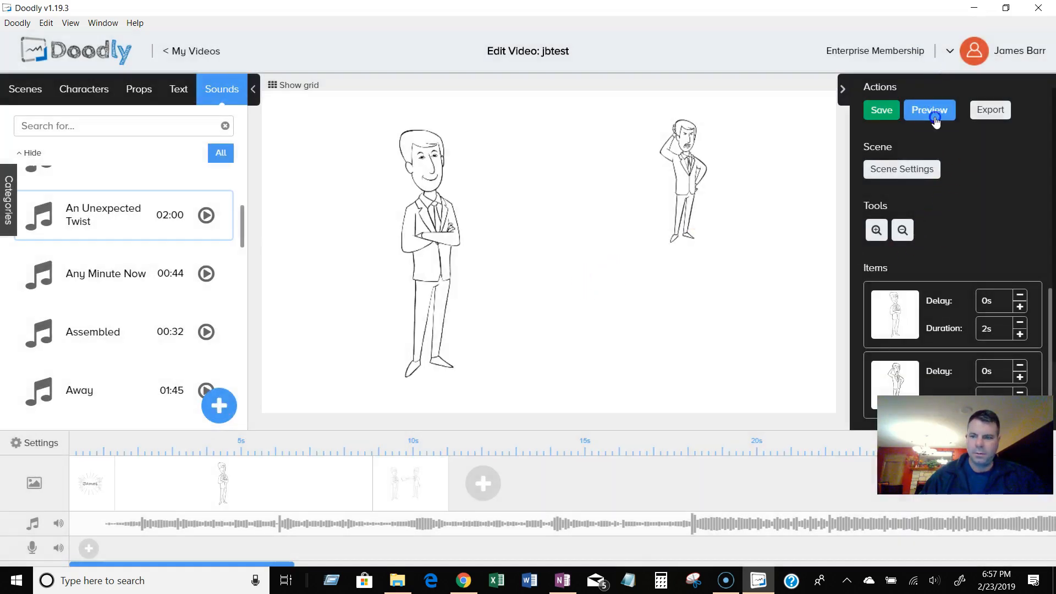
click(935, 119)
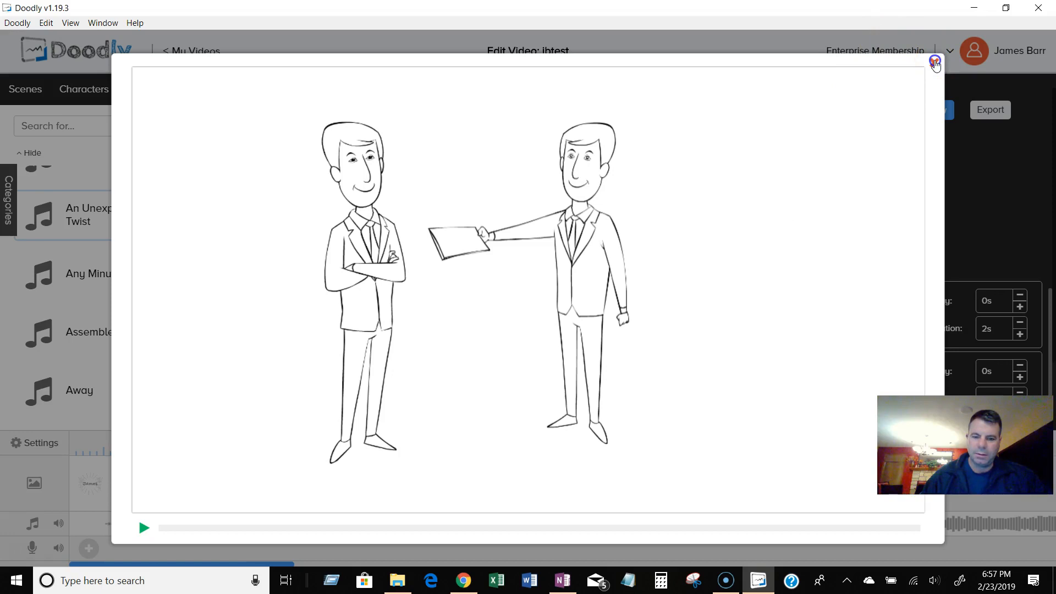
click(935, 62)
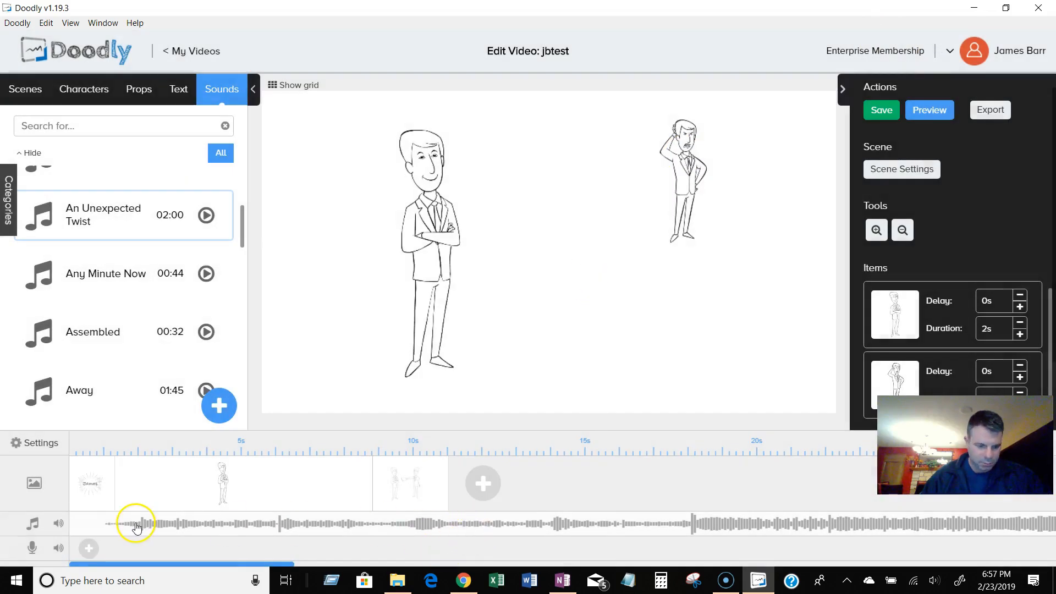
Lengthen the first scene on the timeline to about 6 seconds and preview the video.
click(101, 525)
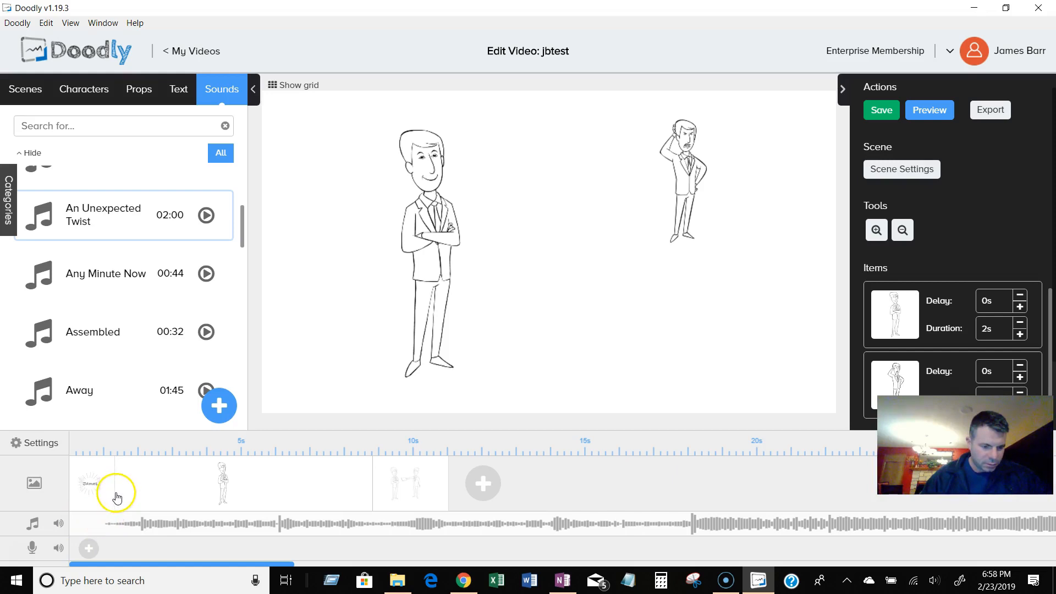
drag(114, 493, 276, 485)
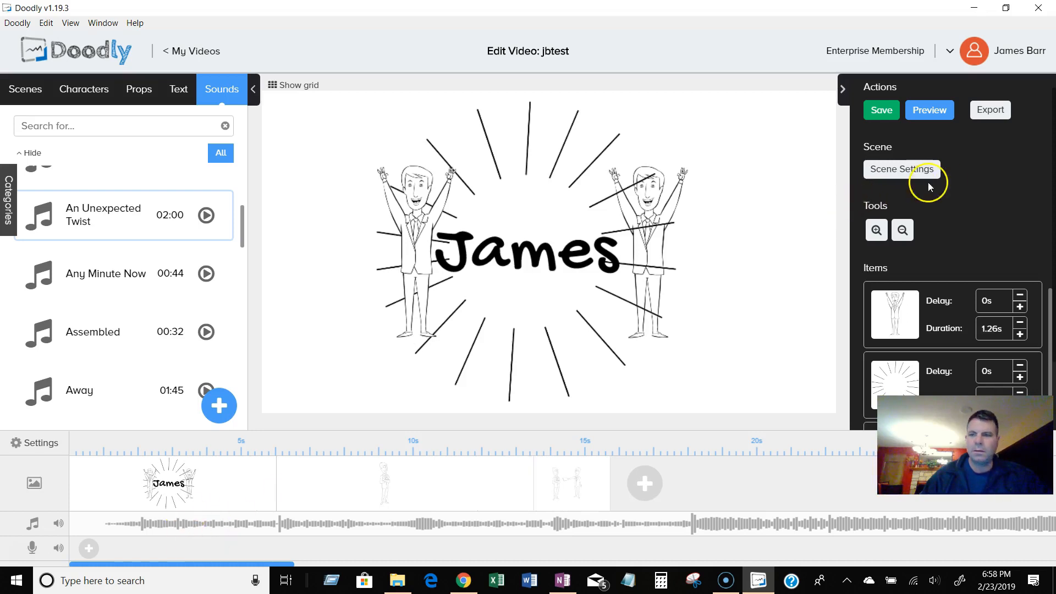
click(937, 119)
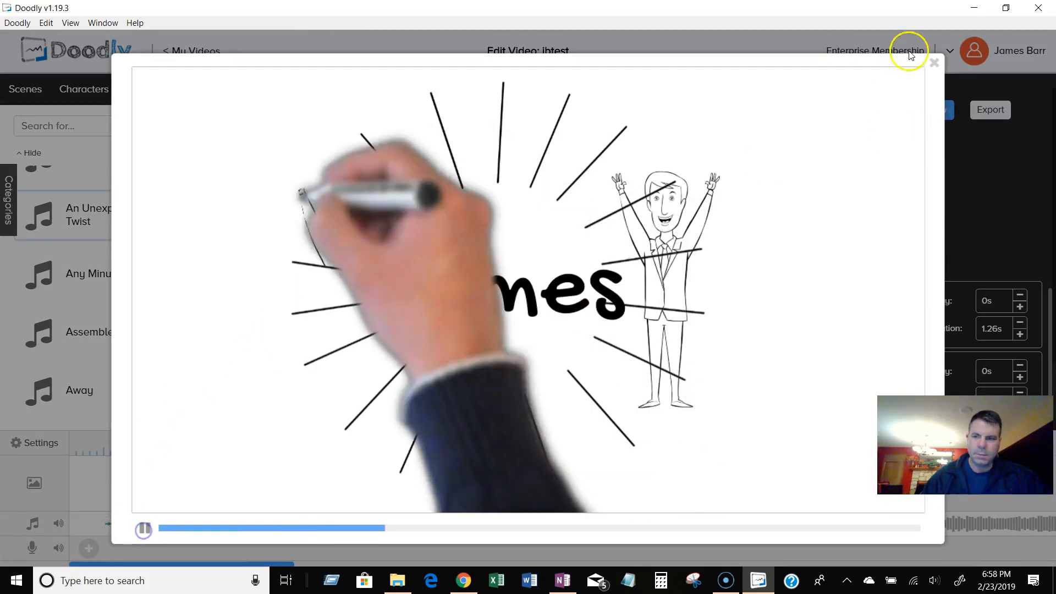
Set the right-hand character's draw delay to 2 s in the first scene and preview the video.
click(934, 63)
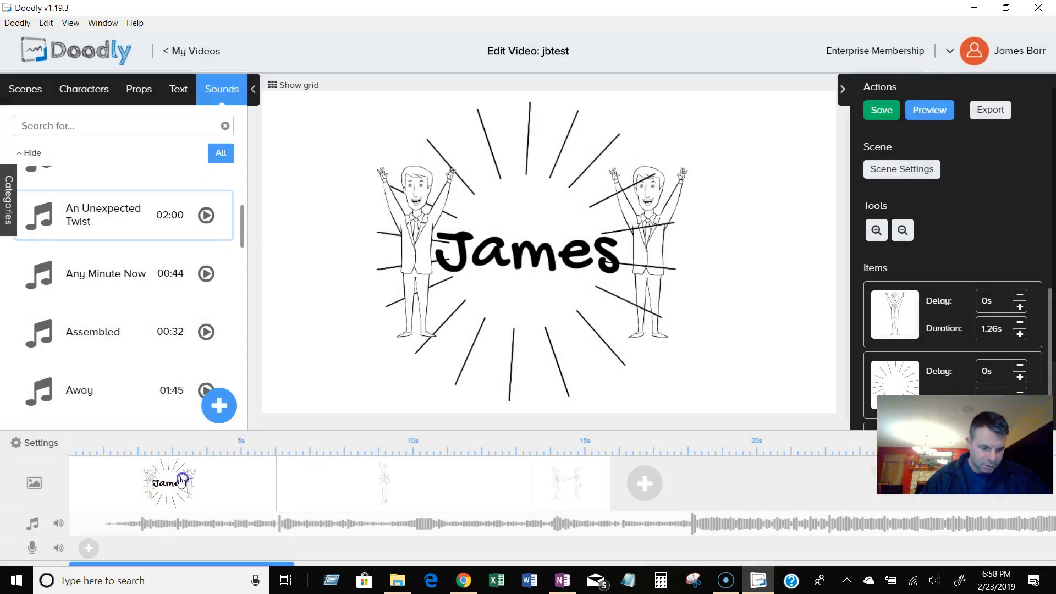
click(571, 239)
click(369, 238)
click(628, 244)
click(1002, 301)
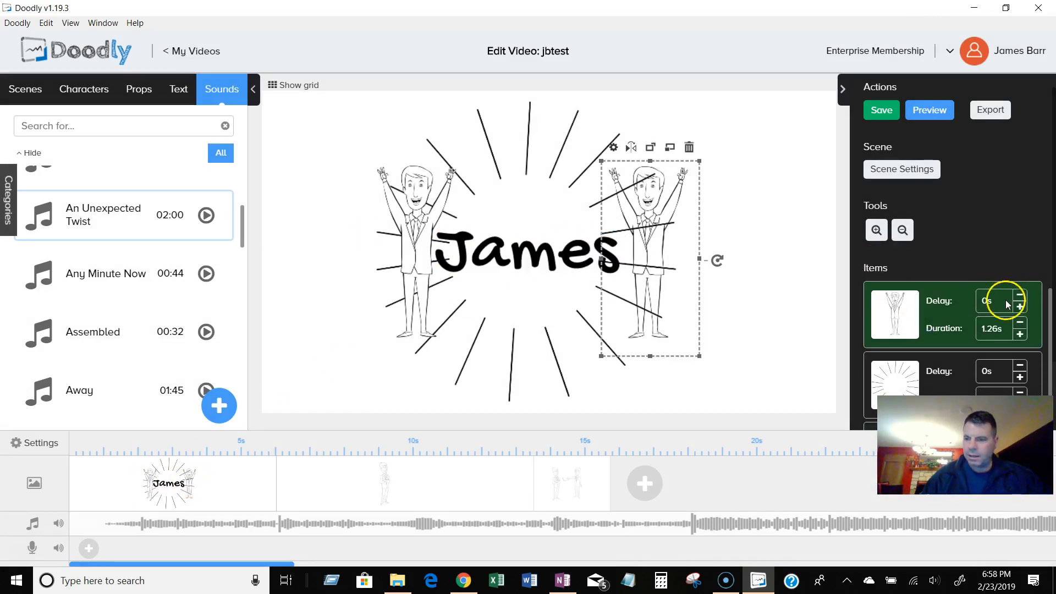
text(2)
click(981, 303)
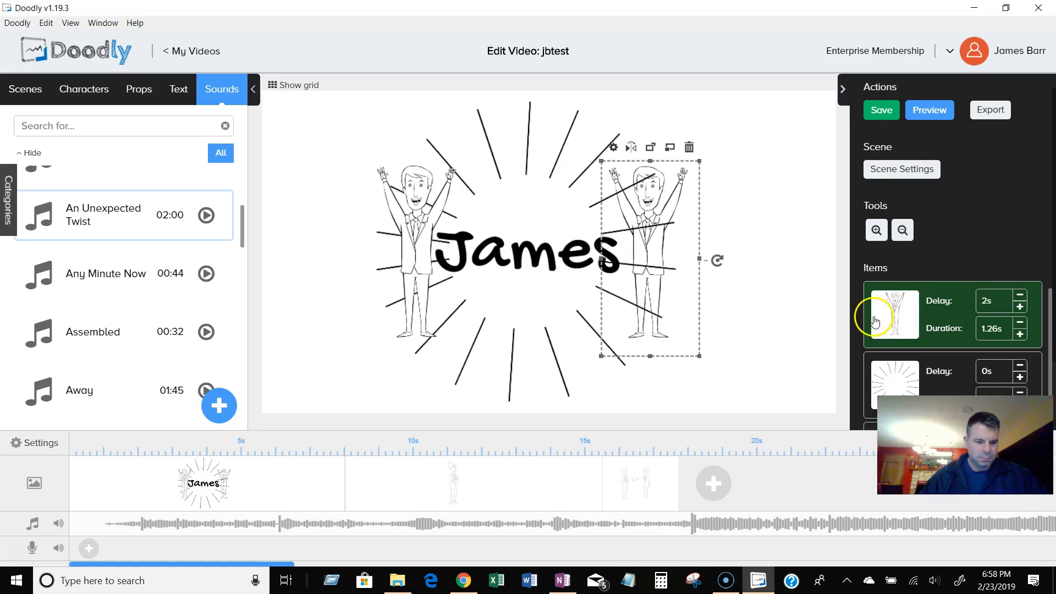
click(922, 111)
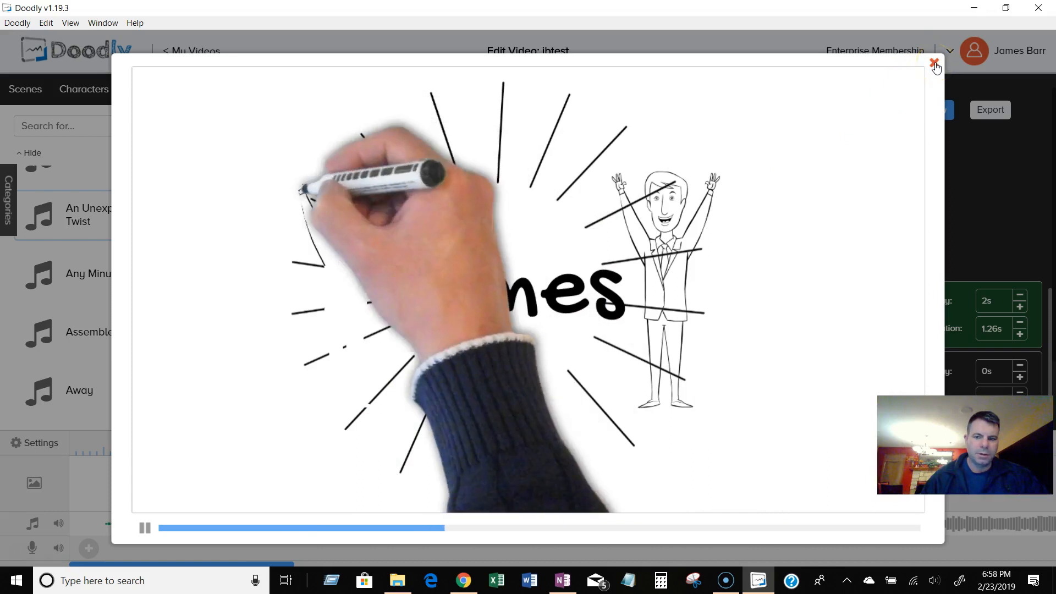
click(934, 65)
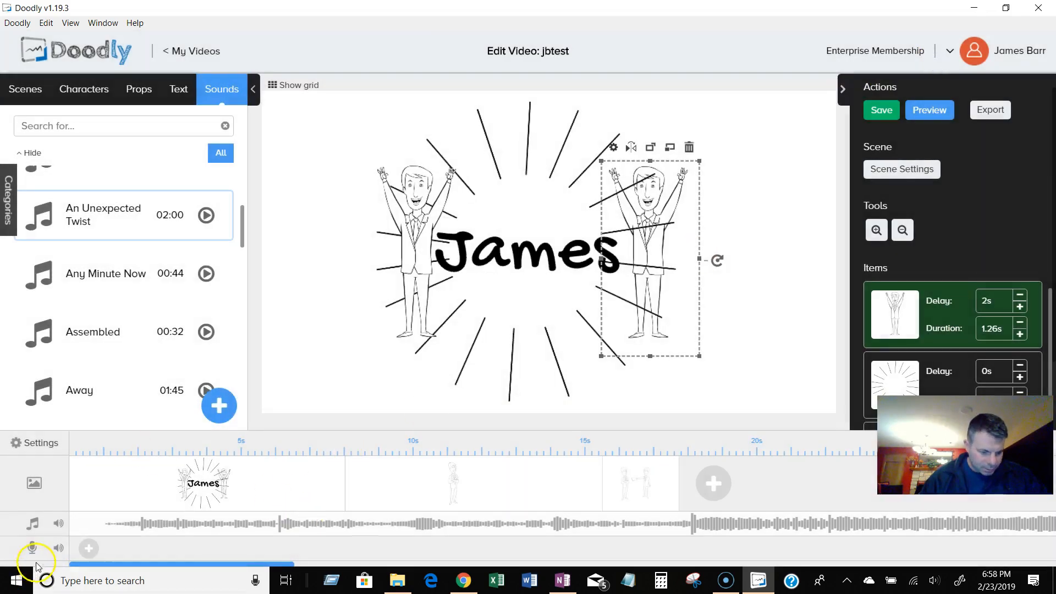
Record a voiceover narration on the voice track while the video plays.
click(88, 549)
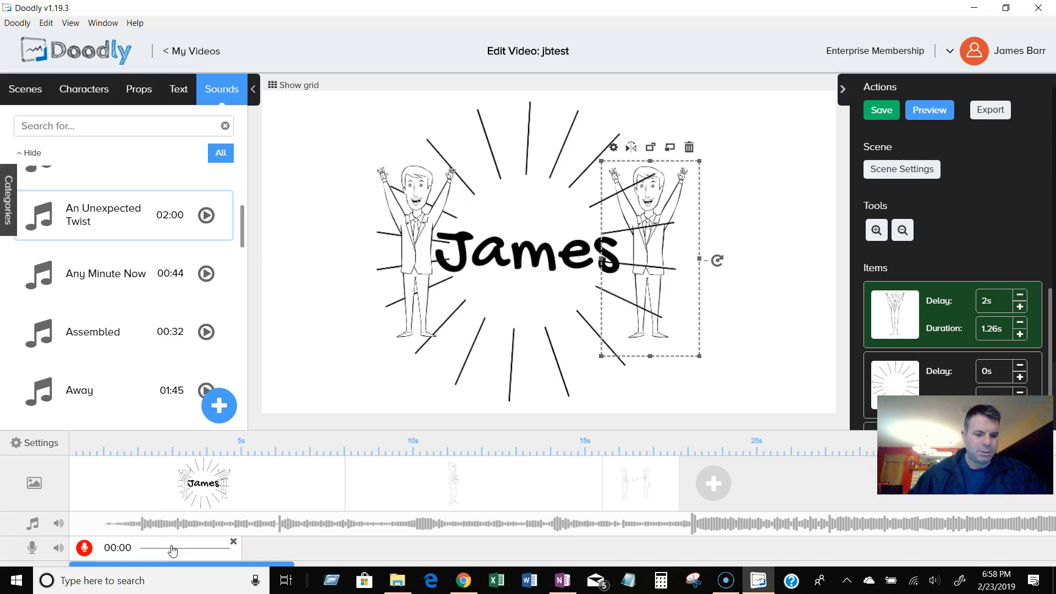
click(83, 548)
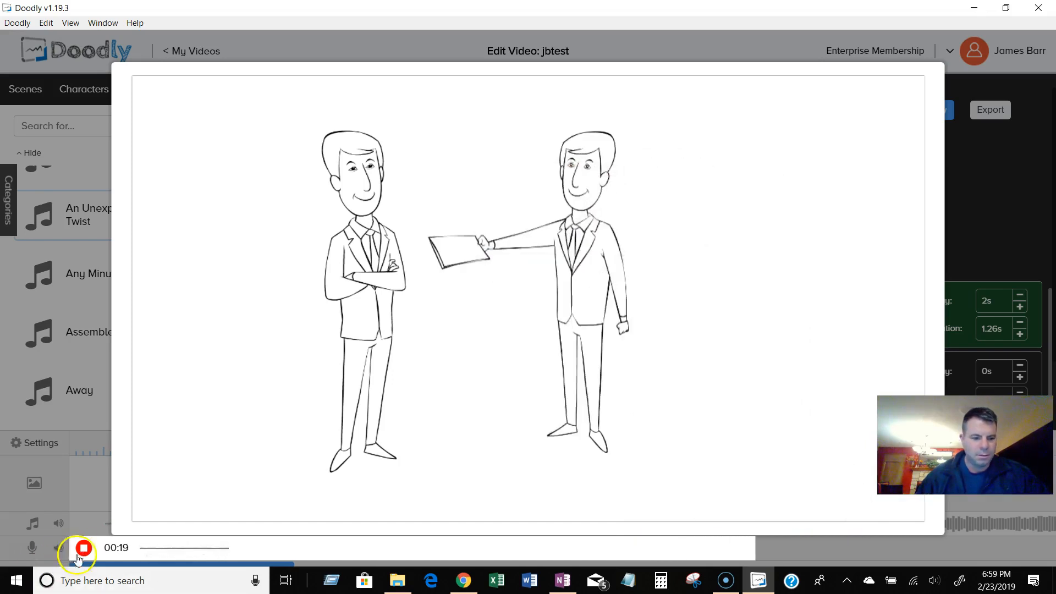
click(83, 549)
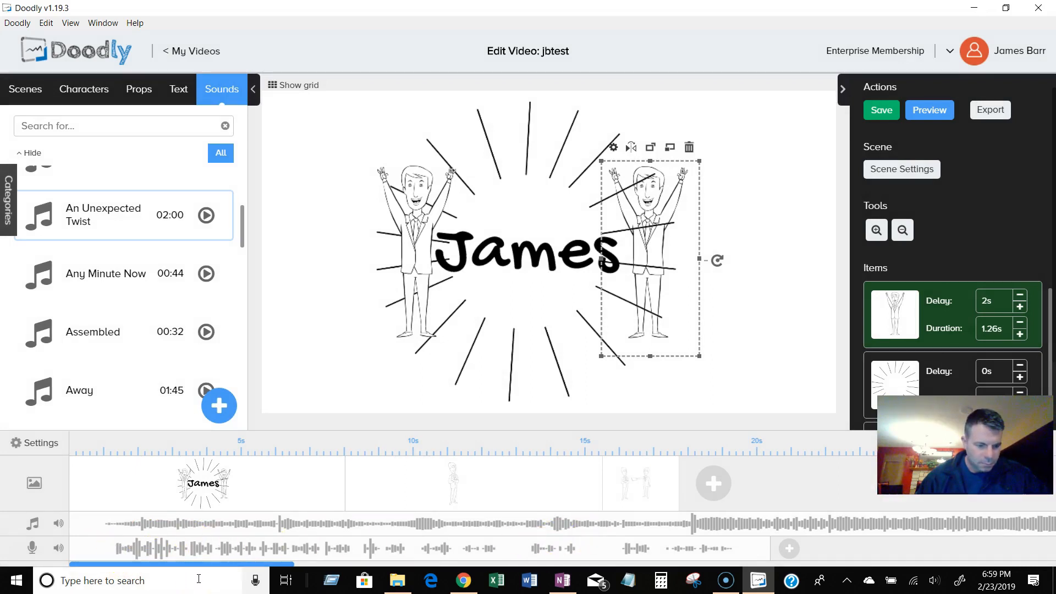
Inspect the voiceover clip and its fade and delete options, then preview the video with the narration.
click(137, 554)
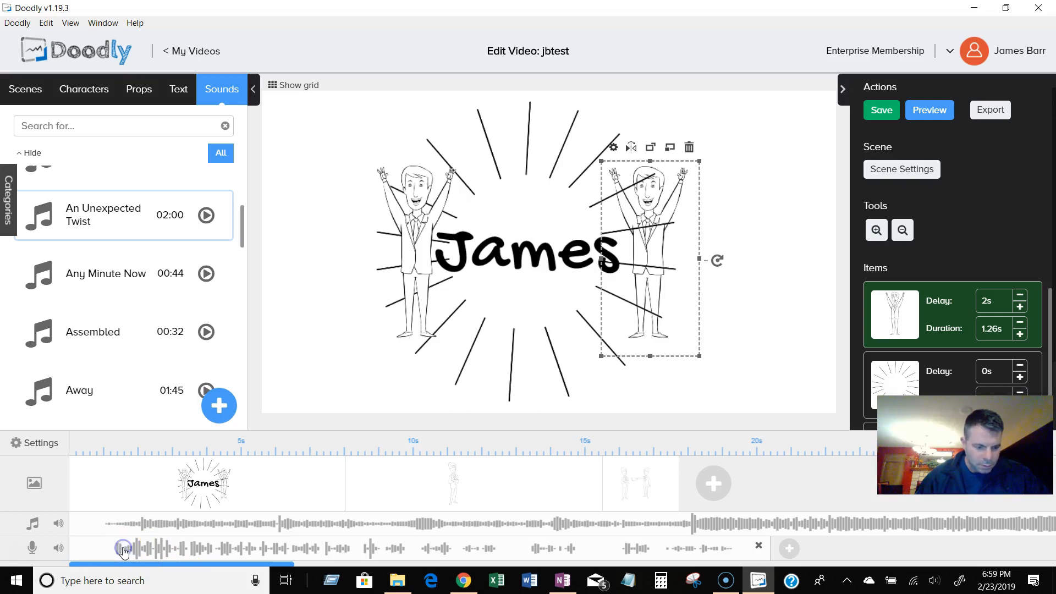
click(322, 525)
click(630, 530)
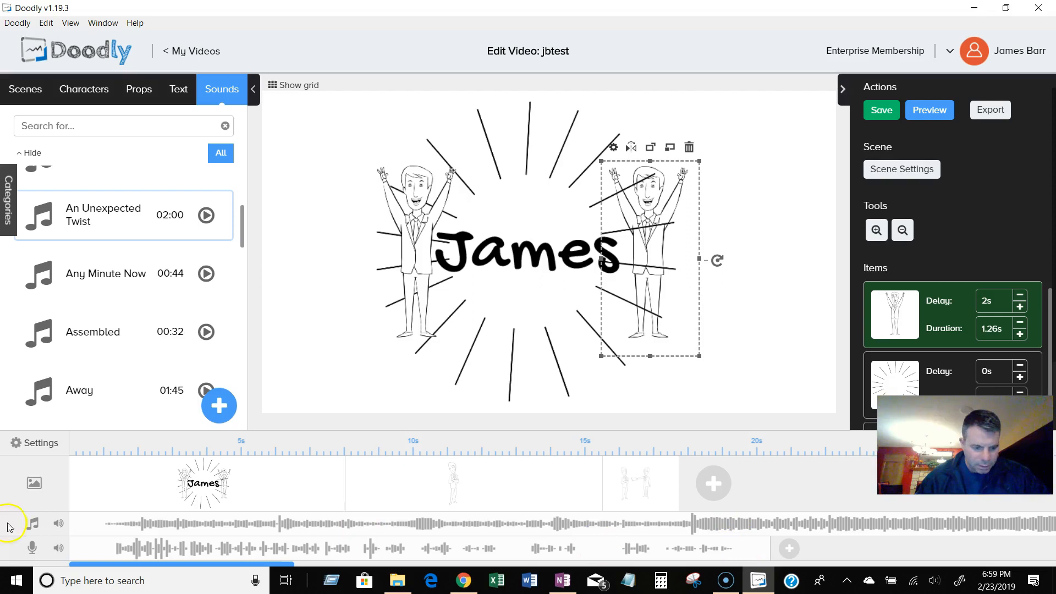
right_click(101, 549)
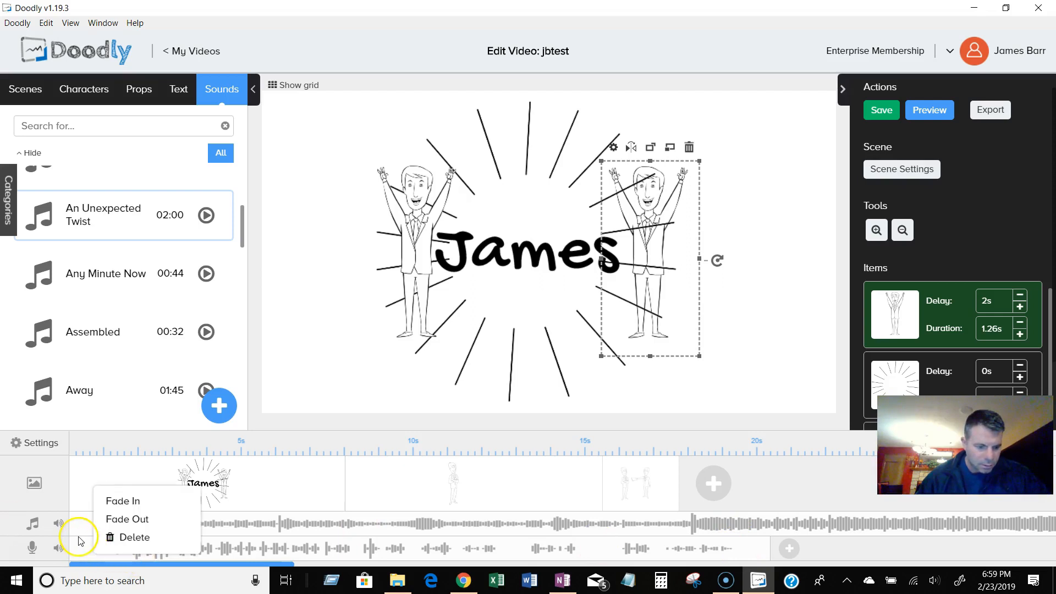
click(80, 542)
click(911, 141)
click(937, 118)
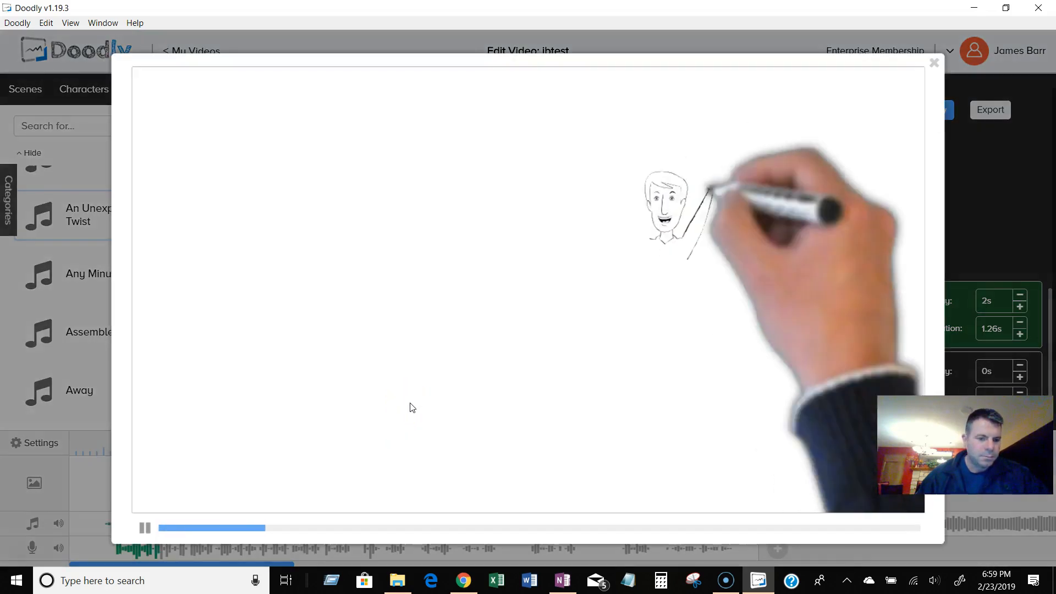
click(143, 529)
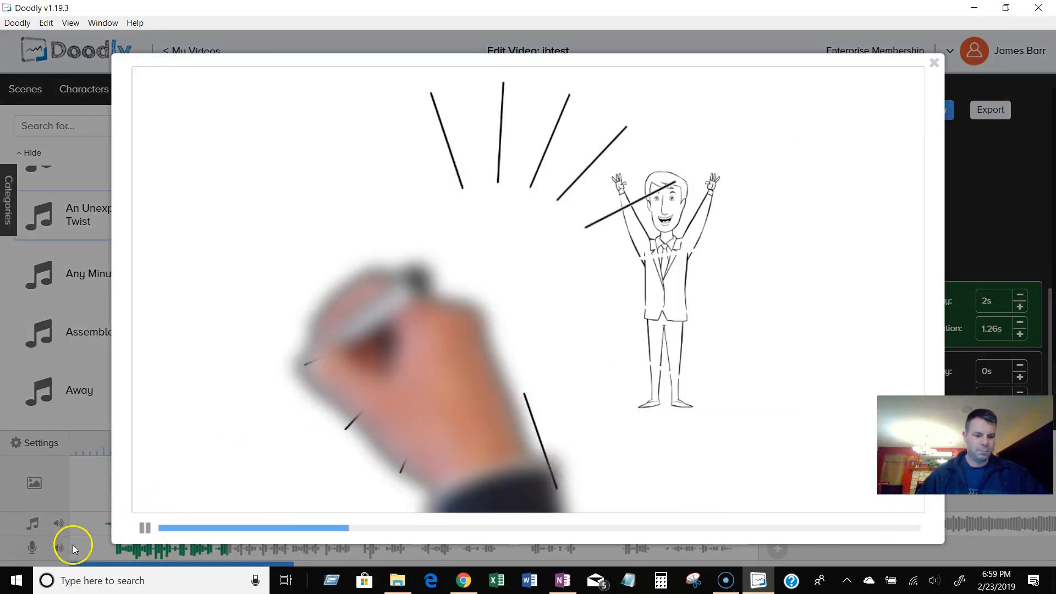
Lower the voiceover track volume to 55% and preview the video.
click(57, 549)
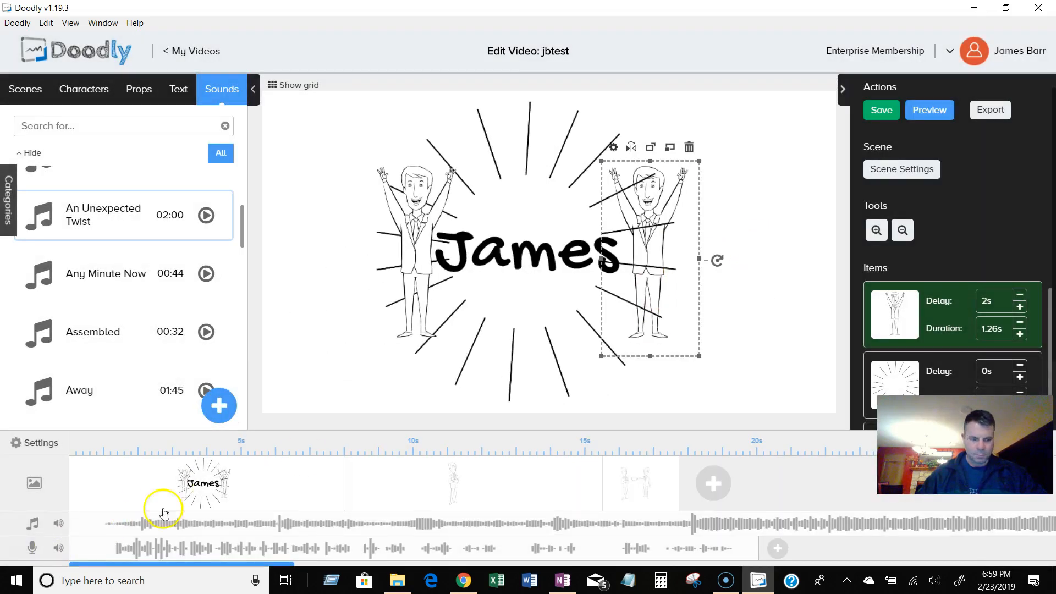
mouse_move(58, 549)
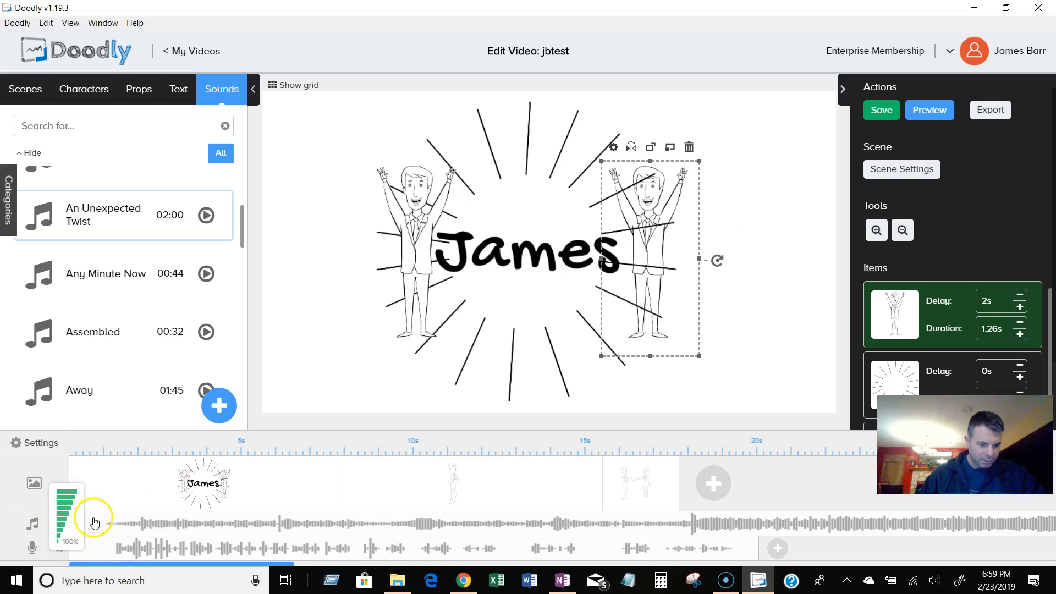
click(99, 549)
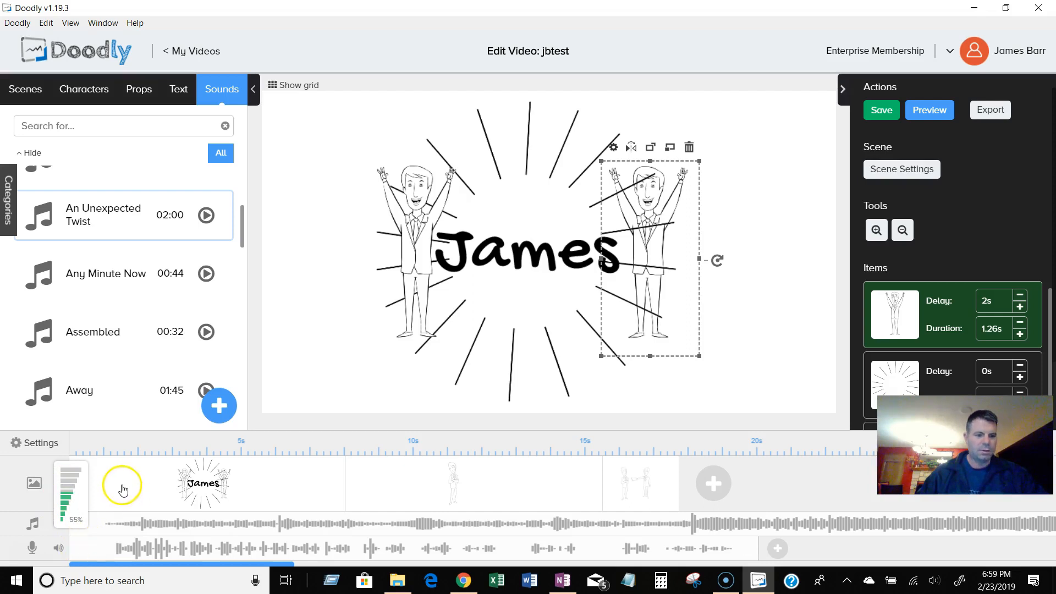
click(940, 113)
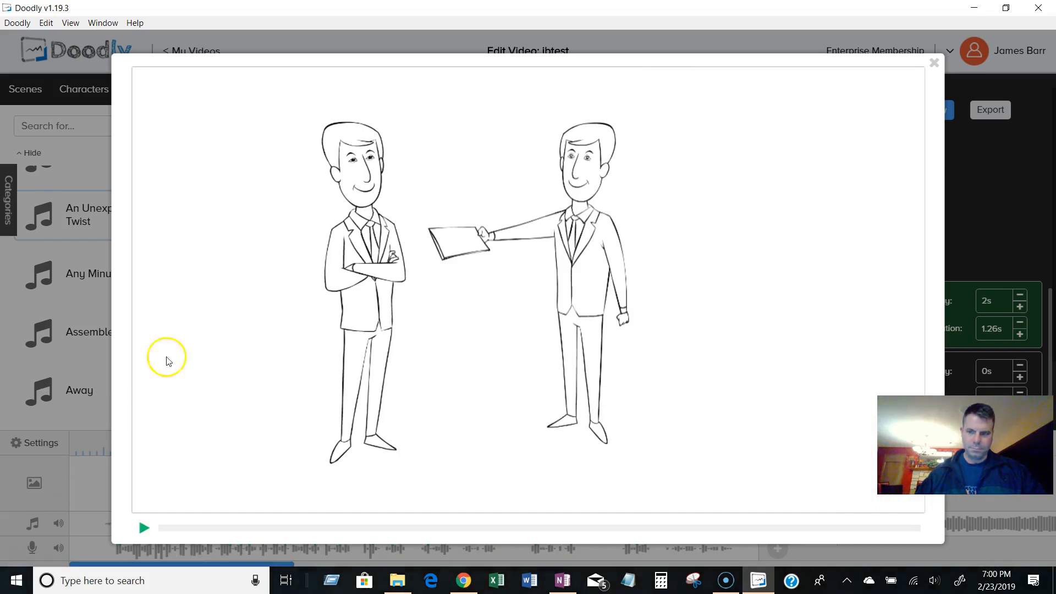
click(934, 63)
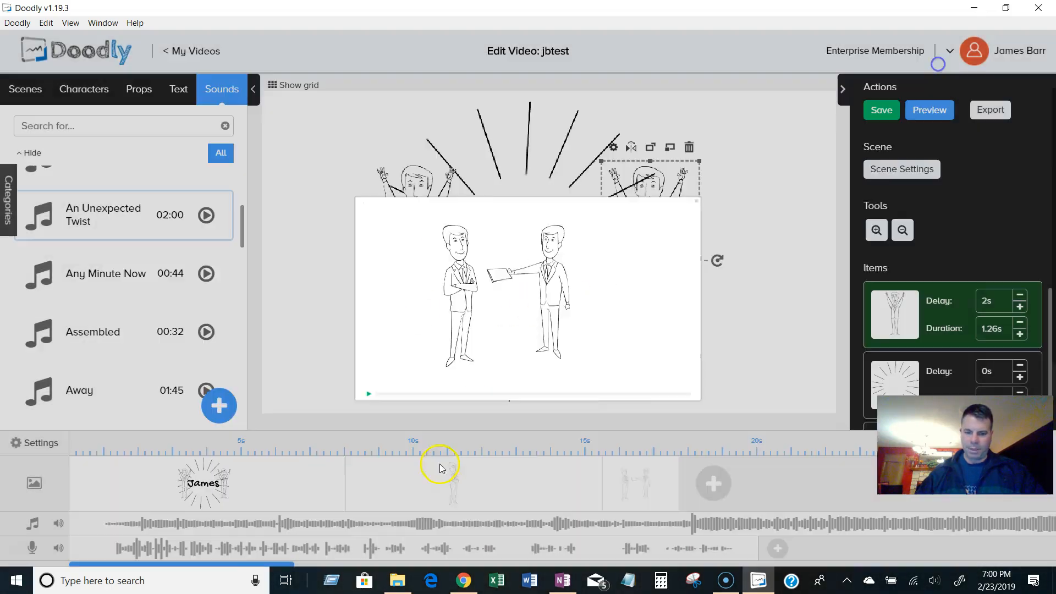
Delete the voiceover recording and record a new narration while the video plays.
click(748, 546)
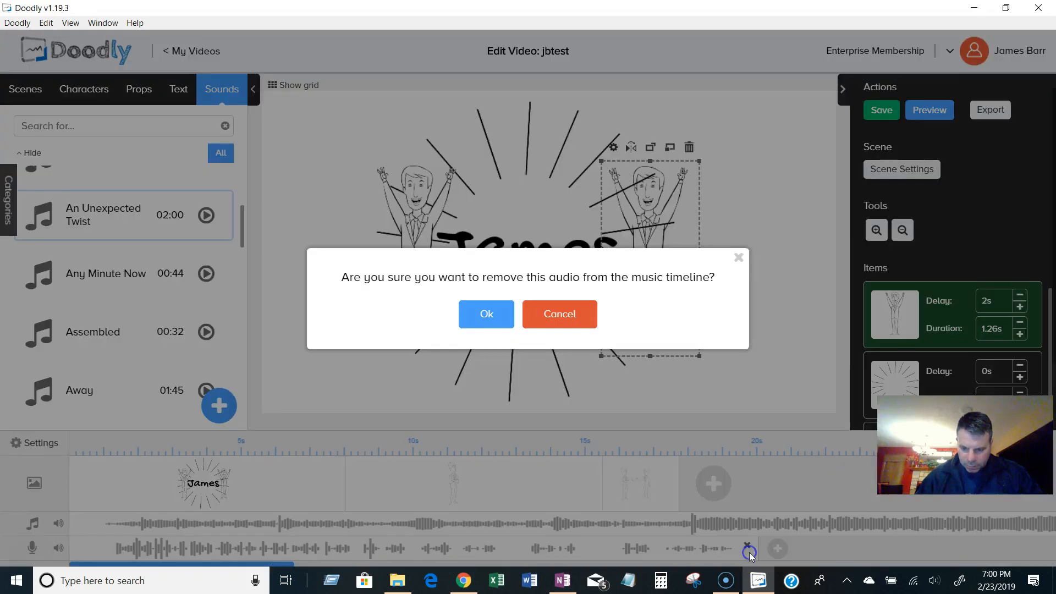
click(488, 314)
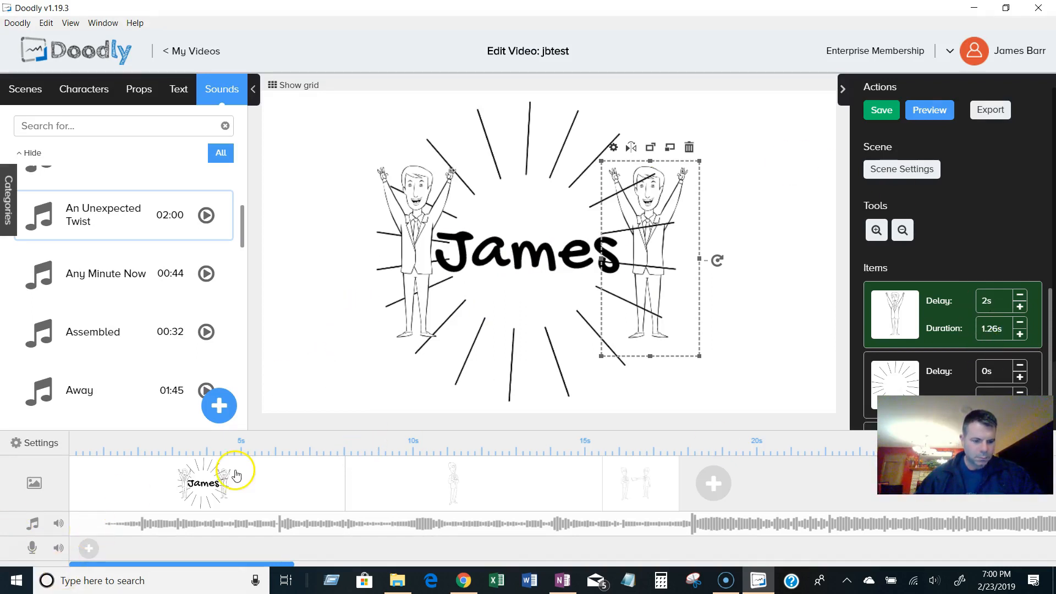
click(91, 551)
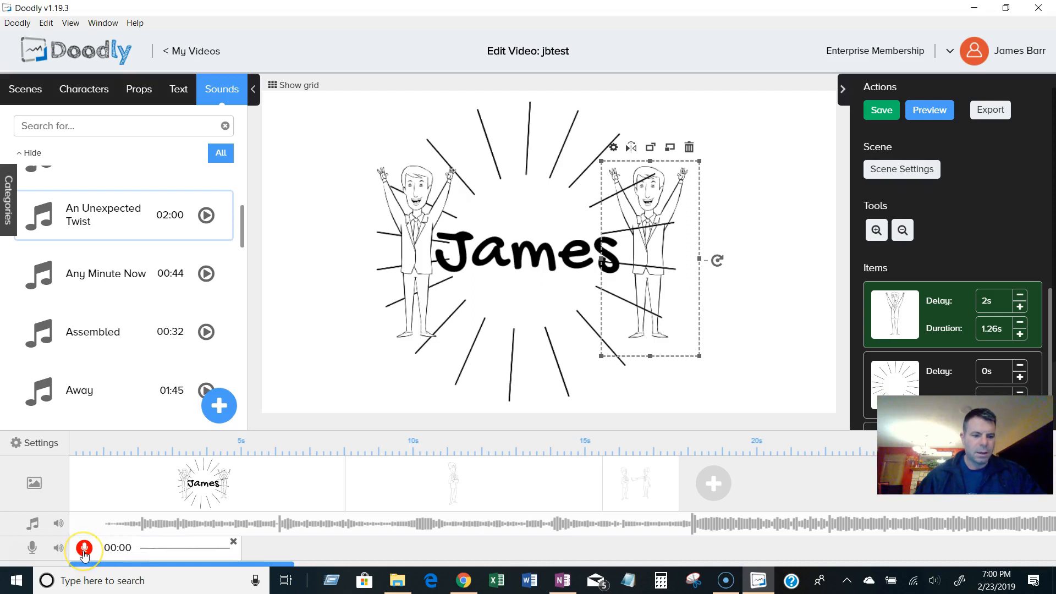
click(84, 549)
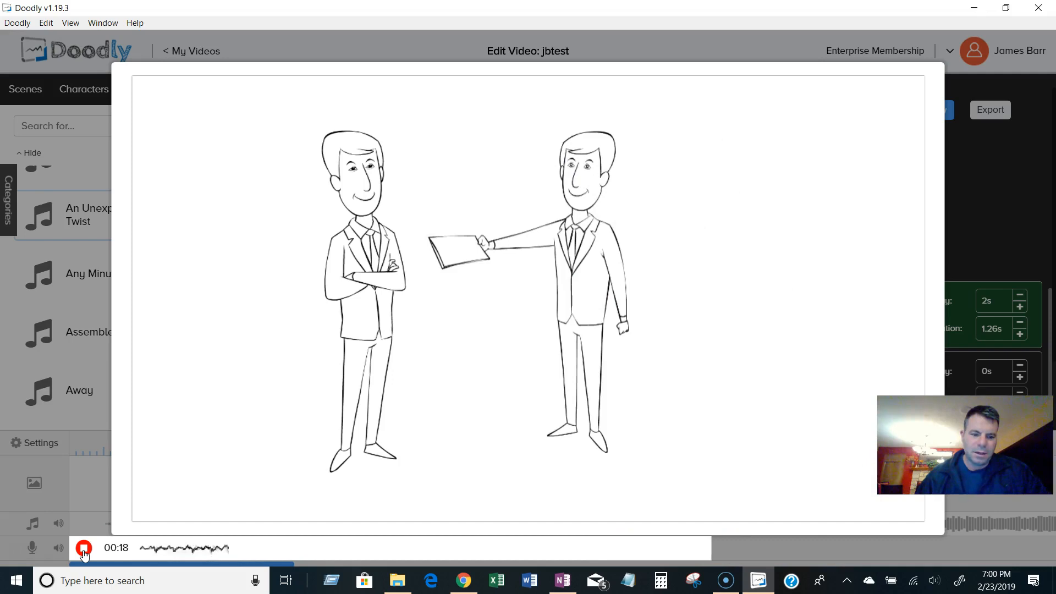
click(83, 548)
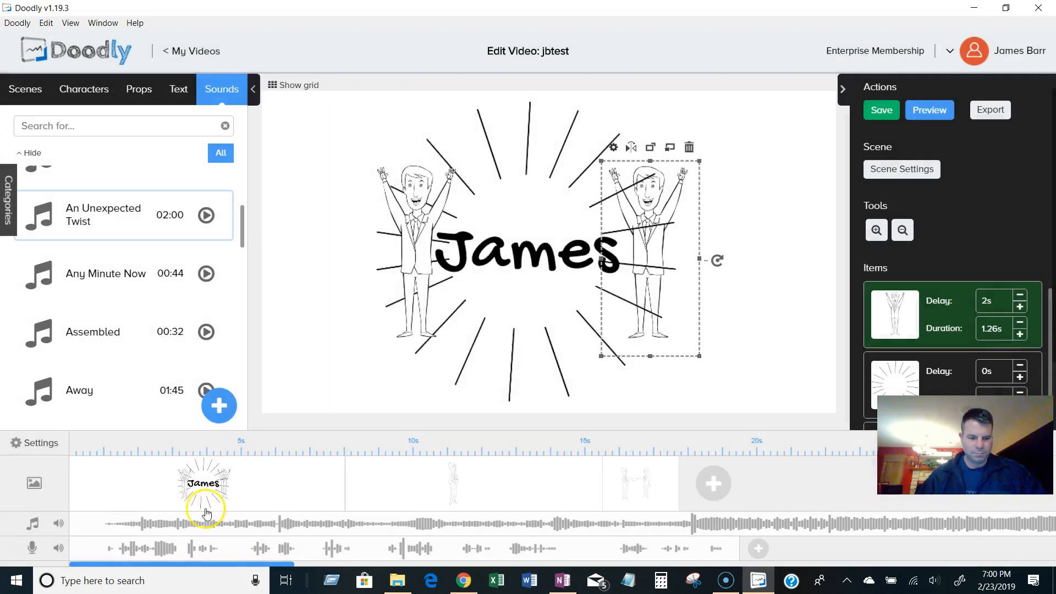
Preview the video with the new narration and remove An Unexpected Twist from the music track.
click(929, 110)
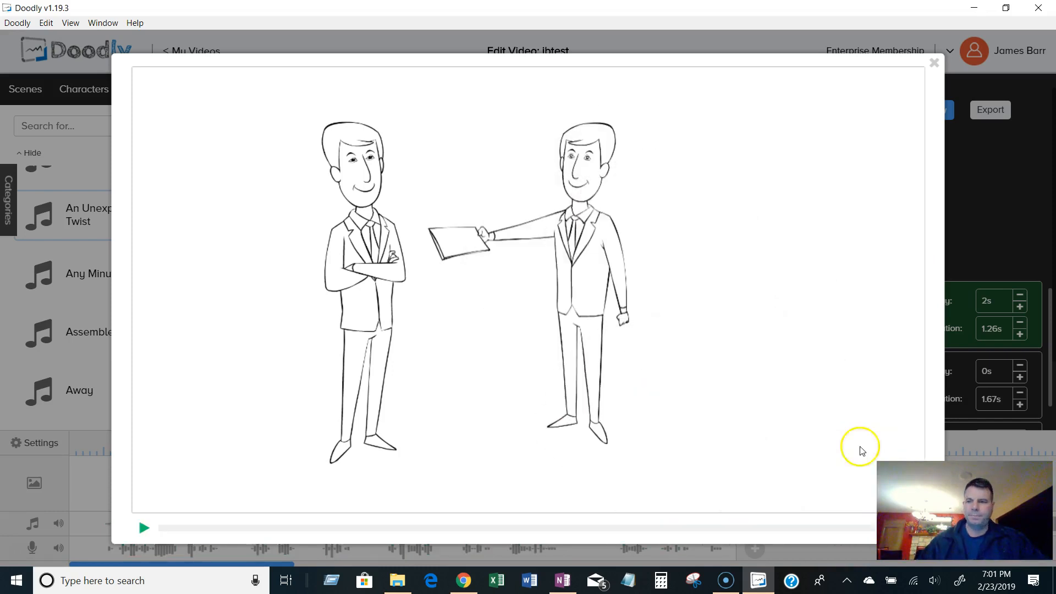
click(934, 63)
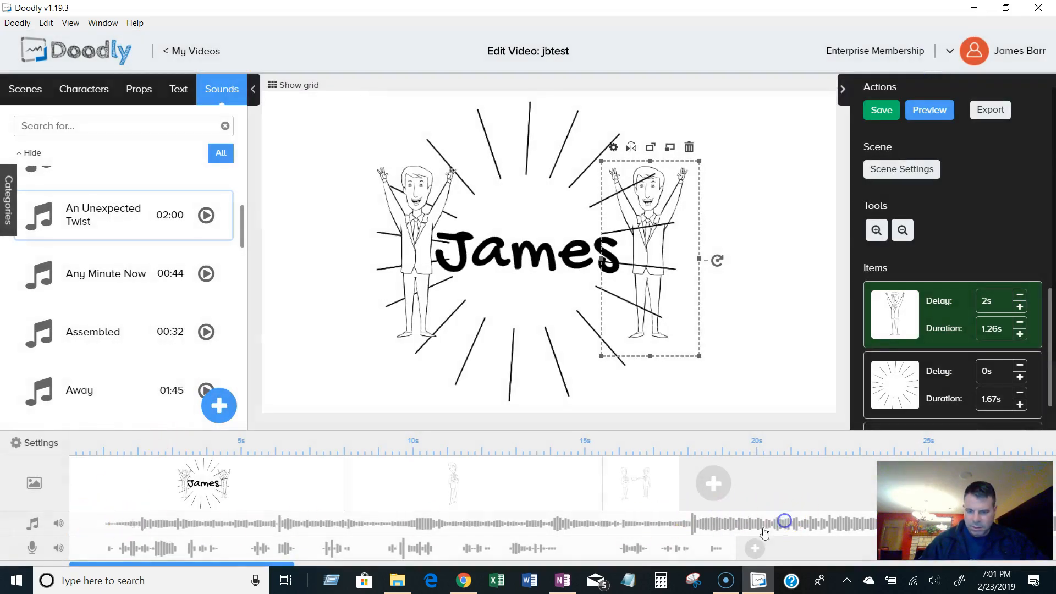
right_click(142, 524)
click(167, 511)
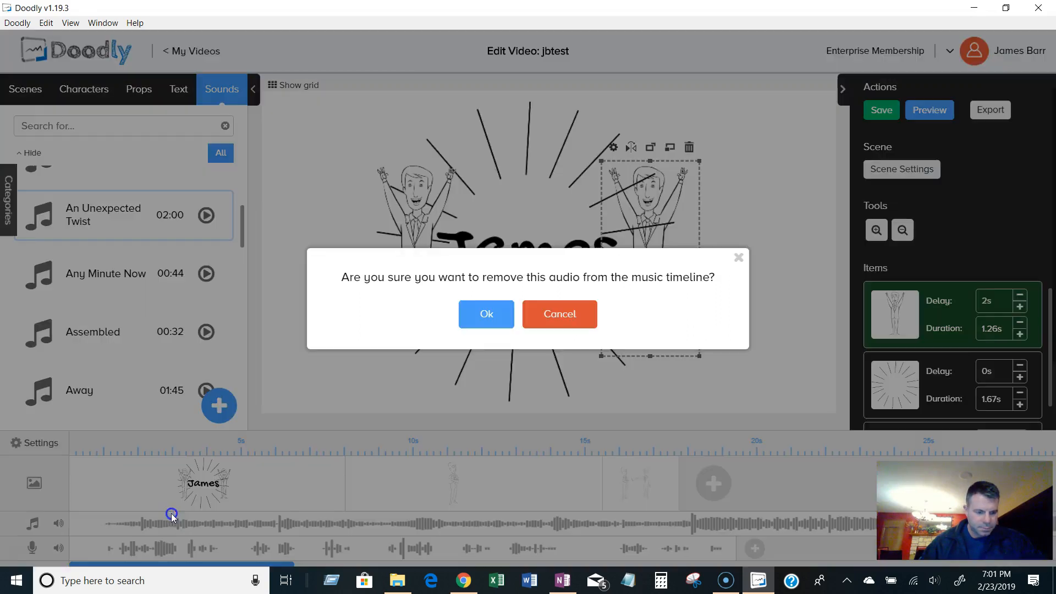
click(500, 328)
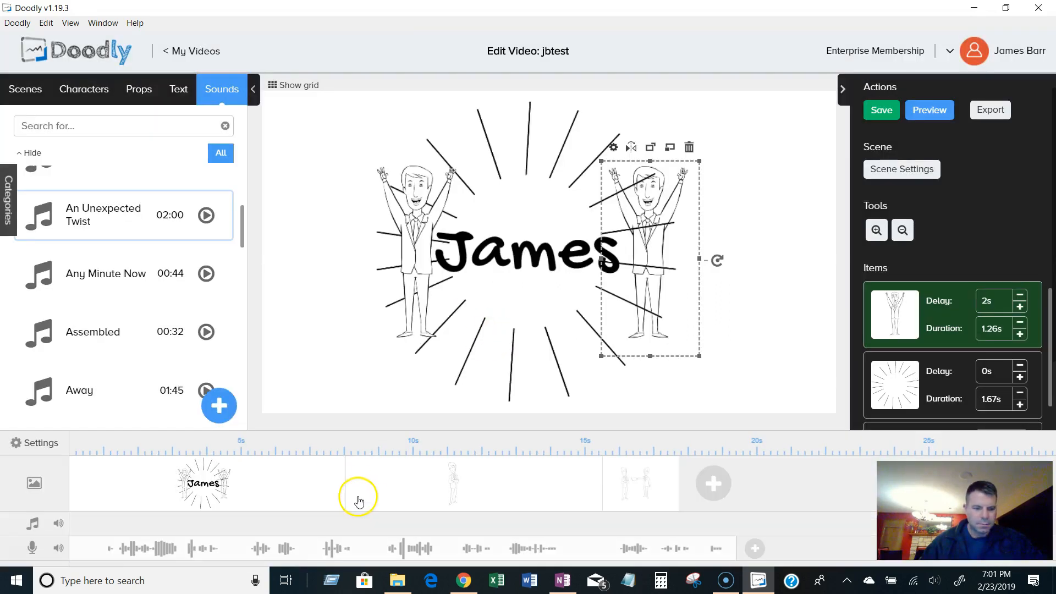
Preview the video with only the narration and check the voiceover track volume.
click(935, 112)
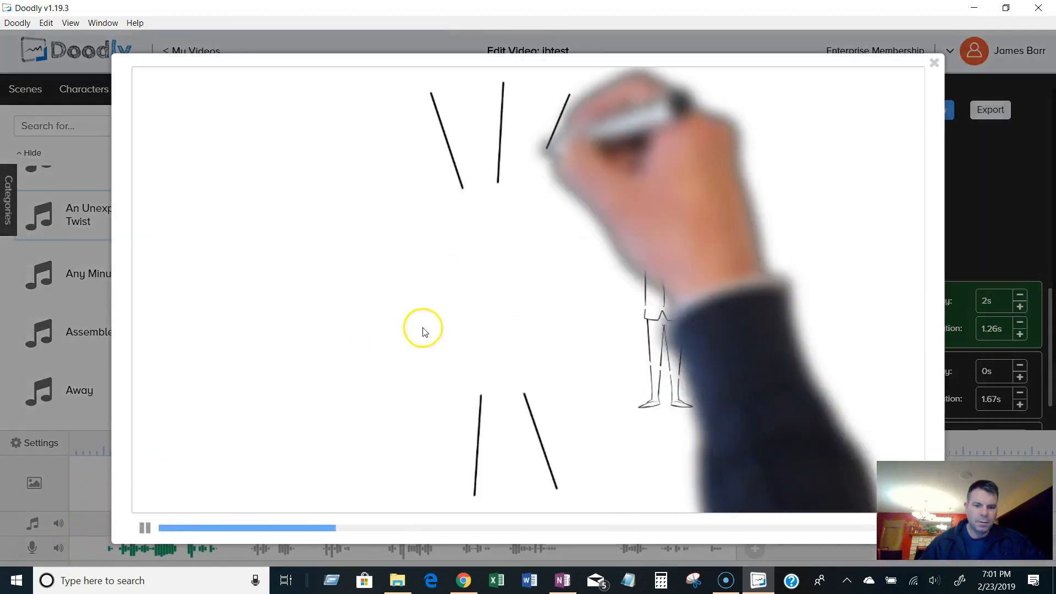
click(144, 527)
click(934, 65)
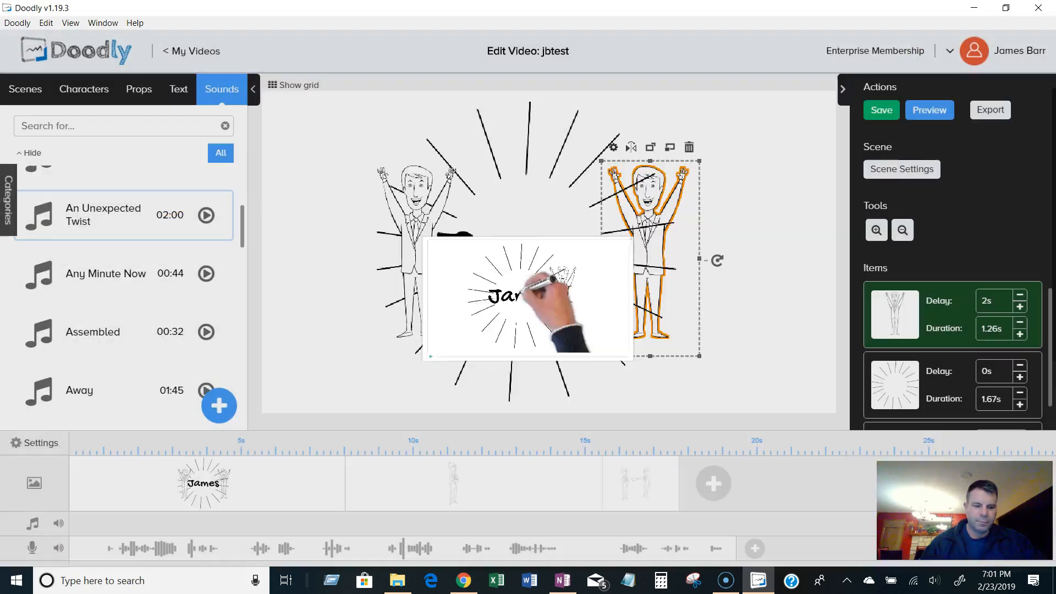
click(59, 548)
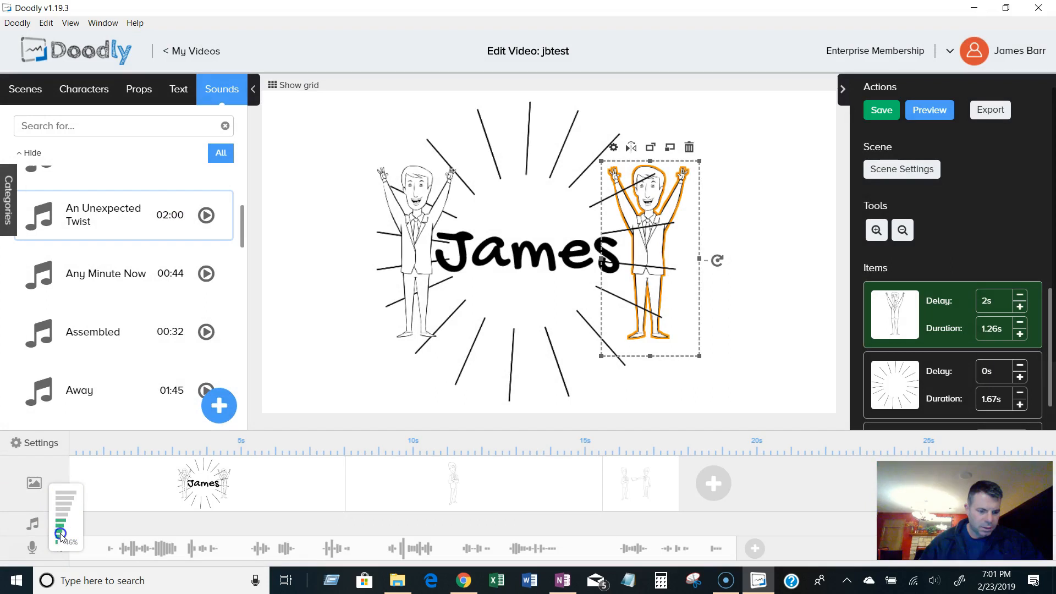
click(936, 109)
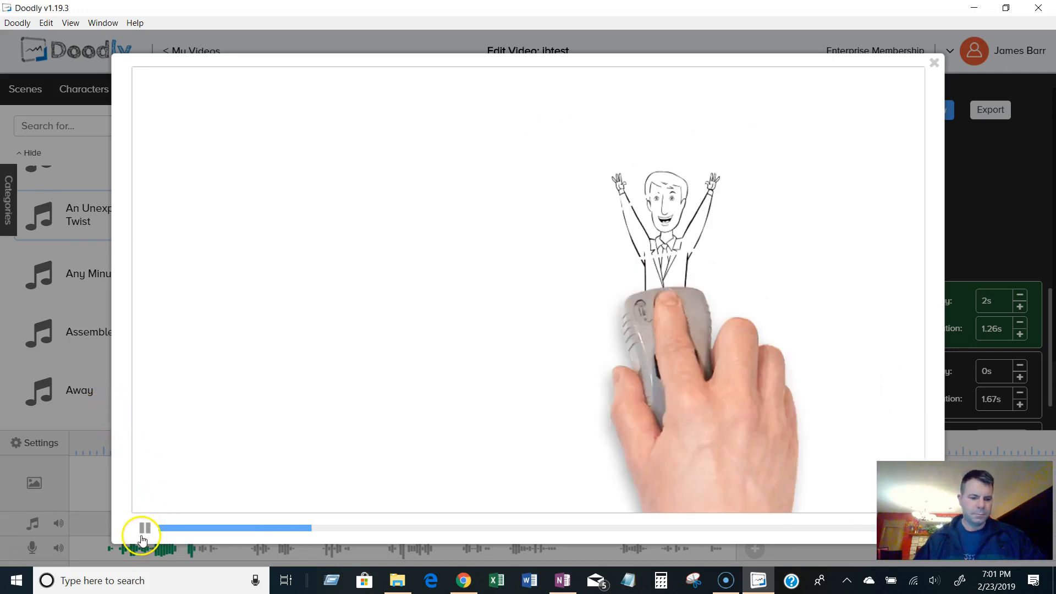
click(144, 529)
click(934, 63)
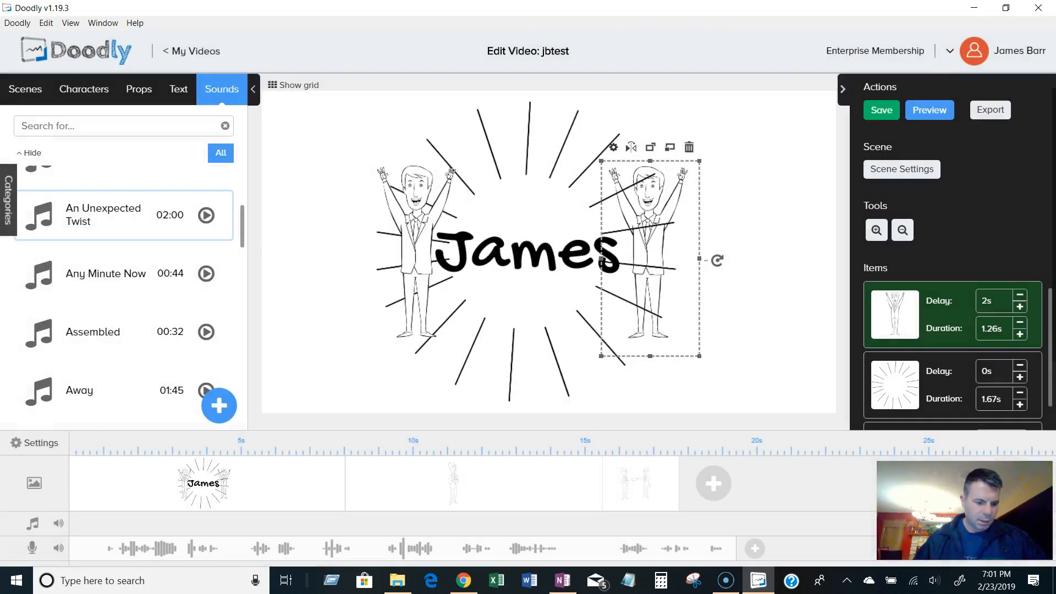
Delete the voiceover recording from the voice track.
right_click(77, 550)
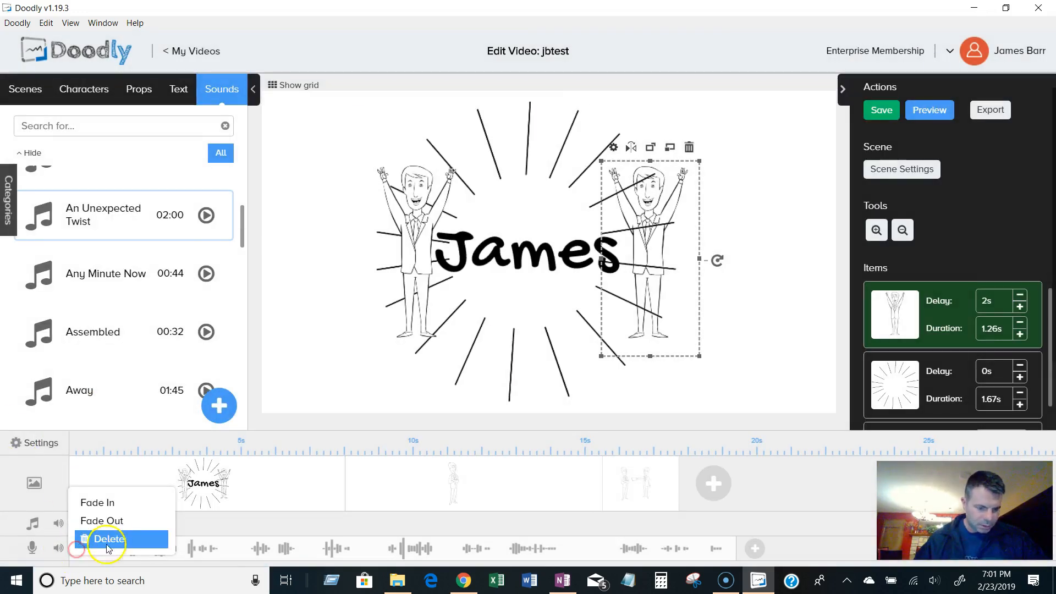
click(90, 537)
click(486, 314)
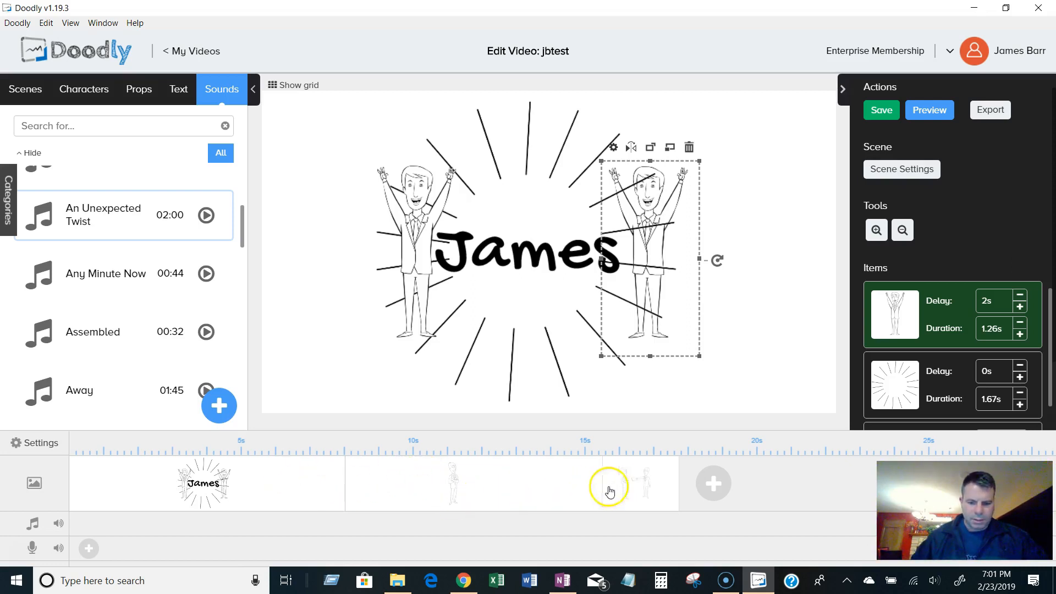
Delete the James sunburst scene from the timeline.
right_click(294, 485)
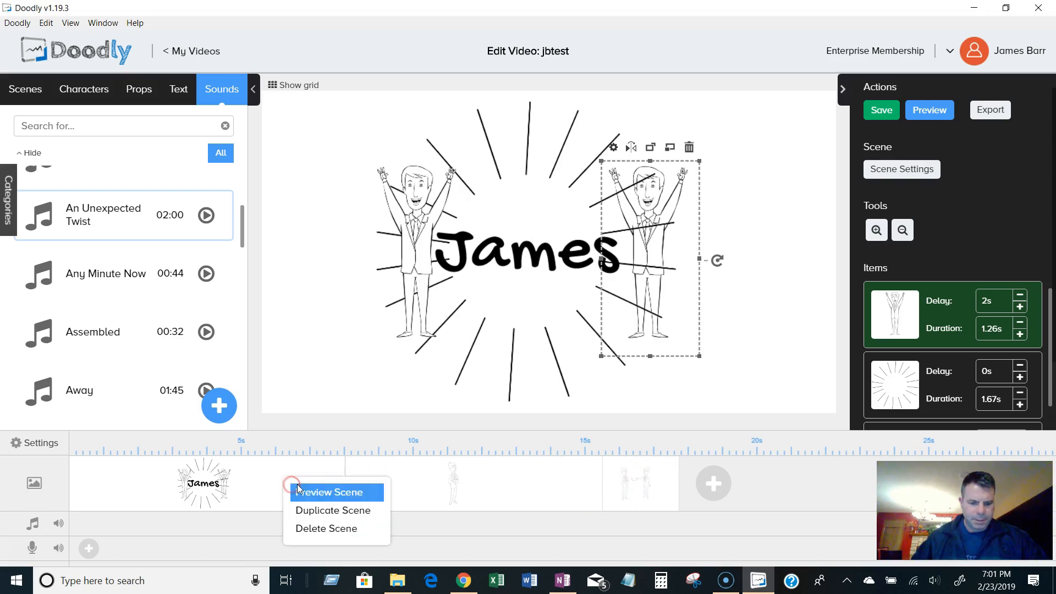
click(328, 529)
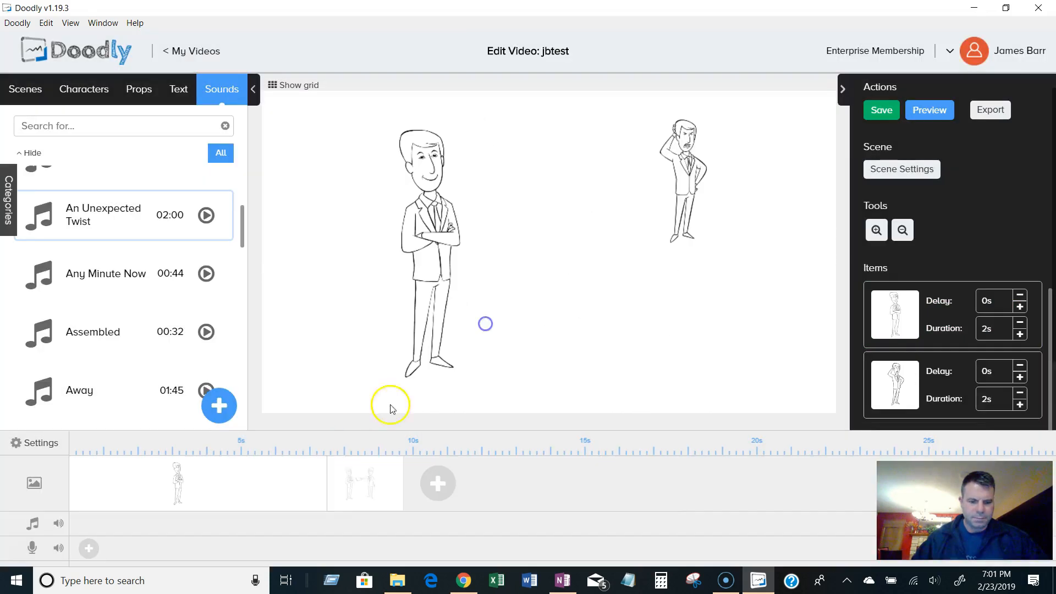
Add a new blank scene after the character scenes and change its exit animation in Scene Settings.
right_click(245, 486)
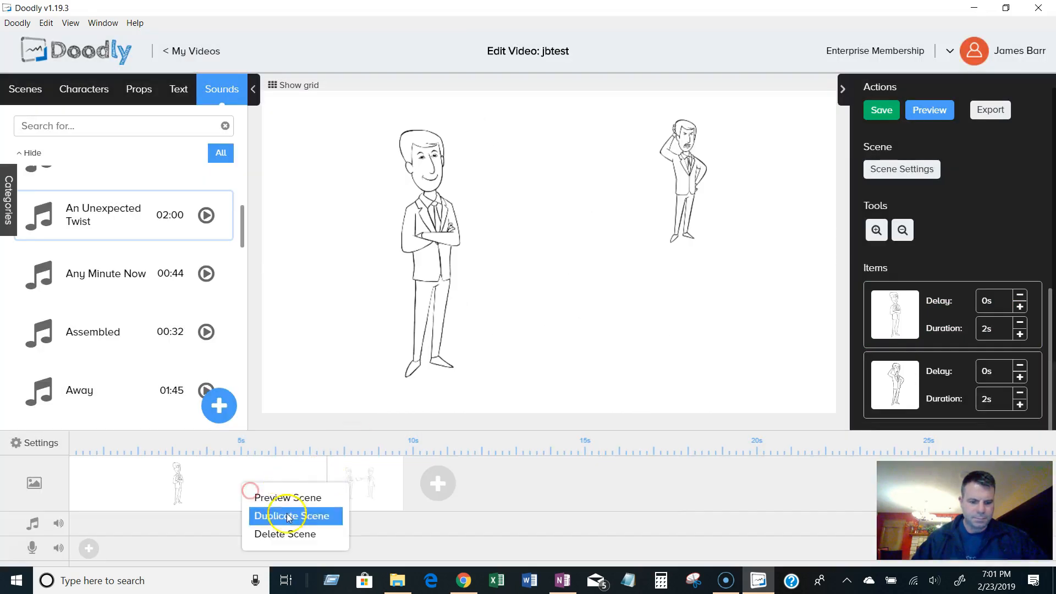
click(452, 489)
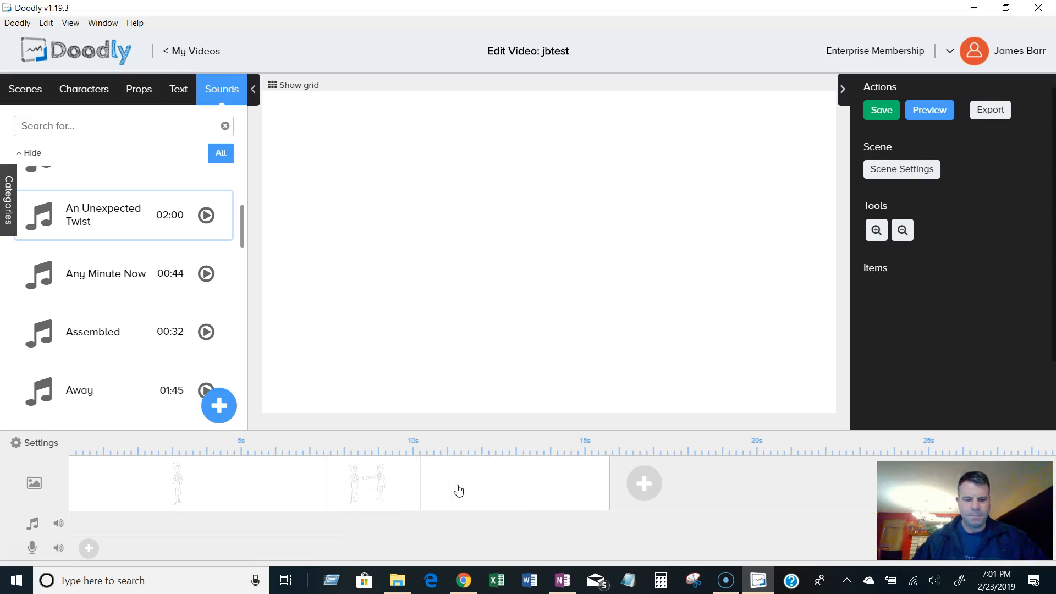
click(404, 502)
click(895, 167)
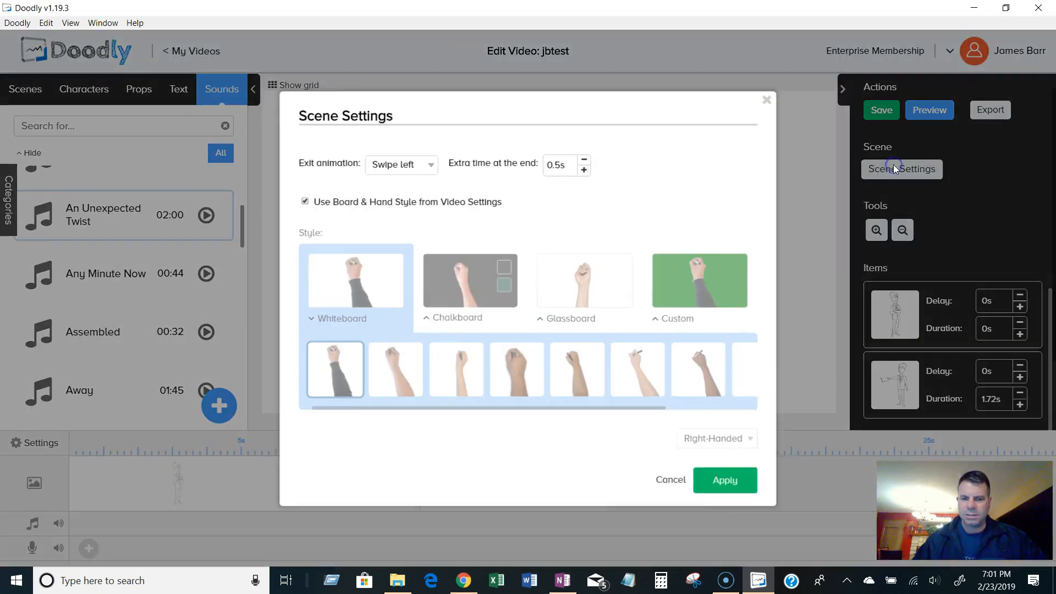
click(418, 155)
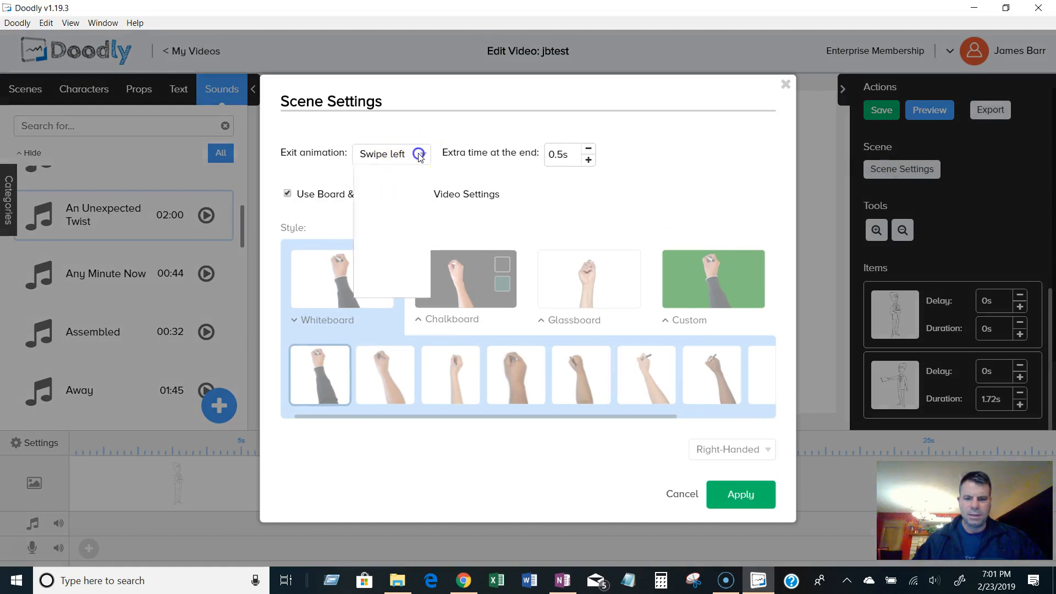
click(407, 195)
click(734, 498)
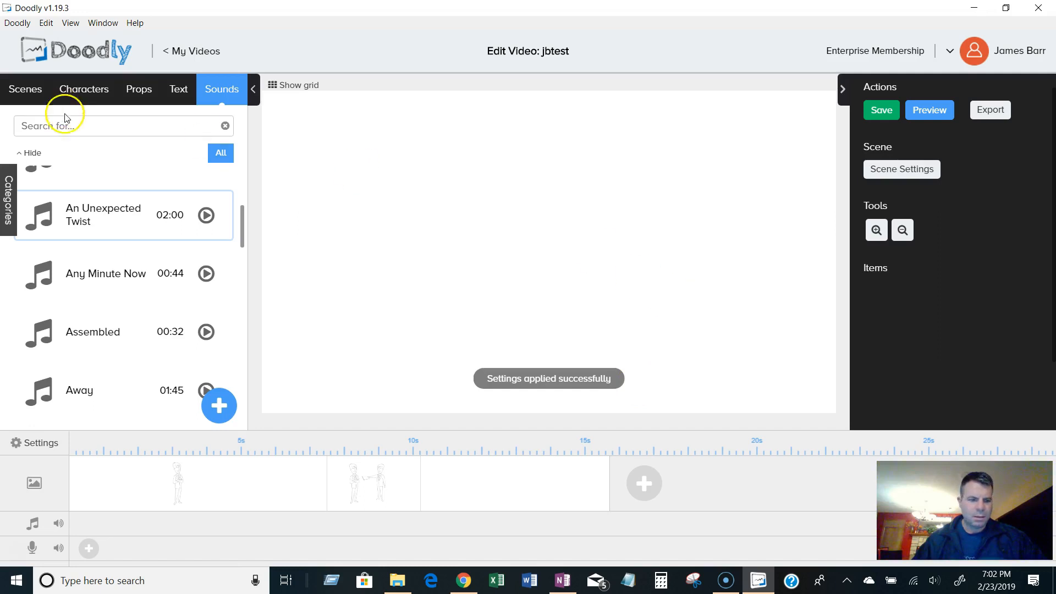
Add the bedroom scene template to the video.
click(33, 93)
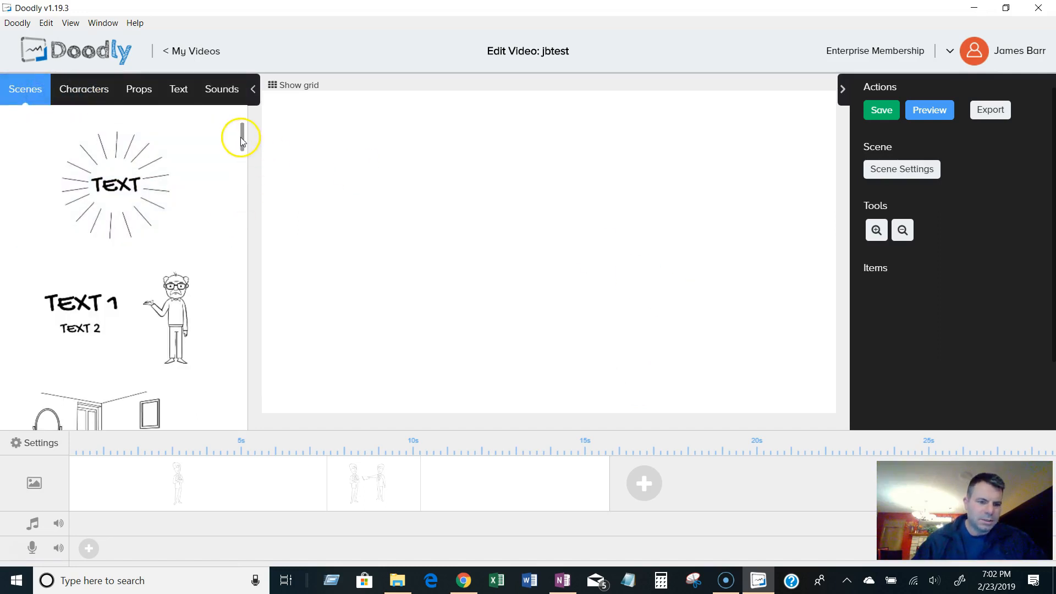
scroll(215, 310, down, 4)
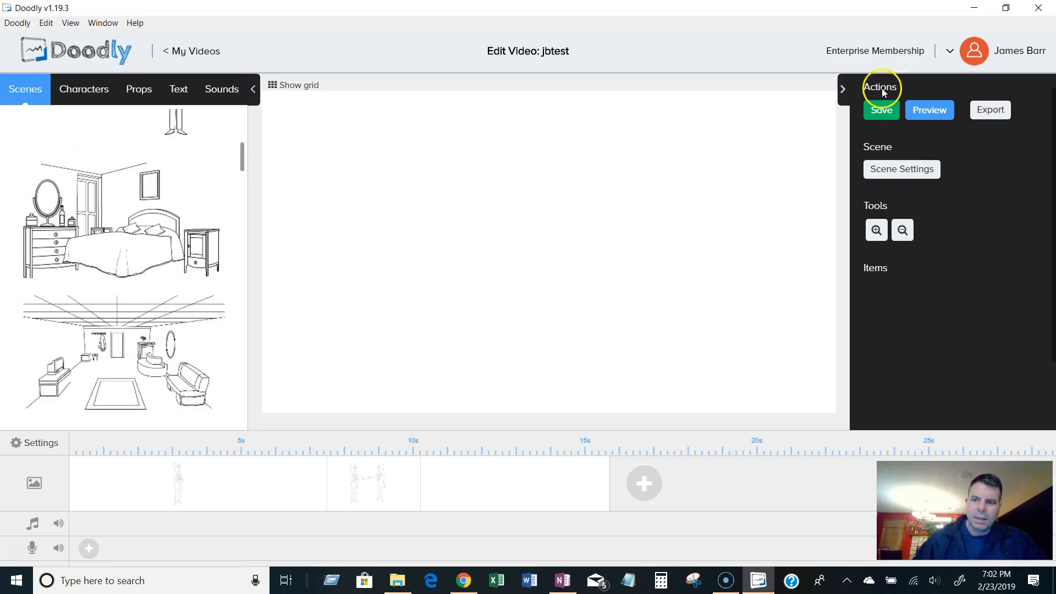
scroll(242, 165, down, 3)
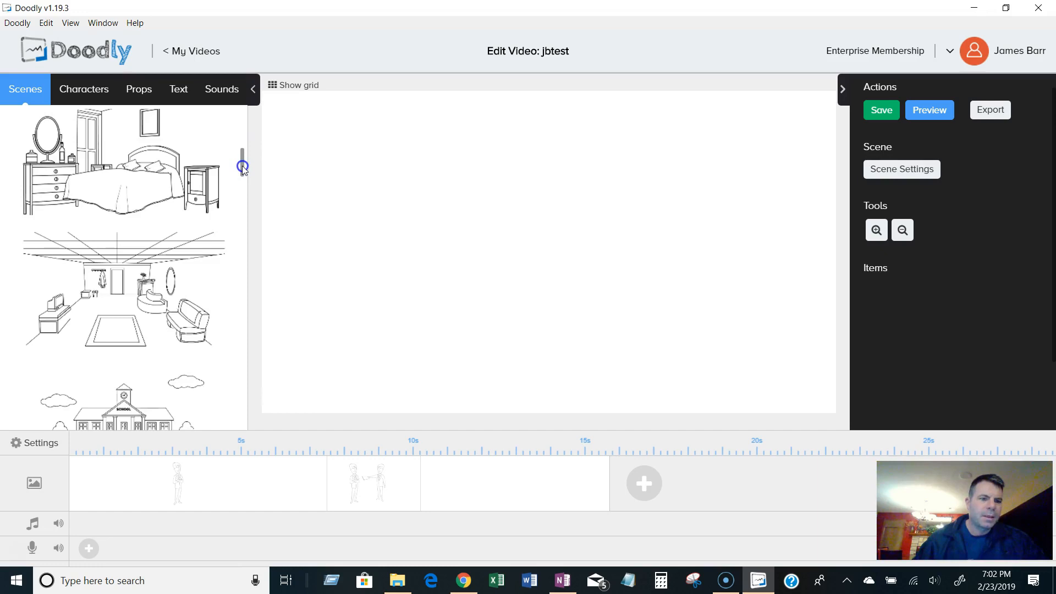
scroll(242, 167, up, 3)
click(134, 233)
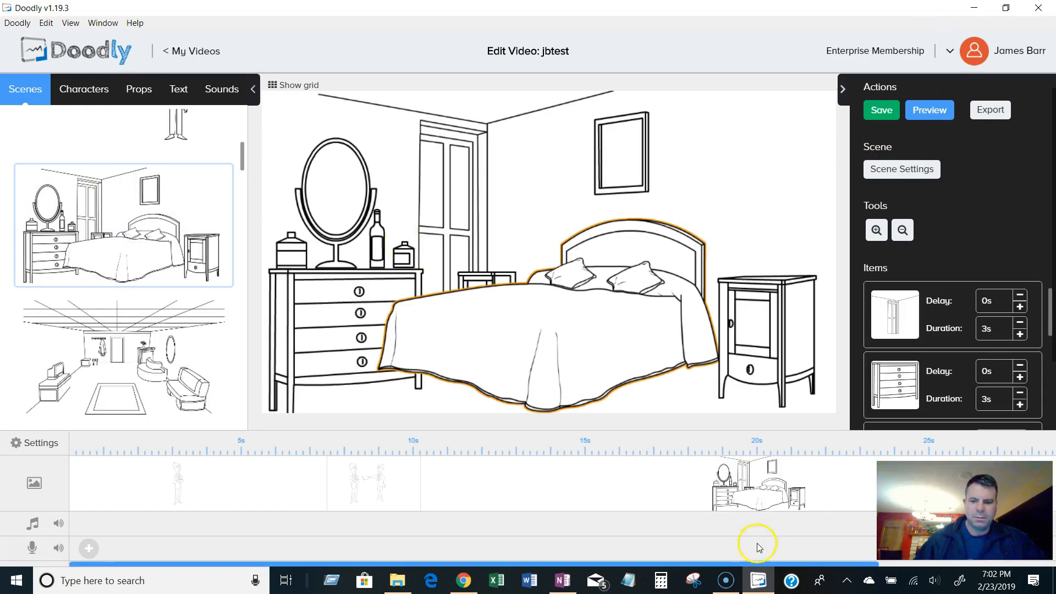
Preview the bedroom scene on its own.
right_click(812, 478)
click(833, 477)
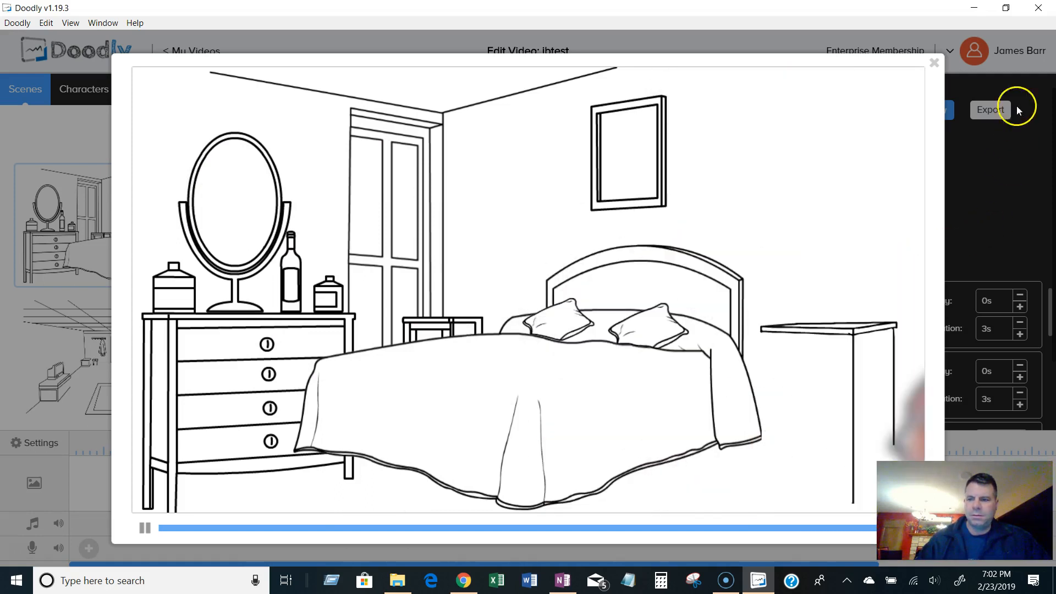
click(936, 64)
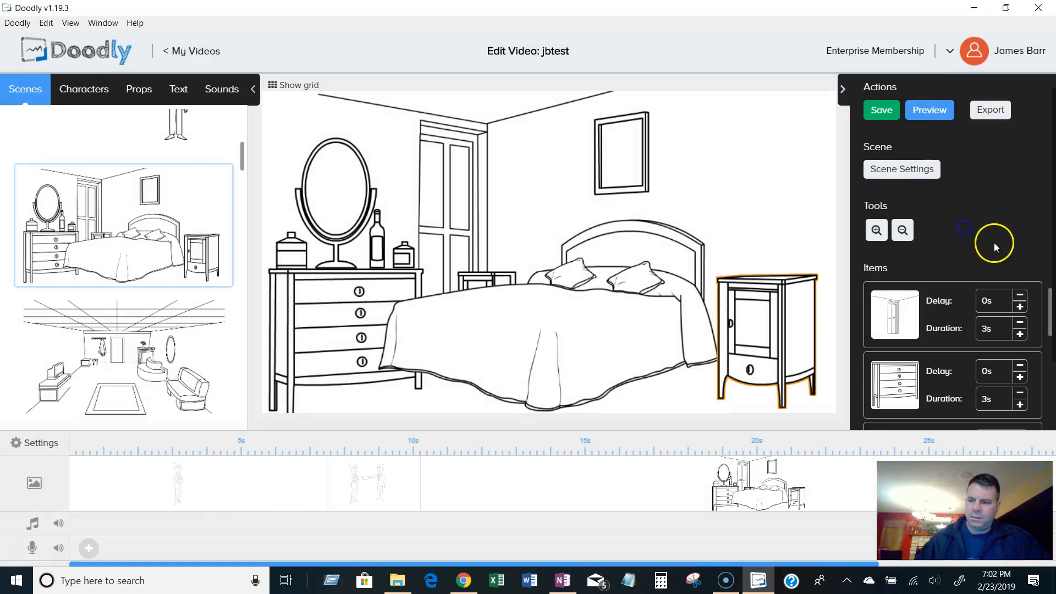
Select the bedroom scene's items to inspect their delay and duration settings.
scroll(994, 243, down, 5)
scroll(995, 258, up, 8)
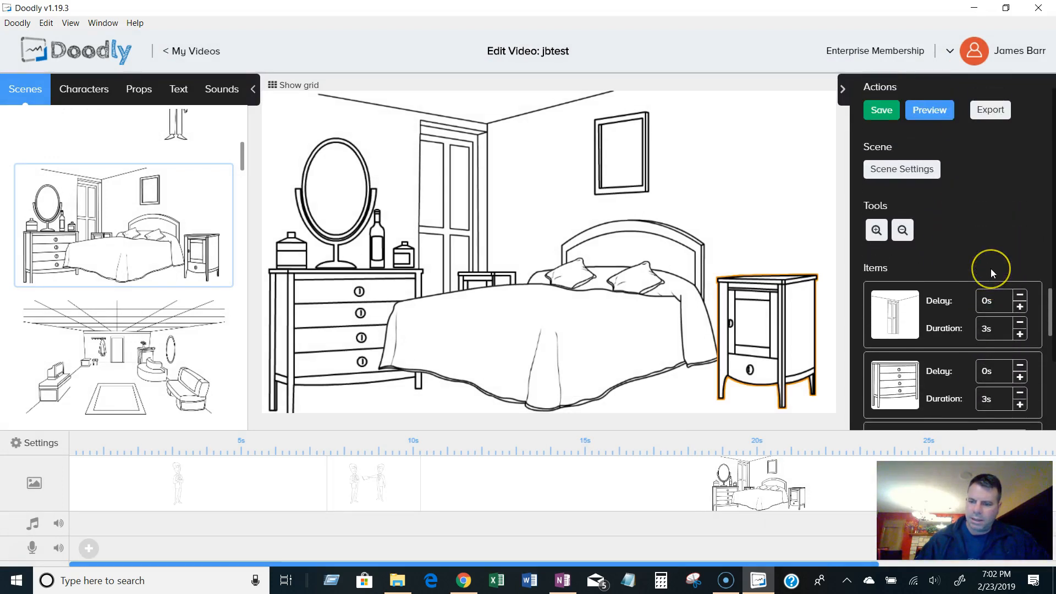
click(932, 309)
click(924, 369)
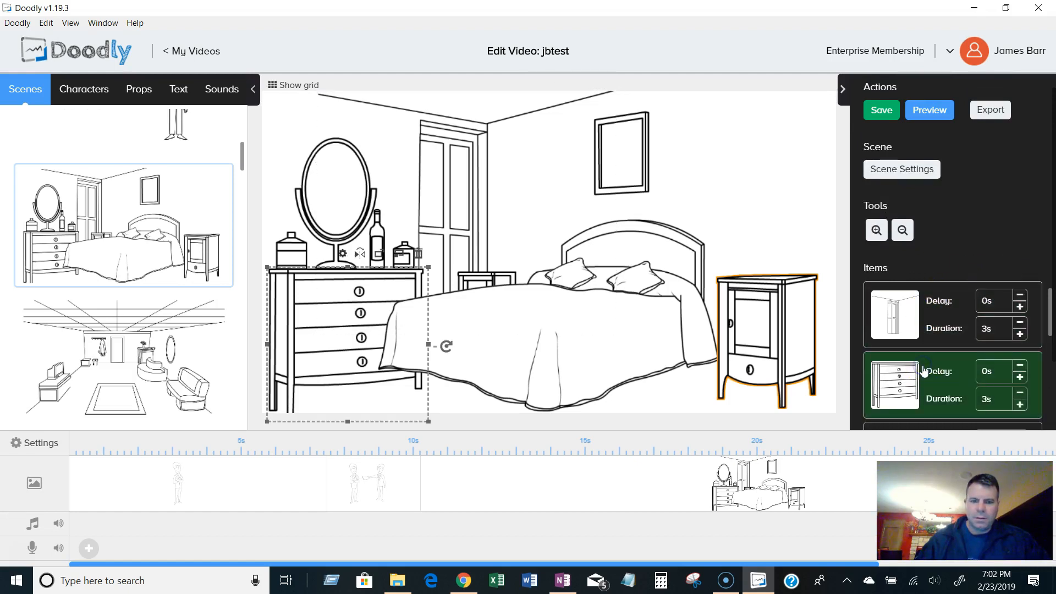
click(798, 332)
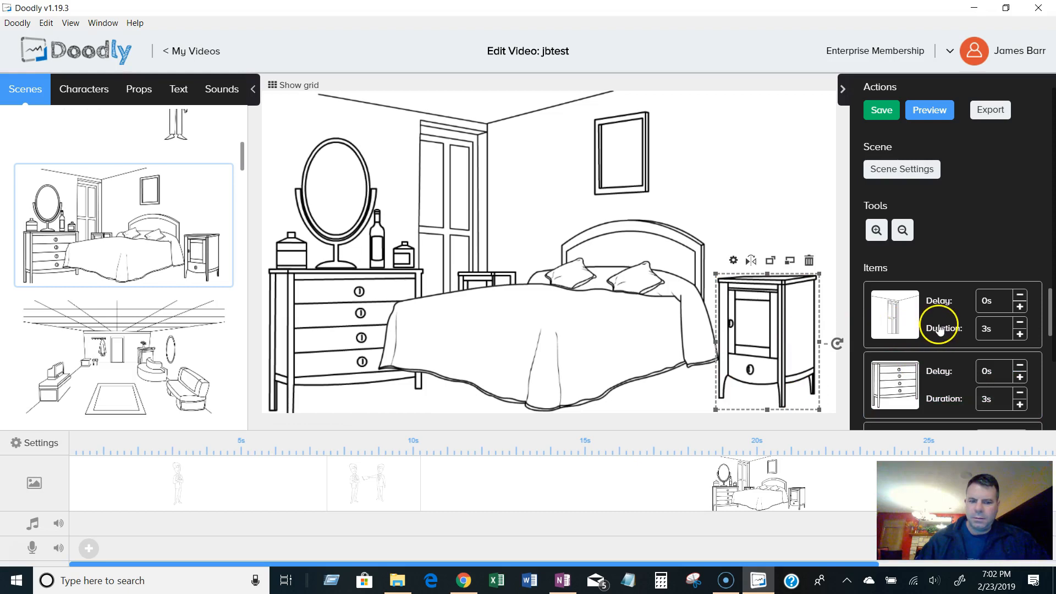
click(927, 364)
click(933, 325)
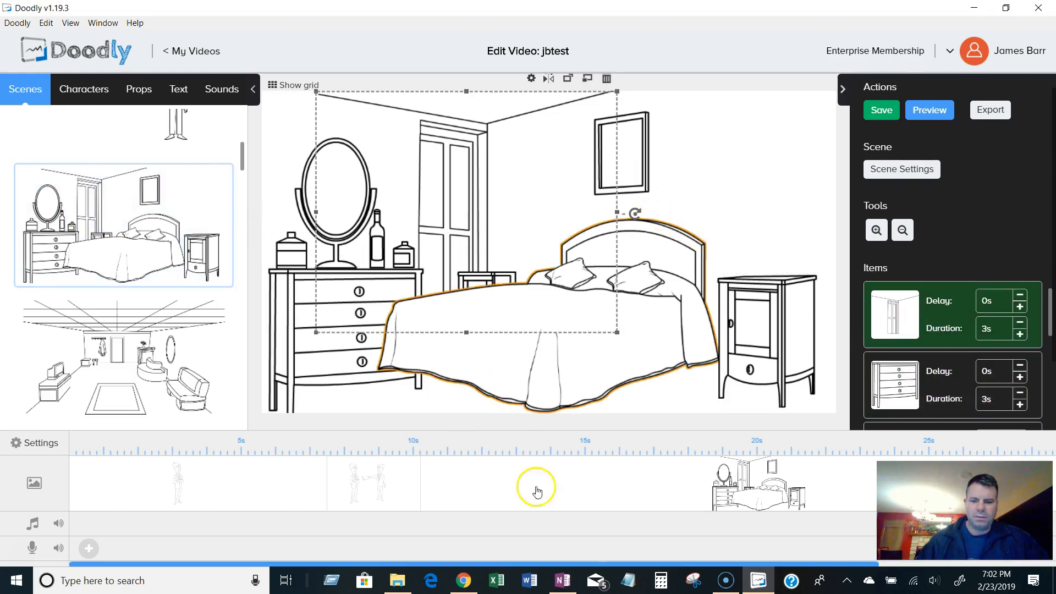
scroll(740, 480, down, 3)
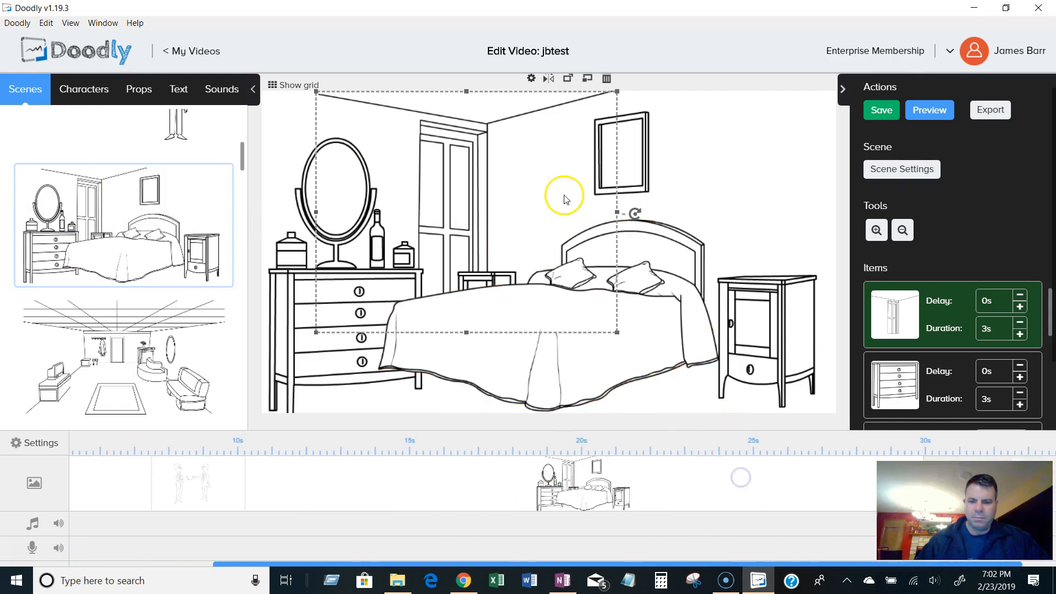
click(749, 151)
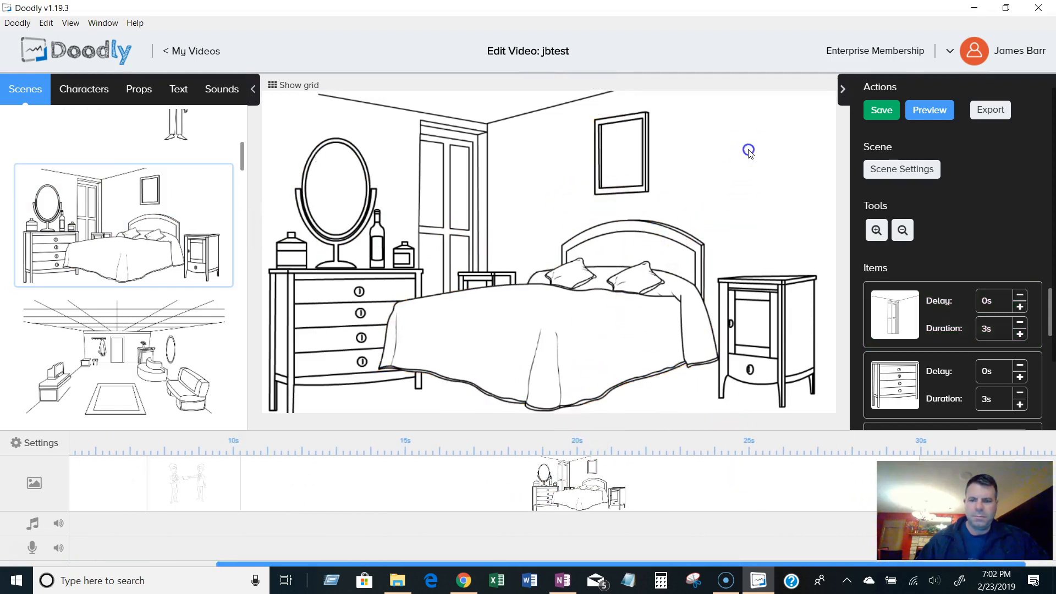
Duplicate the bedroom scene in the timeline.
right_click(750, 499)
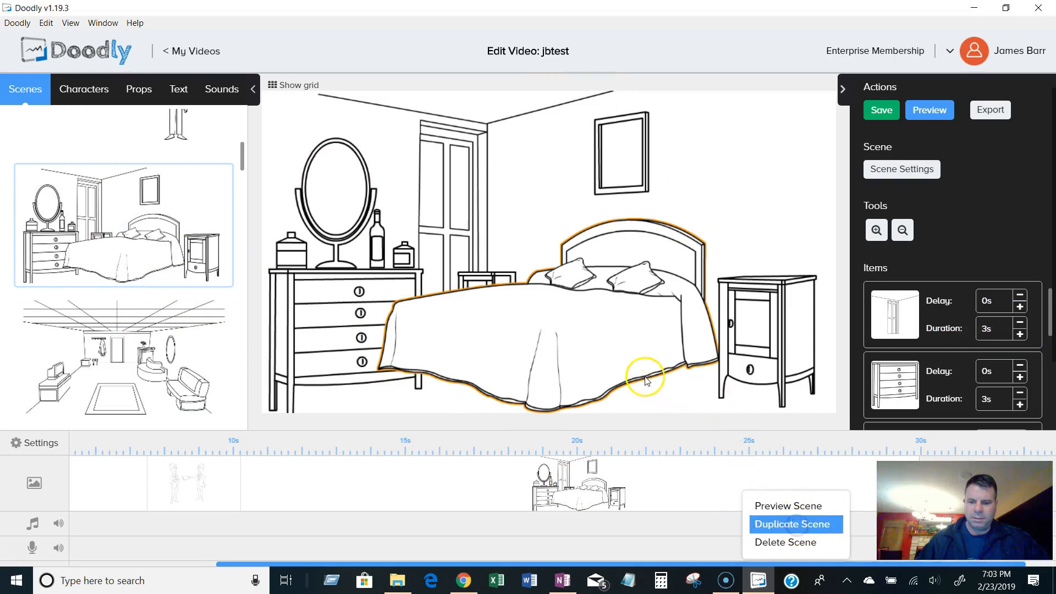
click(796, 527)
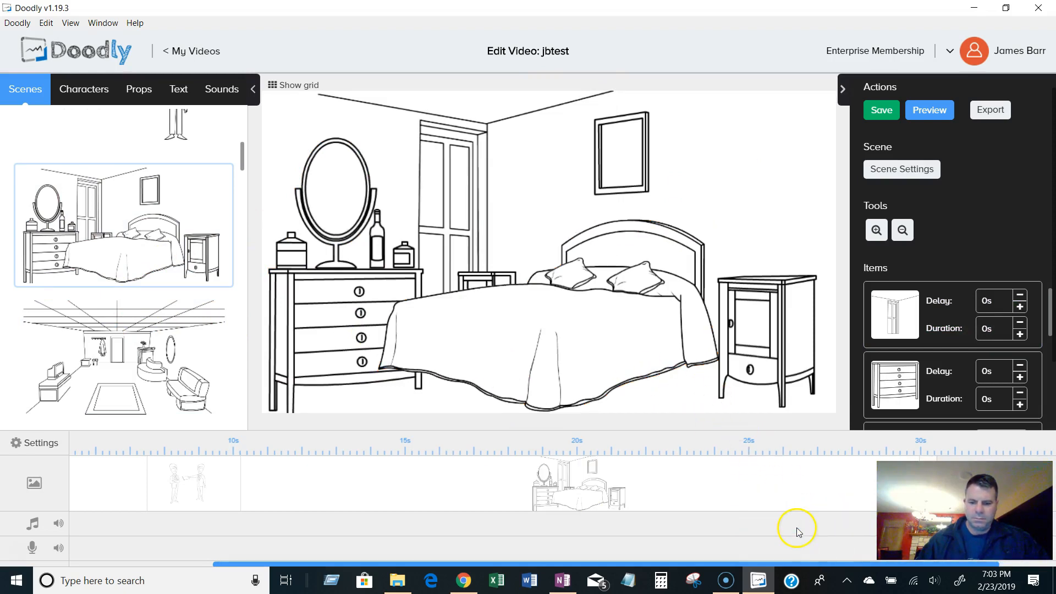
click(669, 495)
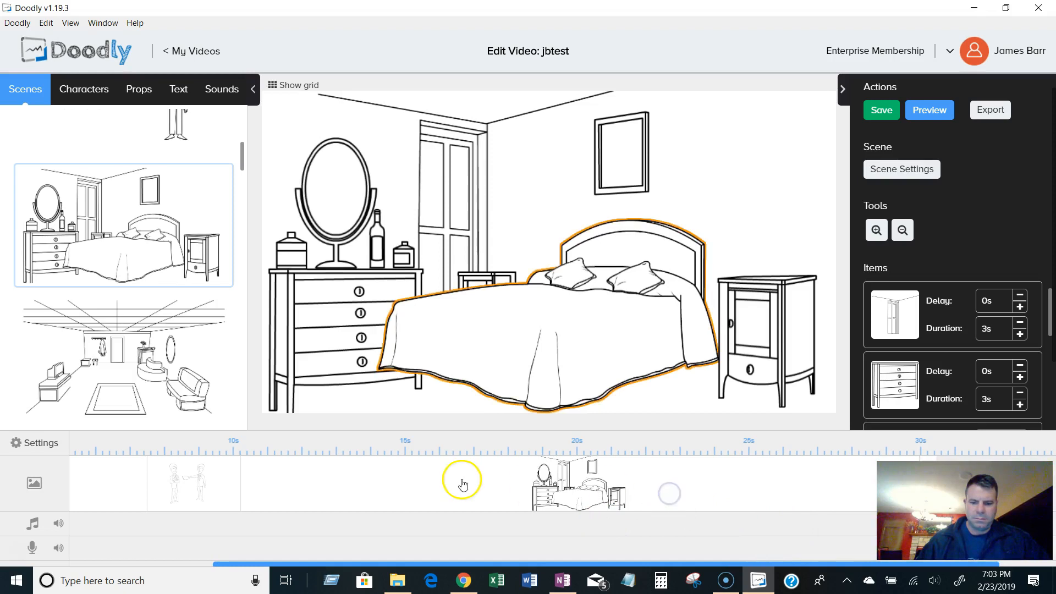
right_click(681, 485)
click(713, 527)
Delete the bedroom scenes from the timeline.
click(481, 313)
click(473, 481)
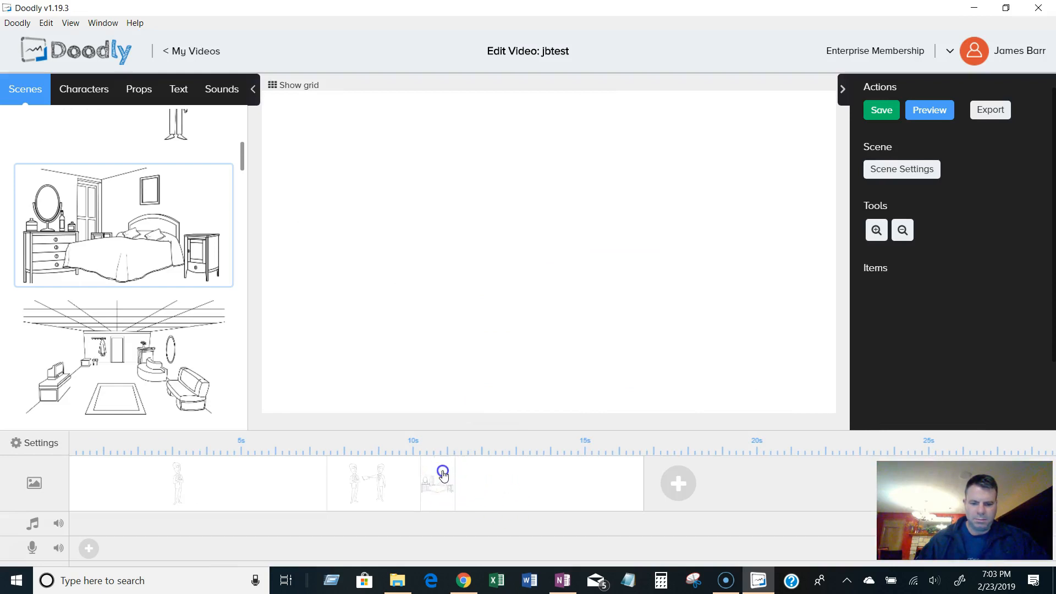
click(444, 475)
right_click(438, 498)
click(478, 545)
click(497, 313)
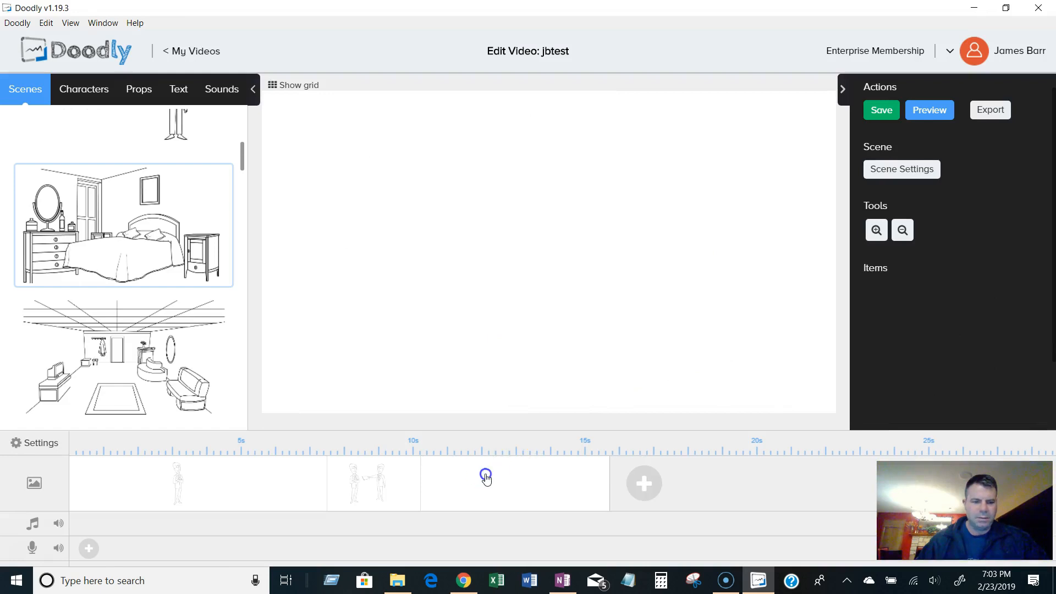
Browse the scene templates and add the beach scene with the girl flying a kite.
drag(243, 197, 235, 396)
scroll(239, 332, down, 4)
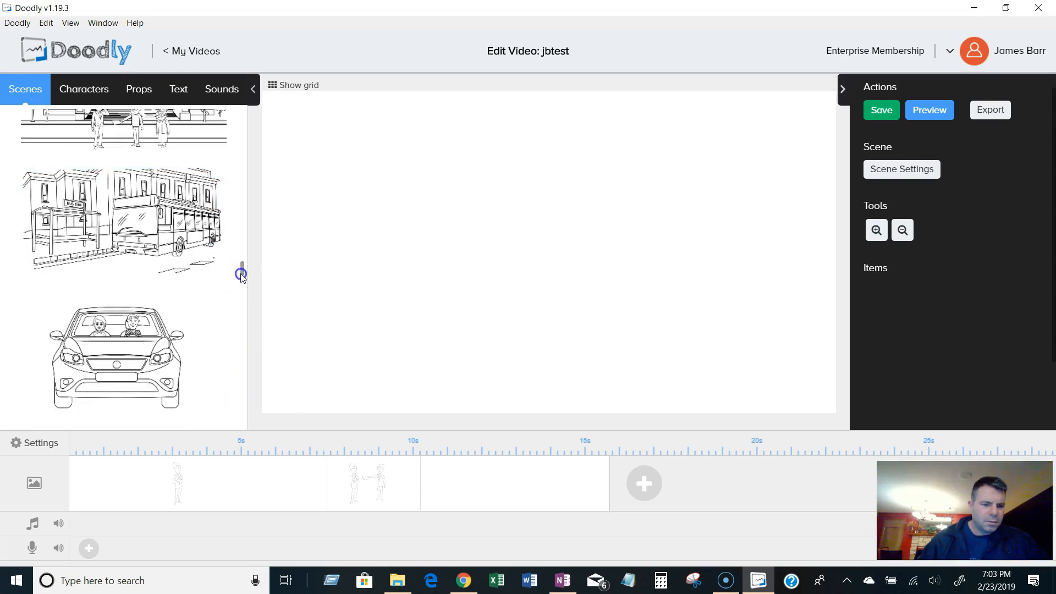
drag(243, 277, 243, 336)
scroll(200, 265, up, 2)
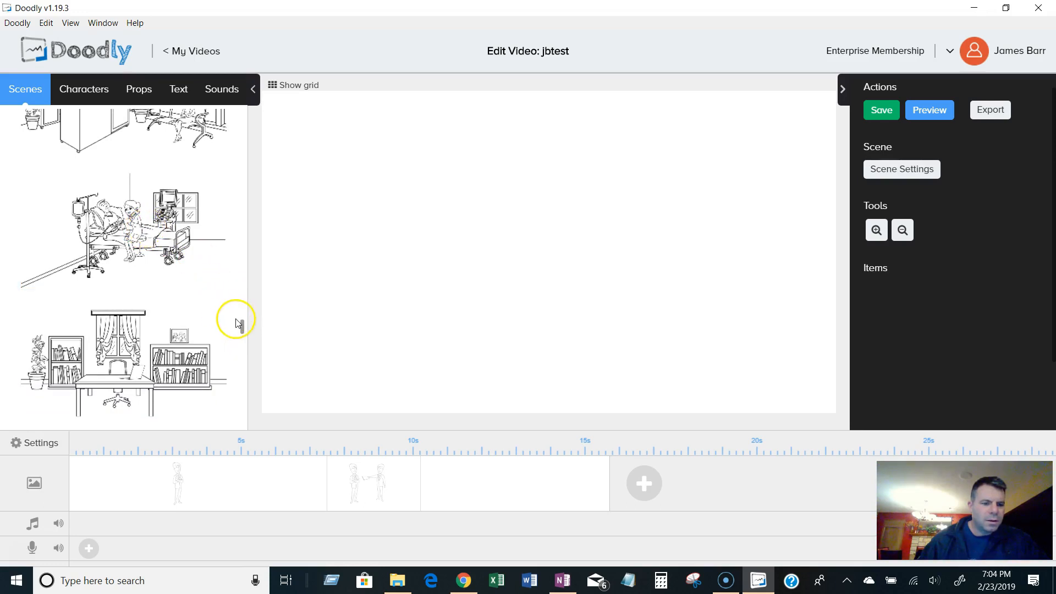
drag(242, 328, 242, 393)
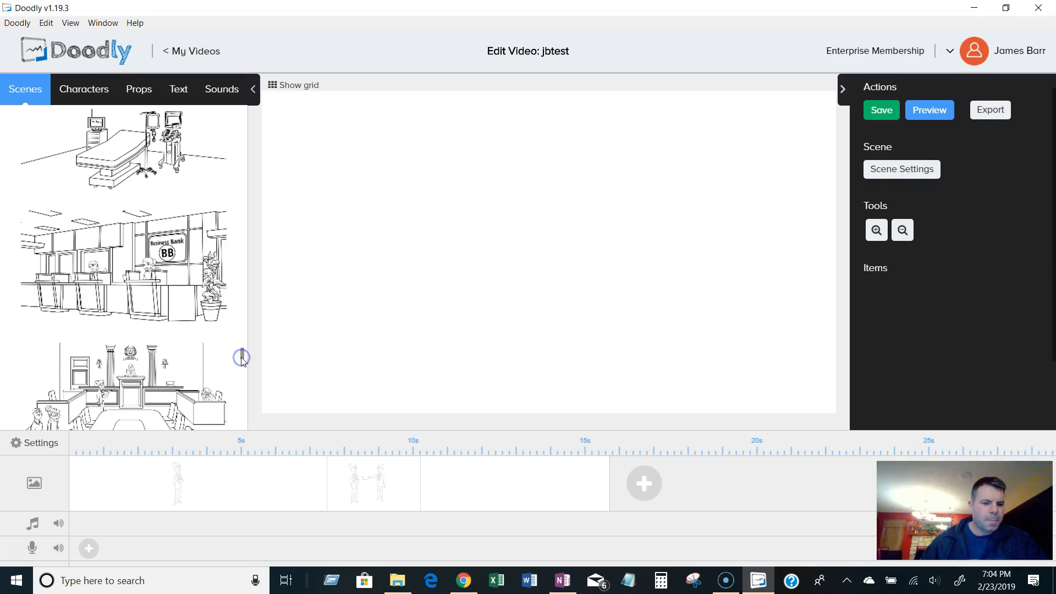
scroll(242, 357, down, 8)
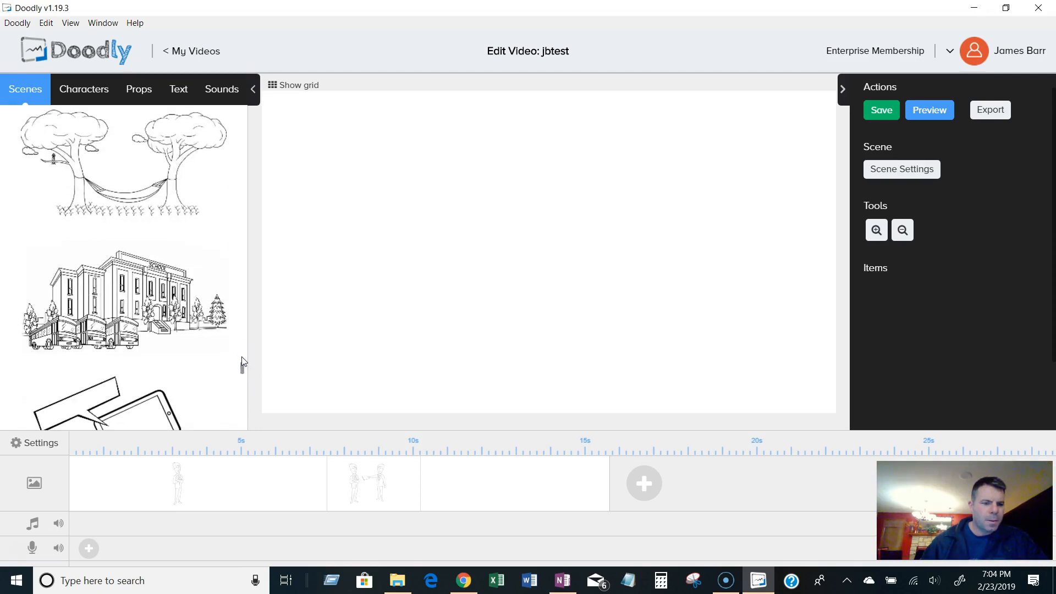
scroll(242, 362, down, 5)
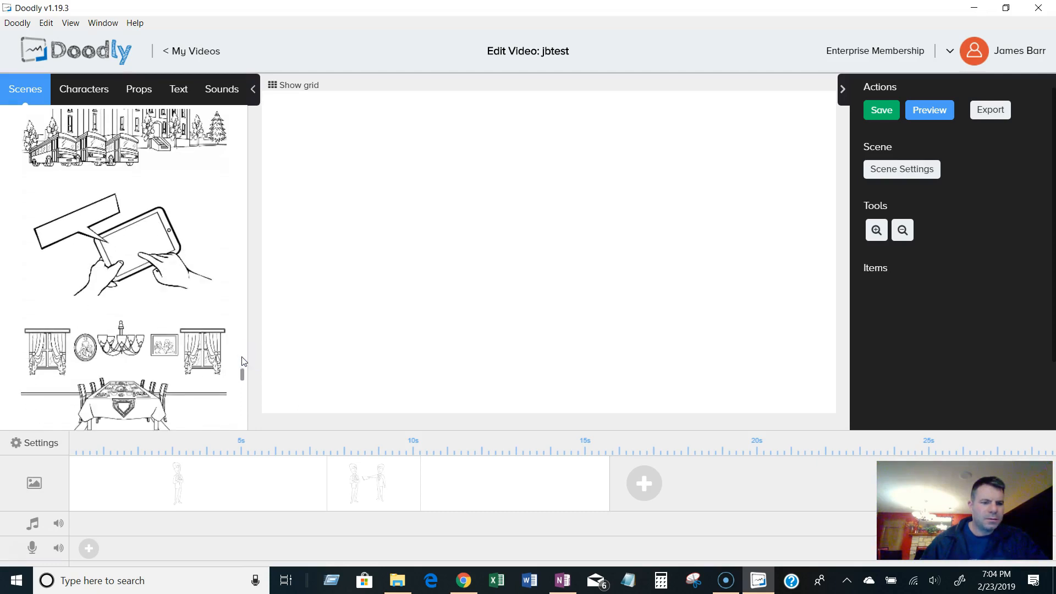
scroll(244, 361, down, 2)
scroll(244, 362, down, 5)
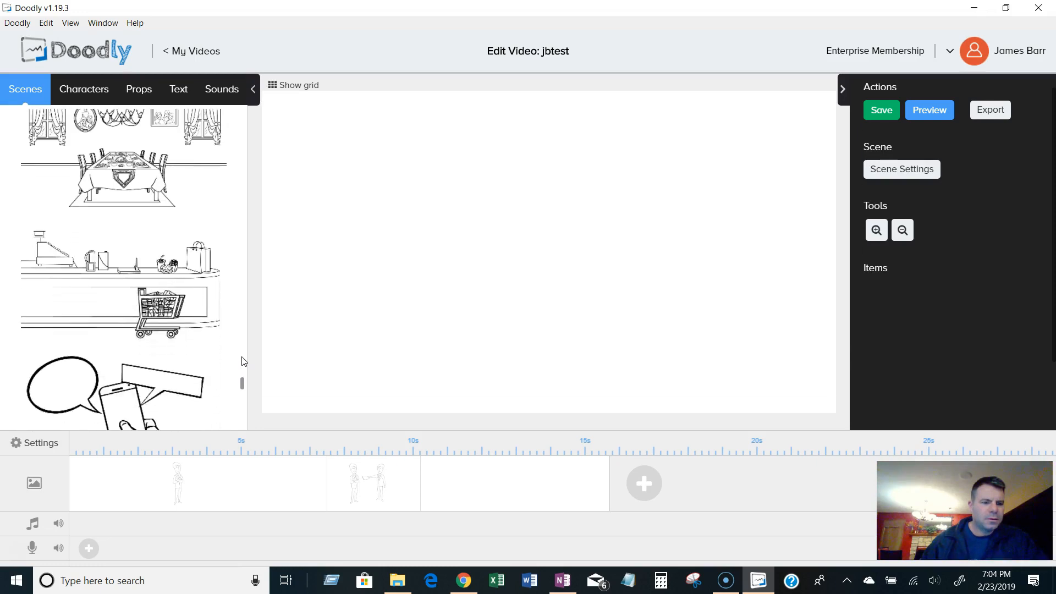
scroll(244, 362, down, 2)
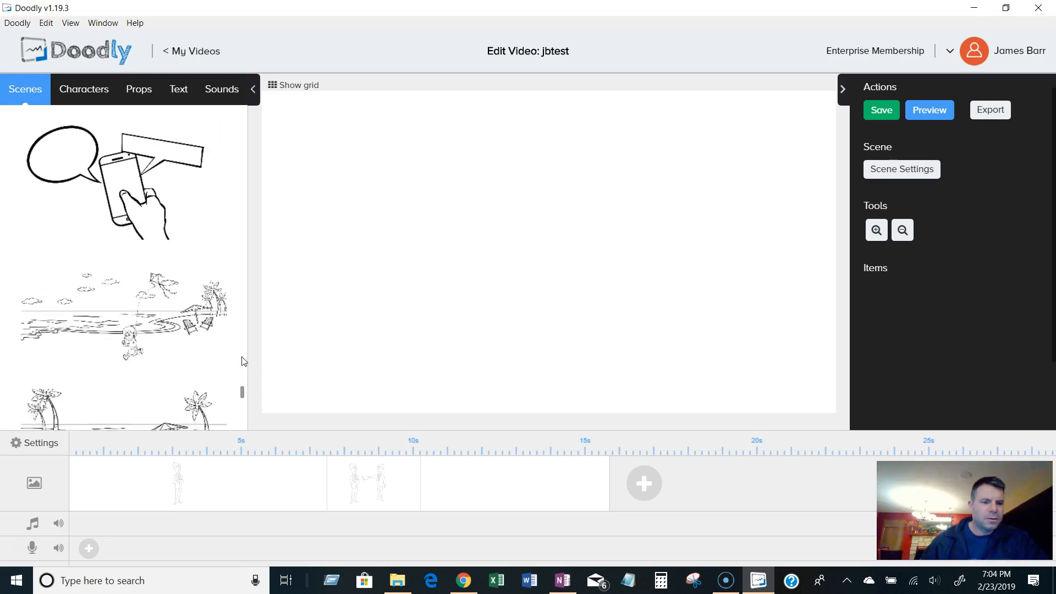
scroll(244, 361, up, 2)
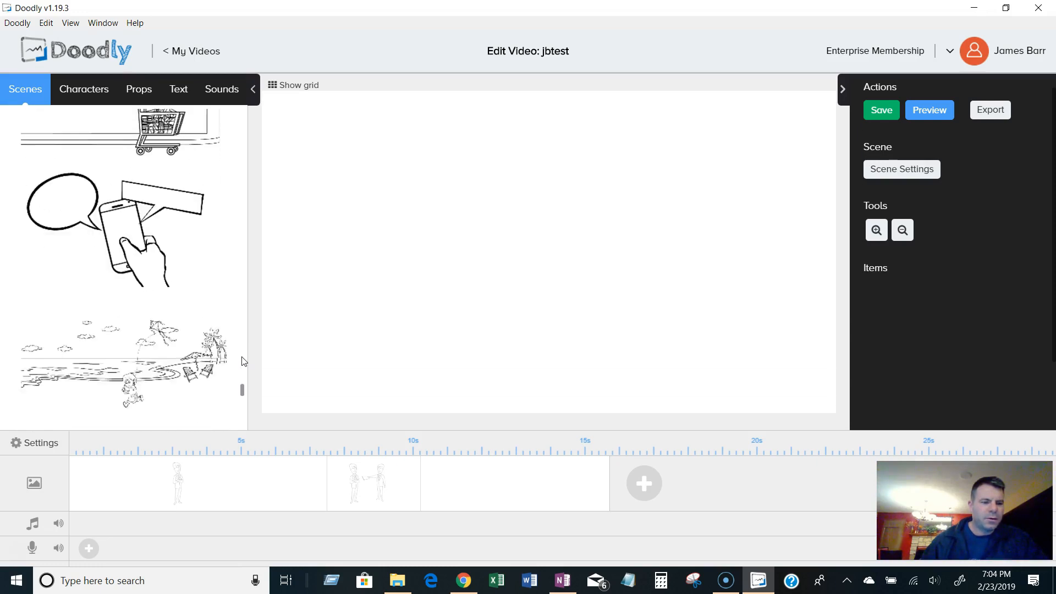
scroll(244, 361, down, 3)
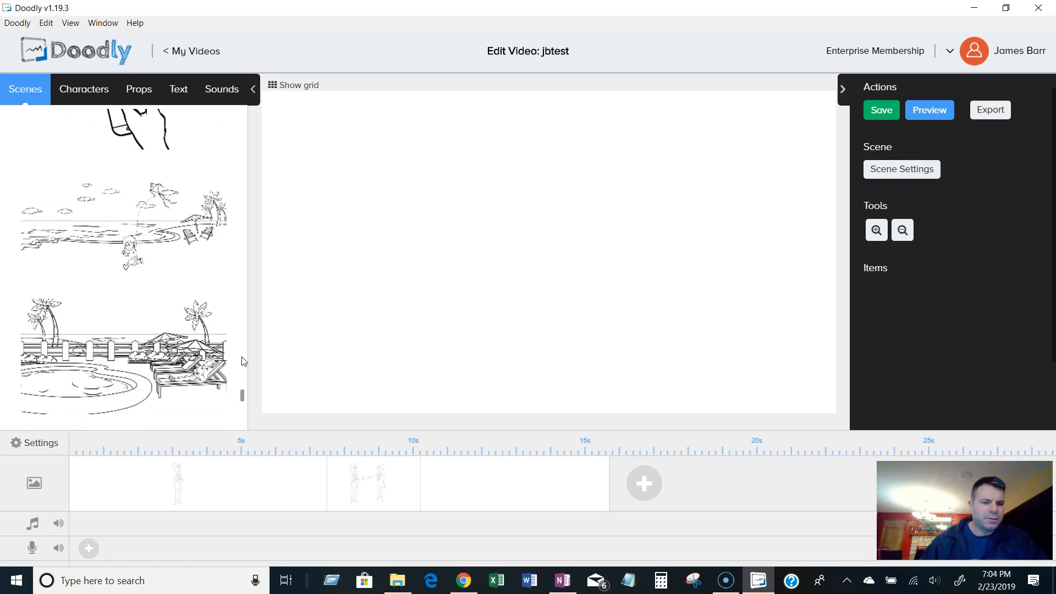
scroll(244, 361, down, 1)
click(188, 229)
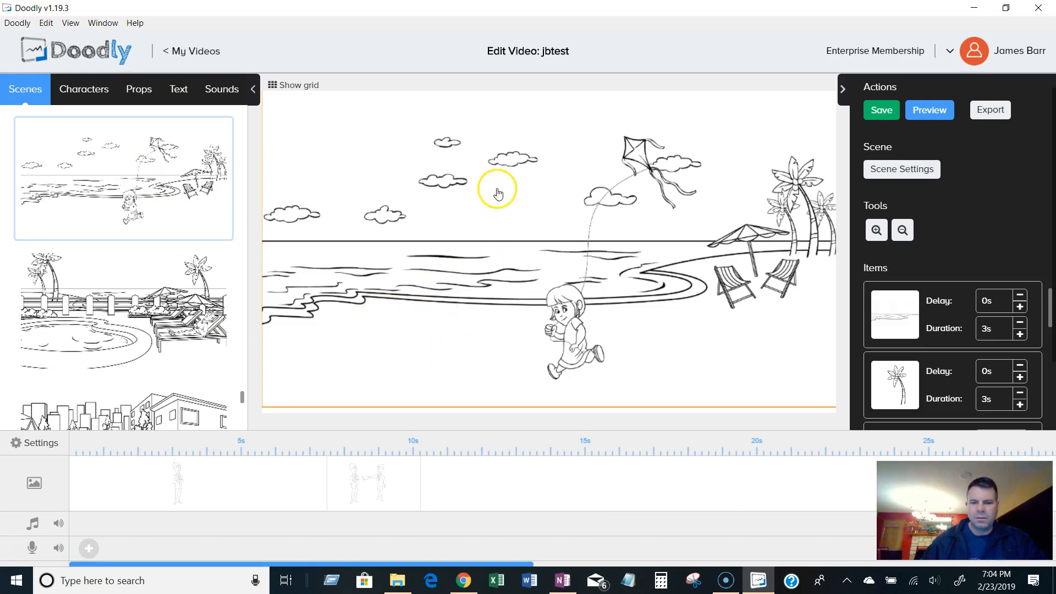
click(347, 98)
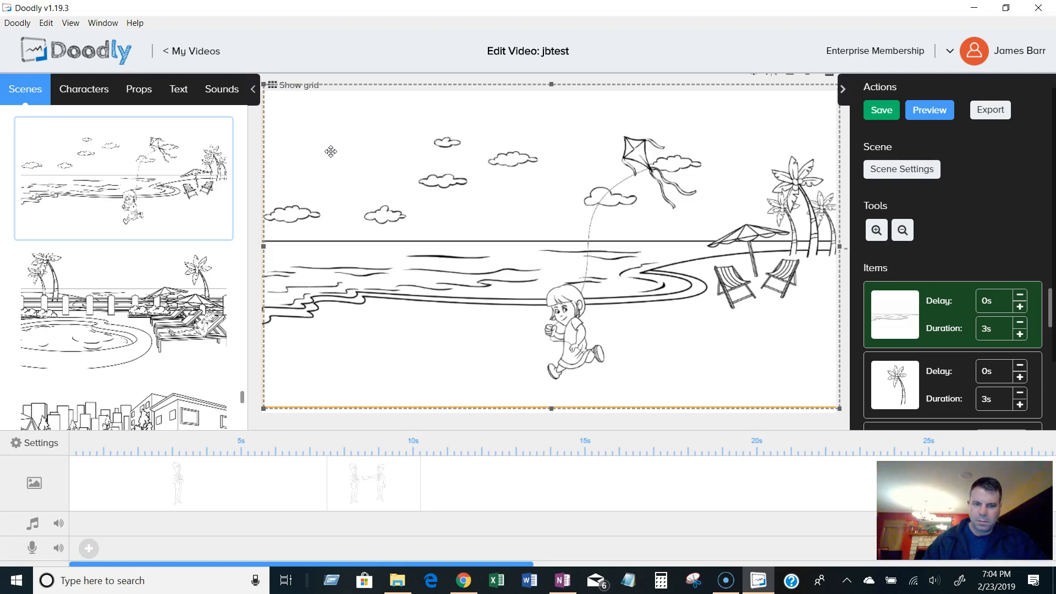
Delete the shoreline background item from the beach scene.
right_click(344, 137)
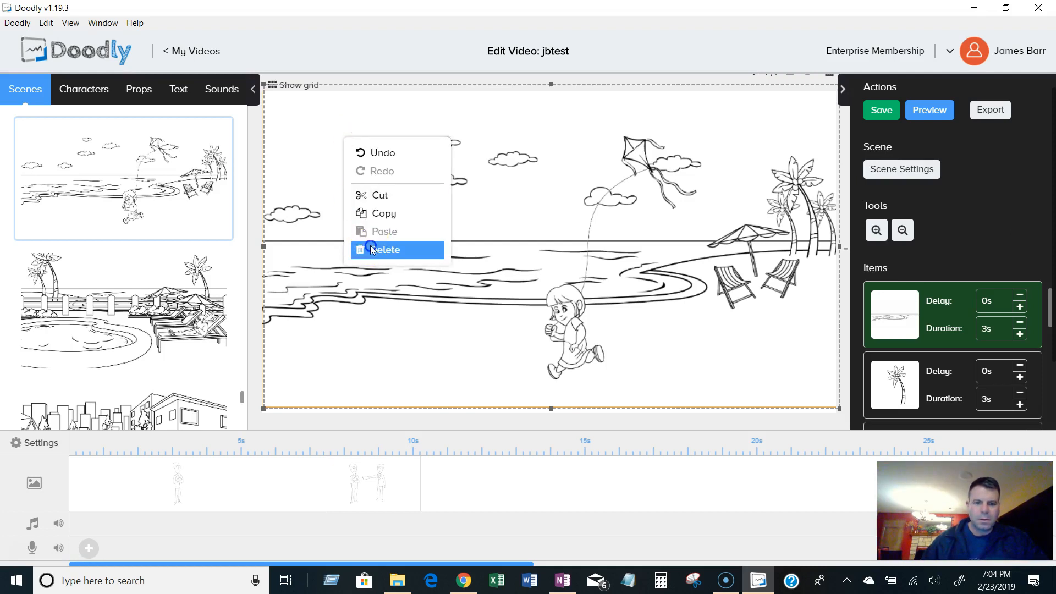
click(371, 250)
click(492, 320)
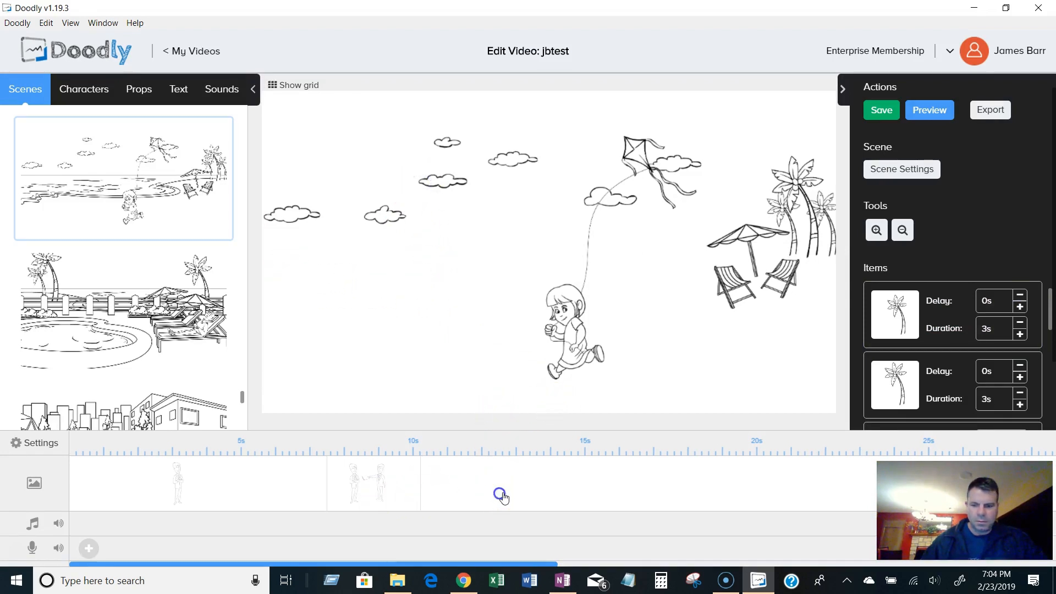
Delete the beach scene from the timeline.
scroll(504, 496, right, 5)
right_click(522, 491)
click(547, 530)
click(496, 327)
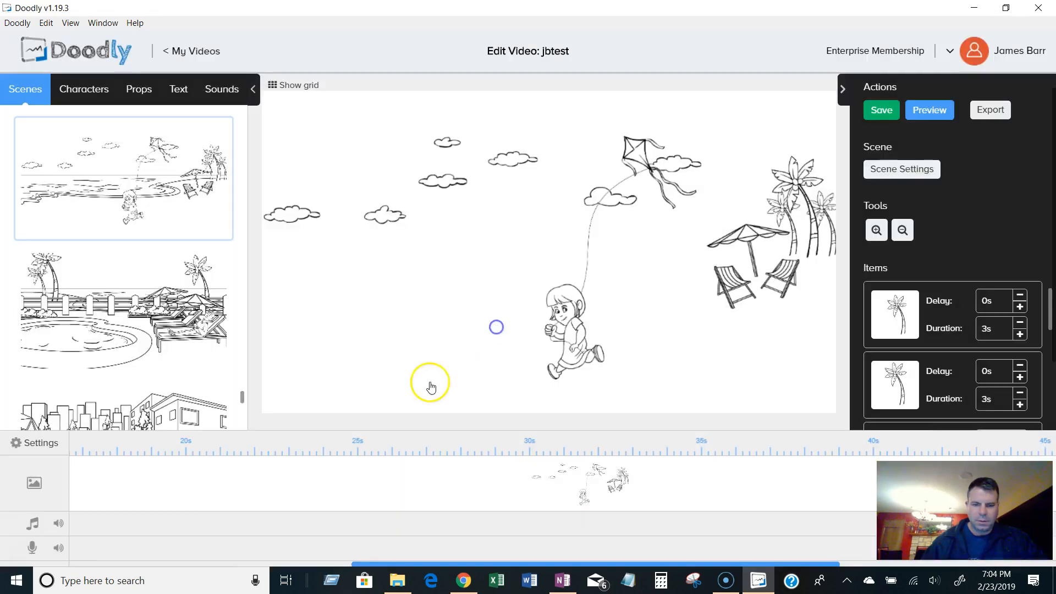
Add a new blank scene at the end of the timeline.
click(437, 484)
scroll(106, 339, down, 4)
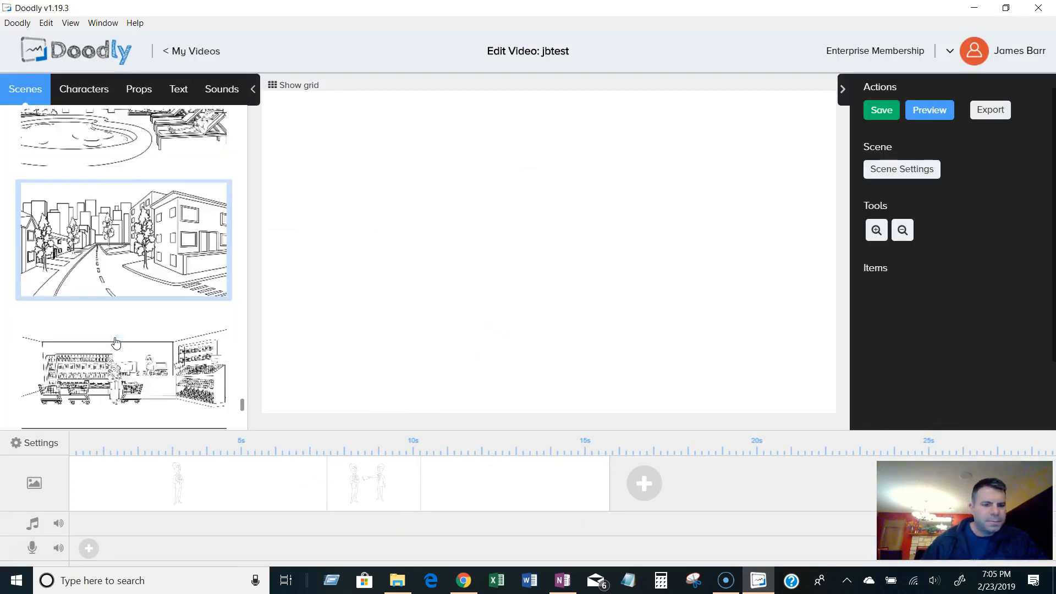
scroll(115, 343, down, 3)
scroll(199, 352, up, 5)
scroll(199, 352, down, 5)
Browse the characters and place Agatha Partyer on the blank scene's canvas.
click(91, 104)
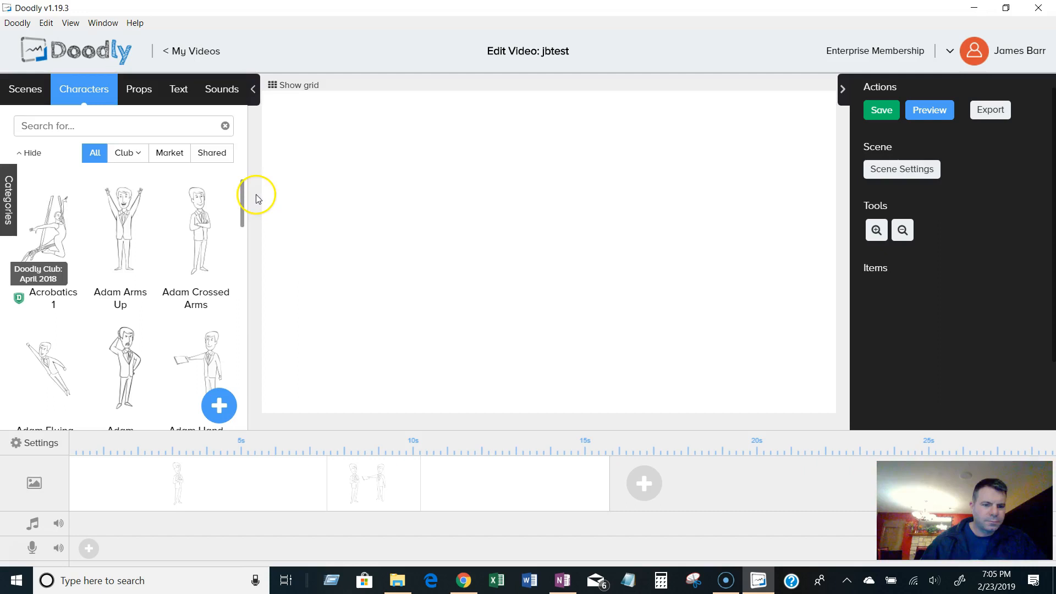
drag(242, 201, 244, 263)
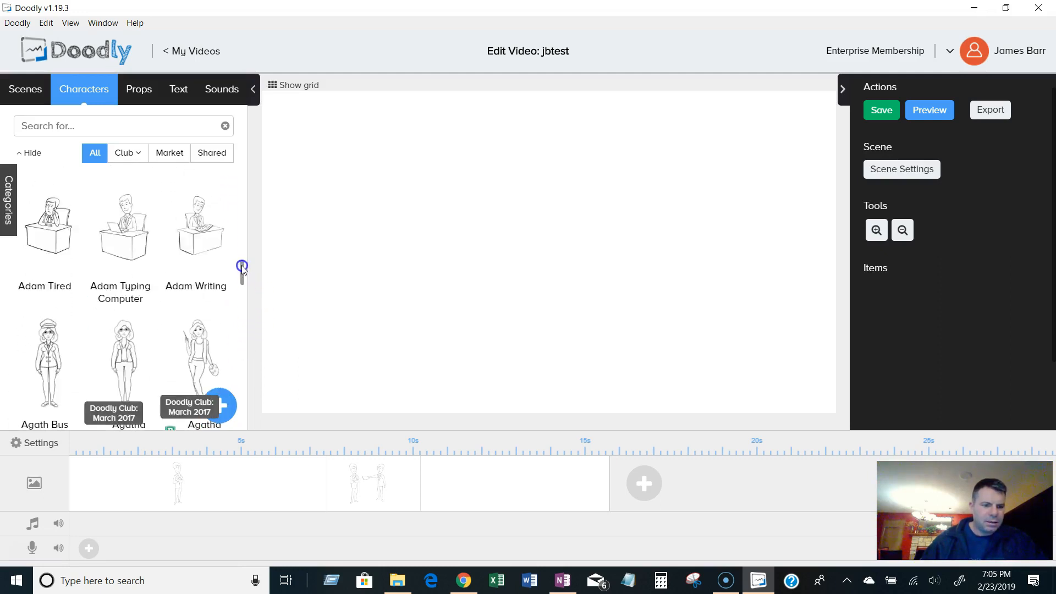
drag(240, 278, 239, 419)
scroll(237, 376, down, 6)
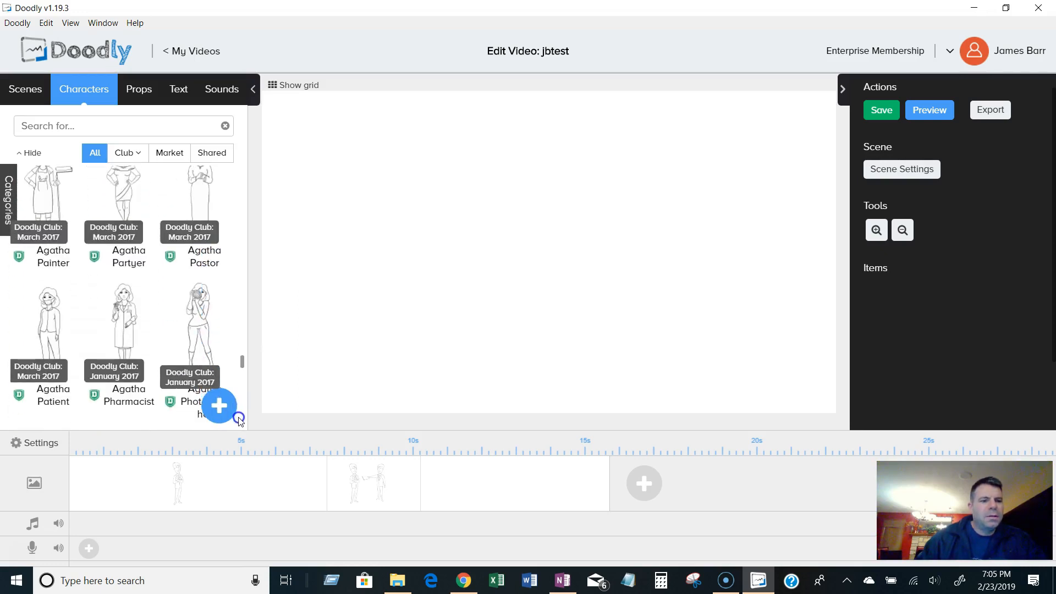
scroll(239, 419, up, 1)
drag(119, 228, 360, 233)
click(368, 231)
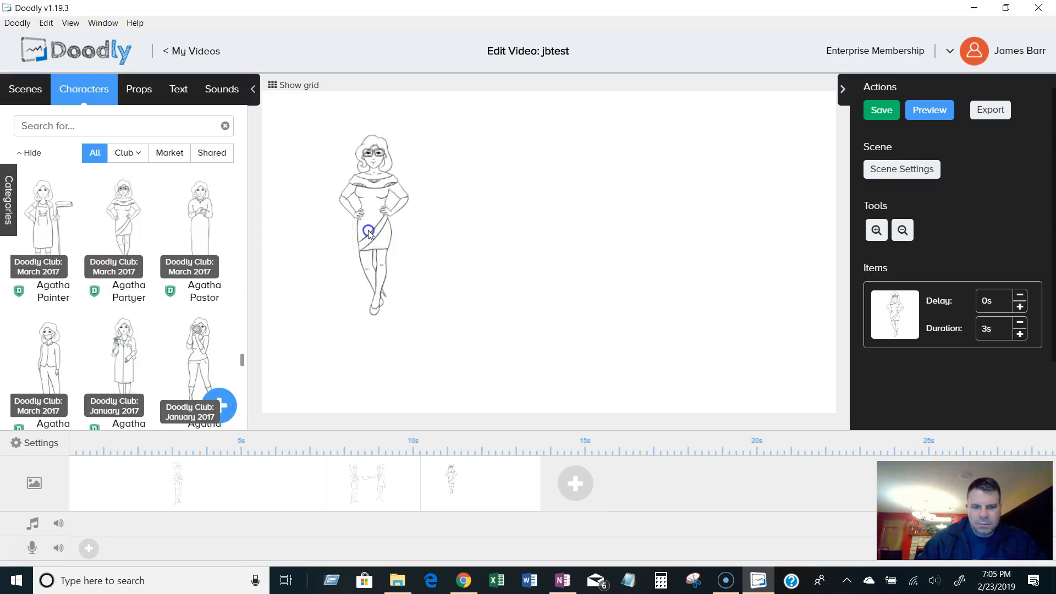
Enlarge Agatha Partyer to nearly the canvas height and nudge her slightly upward.
click(378, 297)
drag(416, 325, 547, 375)
drag(420, 292, 417, 278)
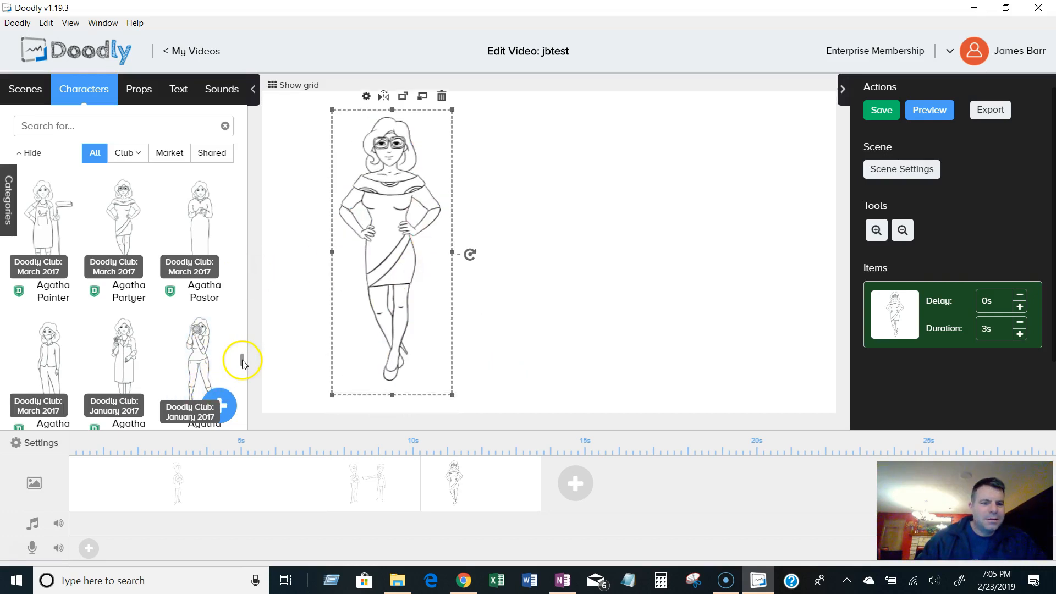
Add Agatha Soldier to the right of Agatha Partyer and enlarge her to a similar height.
scroll(243, 358, down, 9)
scroll(242, 388, down, 3)
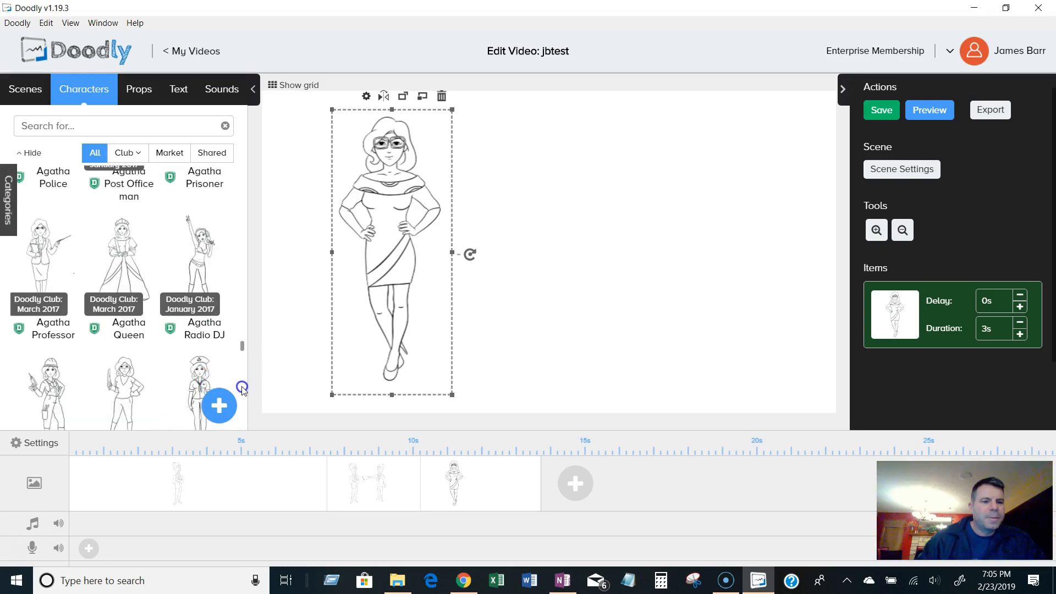
scroll(242, 394, down, 9)
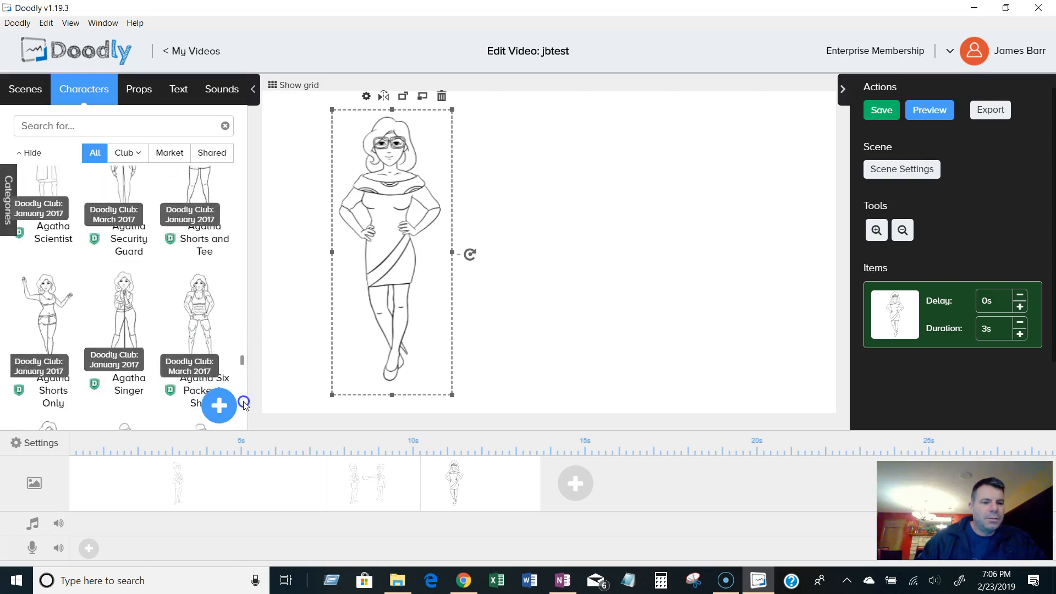
scroll(244, 412, down, 2)
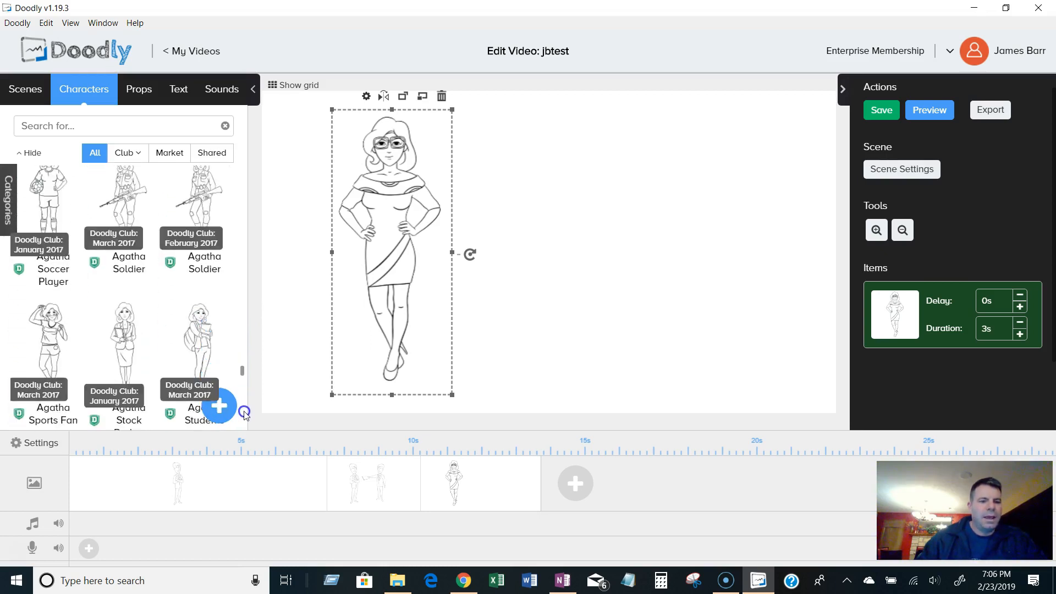
drag(201, 190, 506, 193)
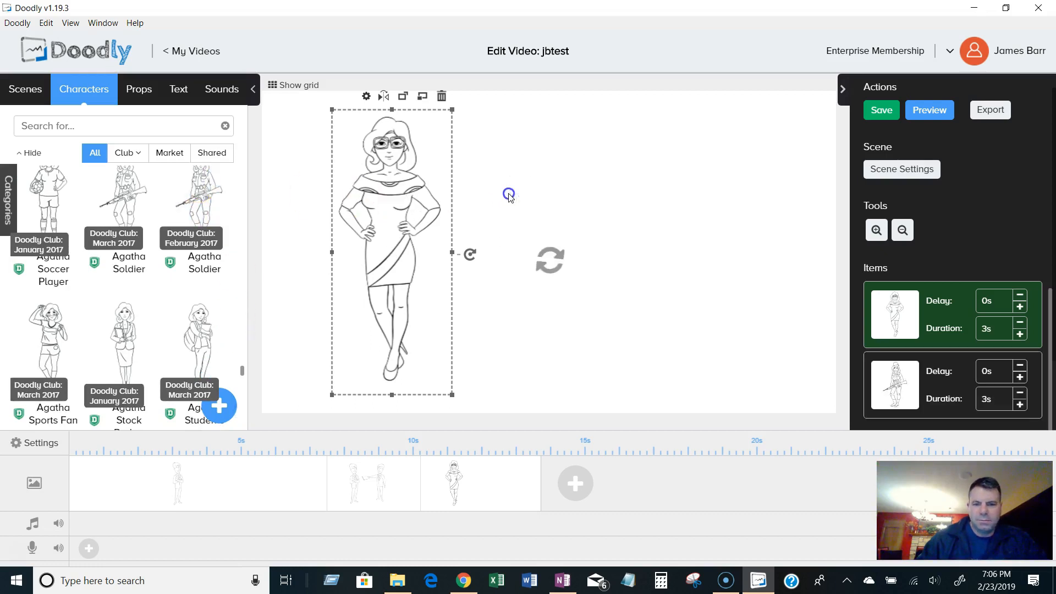
click(498, 275)
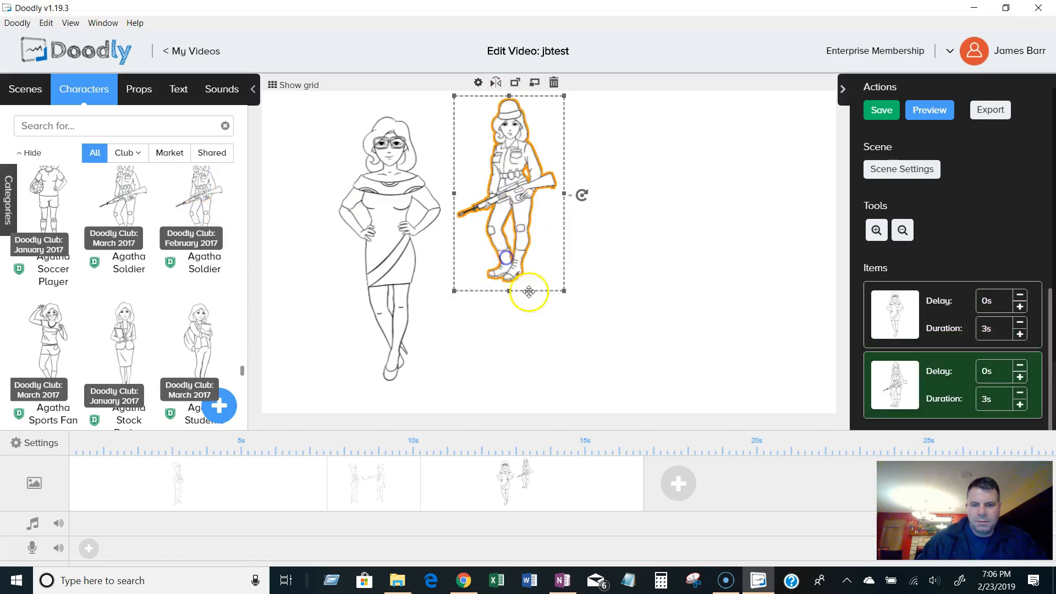
drag(563, 295, 659, 367)
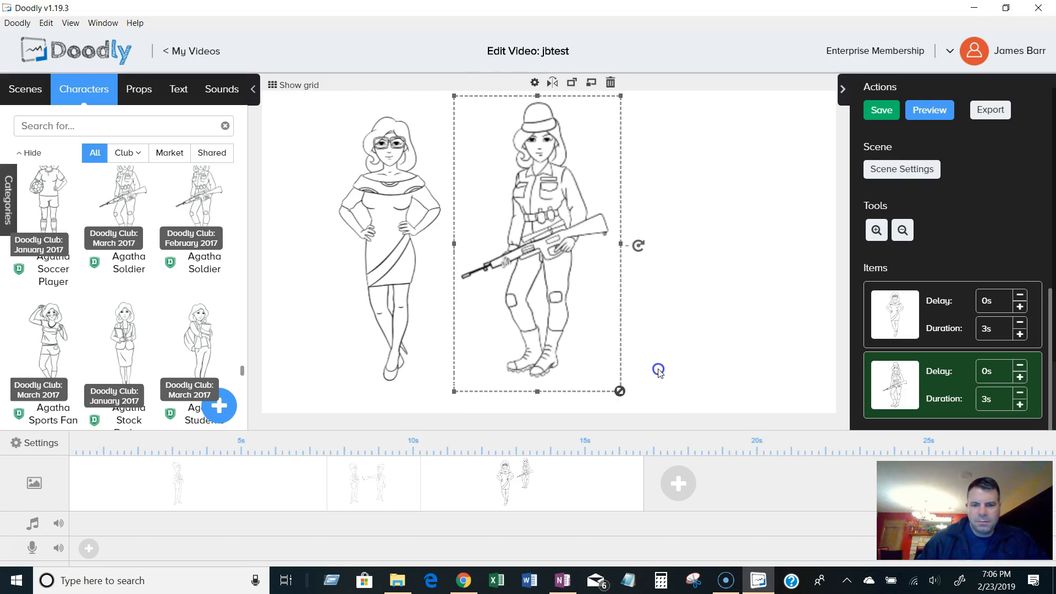
Scroll through the characters and place Amanda Relaxed on the scene's right side.
scroll(211, 297, down, 3)
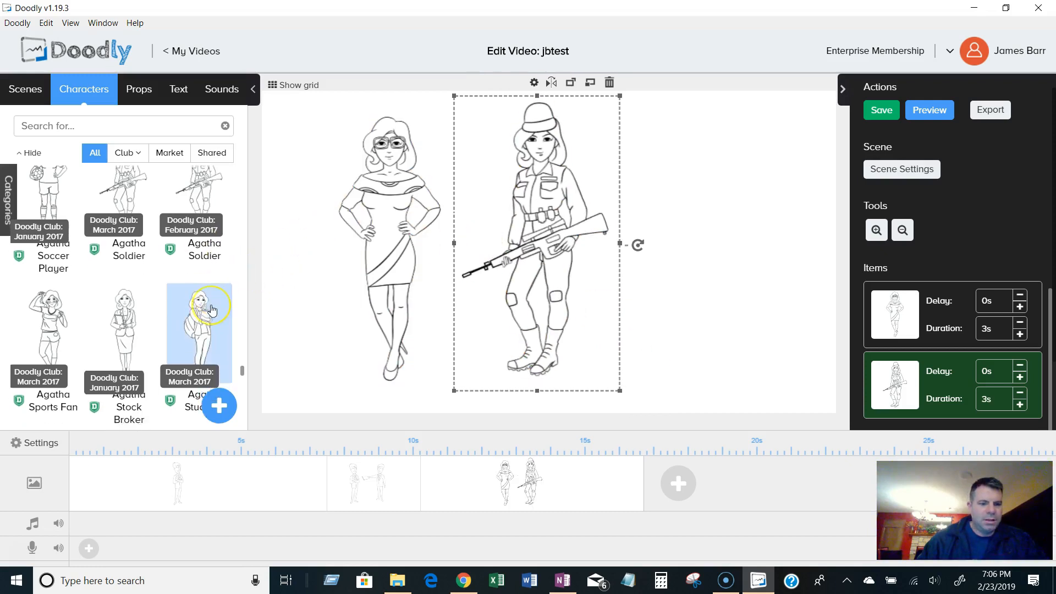
scroll(211, 311, down, 3)
scroll(212, 311, down, 8)
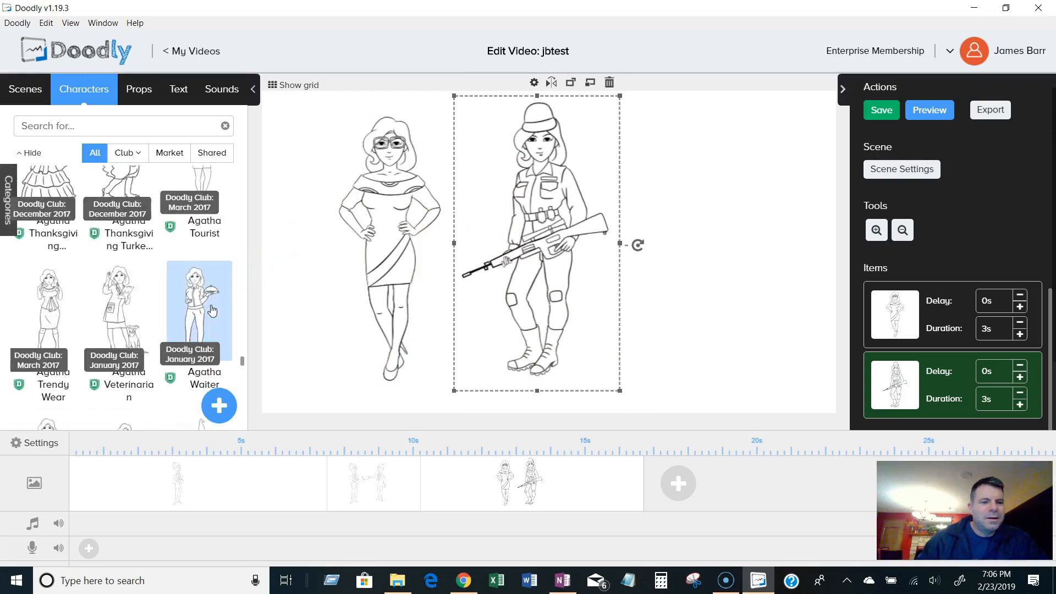
scroll(211, 310, down, 5)
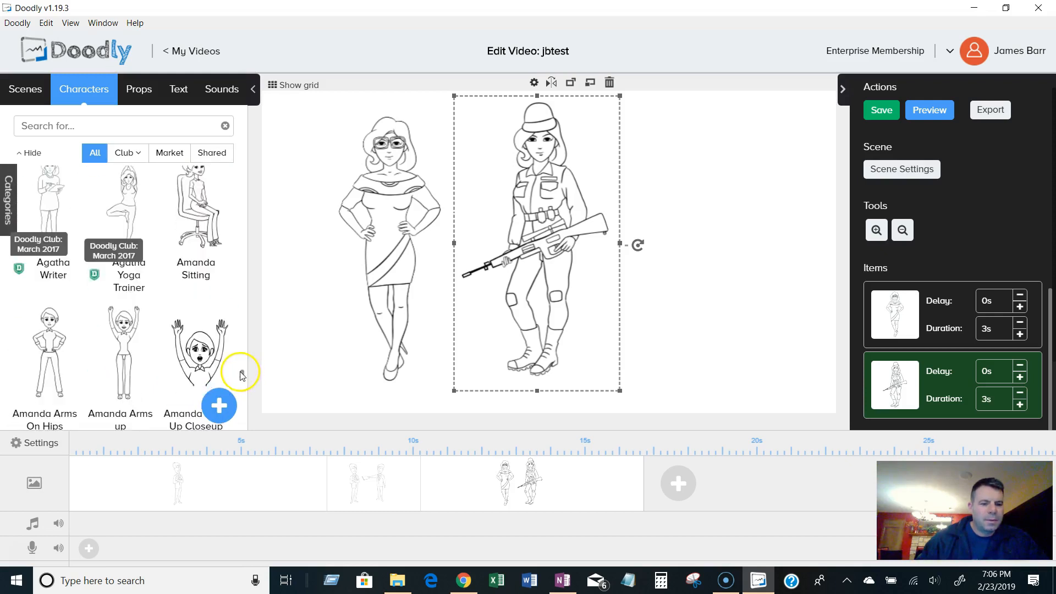
scroll(241, 379, down, 5)
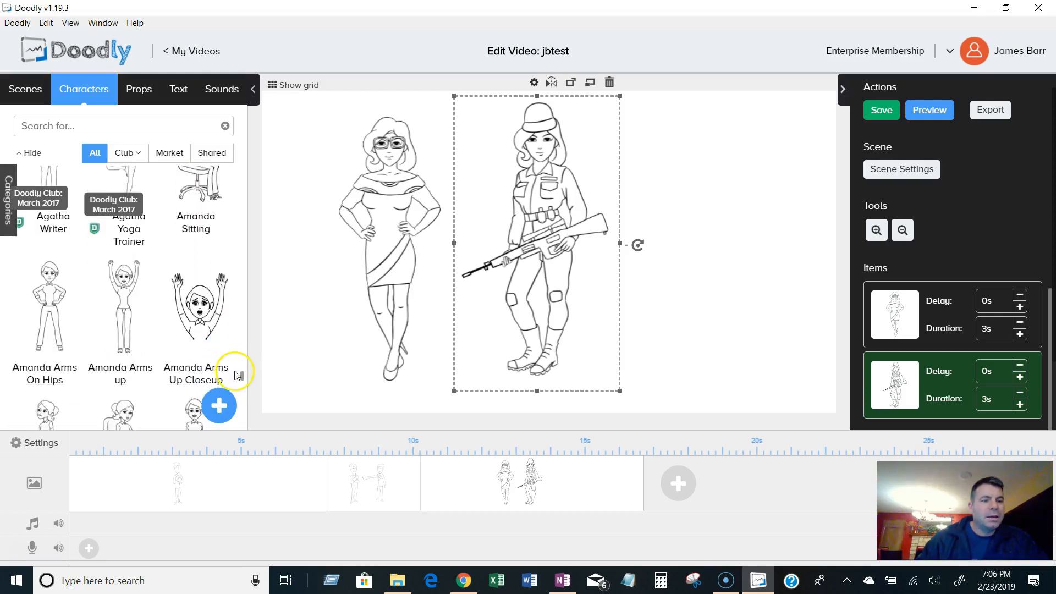
scroll(235, 374, down, 4)
scroll(236, 375, down, 4)
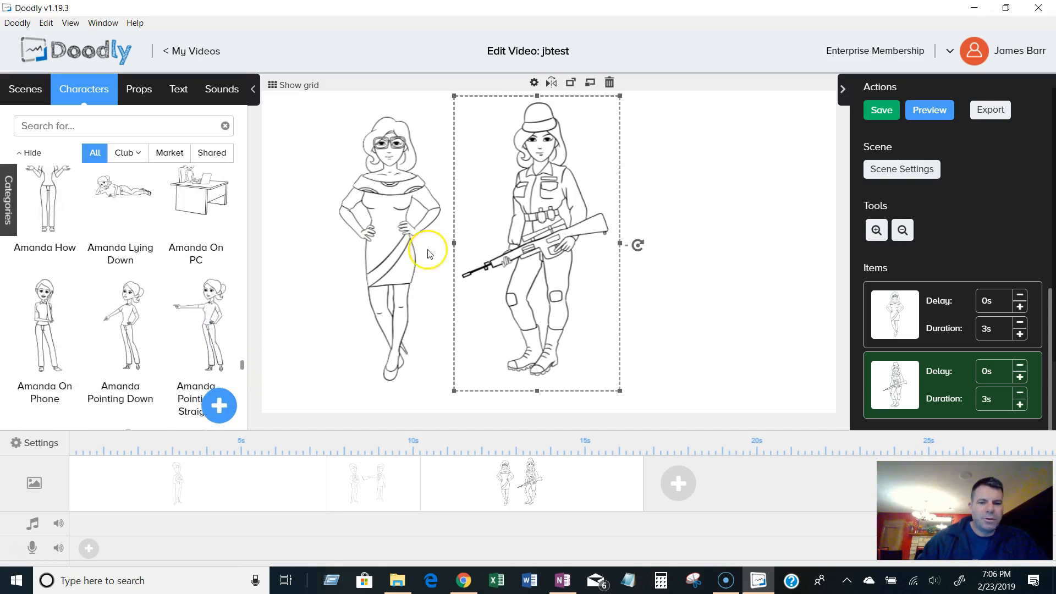
scroll(208, 313, down, 4)
scroll(210, 326, down, 4)
scroll(210, 326, up, 2)
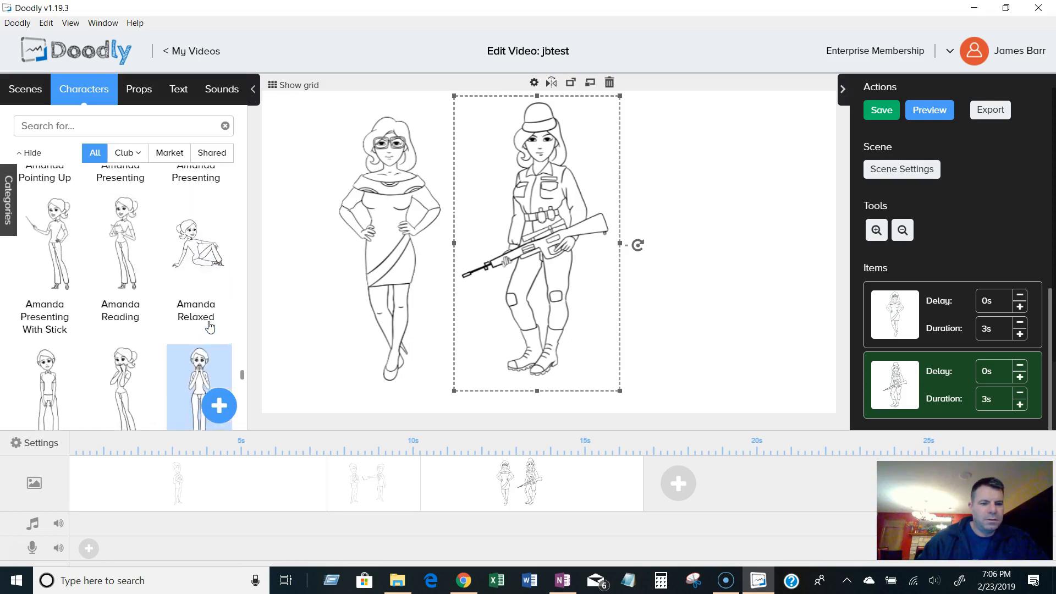
scroll(209, 326, up, 1)
drag(210, 326, 667, 257)
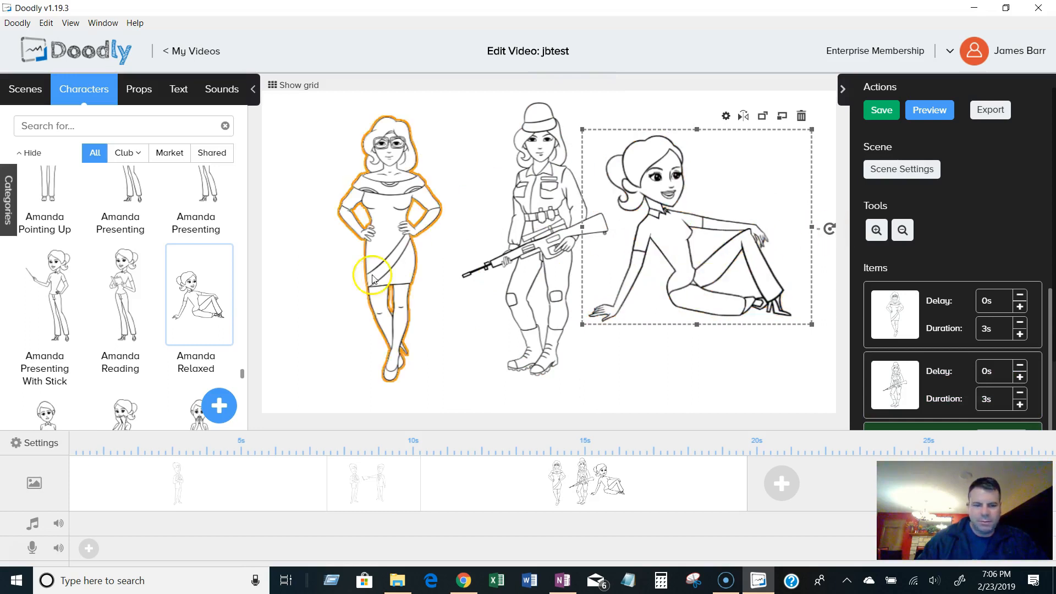
Browse further through the characters and place Aya Dancer at the scene's left edge.
drag(246, 375, 243, 381)
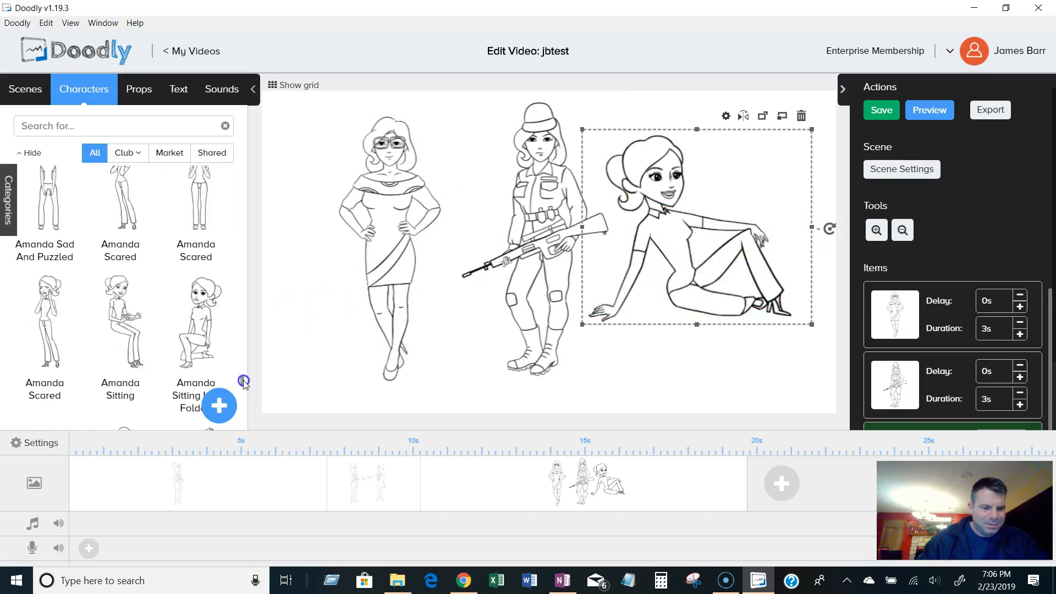
scroll(230, 382, down, 10)
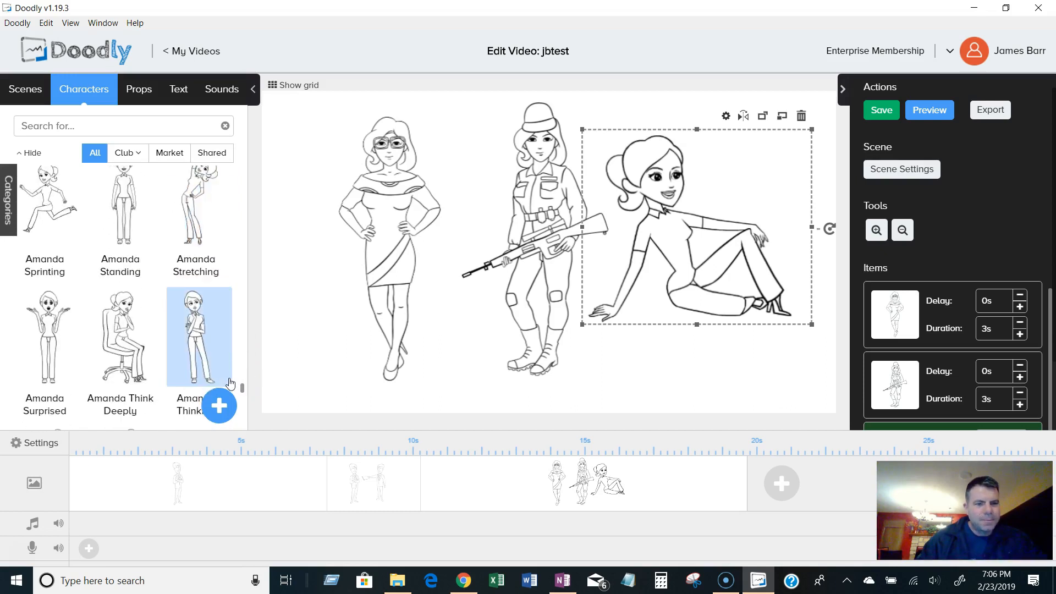
scroll(230, 381, down, 5)
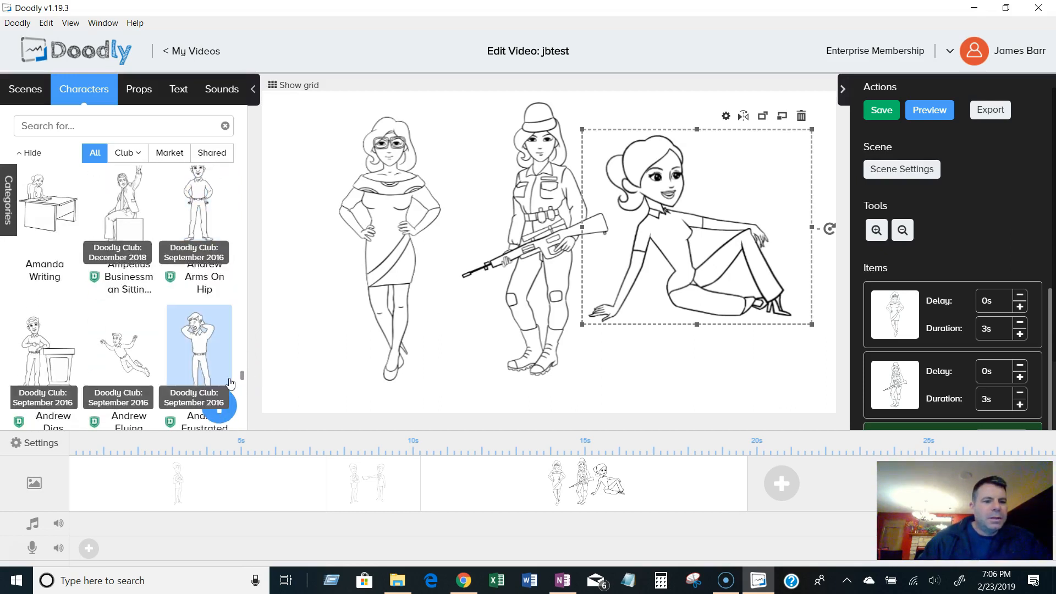
scroll(230, 382, down, 3)
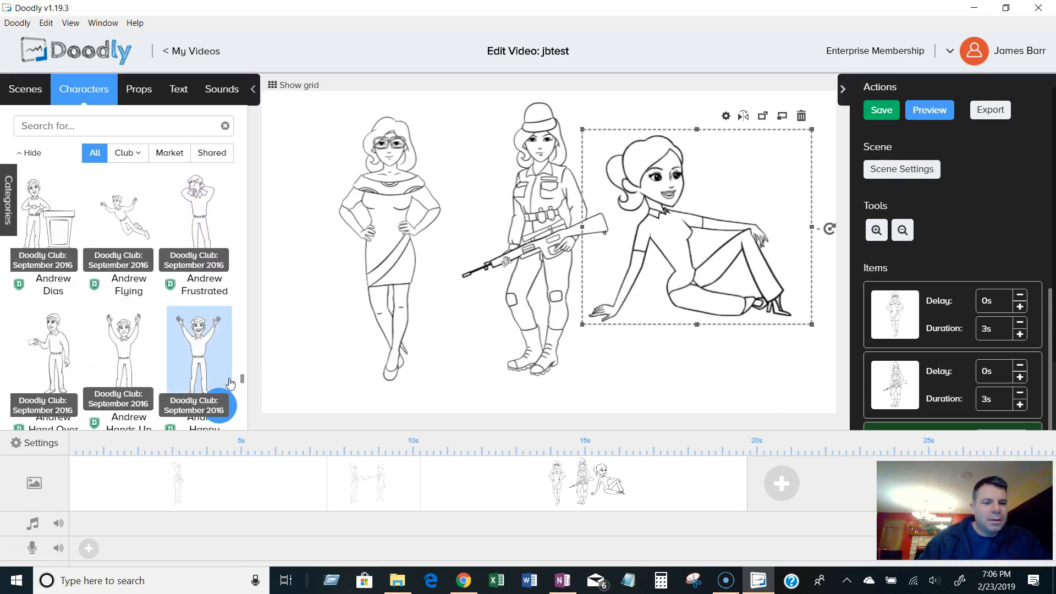
scroll(218, 304, up, 3)
scroll(219, 304, down, 6)
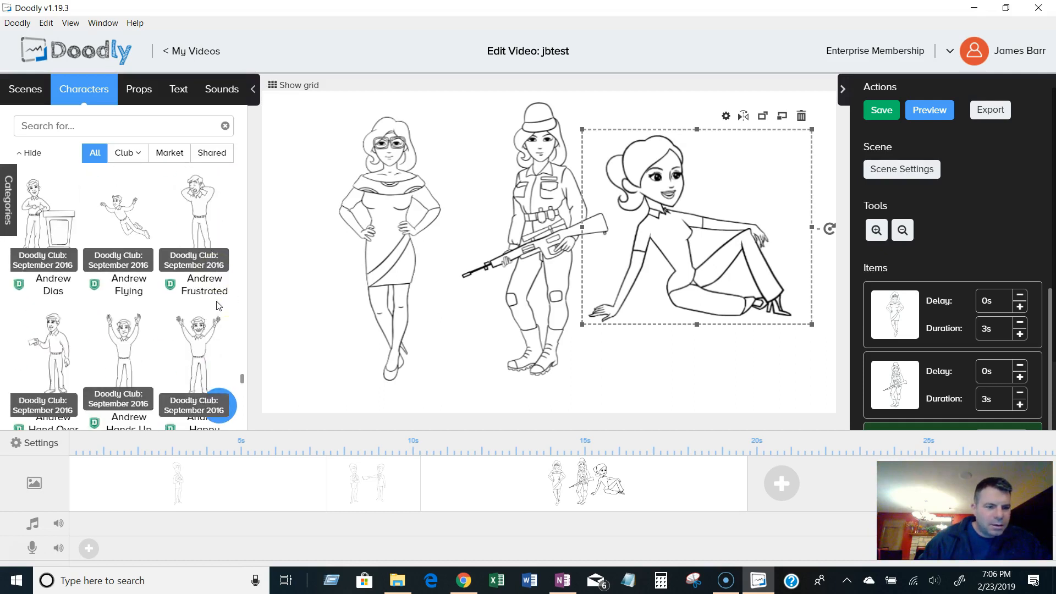
scroll(218, 304, down, 10)
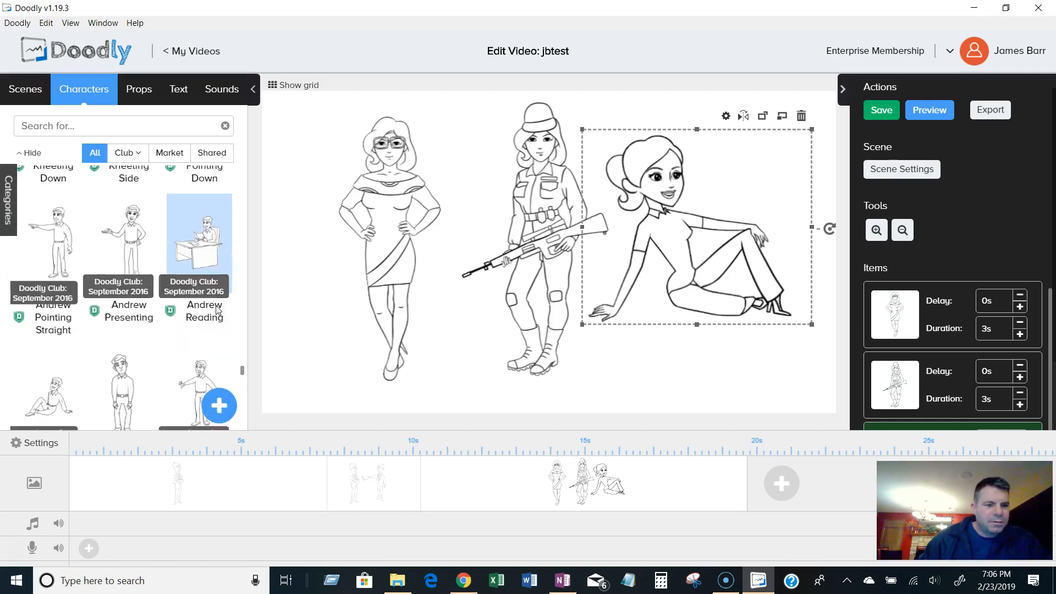
scroll(218, 310, down, 4)
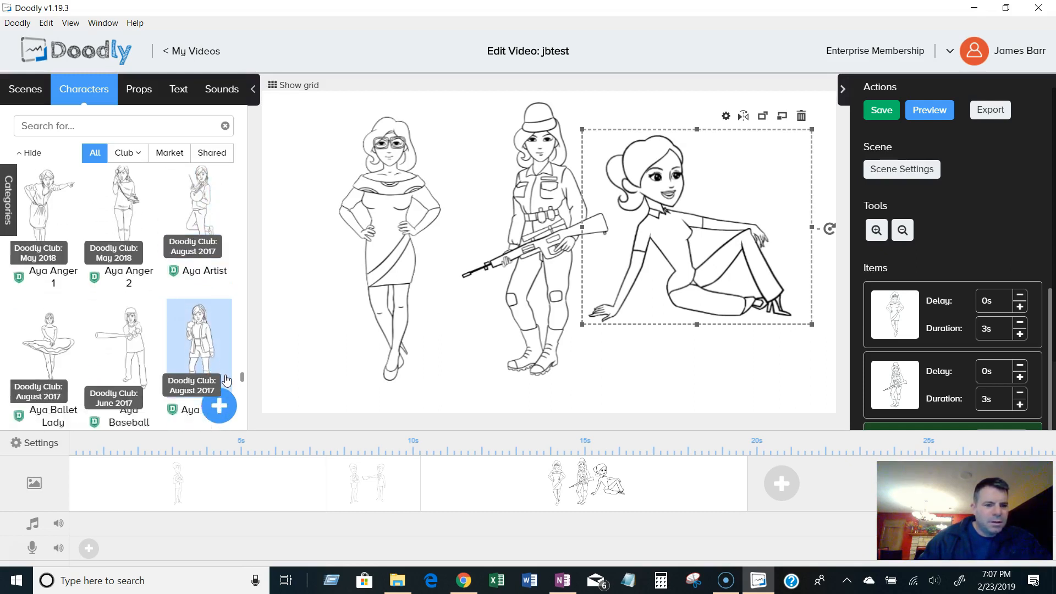
scroll(226, 379, up, 3)
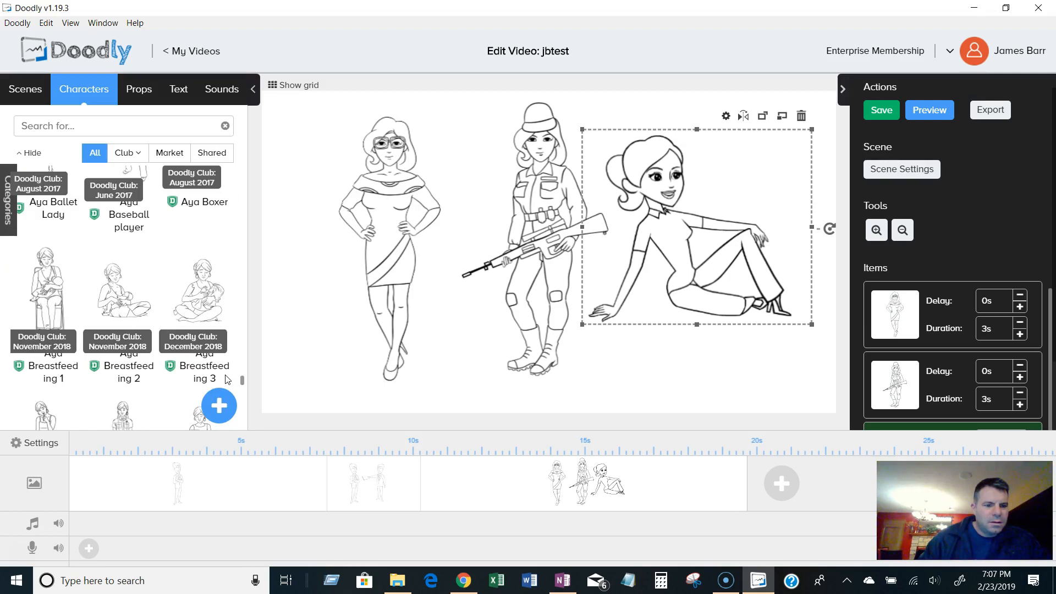
scroll(226, 379, down, 6)
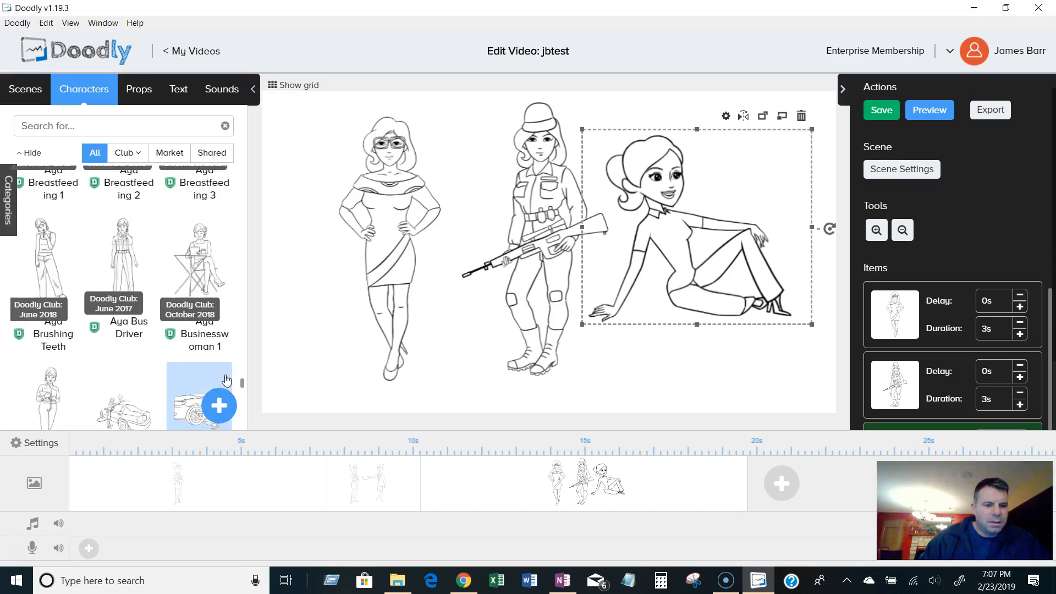
scroll(226, 380, down, 5)
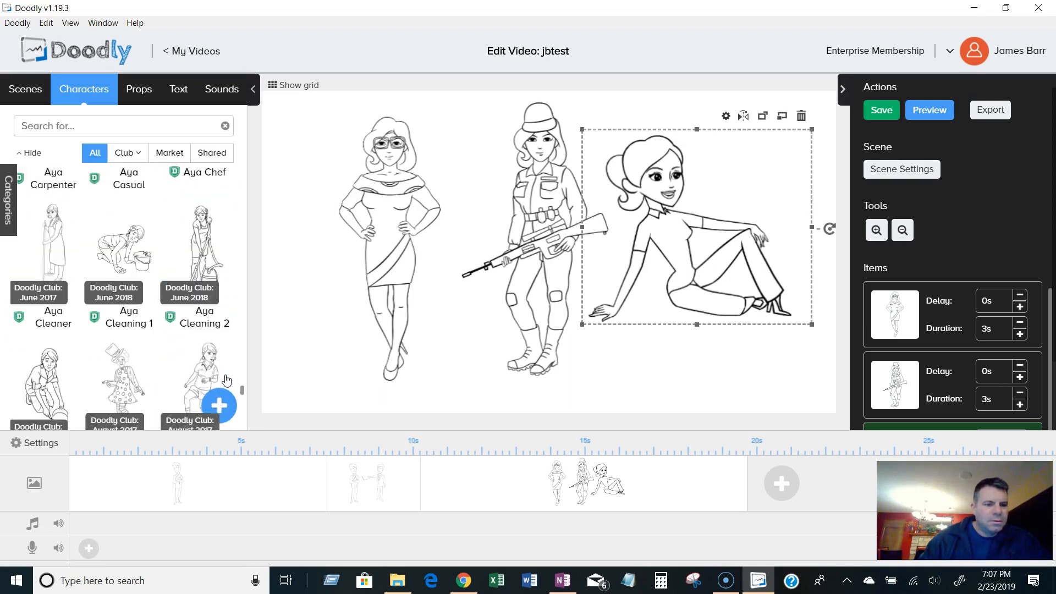
click(241, 394)
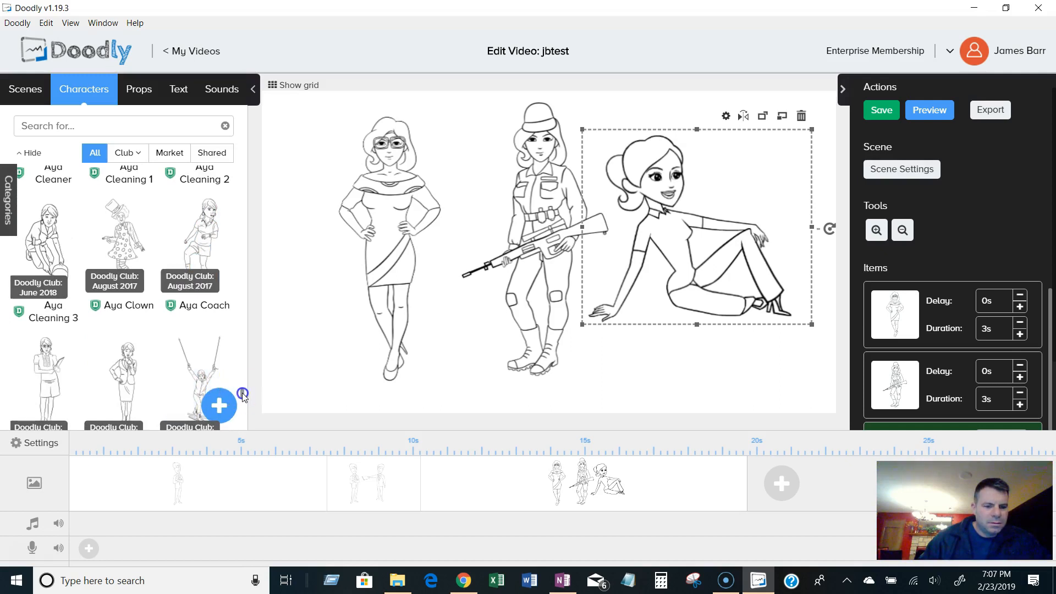
scroll(243, 395, down, 4)
scroll(243, 395, down, 3)
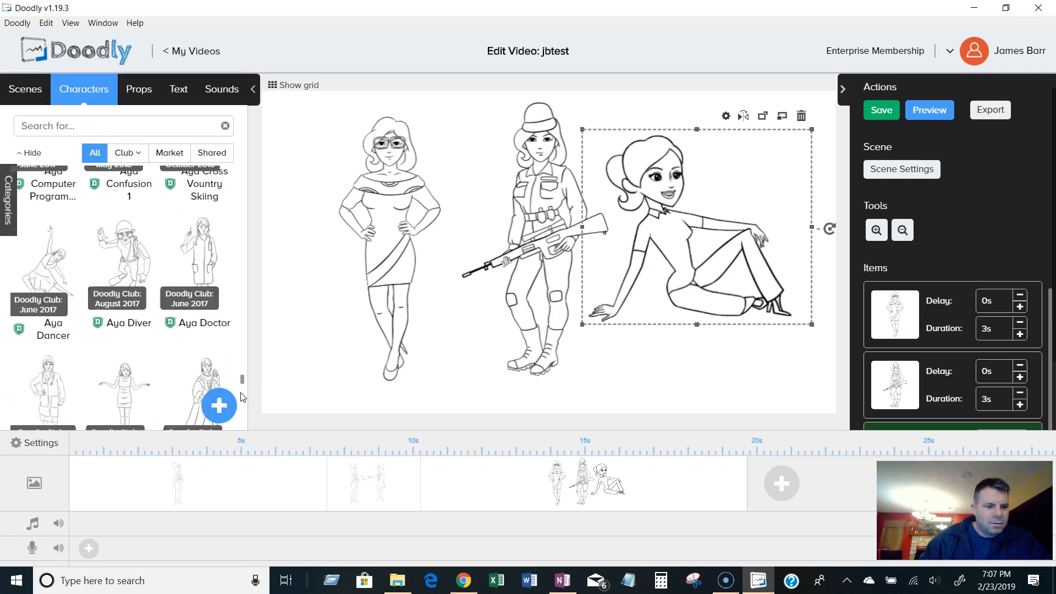
scroll(243, 396, down, 2)
scroll(242, 397, up, 2)
drag(46, 272, 293, 279)
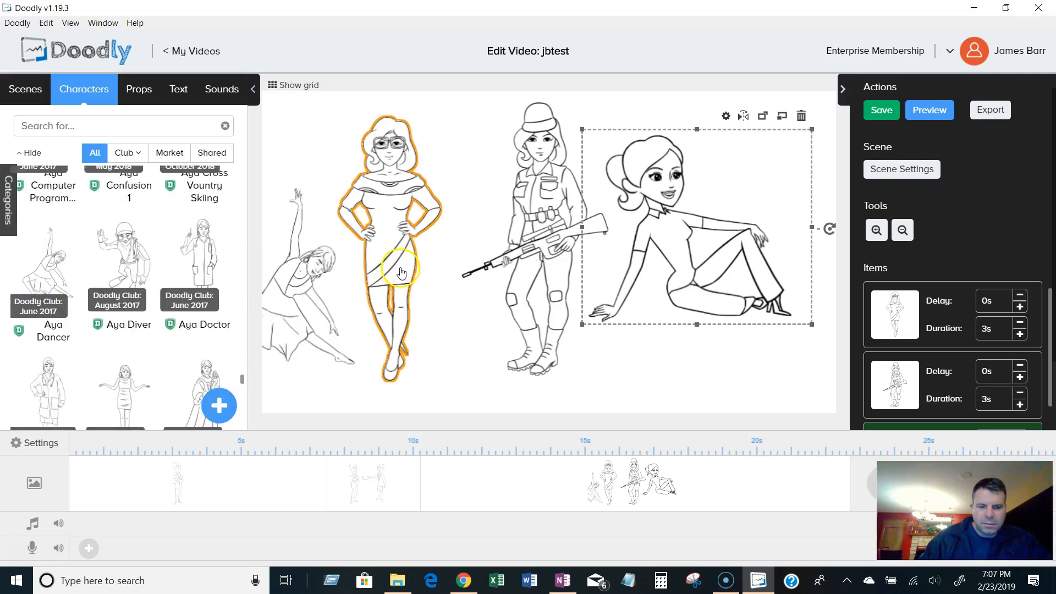
Shift Agatha Partyer to the right and move Aya Dancer right and up toward her.
drag(368, 257, 435, 236)
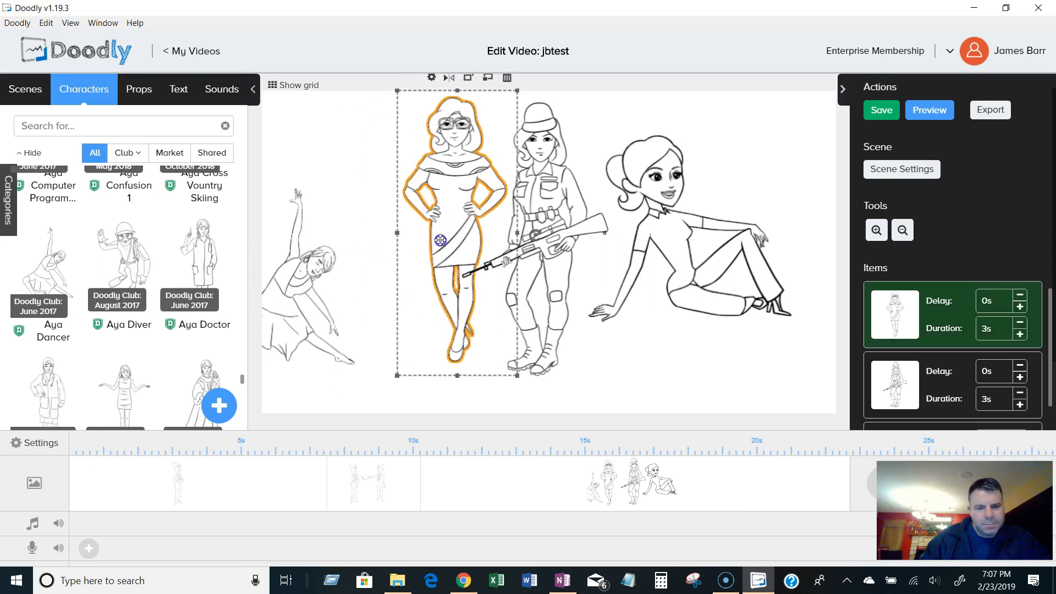
drag(295, 281, 345, 242)
click(333, 326)
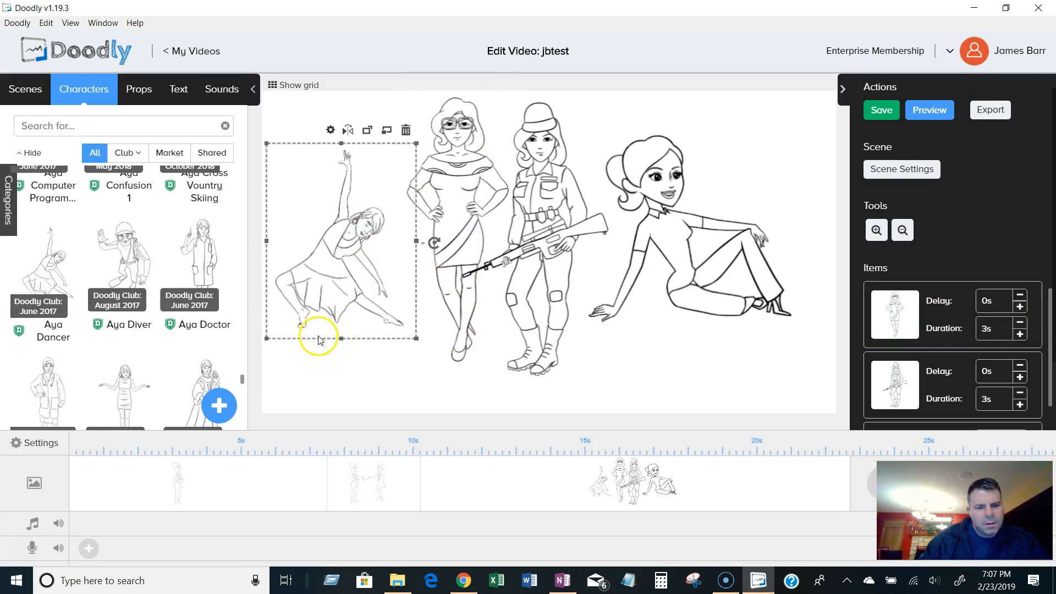
Browse the characters, place Aya Gangster on the scene's right, and move Amanda Relaxed down to the front centre.
scroll(212, 330, down, 3)
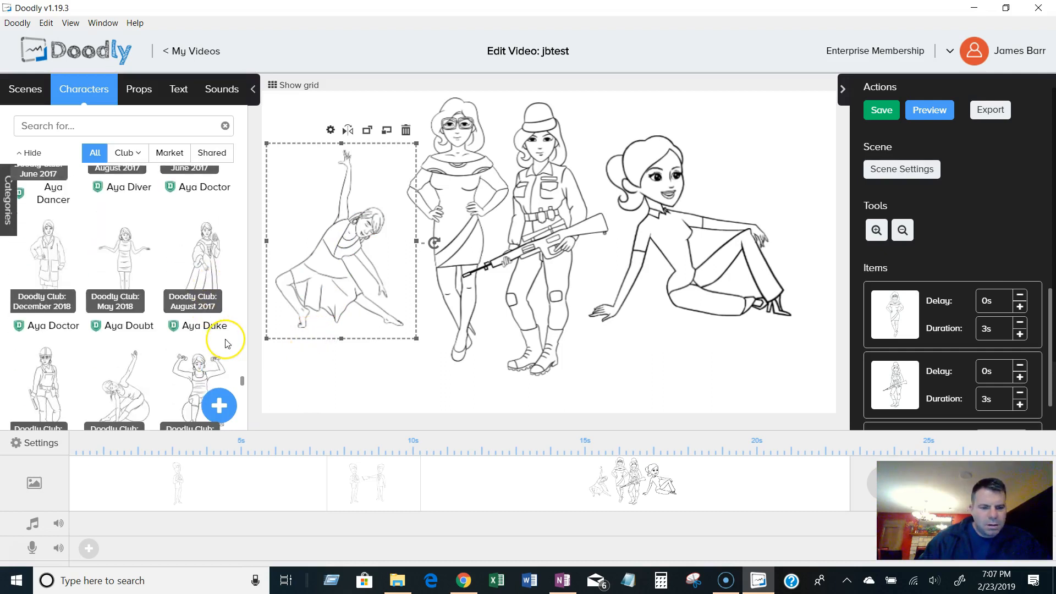
scroll(227, 344, down, 1)
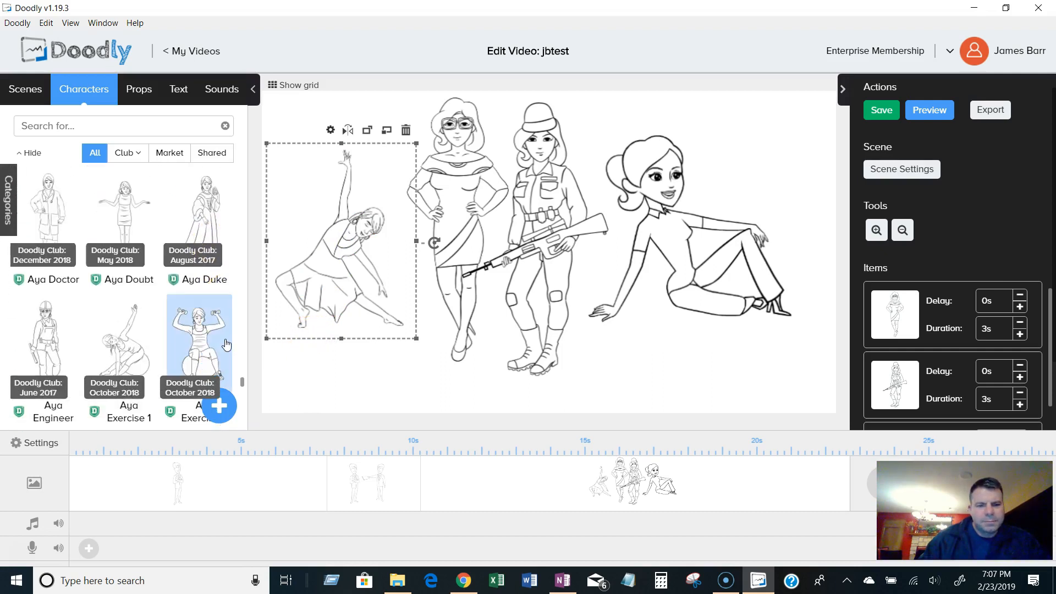
scroll(227, 344, down, 5)
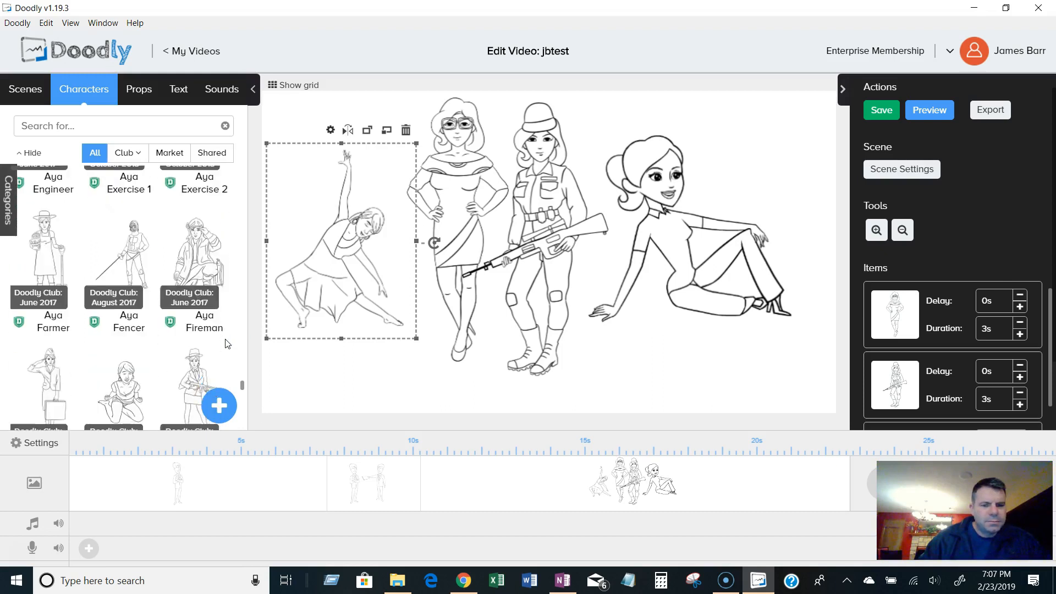
scroll(227, 344, down, 3)
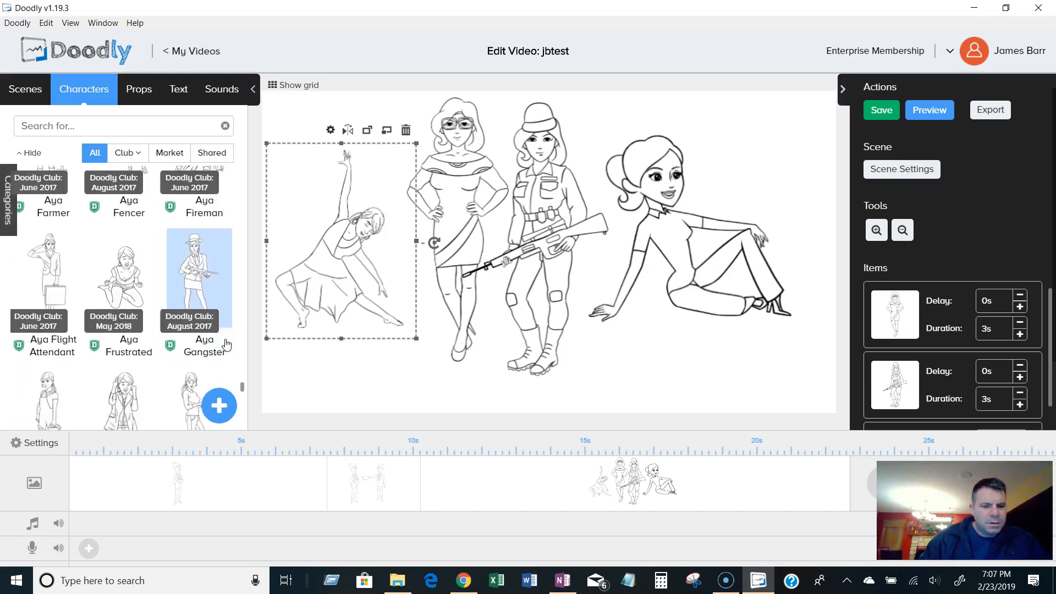
scroll(220, 308, down, 3)
scroll(217, 270, up, 3)
drag(199, 259, 609, 254)
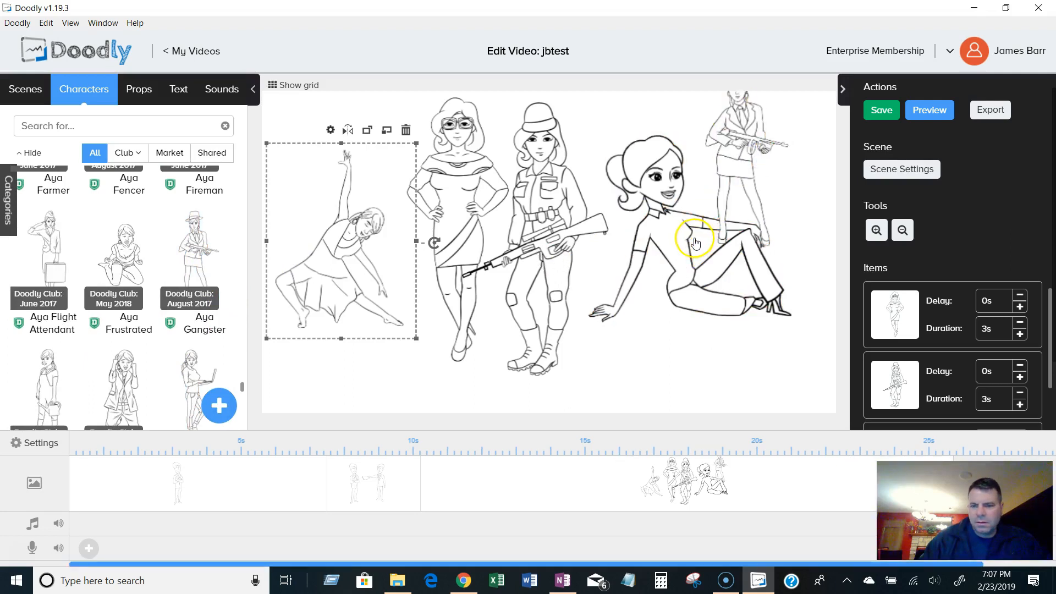
drag(655, 242, 421, 345)
Reposition Aya Gangster at the scene's right and enlarge her to nearly the canvas height.
drag(735, 160, 690, 260)
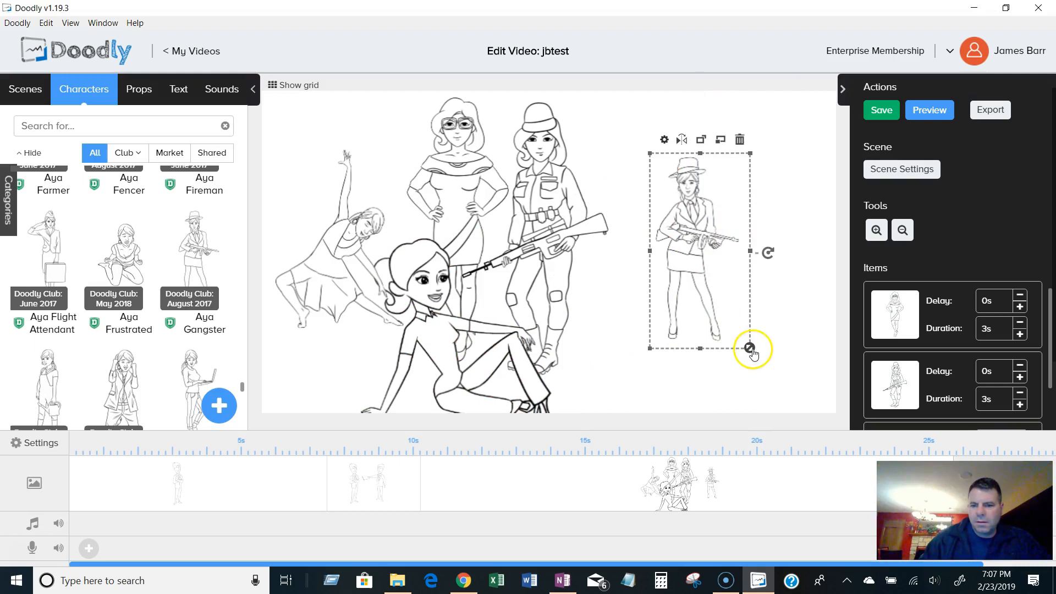
drag(754, 347, 816, 381)
drag(721, 328, 724, 290)
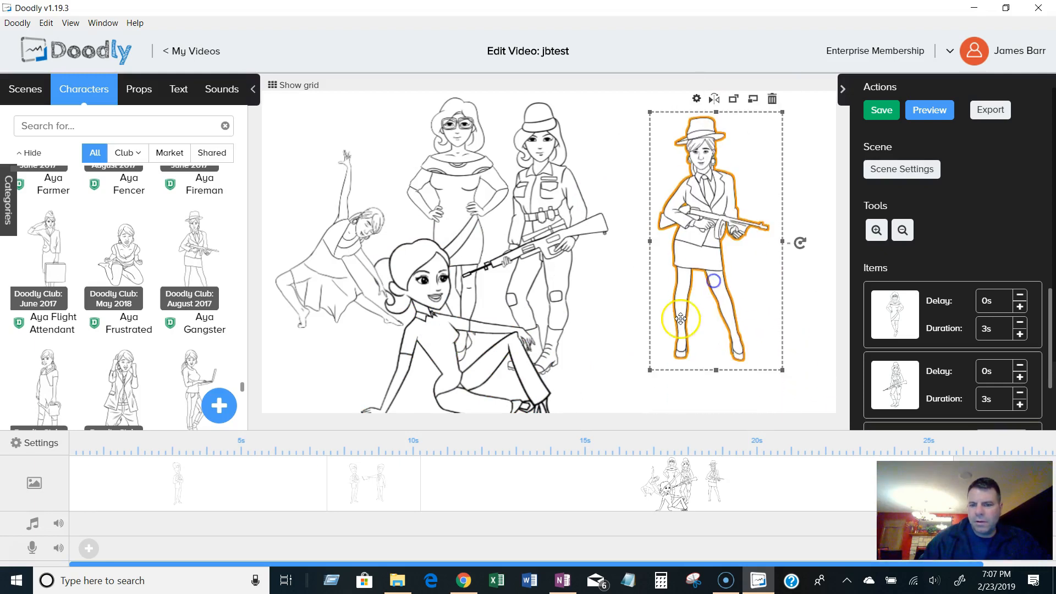
Scroll down to the baby characters and place Baby 17 at the scene's upper left corner.
scroll(207, 209, down, 5)
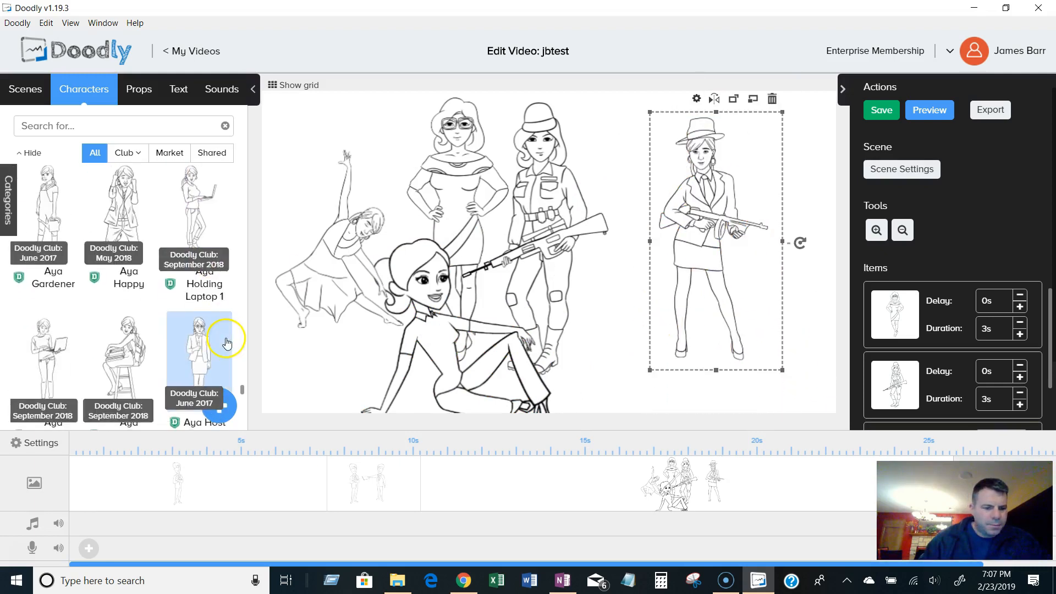
scroll(161, 381, down, 3)
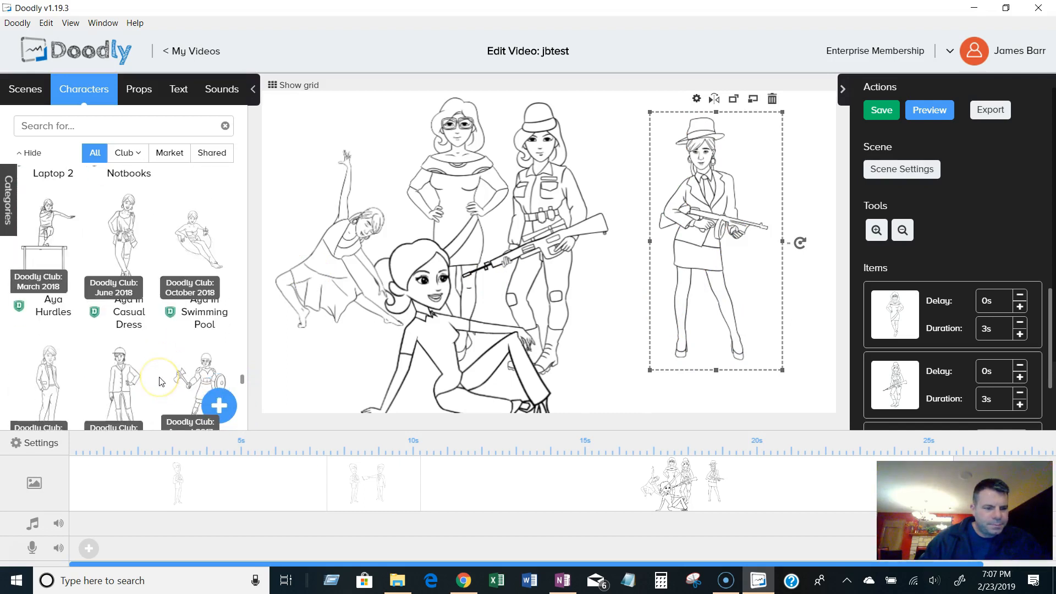
scroll(161, 382, down, 6)
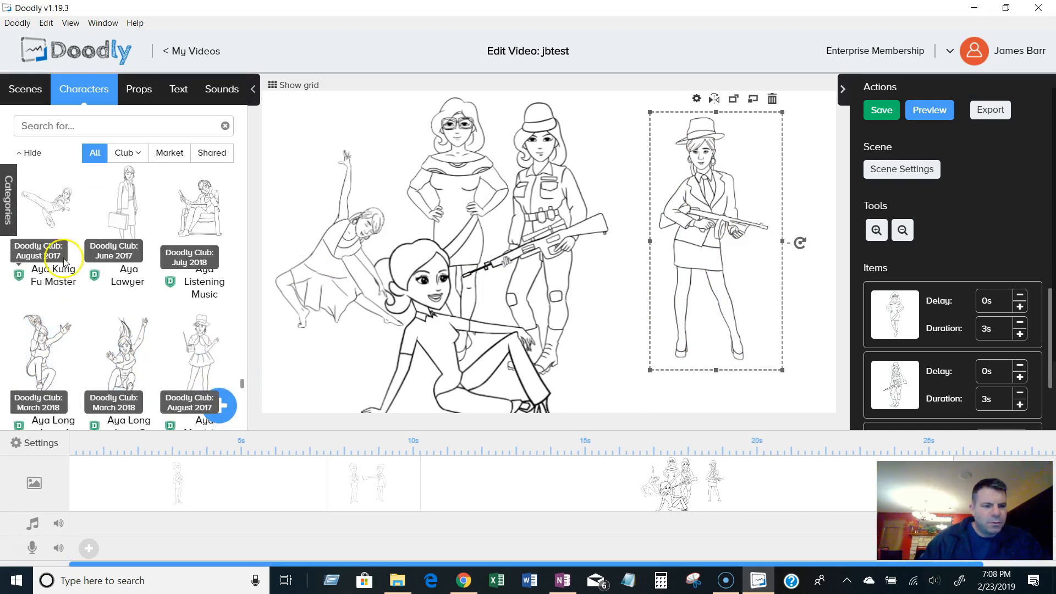
scroll(219, 329, down, 3)
scroll(219, 329, down, 1)
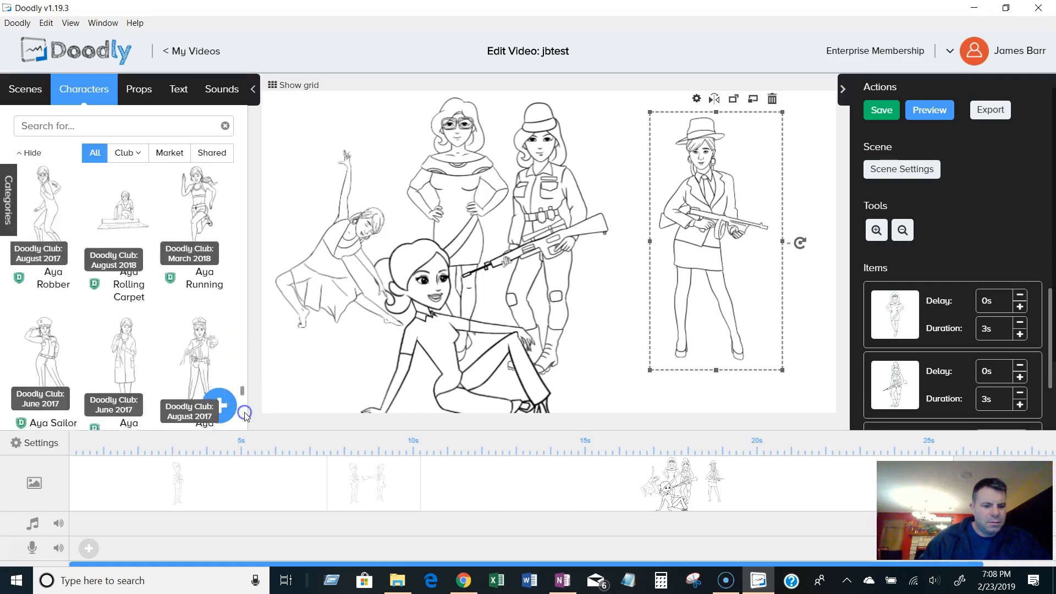
scroll(245, 414, down, 15)
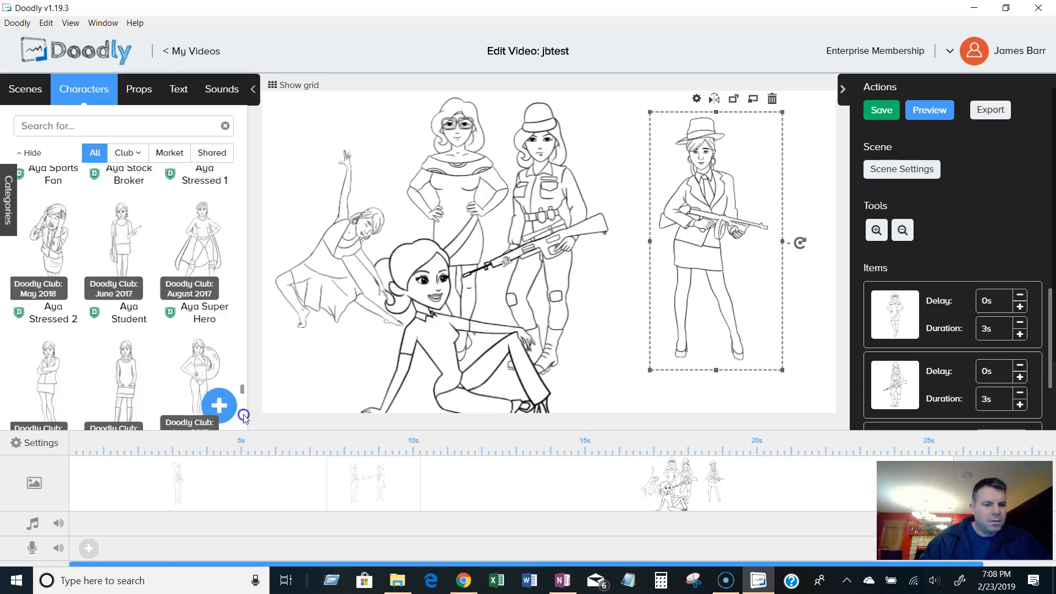
scroll(245, 423, down, 20)
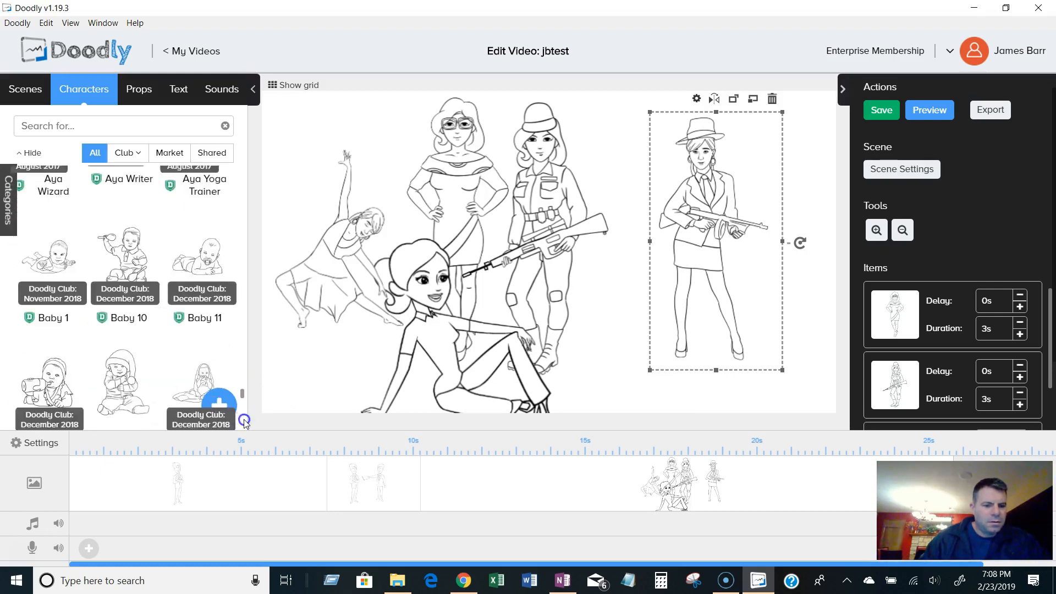
scroll(245, 423, down, 8)
click(249, 396)
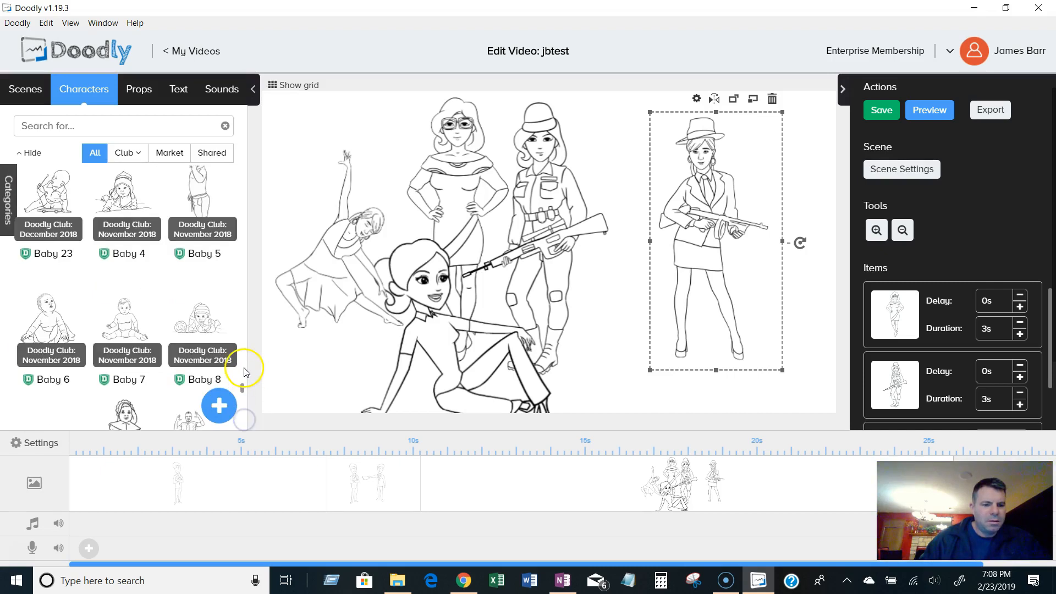
scroll(245, 369, up, 10)
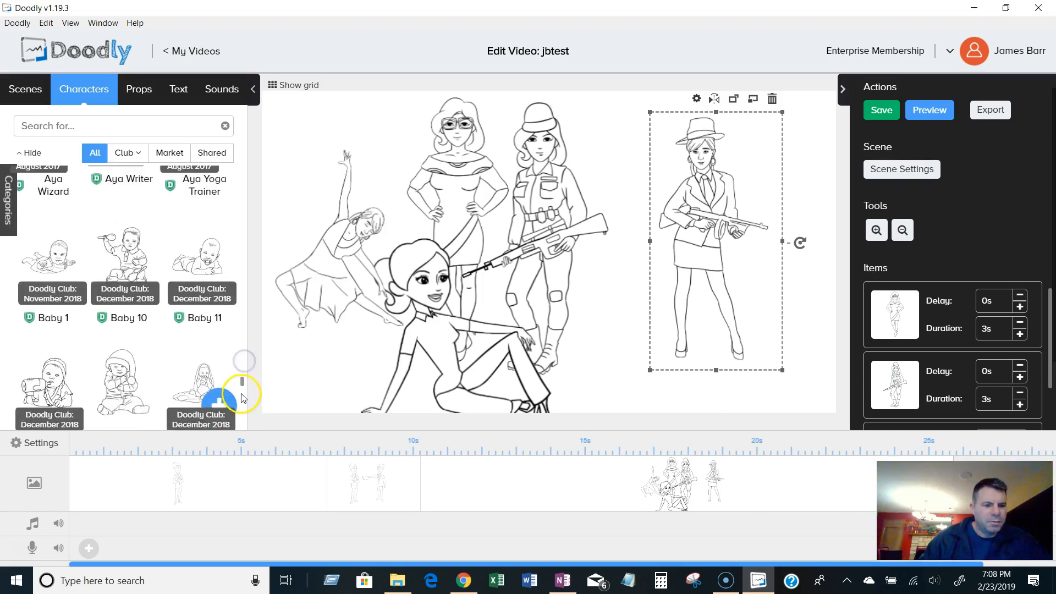
scroll(242, 403, down, 4)
scroll(242, 403, down, 3)
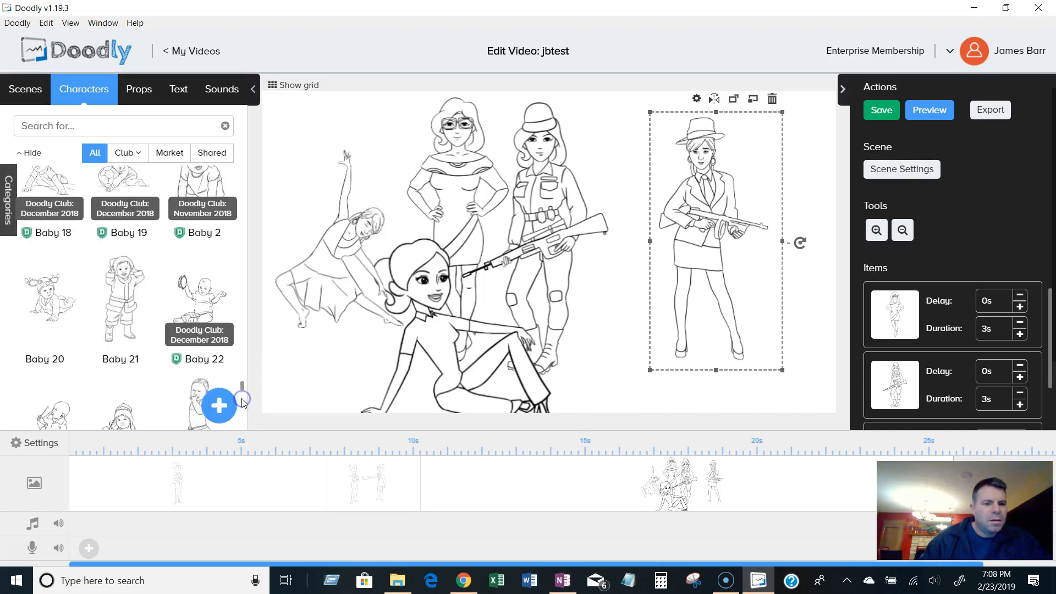
scroll(242, 388, up, 3)
mouse_move(208, 280)
mouse_down()
mouse_move(298, 190)
mouse_move(294, 148)
mouse_up()
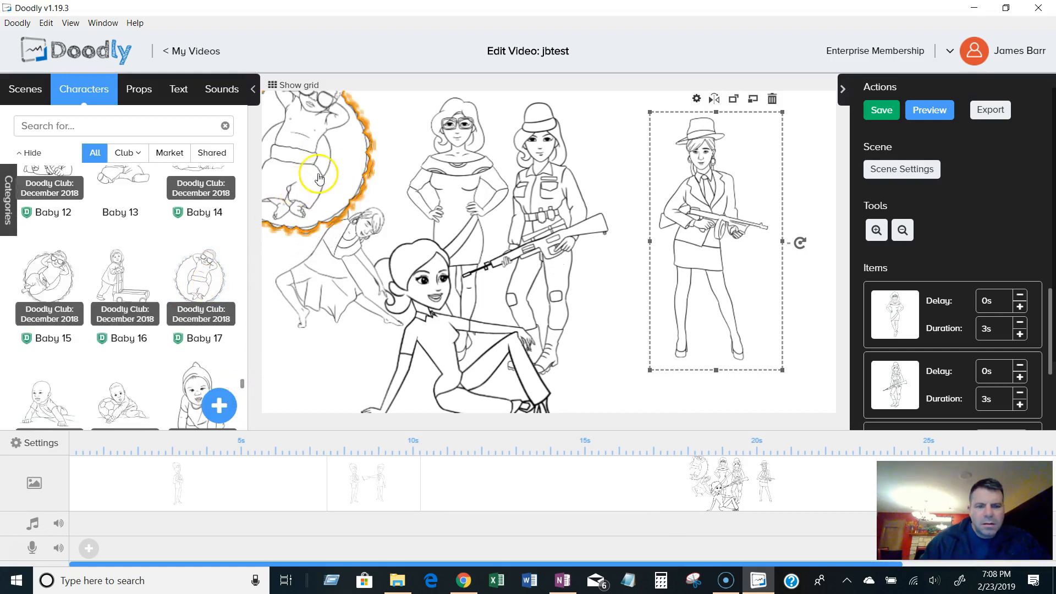
drag(351, 165, 396, 196)
click(191, 422)
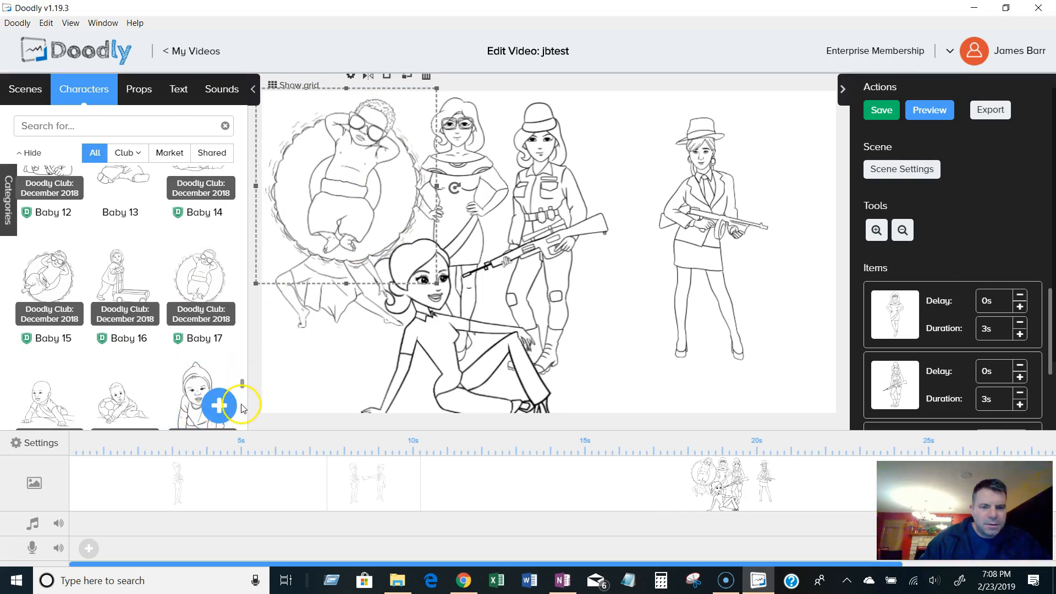
Browse further down through the character library's Baco and Bapoto characters.
scroll(245, 410, down, 4)
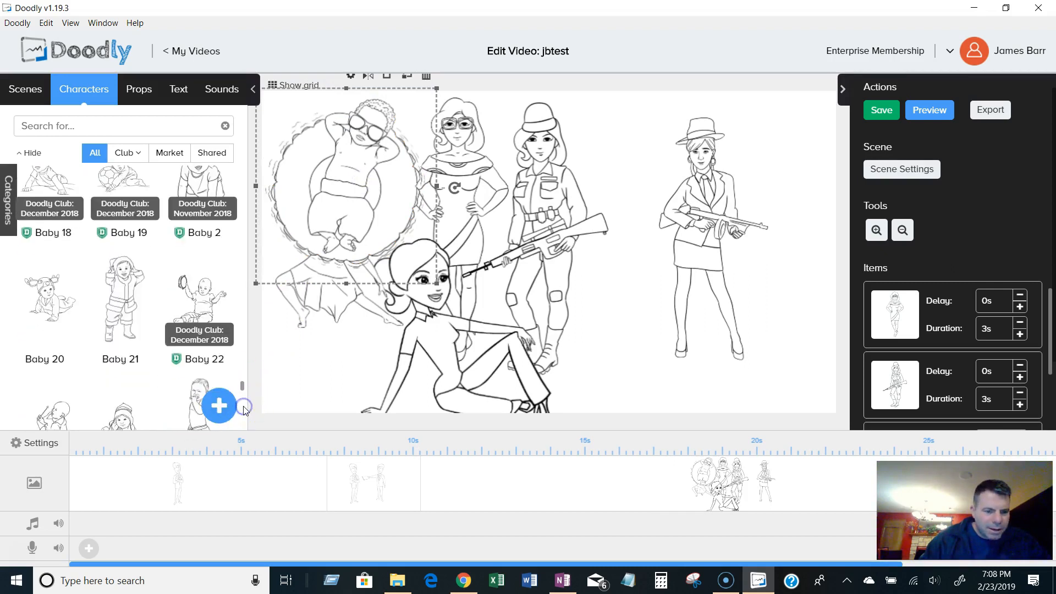
scroll(245, 410, down, 10)
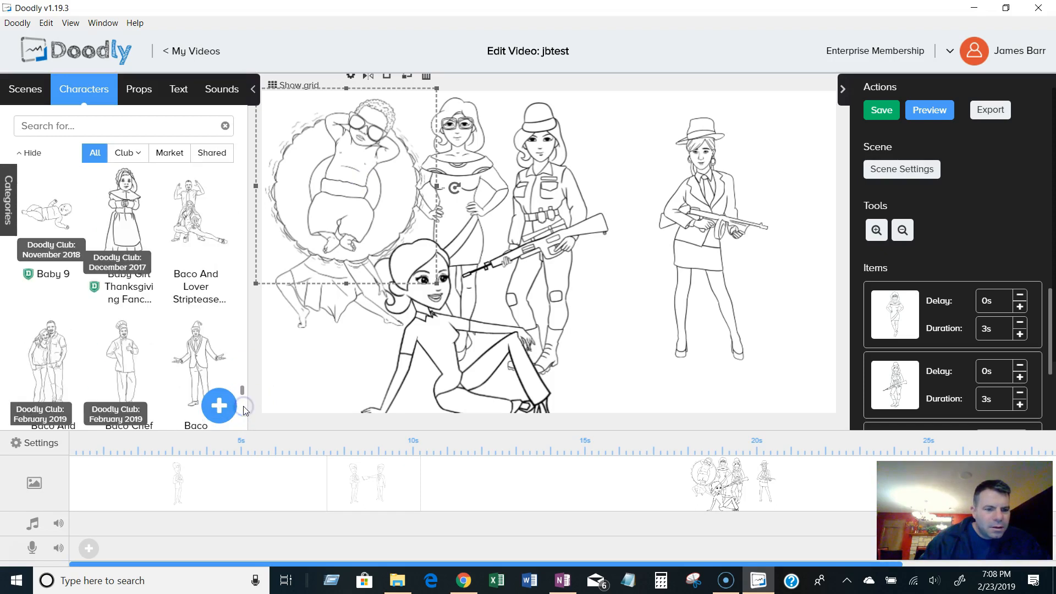
scroll(244, 410, down, 10)
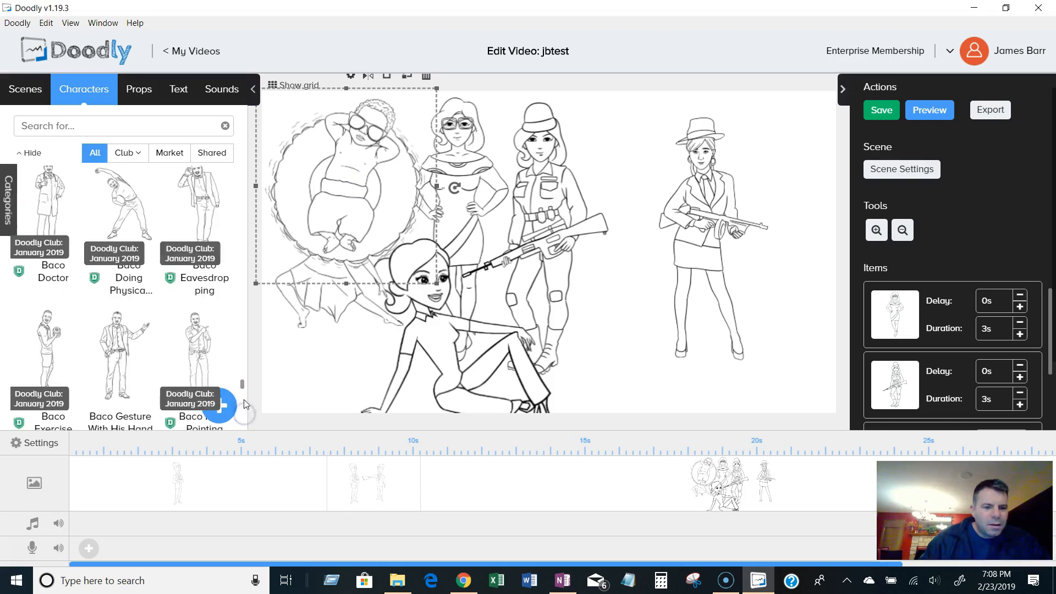
scroll(243, 394, down, 3)
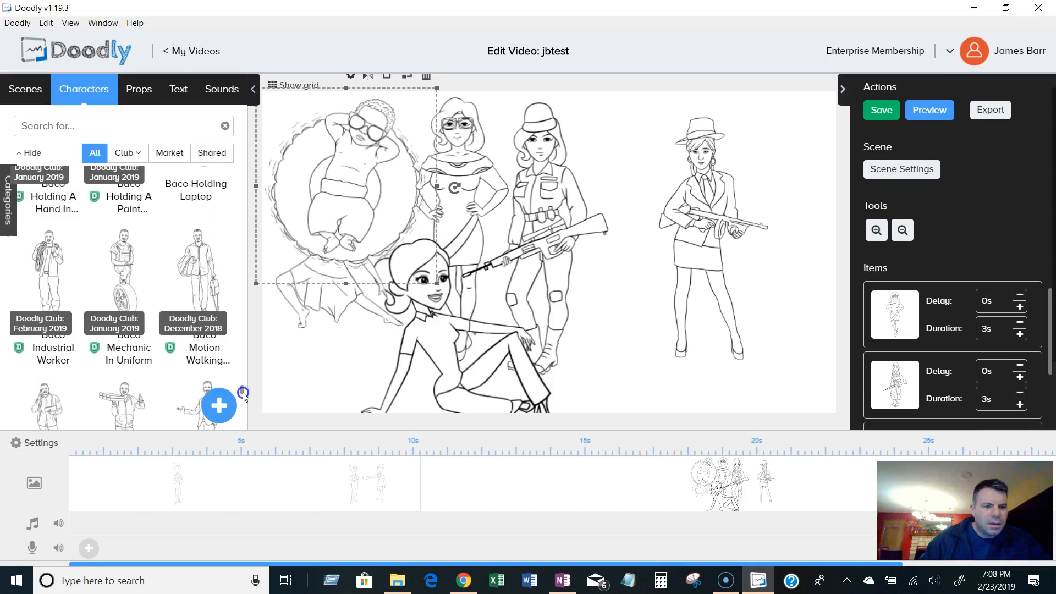
scroll(244, 394, down, 3)
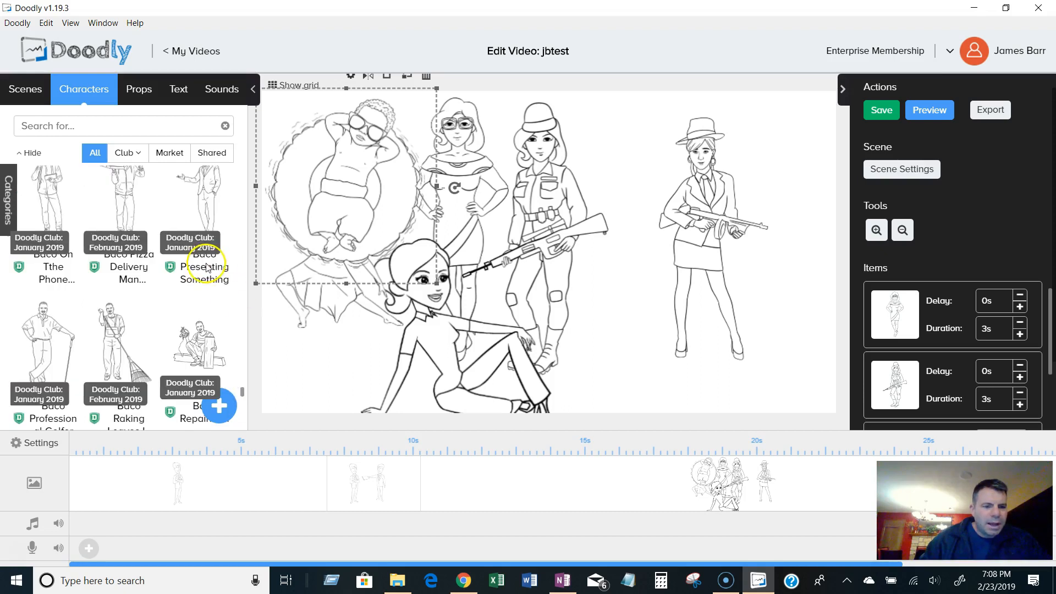
scroll(228, 385, down, 3)
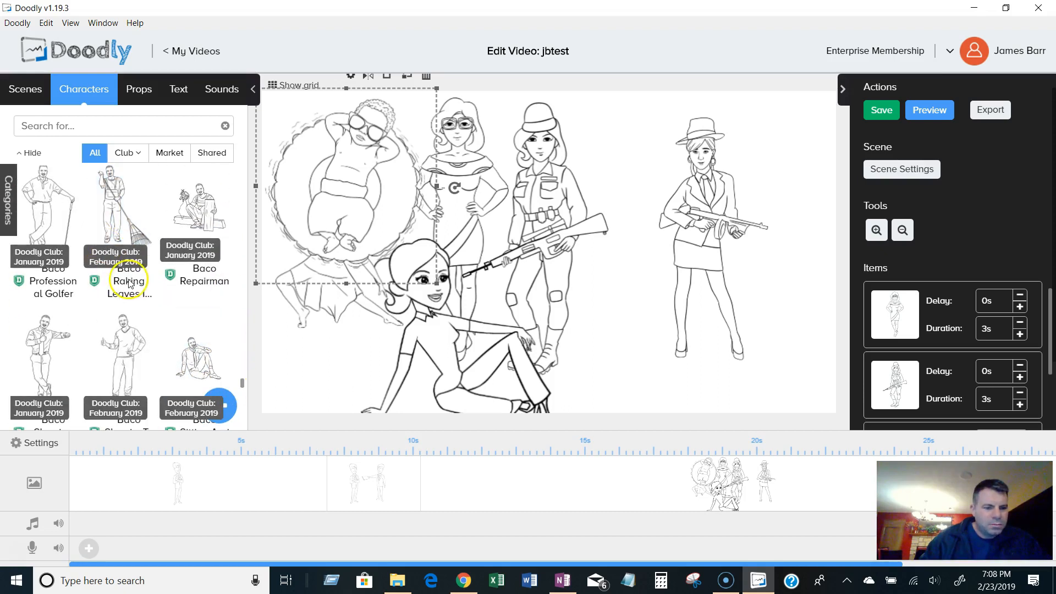
scroll(168, 375, down, 3)
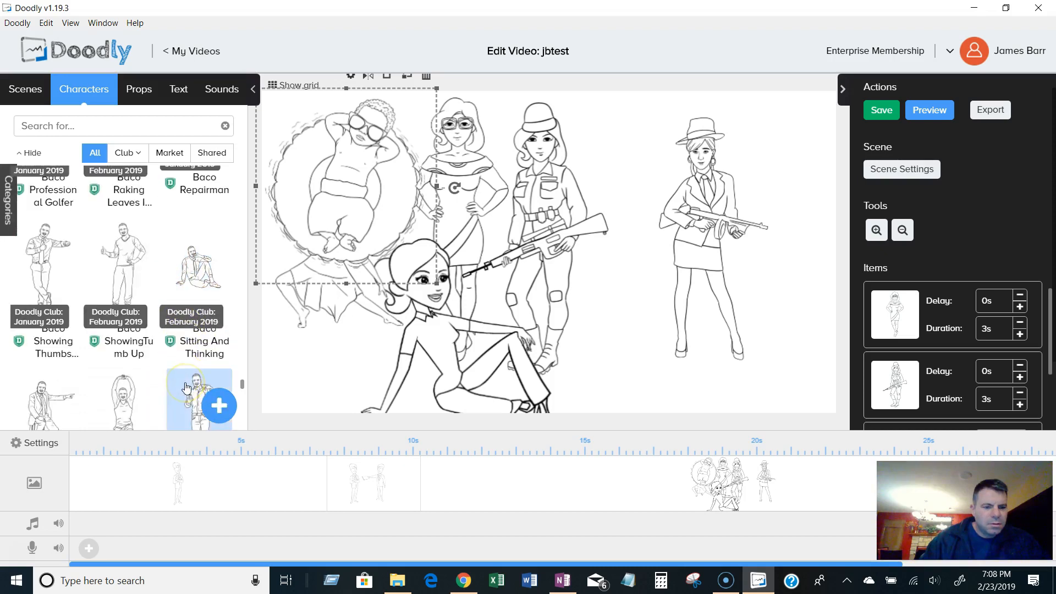
scroll(186, 388, down, 3)
scroll(185, 387, down, 3)
scroll(186, 388, down, 10)
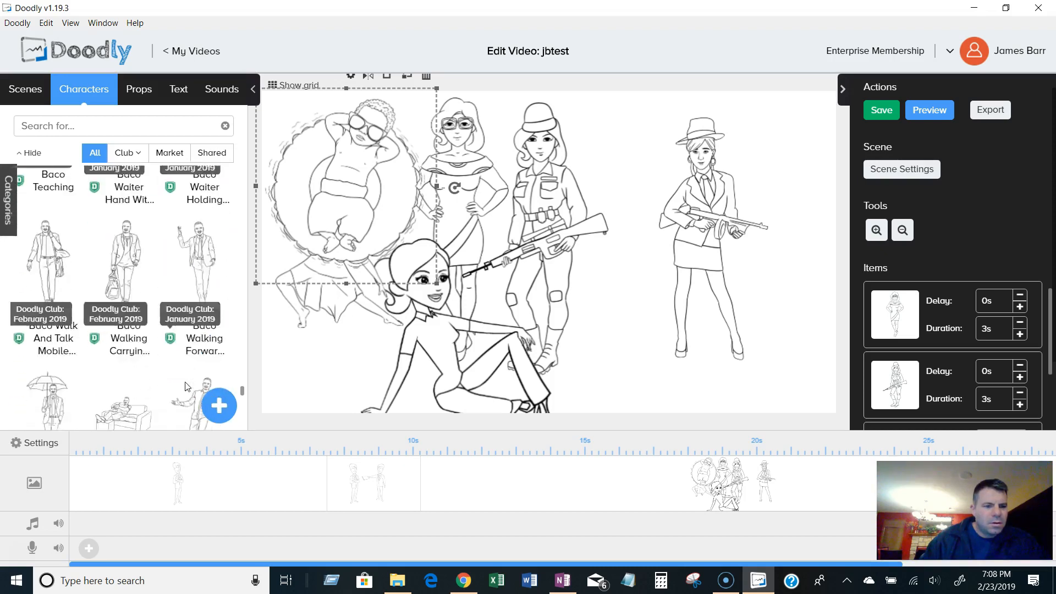
scroll(186, 388, down, 8)
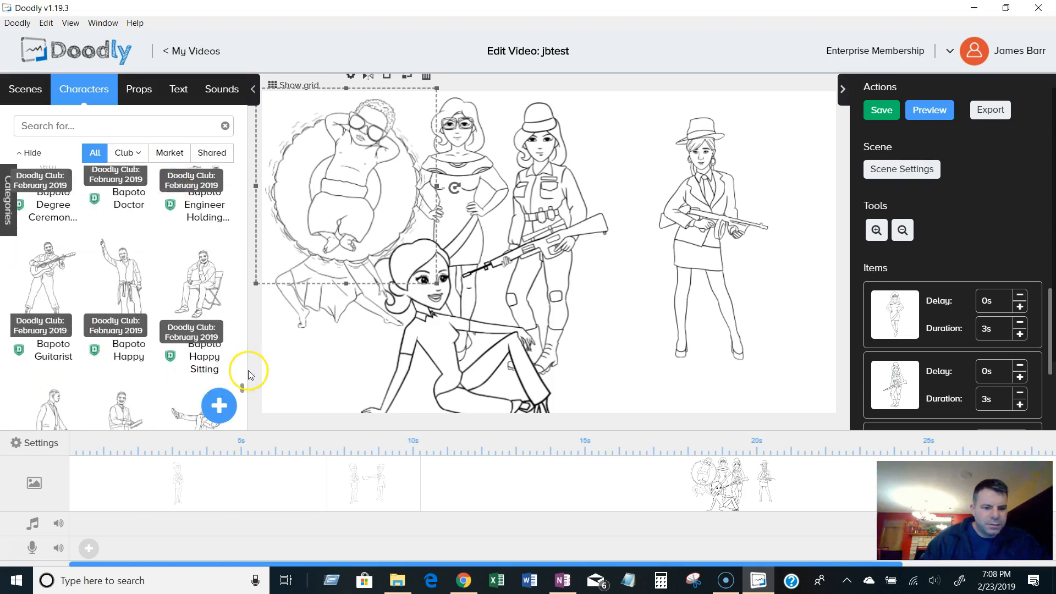
scroll(242, 387, down, 5)
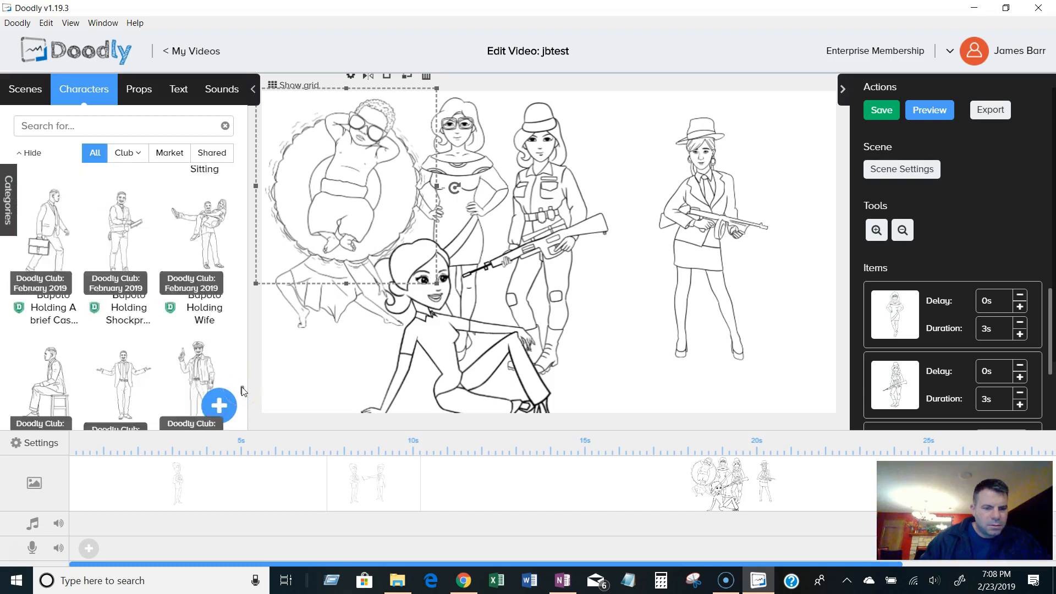
scroll(242, 387, down, 2)
scroll(242, 387, up, 2)
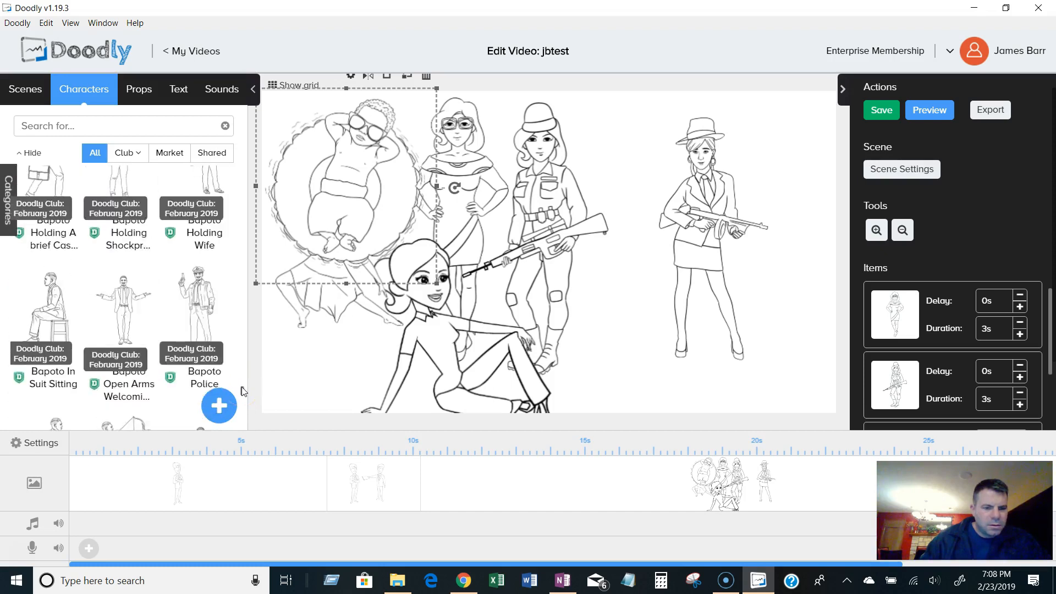
scroll(241, 384, down, 4)
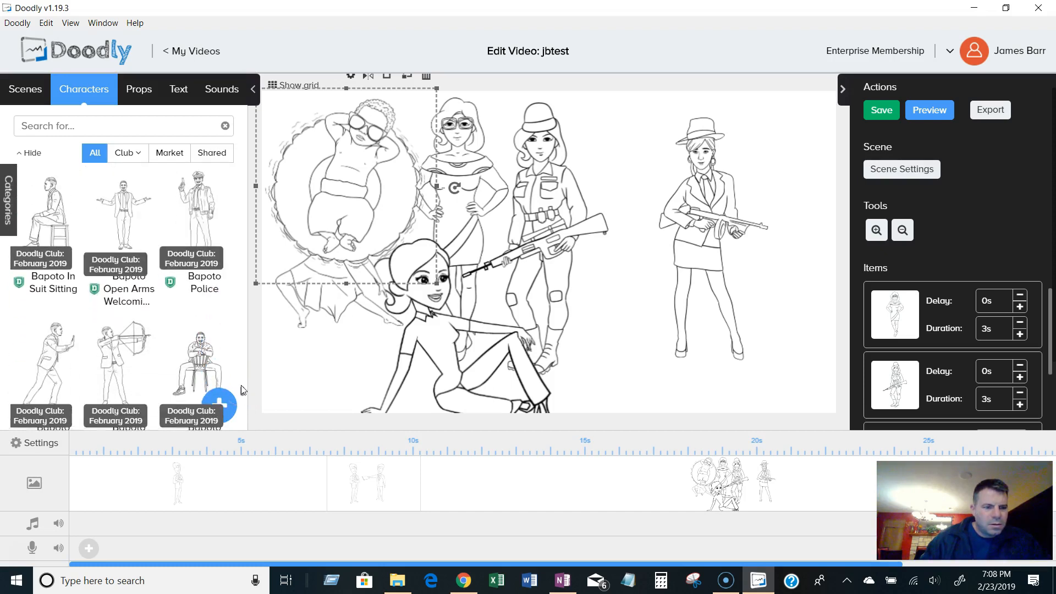
scroll(241, 385, down, 4)
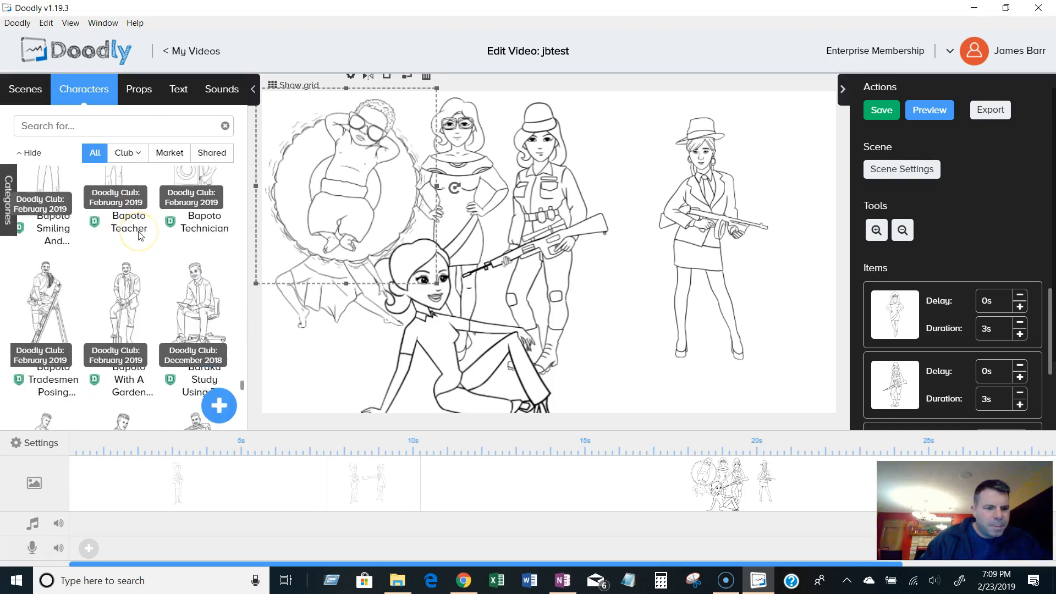
scroll(139, 235, down, 2)
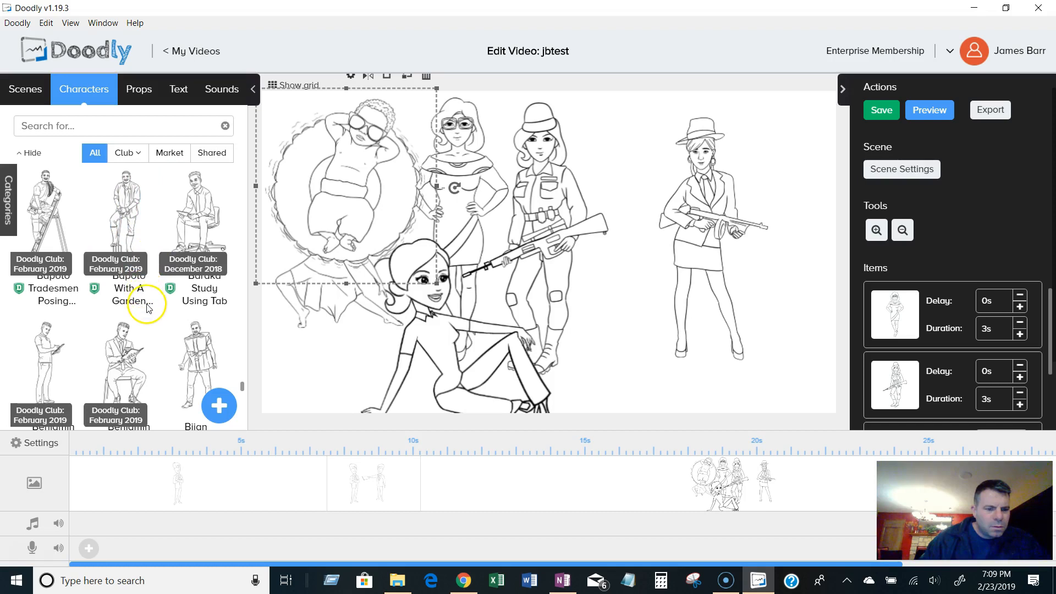
scroll(147, 308, down, 4)
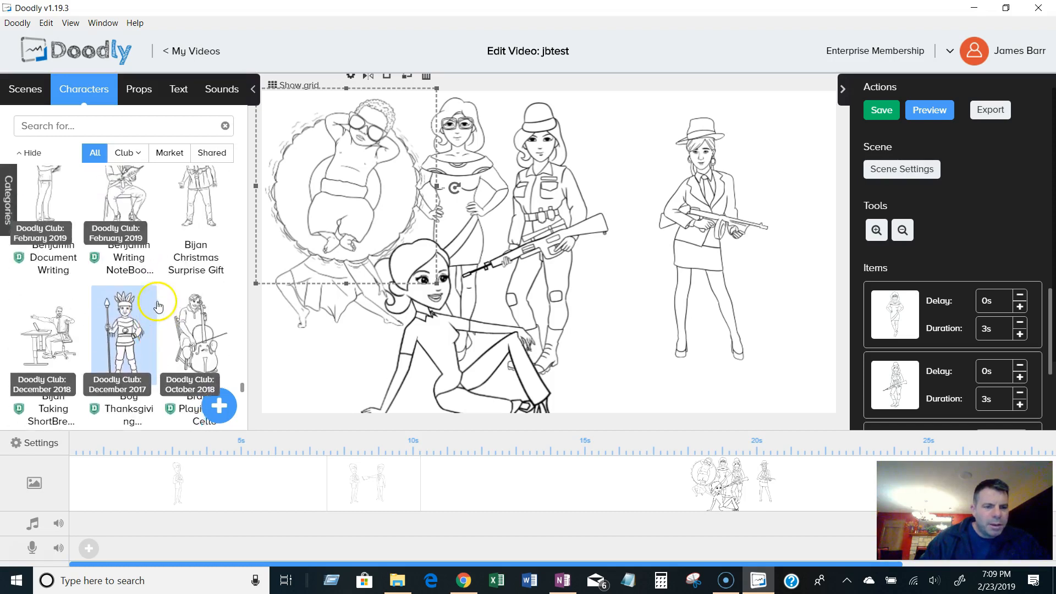
Place the Benjamin Writing Notebook character, seated with a notebook, just right of the scene's centre.
scroll(144, 312, up, 3)
drag(132, 318, 620, 325)
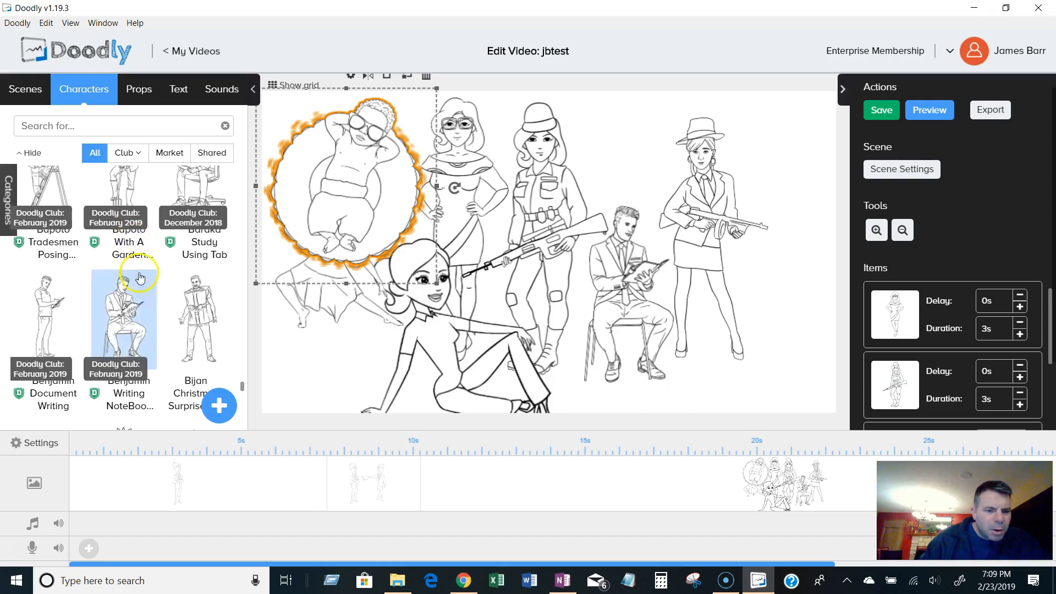
Scroll down past the Brad and Bradley characters and add Business Man Sitting to the scene's centre.
scroll(148, 303, down, 5)
scroll(152, 309, down, 4)
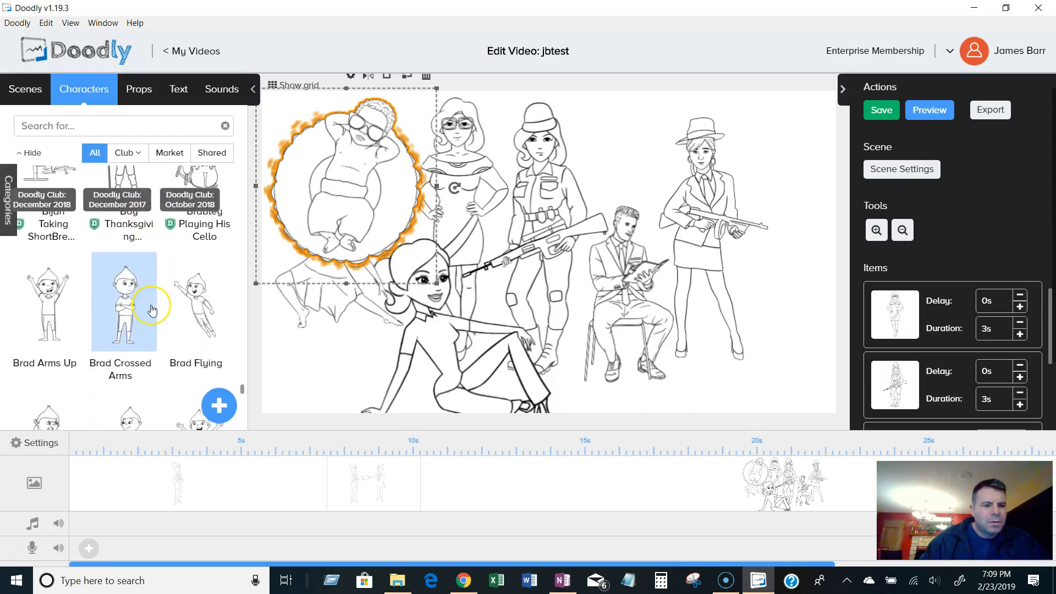
scroll(153, 311, down, 3)
scroll(152, 310, up, 3)
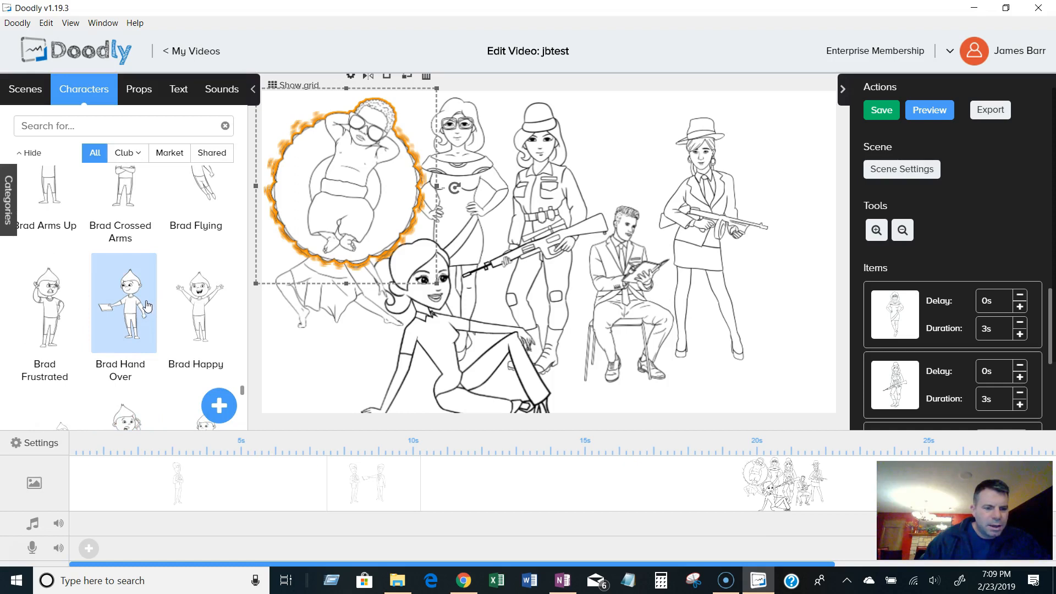
scroll(242, 395, down, 10)
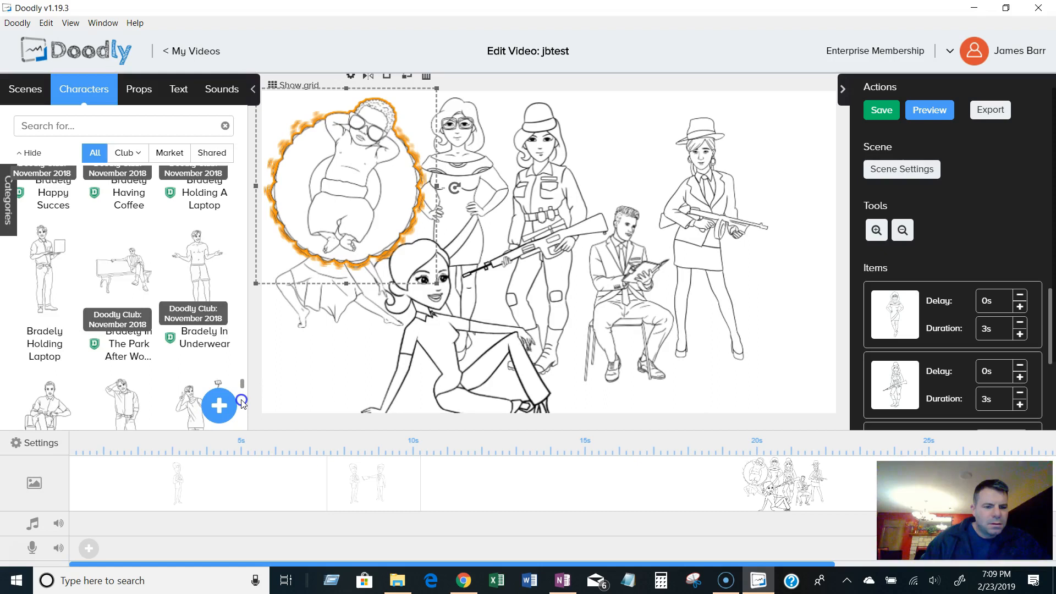
scroll(241, 401, down, 10)
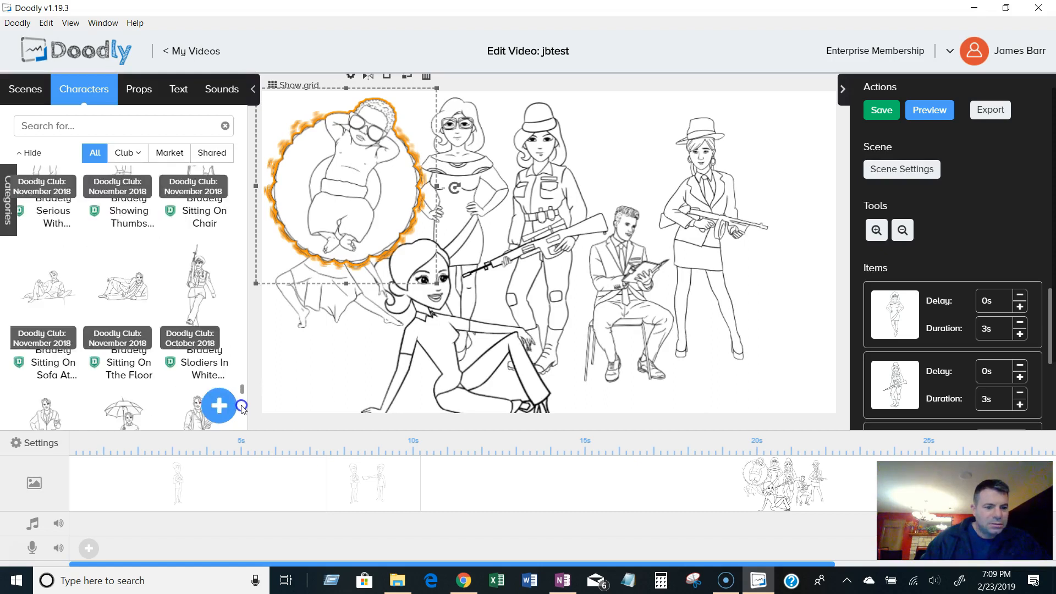
scroll(241, 407, down, 10)
scroll(241, 411, down, 10)
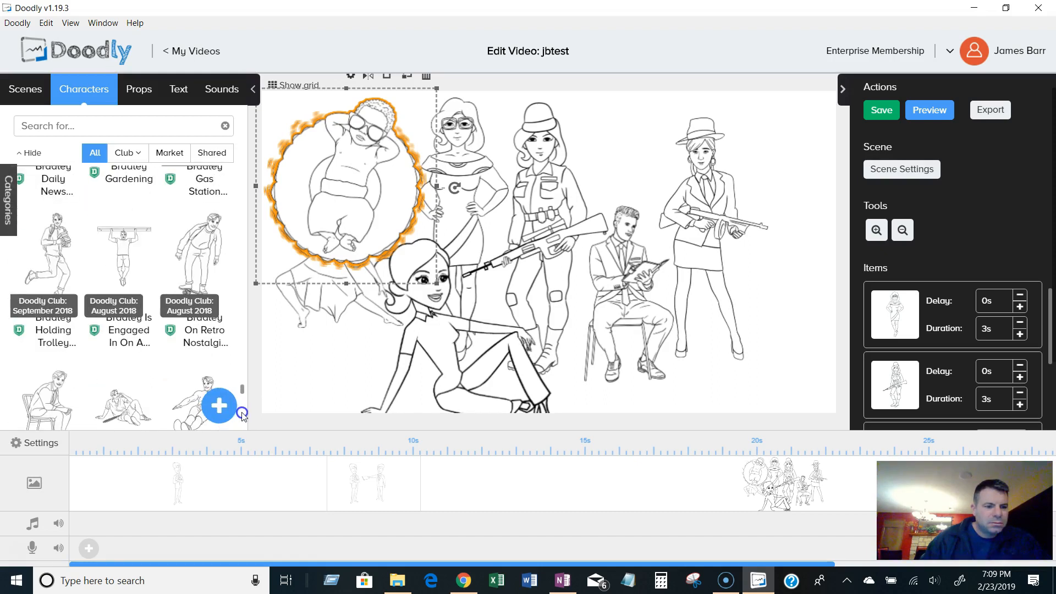
scroll(242, 420, down, 15)
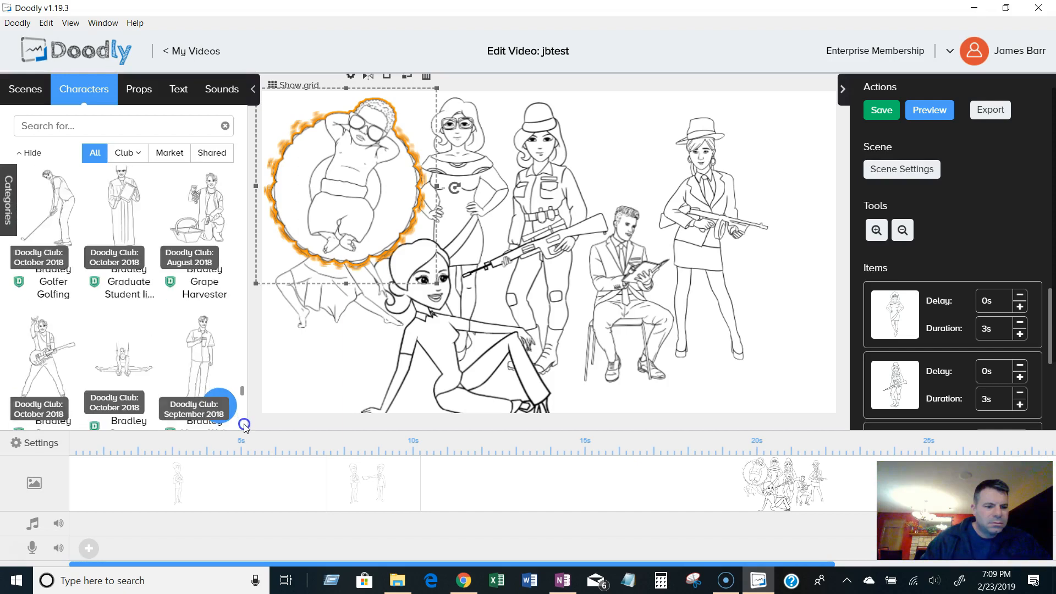
scroll(245, 423, down, 5)
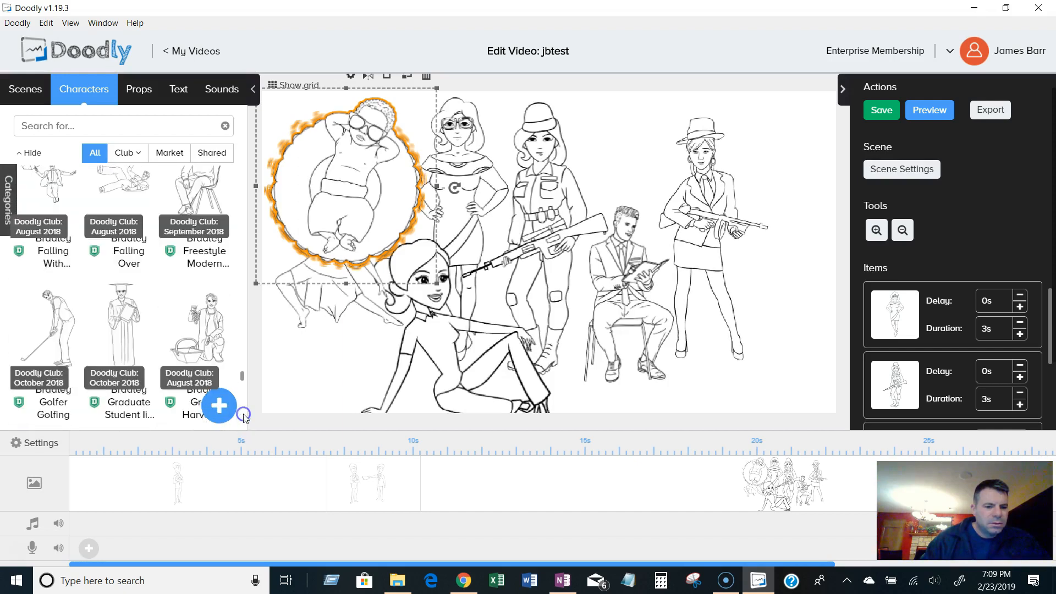
scroll(243, 410, down, 10)
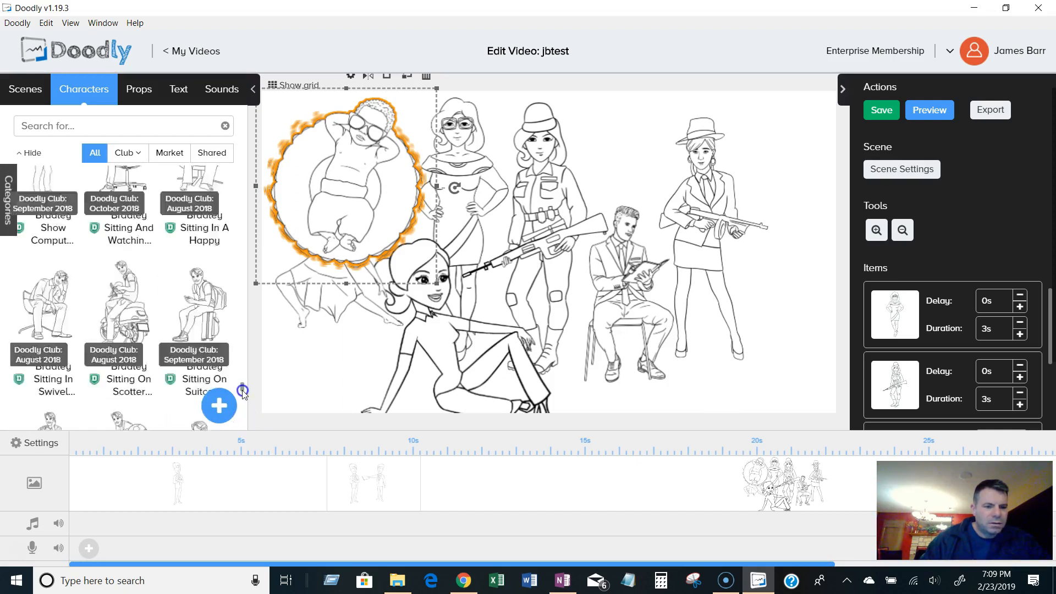
scroll(244, 403, down, 10)
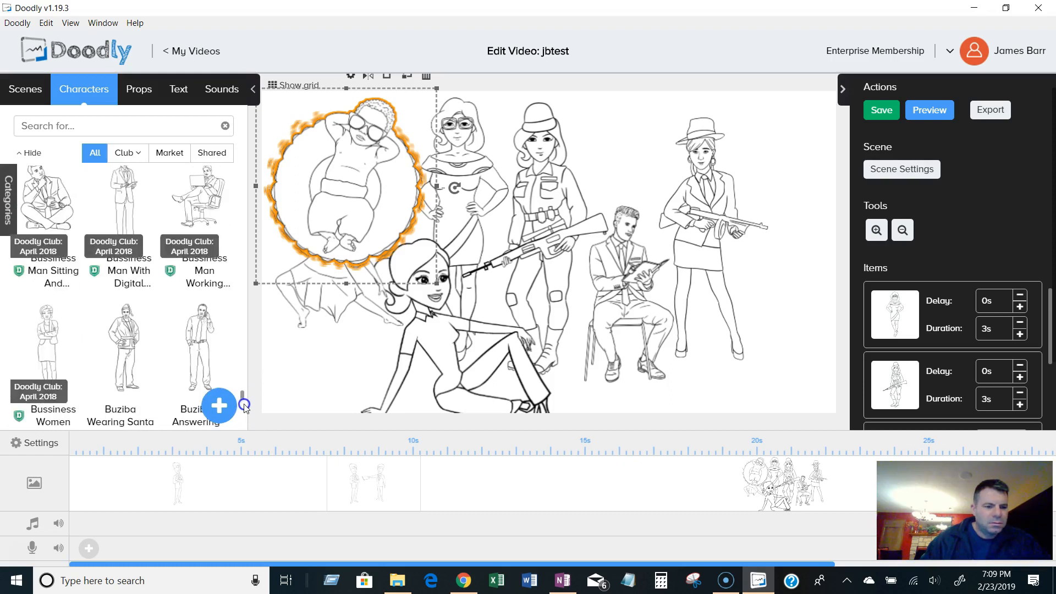
click(64, 346)
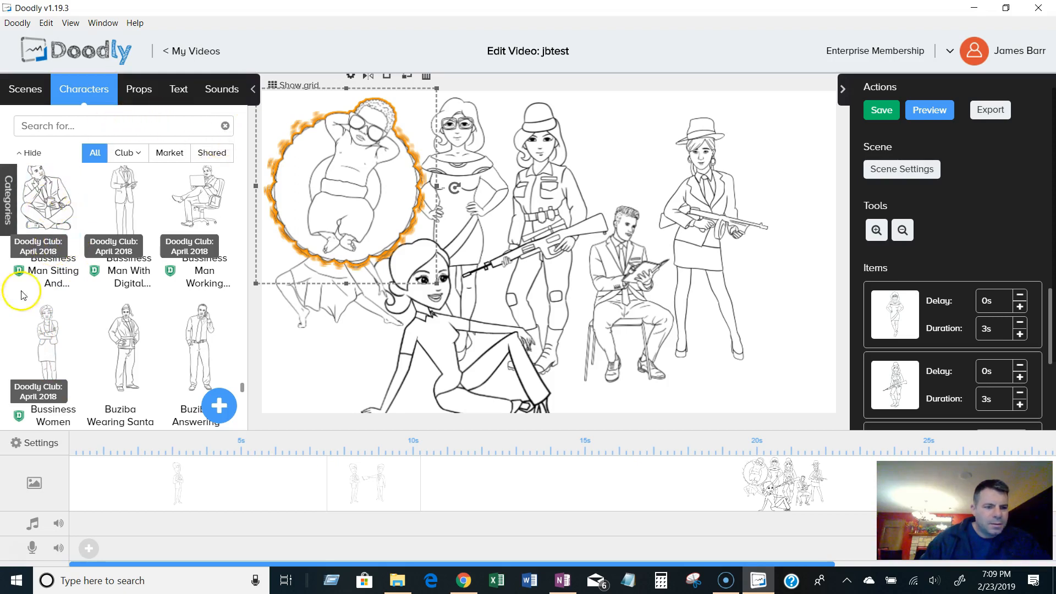
click(45, 228)
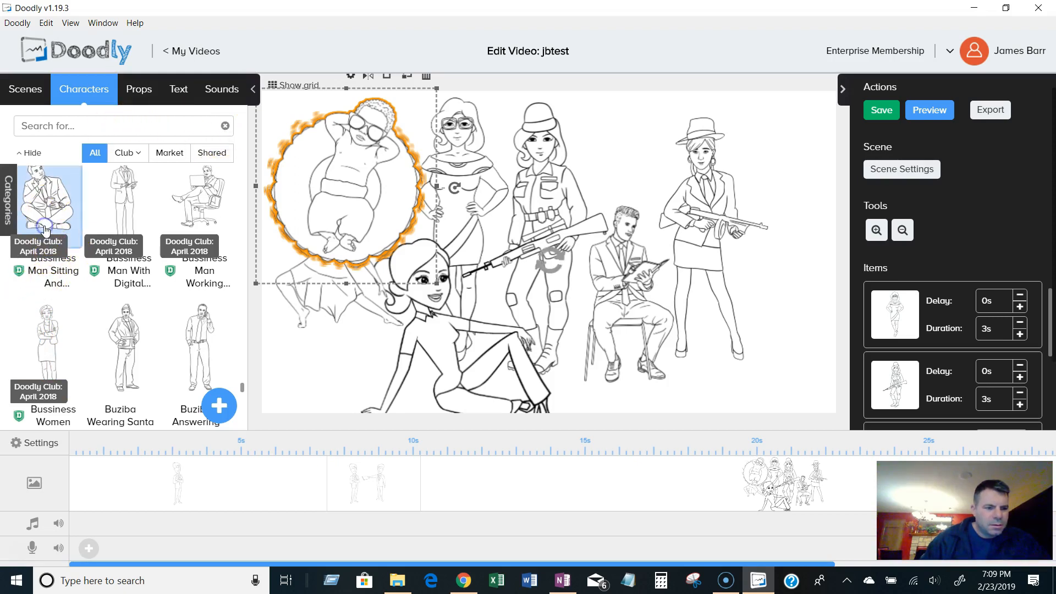
Open the character categories list, look through it, and close it again.
click(9, 189)
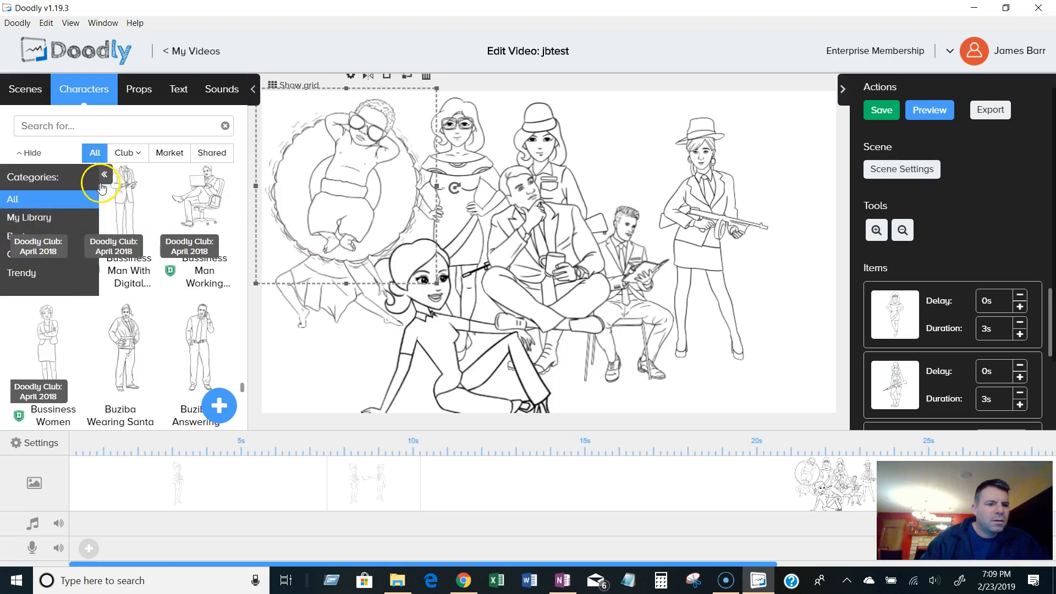
scroll(166, 355, up, 5)
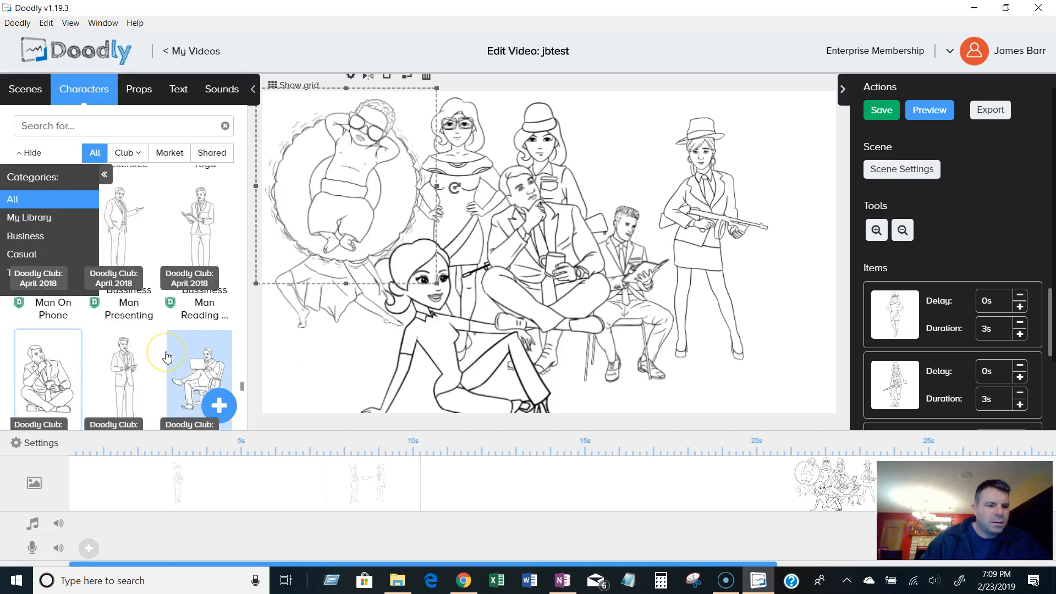
scroll(103, 318, down, 1)
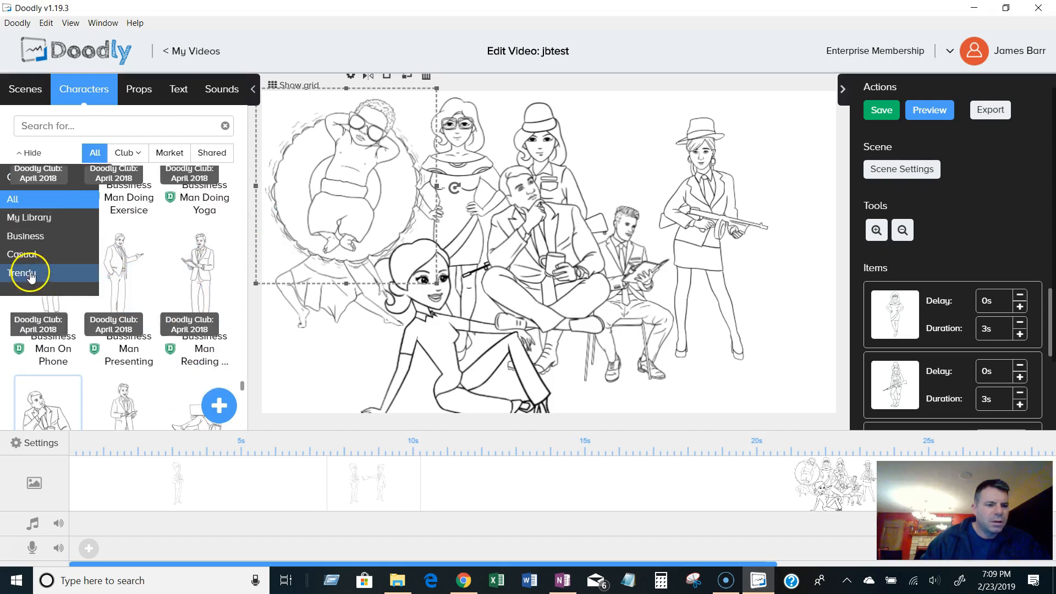
scroll(203, 314, down, 2)
drag(242, 393, 243, 398)
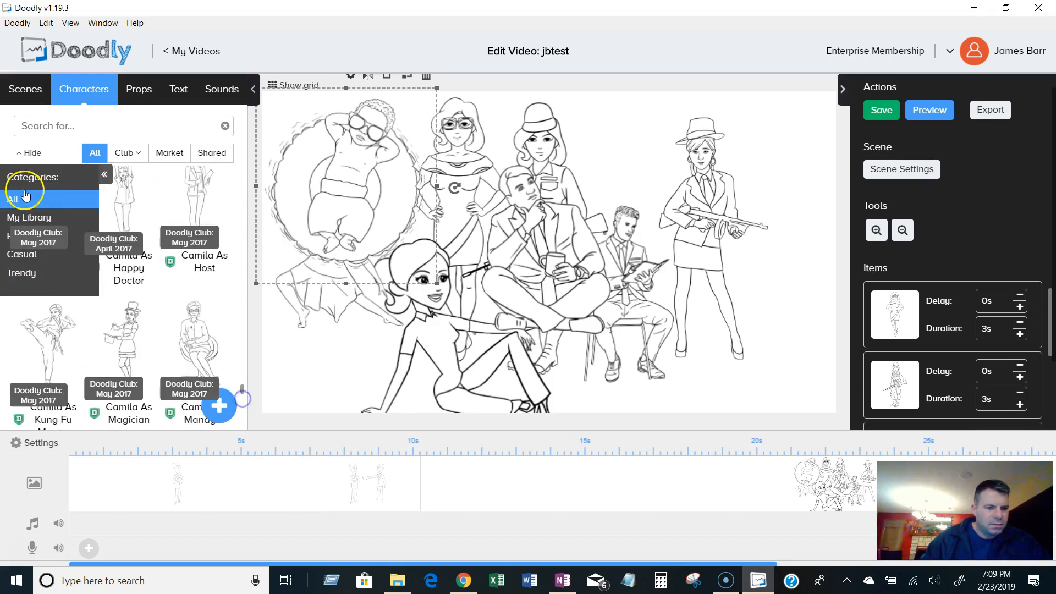
click(104, 176)
Browse down through the Camila, David, Diana and Domino characters in the library.
drag(242, 393, 241, 420)
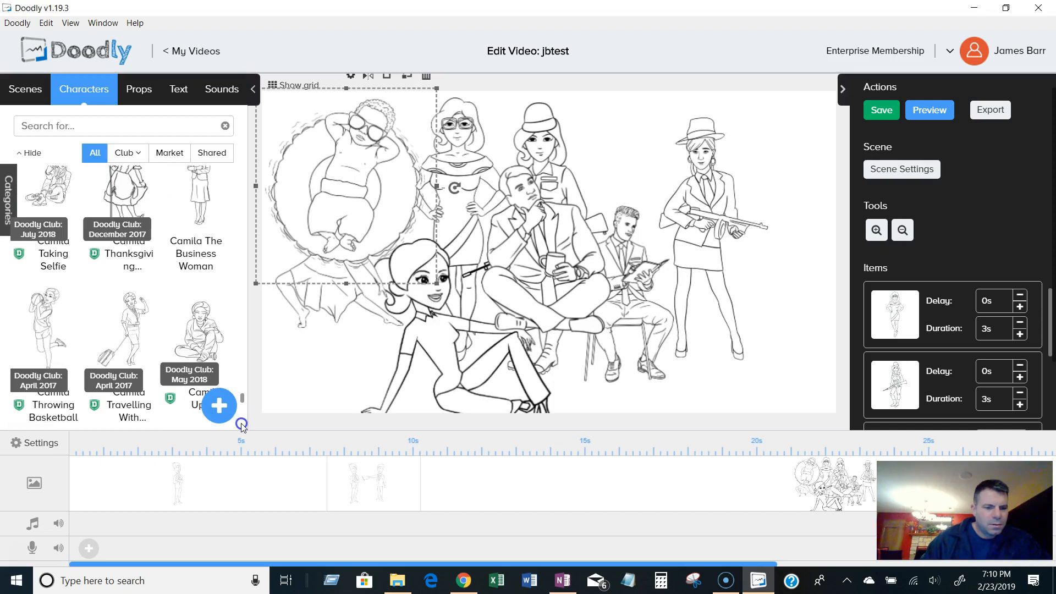
click(241, 424)
click(240, 410)
drag(243, 389, 243, 409)
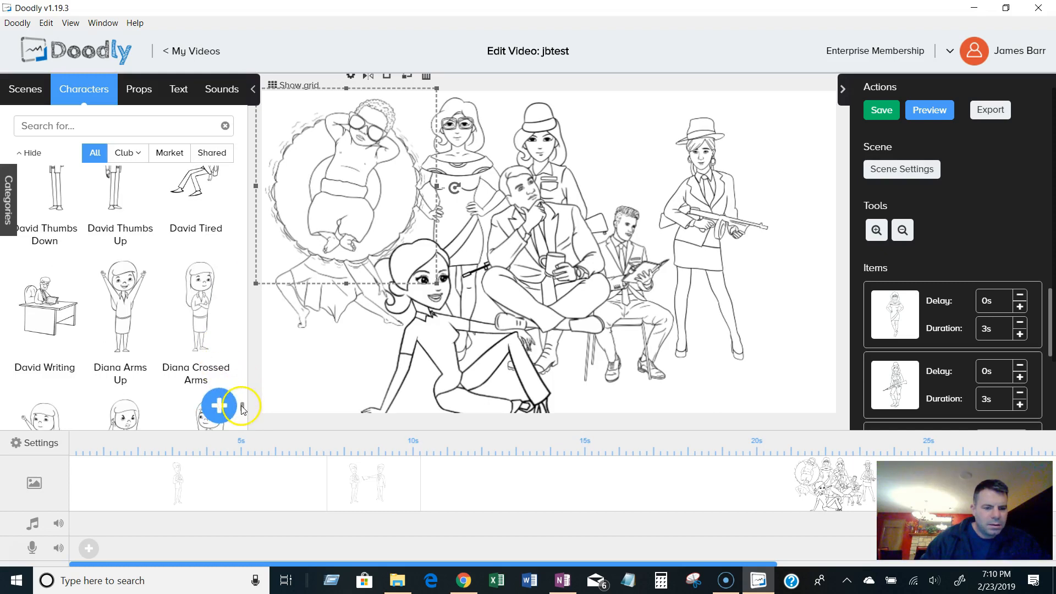
drag(242, 409, 242, 418)
scroll(242, 425, down, 5)
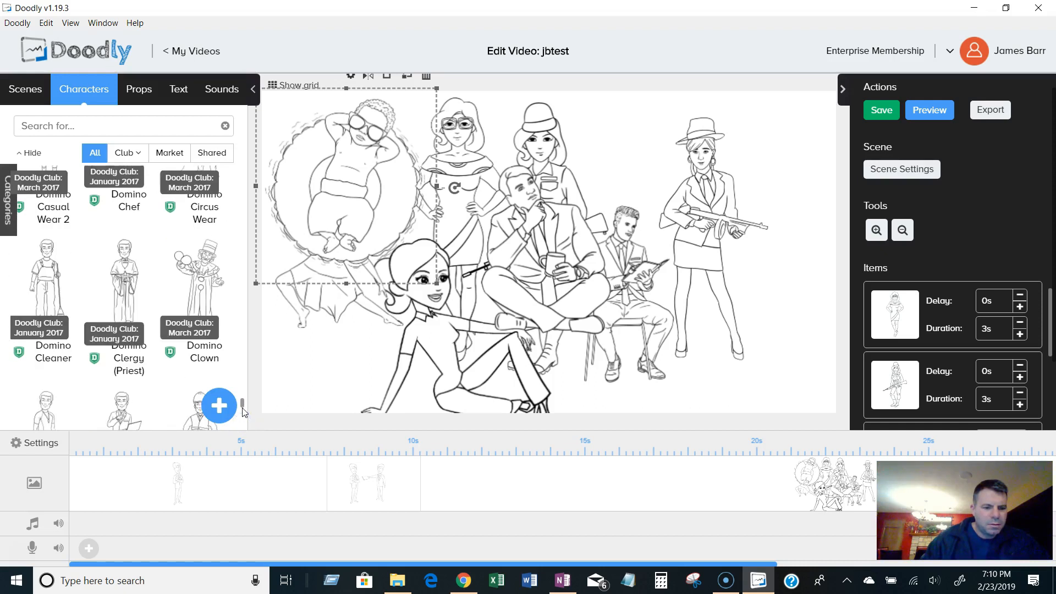
scroll(243, 422, down, 4)
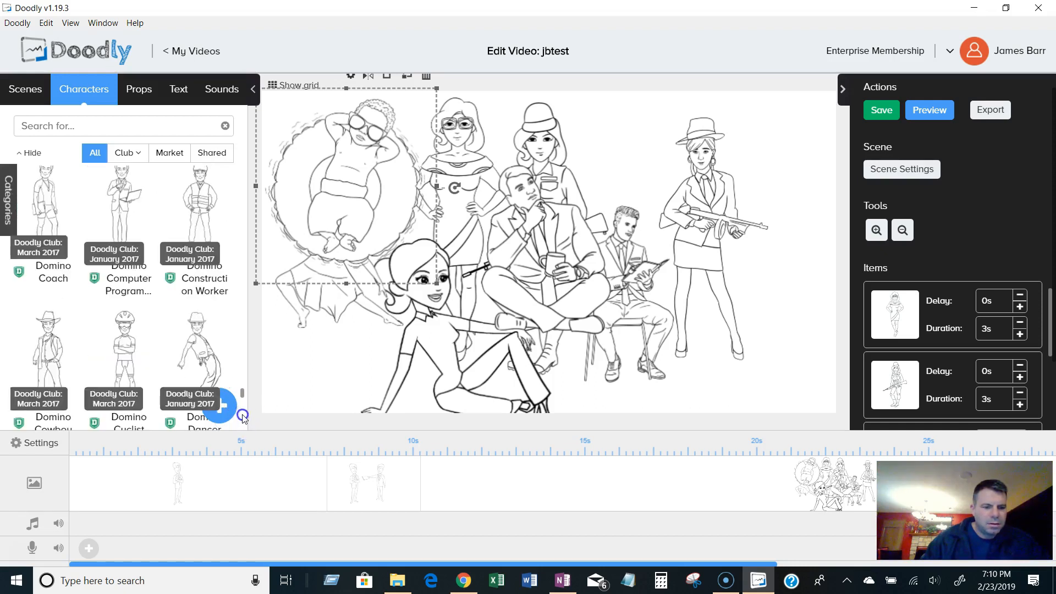
scroll(244, 419, down, 3)
scroll(243, 415, down, 12)
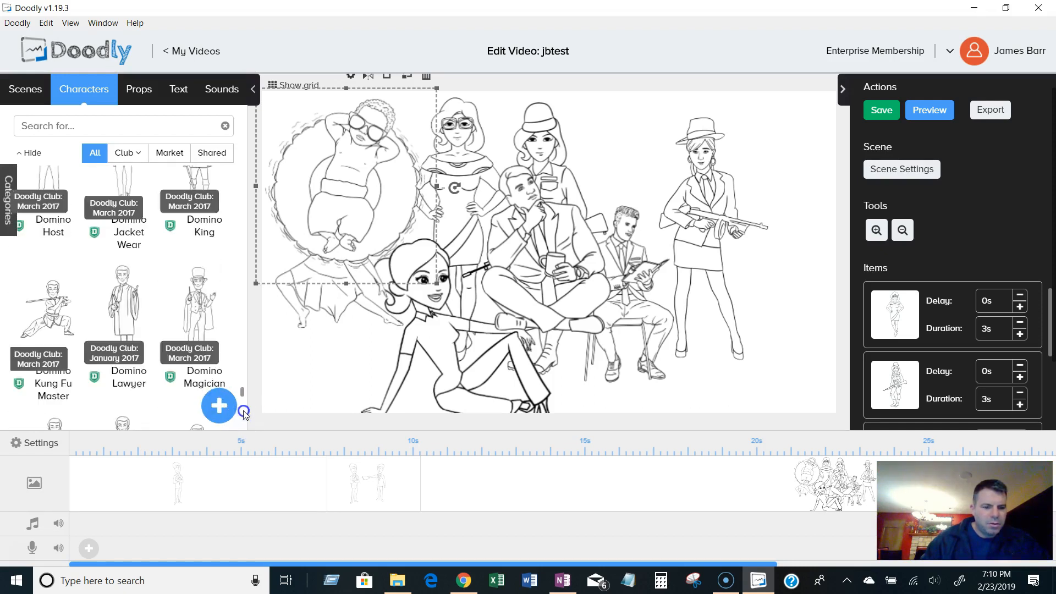
scroll(233, 404, down, 5)
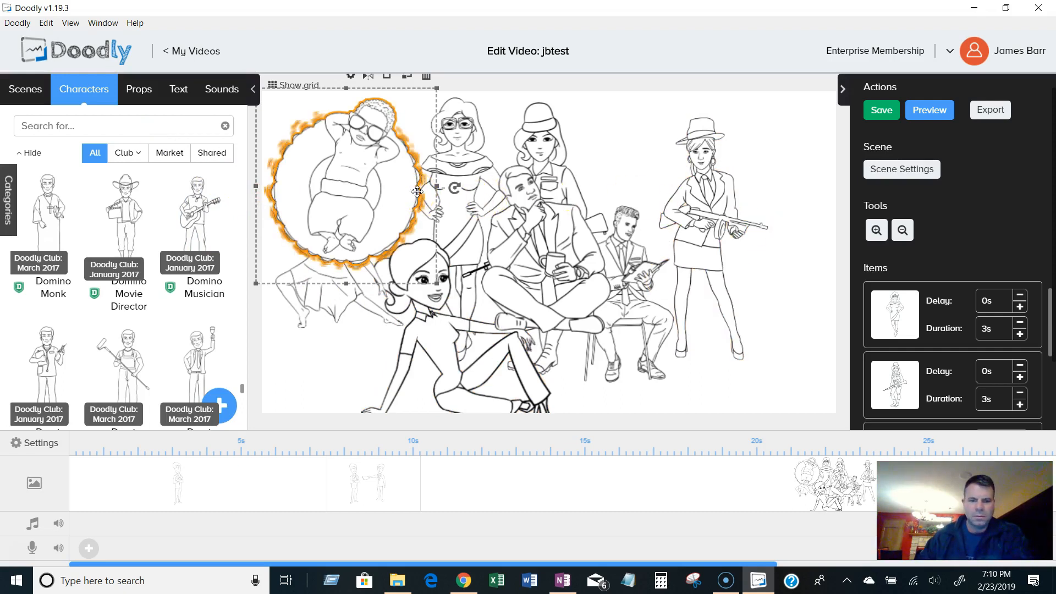
Remove Baby 17 and the goggled woman from the scene.
right_click(370, 180)
click(427, 75)
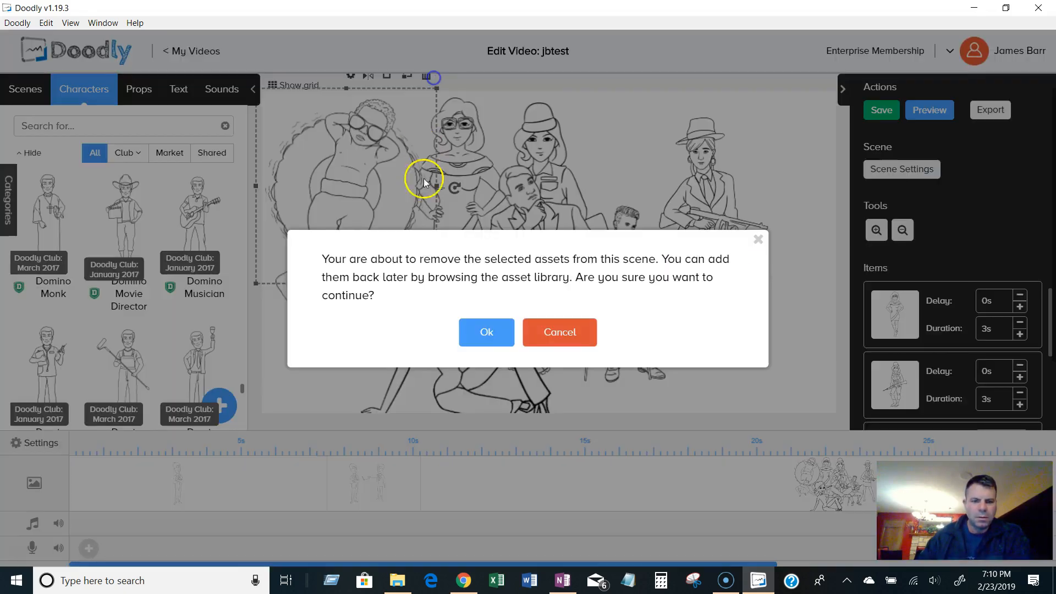
click(482, 330)
click(405, 199)
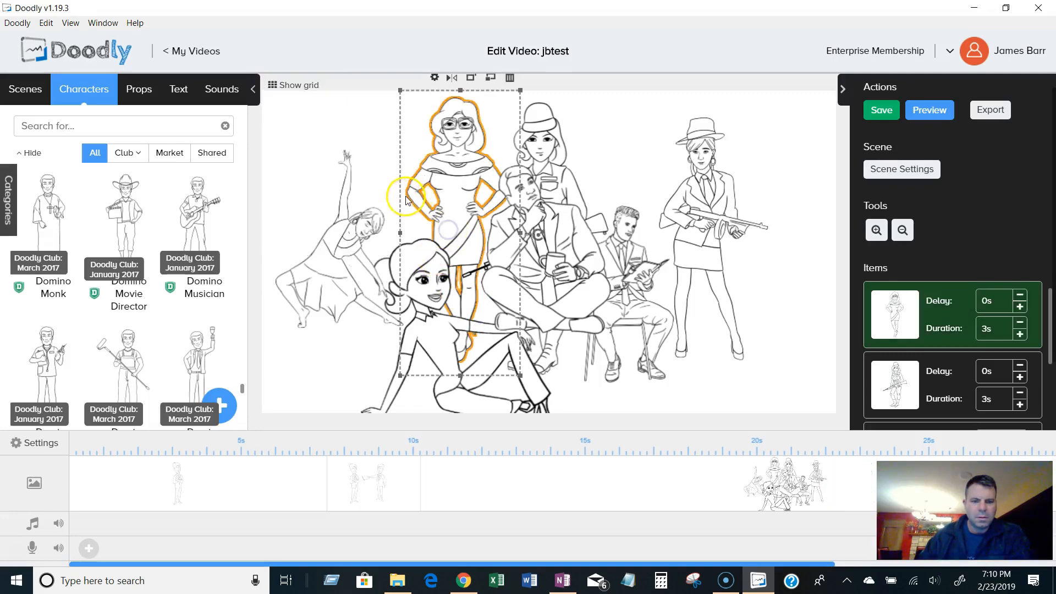
click(510, 77)
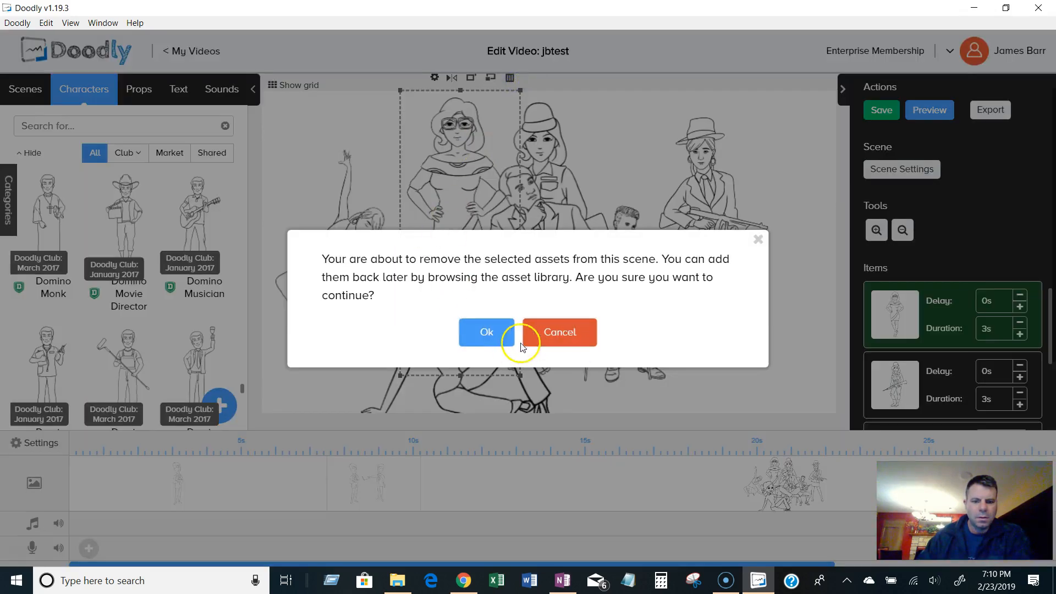
click(484, 330)
Delete the third scene with all the characters from the timeline and select the remaining blank scene.
right_click(377, 498)
right_click(565, 482)
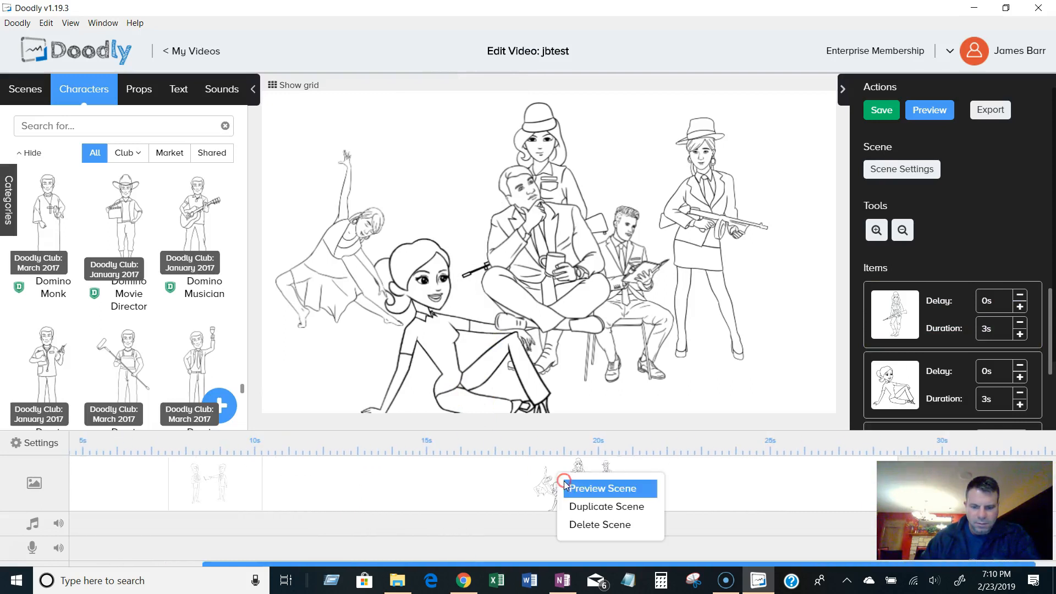
click(585, 524)
click(487, 317)
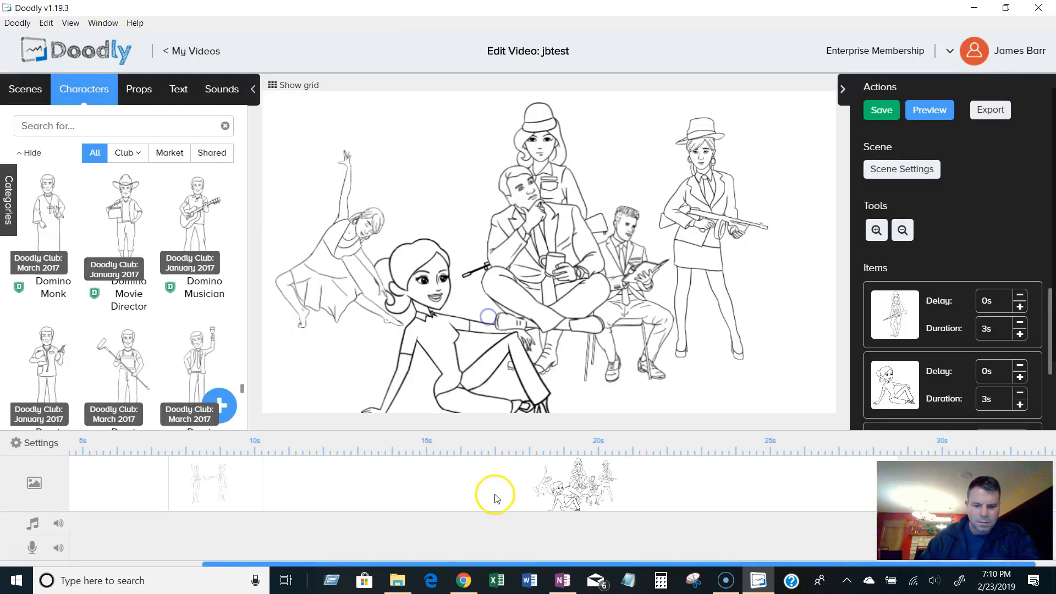
click(437, 489)
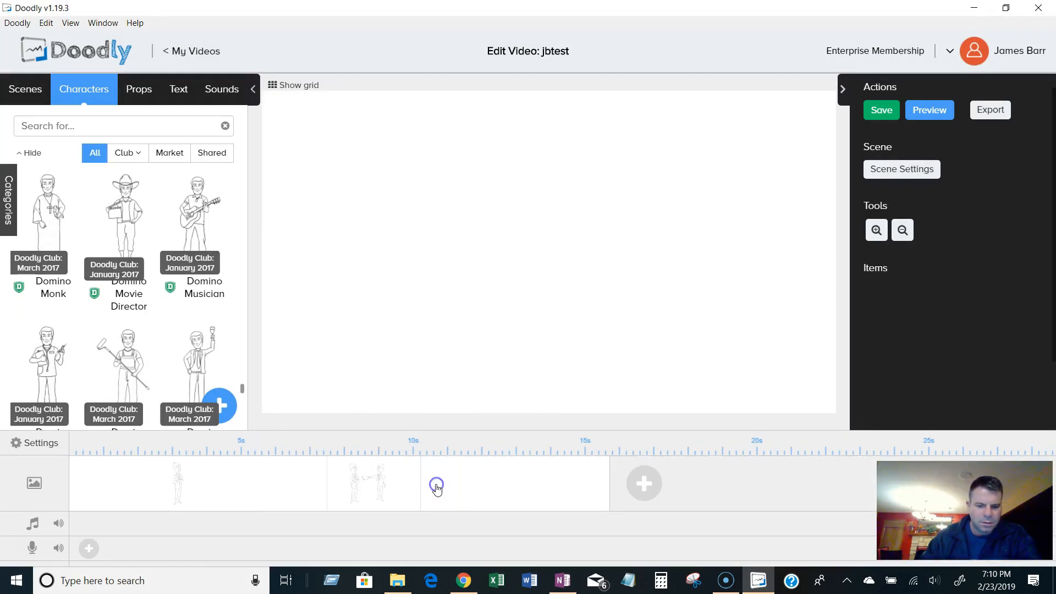
Browse down through the Domino, Donna, Elisa and Enu characters in the library.
scroll(220, 369, down, 6)
scroll(235, 376, down, 12)
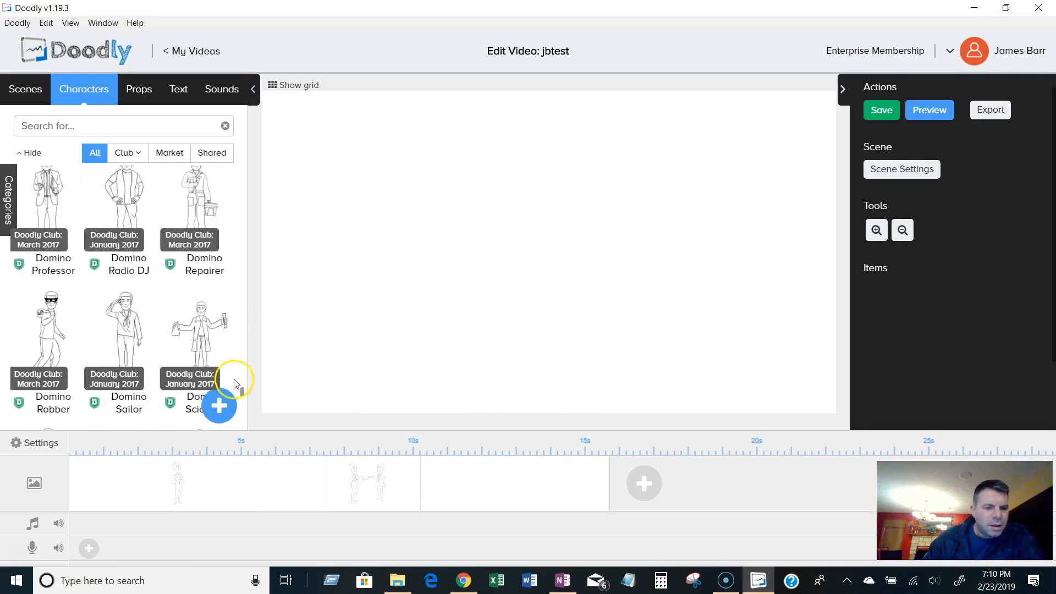
scroll(246, 418, down, 12)
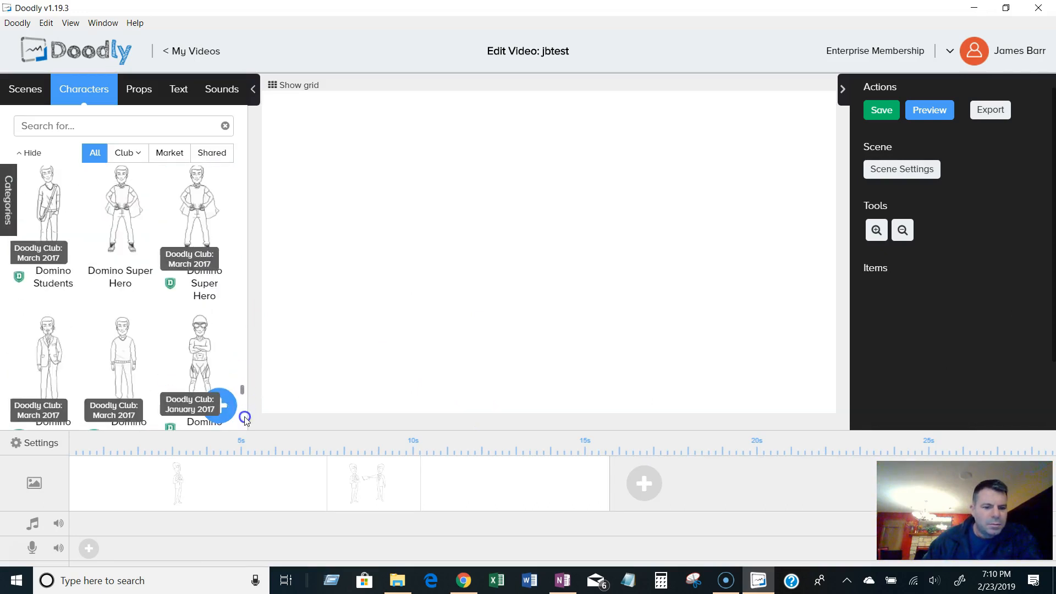
scroll(244, 421, down, 6)
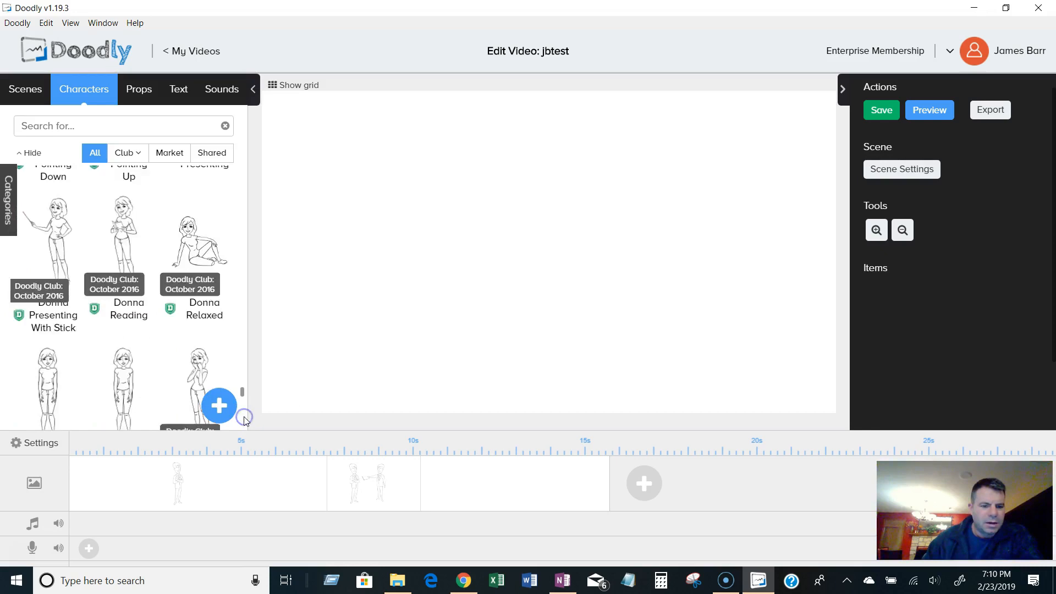
scroll(244, 419, down, 10)
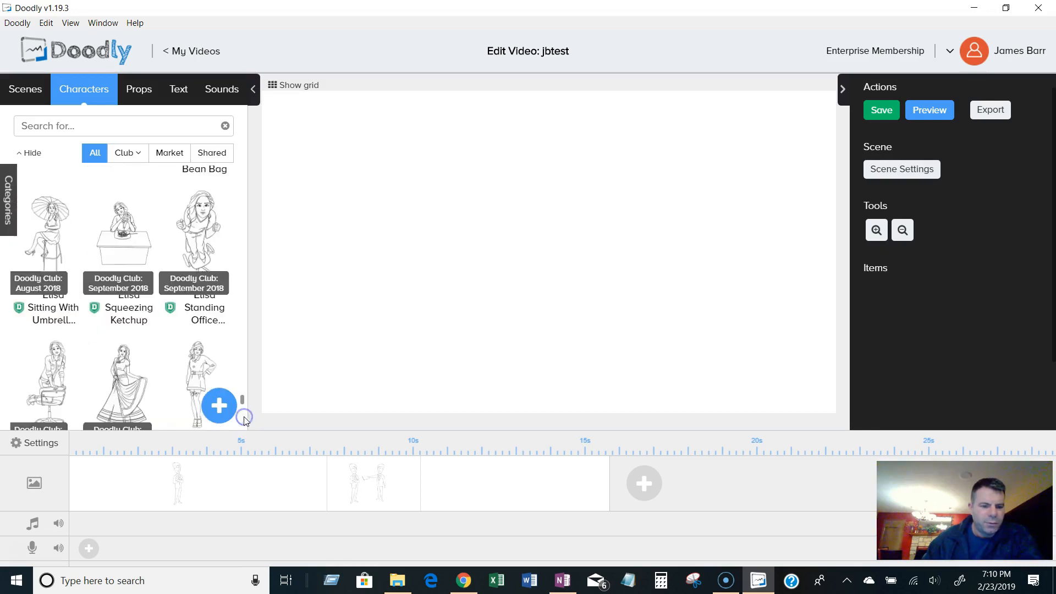
scroll(245, 417, down, 3)
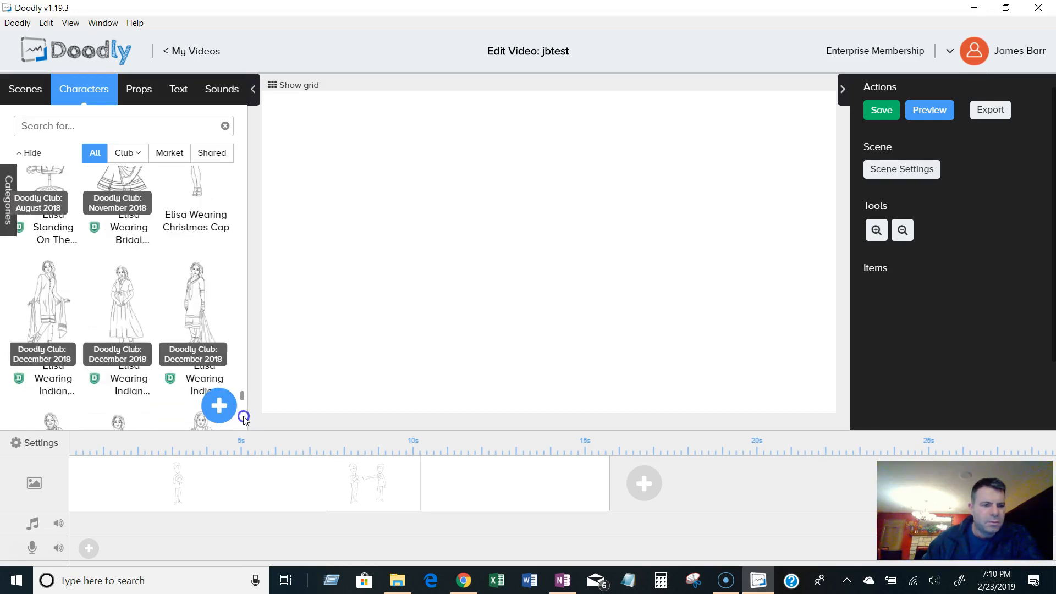
scroll(244, 419, down, 10)
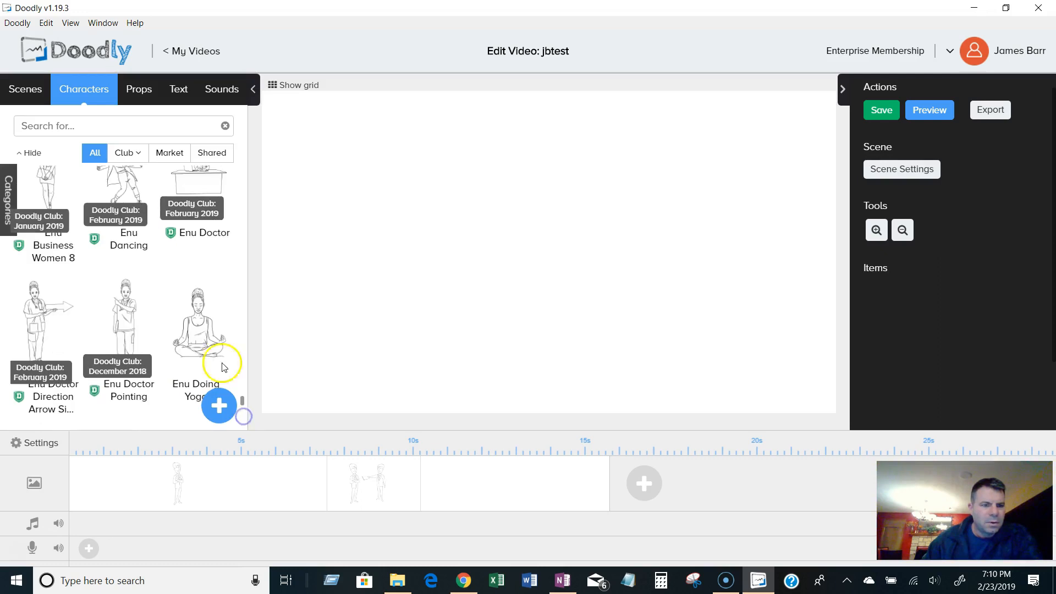
scroll(224, 367, down, 5)
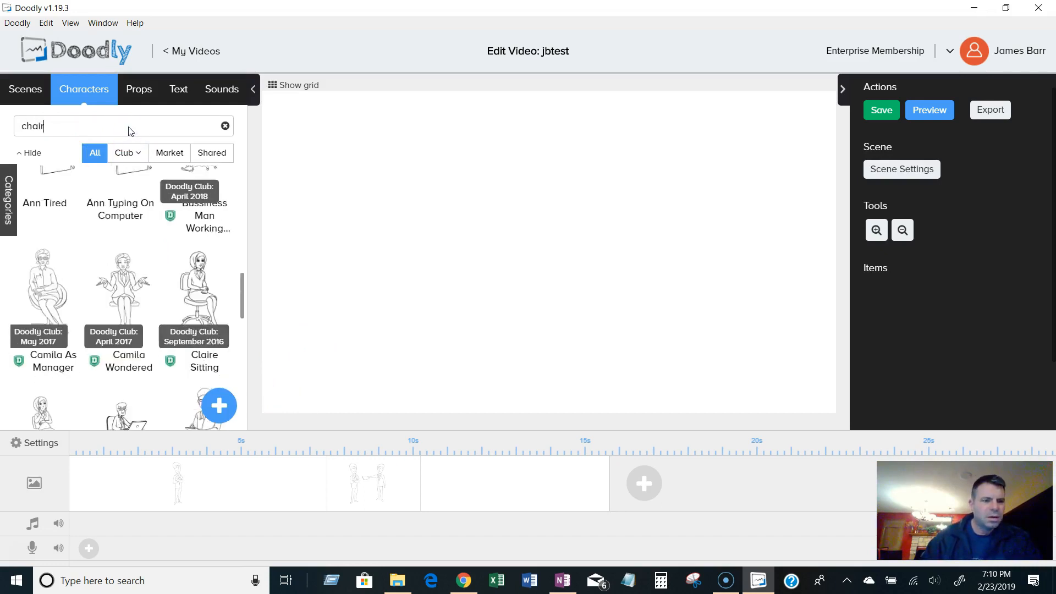
Scroll through the chair search results in the character library.
scroll(187, 305, down, 4)
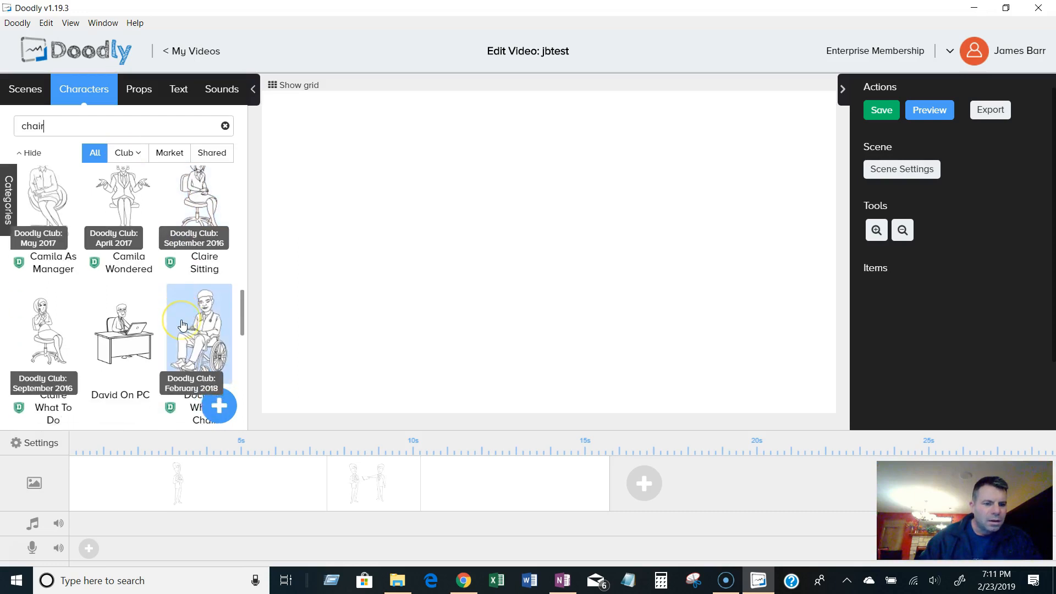
scroll(183, 324, down, 12)
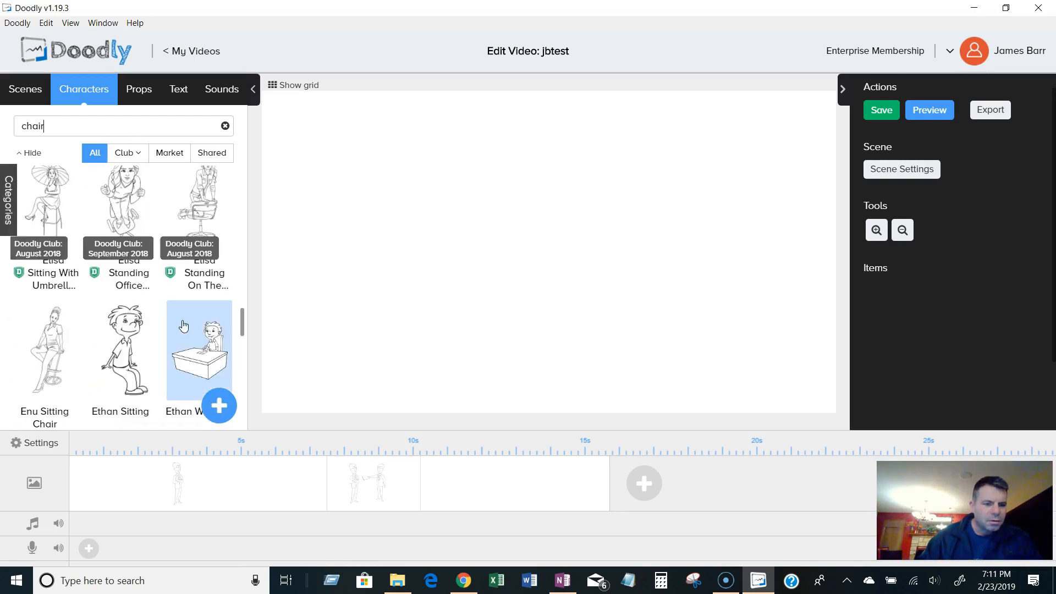
scroll(184, 325, down, 8)
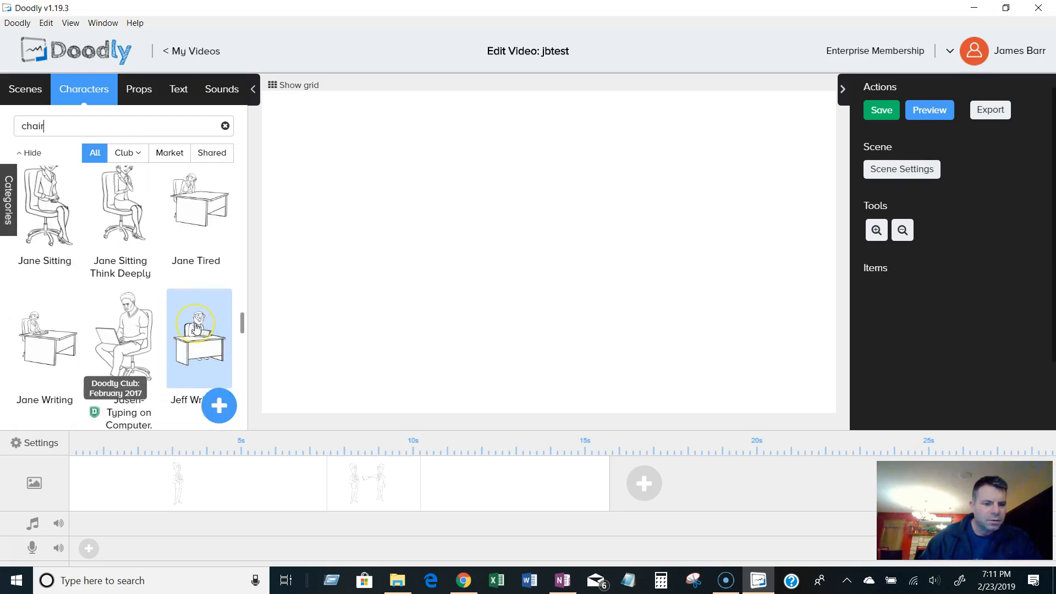
scroll(197, 328, down, 10)
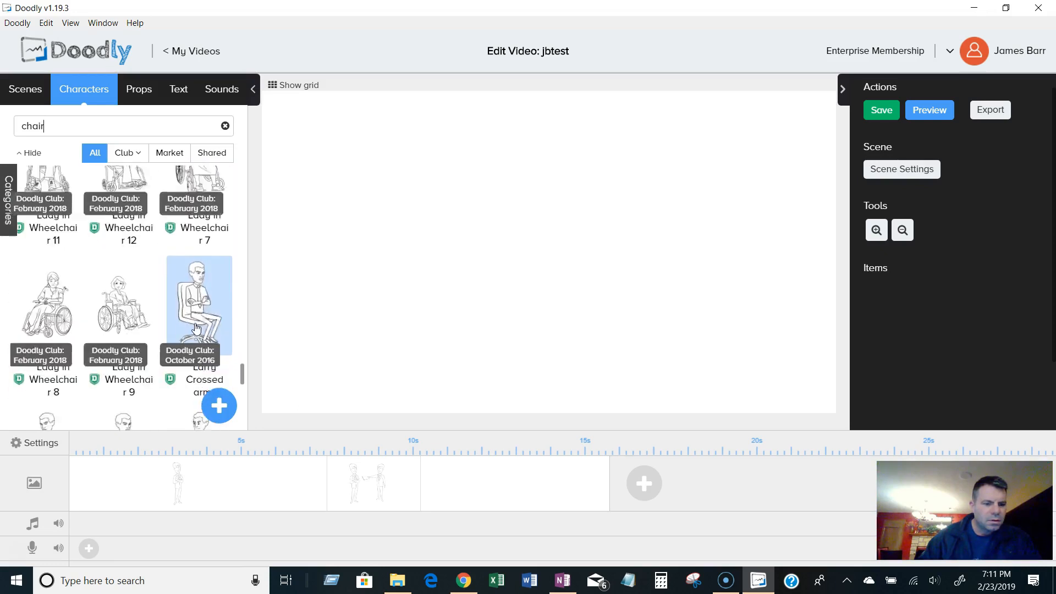
scroll(160, 321, down, 10)
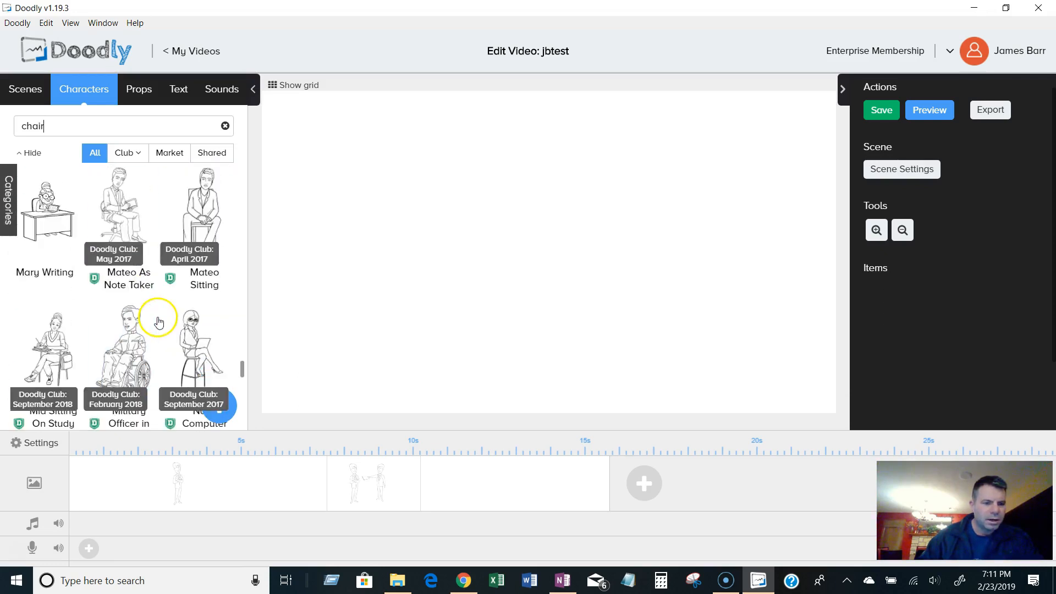
scroll(158, 319, down, 2)
drag(242, 352, 240, 364)
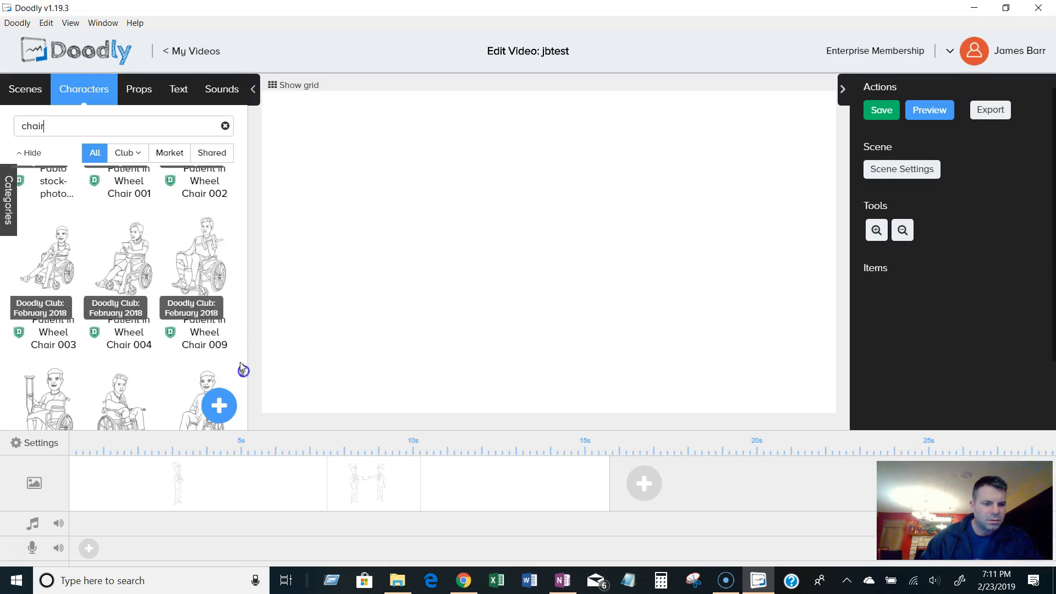
Clear the character search and browse the full character library.
click(226, 125)
click(242, 352)
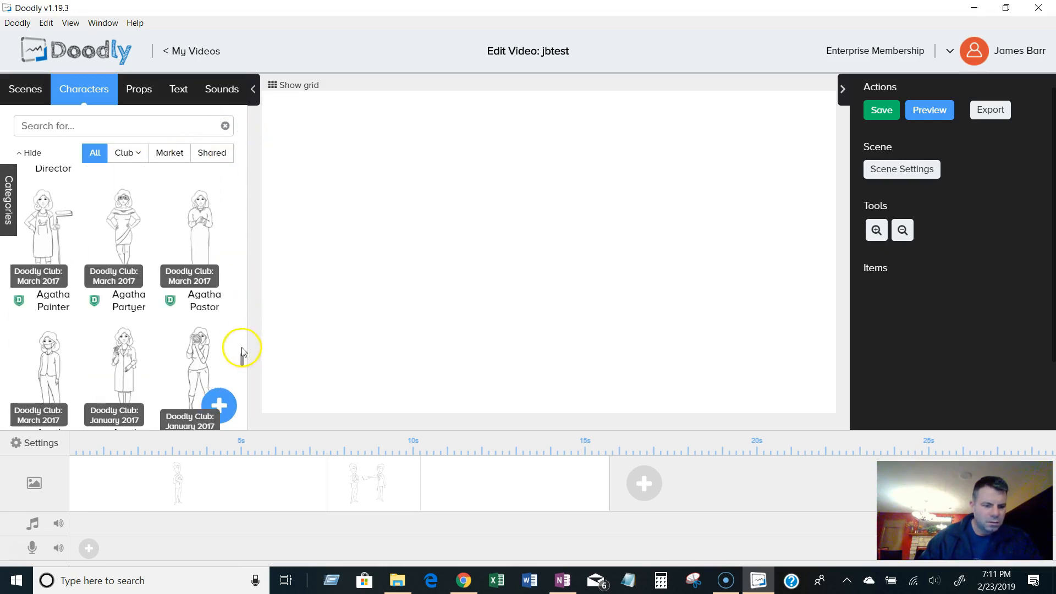
mouse_move(243, 355)
mouse_down()
mouse_move(243, 423)
mouse_move(244, 404)
mouse_up()
drag(242, 345, 246, 420)
scroll(243, 418, down, 20)
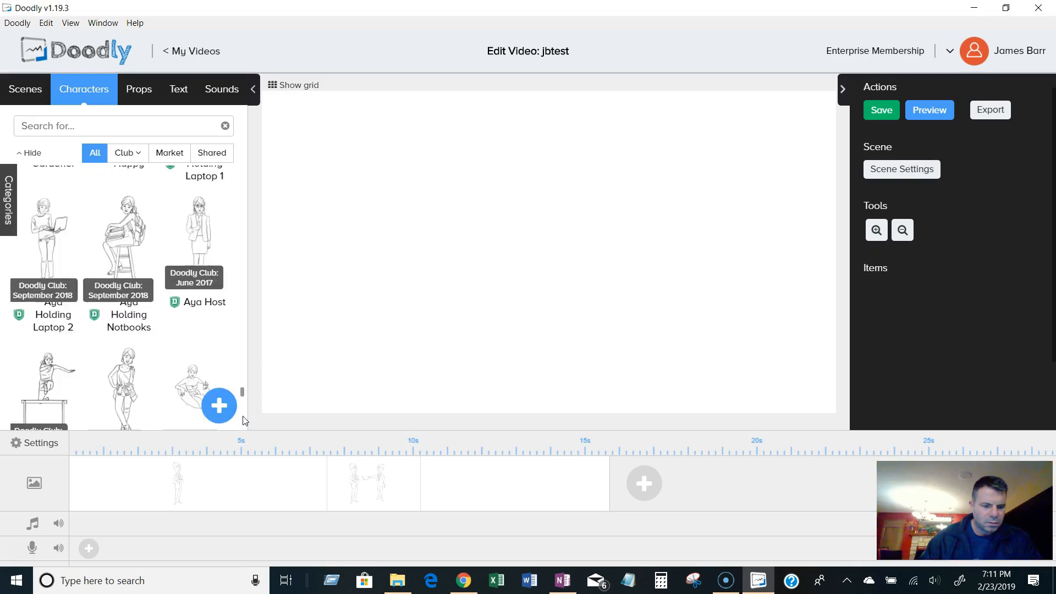
scroll(245, 420, down, 20)
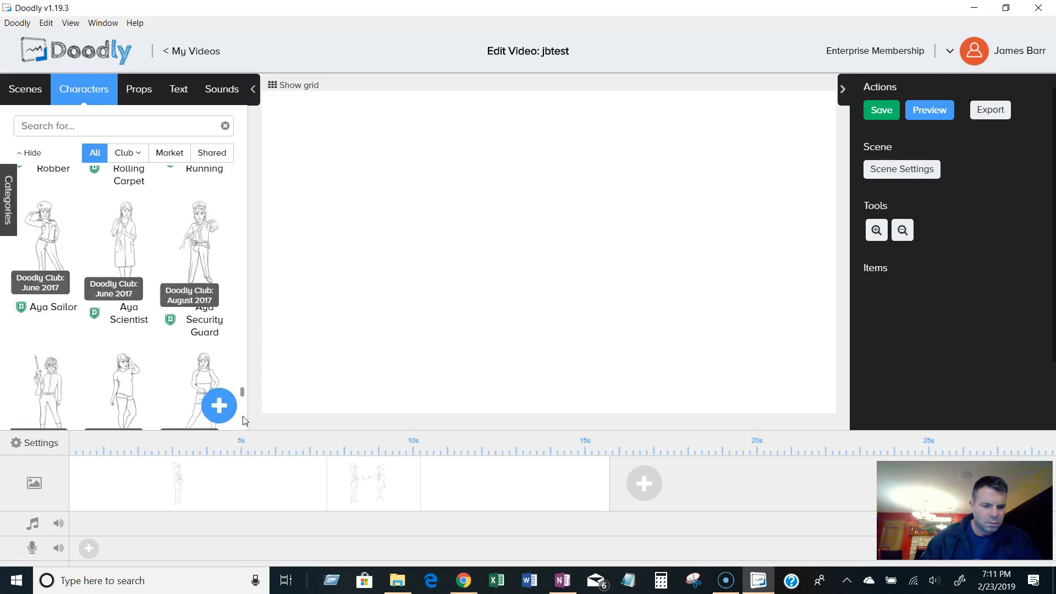
scroll(245, 420, down, 10)
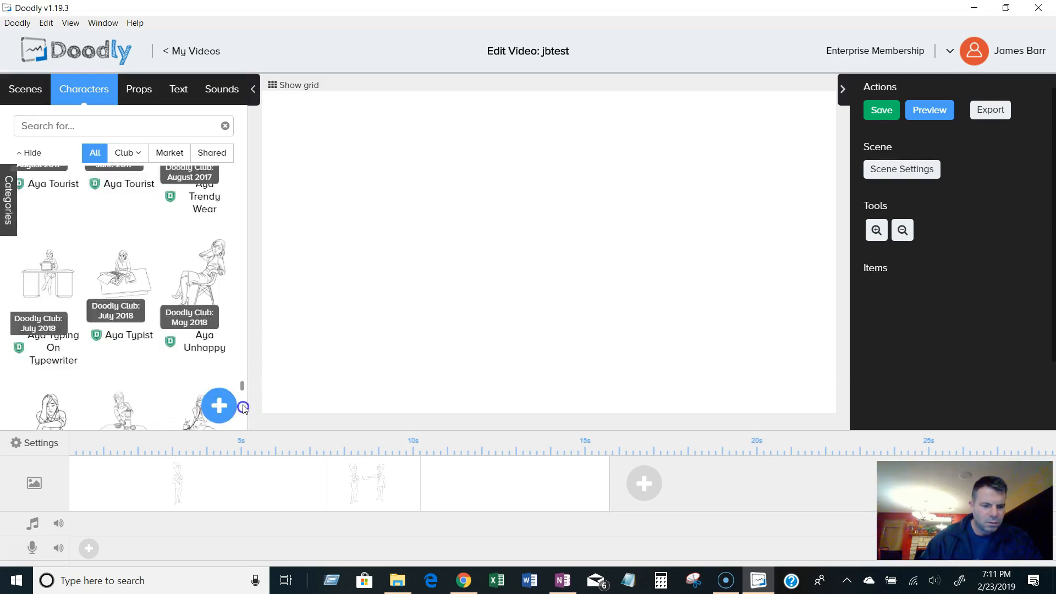
Add the jbeagle prop to the blank scene and delete jbeagle from the props library.
click(146, 92)
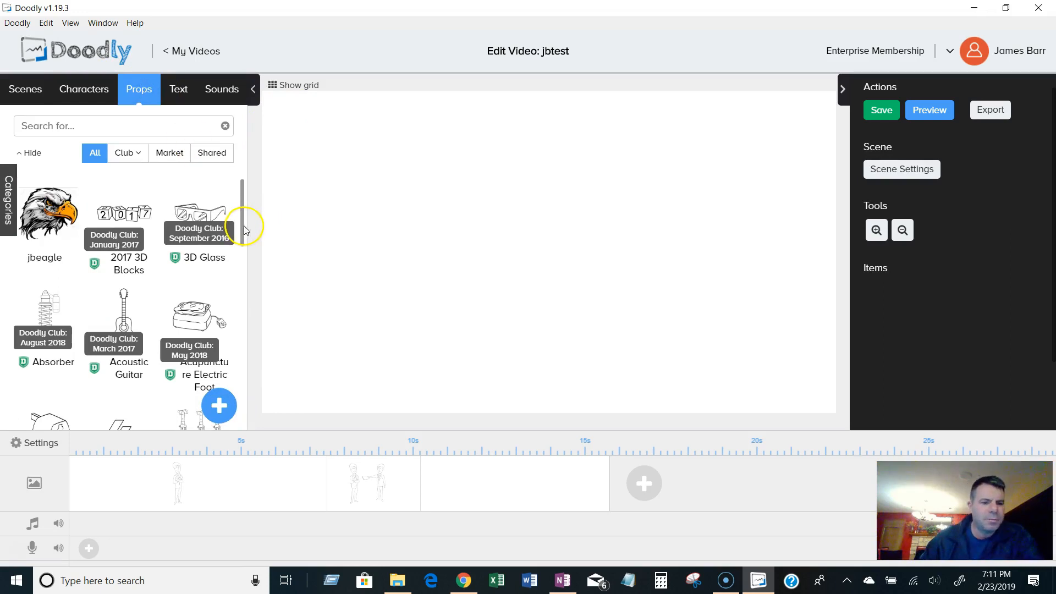
click(55, 209)
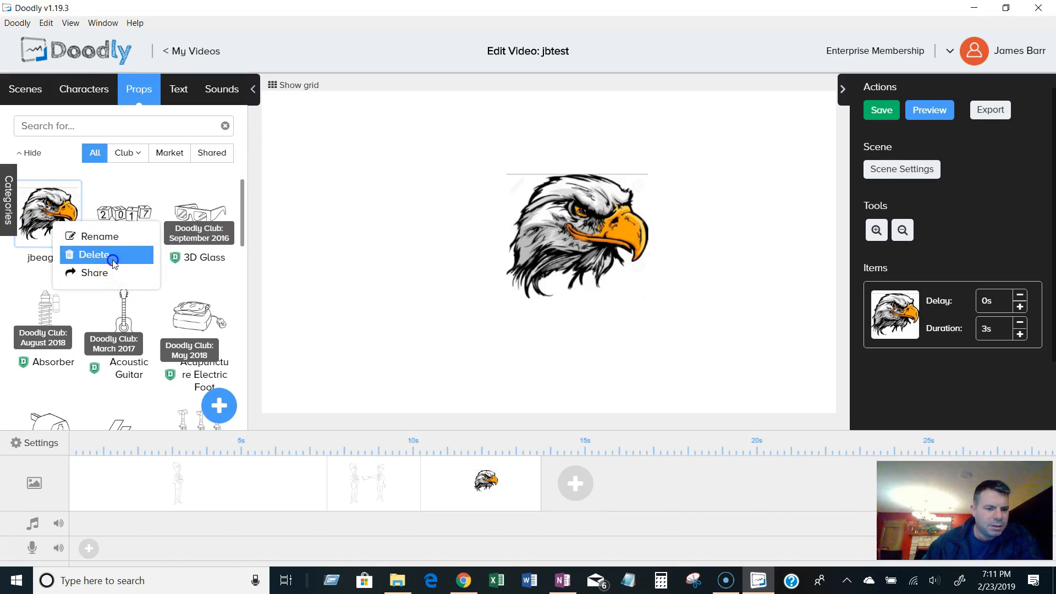
click(114, 263)
click(495, 331)
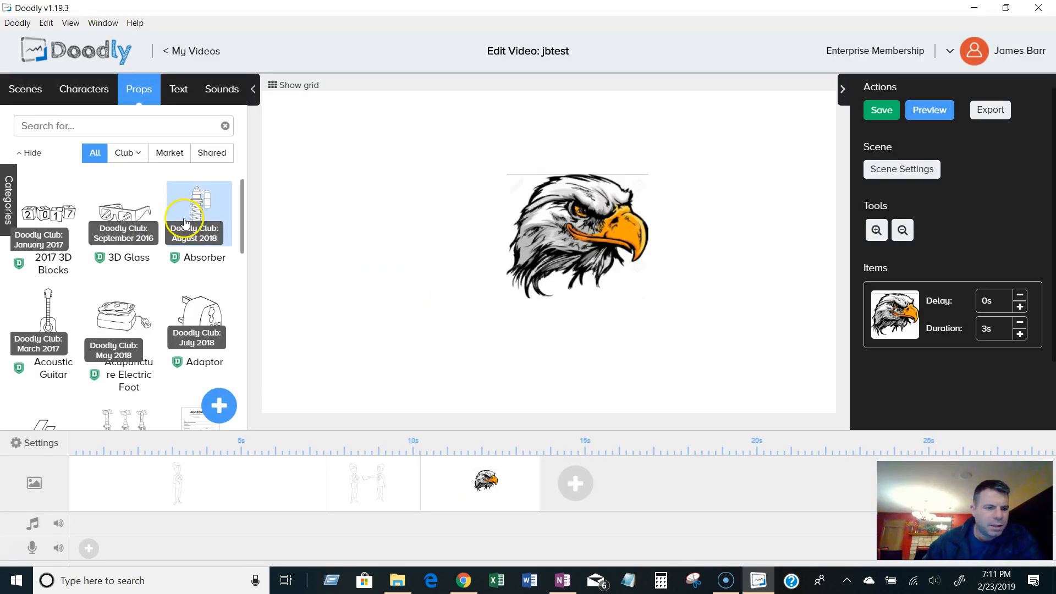
Try the Club, Market, Shared and All filters in the props and characters libraries.
click(130, 156)
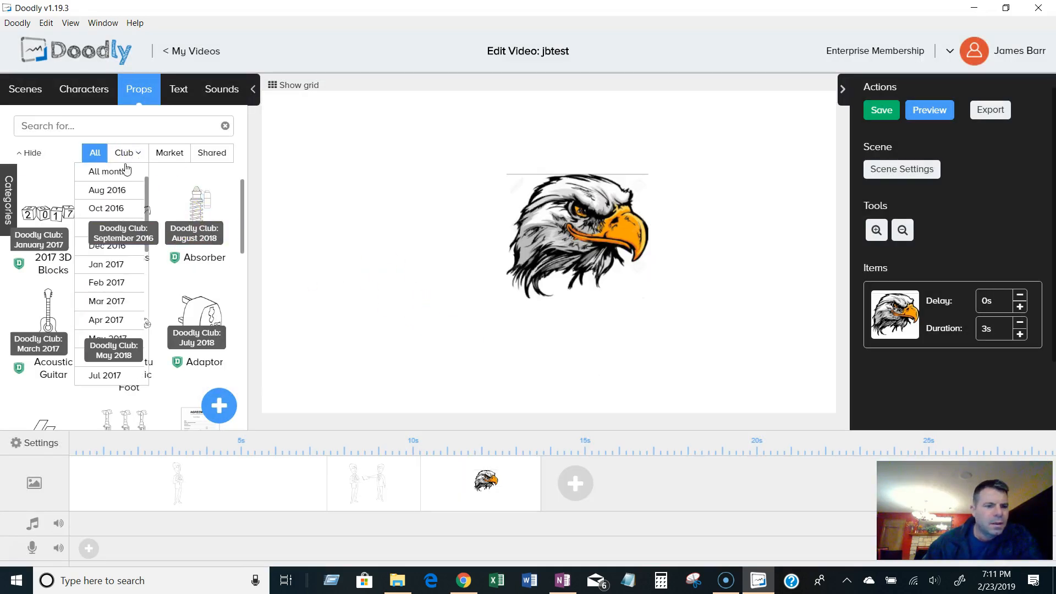
click(170, 156)
click(216, 152)
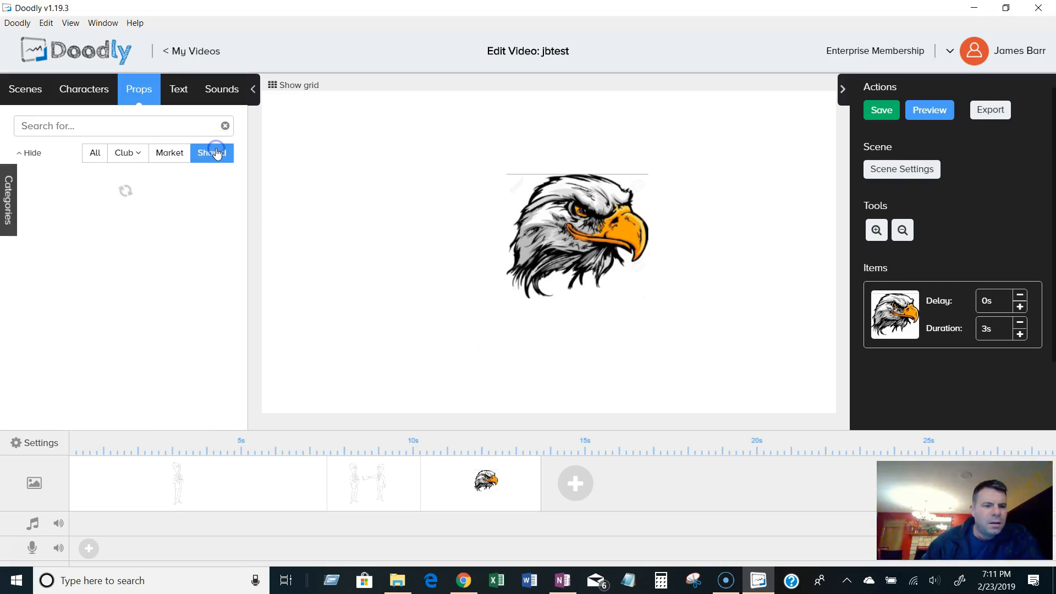
click(95, 153)
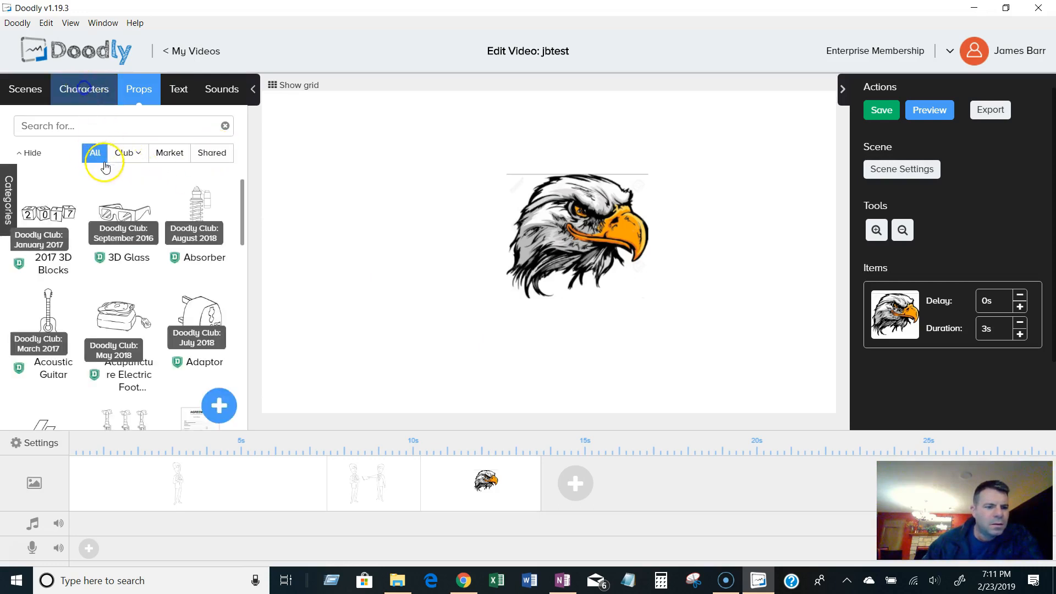
click(118, 154)
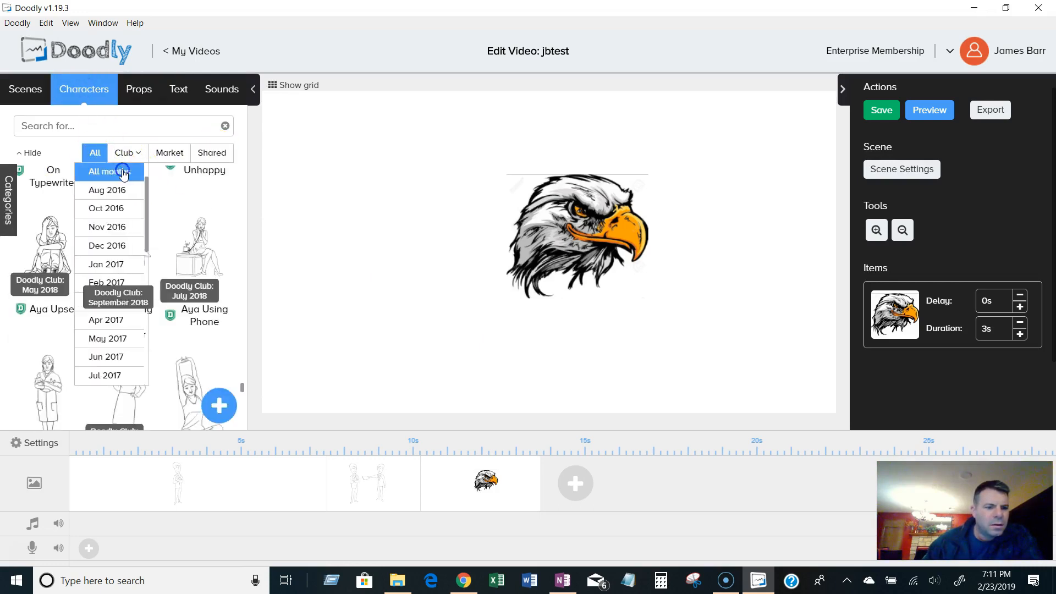
click(122, 172)
click(99, 153)
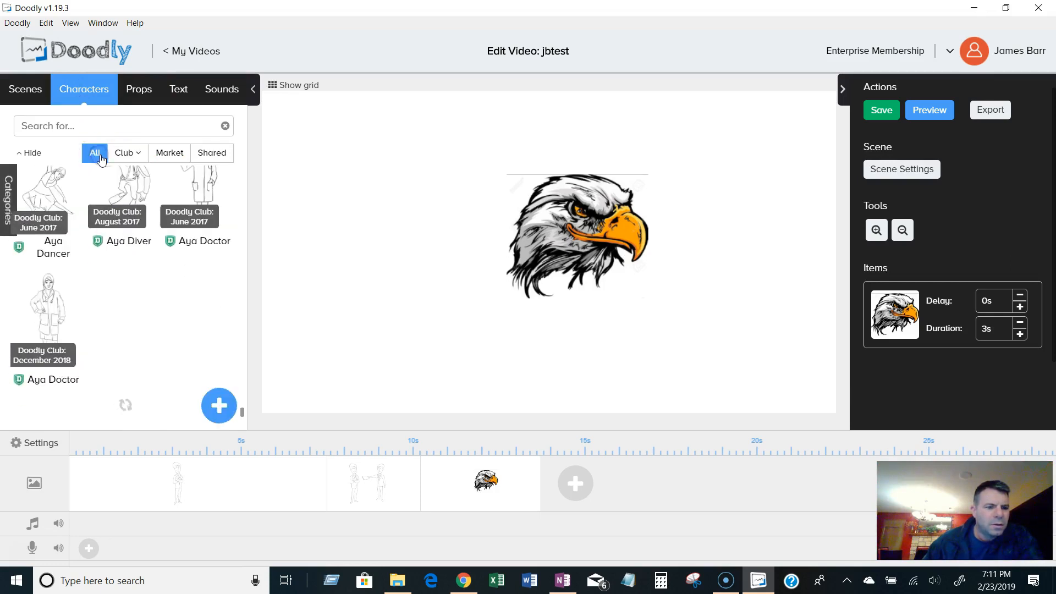
click(172, 160)
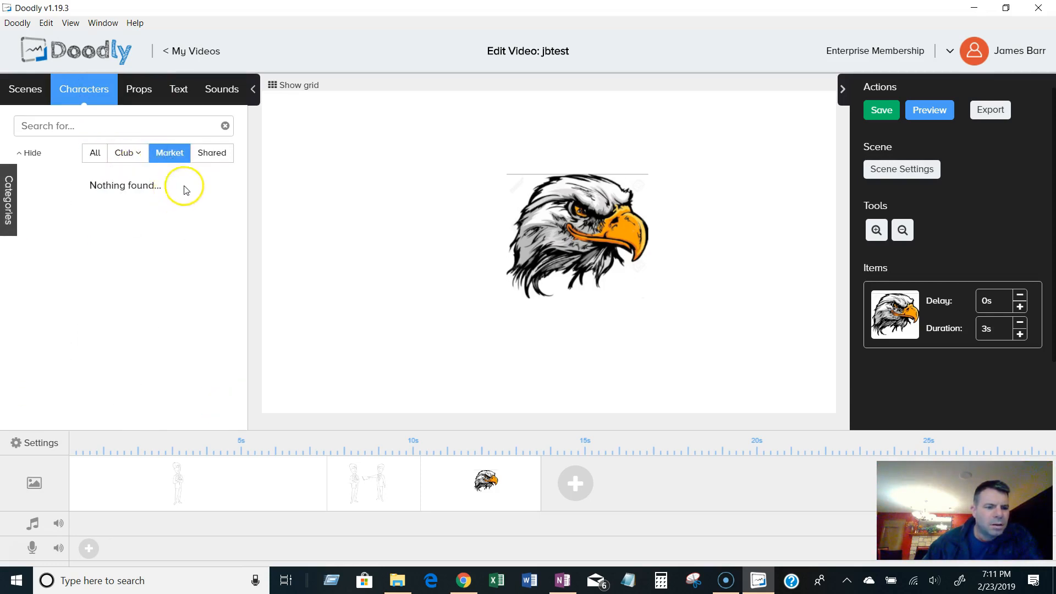
click(212, 156)
click(169, 157)
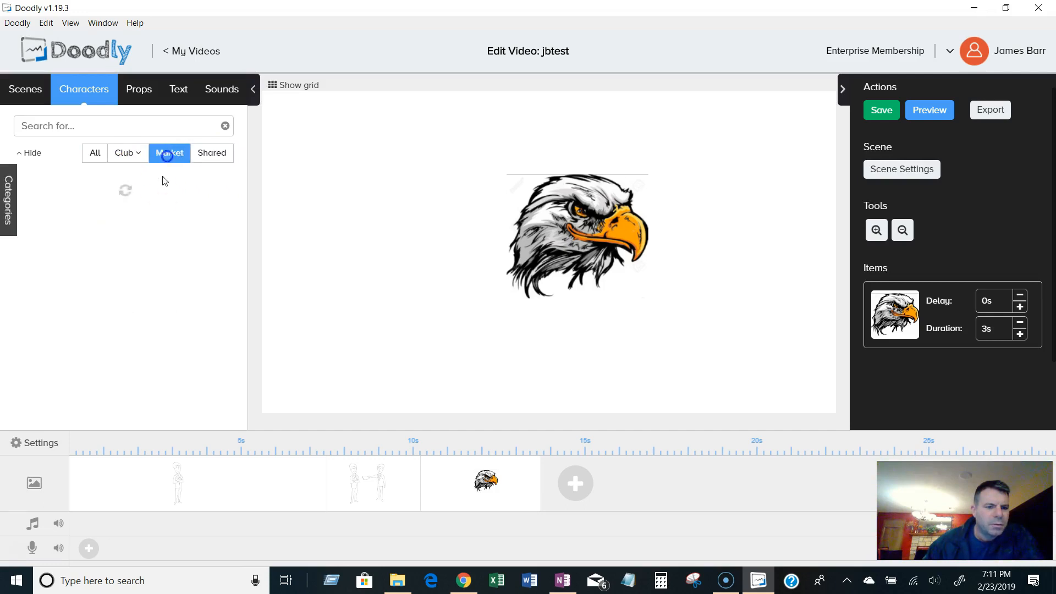
click(137, 156)
click(94, 153)
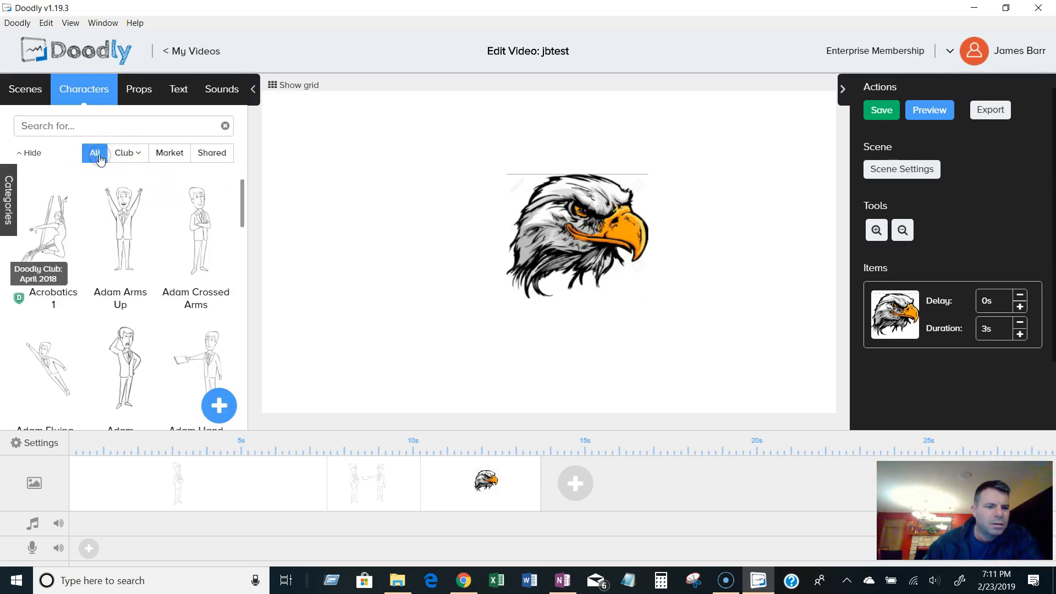
Add the Americas Map prop to the eagle scene.
click(133, 94)
drag(241, 227, 248, 178)
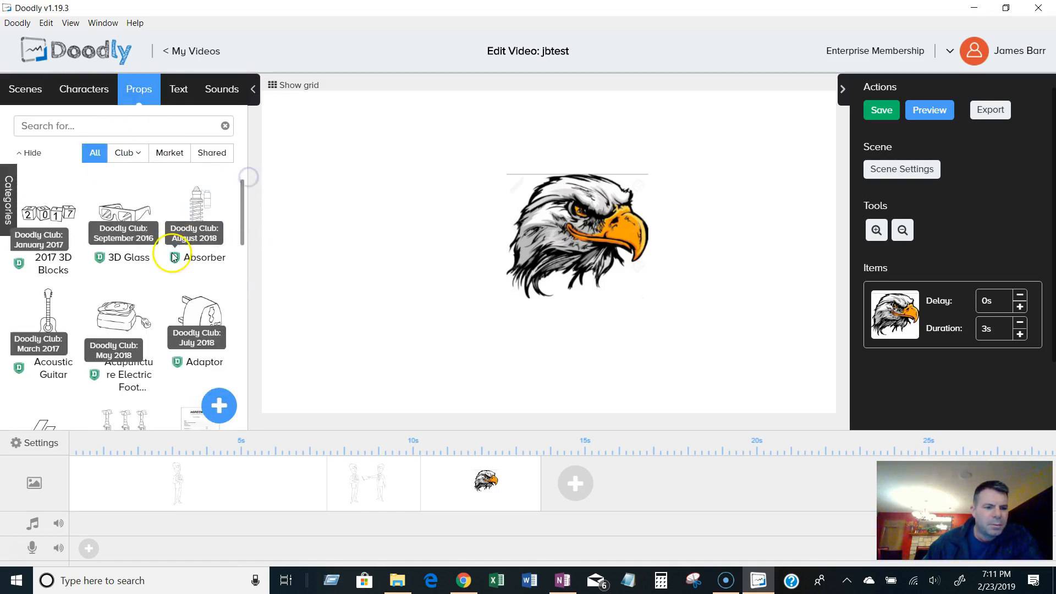
scroll(181, 259, down, 4)
drag(243, 248, 245, 342)
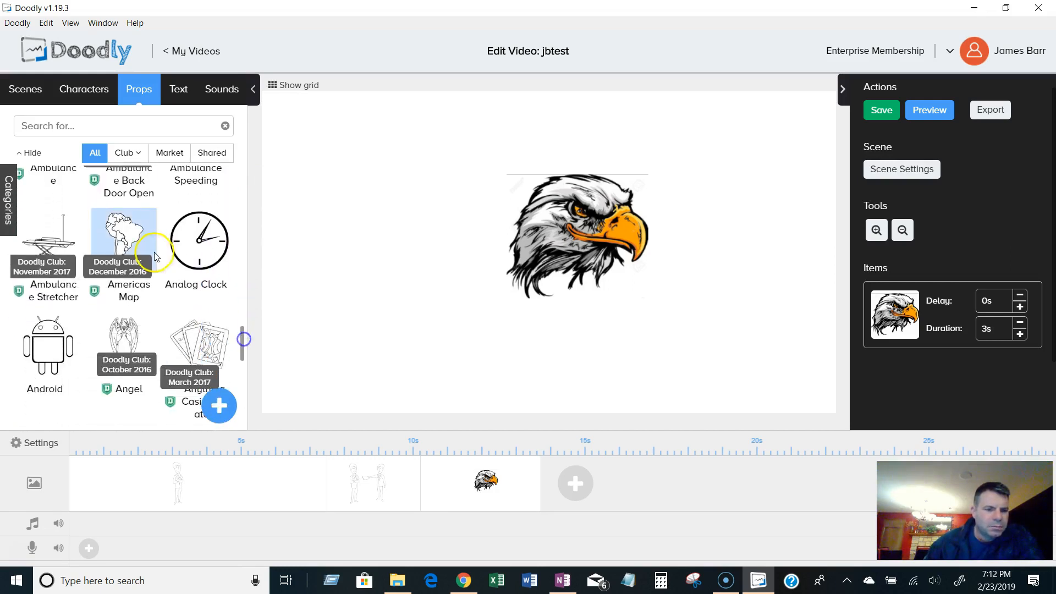
click(124, 236)
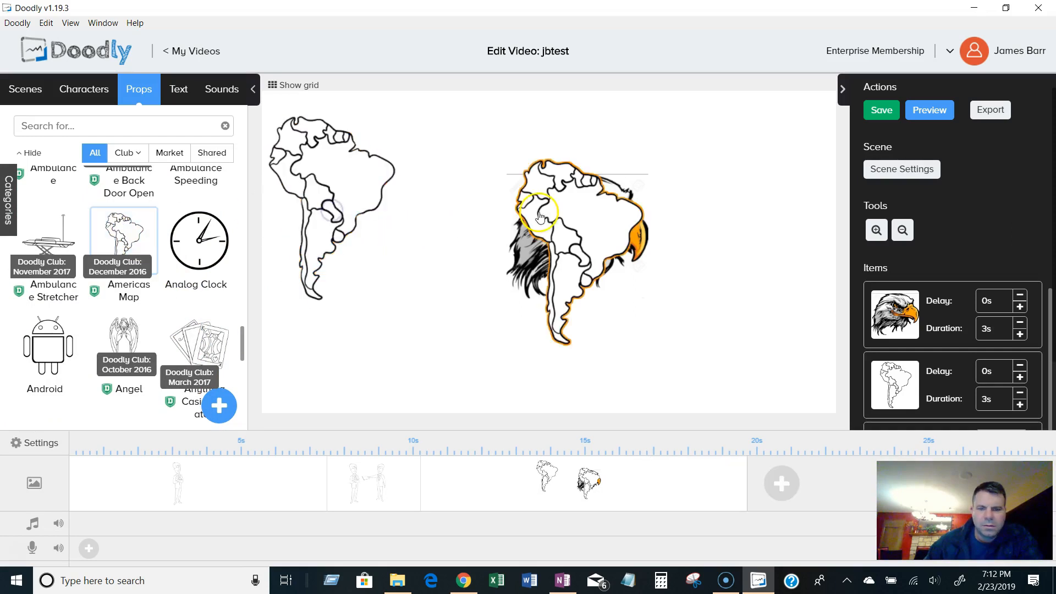
Remove the duplicate Americas Map and delete the eagle scene from the timeline.
right_click(375, 194)
click(394, 102)
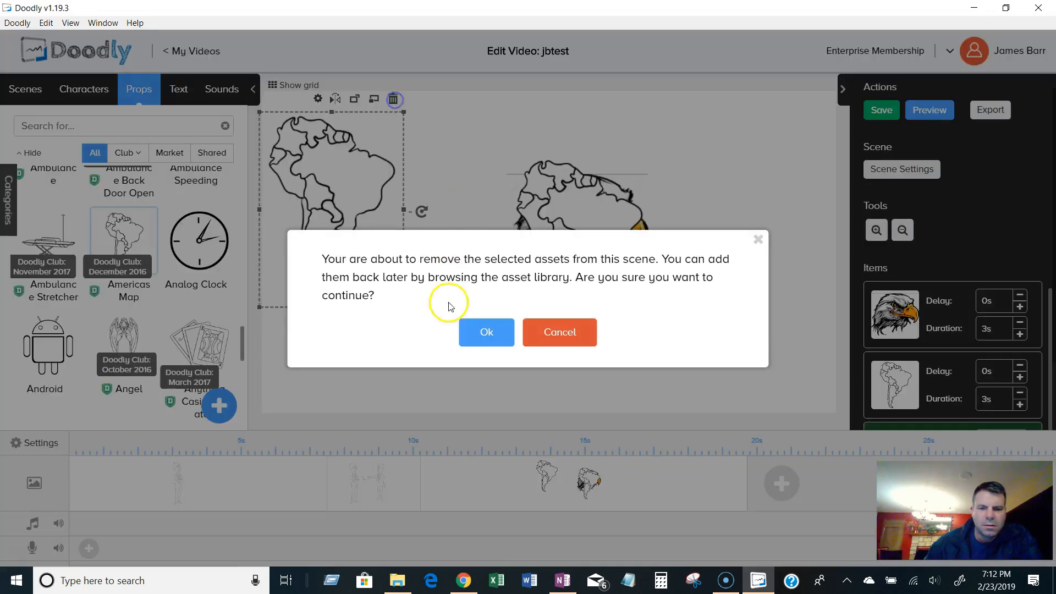
click(481, 331)
drag(549, 234, 363, 195)
click(445, 112)
click(486, 332)
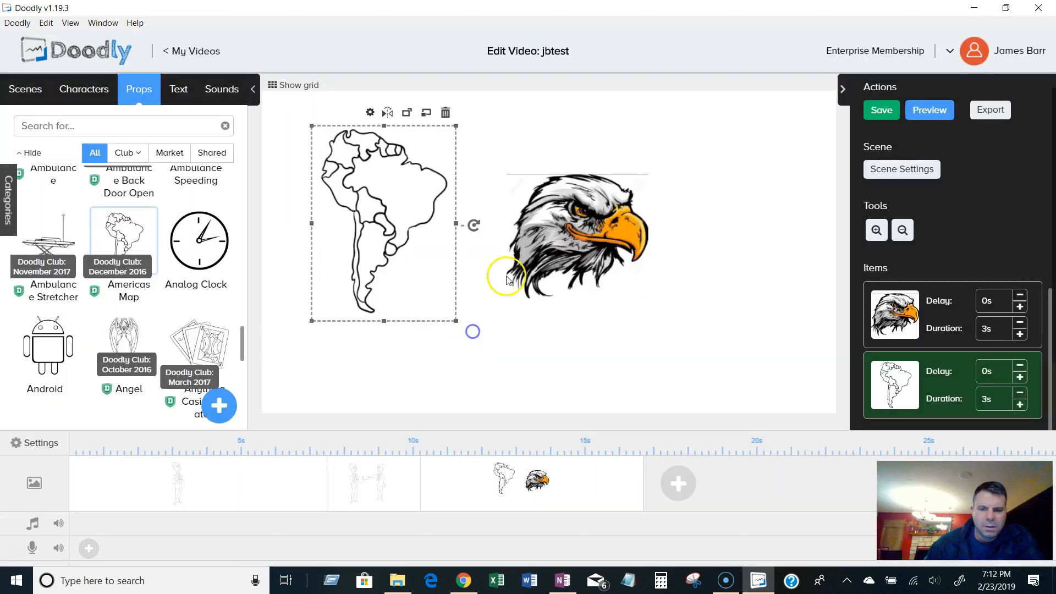
click(640, 161)
click(486, 331)
Browse the props library and search it for plant.
scroll(226, 330, down, 6)
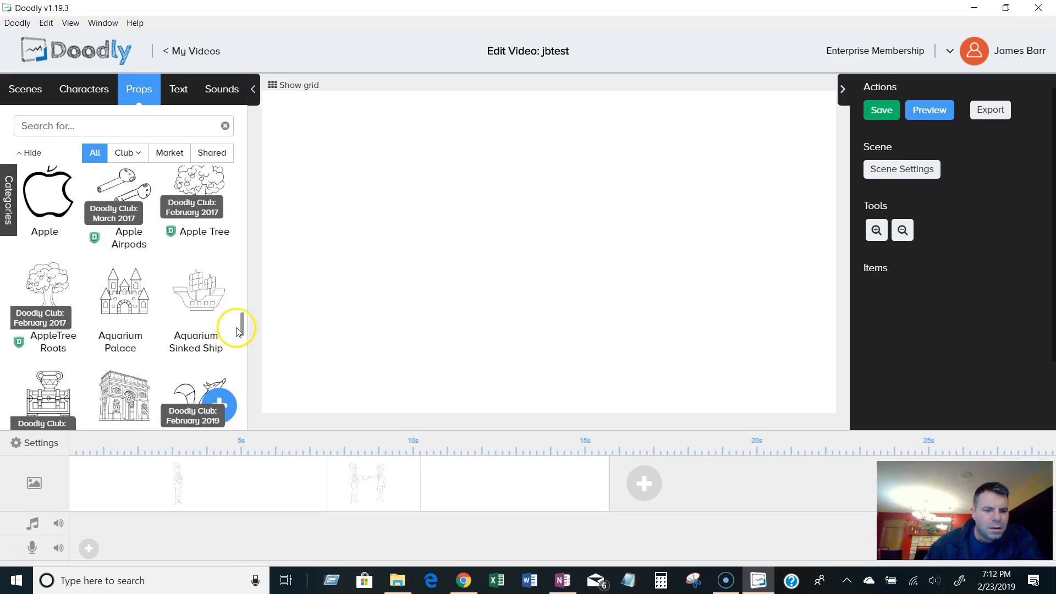
scroll(239, 340, down, 10)
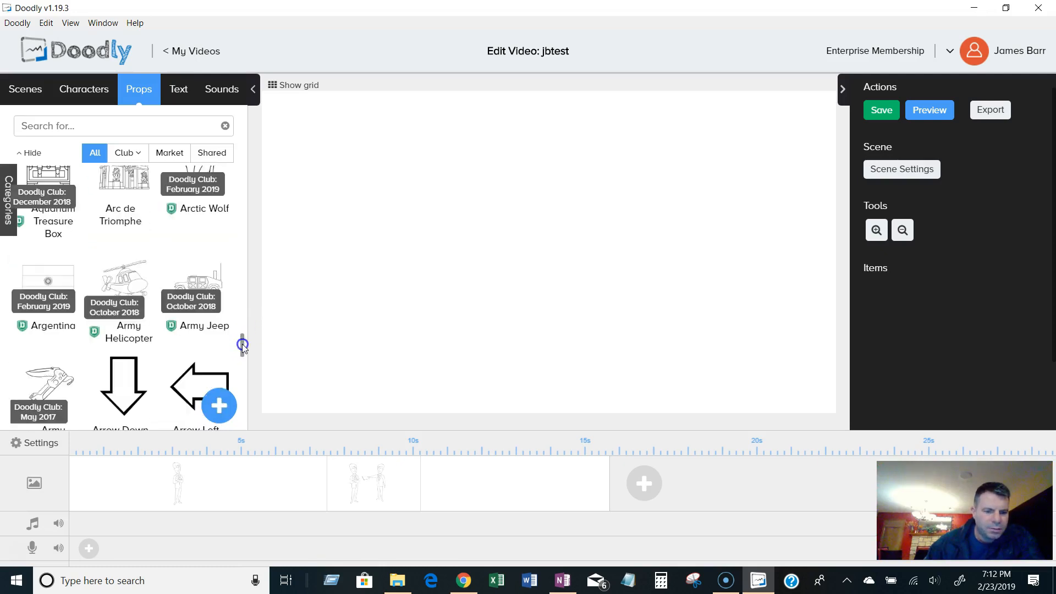
scroll(247, 379, down, 10)
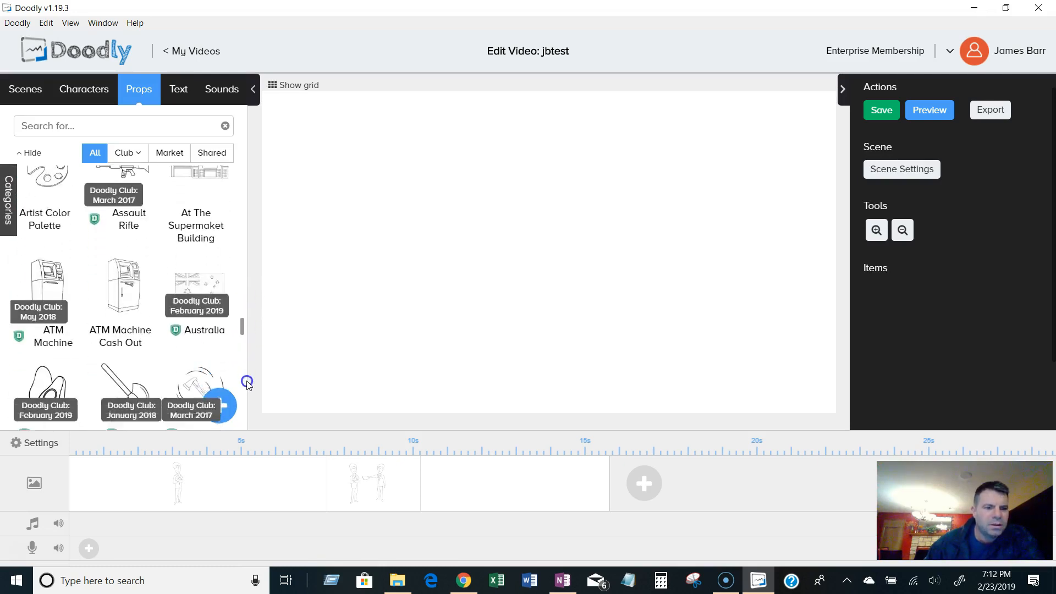
scroll(250, 415, down, 10)
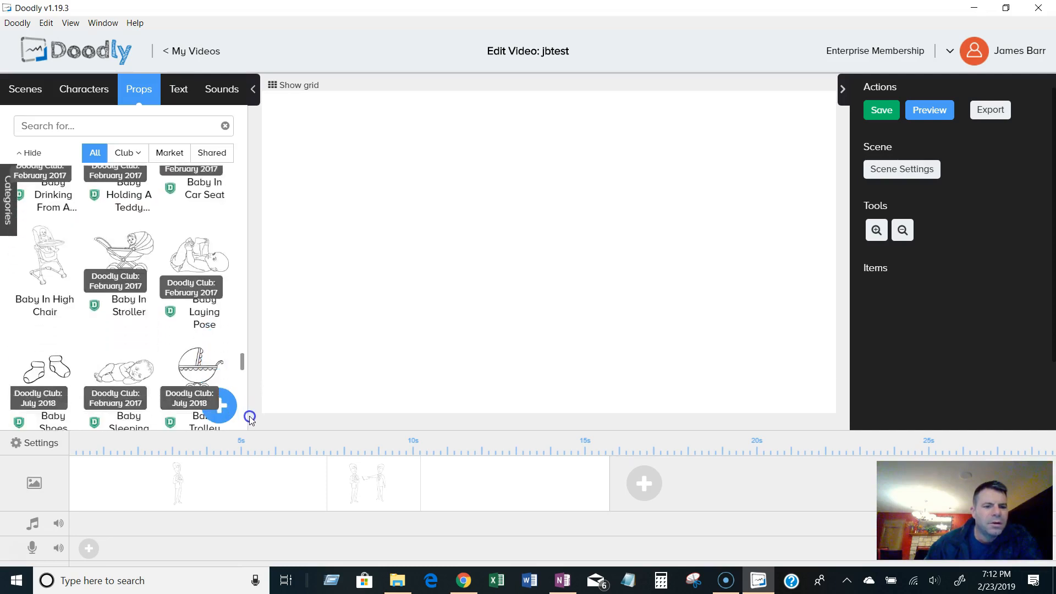
drag(250, 434, 251, 457)
click(145, 125)
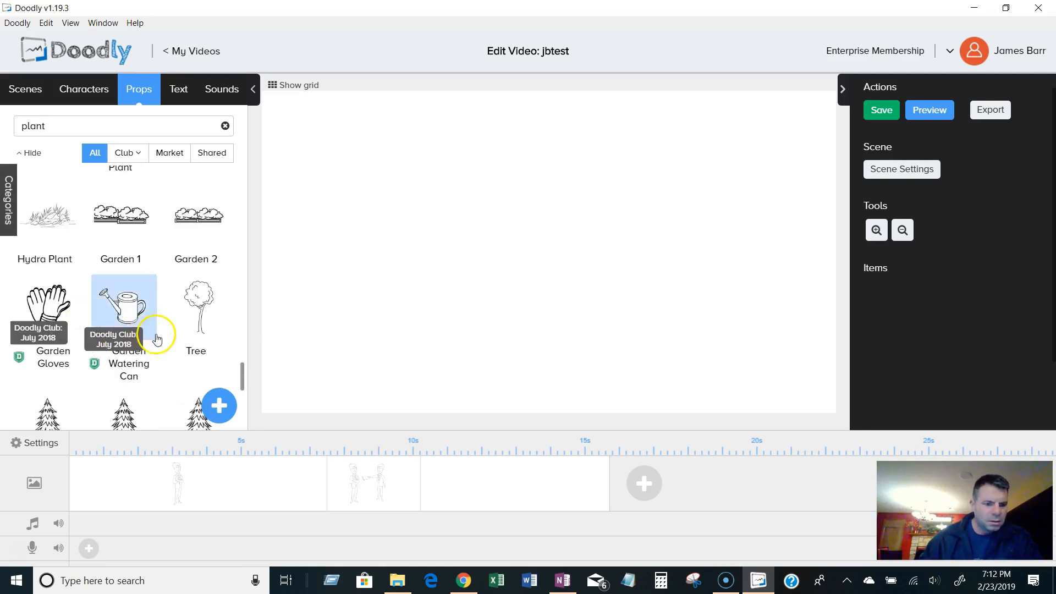
scroll(157, 339, down, 5)
scroll(173, 357, up, 5)
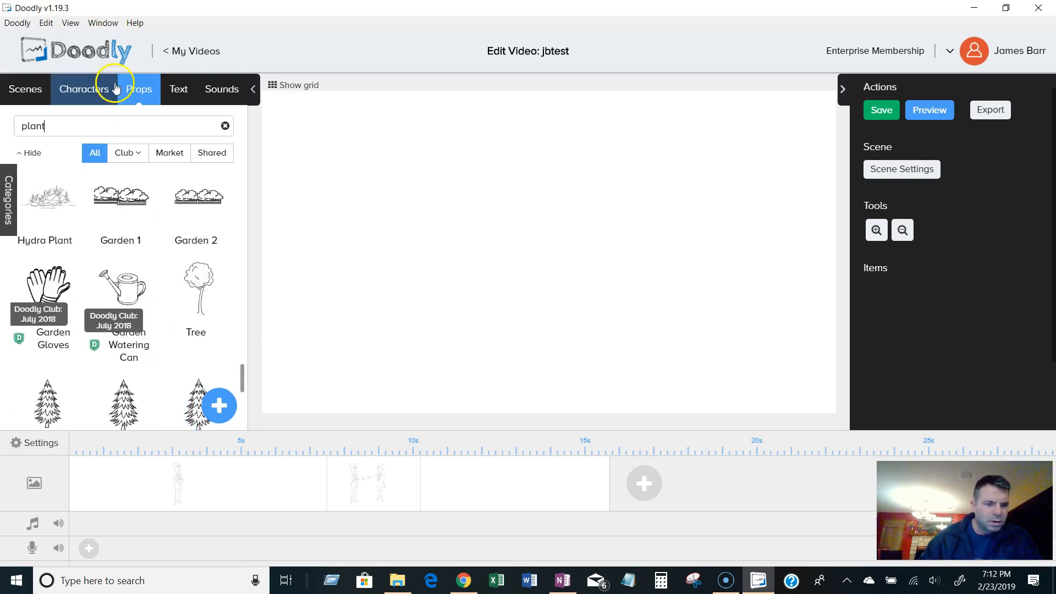
Search the props library for sun and scroll through the results.
text(sun)
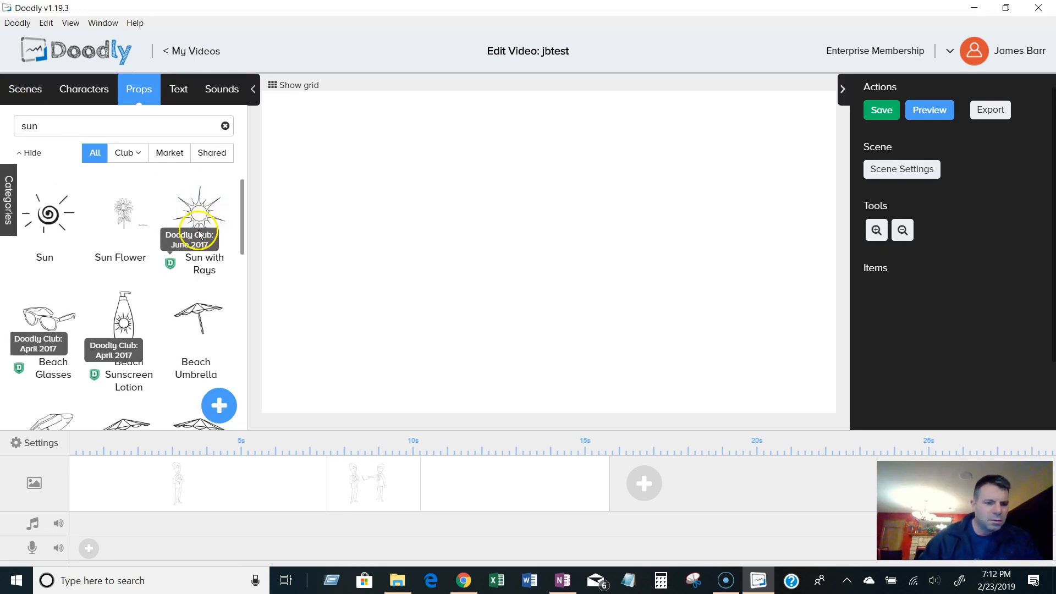
scroll(238, 276, down, 4)
scroll(245, 334, down, 7)
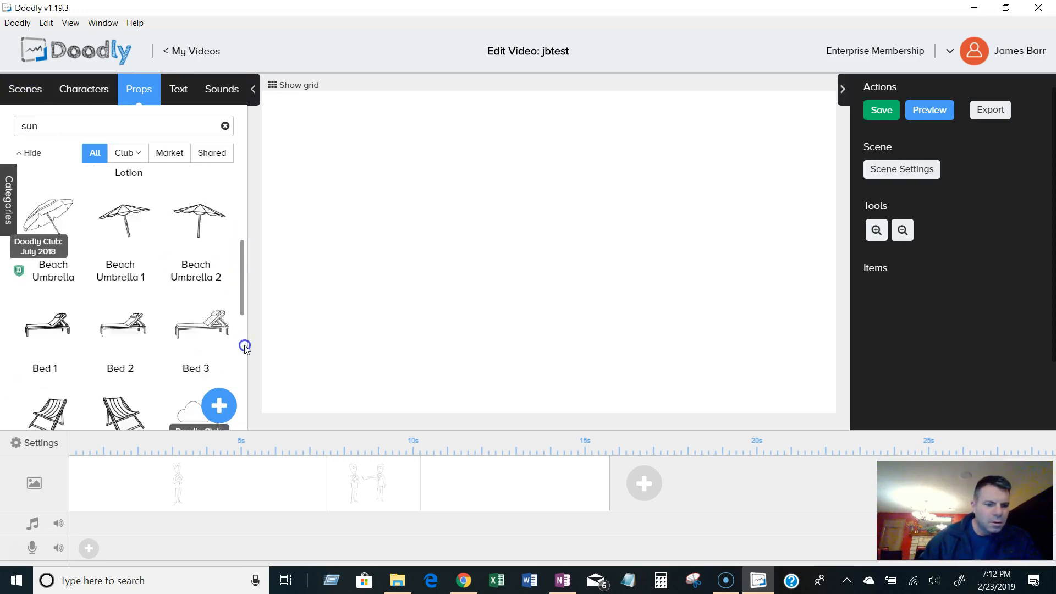
drag(247, 409, 255, 343)
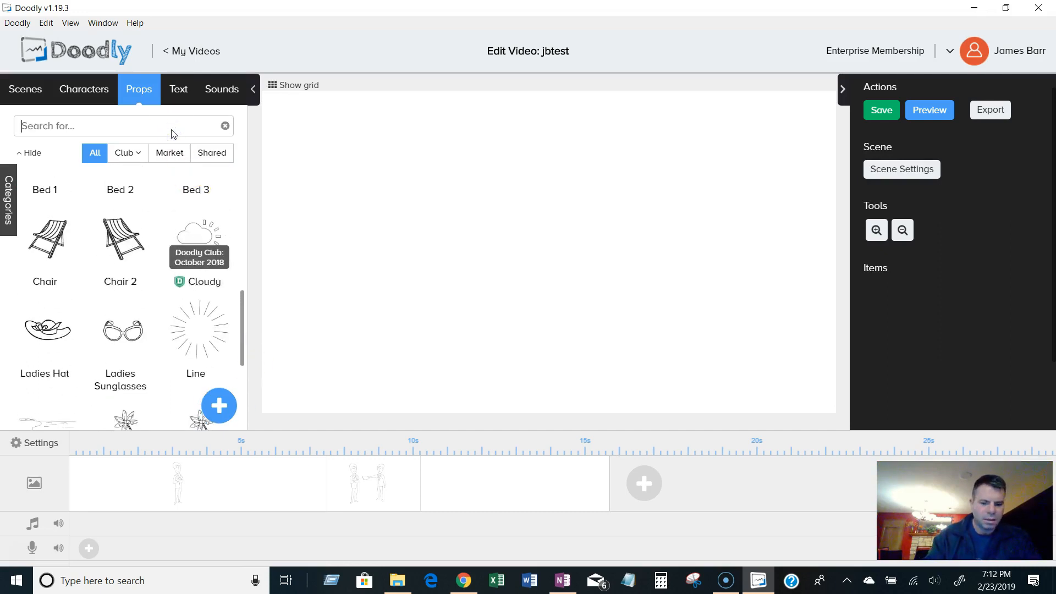
Search the props library for logo and scroll through the results.
text(logo)
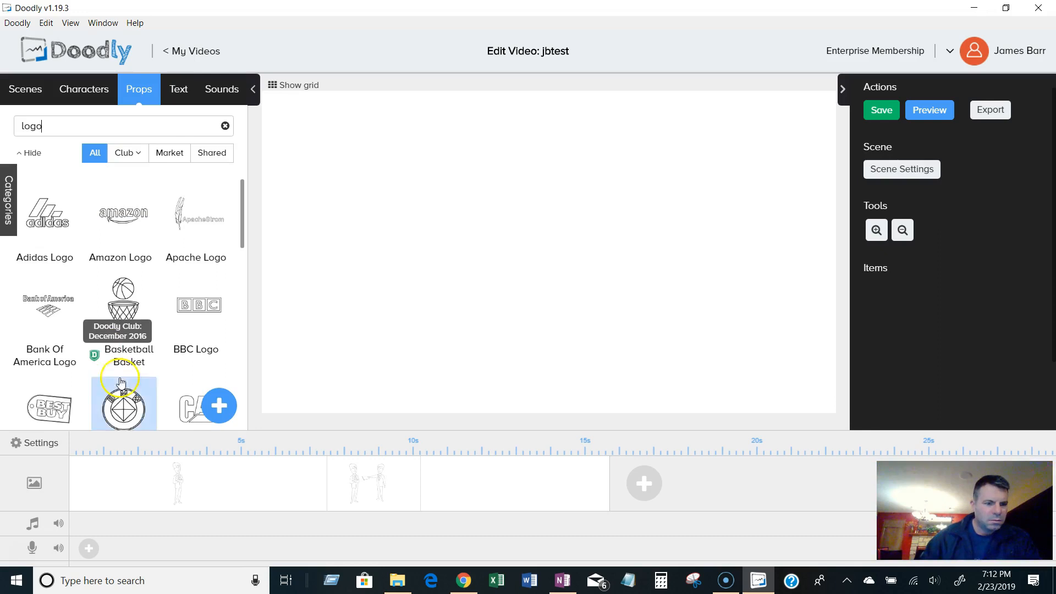
scroll(209, 355, down, 2)
scroll(211, 356, down, 10)
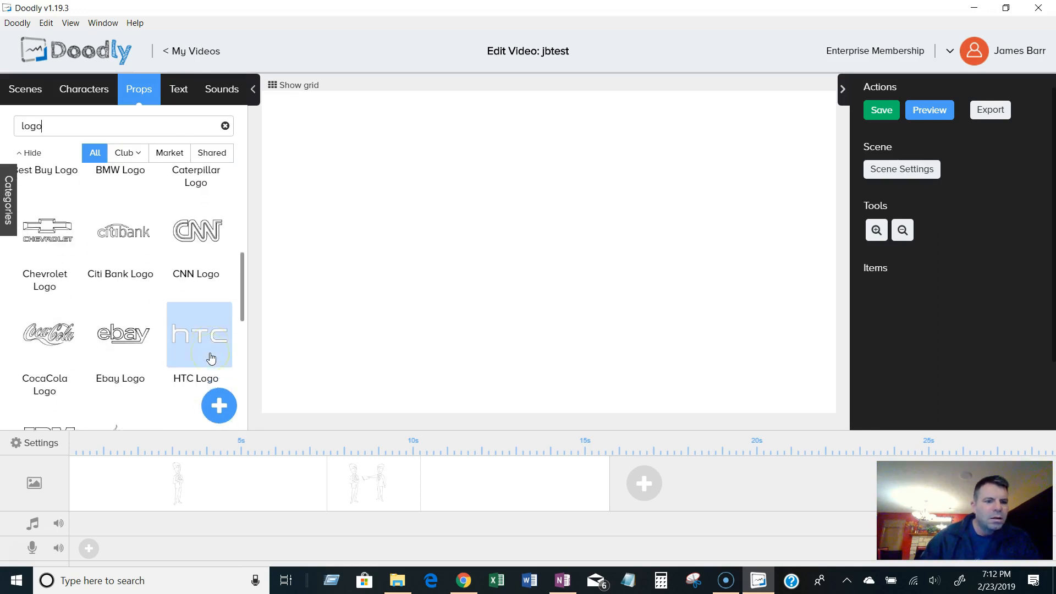
drag(242, 338, 248, 174)
Search the props library for apple and browse the results.
click(96, 126)
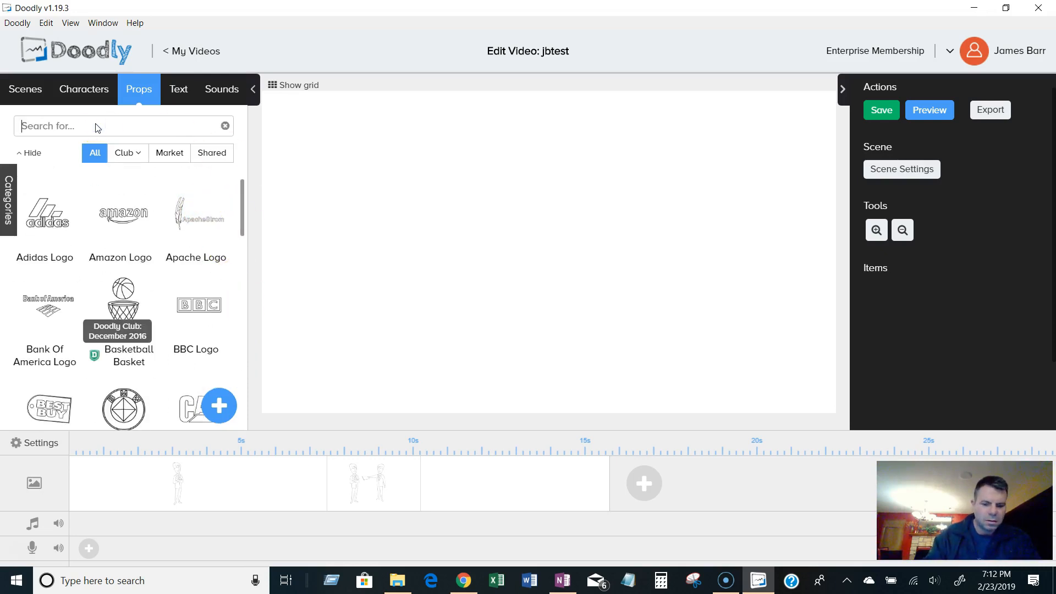
text(apple)
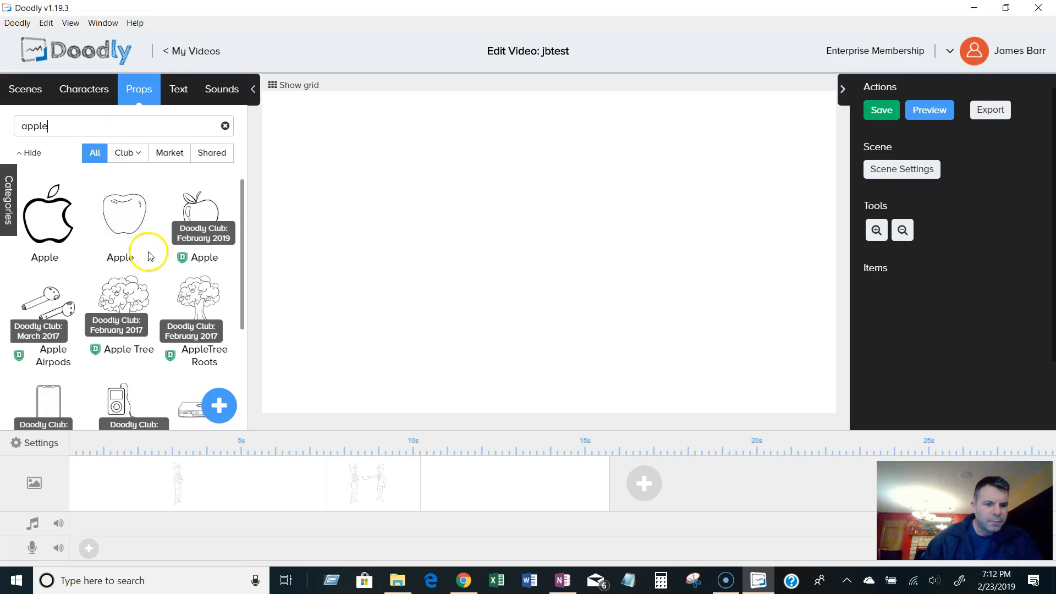
scroll(200, 358, down, 3)
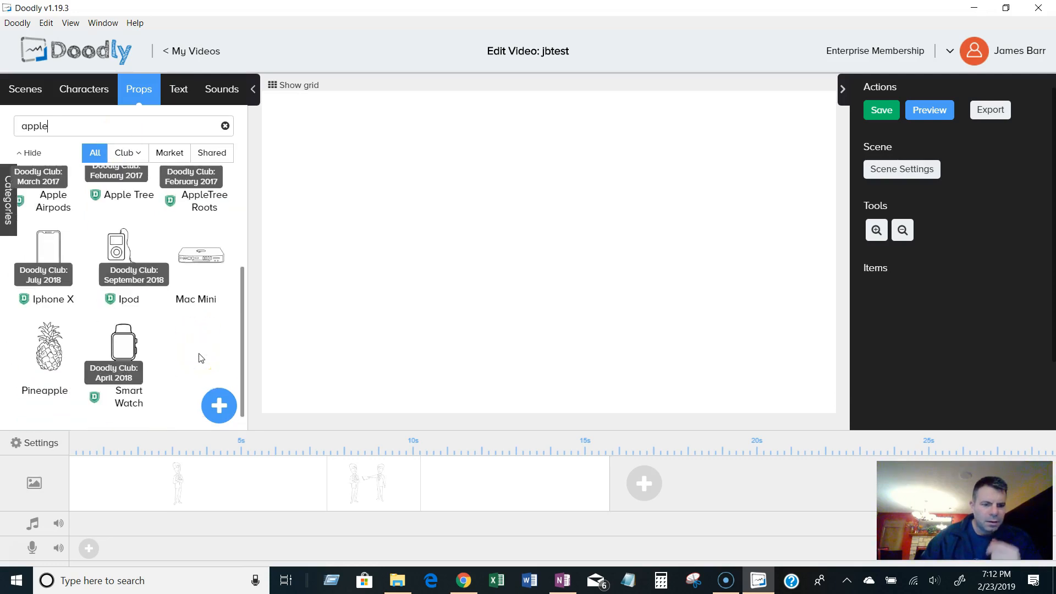
scroll(199, 359, up, 3)
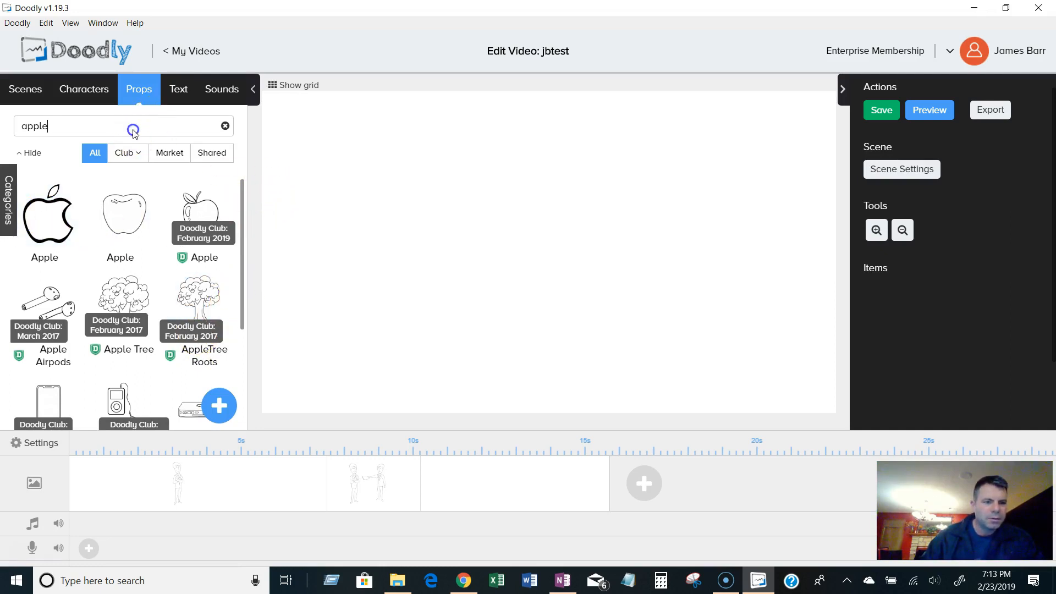
Search the props library for fruit and scroll through the results.
text(ruit)
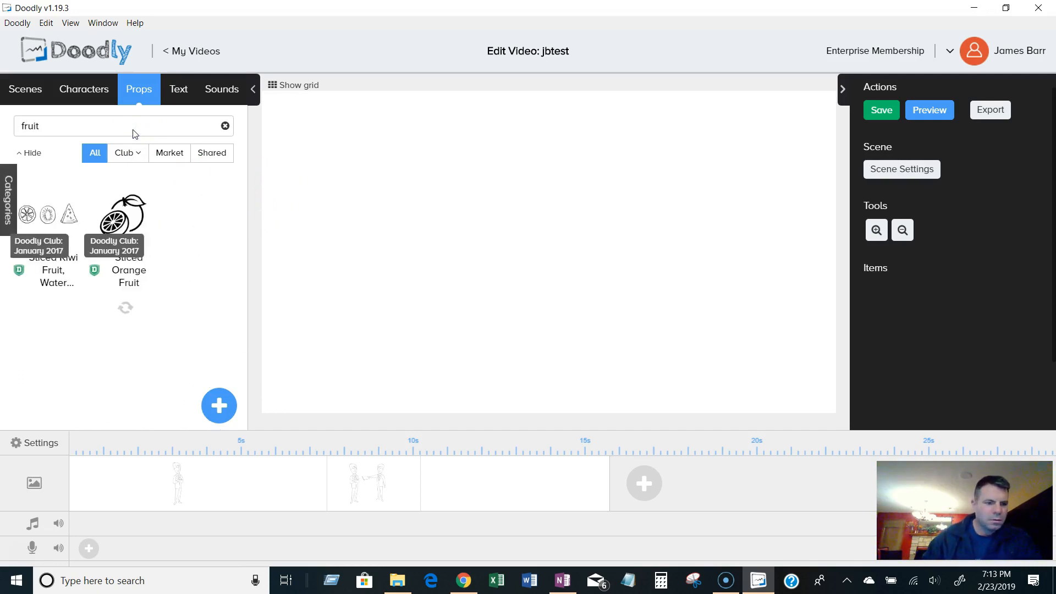
scroll(187, 258, down, 5)
scroll(200, 277, down, 2)
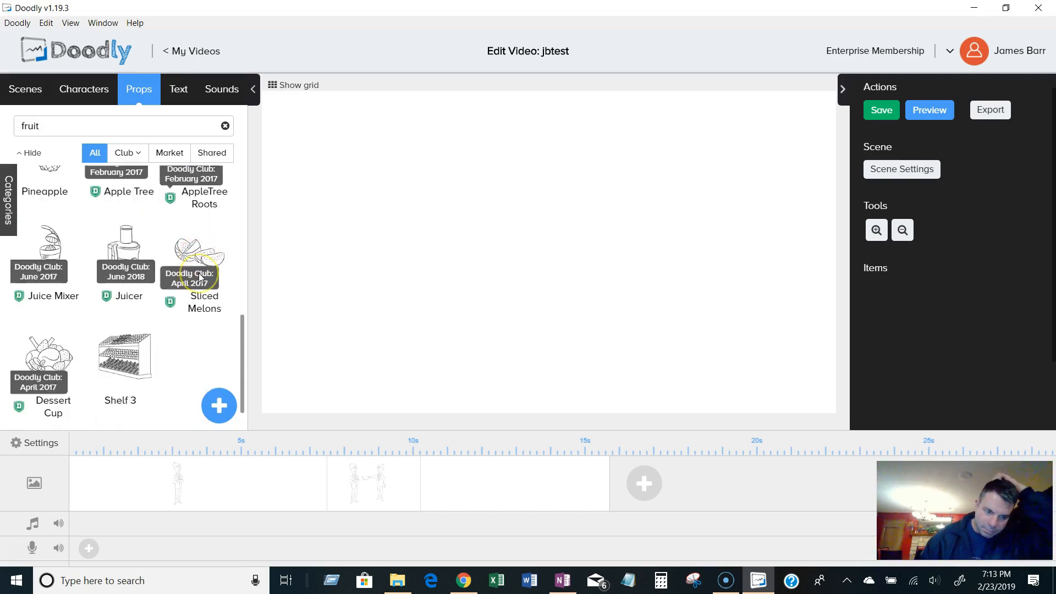
drag(247, 361, 248, 172)
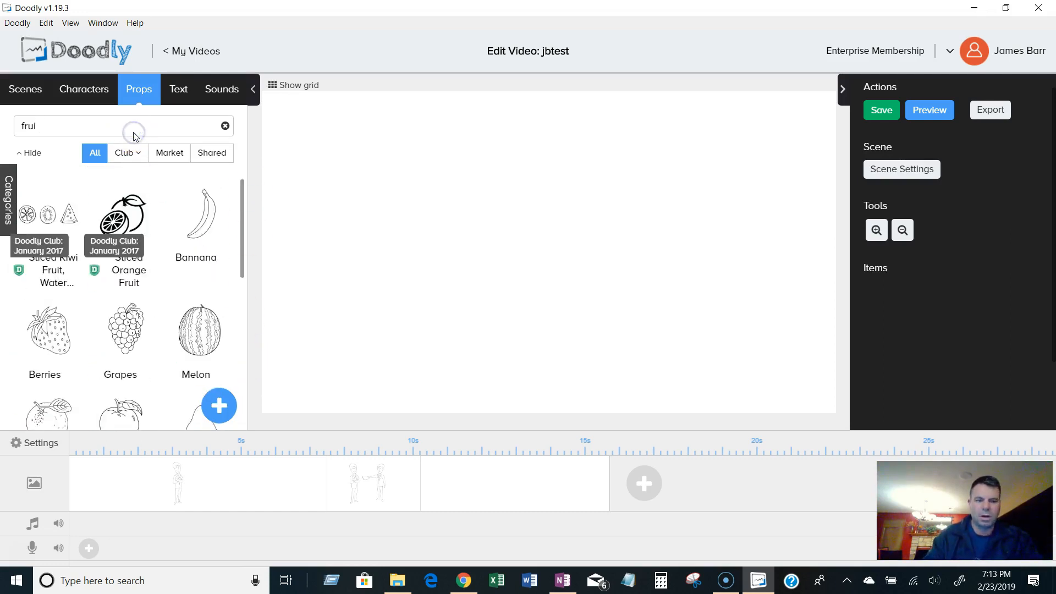
Search the props library for house and scroll through the results.
key(BackSpace)
text(carhous)
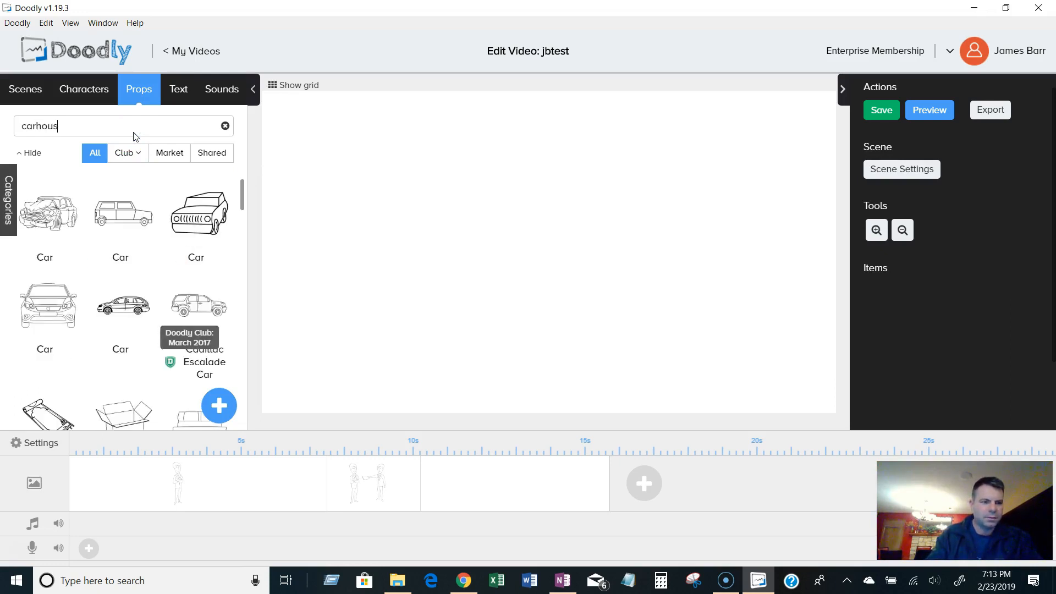
key(BackSpace)
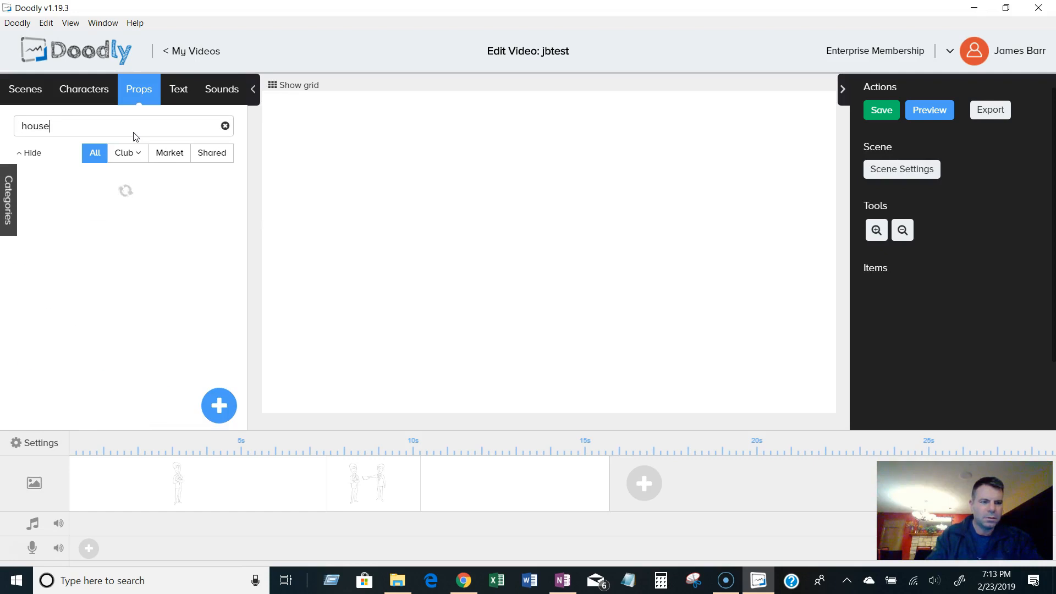
scroll(214, 313, down, 8)
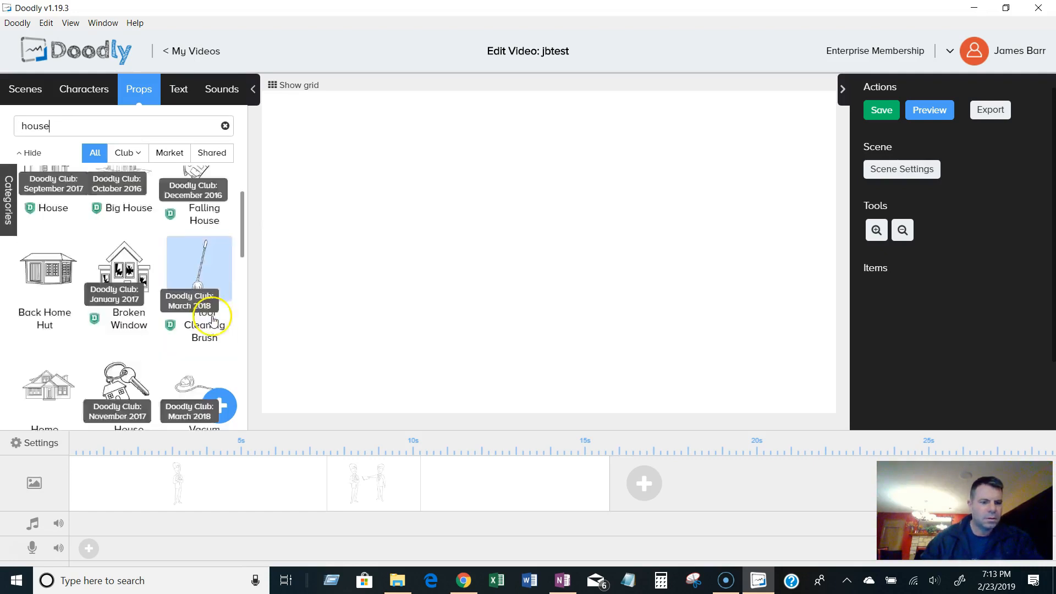
scroll(219, 328, down, 4)
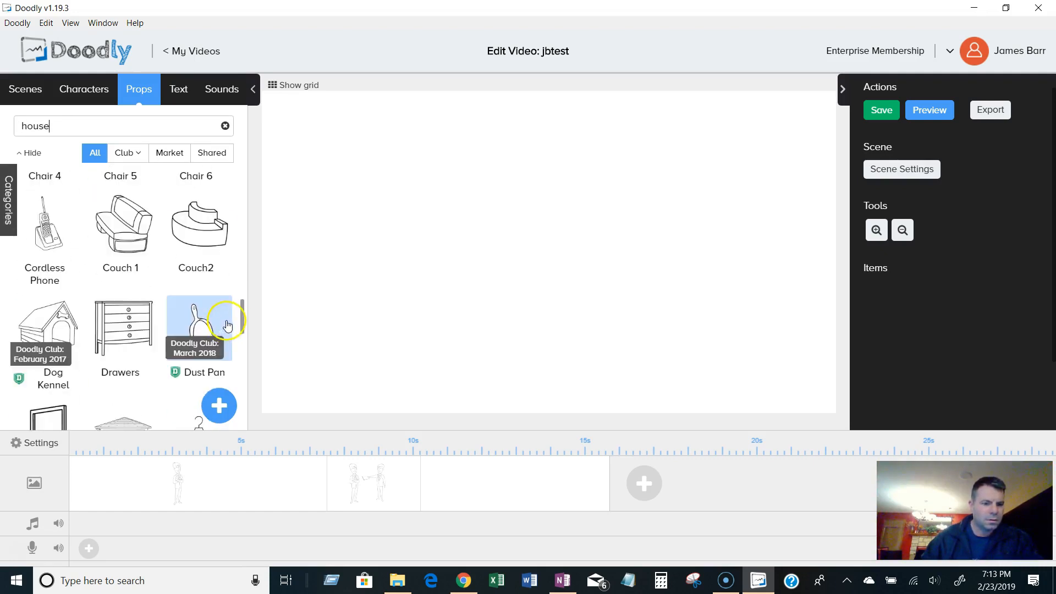
scroll(243, 325, down, 8)
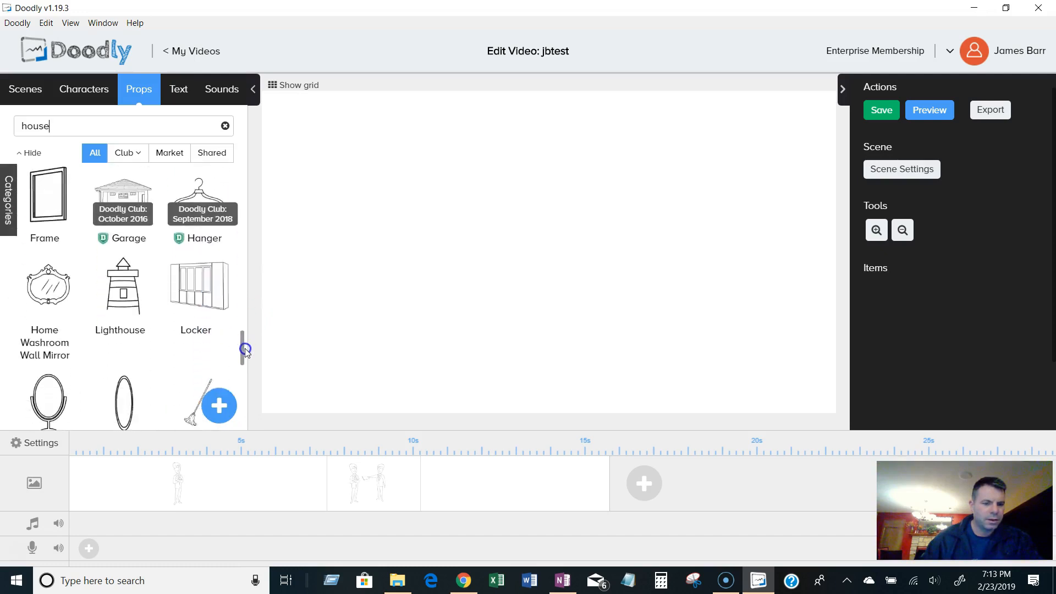
scroll(246, 380, down, 6)
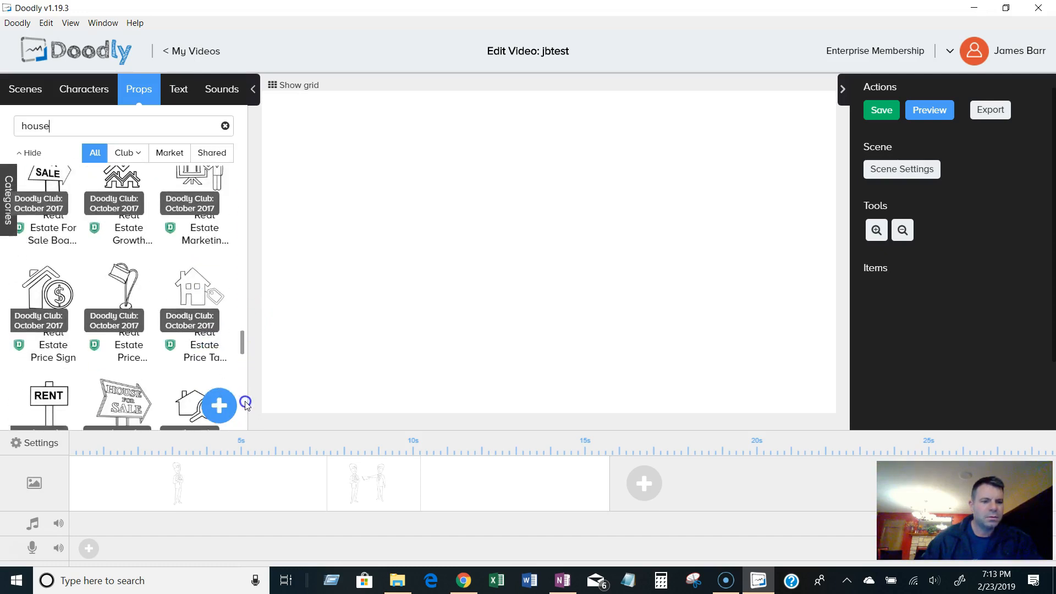
drag(247, 426, 254, 465)
drag(242, 272, 245, 420)
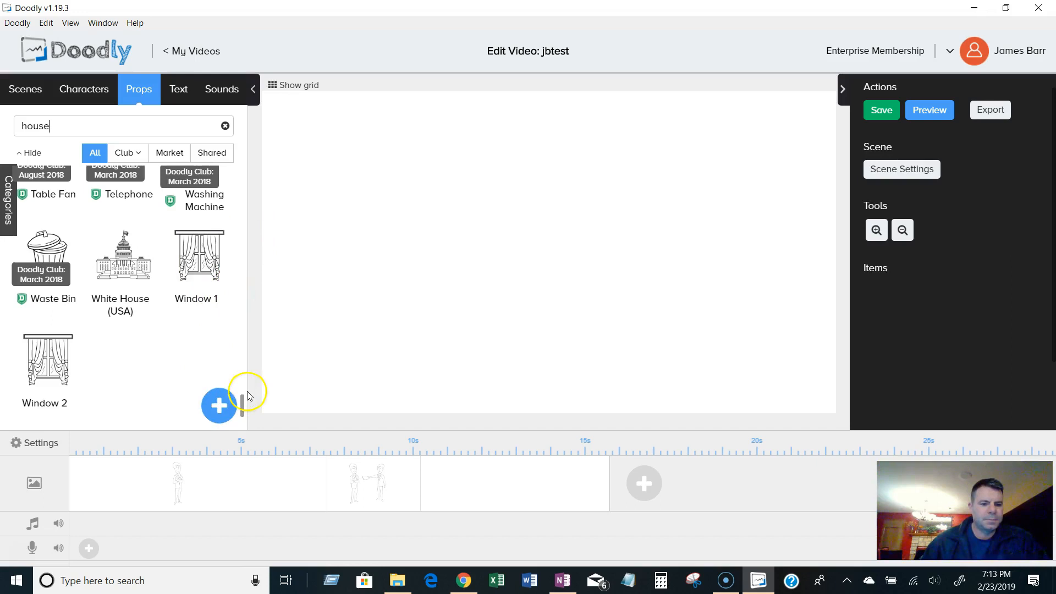
Add three text items to the new scene in the Patrick Hand, Handlee and Gochi Hand Regular fonts.
click(178, 90)
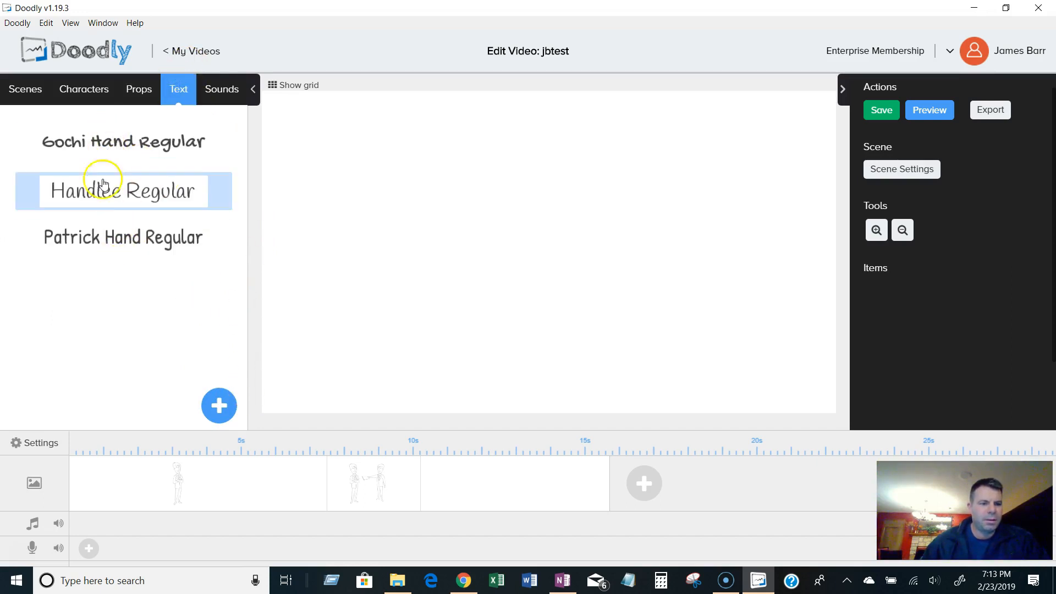
click(109, 207)
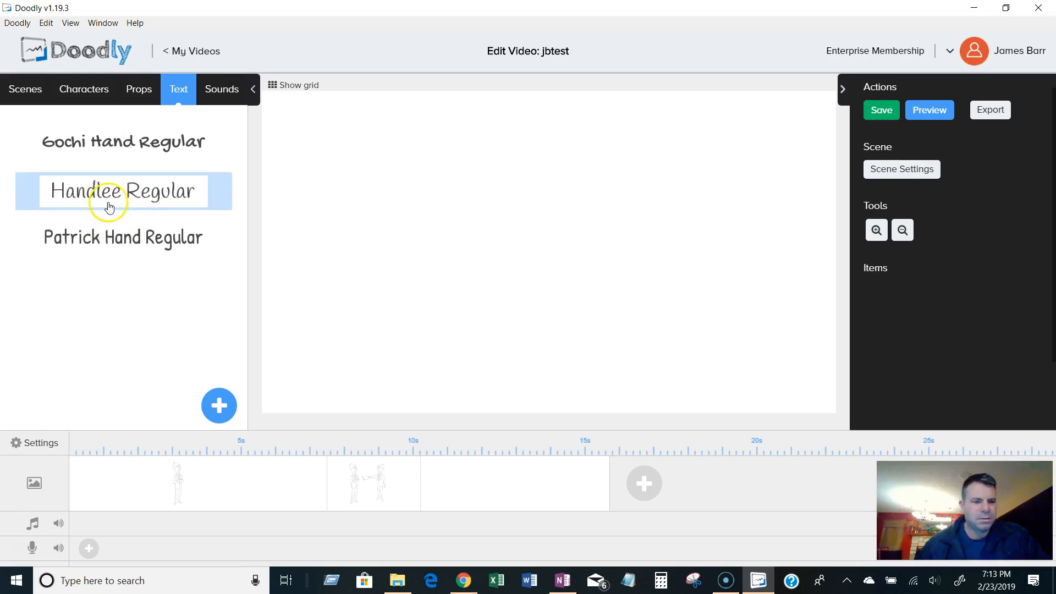
click(108, 230)
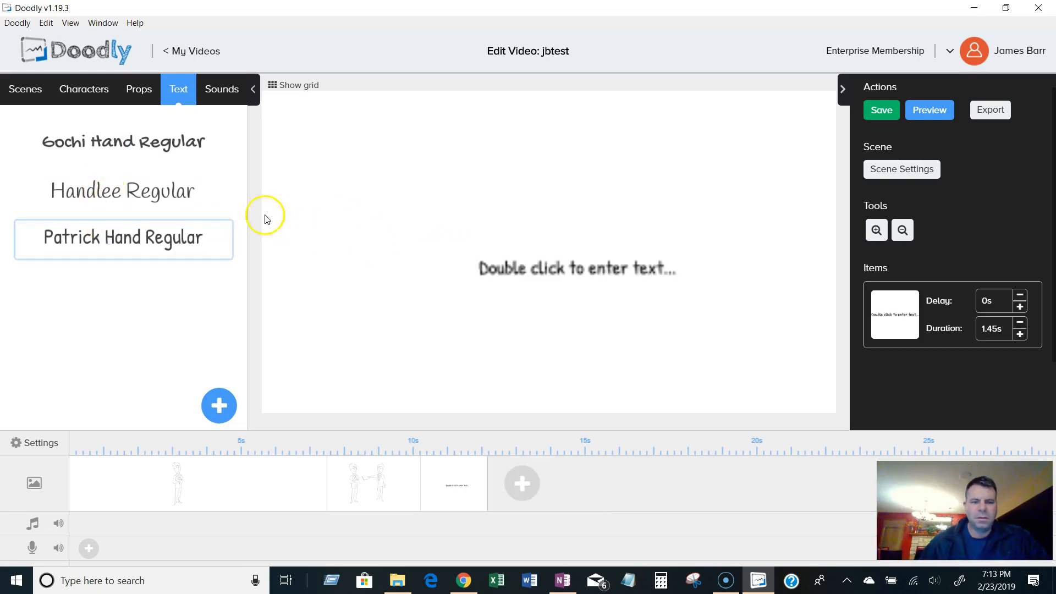
click(137, 193)
click(134, 137)
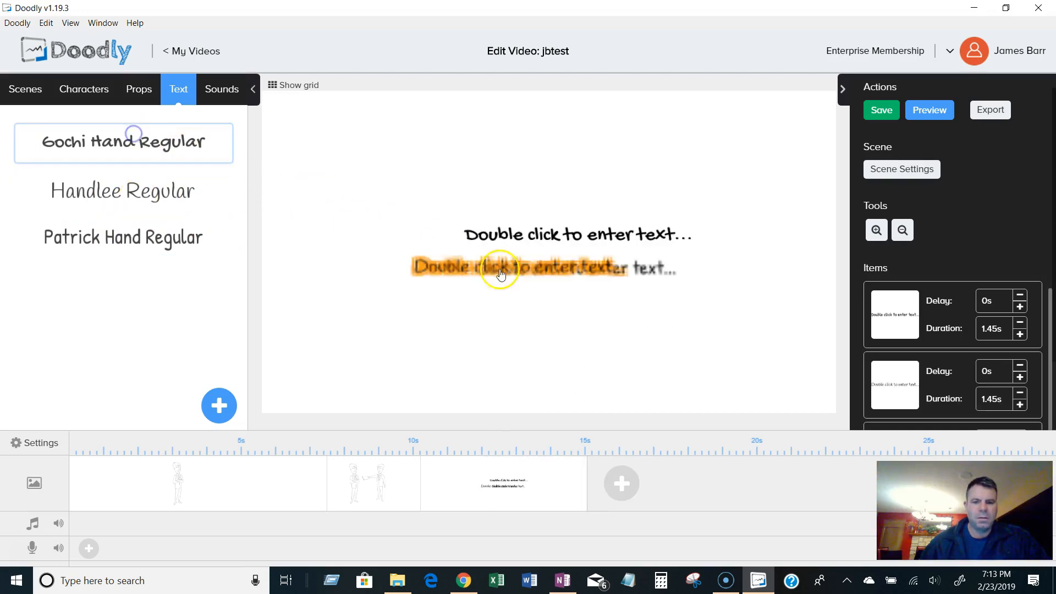
Move the Gochi Hand text to the upper left and the Handlee text higher so the three lines stagger diagonally.
drag(495, 214, 373, 165)
drag(440, 266, 440, 200)
click(575, 330)
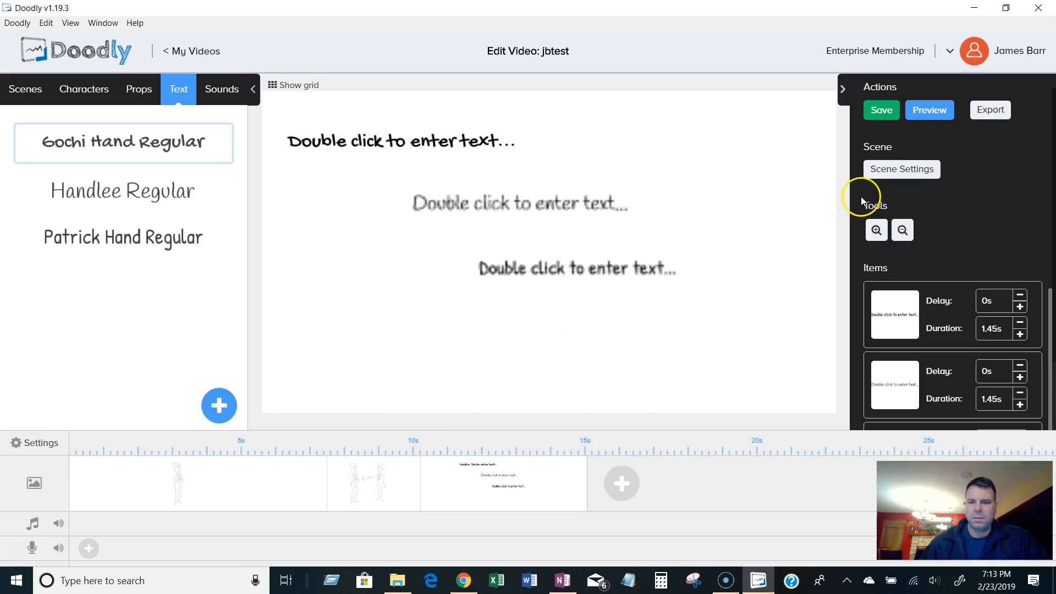
Preview the whole video and close the preview.
click(938, 112)
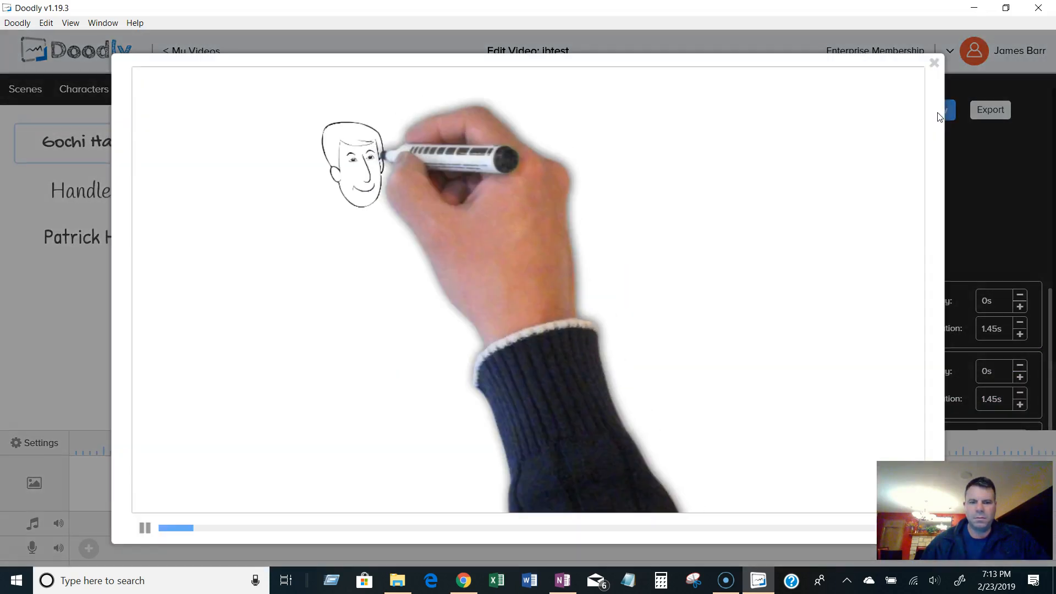
click(933, 64)
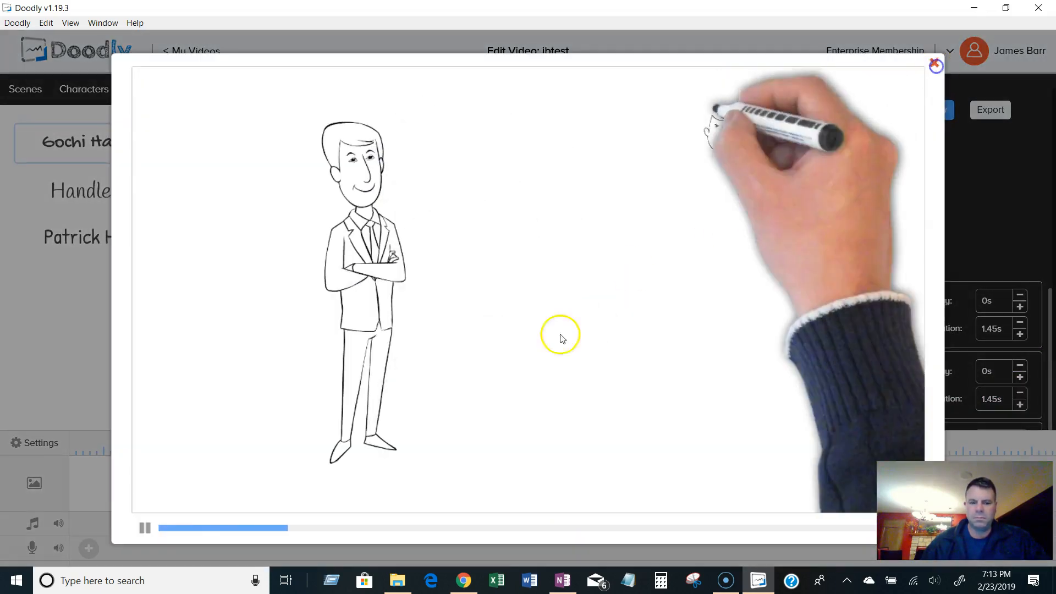
Preview only the text scene from the timeline and close the preview.
right_click(551, 474)
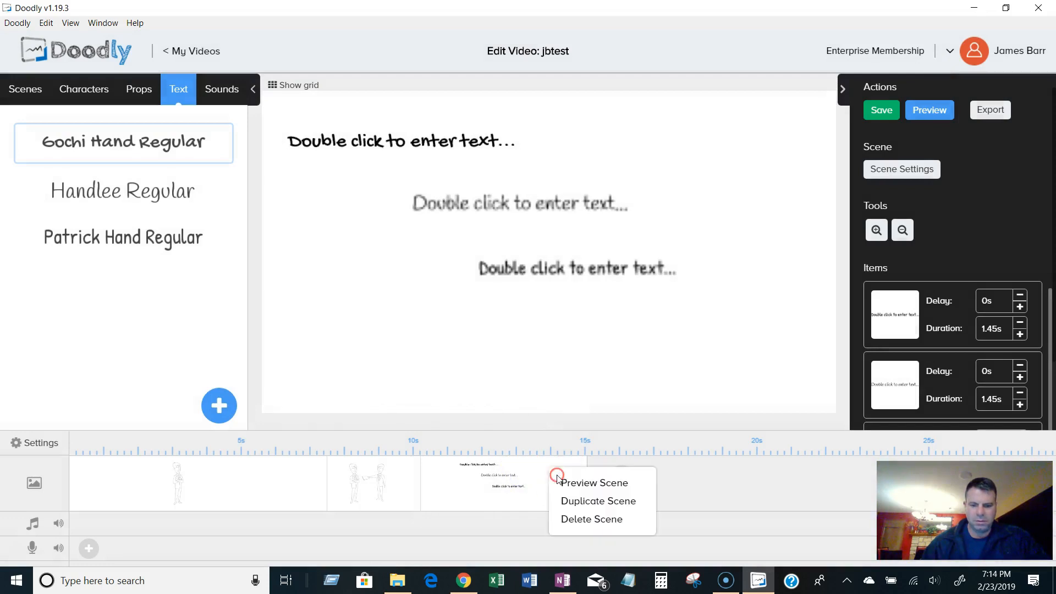
click(589, 482)
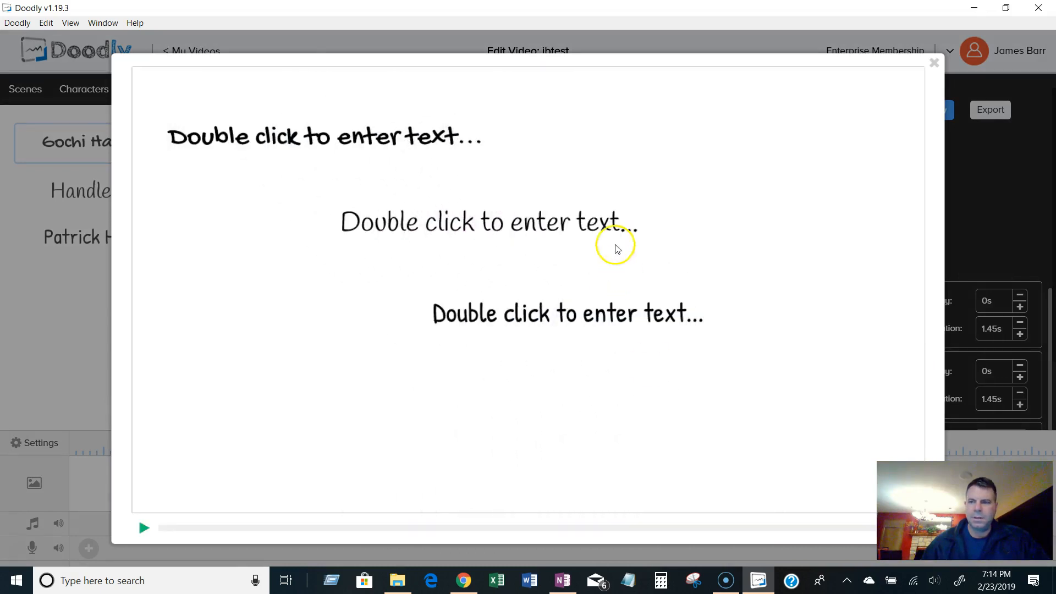
click(940, 65)
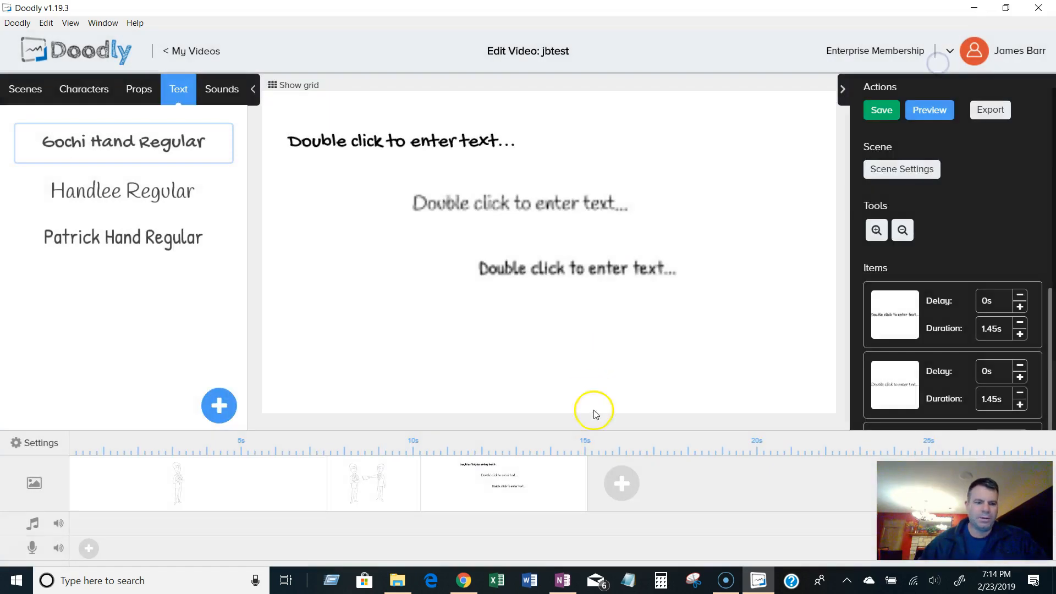
Open the Add new font dialog and switch to another window to find a font file.
click(218, 405)
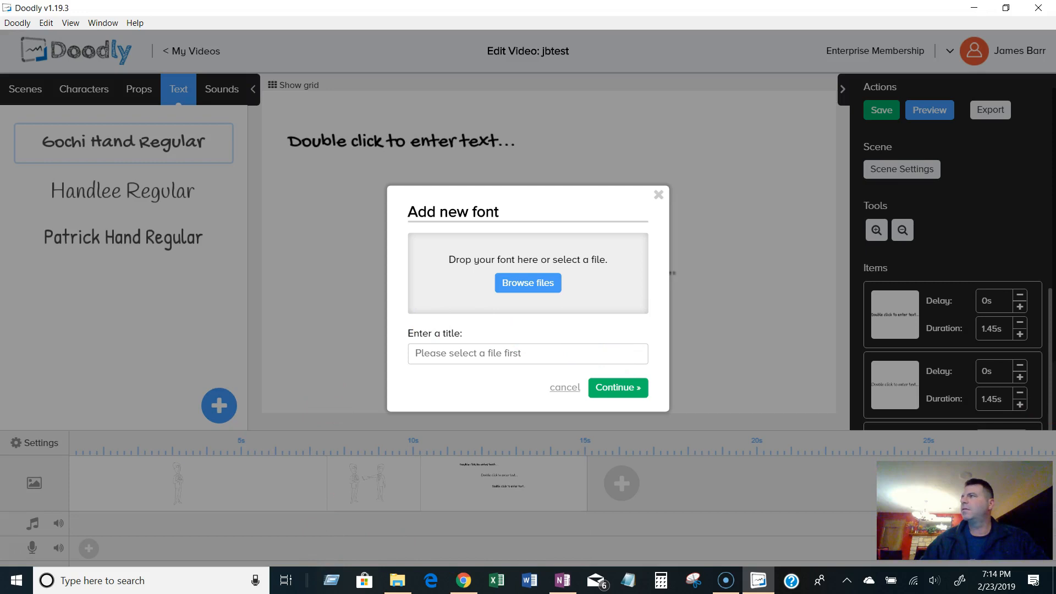
key(alt+Tab)
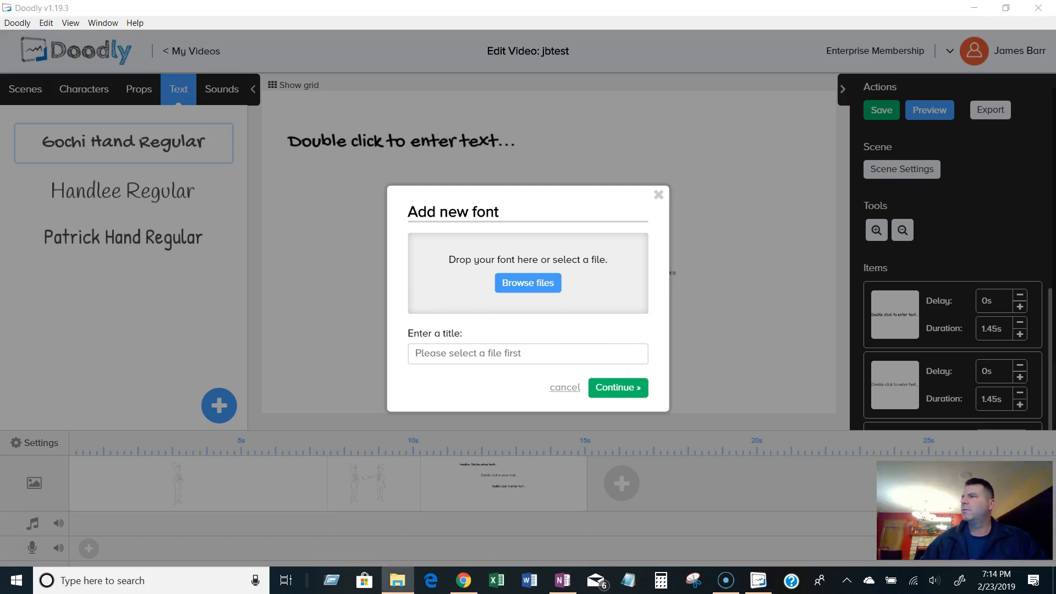
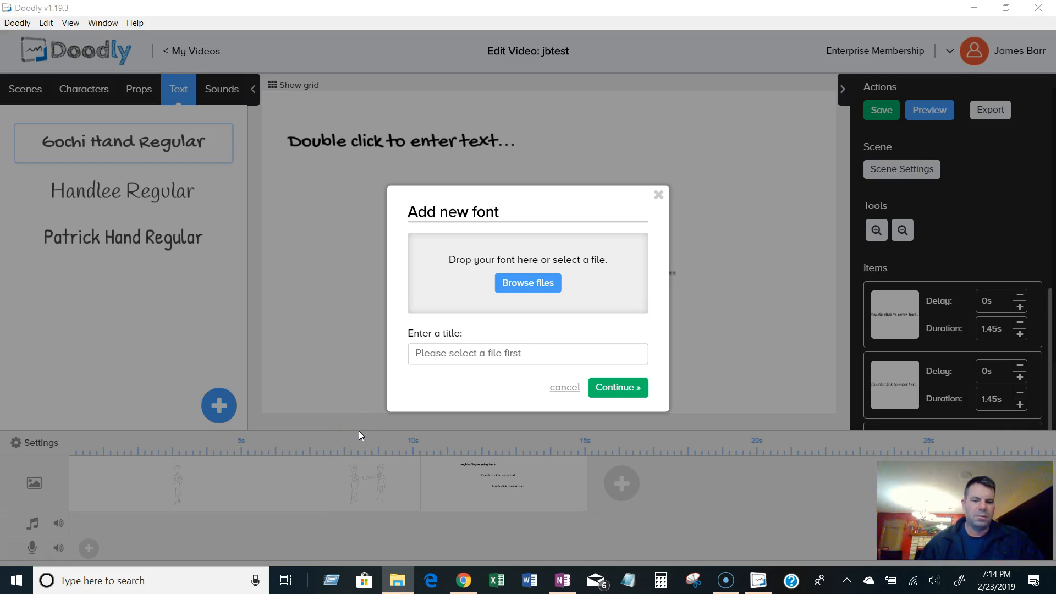
click(533, 284)
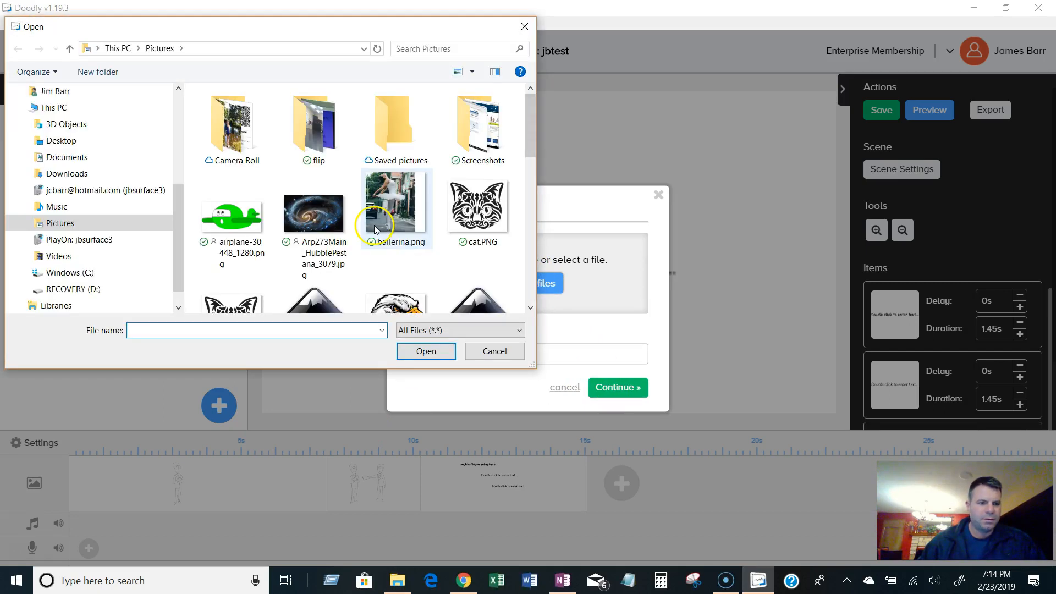
click(525, 27)
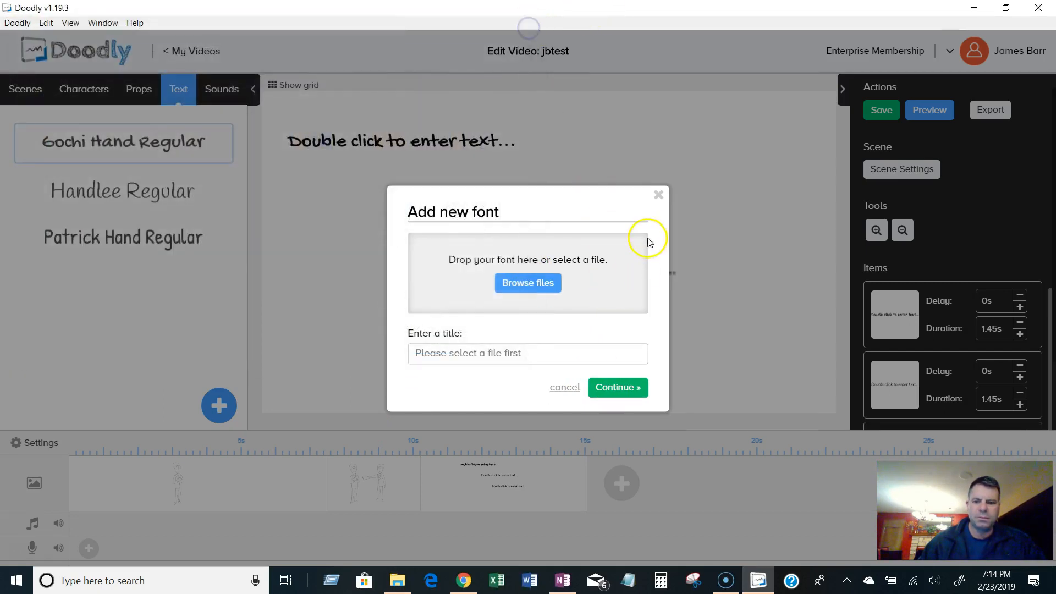
click(565, 388)
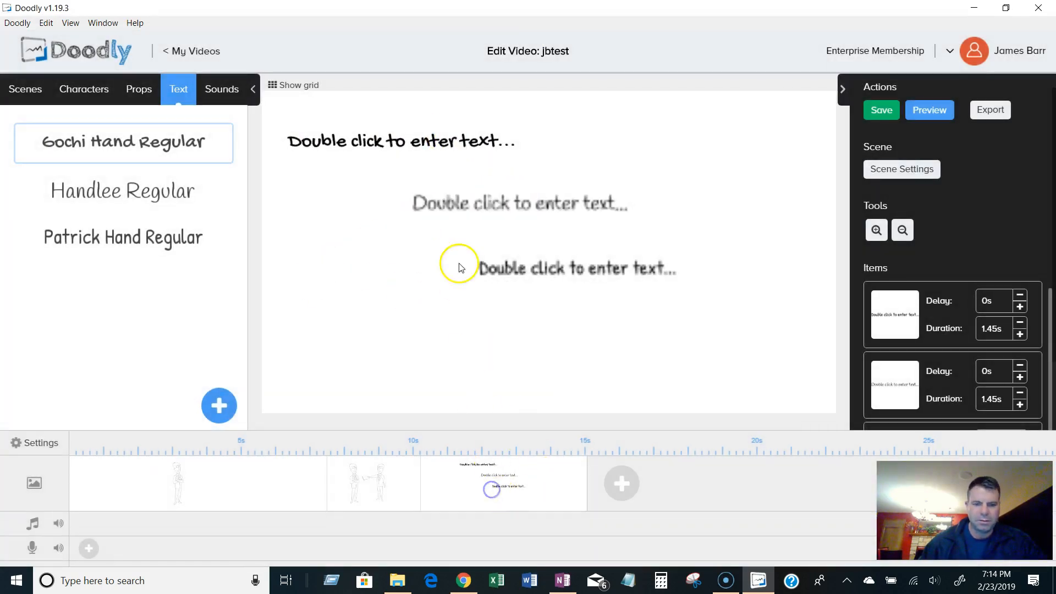
Replace the middle text line's content with test.
click(488, 208)
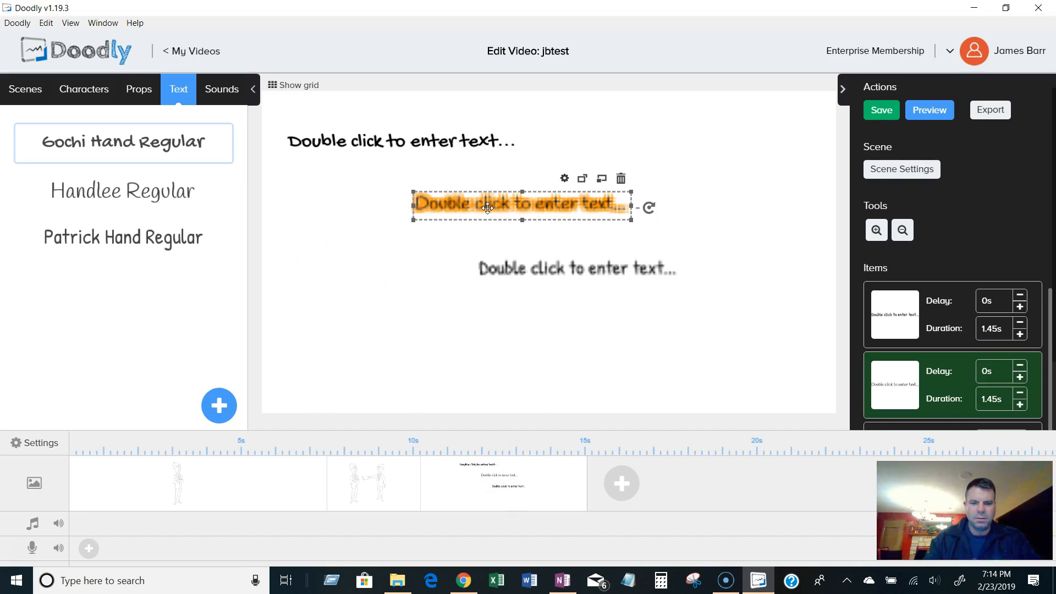
double_click(487, 208)
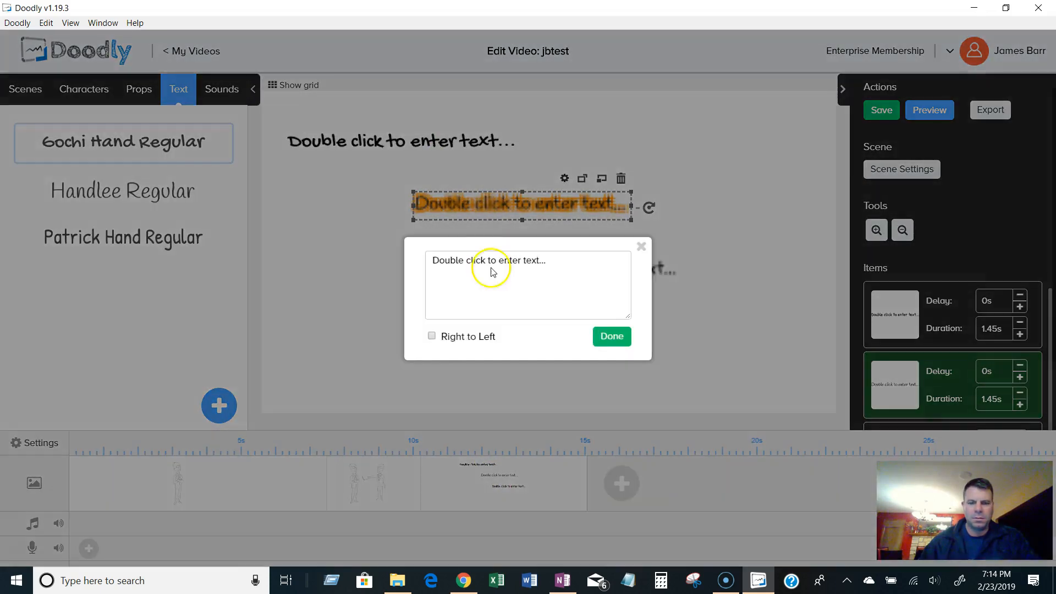
drag(586, 277, 432, 260)
text(test)
click(610, 340)
click(527, 270)
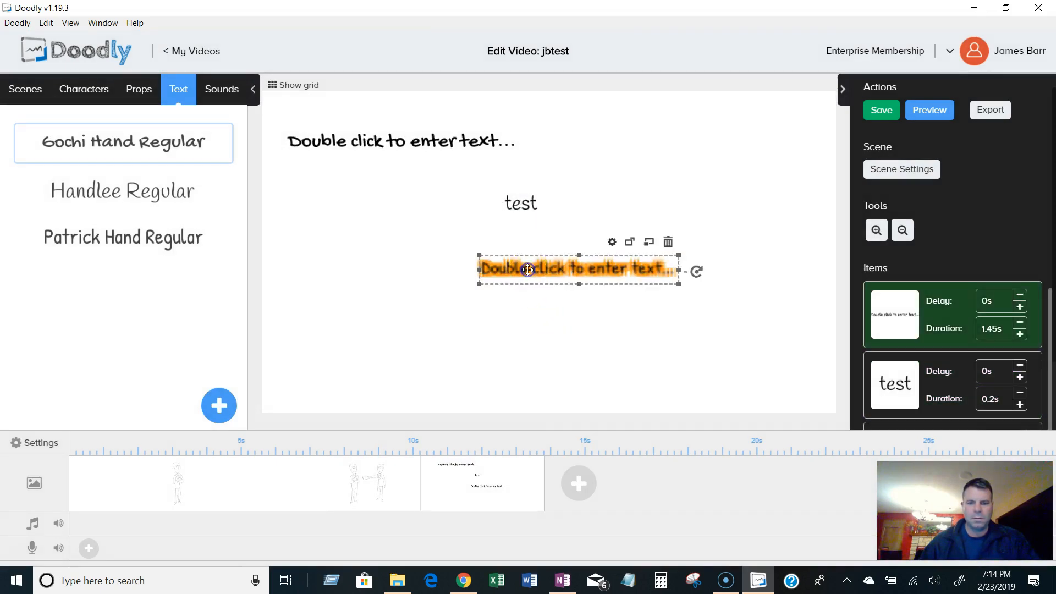
click(528, 298)
double_click(521, 211)
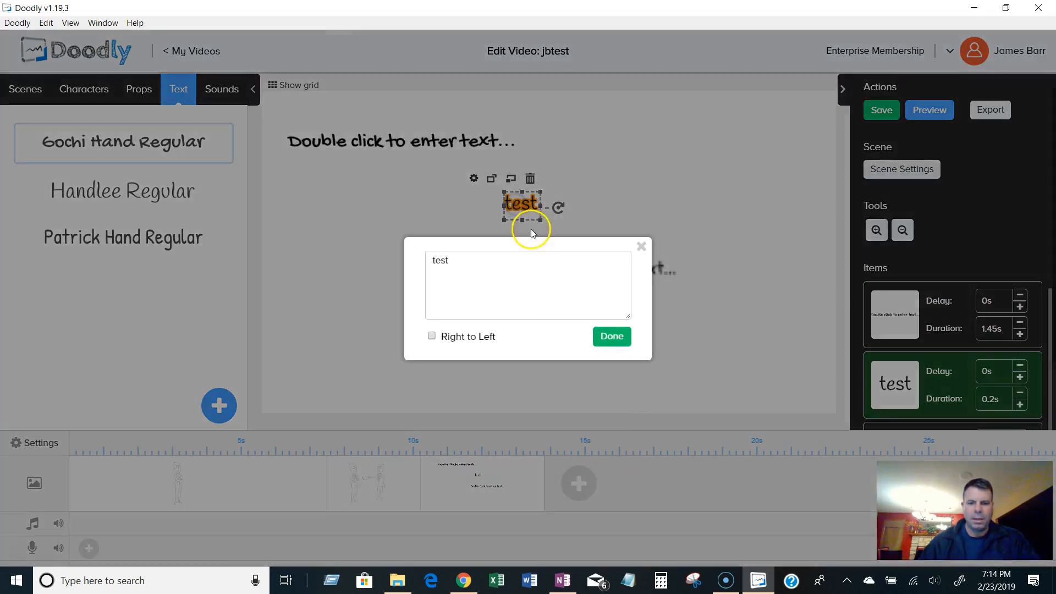
click(605, 338)
Set the test text's color to green 21E817 in its asset settings and apply.
click(473, 177)
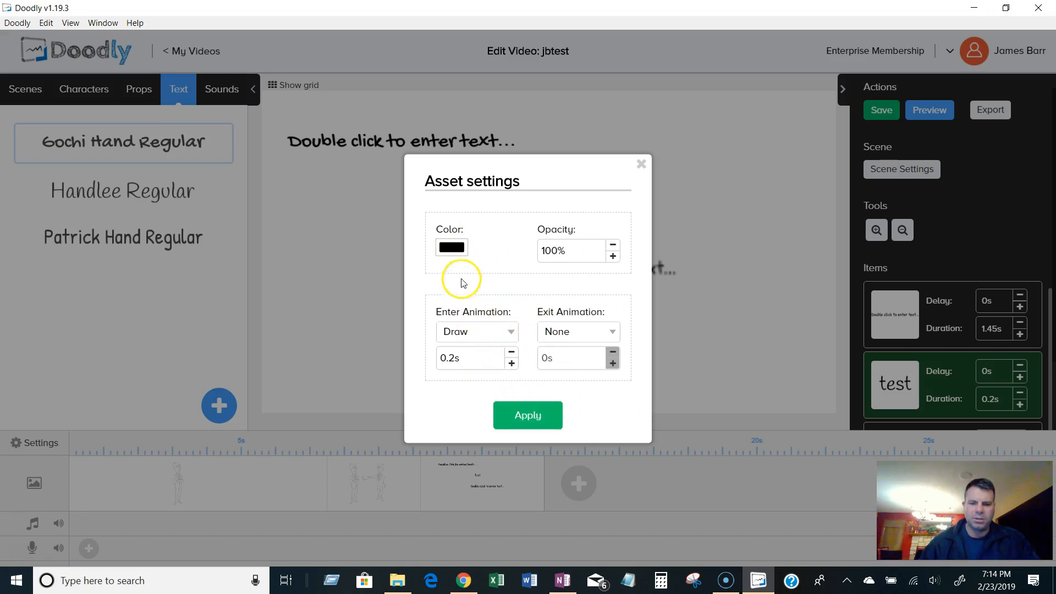
click(643, 166)
click(501, 203)
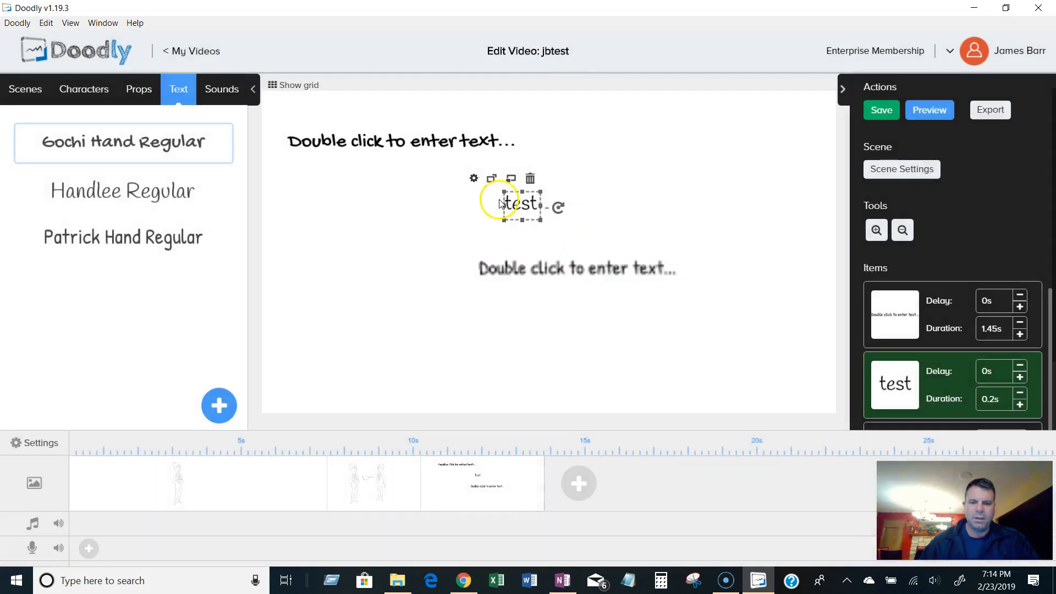
click(474, 178)
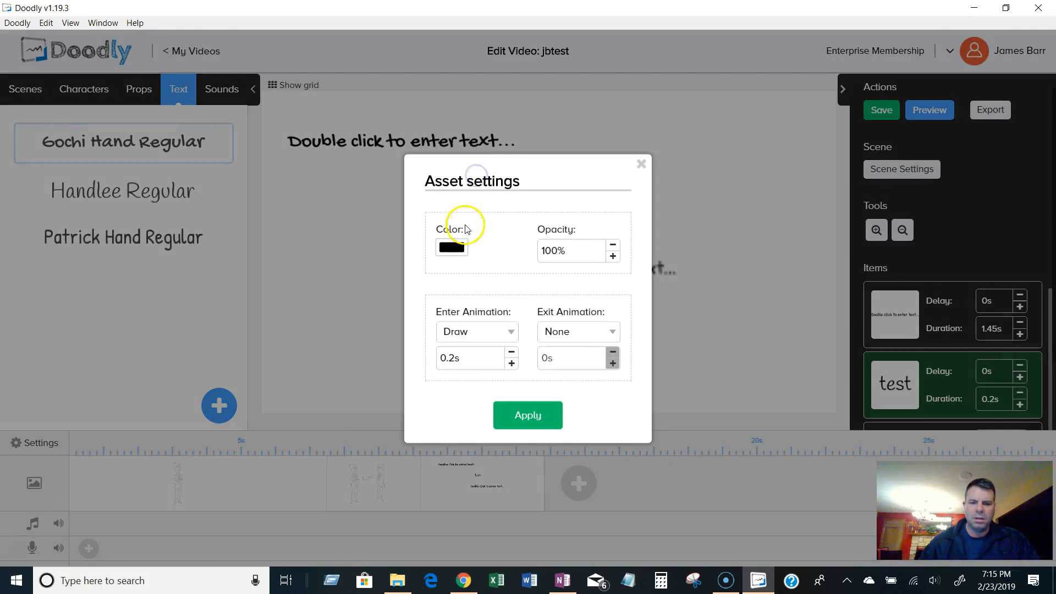
click(456, 248)
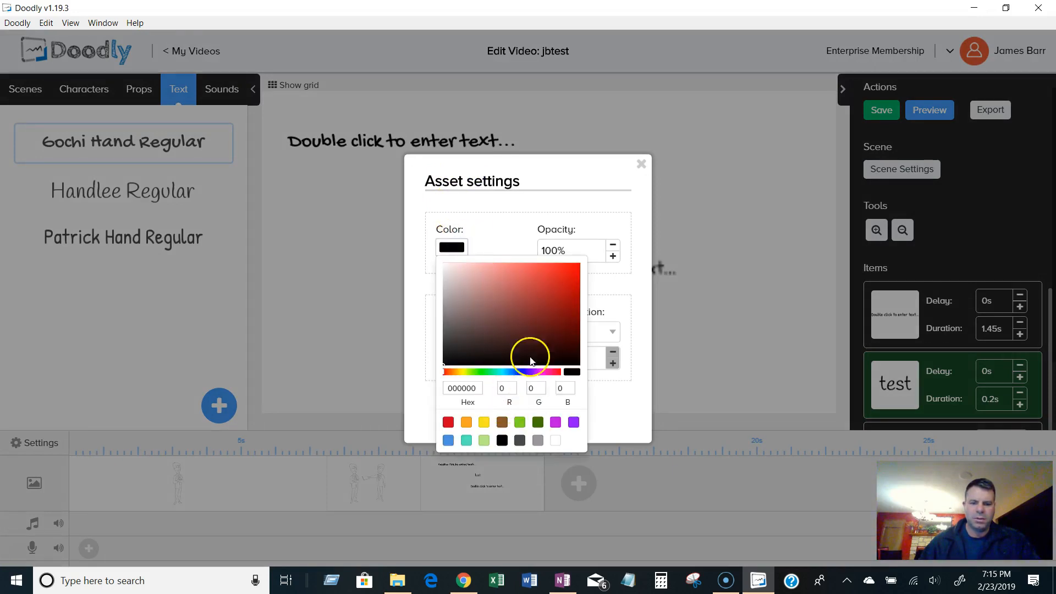
drag(498, 373, 483, 371)
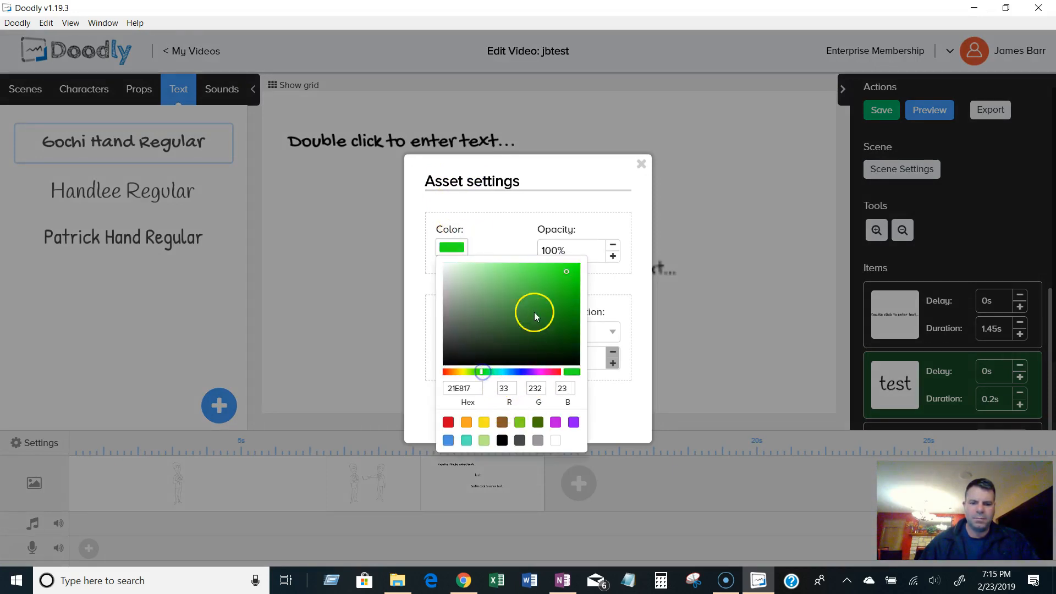
click(517, 229)
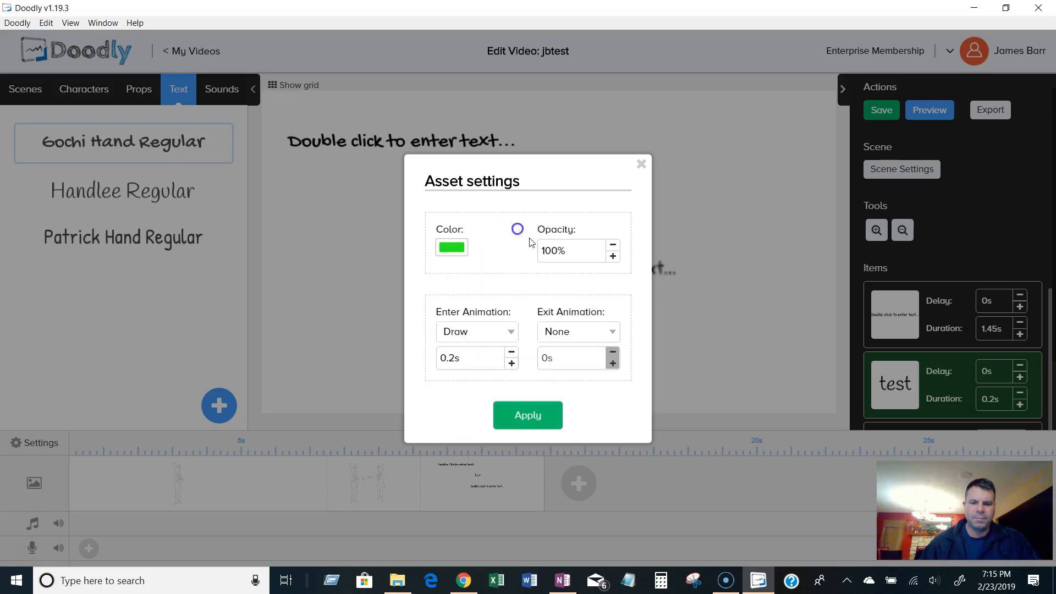
click(532, 423)
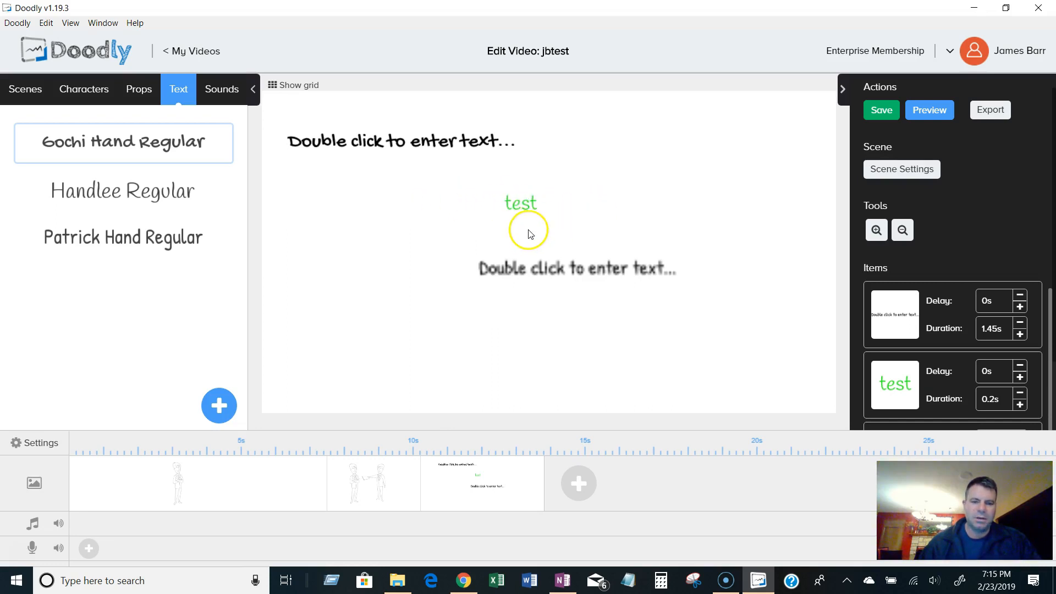
double_click(519, 203)
click(538, 280)
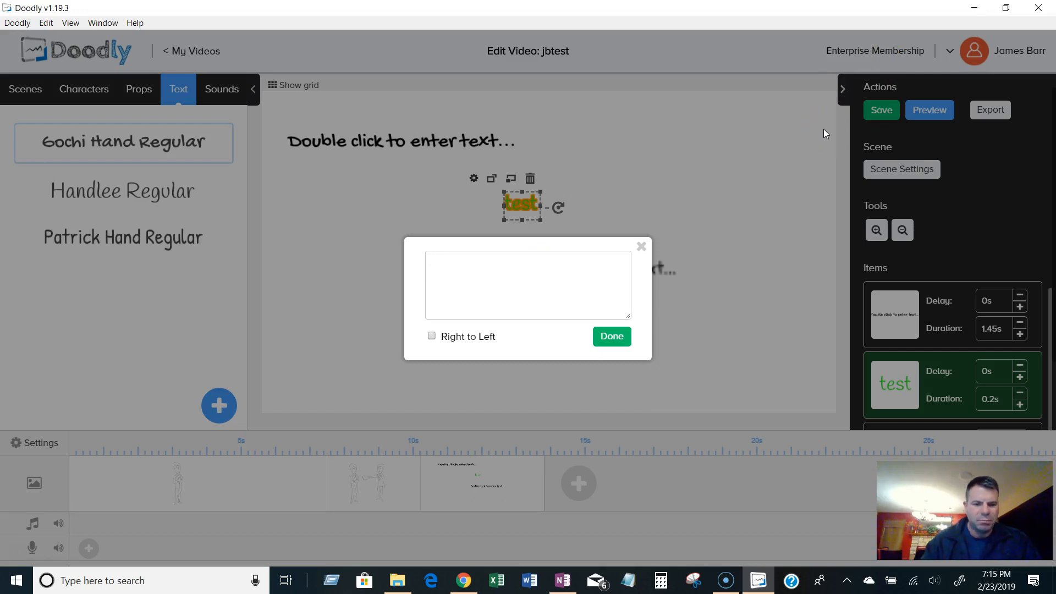
click(642, 247)
double_click(522, 204)
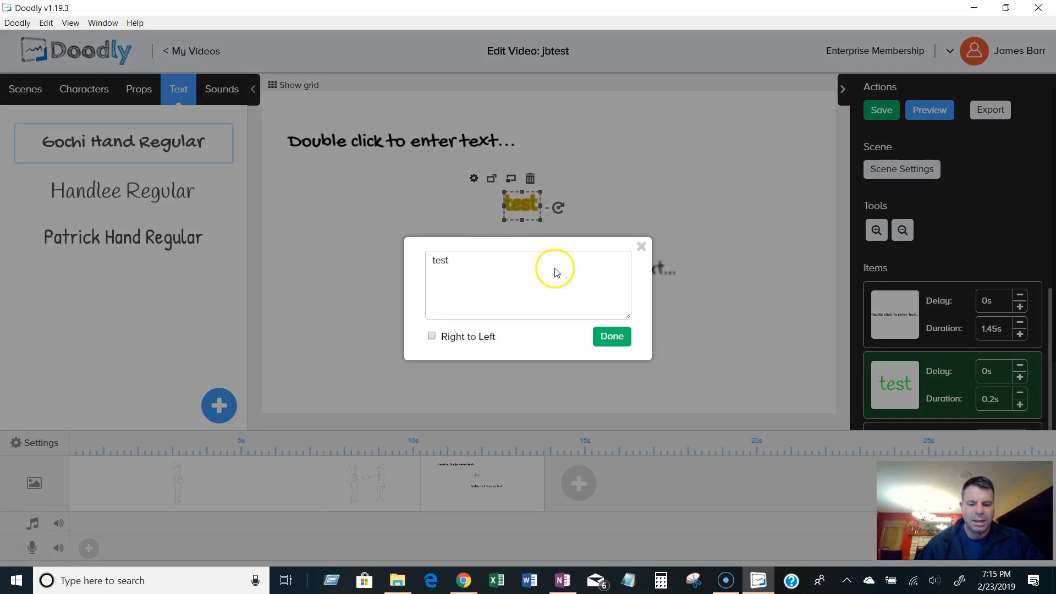
click(641, 246)
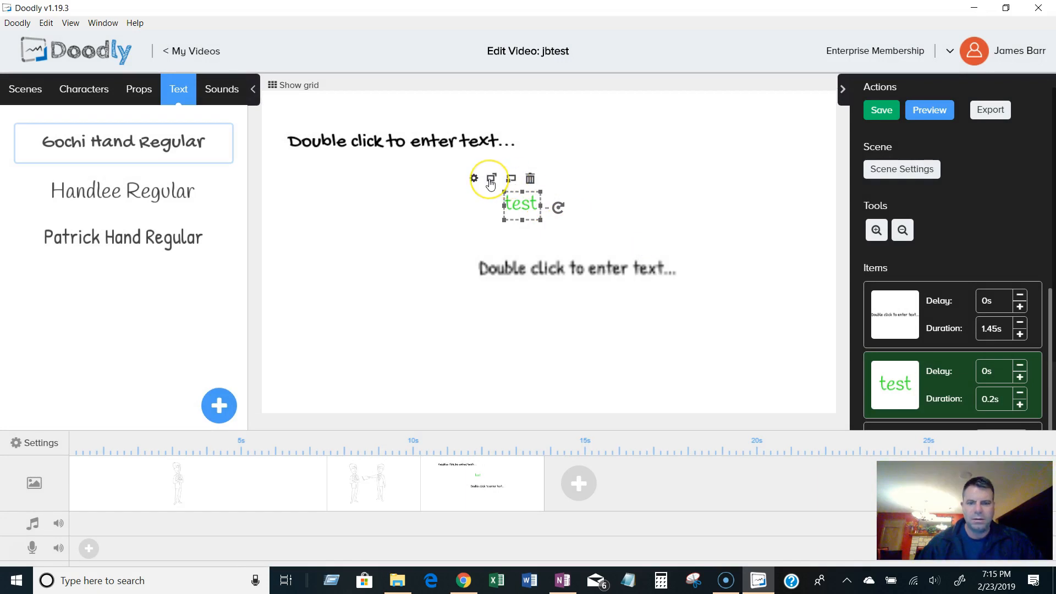
Reposition the test text and the lower text line so test sits just above that line.
click(508, 181)
drag(517, 206, 536, 269)
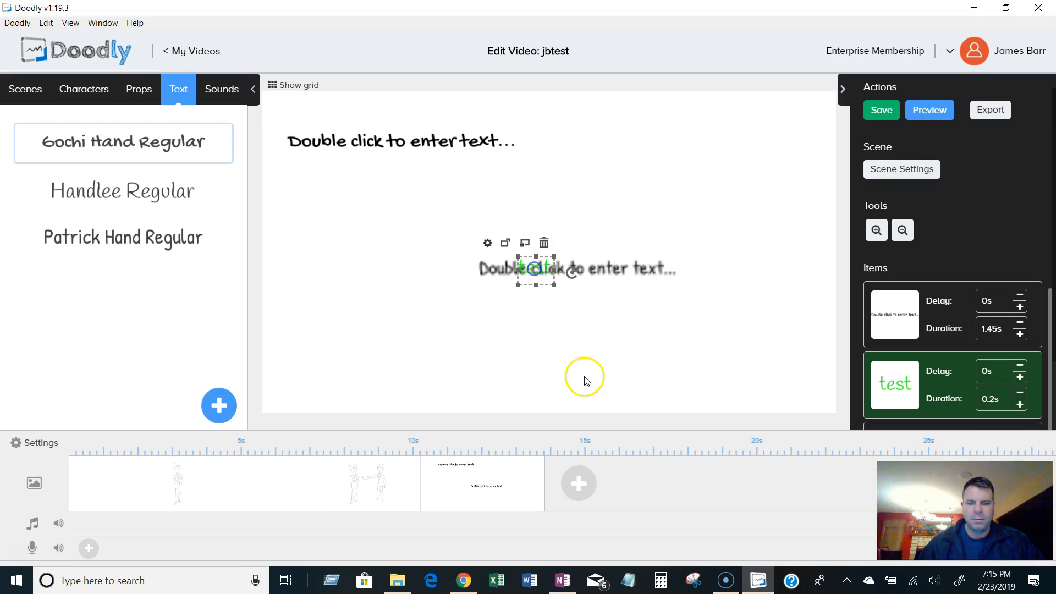
click(586, 381)
click(534, 265)
click(527, 244)
click(526, 244)
click(591, 349)
drag(585, 269, 582, 306)
drag(538, 270, 547, 233)
drag(545, 300, 579, 289)
click(568, 358)
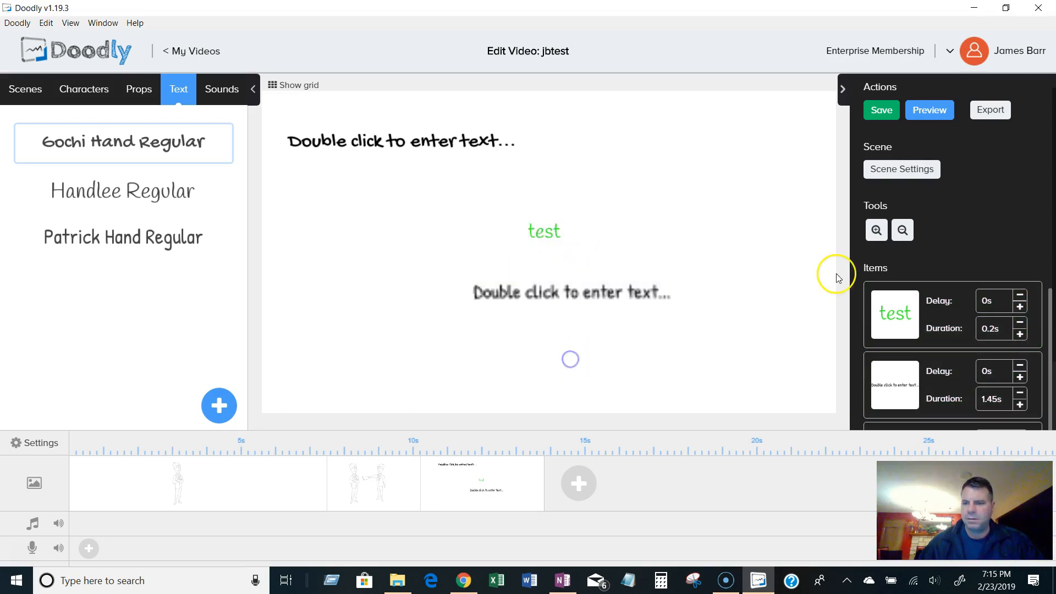
Delete all three text items from the scene.
click(529, 298)
right_click(533, 301)
click(660, 265)
click(491, 331)
click(542, 237)
right_click(542, 240)
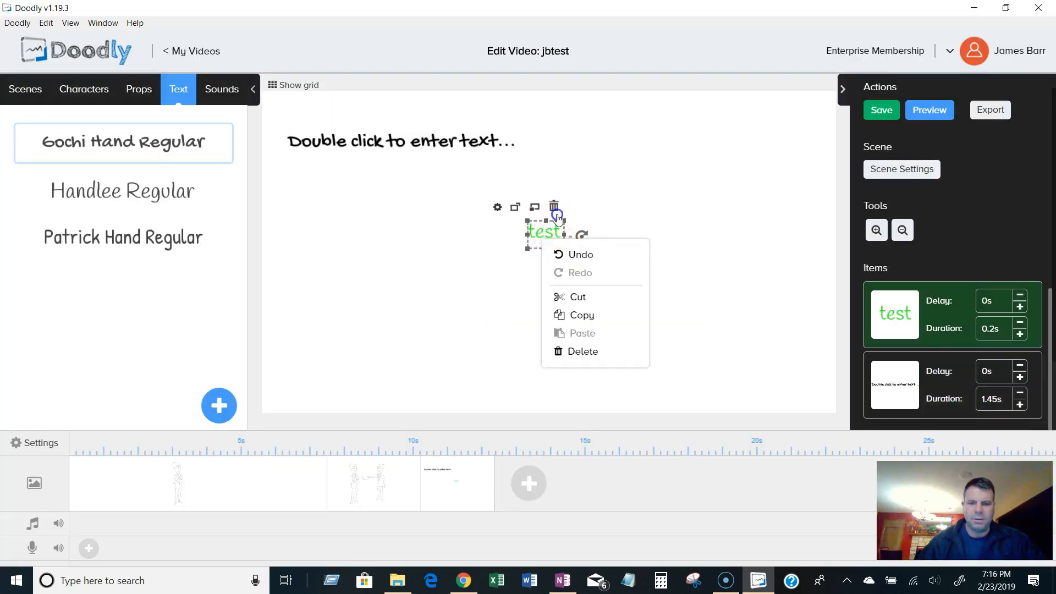
click(582, 351)
click(495, 332)
click(453, 145)
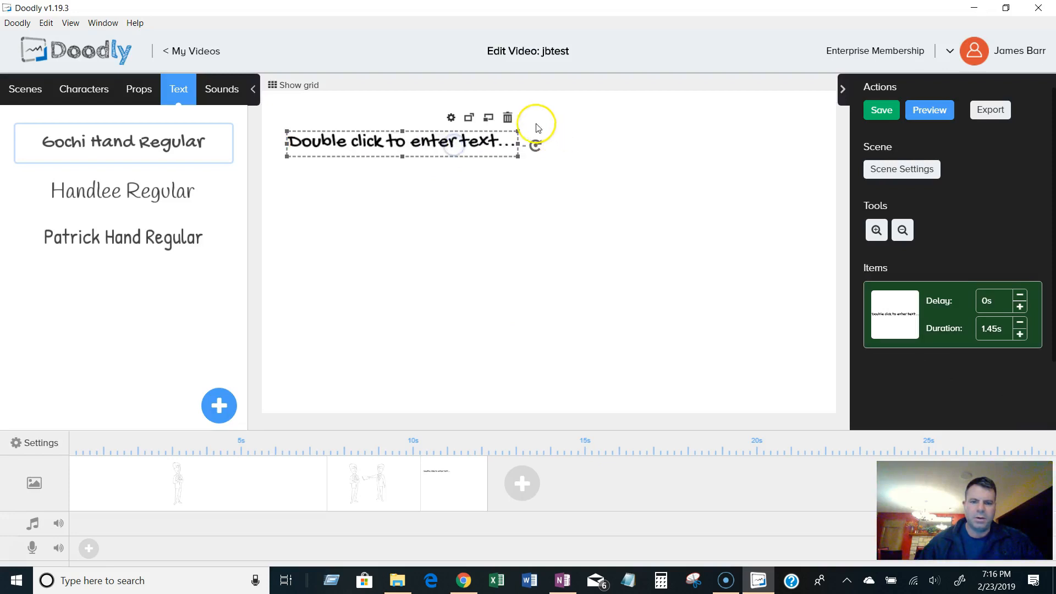
click(508, 117)
click(491, 338)
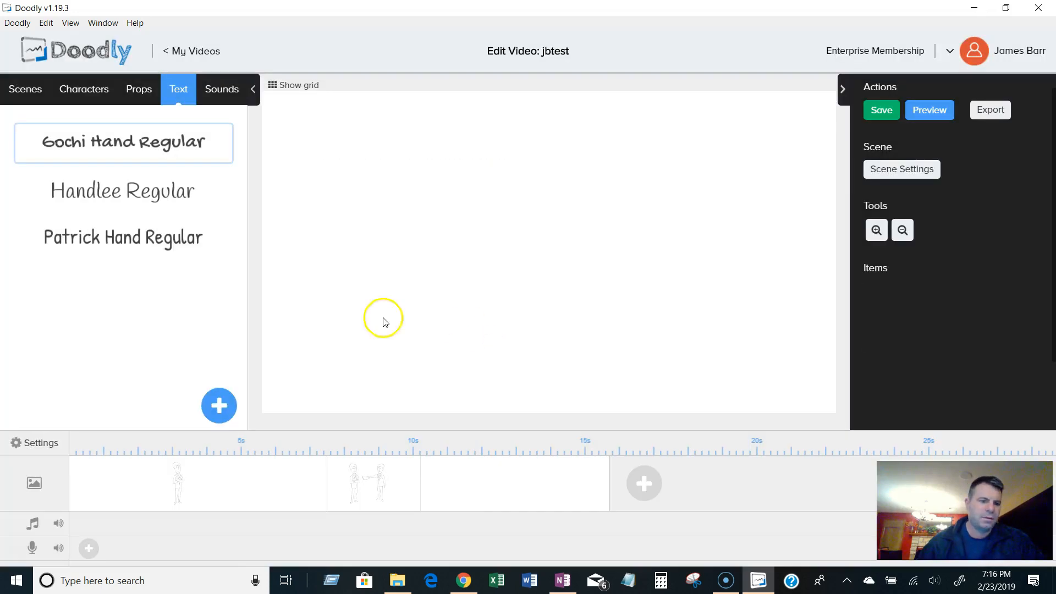
Open the props library, scroll through it and search it for jb.
click(134, 95)
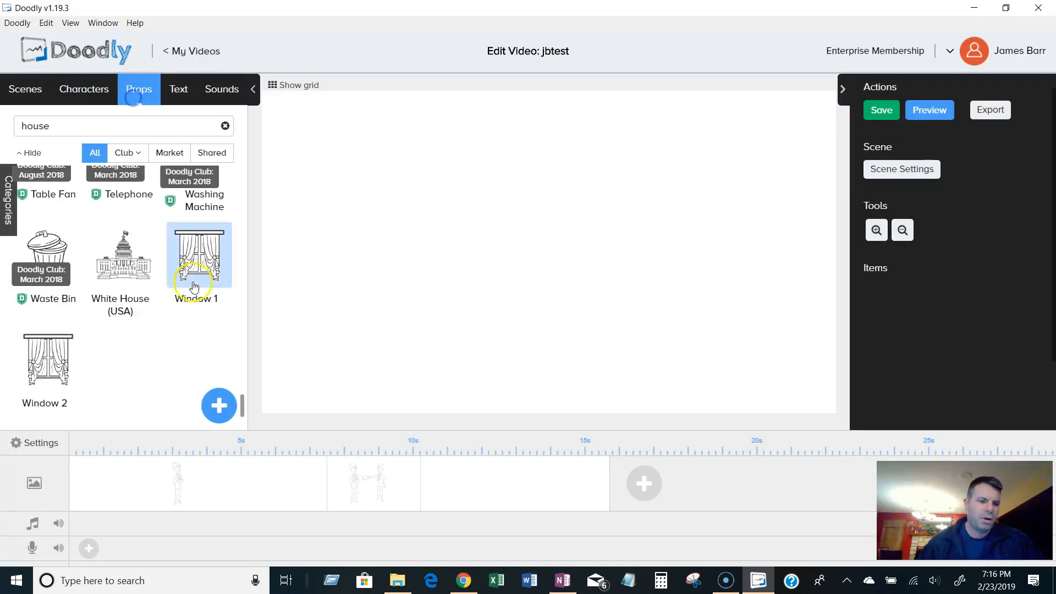
drag(241, 410, 251, 121)
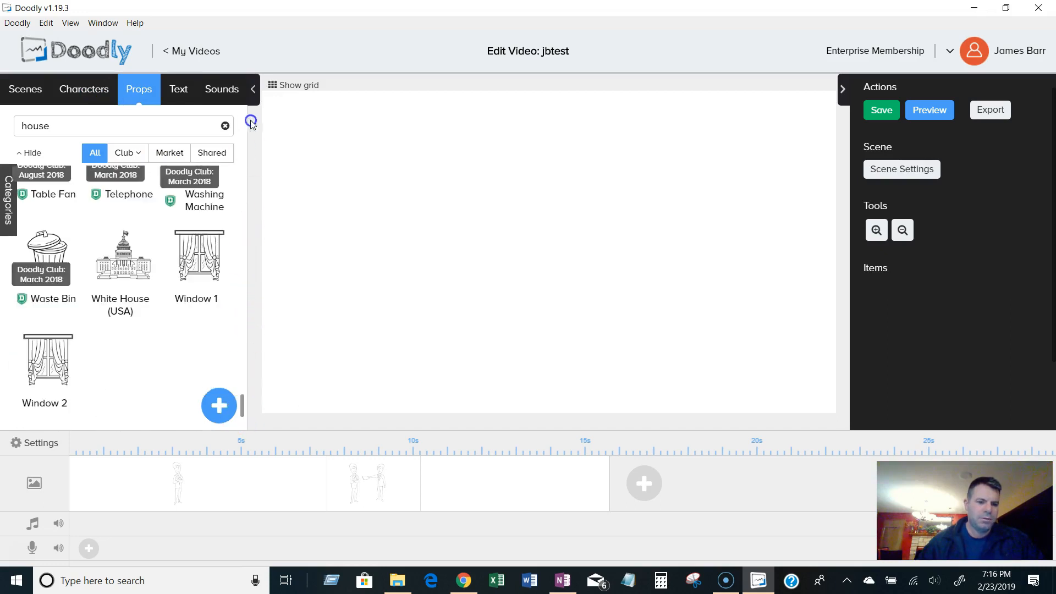
drag(243, 400, 249, 128)
click(94, 125)
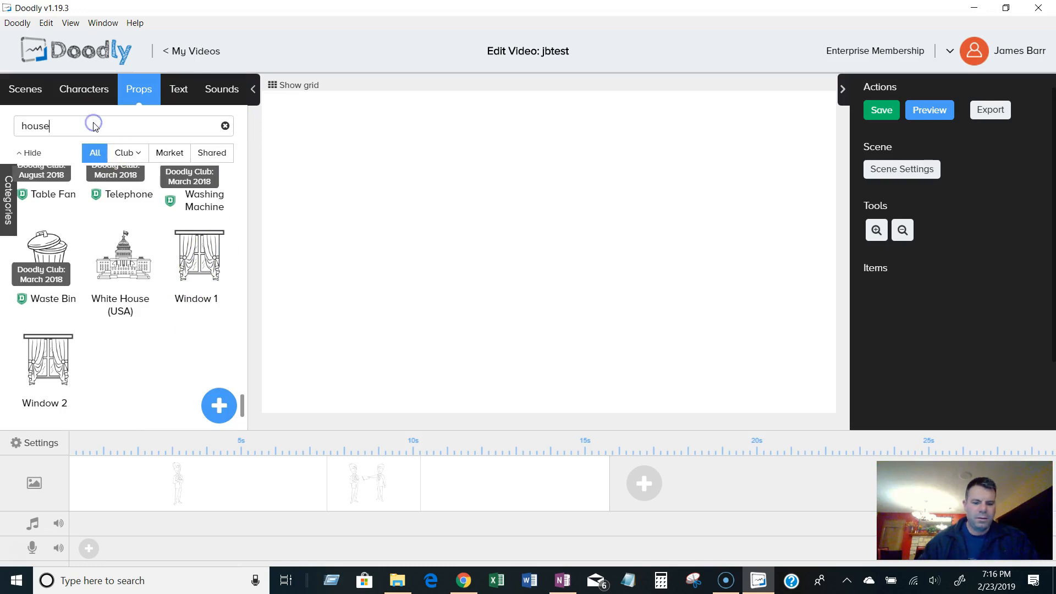
text(jb)
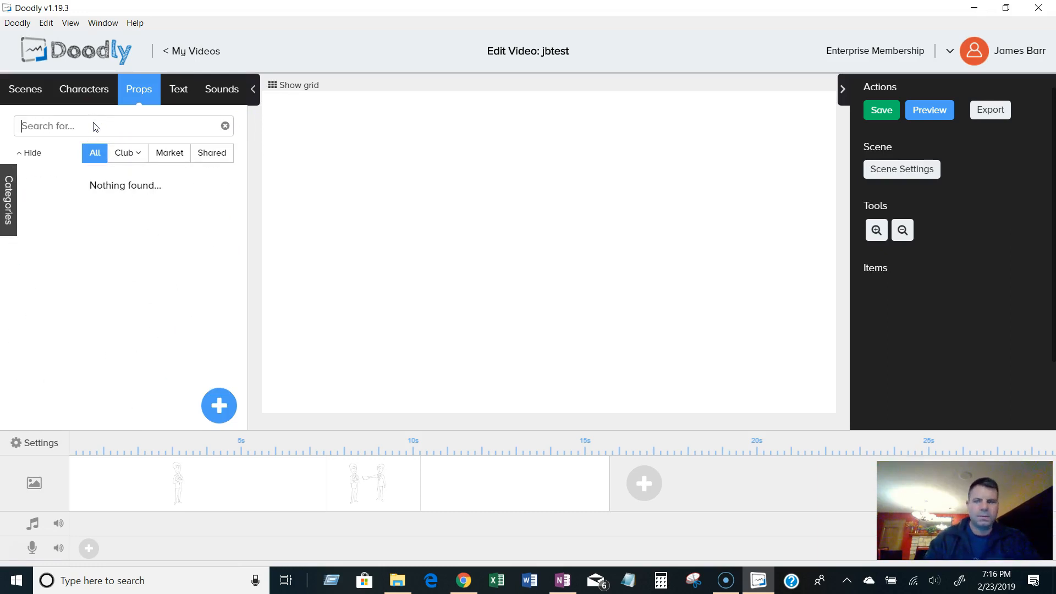
key(alt+Tab)
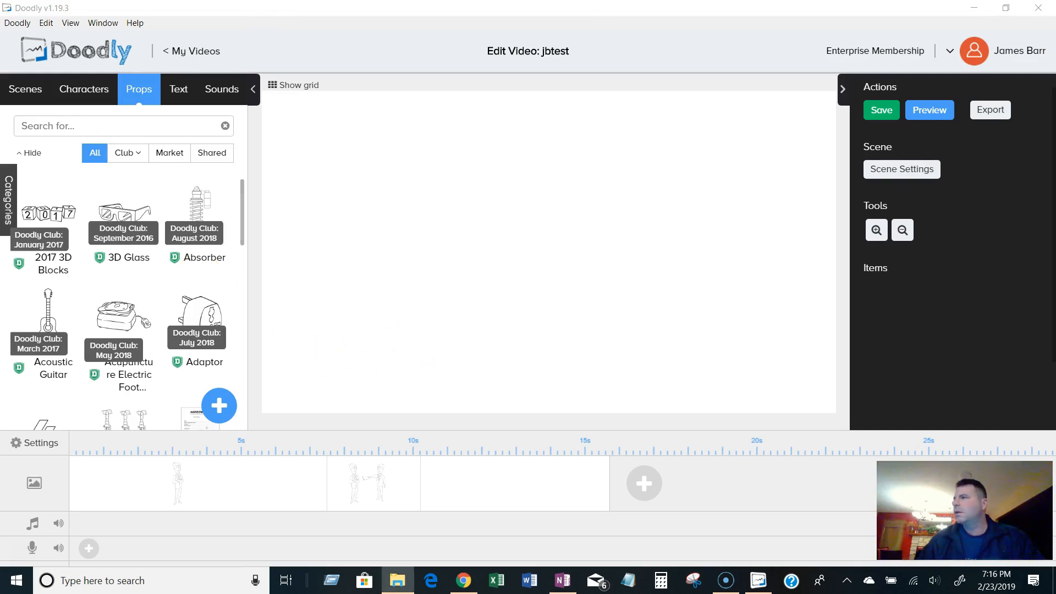
key(alt+Tab)
Upload rhino-311101_1280.png as a new prop titled jbrhino and add it to the scene.
click(218, 406)
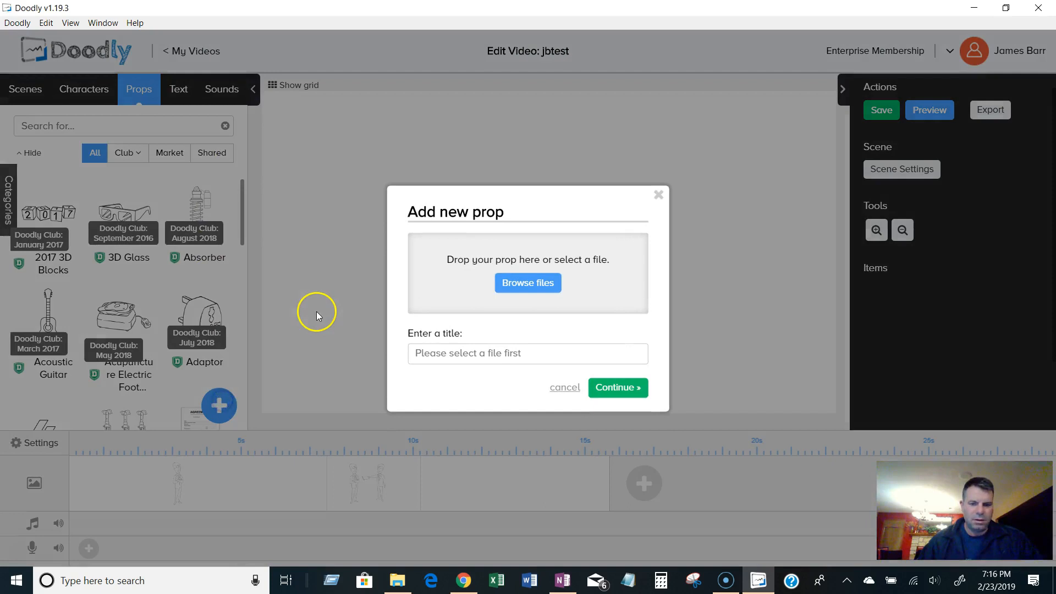
click(528, 282)
scroll(528, 157, down, 2)
drag(526, 163, 515, 286)
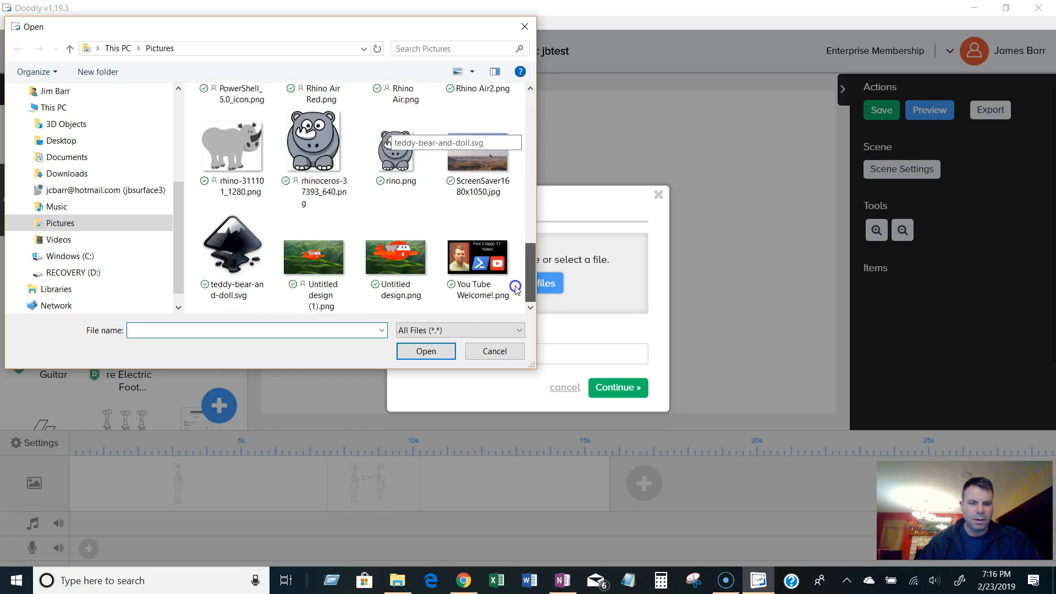
click(224, 156)
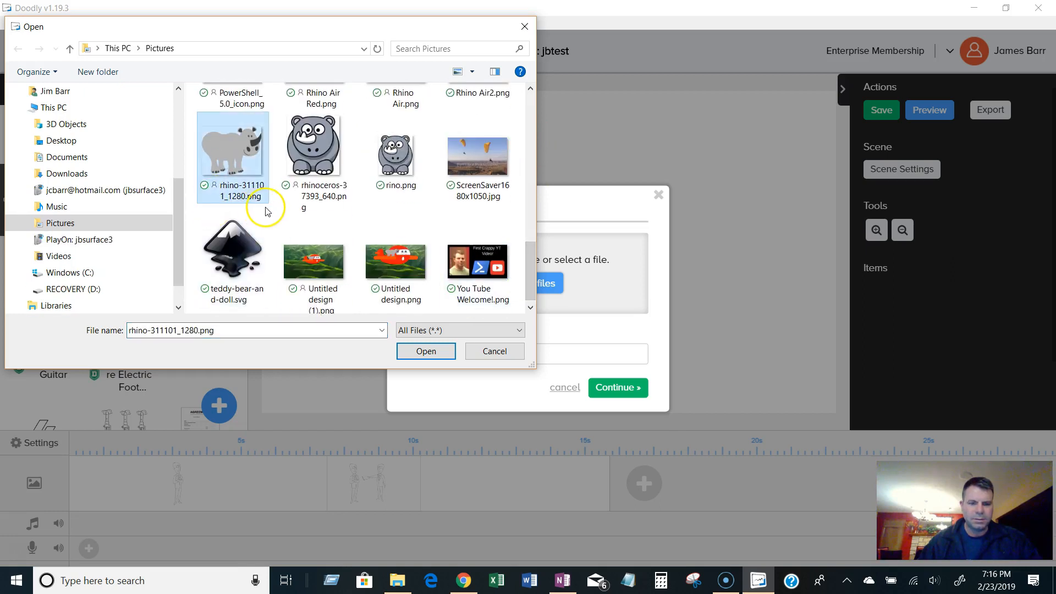
click(423, 352)
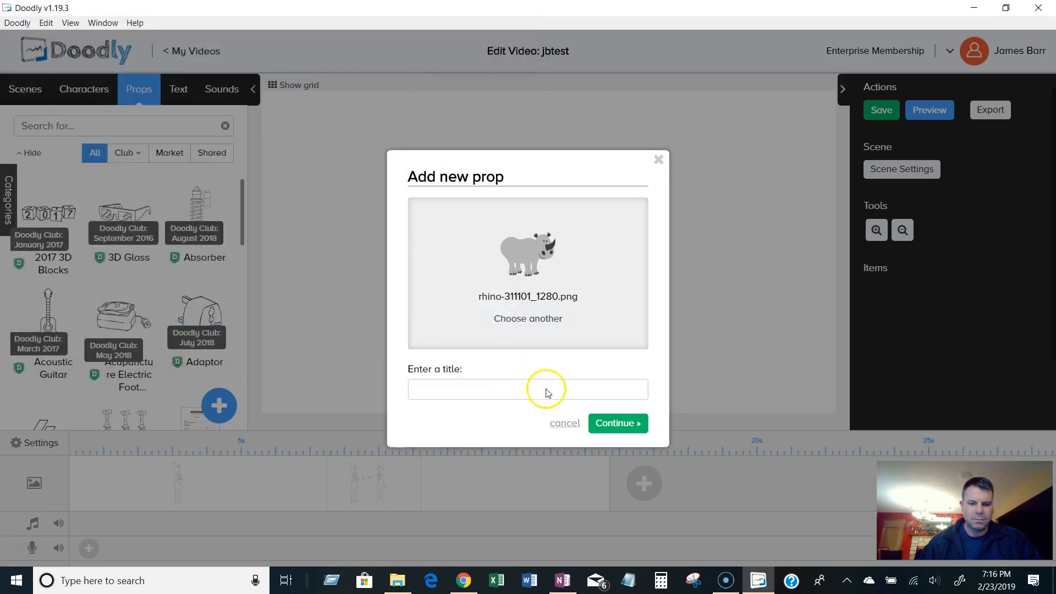
click(472, 392)
text(jbrhino)
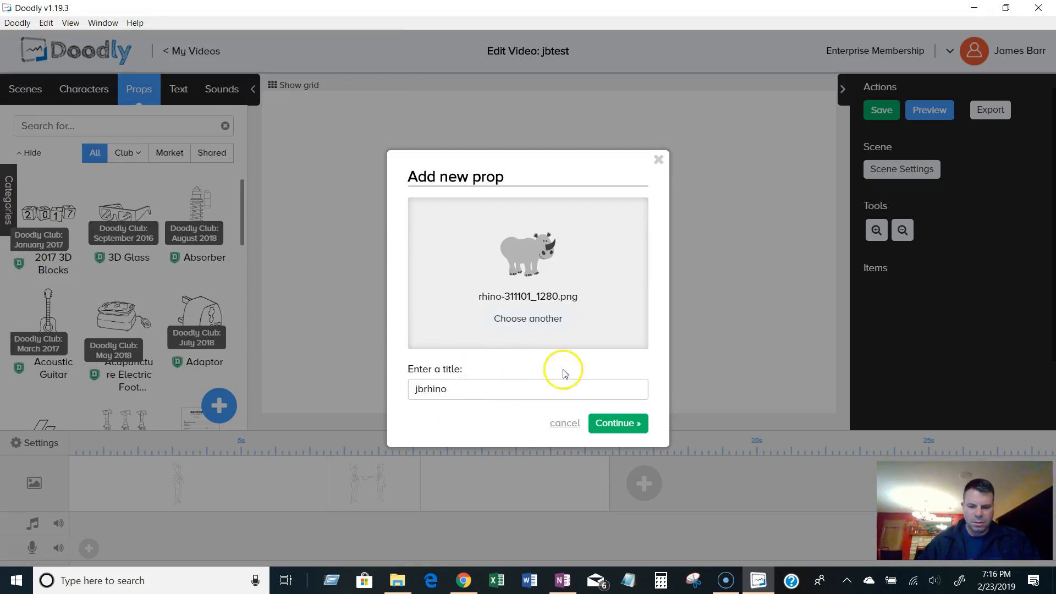
click(609, 424)
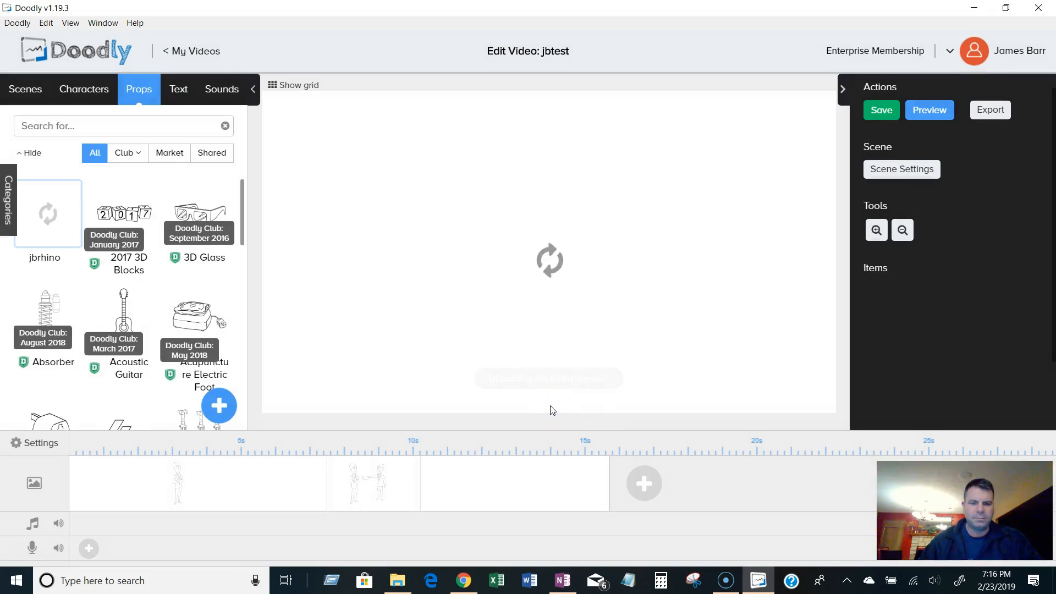
click(528, 298)
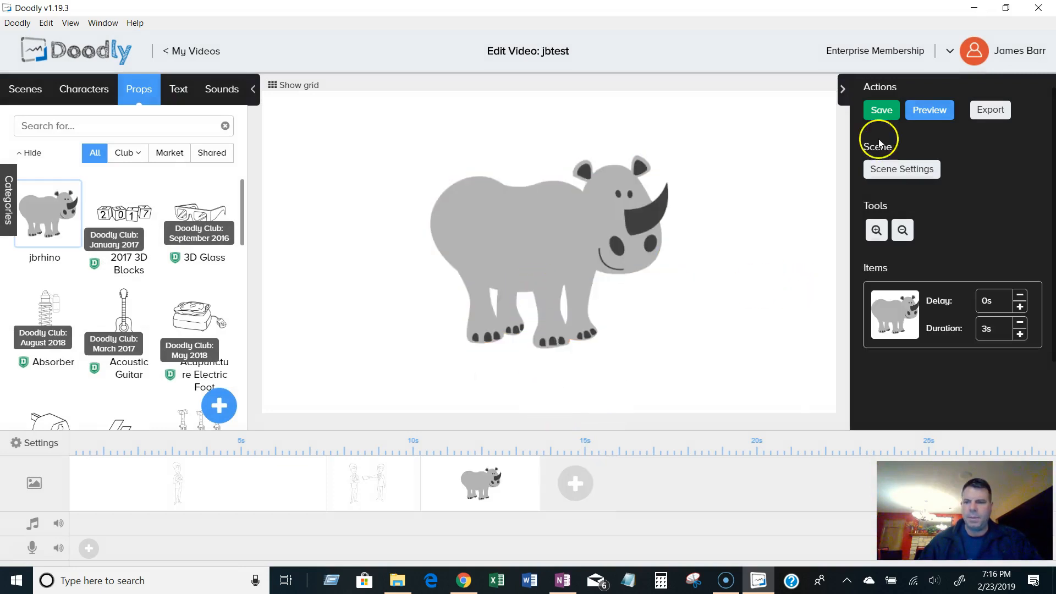
right_click(764, 146)
click(578, 420)
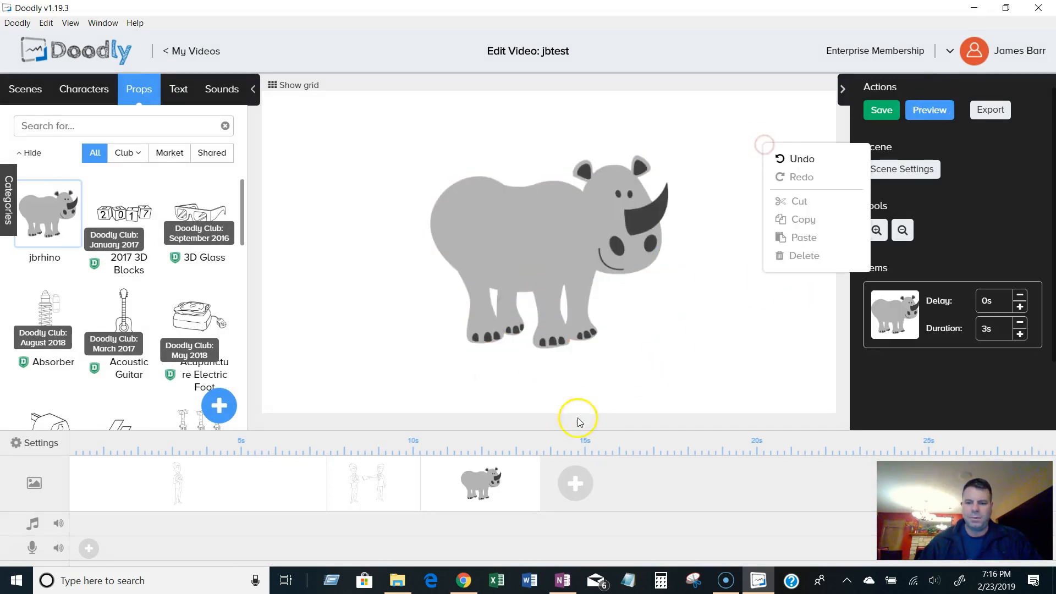
Preview the rhino scene and close the preview.
right_click(523, 484)
click(410, 527)
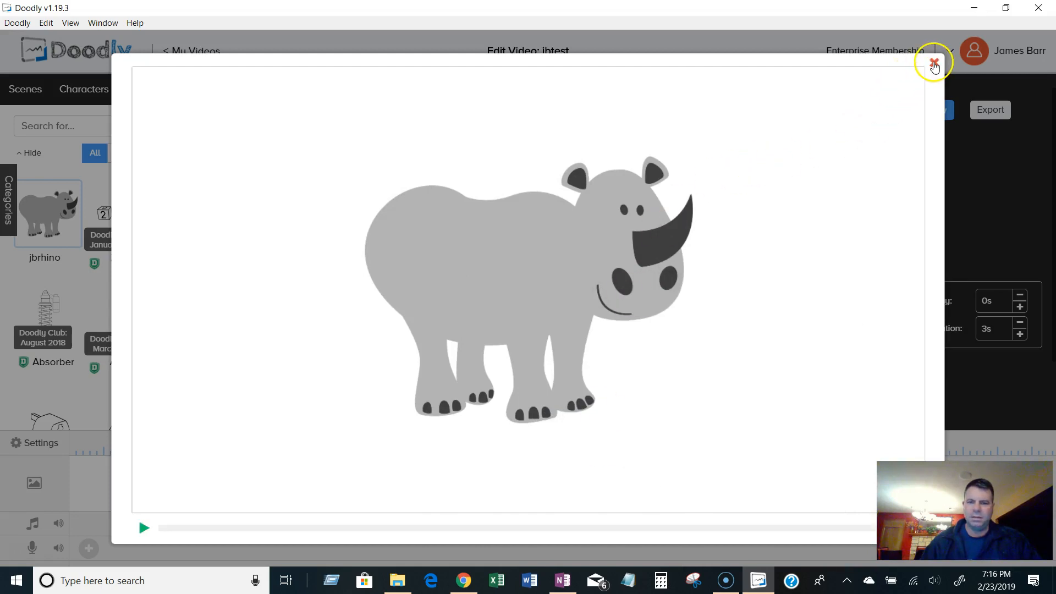
click(933, 64)
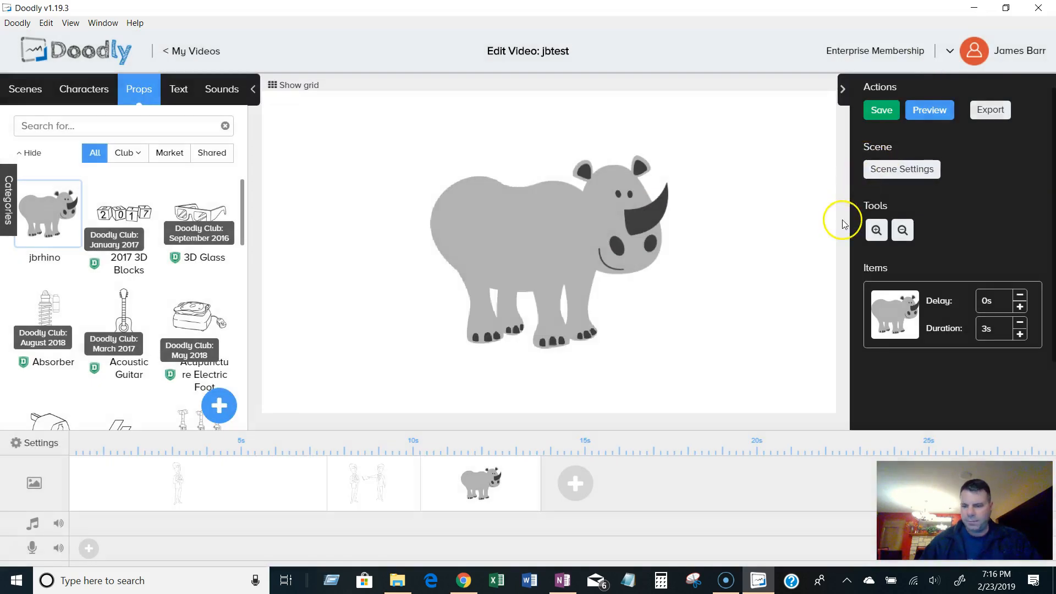
Open the rhino prop's asset settings and close them without changes.
click(521, 228)
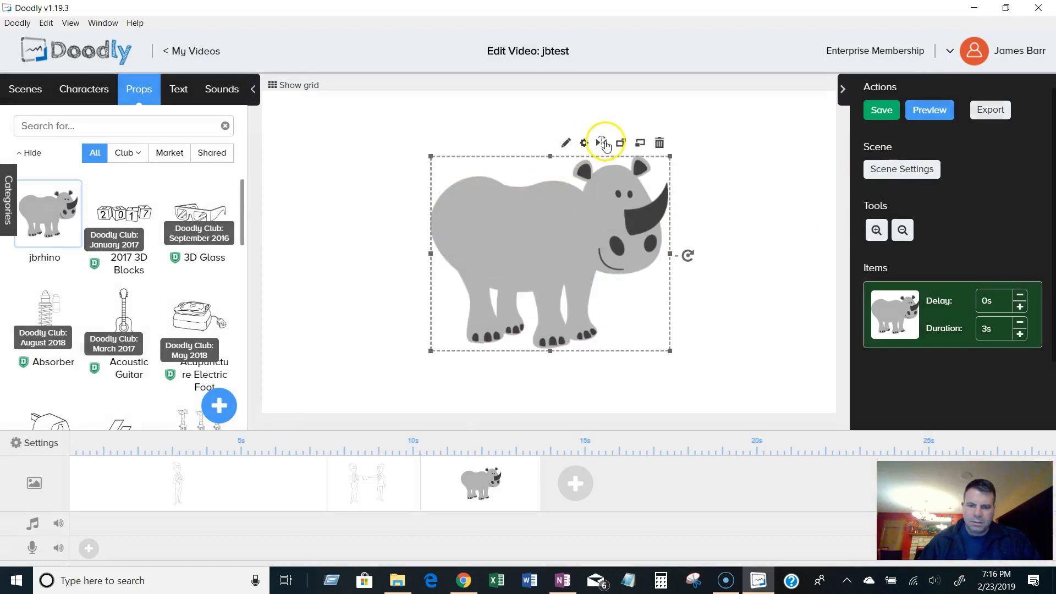
click(585, 144)
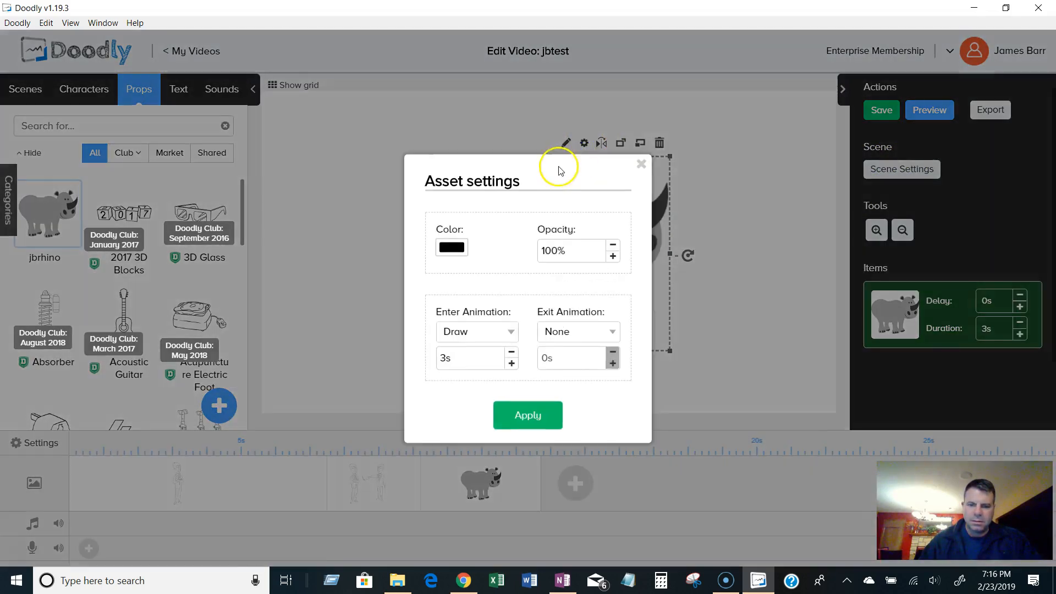
click(658, 167)
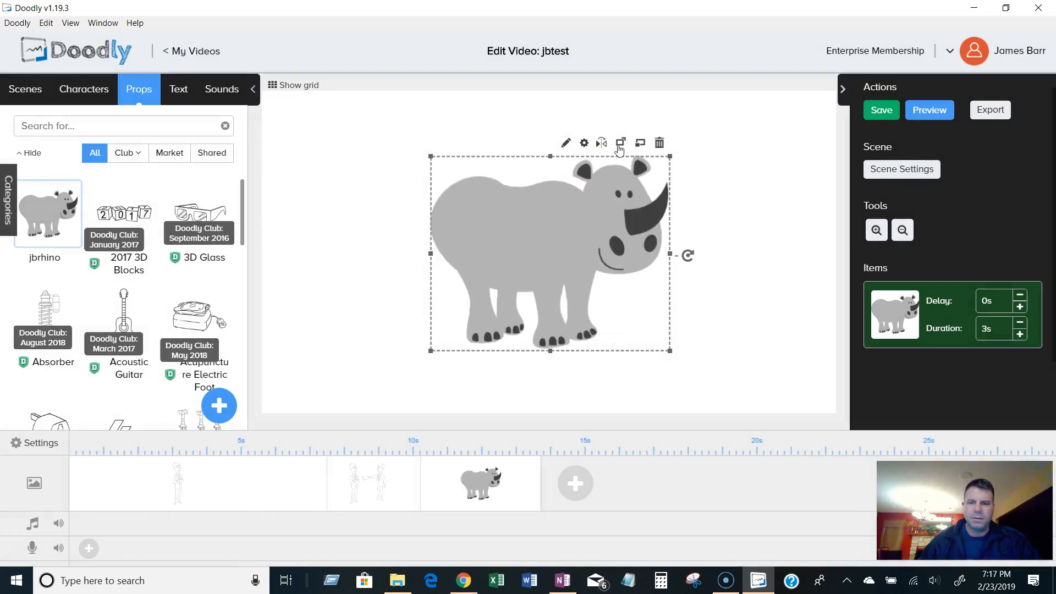
Flip and rotate the rhino back and forth, and scale it down slightly.
click(598, 145)
click(598, 144)
drag(688, 256, 647, 302)
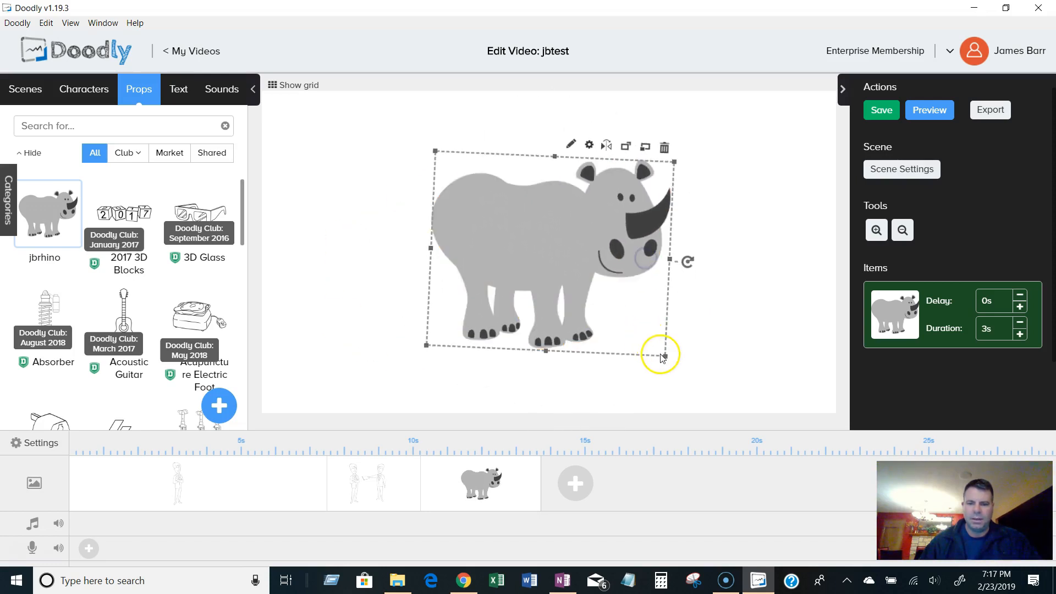
drag(665, 358, 631, 326)
drag(654, 246, 664, 246)
click(720, 228)
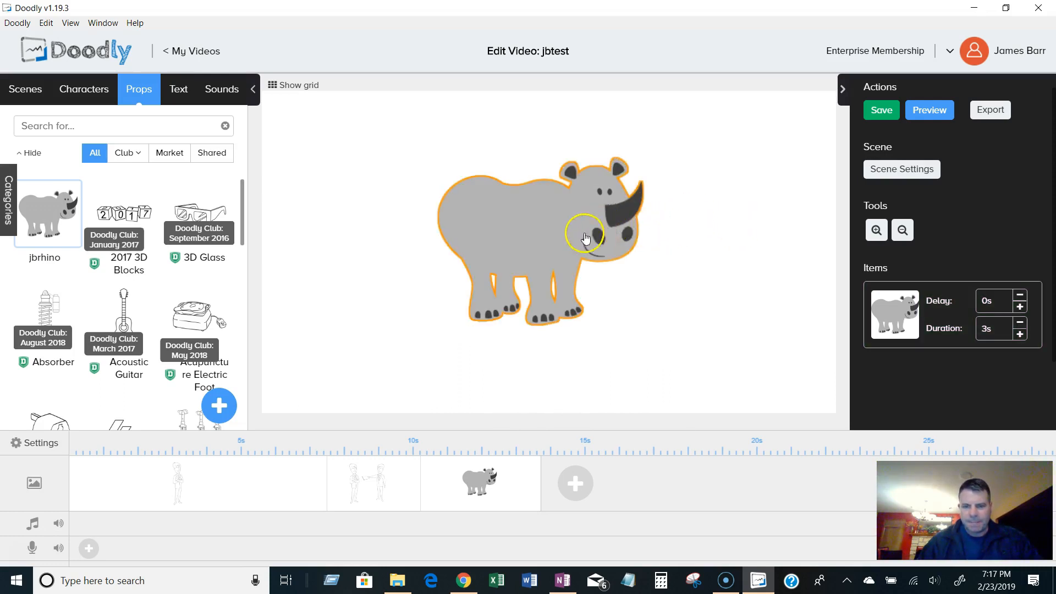
Reselect the rhino and reopen its asset settings, closing them without changes.
click(627, 238)
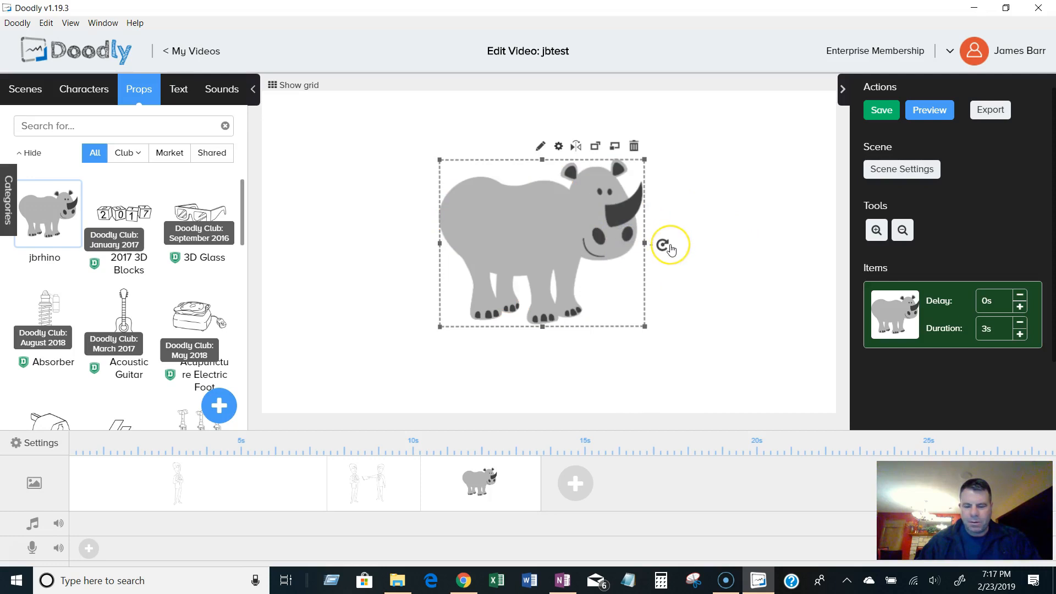
drag(670, 246, 673, 248)
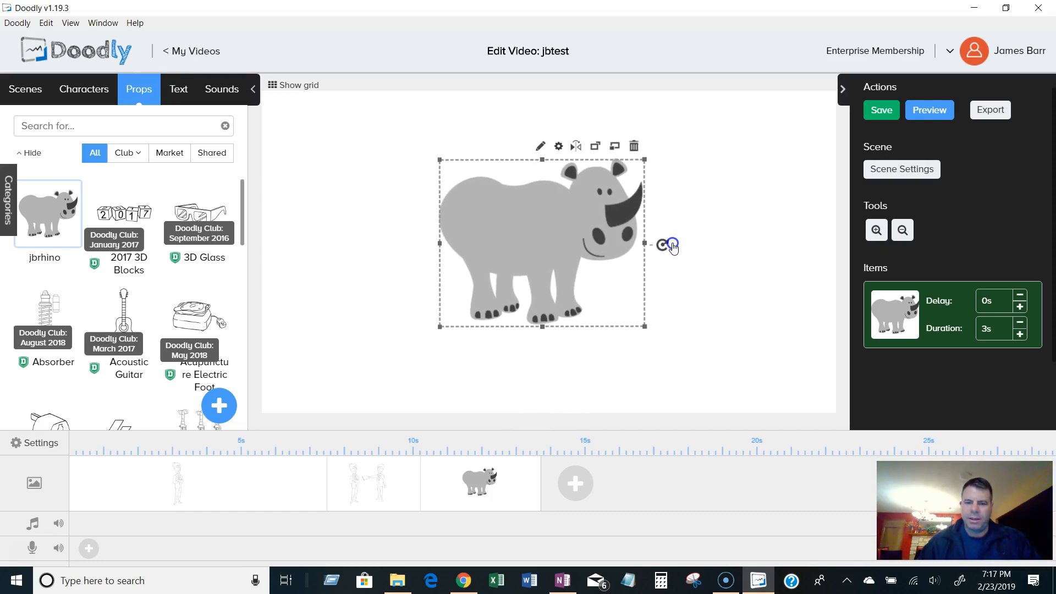
click(719, 203)
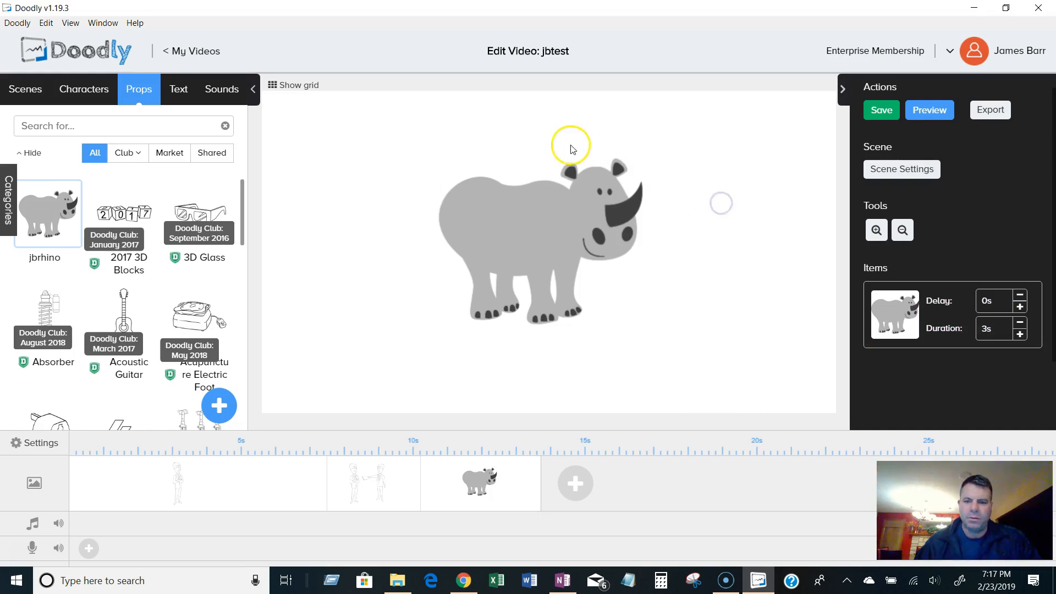
click(562, 189)
click(558, 146)
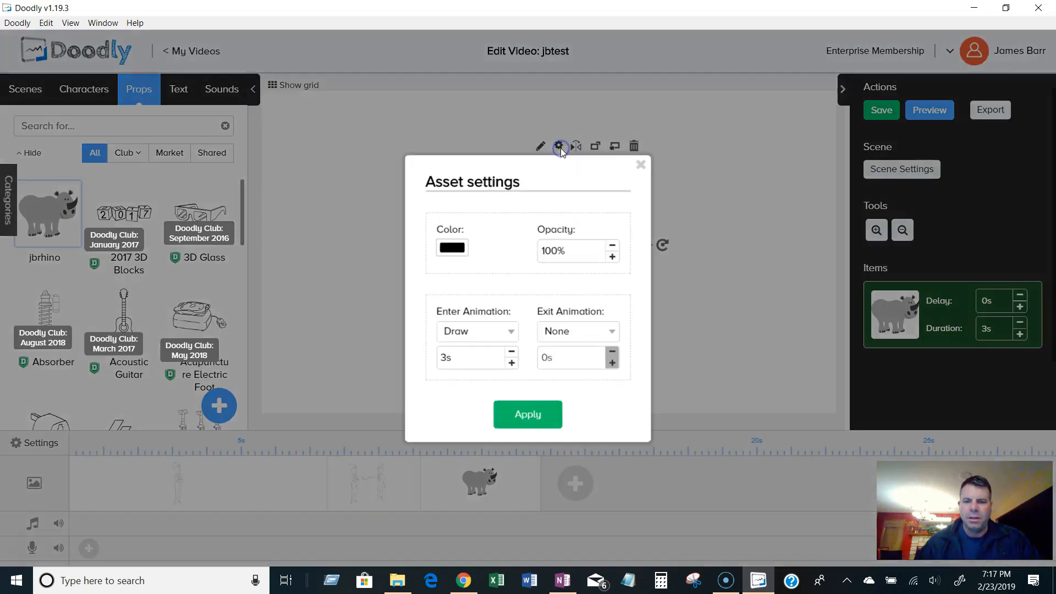
click(641, 165)
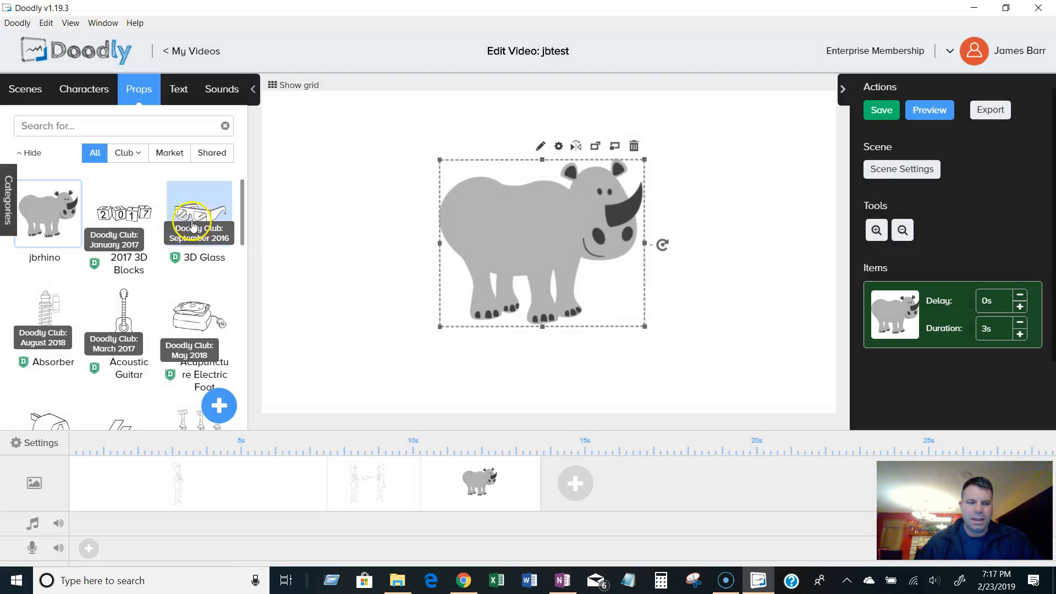
Add the 2017 3D Blocks prop along the lower part of the scene and move the rhino to the upper right.
click(124, 213)
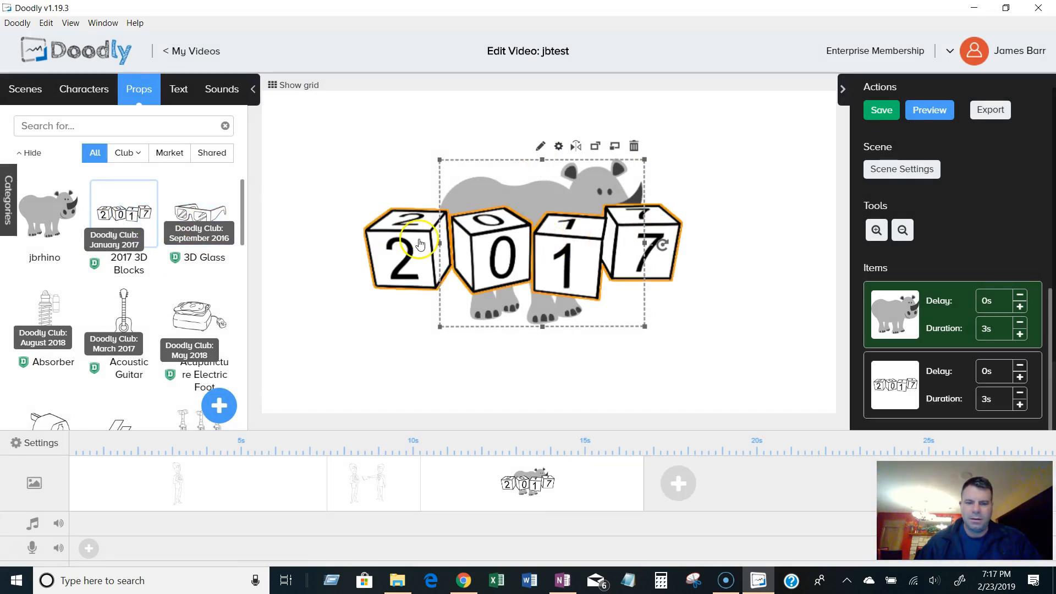
drag(454, 236, 378, 356)
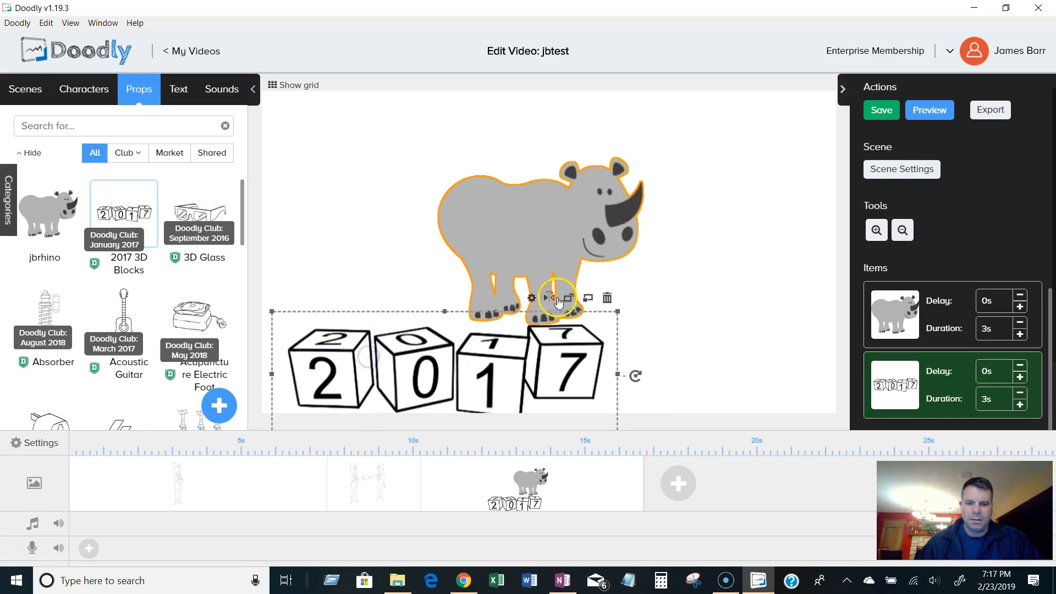
drag(539, 210, 676, 176)
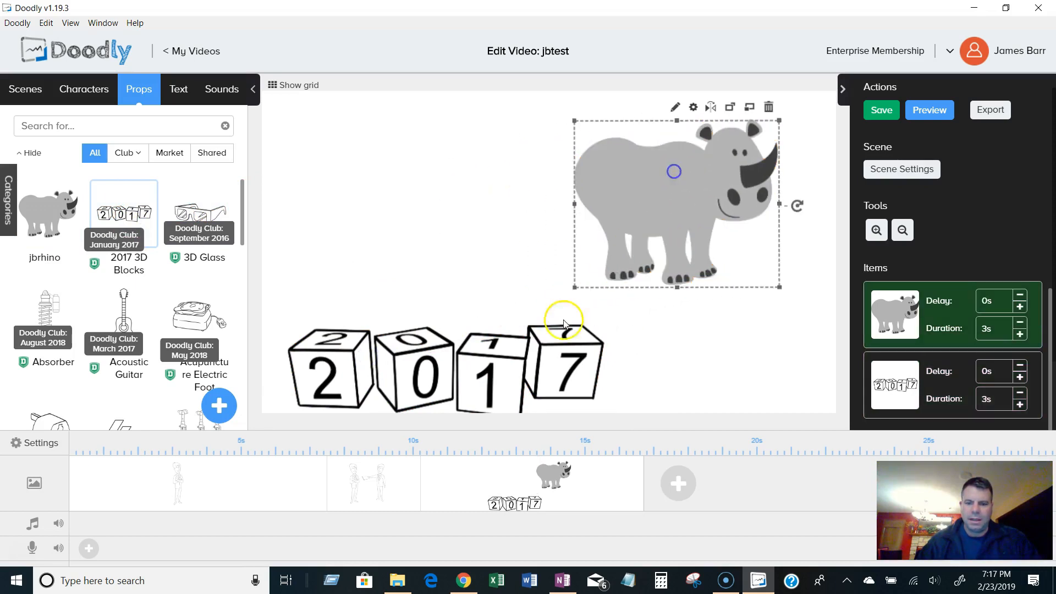
Open the rhino prop in the asset editor and delete its Path 1 reveal path.
click(538, 340)
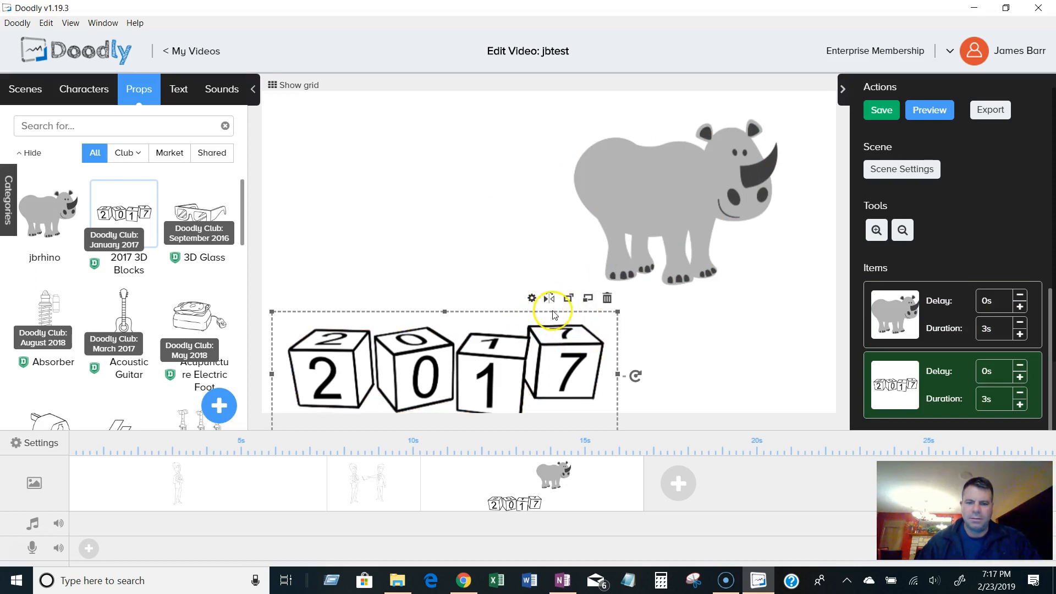
click(710, 312)
click(691, 198)
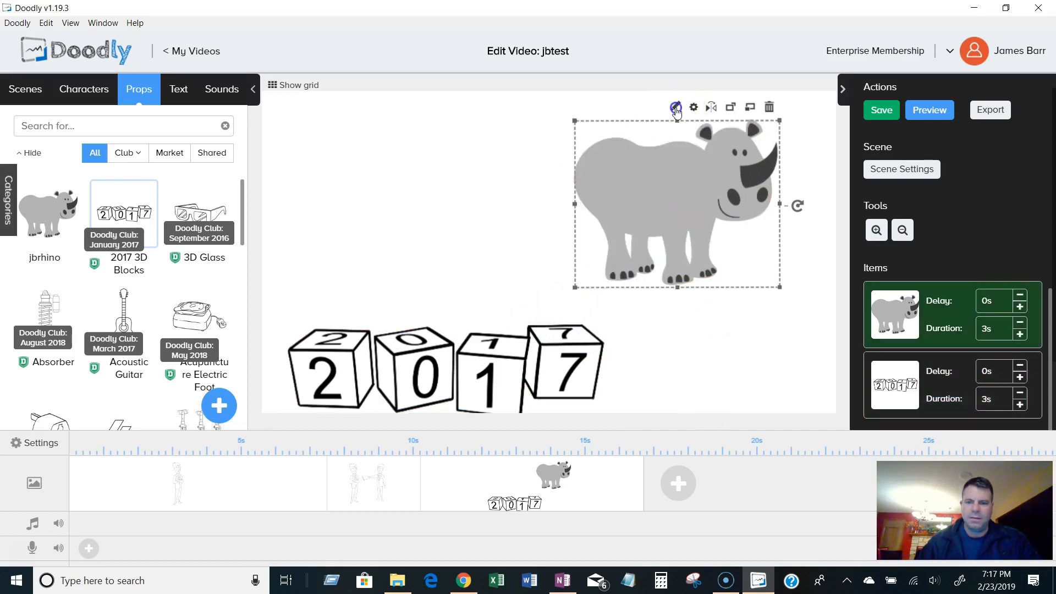
click(675, 107)
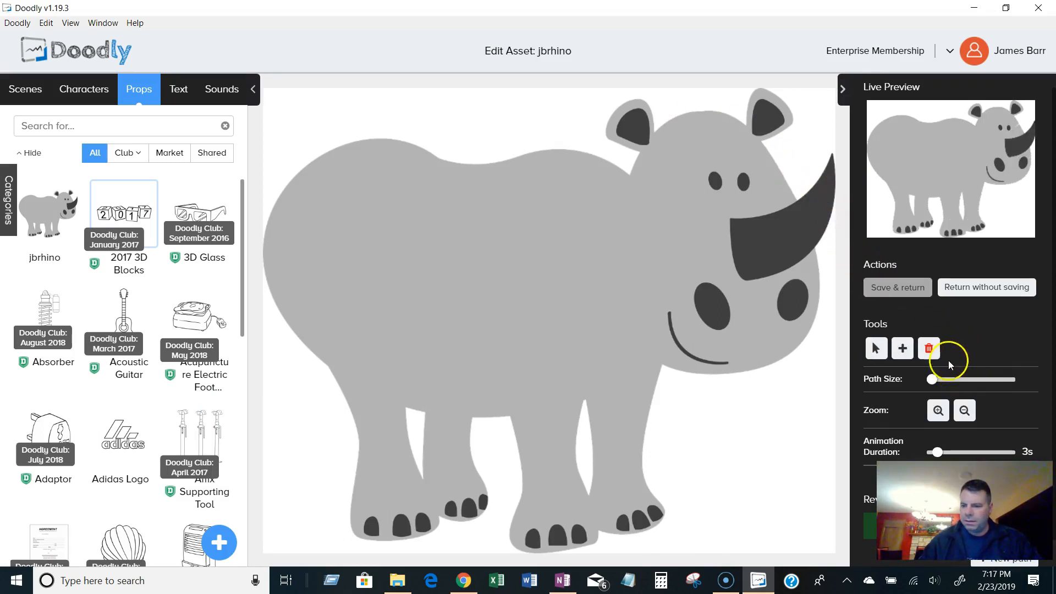
click(934, 350)
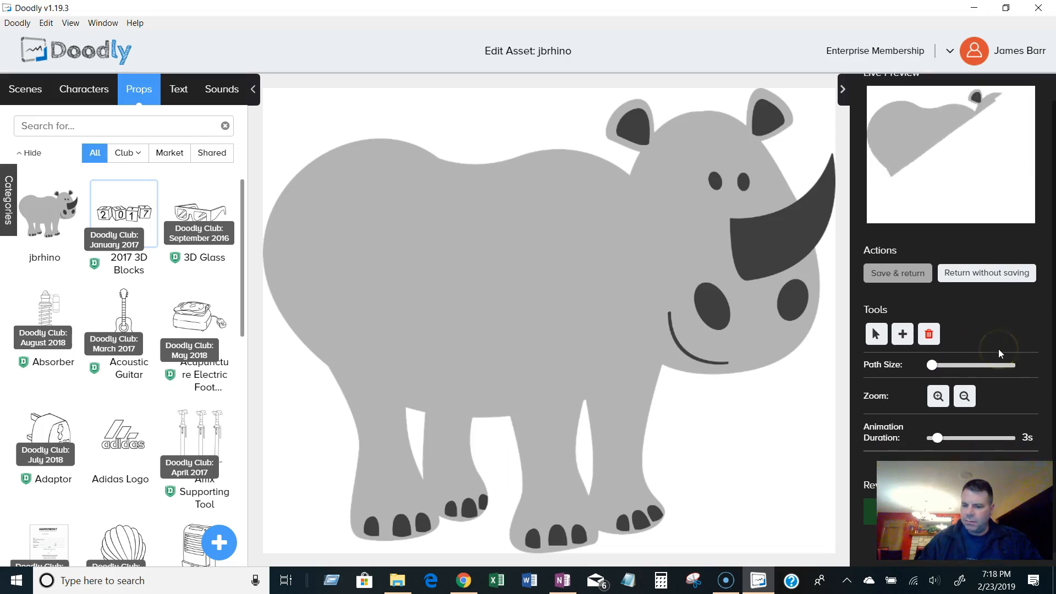
scroll(999, 424, down, 1)
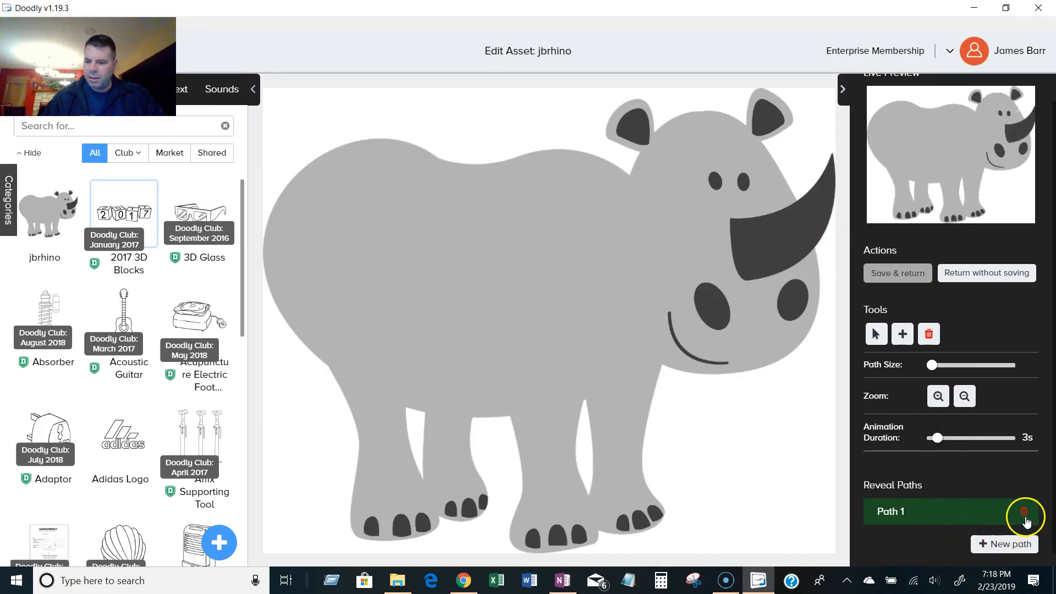
click(1026, 519)
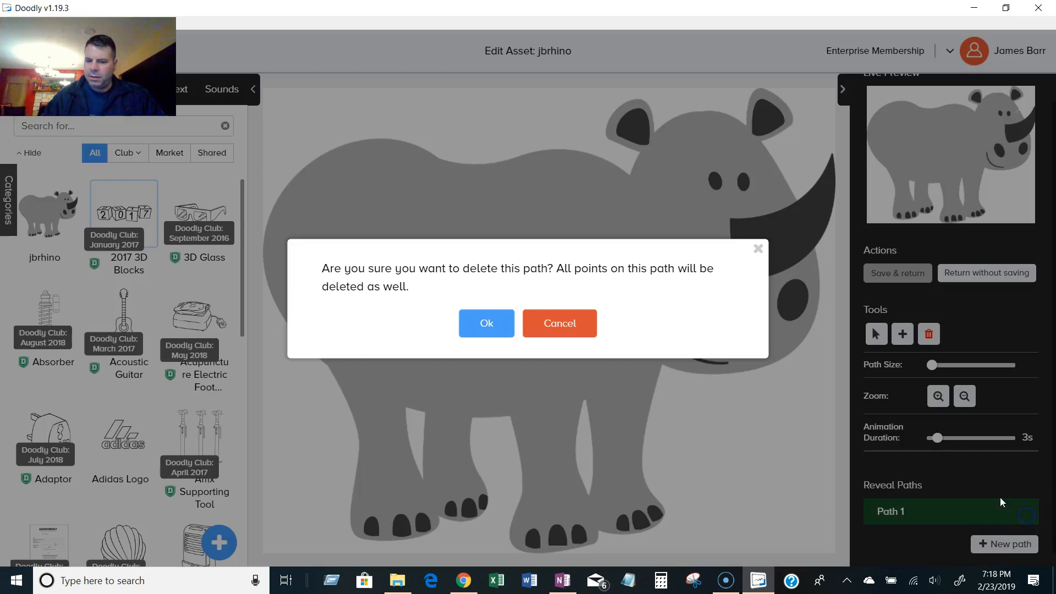
click(487, 323)
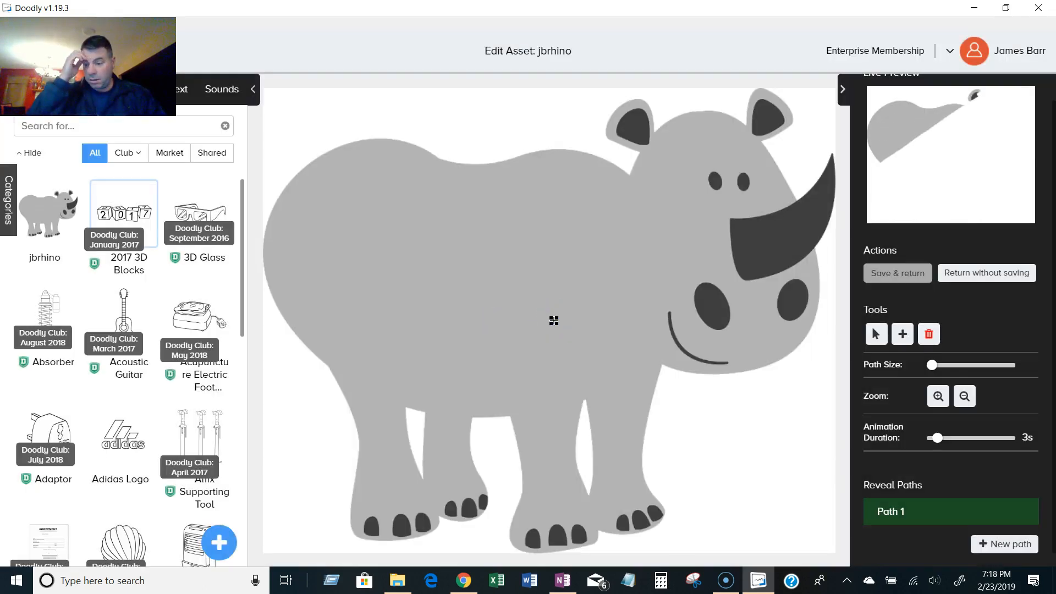
Select Path 1 and try the path size and zoom controls of the asset editor.
click(879, 511)
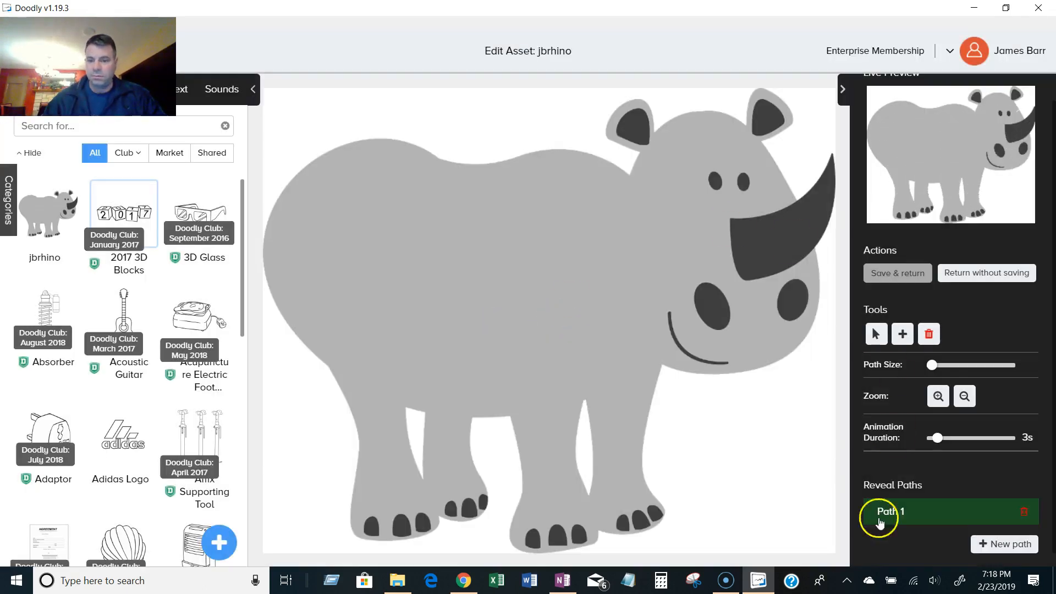
click(792, 211)
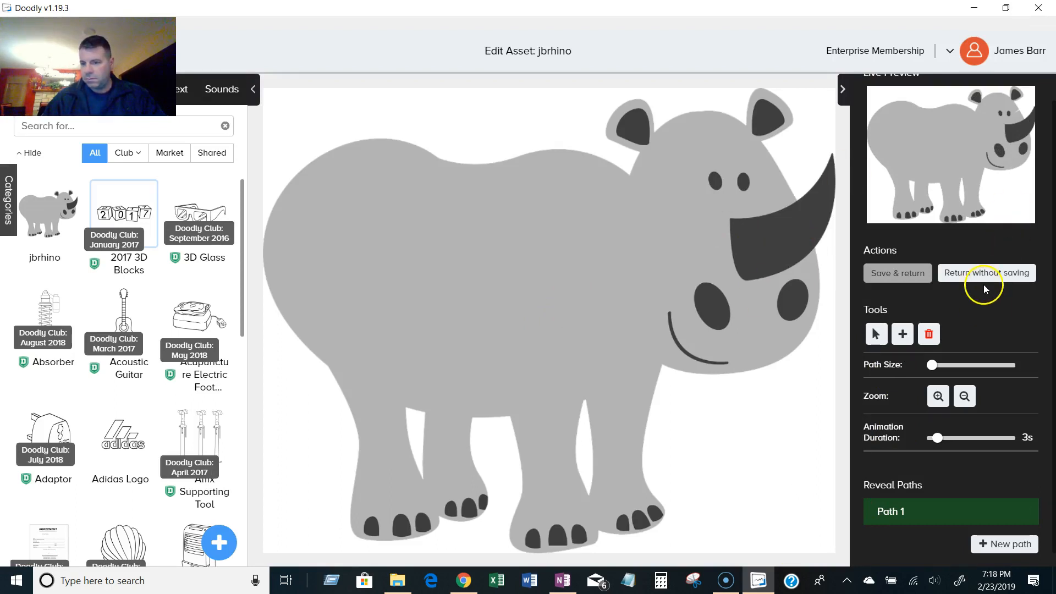
click(932, 366)
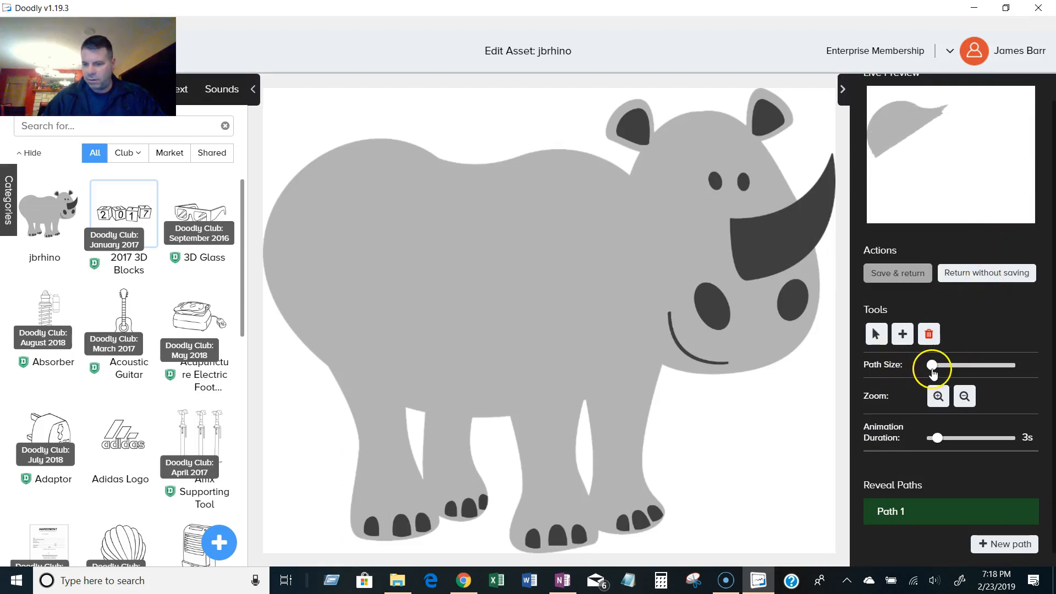
click(937, 396)
click(970, 401)
click(938, 396)
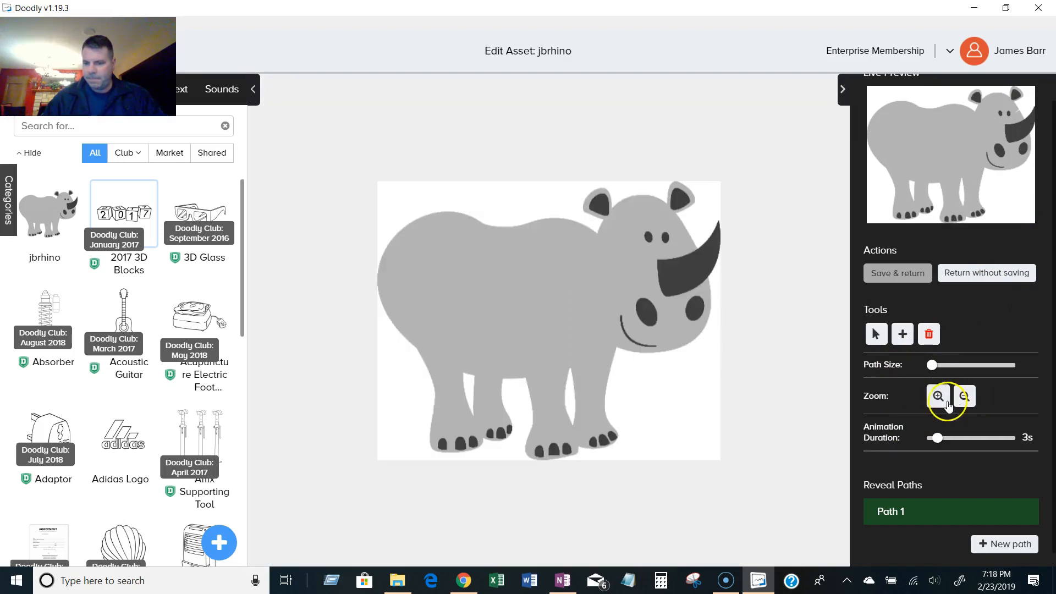
click(964, 396)
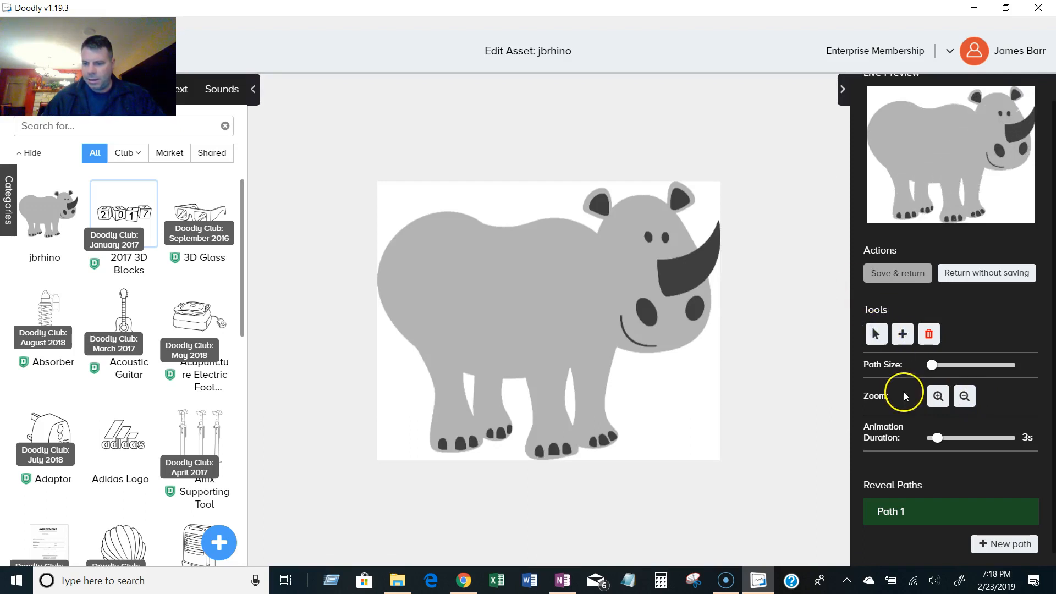
click(927, 338)
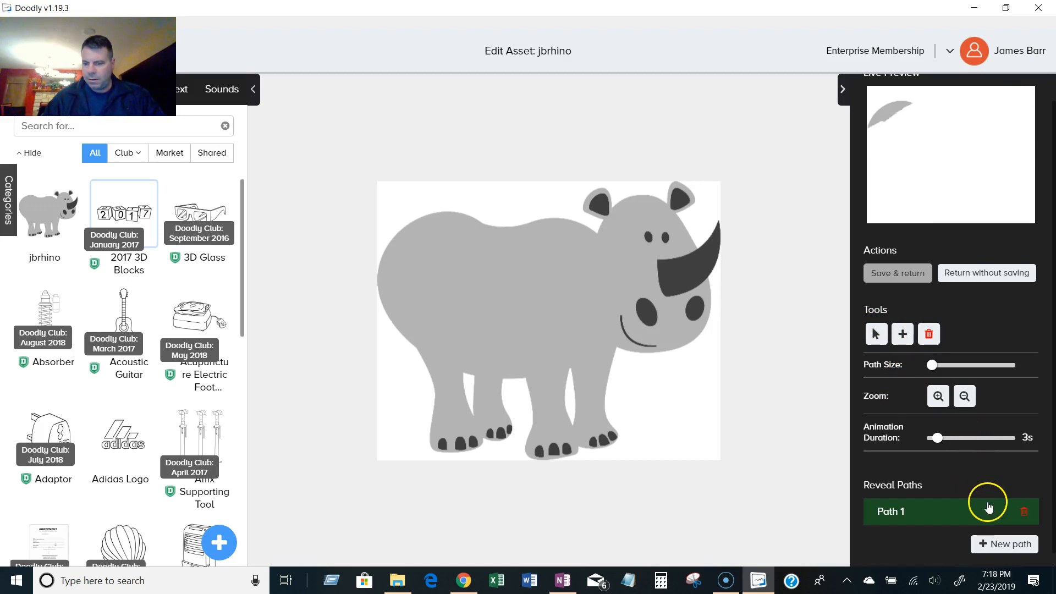
click(1021, 512)
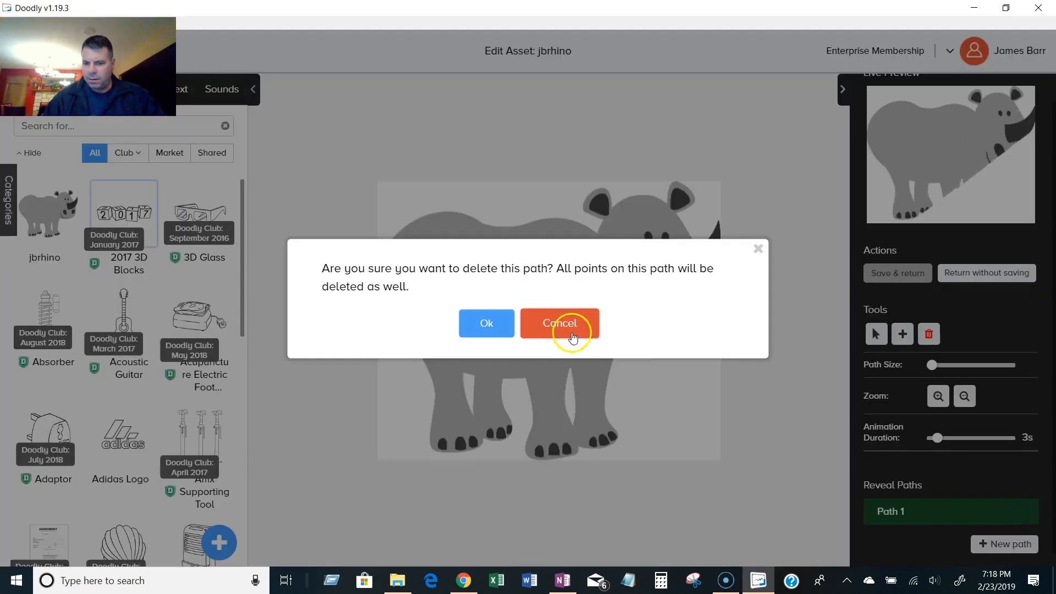
click(506, 329)
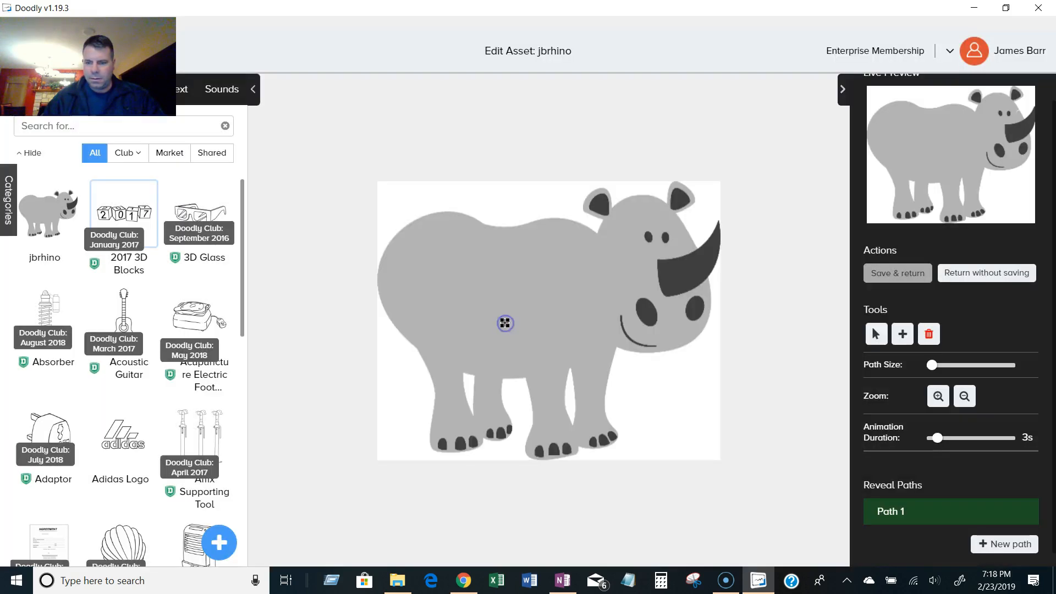
Add a new reveal path and delete Path 1.
click(1006, 543)
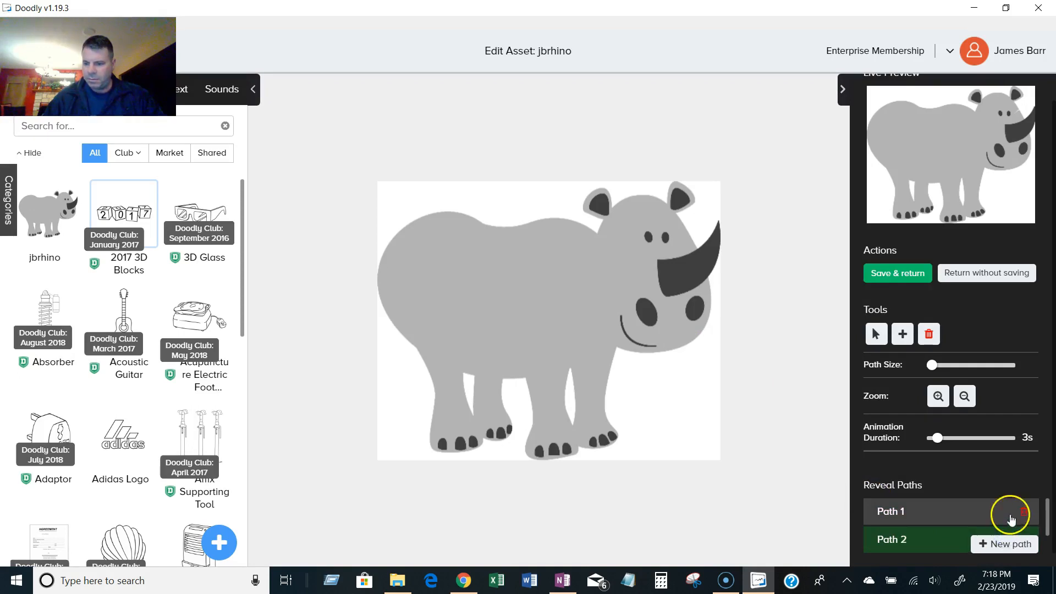
click(947, 517)
click(904, 541)
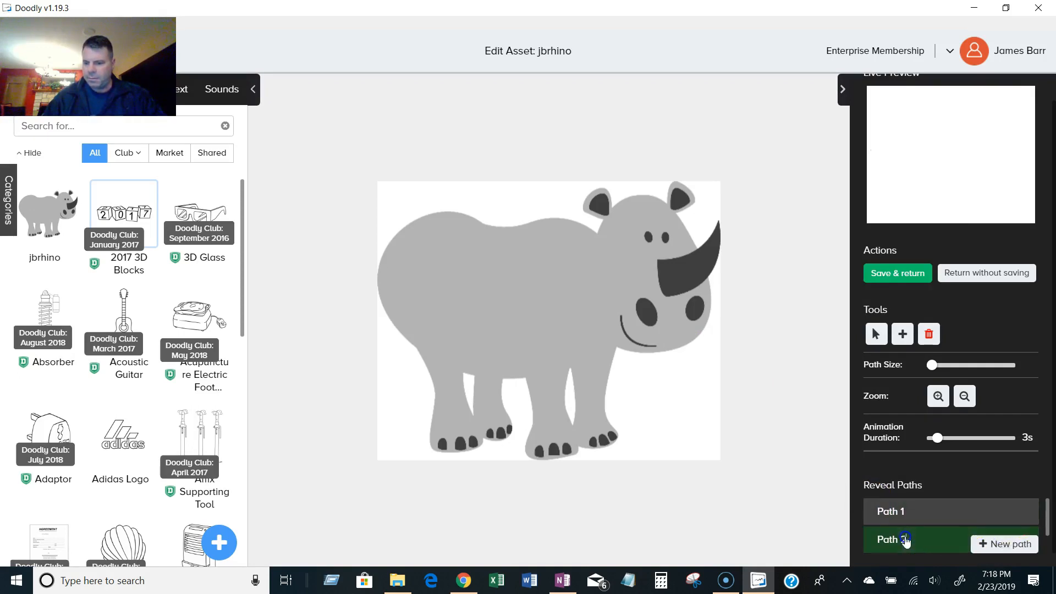
click(1023, 512)
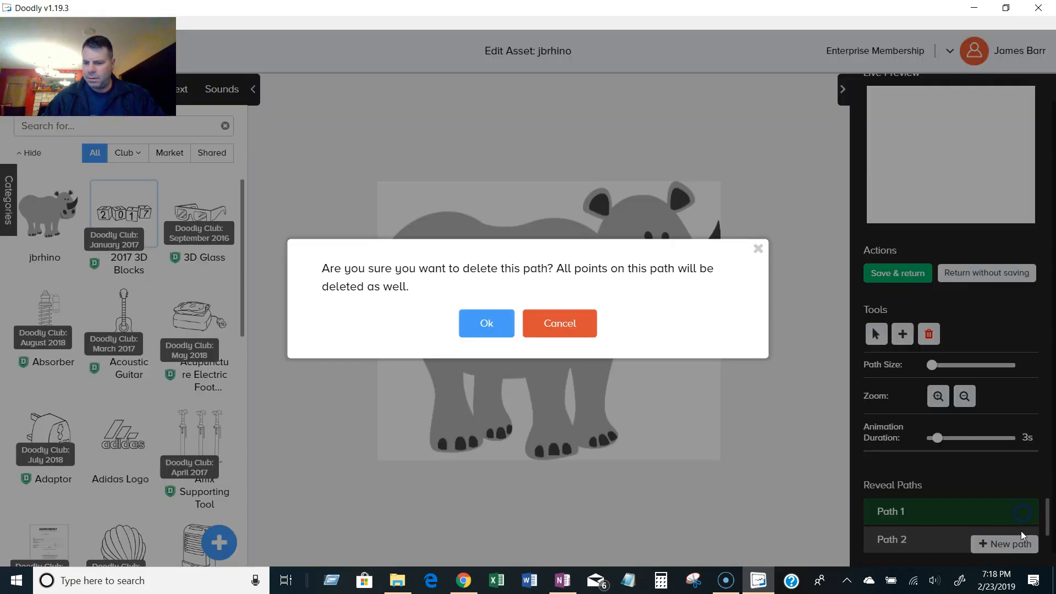
click(502, 325)
Rename the remaining Path 2 reveal path as Path 1.
click(903, 512)
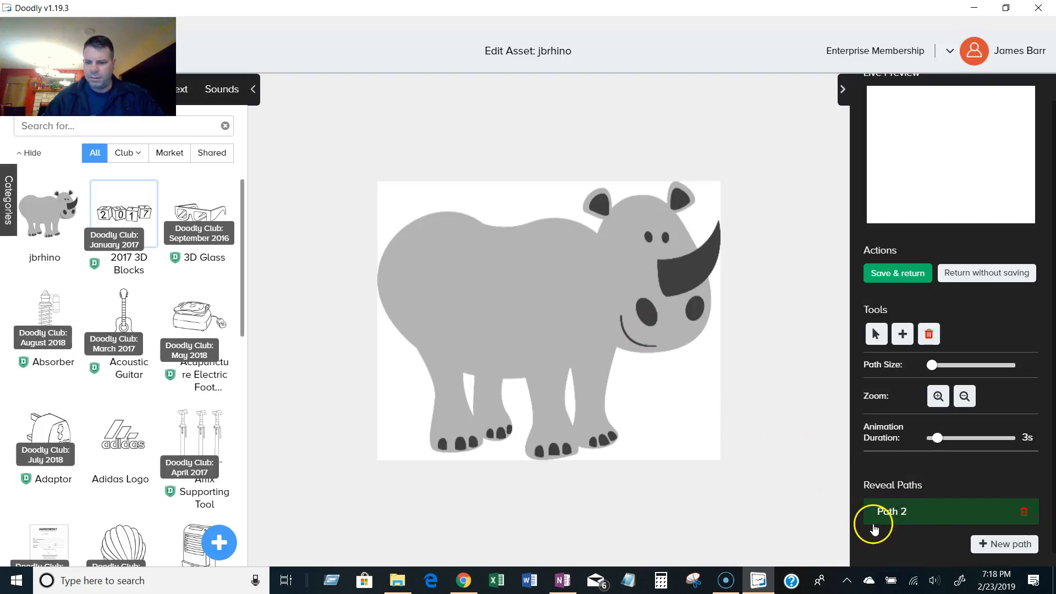
key(BackSpace)
text(1)
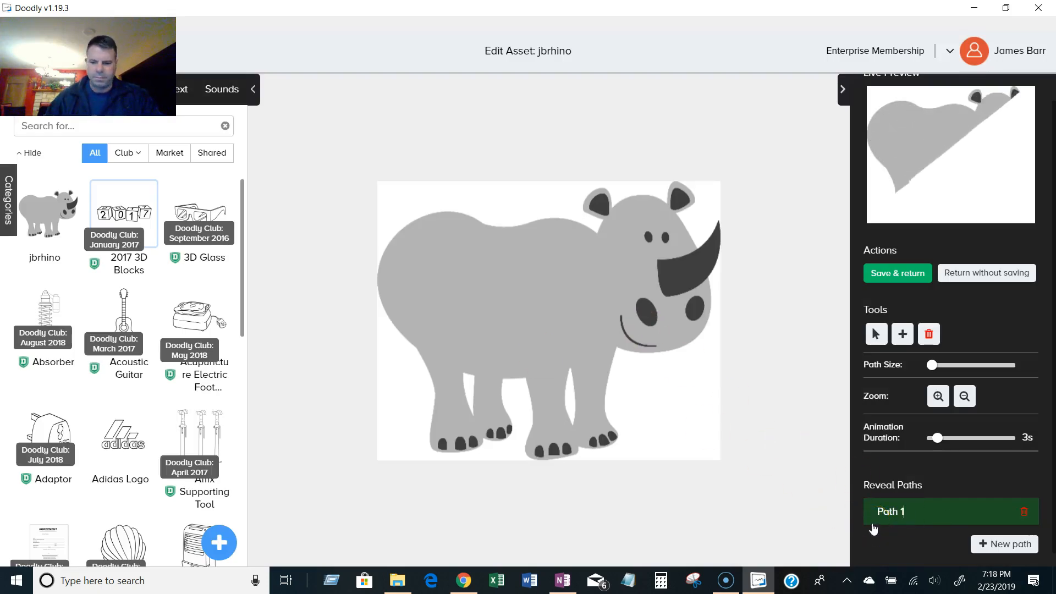
Trace a reveal path in Path 1 around the rhino's horn, starting from the horn tip.
key(Return)
click(873, 332)
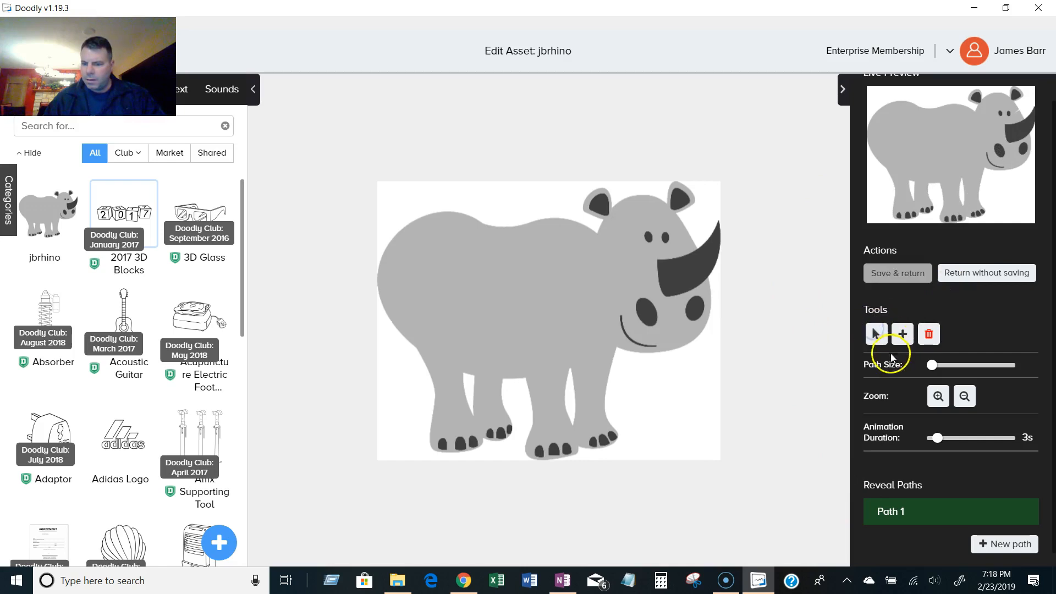
click(933, 367)
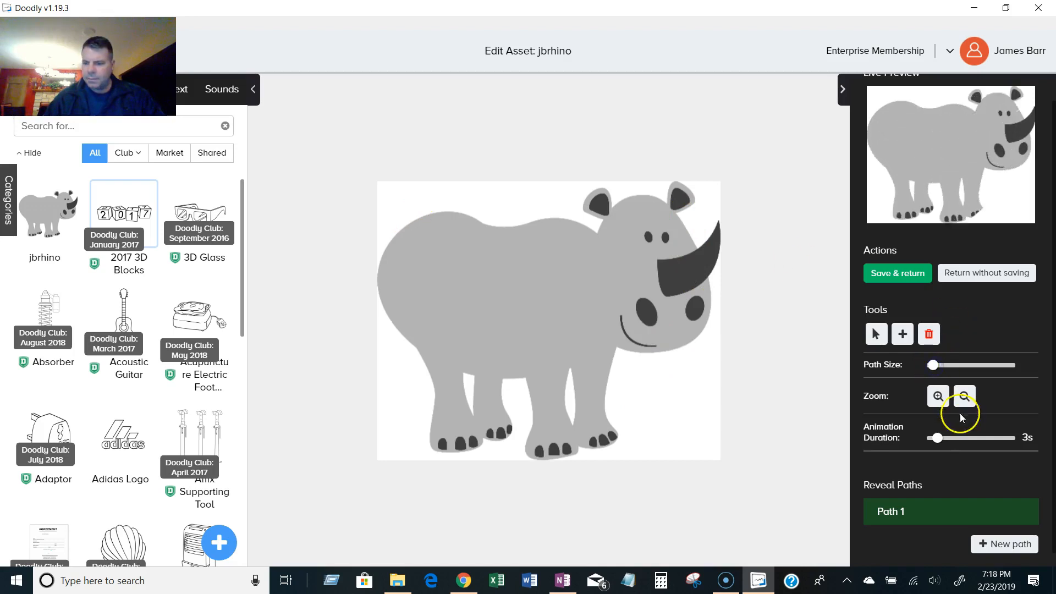
click(719, 224)
click(719, 224)
click(715, 234)
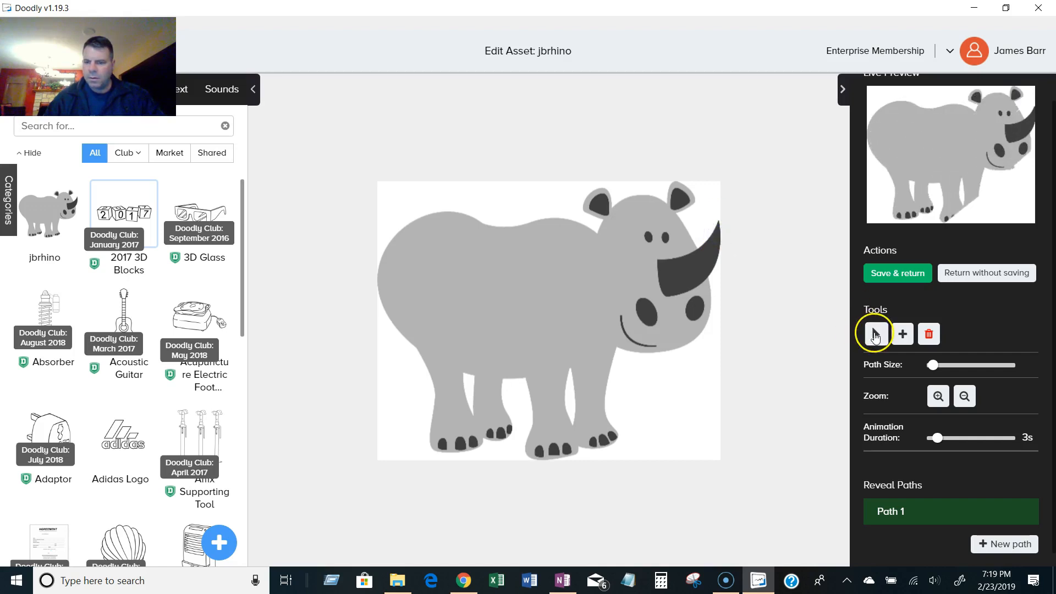
click(903, 336)
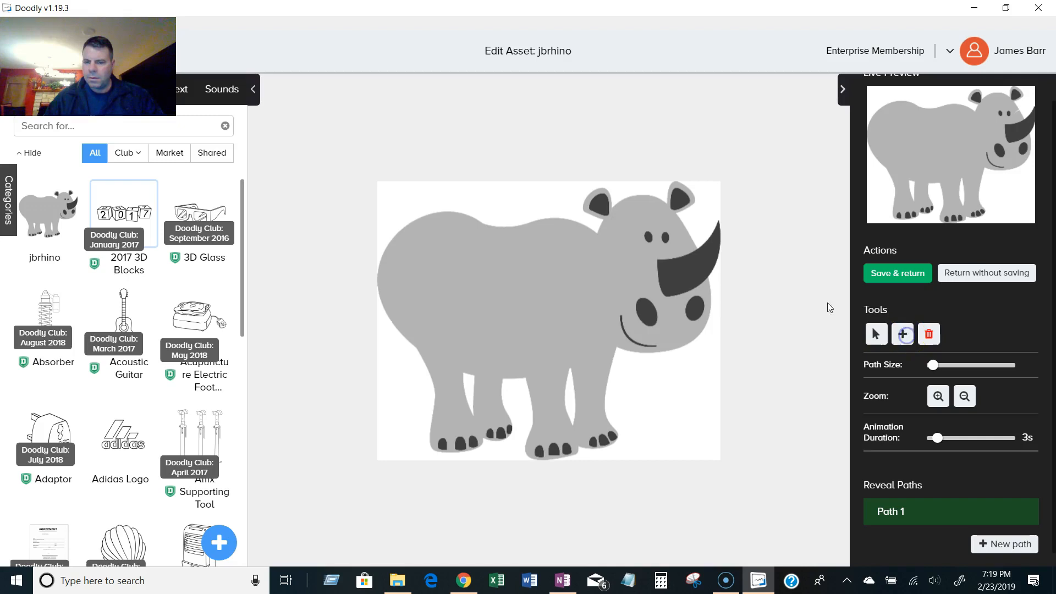
click(718, 224)
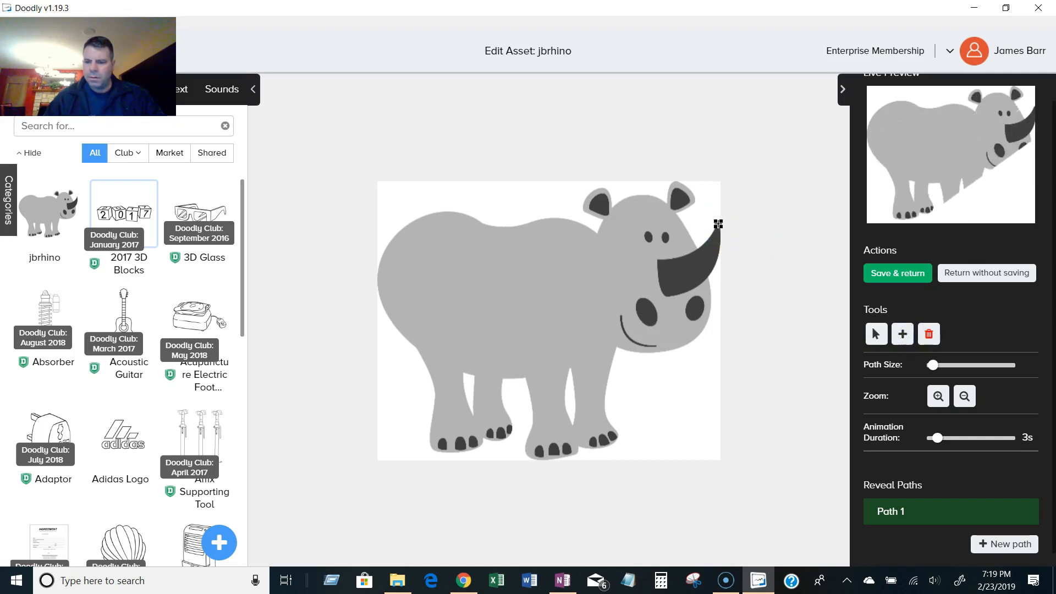
click(718, 225)
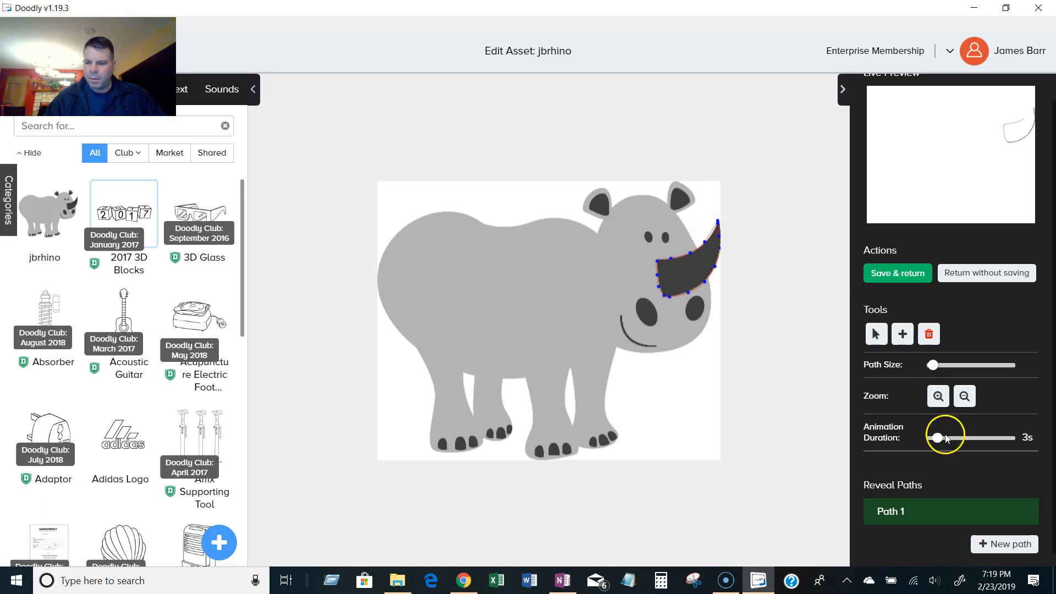
Add a new reveal path connecting the rhino's eye and both nostrils.
click(1008, 545)
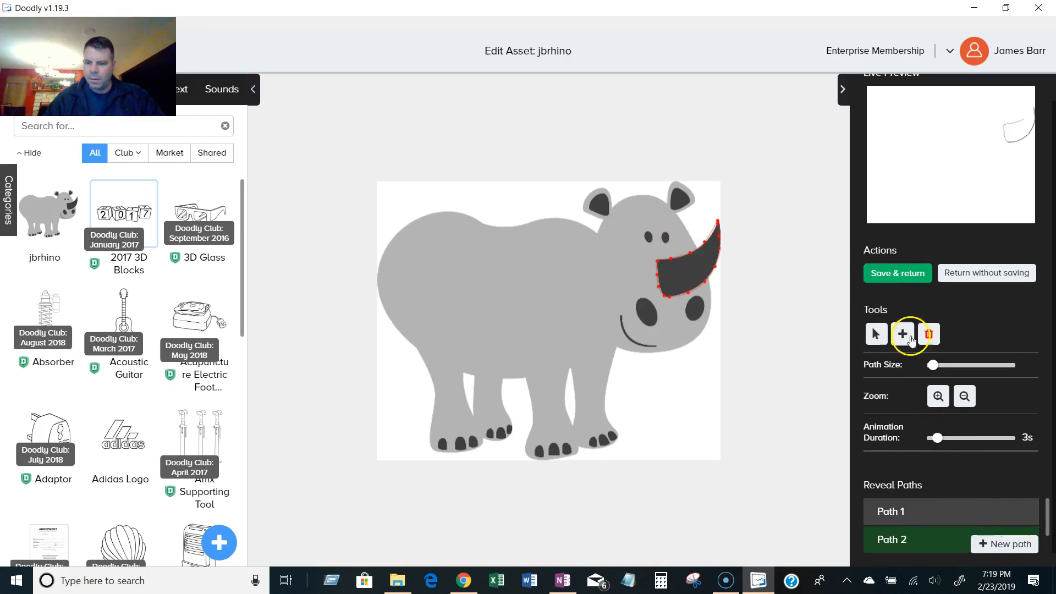
drag(932, 365, 936, 365)
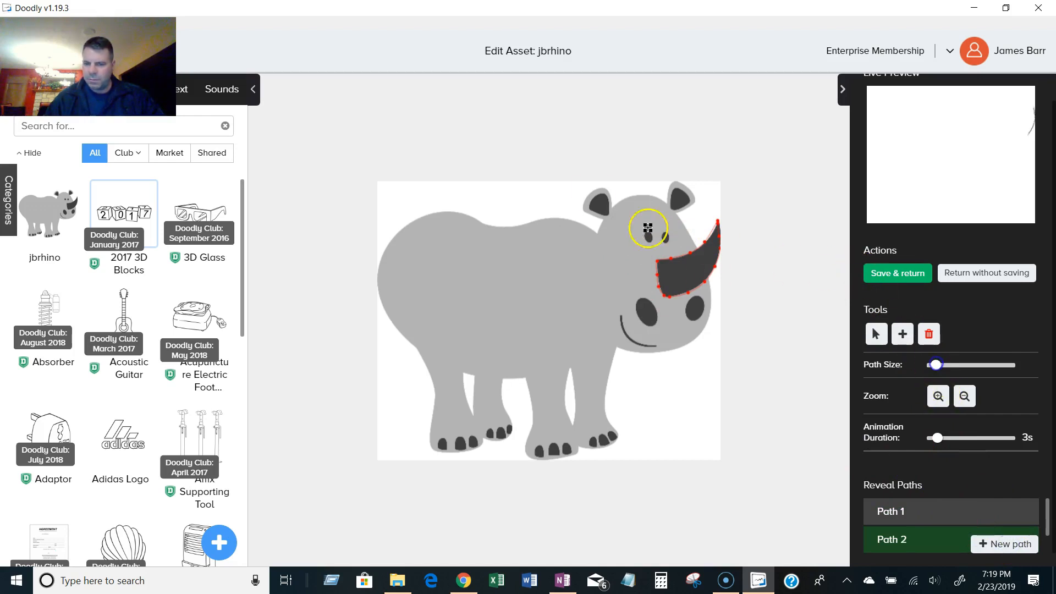
click(646, 232)
click(649, 242)
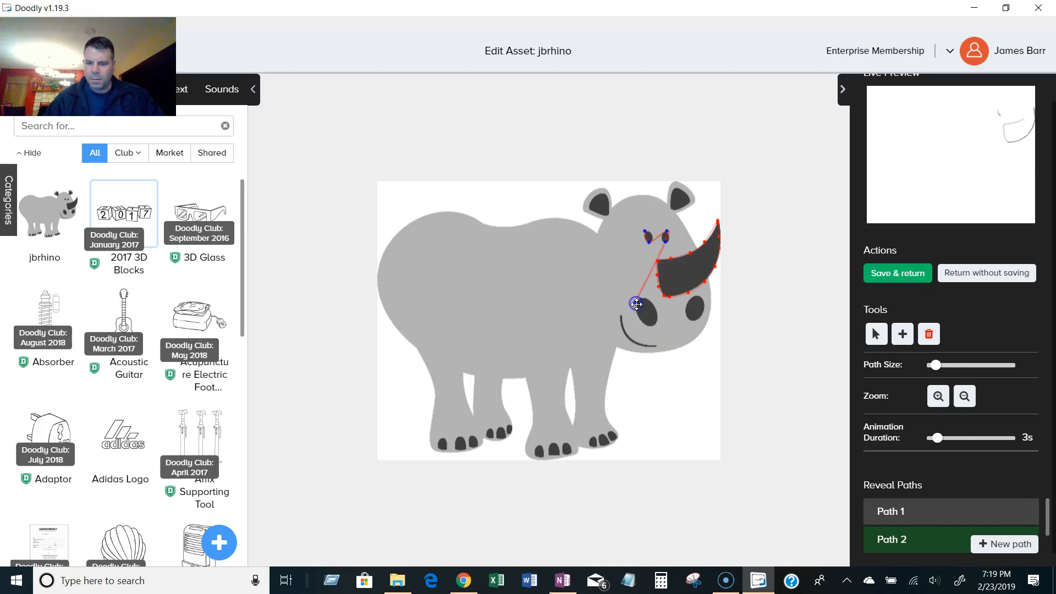
click(642, 318)
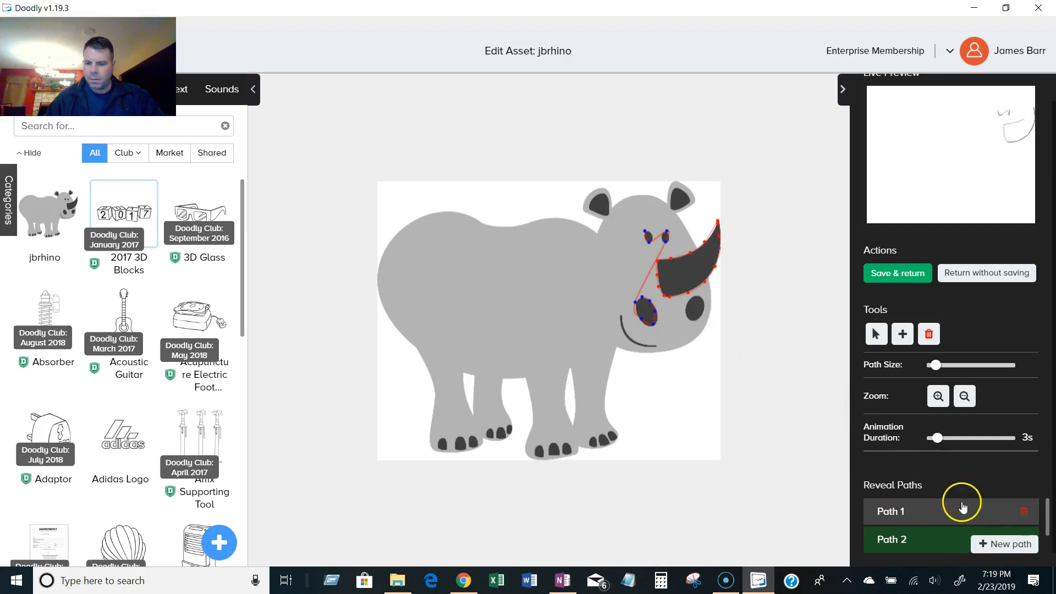
click(933, 506)
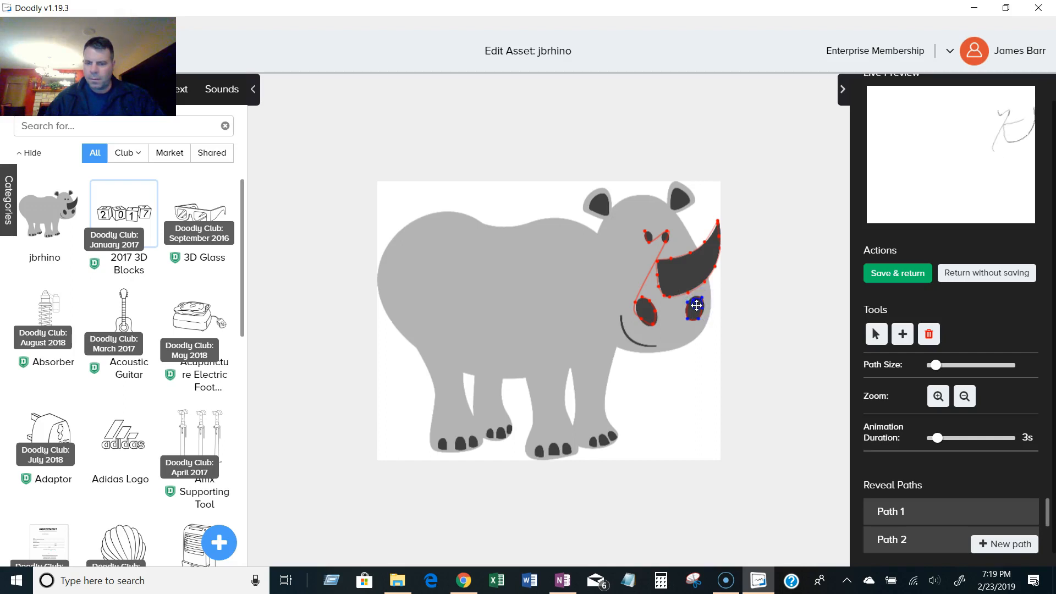
click(649, 309)
Add a new reveal path tracing the rhino's mouth.
click(1001, 542)
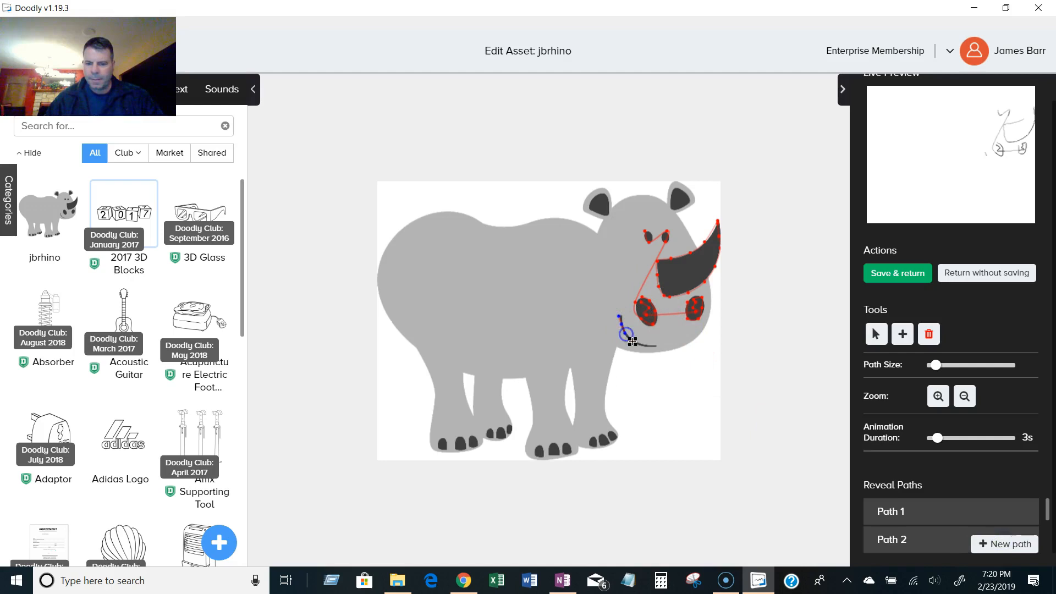
drag(649, 348, 660, 349)
Set the animation duration to 1s and increase the path size slightly.
click(996, 542)
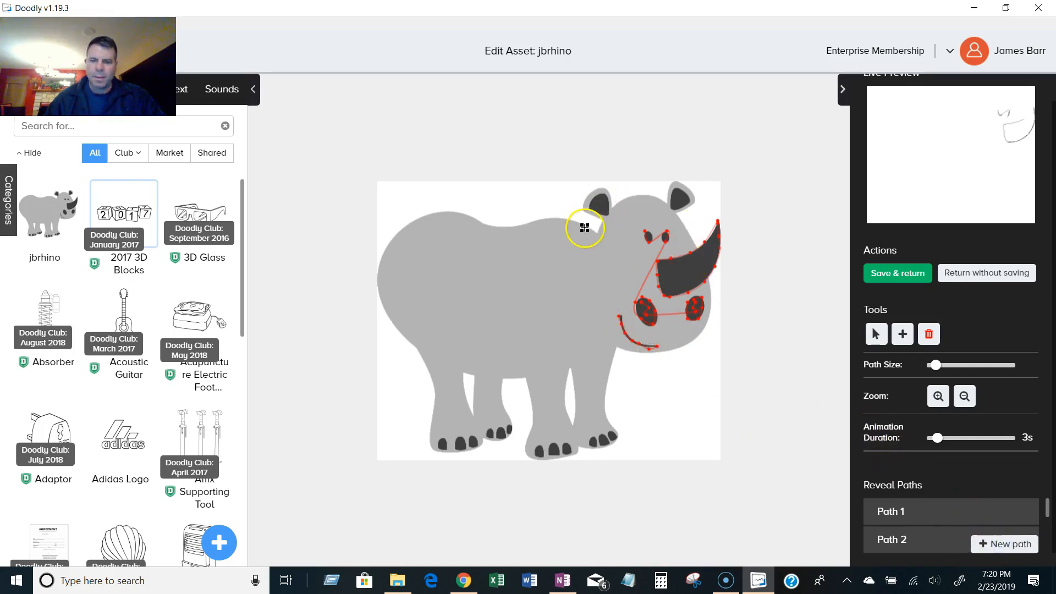
drag(948, 440, 929, 442)
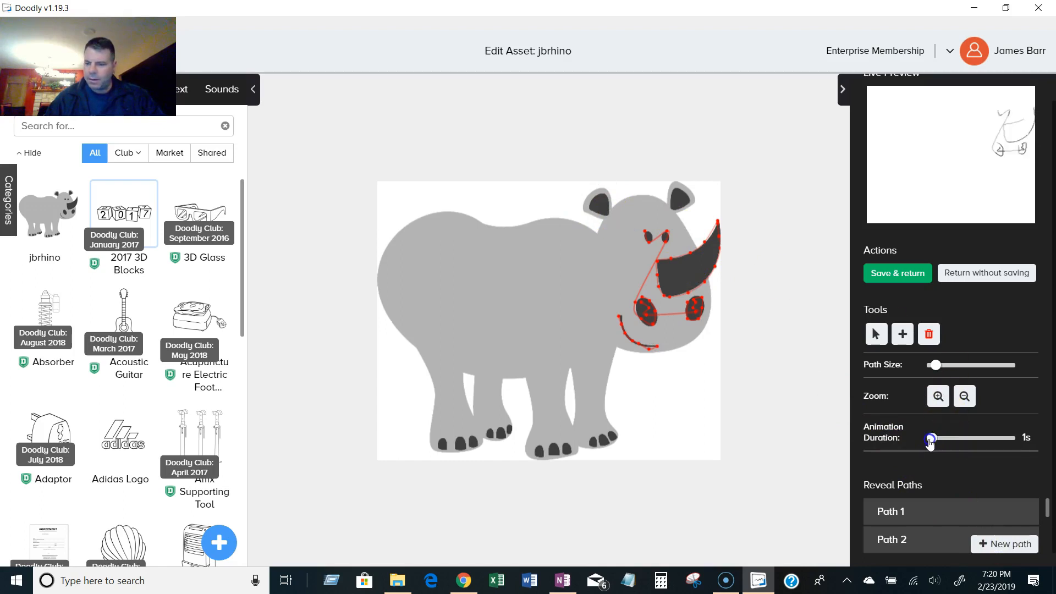
drag(939, 367, 941, 367)
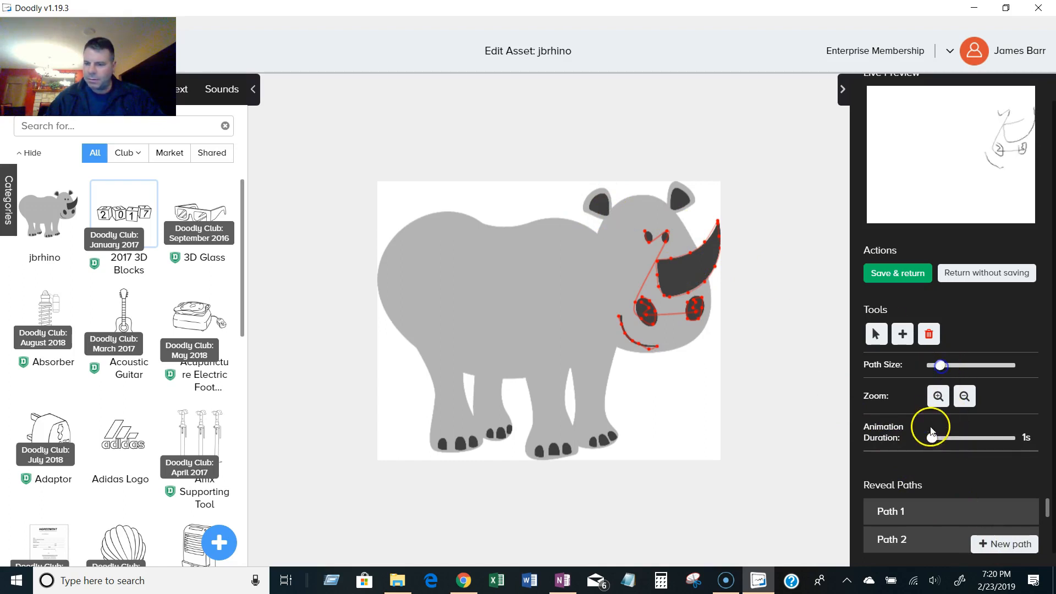
Add separate reveal paths over each of the rhino's two ears.
click(610, 212)
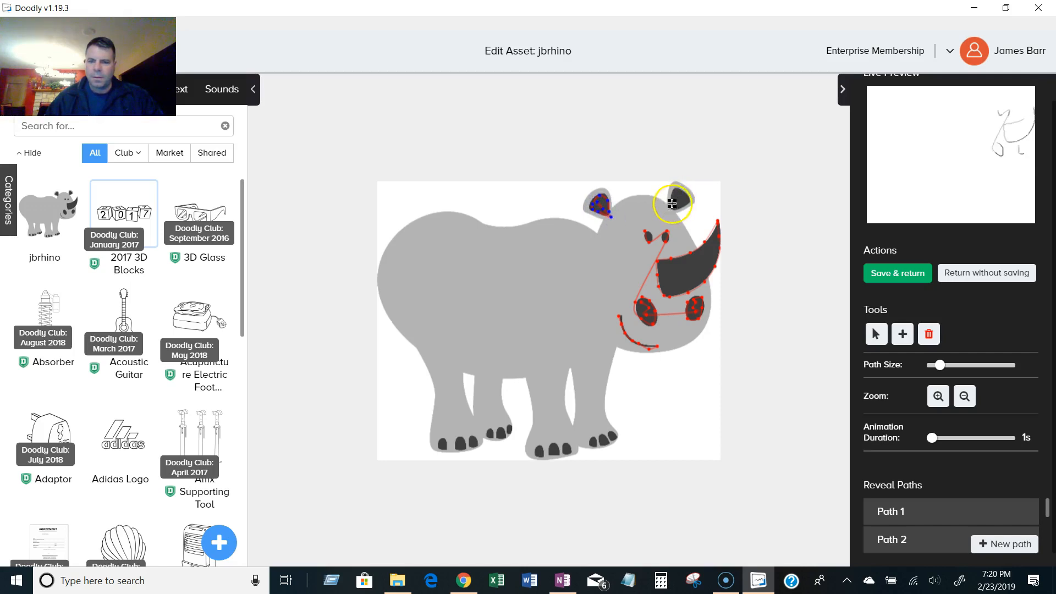
click(1002, 550)
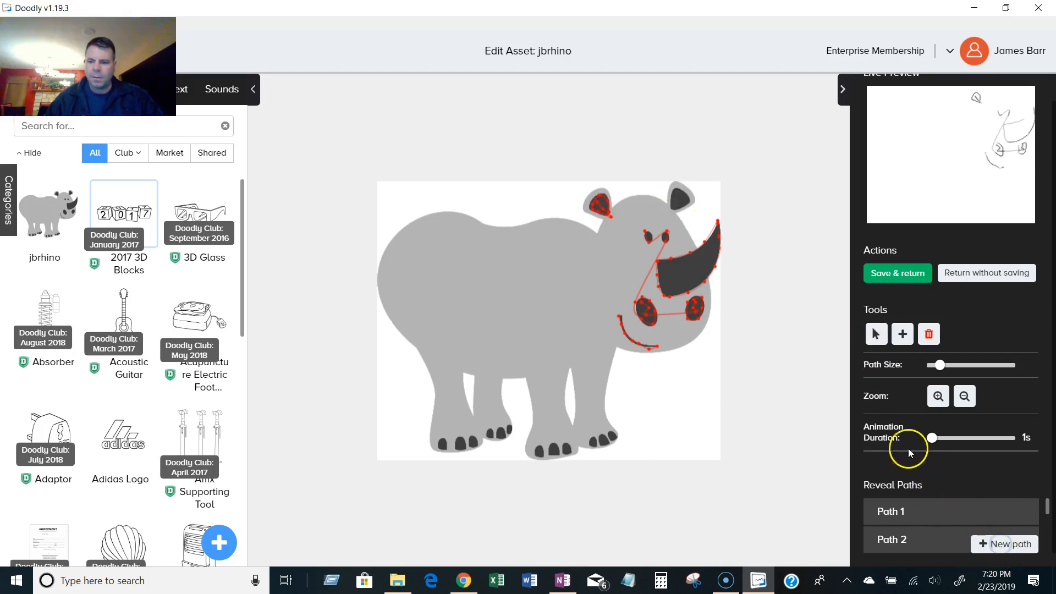
click(682, 192)
click(999, 544)
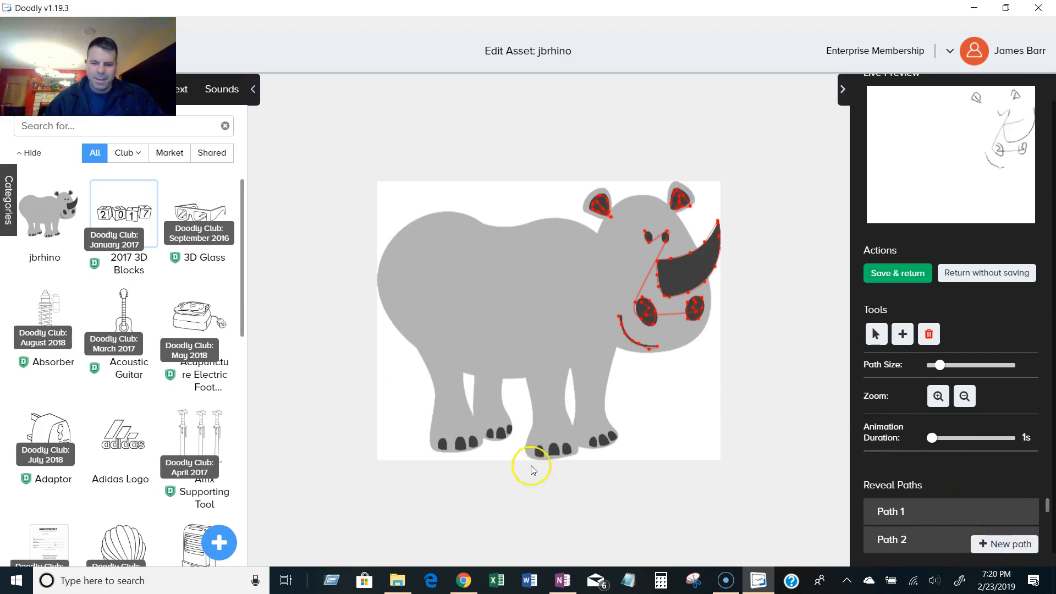
Add reveal paths over the toes of the rhino's leftmost foot.
click(443, 438)
click(440, 445)
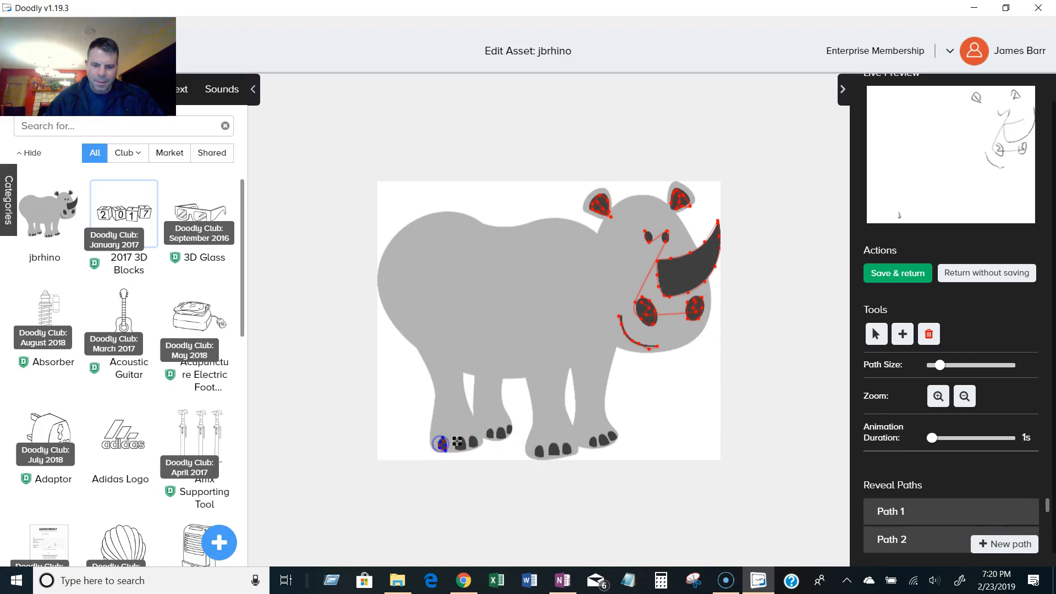
click(989, 543)
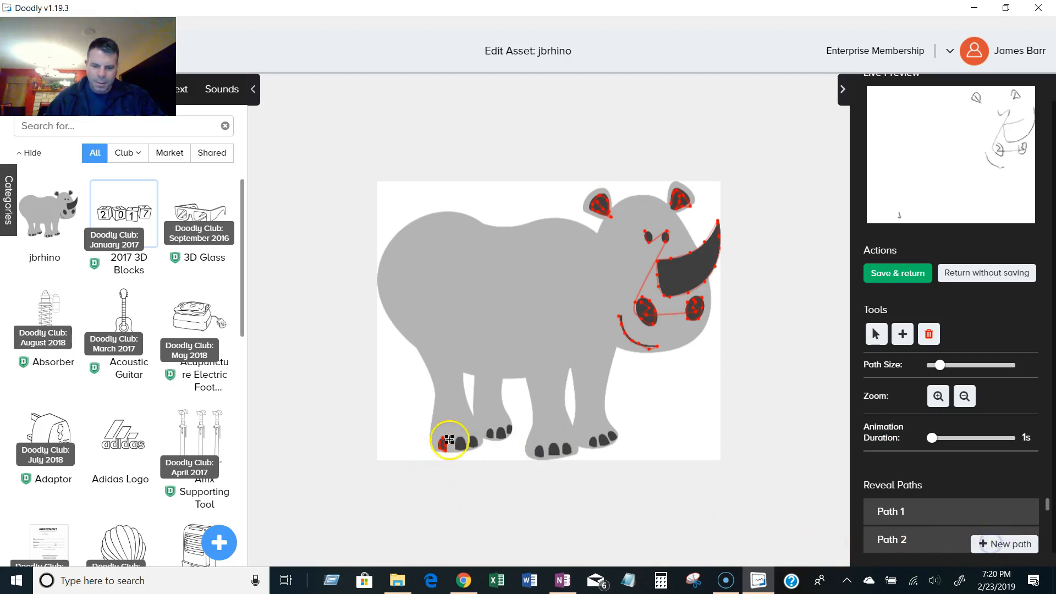
click(453, 445)
click(456, 439)
click(462, 436)
click(468, 447)
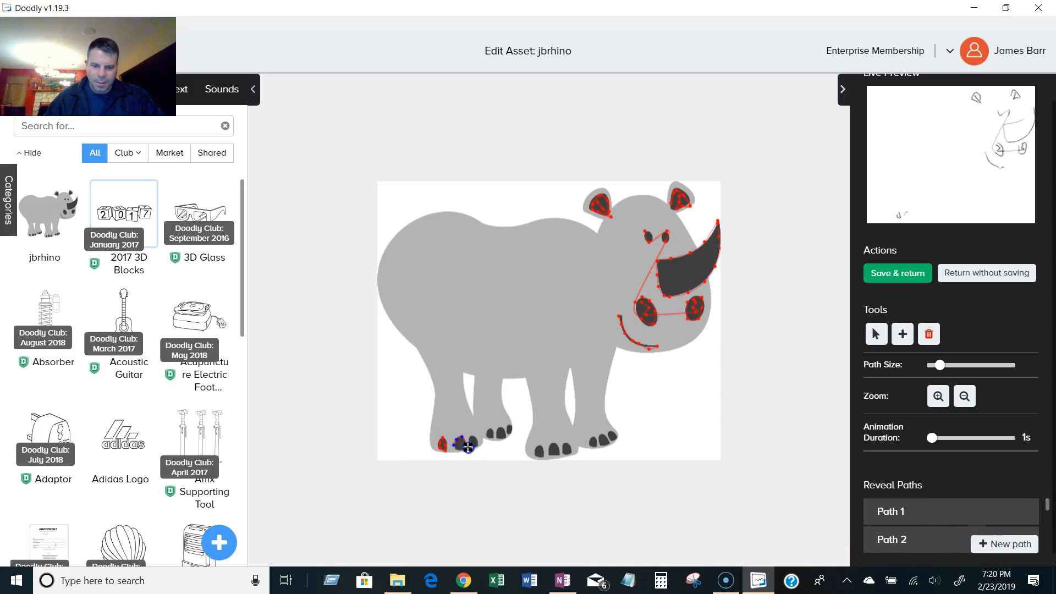
click(1002, 544)
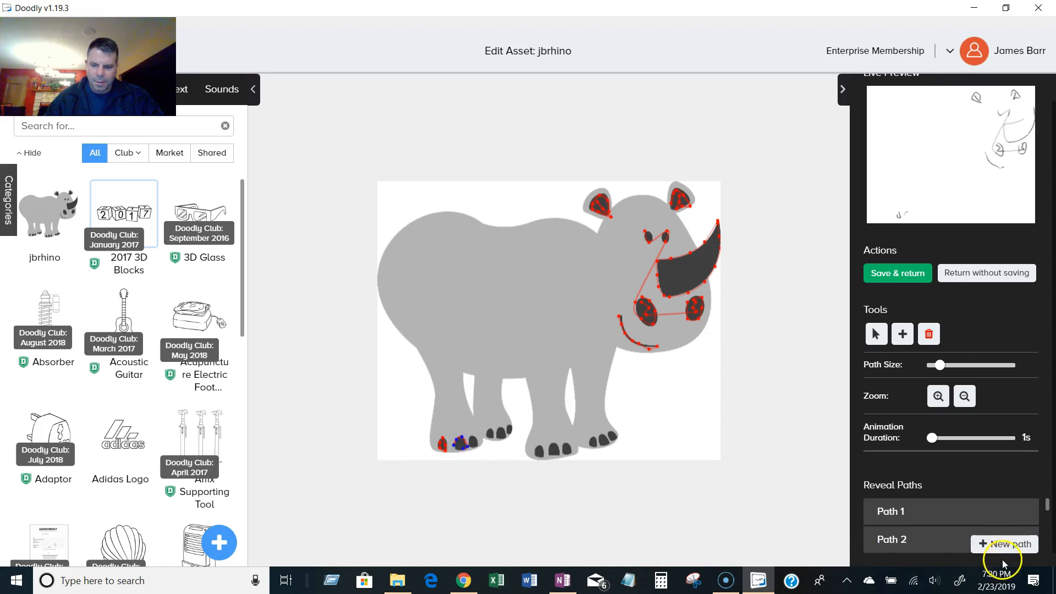
click(469, 441)
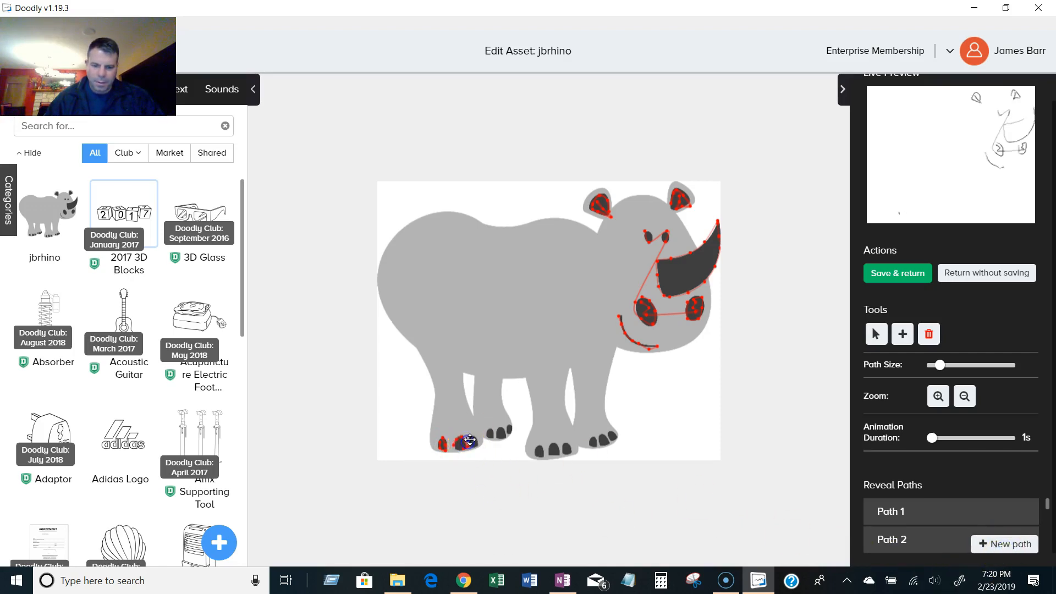
click(1002, 544)
Add reveal paths over the toes of the rhino's other three feet.
click(494, 435)
click(488, 437)
click(506, 433)
click(978, 541)
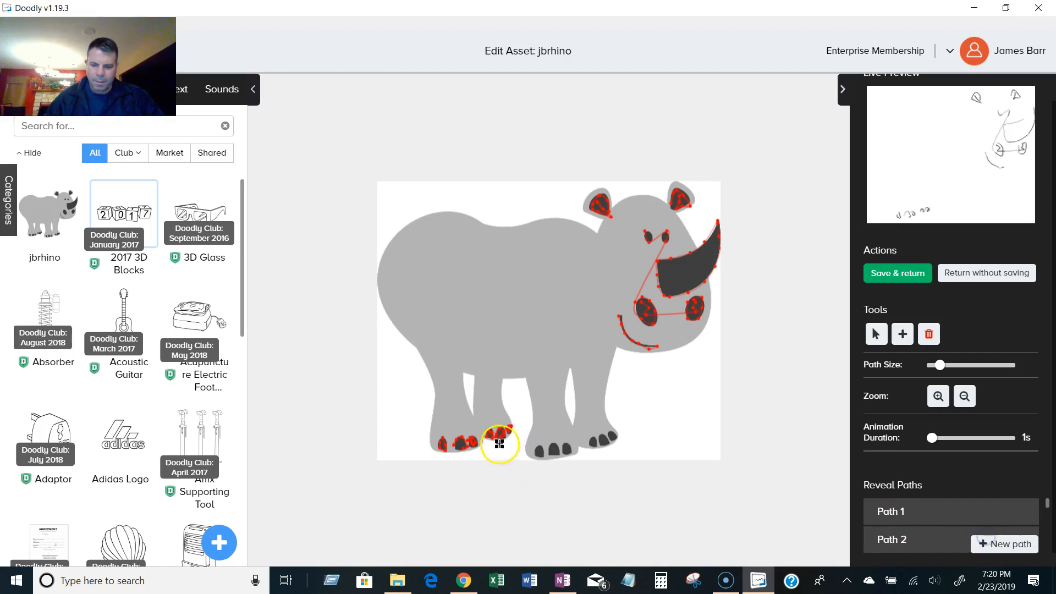
click(537, 456)
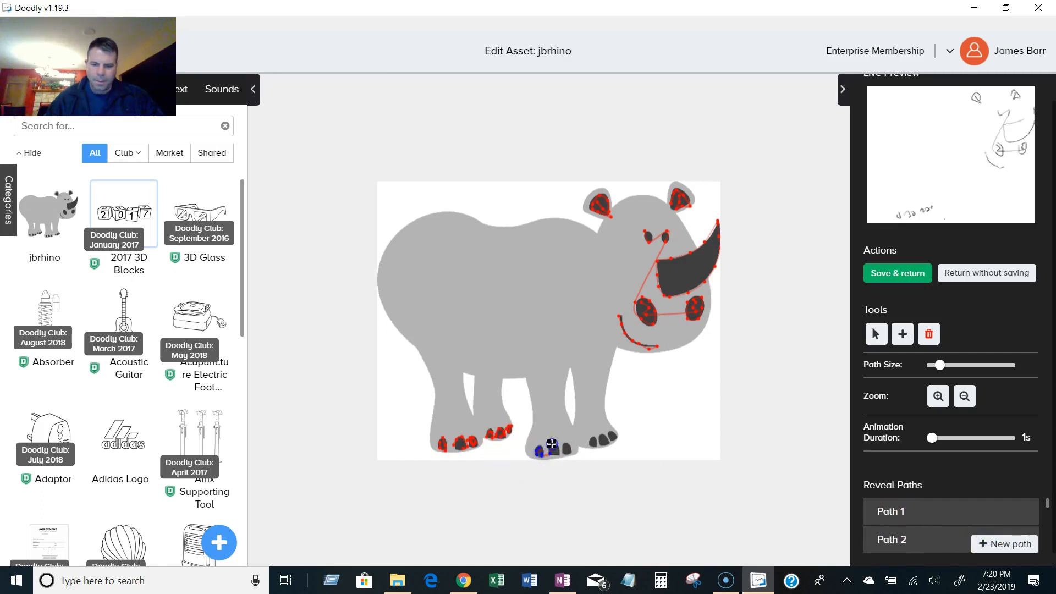
click(556, 453)
click(592, 441)
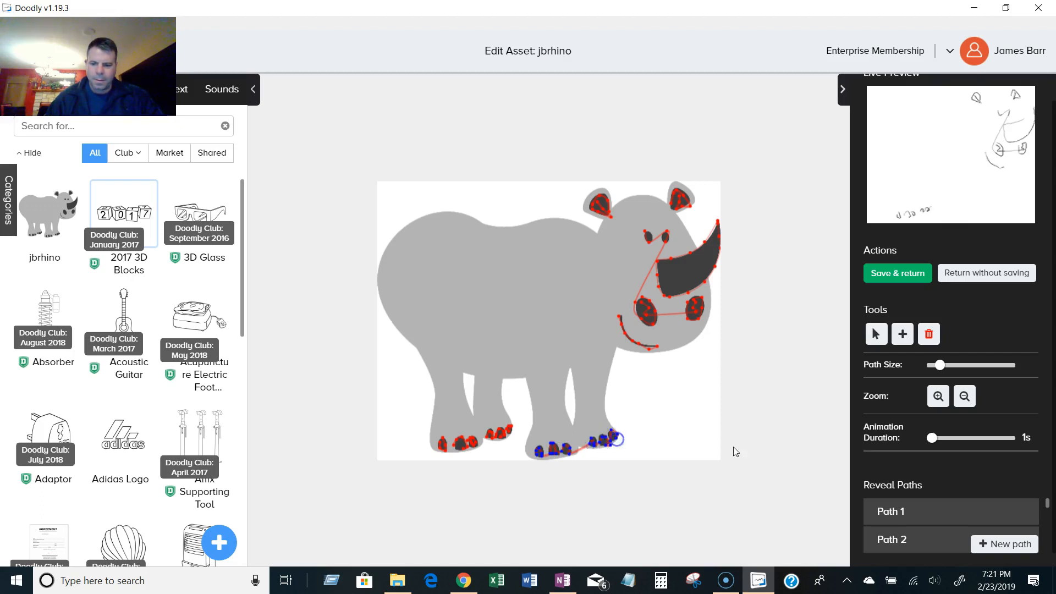
click(993, 544)
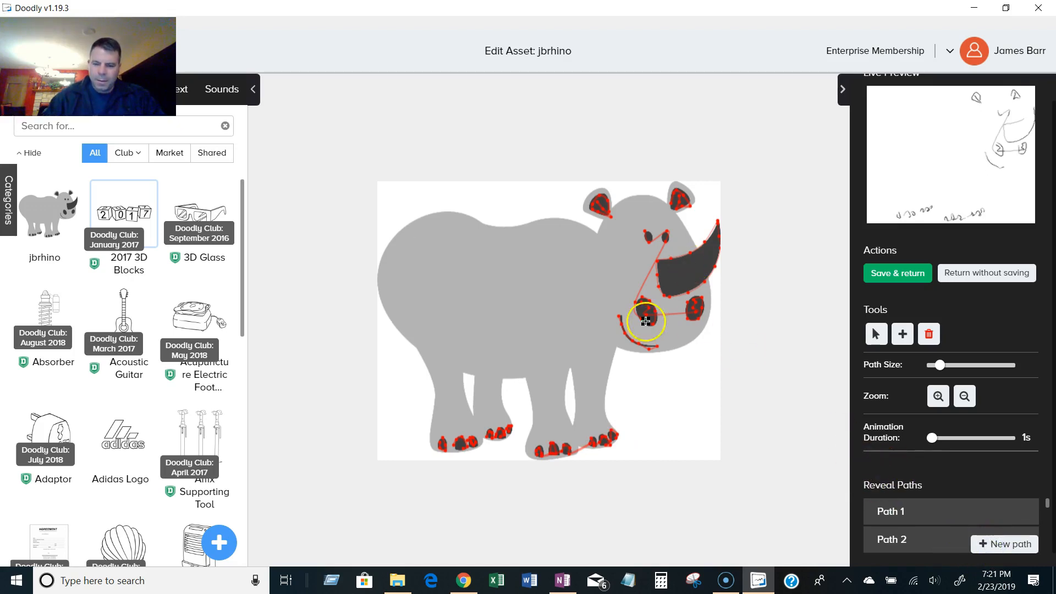
Trace a new reveal path from the chin up around the face, horn base and both ears.
click(619, 346)
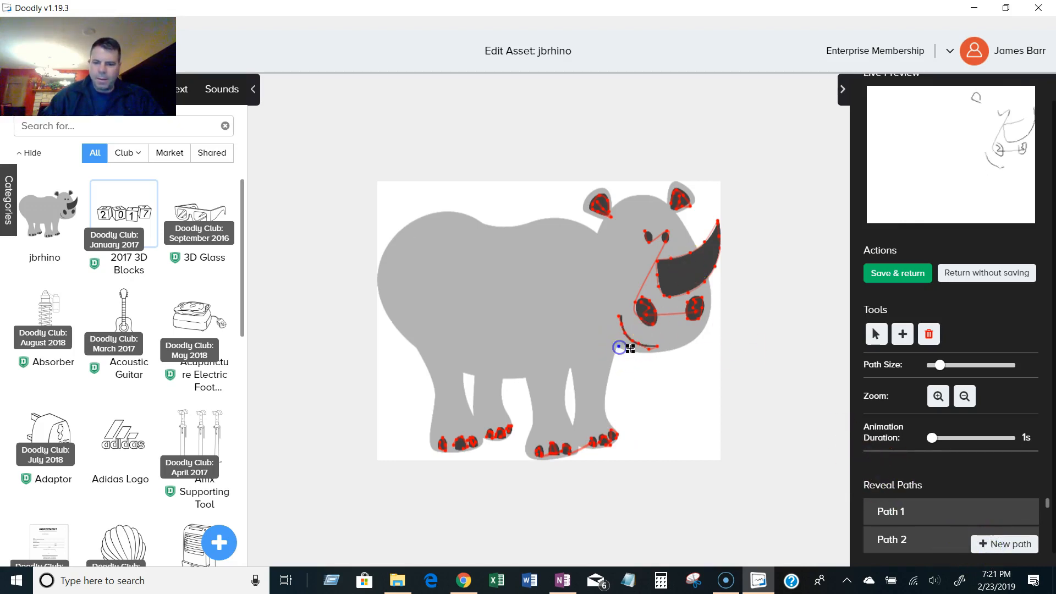
click(646, 356)
click(673, 349)
click(699, 330)
click(709, 304)
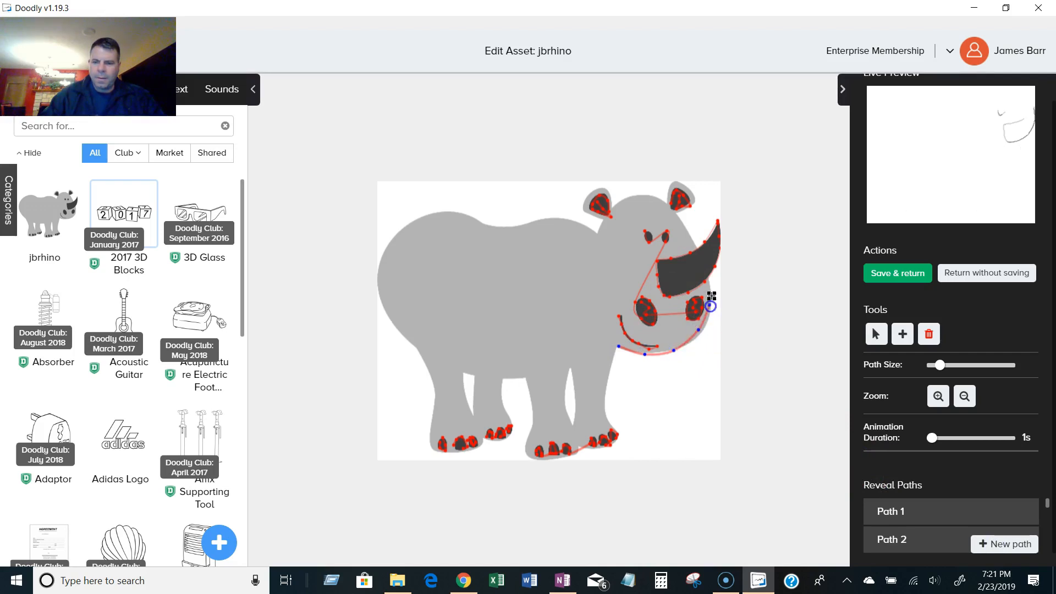
click(710, 281)
click(698, 248)
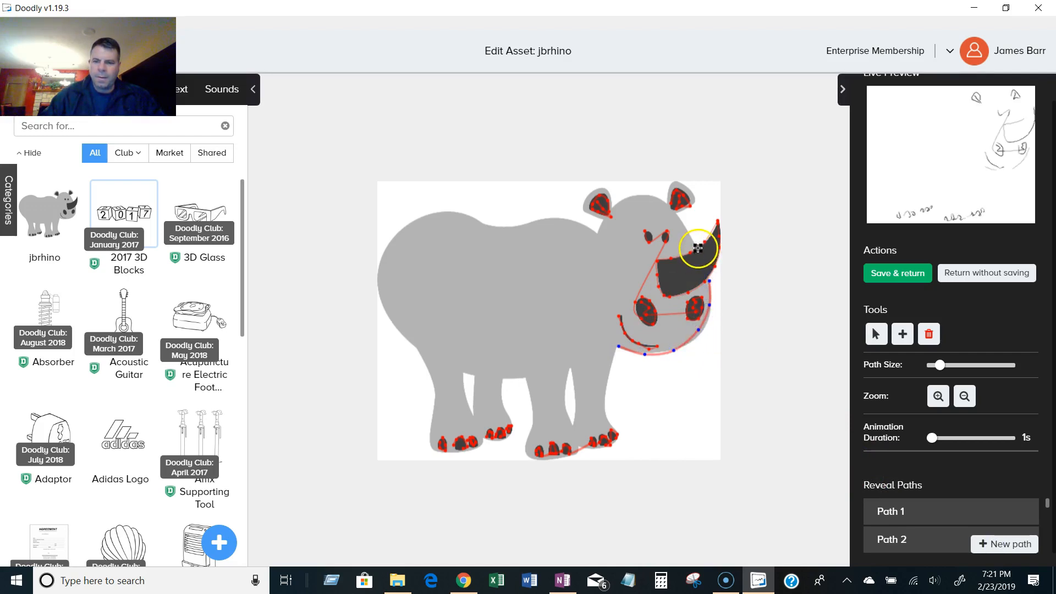
click(676, 215)
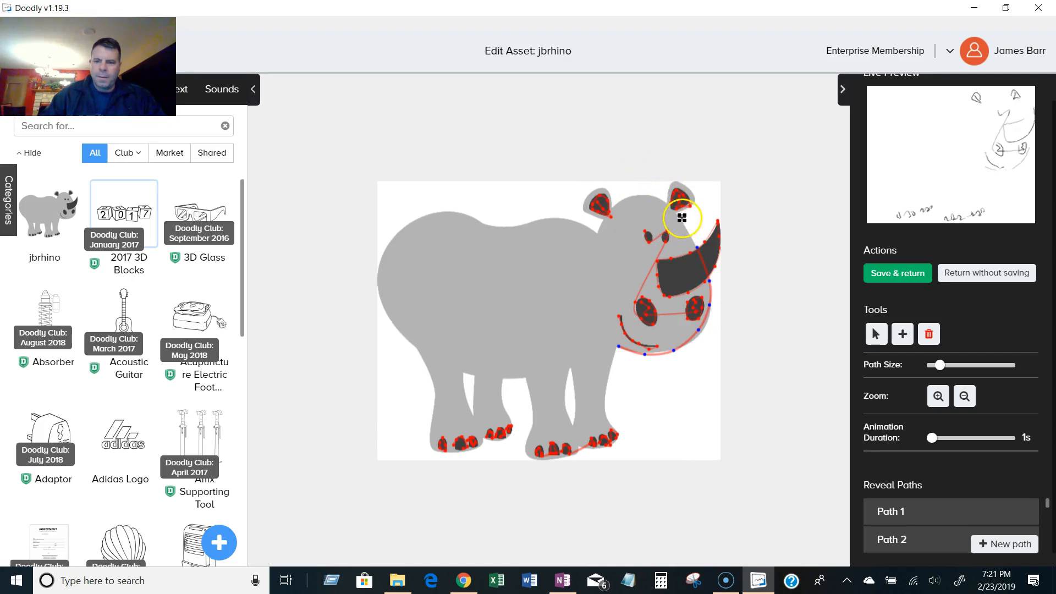
click(696, 198)
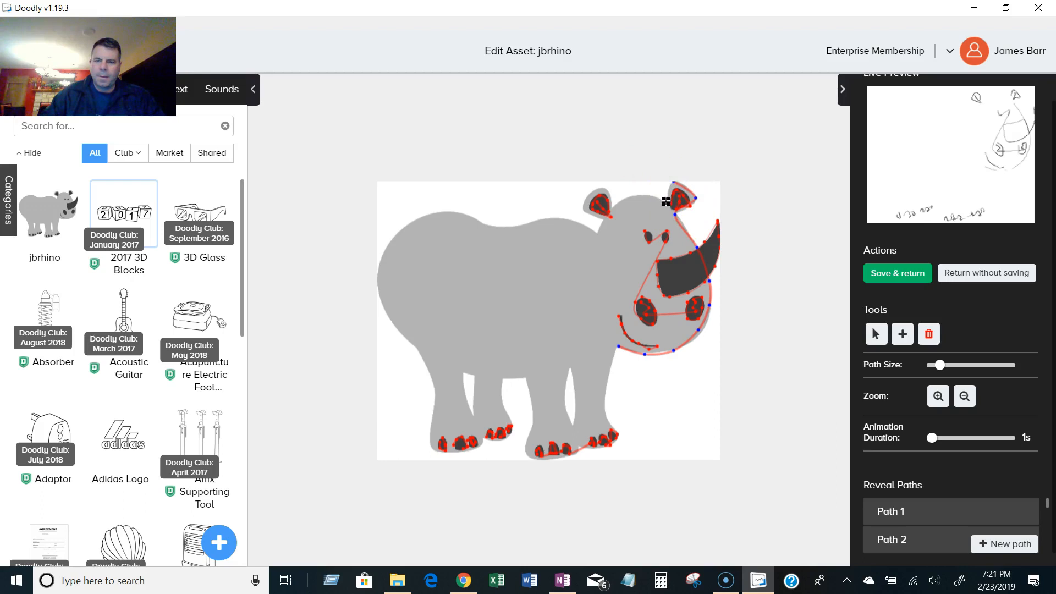
click(641, 195)
click(588, 193)
click(582, 211)
click(601, 220)
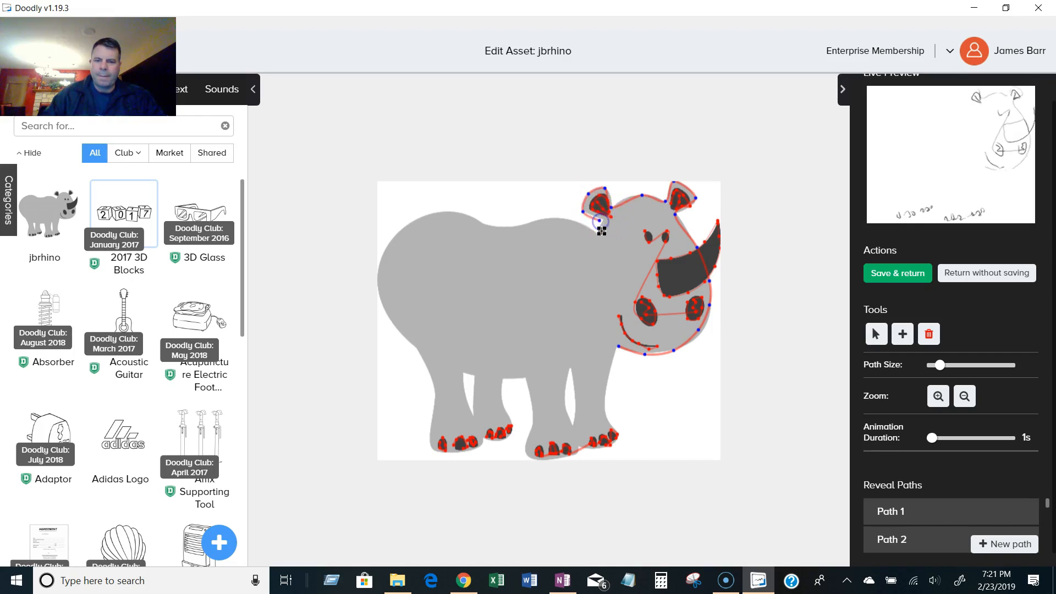
Extend the outline reveal path from the ear along the back, around the rump and down the rear leg.
click(563, 217)
click(533, 220)
click(516, 226)
click(493, 226)
click(471, 219)
click(426, 214)
click(398, 230)
click(388, 245)
click(381, 261)
click(378, 286)
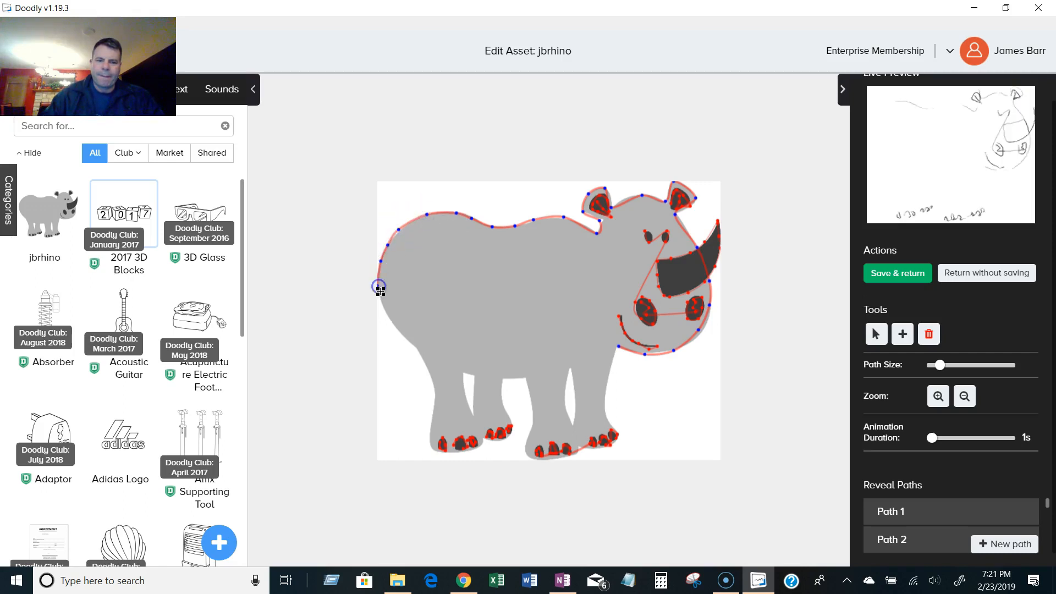
click(385, 309)
click(398, 330)
click(415, 347)
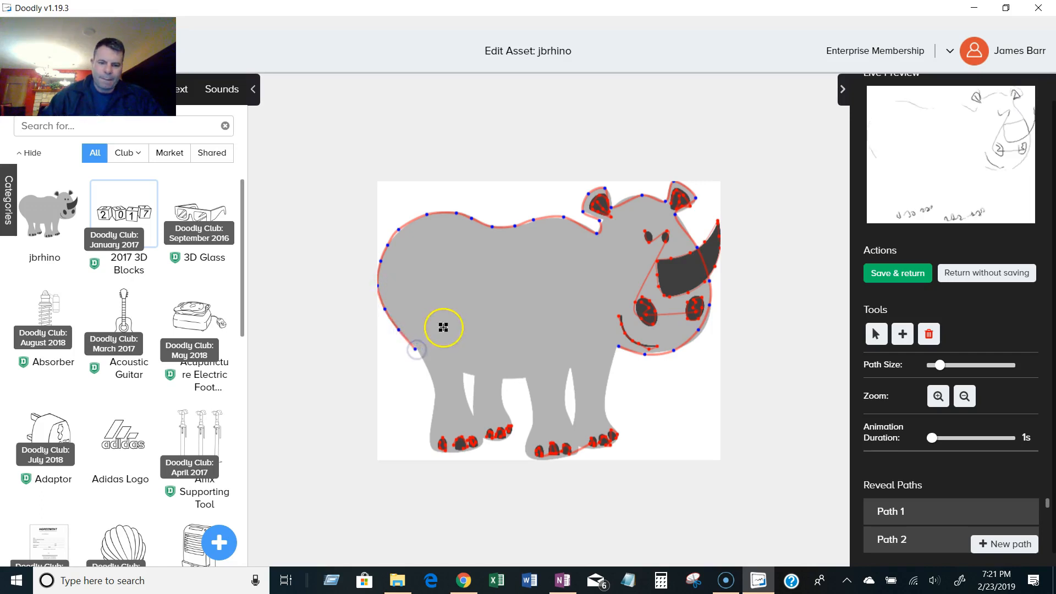
click(441, 397)
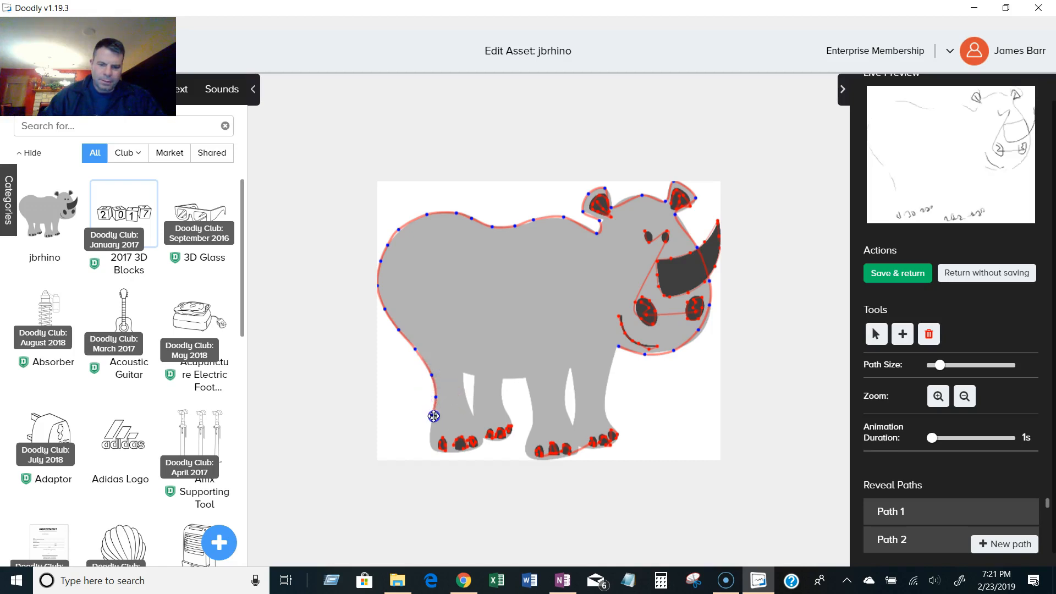
Continue the outline path under the rear foot, across the belly, around the front foot and up to the chin.
click(442, 427)
click(472, 451)
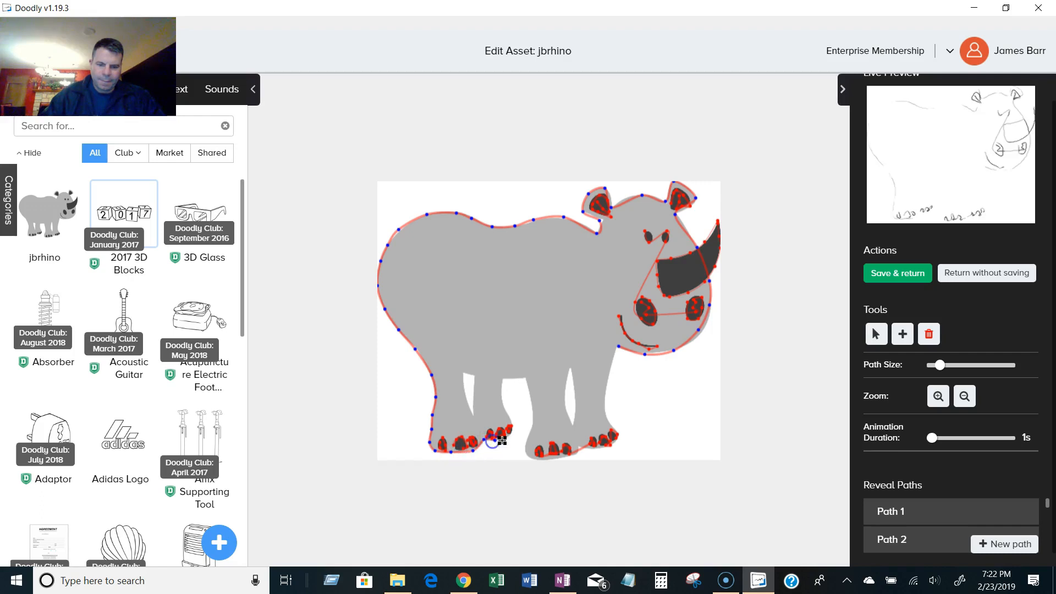
click(504, 401)
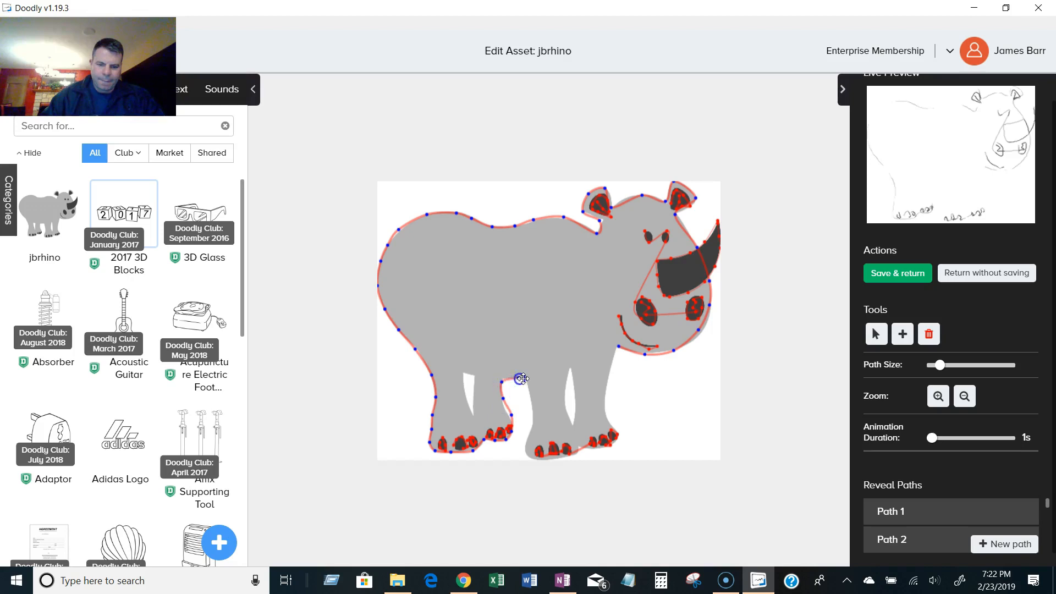
click(528, 434)
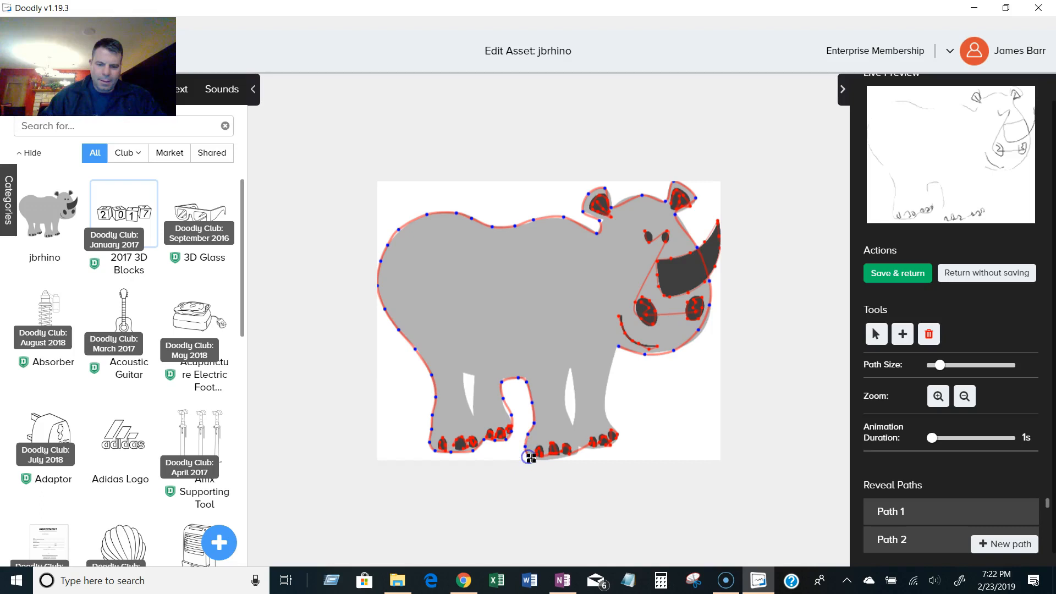
click(578, 454)
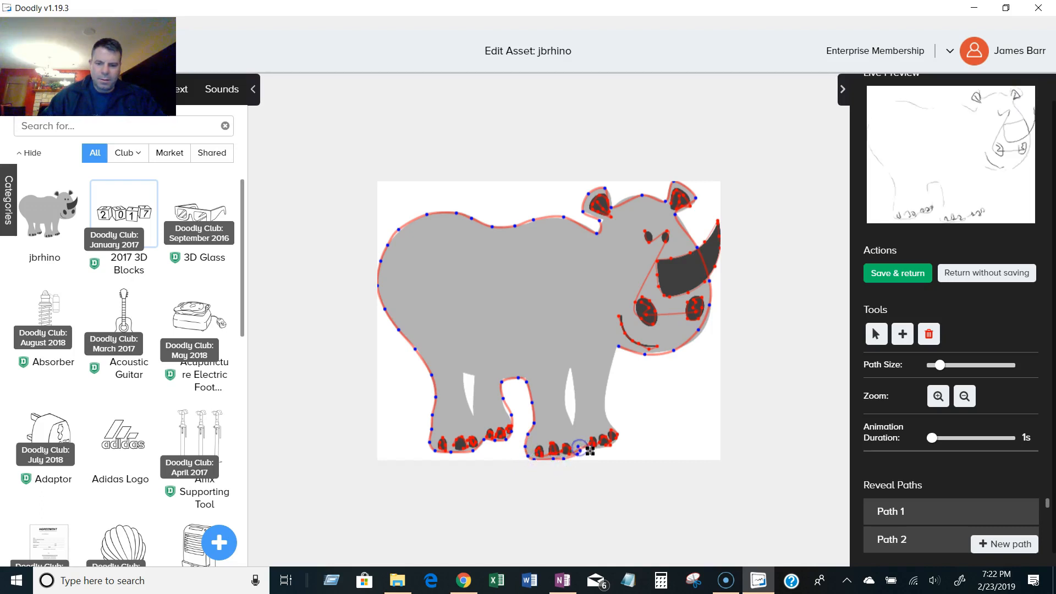
click(622, 431)
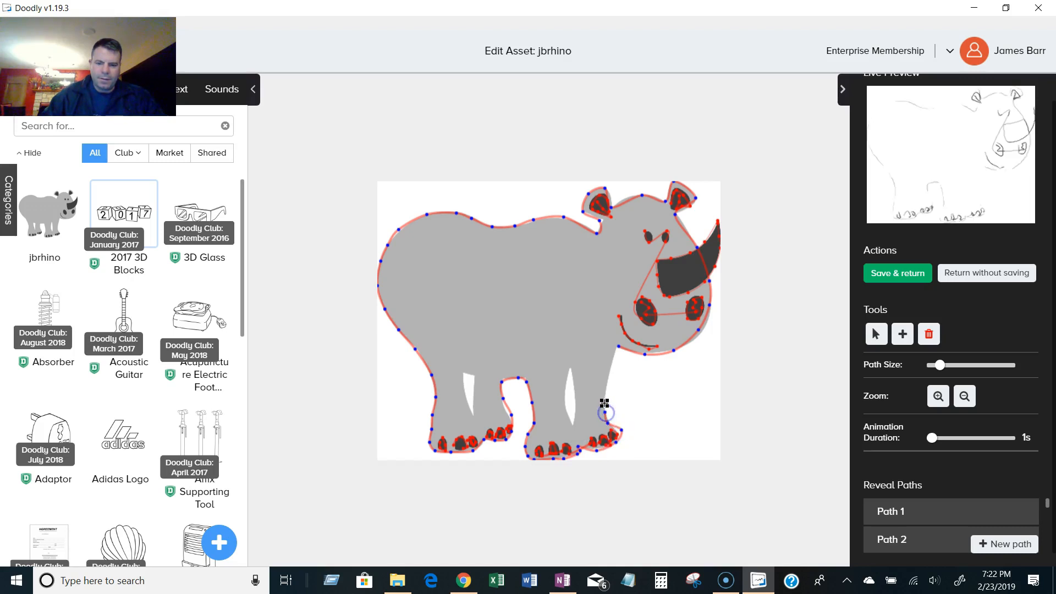
click(617, 350)
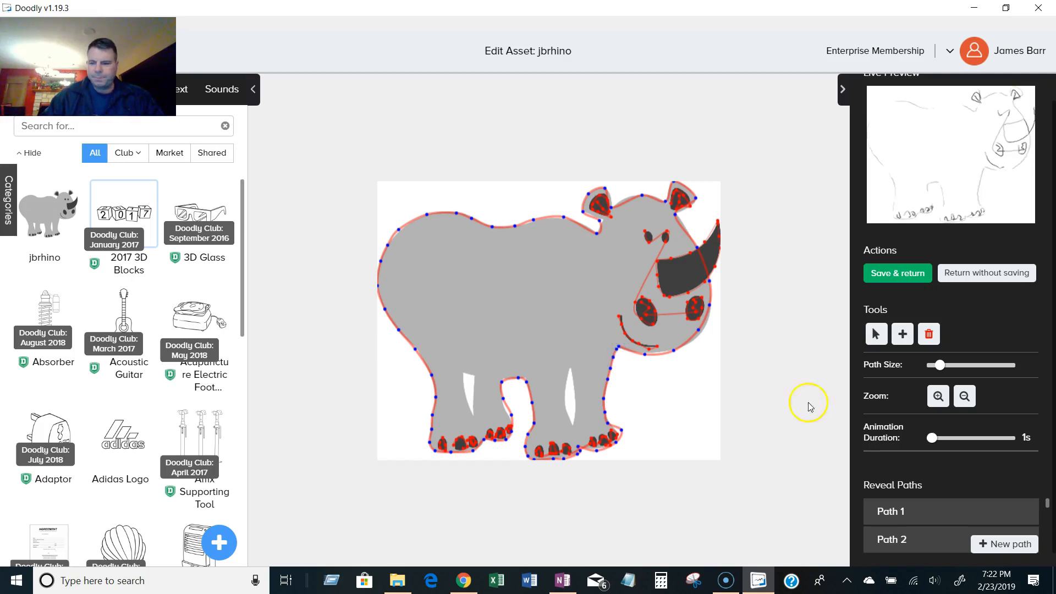
Start a new reveal path and trace around the small gap between the rear legs.
click(1015, 544)
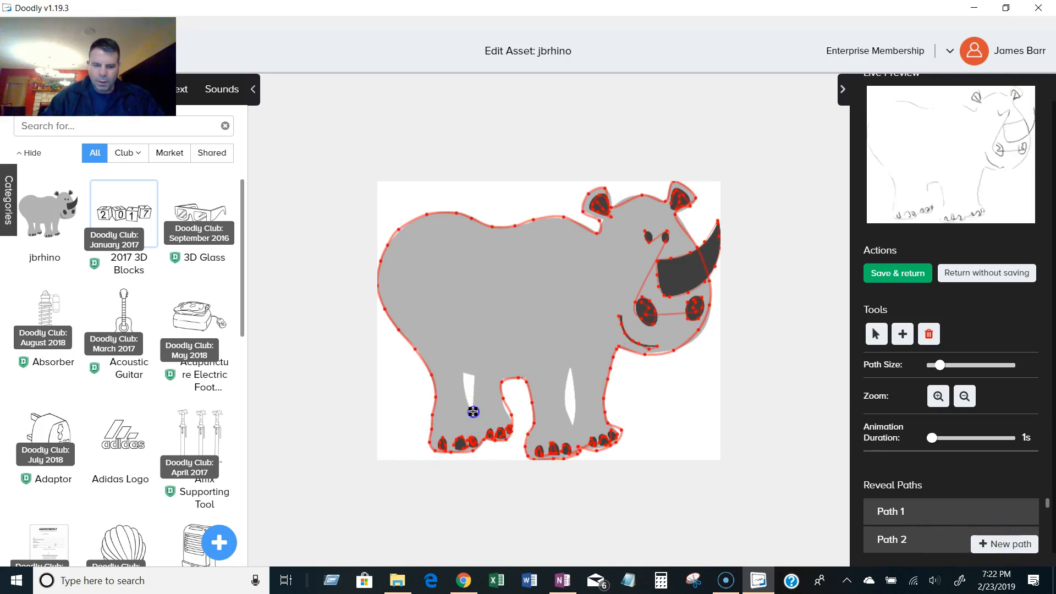
click(475, 378)
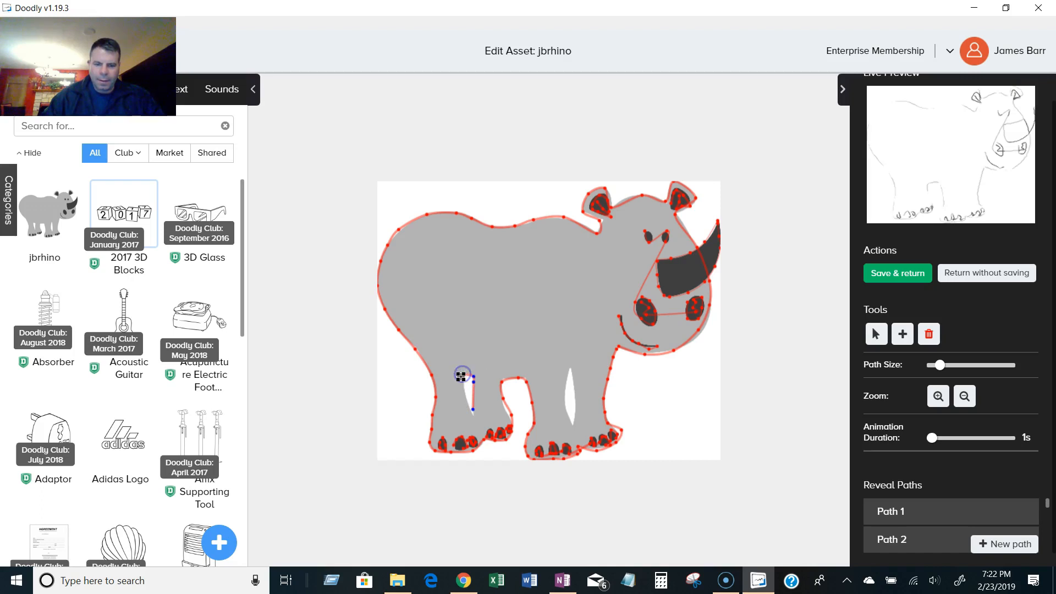
click(462, 391)
click(474, 415)
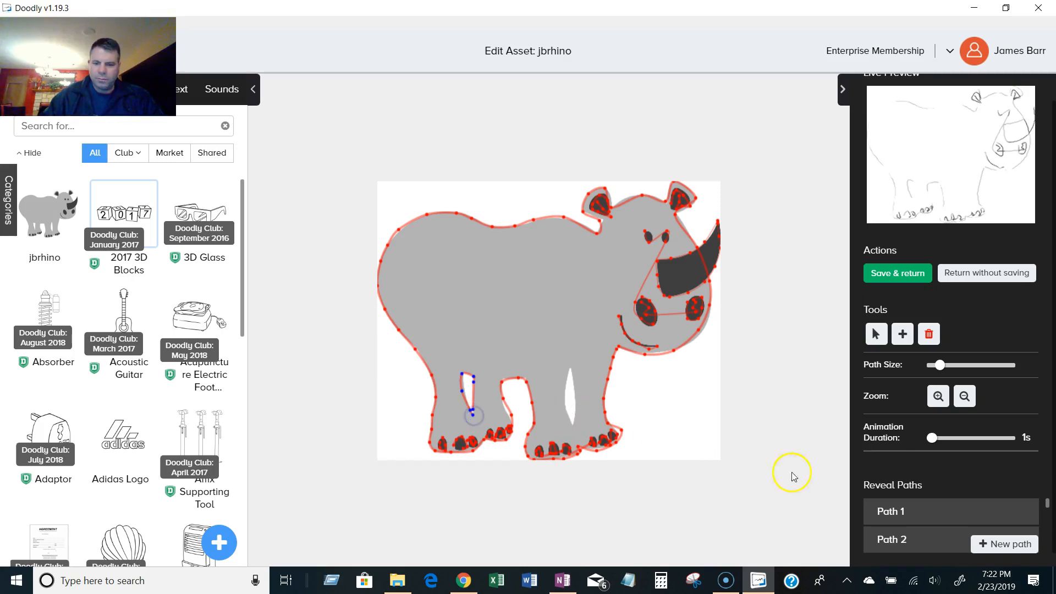
Start another new path with a larger path size and sweep a thick stroke down the rump and rear leg.
click(1013, 551)
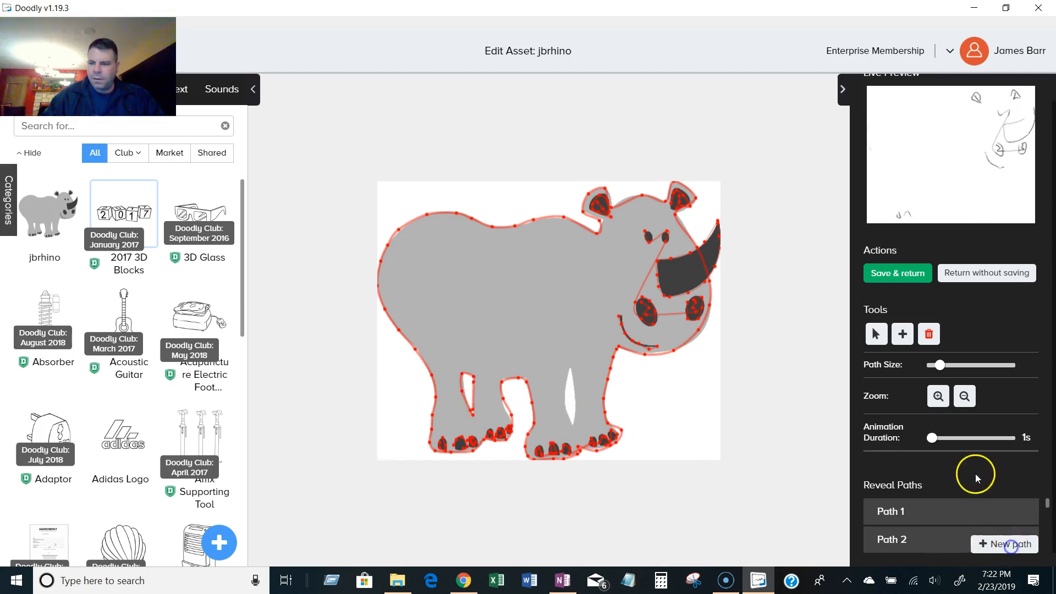
click(962, 367)
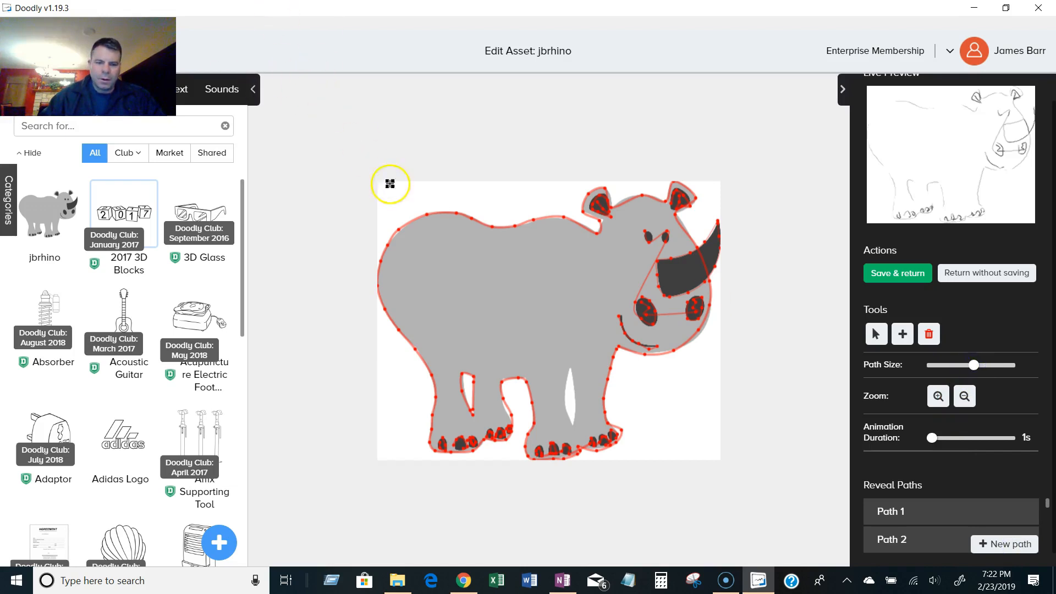
click(444, 217)
mouse_move(424, 226)
mouse_down()
mouse_move(412, 221)
mouse_move(387, 254)
mouse_move(400, 328)
mouse_up()
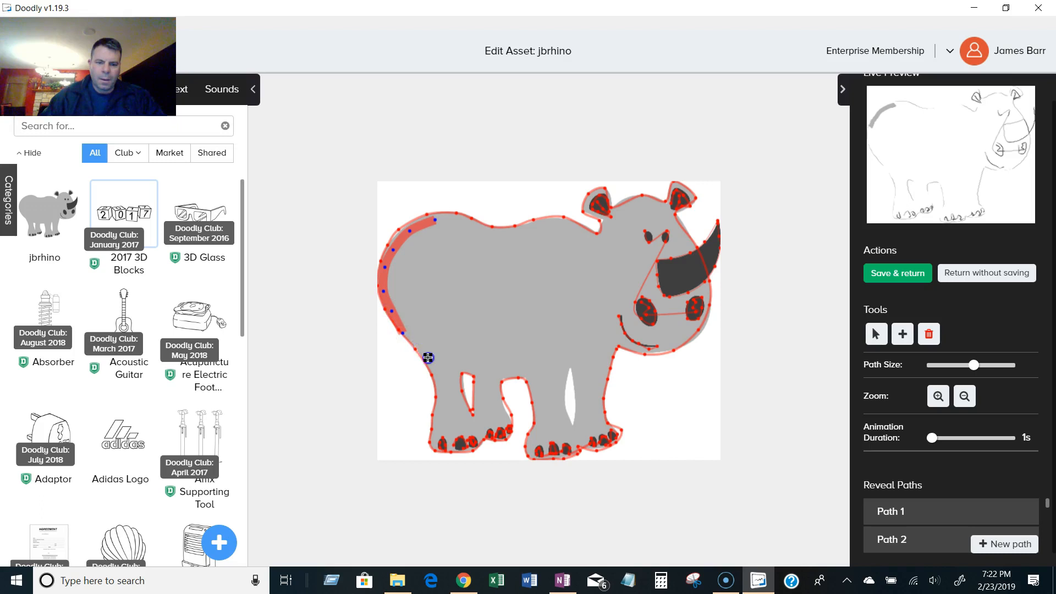
mouse_move(435, 370)
mouse_down()
mouse_move(440, 404)
mouse_move(437, 358)
mouse_move(434, 429)
mouse_up()
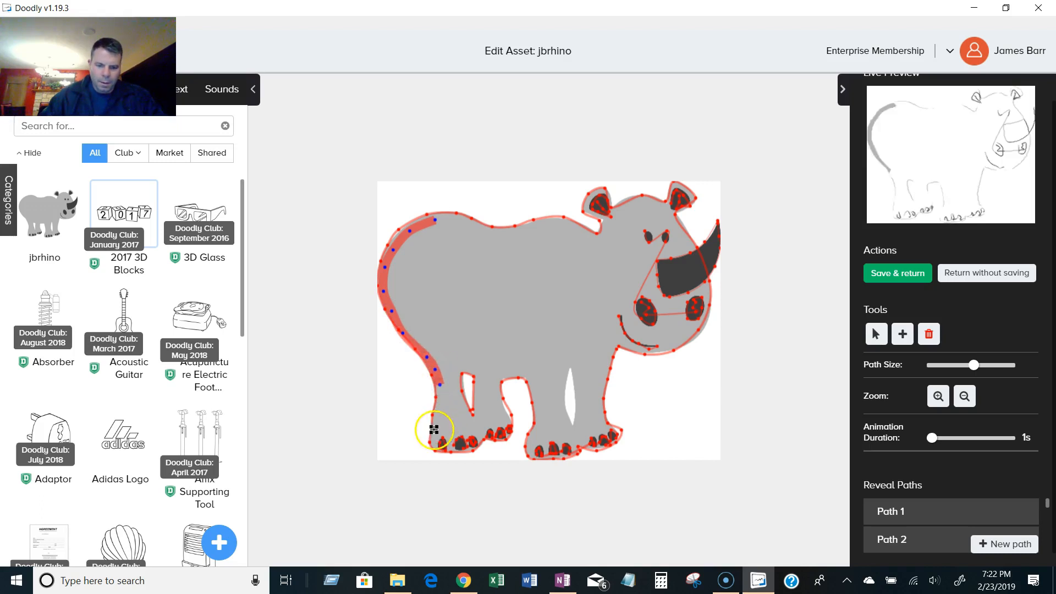
click(435, 435)
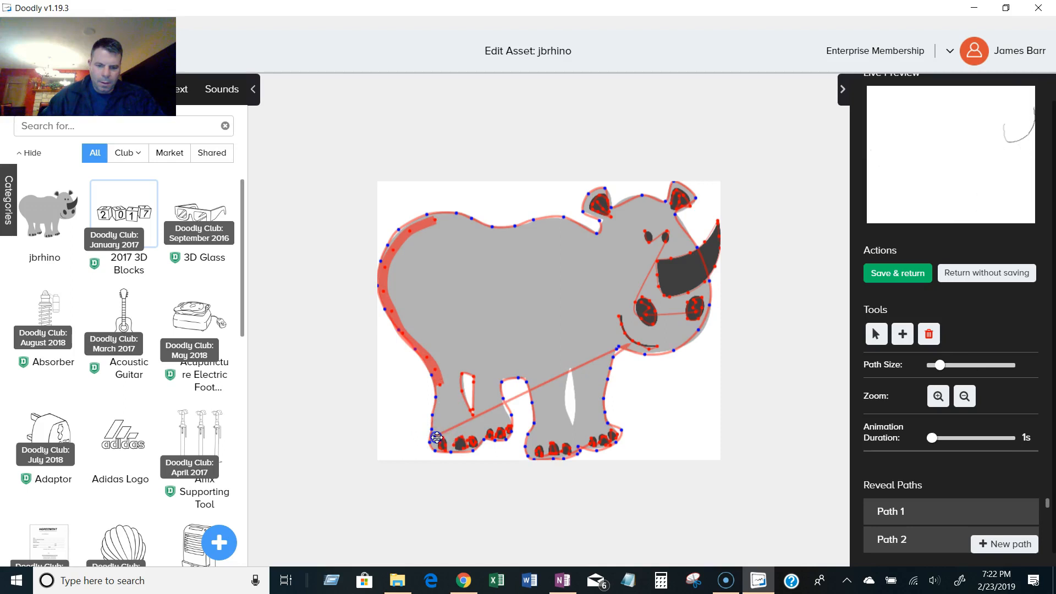
Adjust the path size and extend the thick stroke down to the rear foot.
click(438, 399)
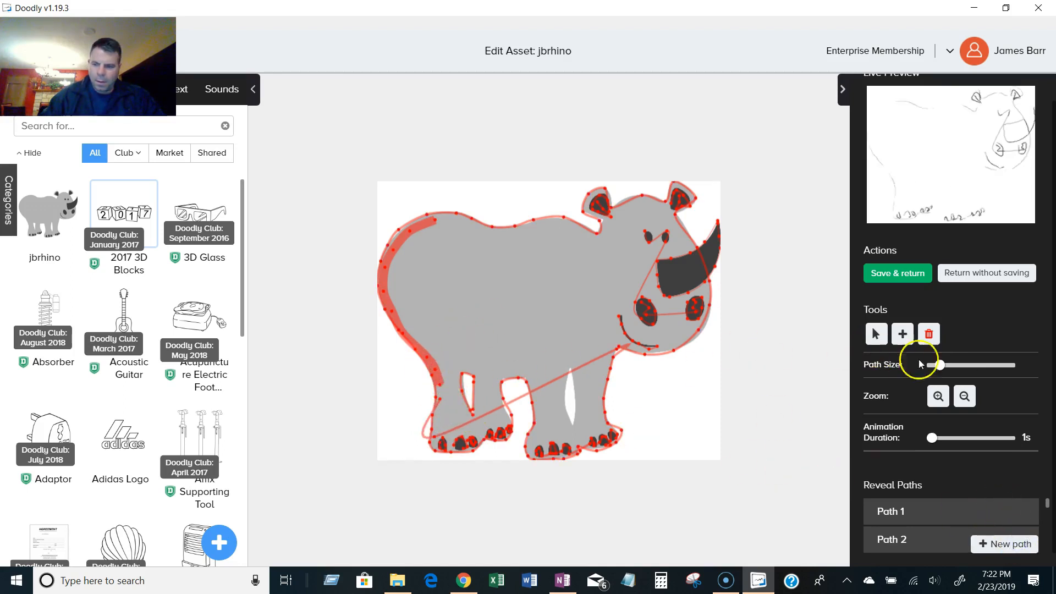
click(957, 366)
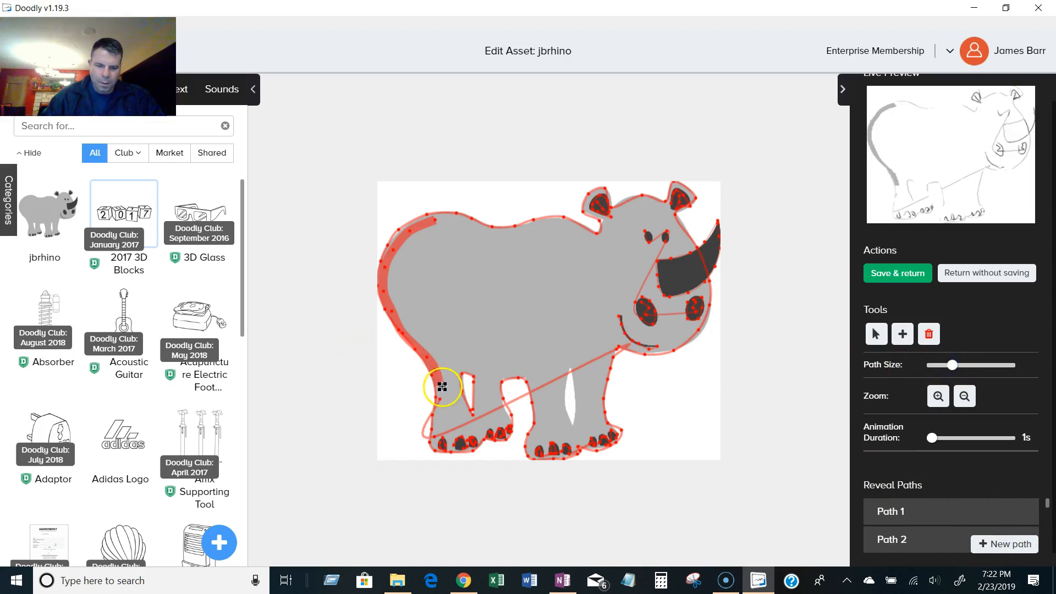
click(440, 422)
click(435, 438)
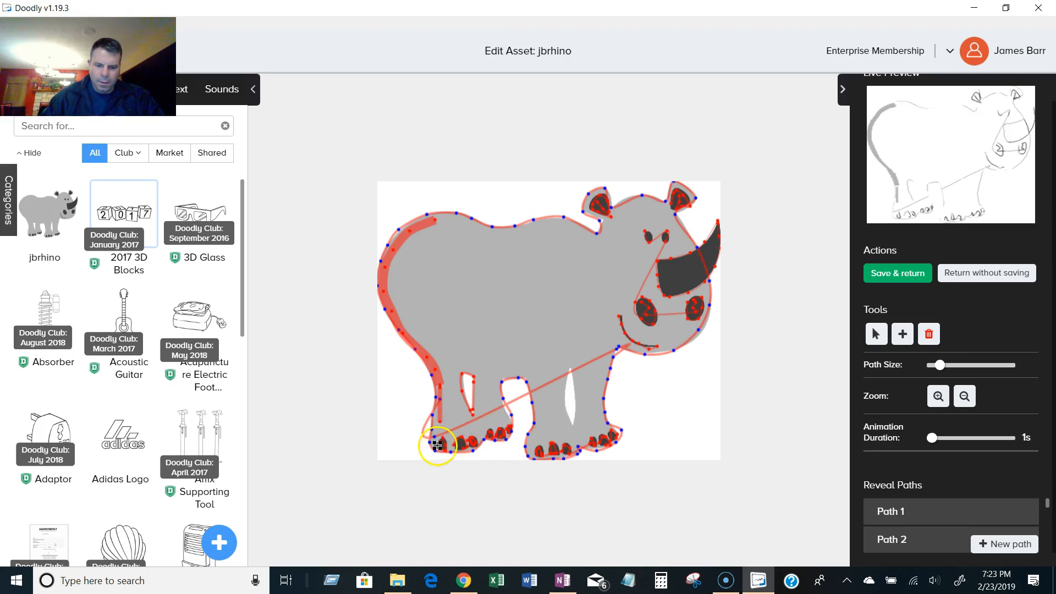
drag(962, 365, 954, 365)
click(450, 428)
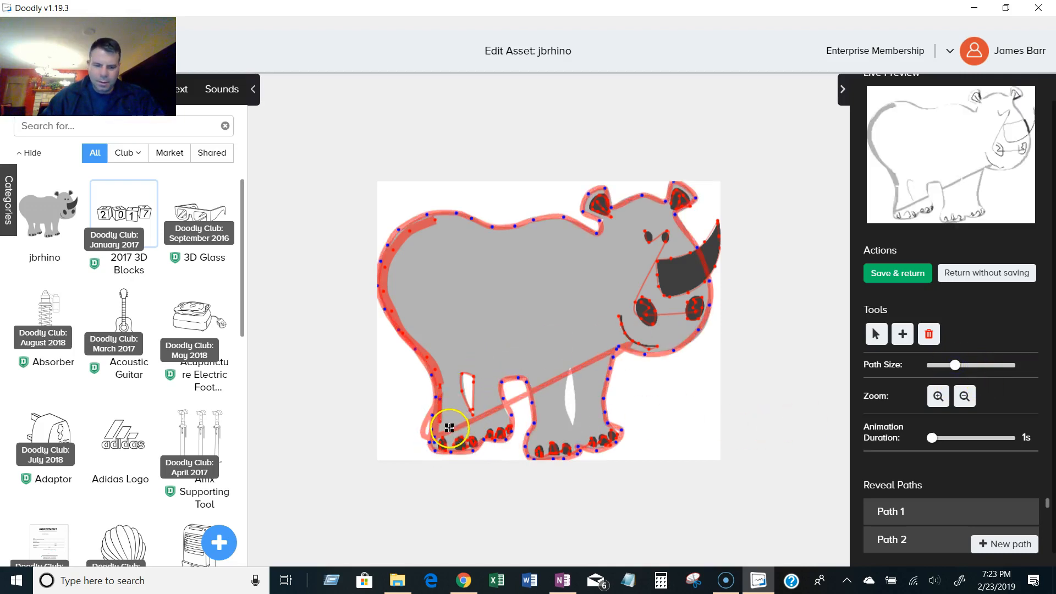
Start a new path and zigzag across the rear foot and lower leg to fill it.
click(999, 542)
mouse_move(477, 428)
mouse_down()
mouse_move(443, 426)
mouse_move(437, 448)
mouse_up()
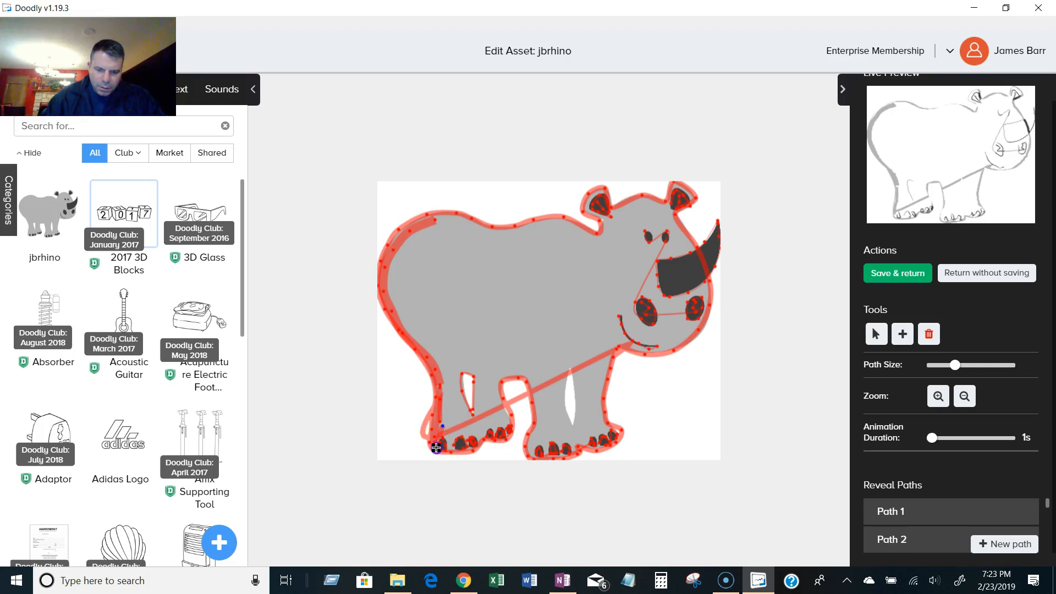
click(449, 450)
click(449, 440)
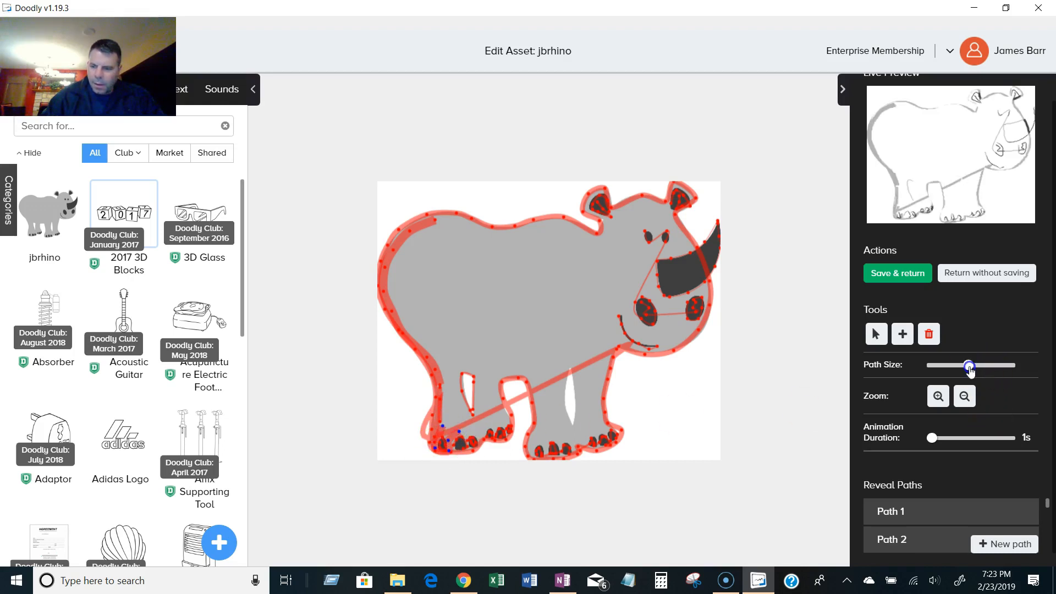
click(466, 431)
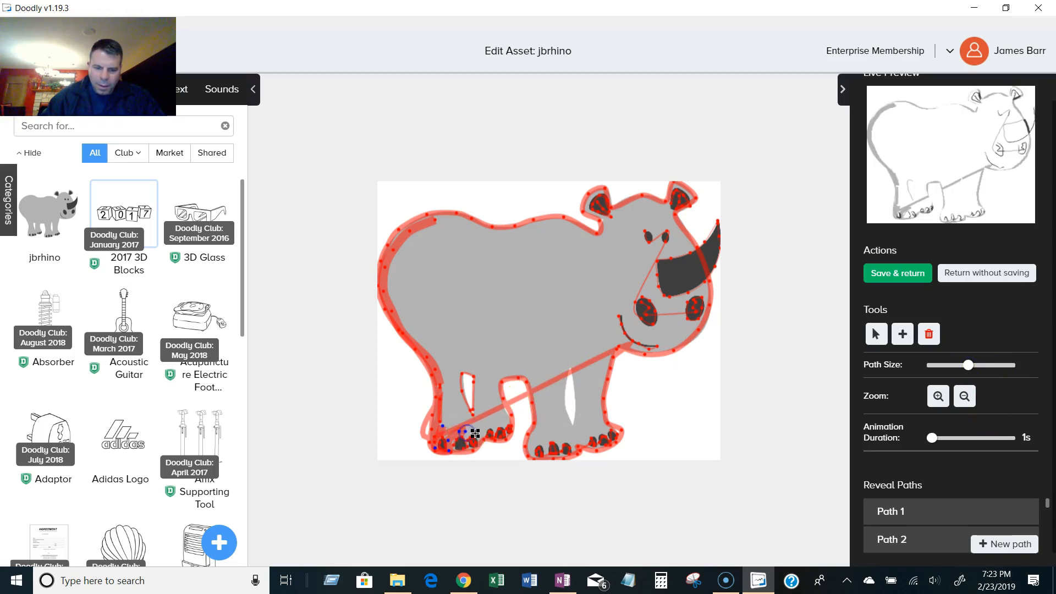
click(505, 420)
click(450, 418)
click(494, 408)
click(495, 400)
click(446, 401)
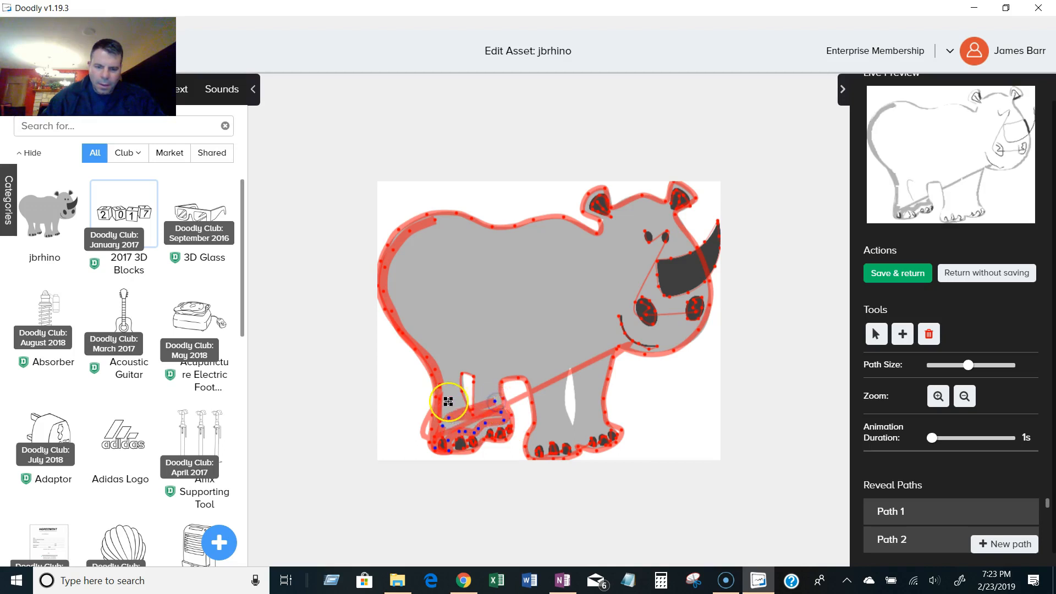
Continue the zigzag fill up the rear leg and across the rump.
click(453, 384)
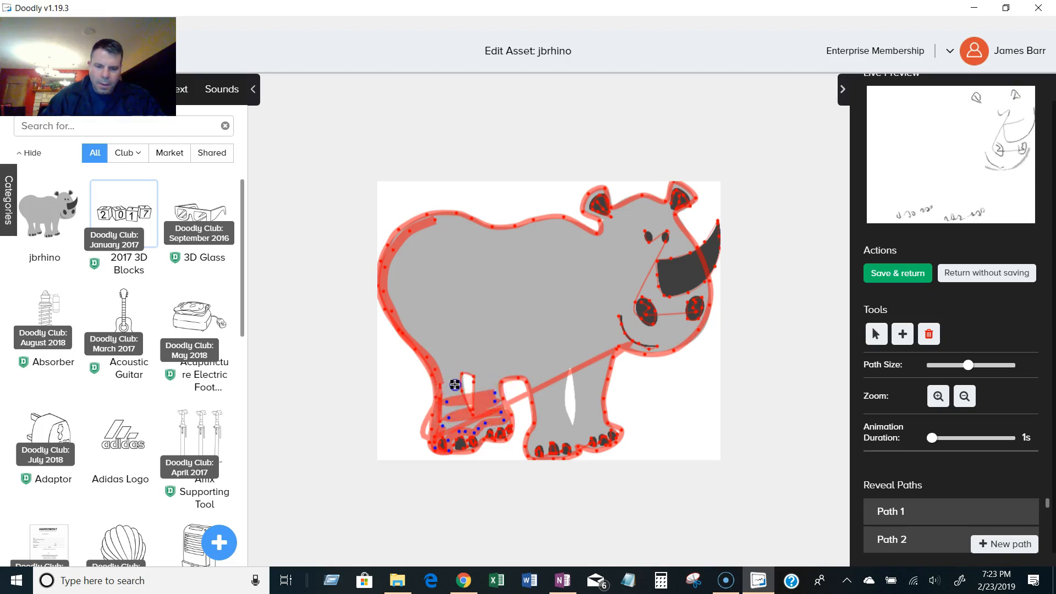
click(496, 380)
click(446, 361)
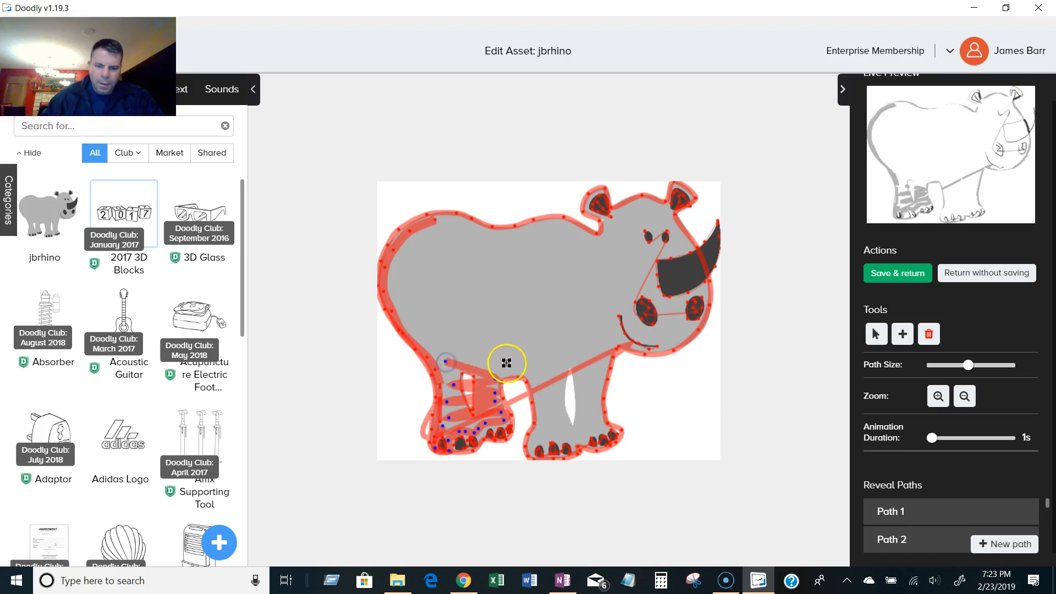
click(430, 342)
click(418, 324)
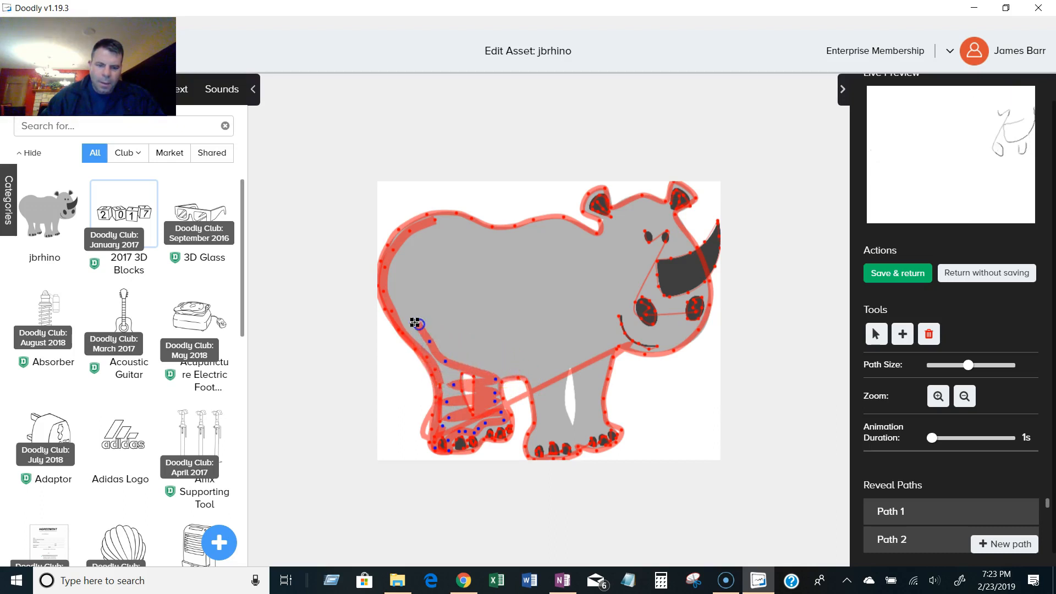
click(410, 247)
click(391, 273)
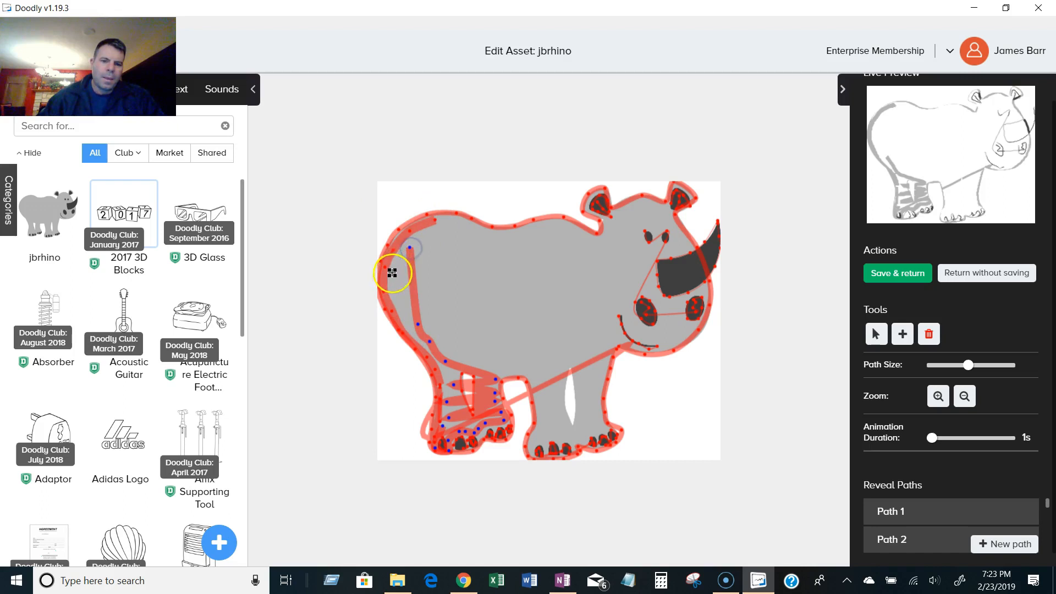
click(404, 324)
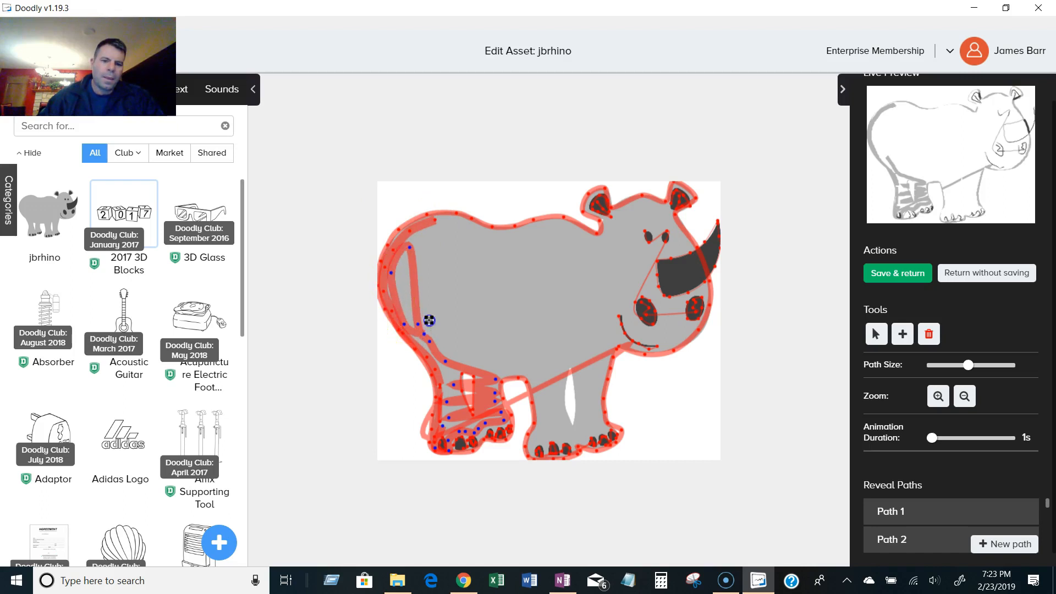
click(429, 318)
click(418, 247)
click(427, 231)
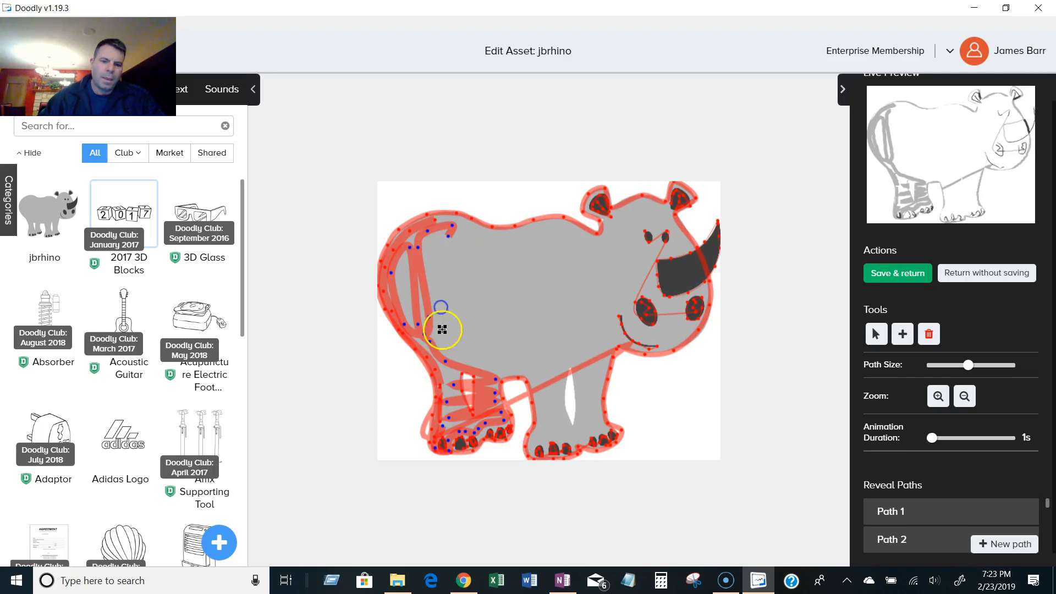
Increase the path size slightly and zigzag vertically across the rump behind the rear leg.
drag(967, 365, 982, 365)
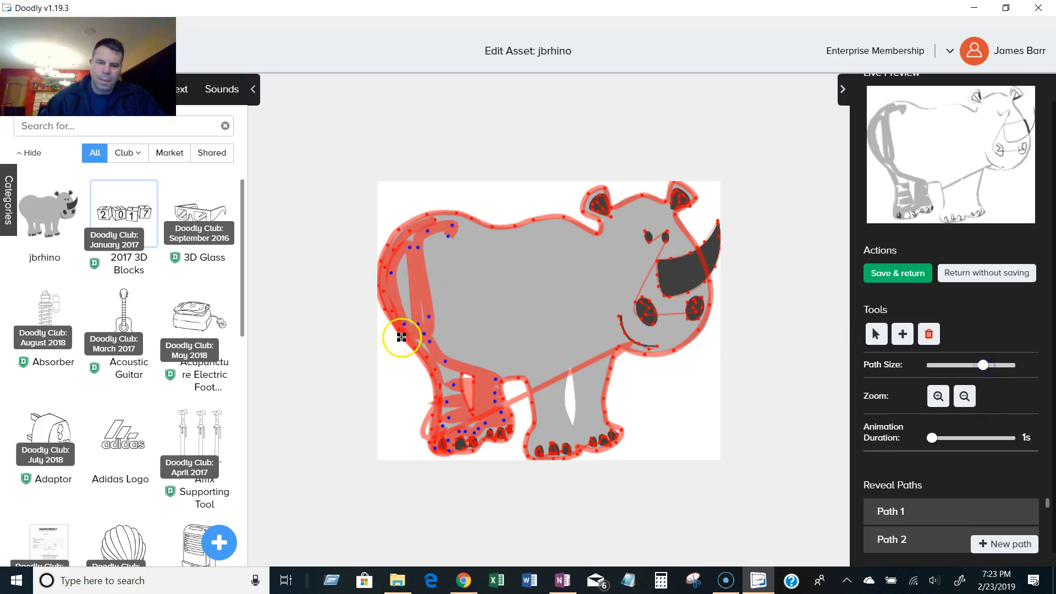
click(442, 333)
click(451, 351)
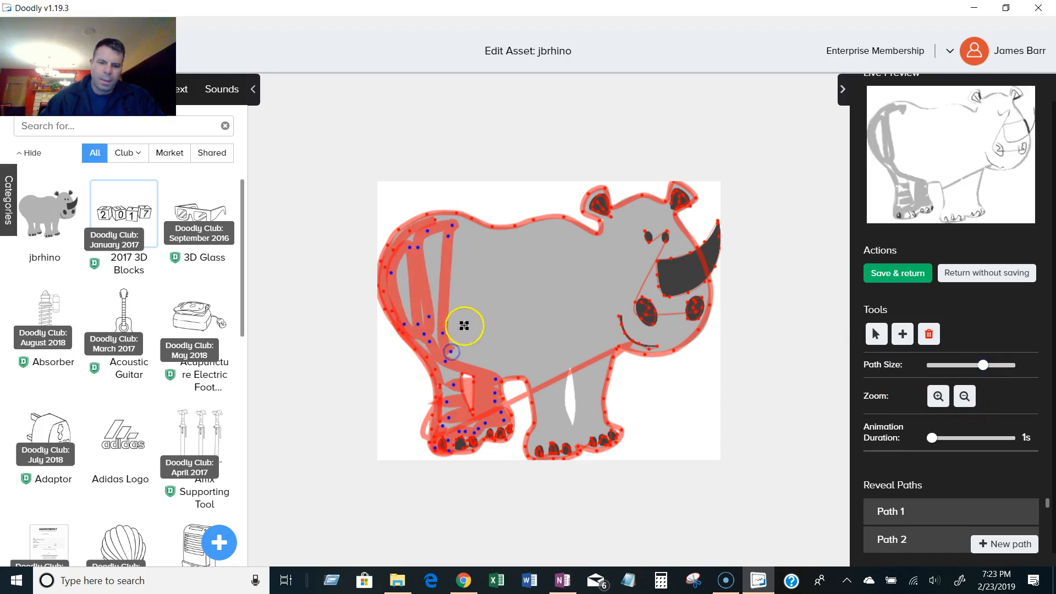
click(460, 231)
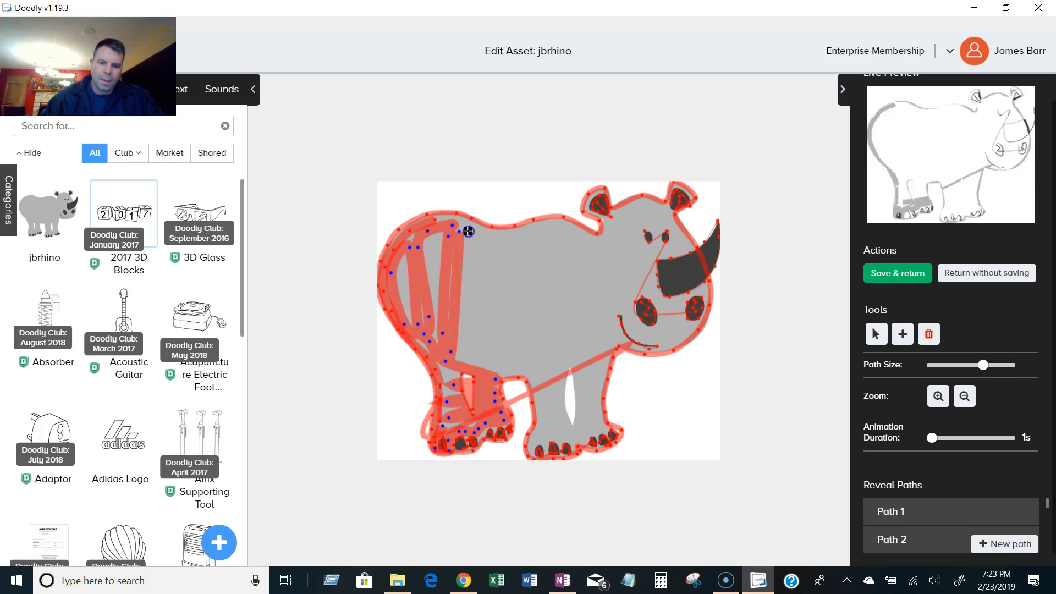
click(466, 318)
click(465, 352)
click(479, 300)
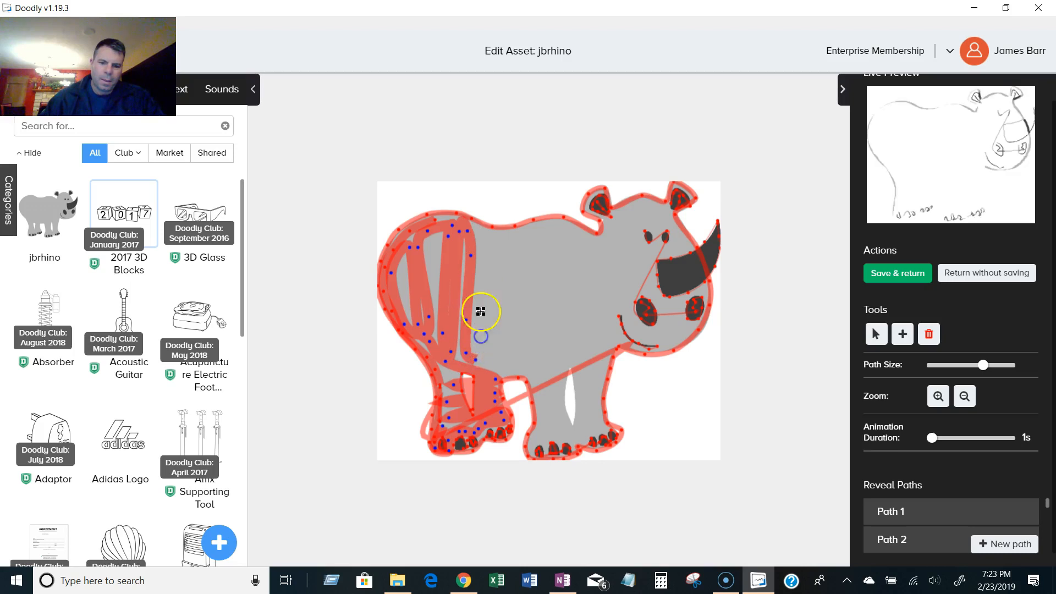
click(482, 270)
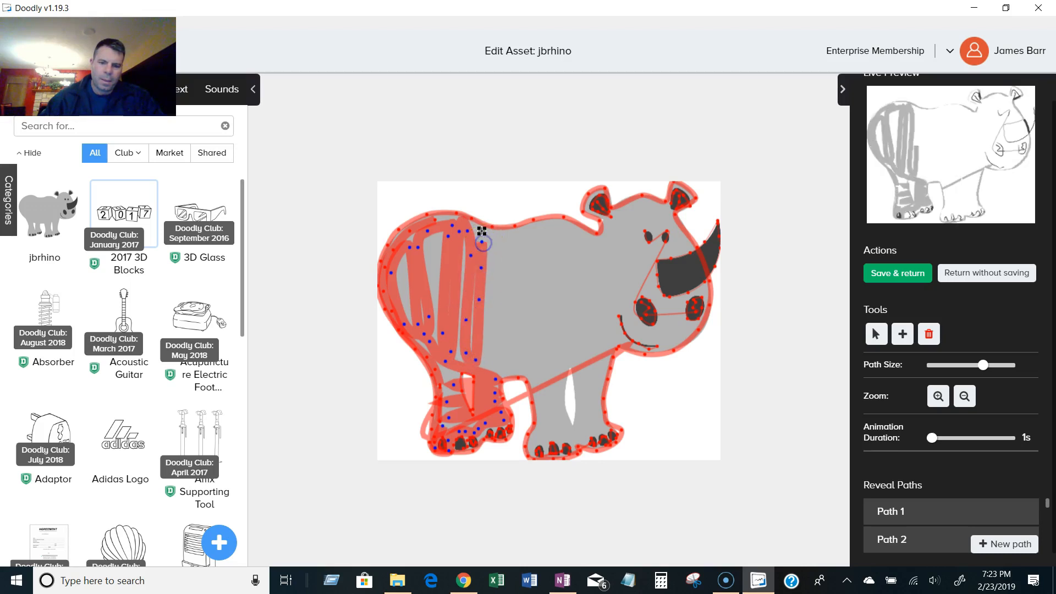
click(506, 237)
click(498, 251)
click(494, 319)
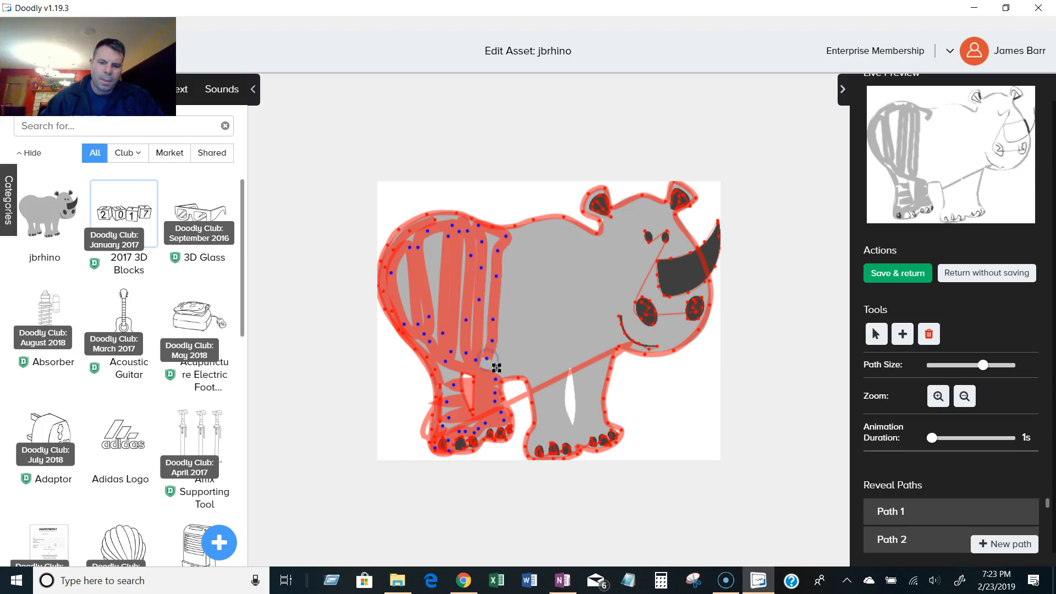
Start a new path and zigzag vertically across the middle of the rhino's back and body.
click(1005, 542)
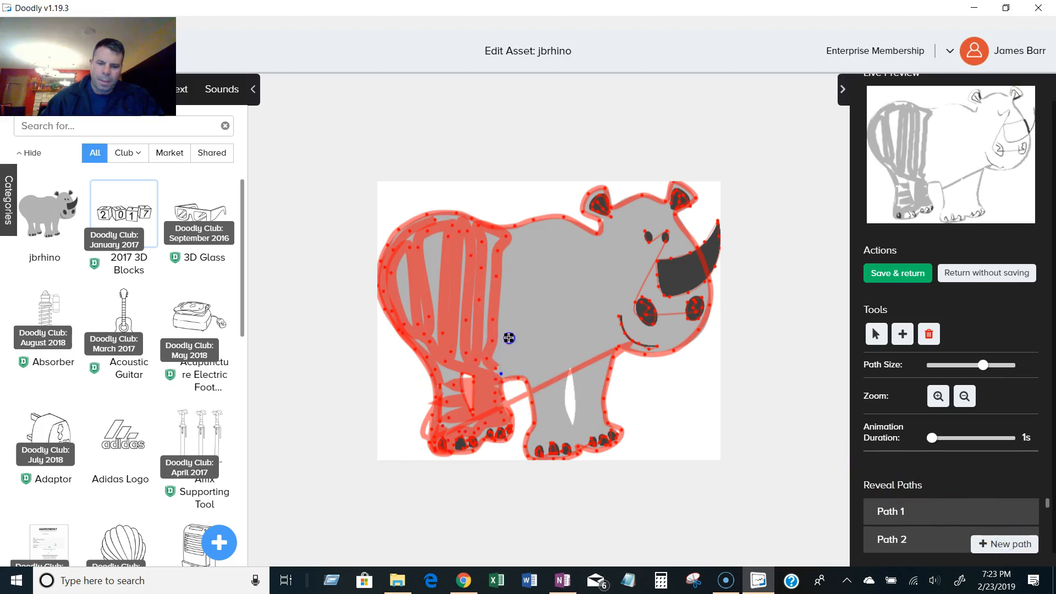
click(509, 294)
click(514, 262)
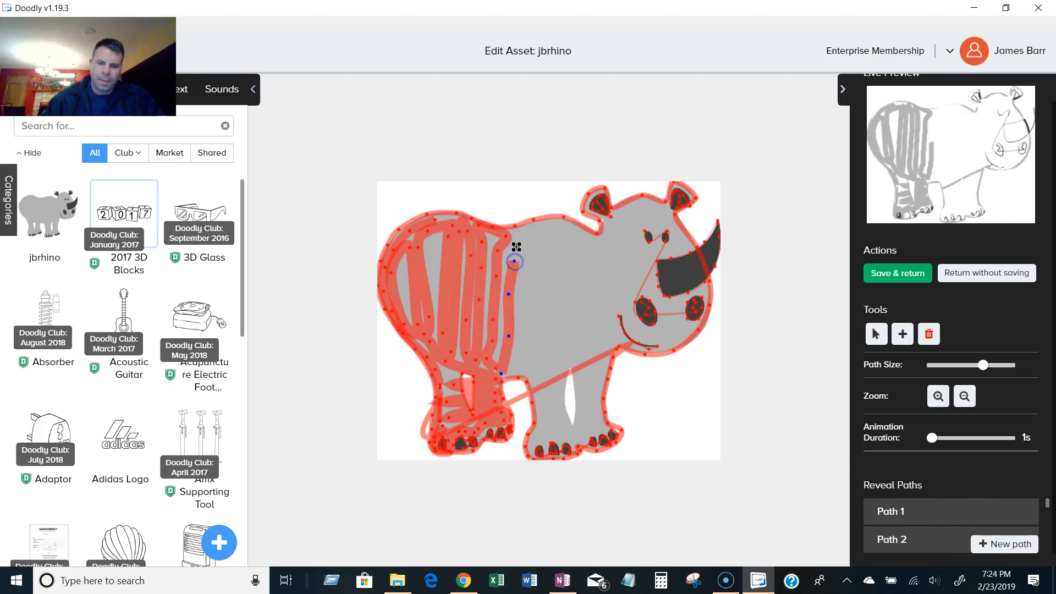
click(537, 229)
click(529, 269)
click(522, 304)
click(518, 346)
click(518, 355)
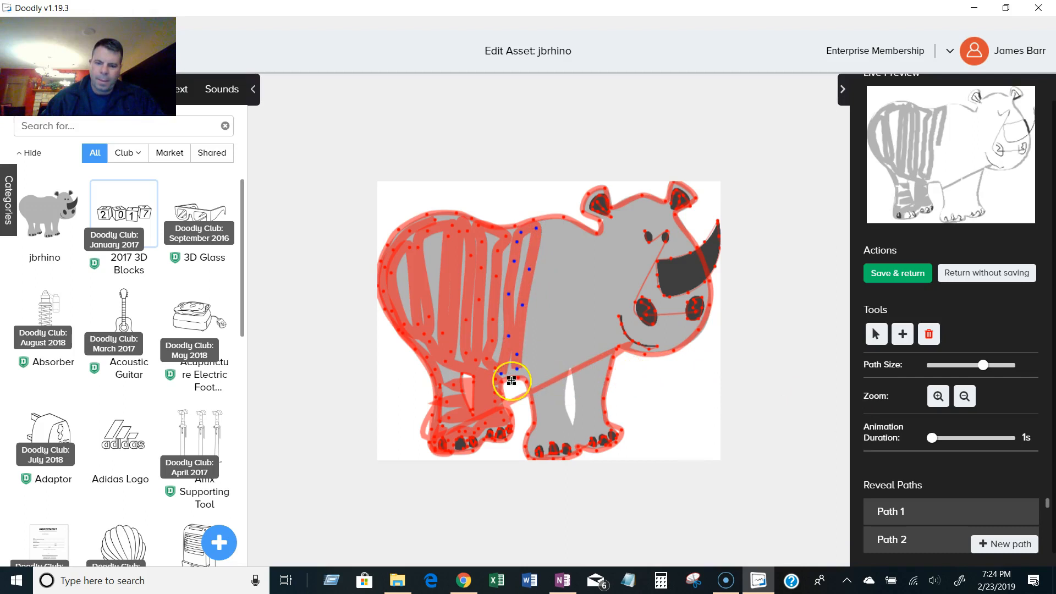
Continue the zigzag across the belly and down the front leg, then back up to the shoulder.
click(530, 374)
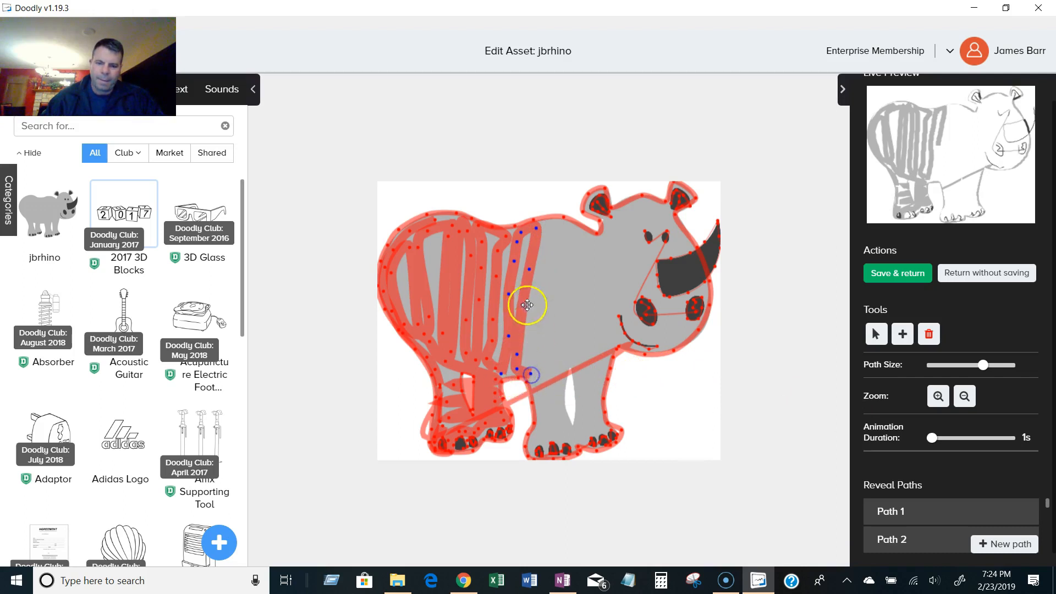
click(550, 227)
click(560, 225)
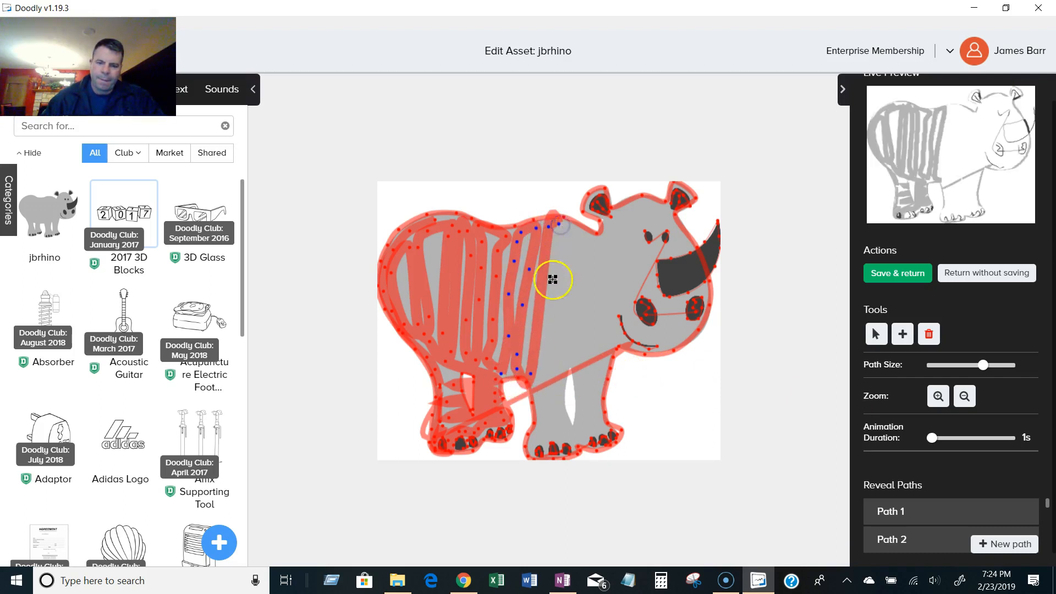
click(542, 371)
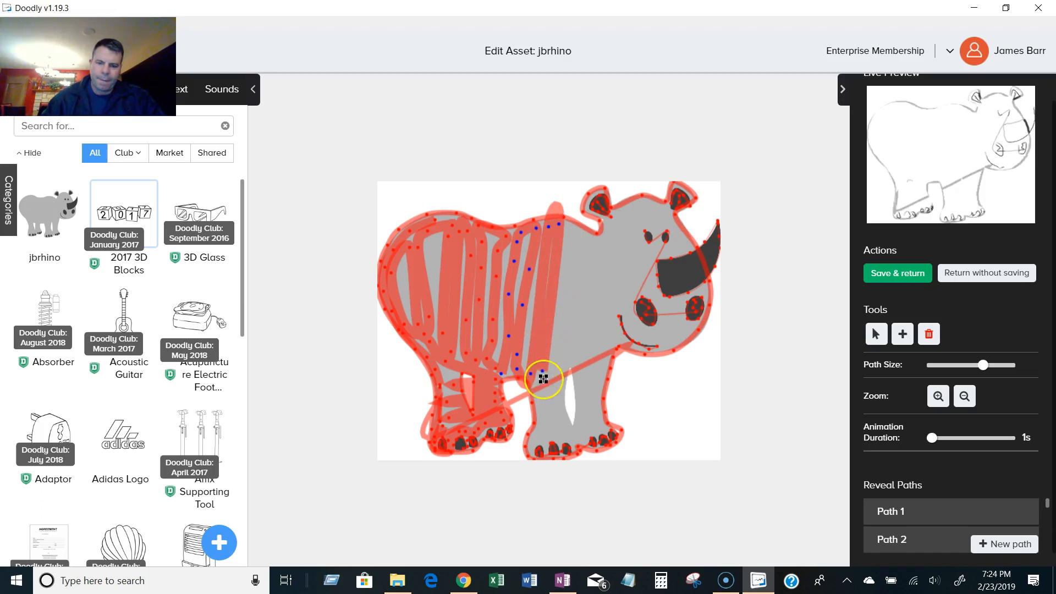
click(541, 414)
click(533, 448)
click(547, 434)
click(556, 382)
click(575, 229)
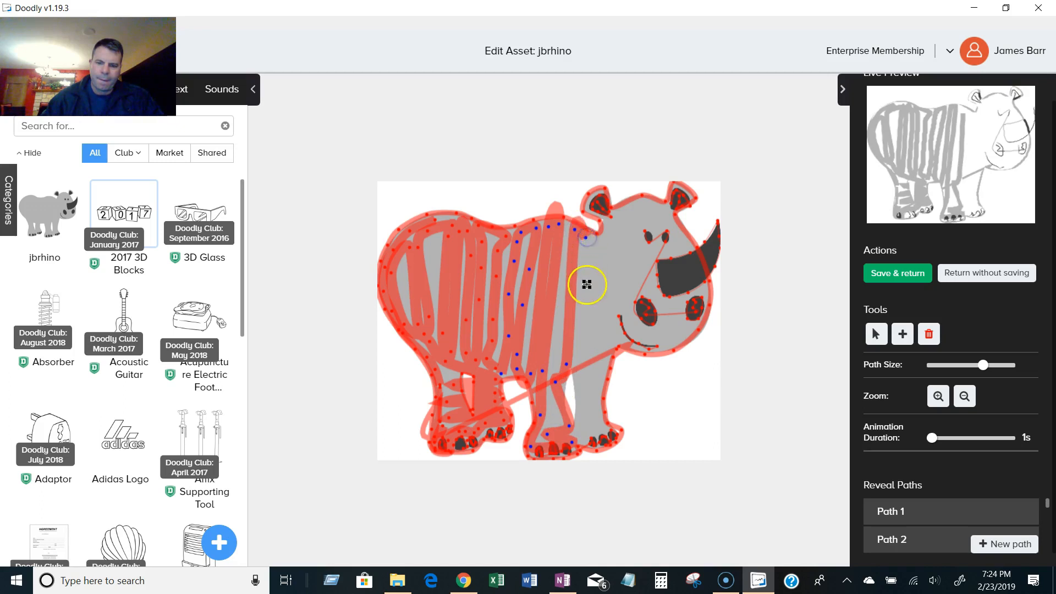
Extend the zigzag across the front foot and up over the shoulder.
click(577, 432)
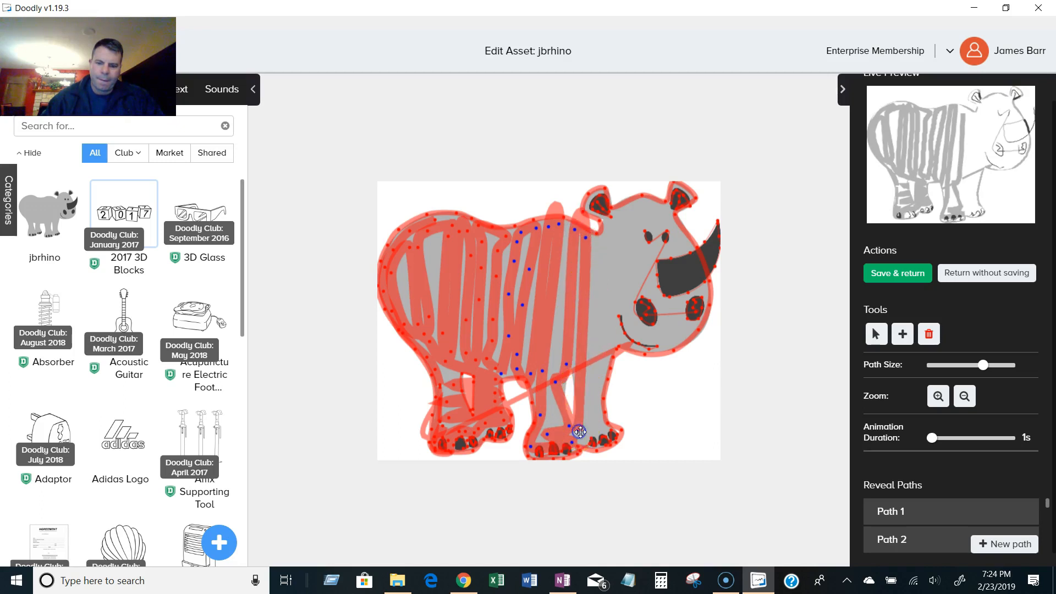
click(586, 431)
click(602, 428)
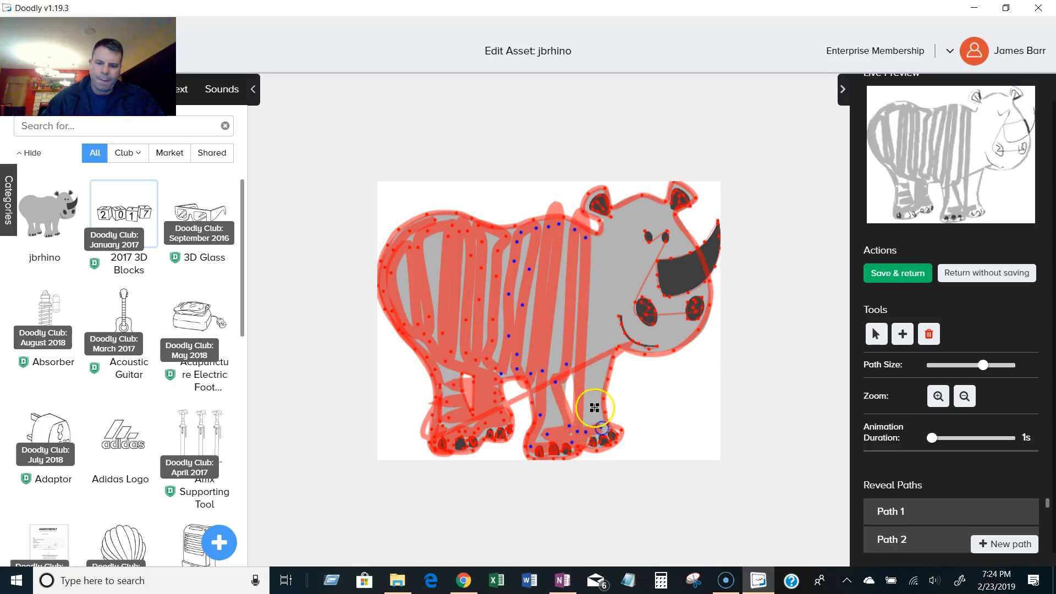
click(597, 240)
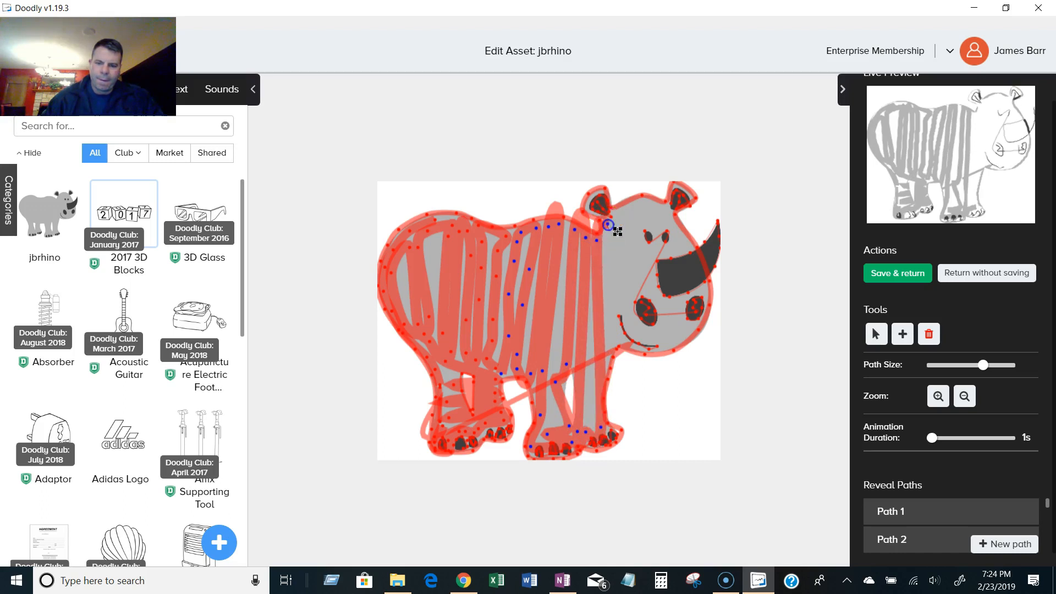
Continue the zigzag over the head, face, nostrils and horn up to the ear.
click(612, 341)
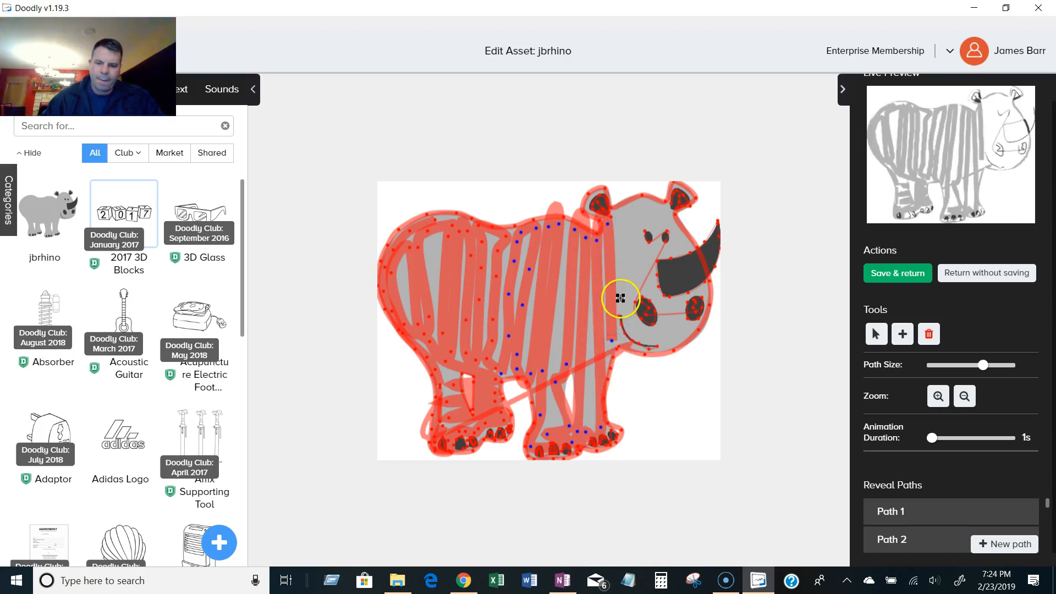
click(616, 213)
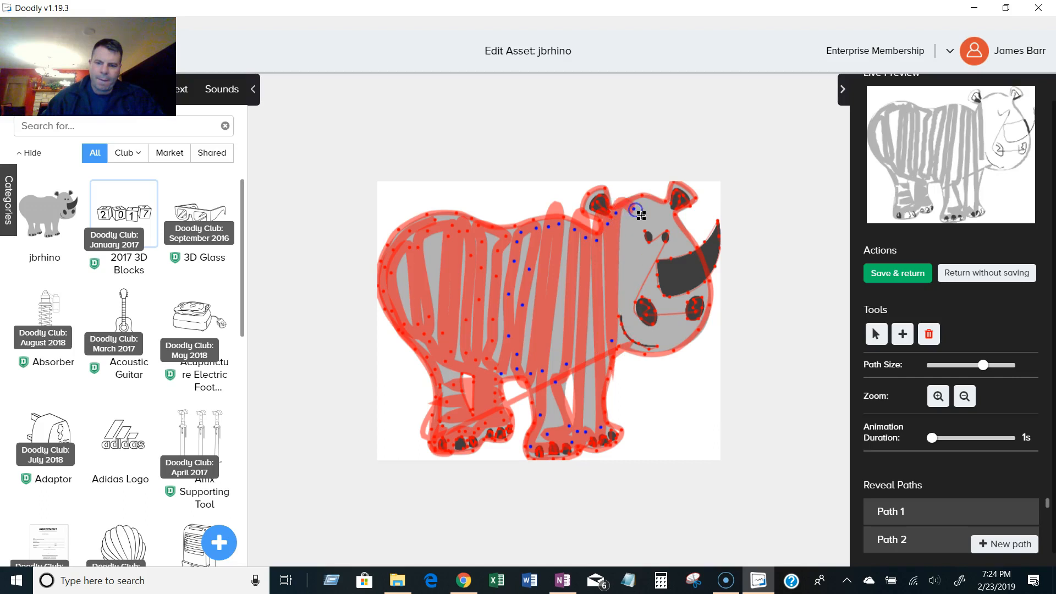
click(623, 306)
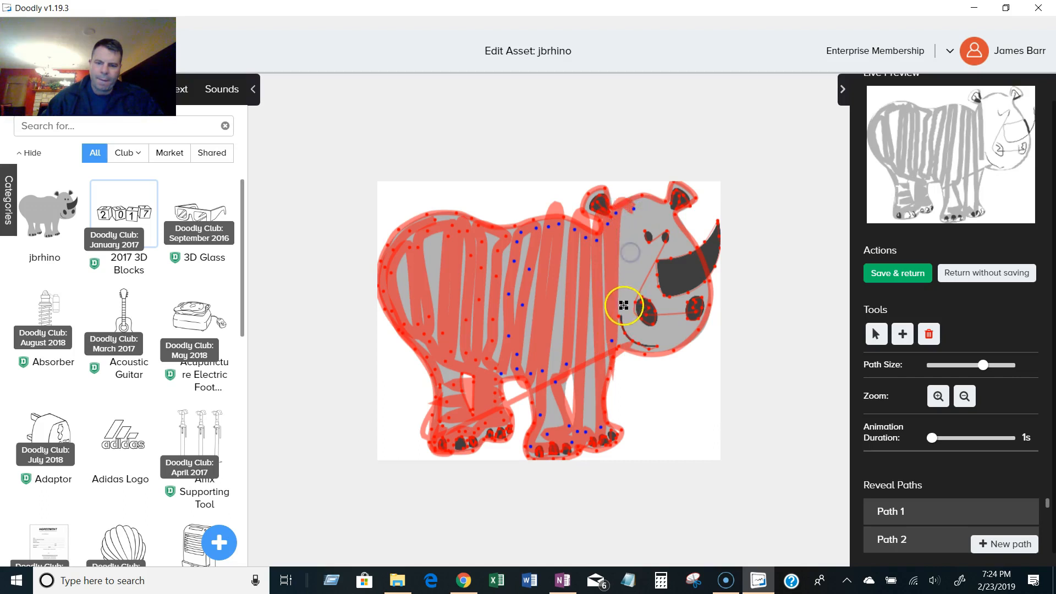
click(653, 341)
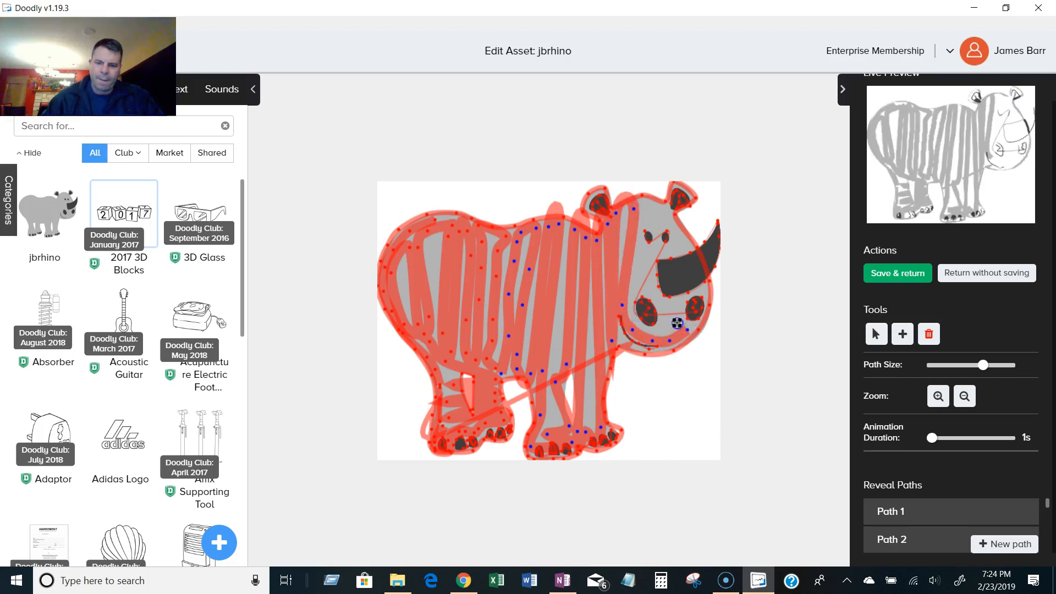
click(701, 291)
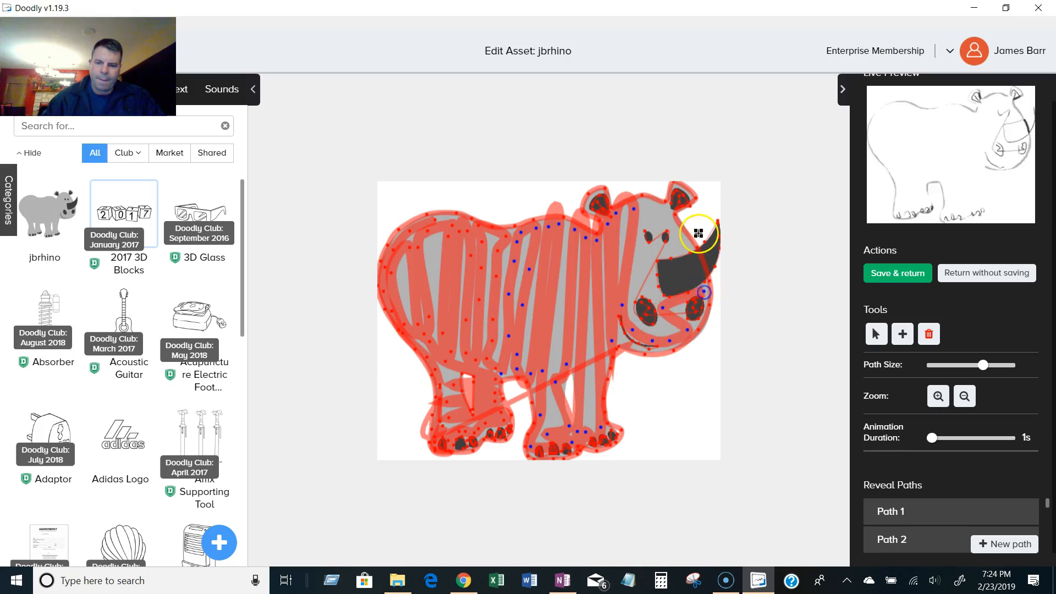
click(636, 279)
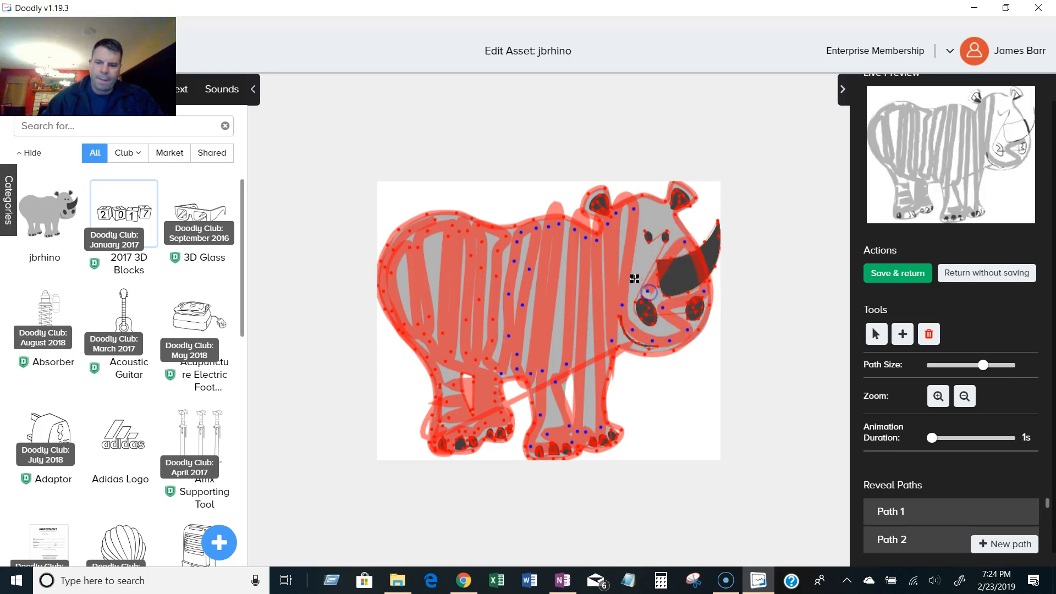
click(665, 219)
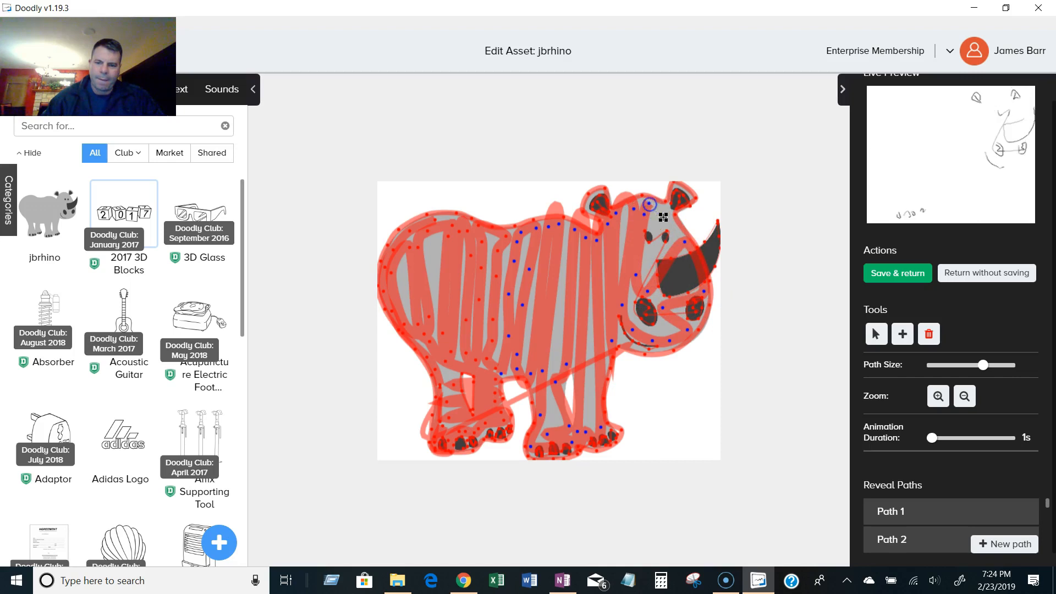
Start a new path at maximum path size and zigzag down the background along the rhino's left side.
click(1019, 543)
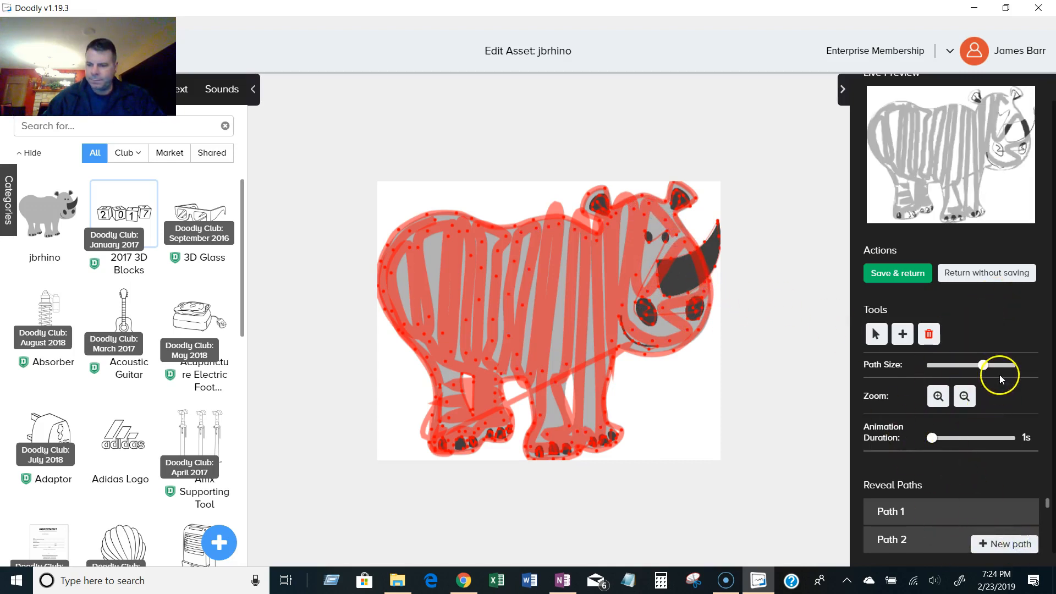
click(1012, 366)
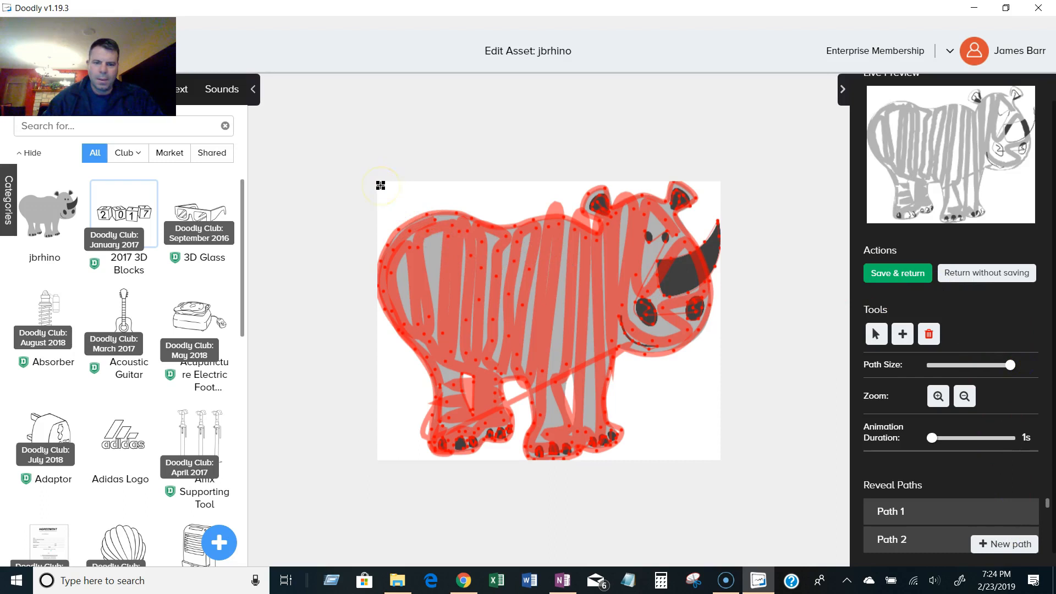
click(443, 185)
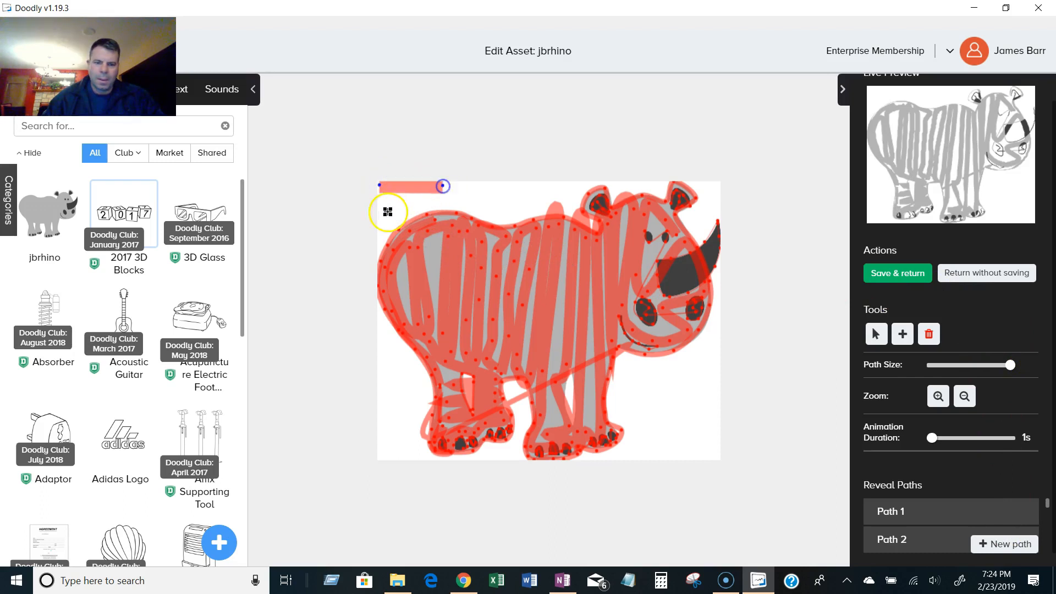
click(381, 222)
click(461, 190)
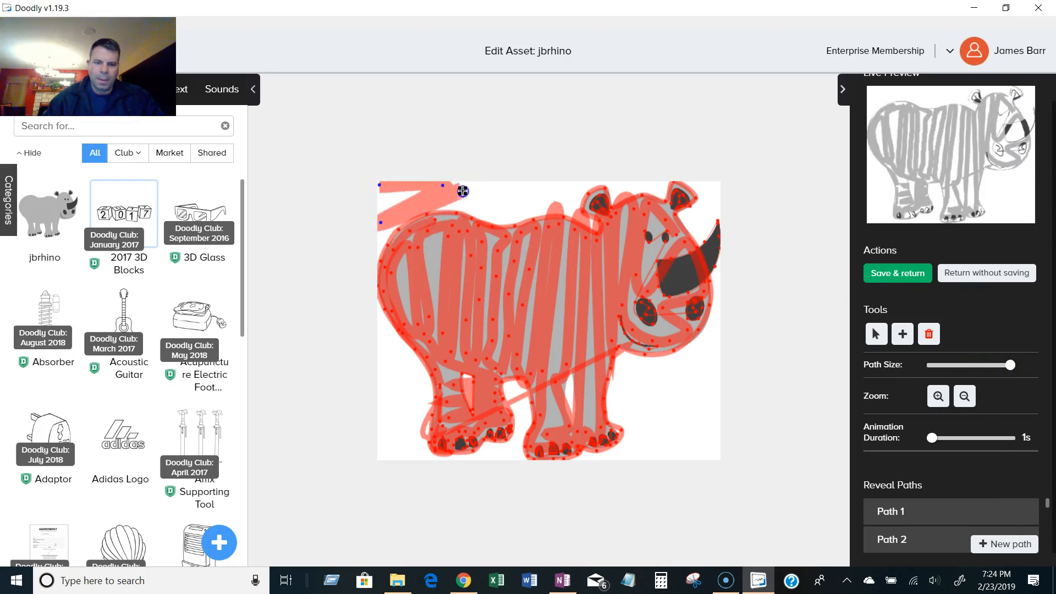
click(379, 313)
click(399, 340)
click(381, 362)
click(409, 358)
click(382, 390)
click(418, 378)
click(381, 429)
click(430, 397)
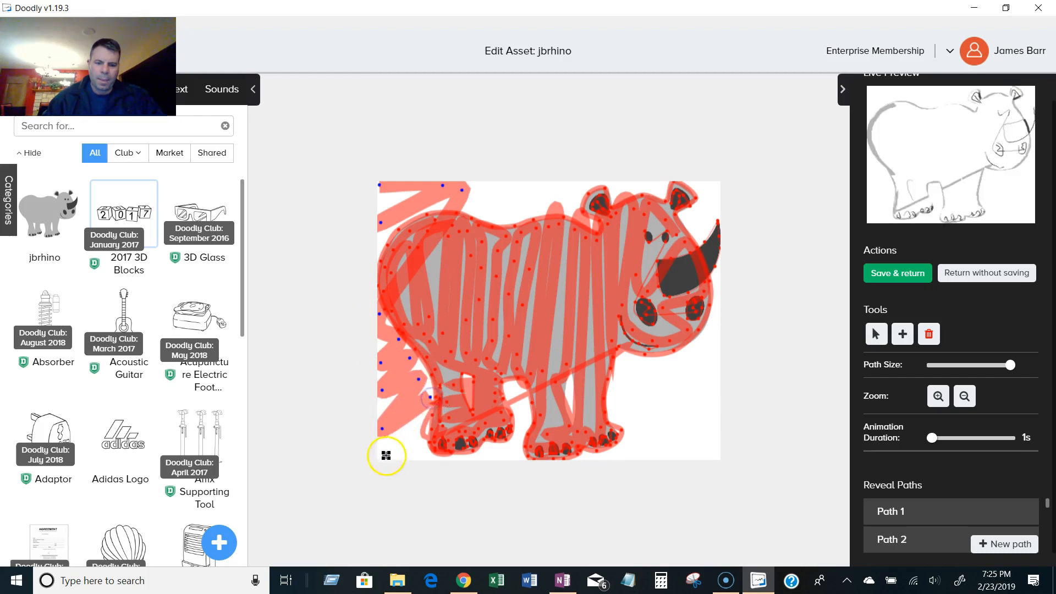
Continue the background stroke along the bottom edge beneath the rhino's feet.
click(385, 455)
click(415, 445)
click(495, 455)
click(519, 439)
click(515, 387)
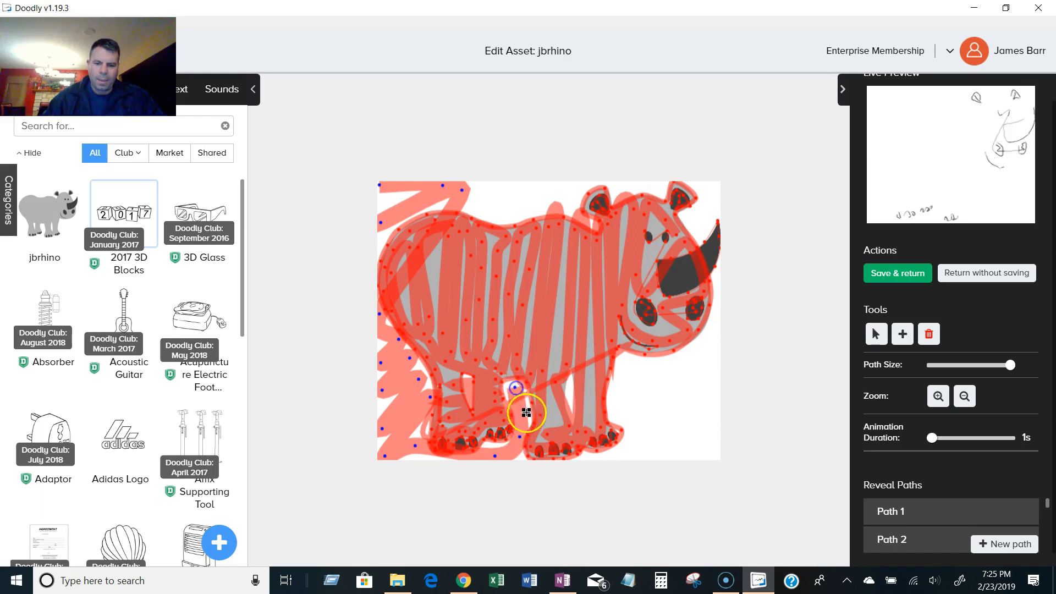
click(592, 460)
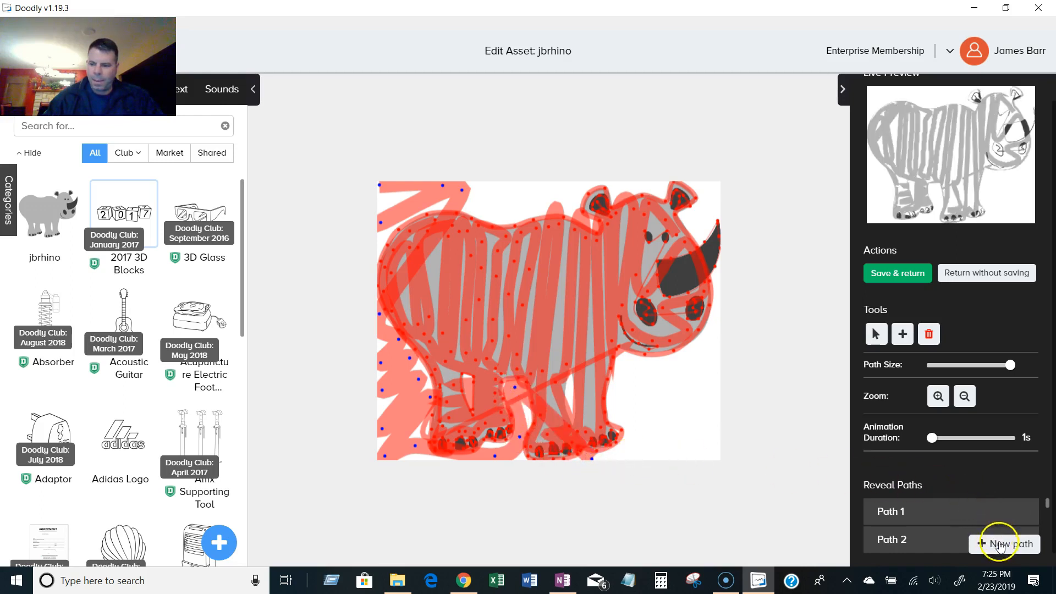
Zigzag the background stroke up the right side in front of the rhino to the top corner.
click(715, 456)
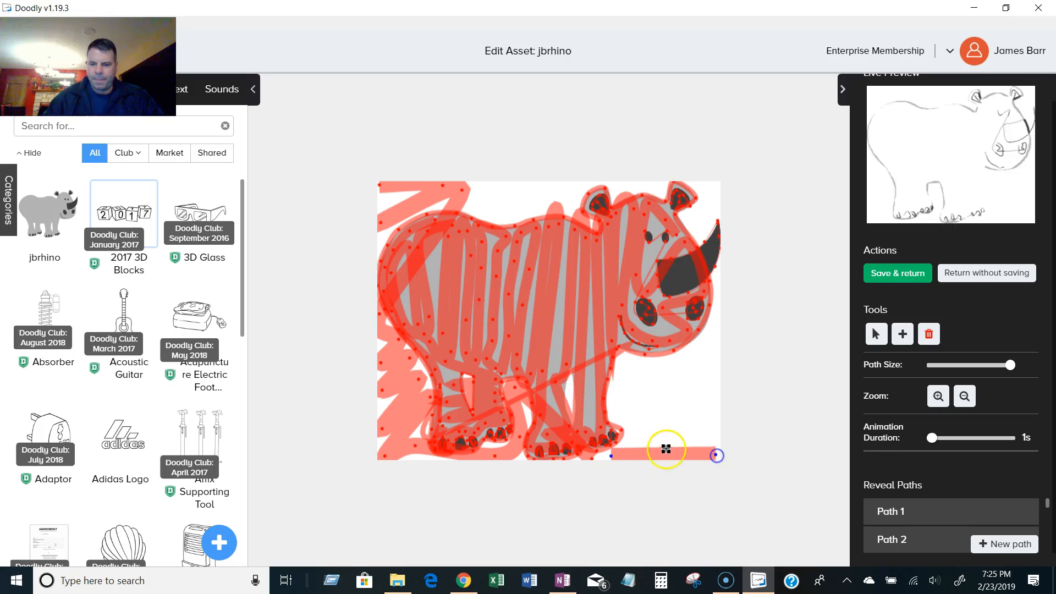
click(712, 407)
click(624, 393)
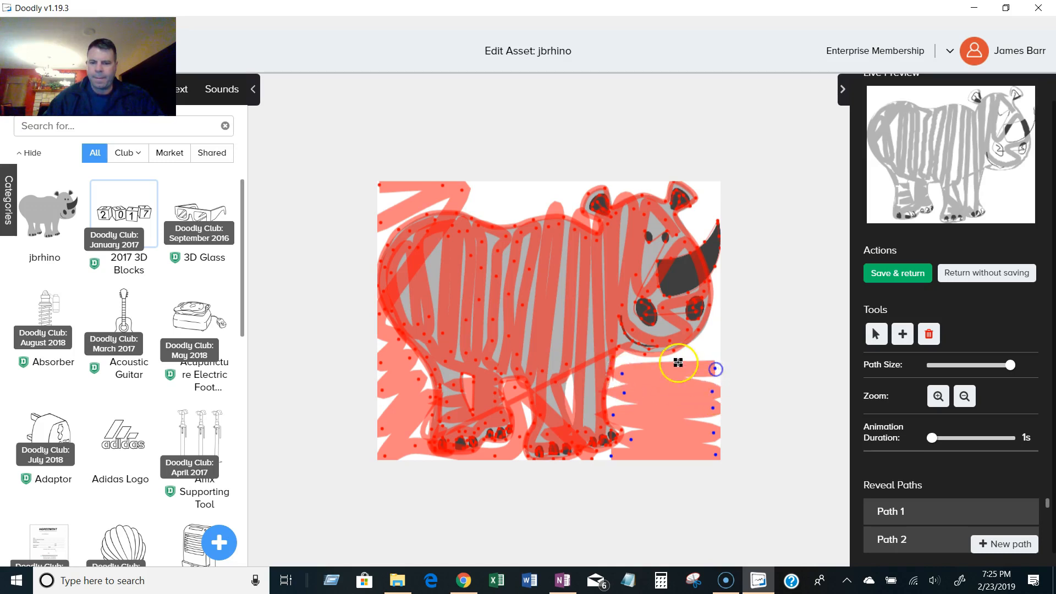
click(705, 342)
click(714, 298)
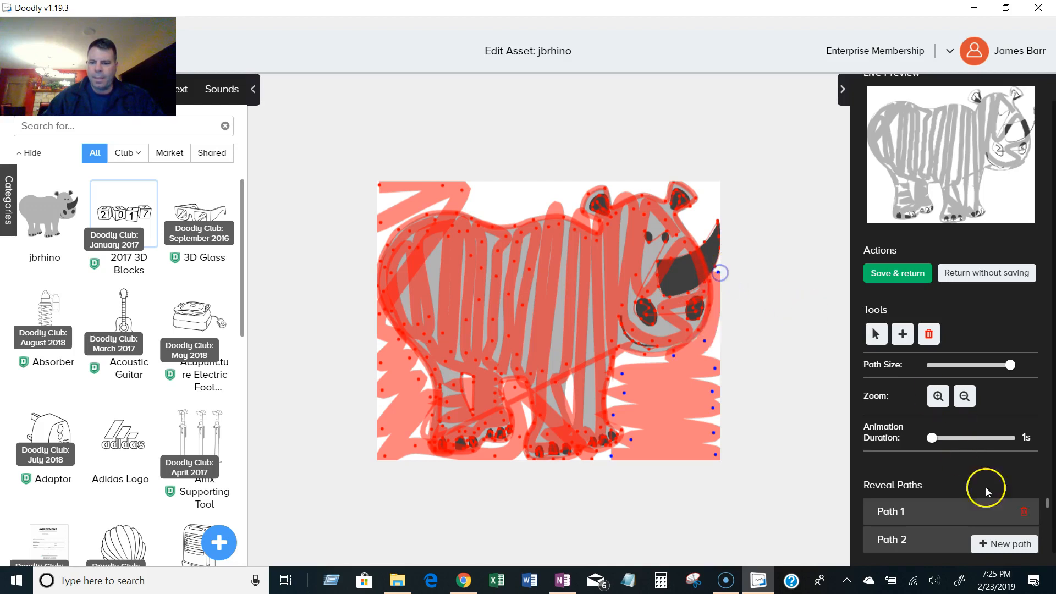
click(697, 184)
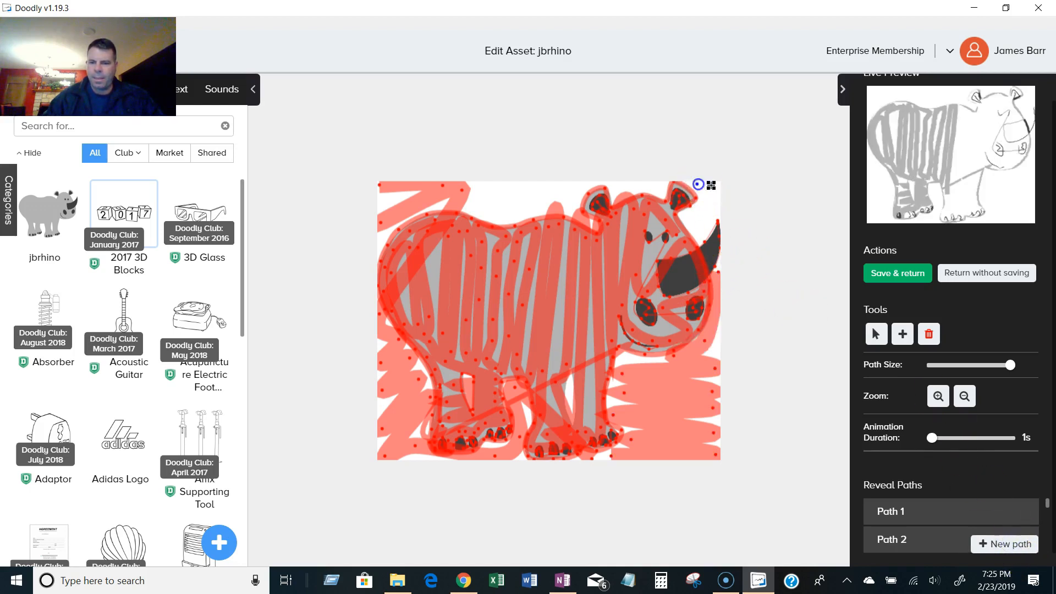
click(712, 187)
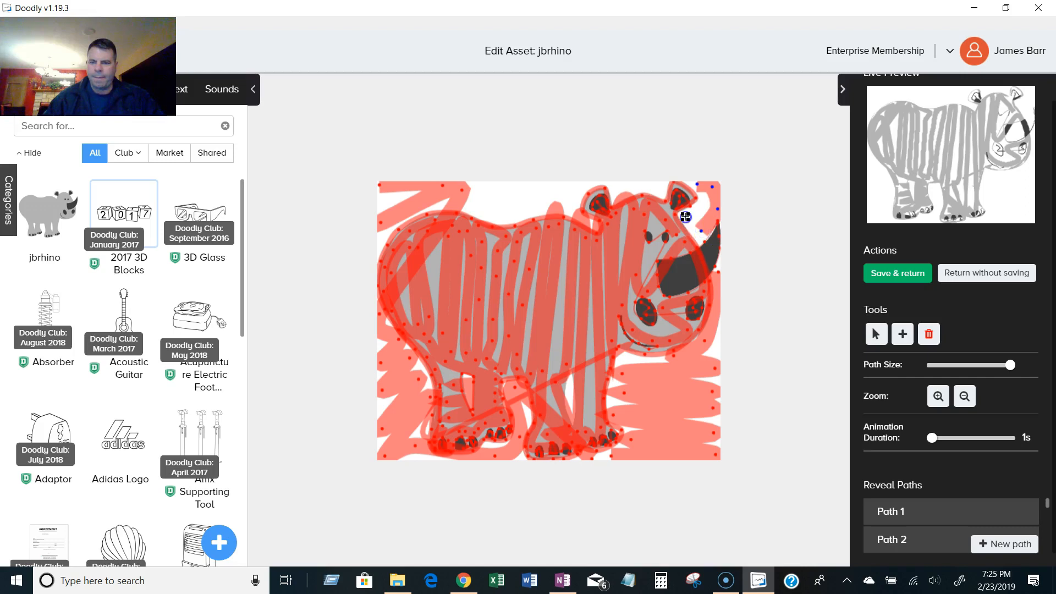
Start a new path zigzagging across the top edge of the background and save the rhino asset.
click(997, 542)
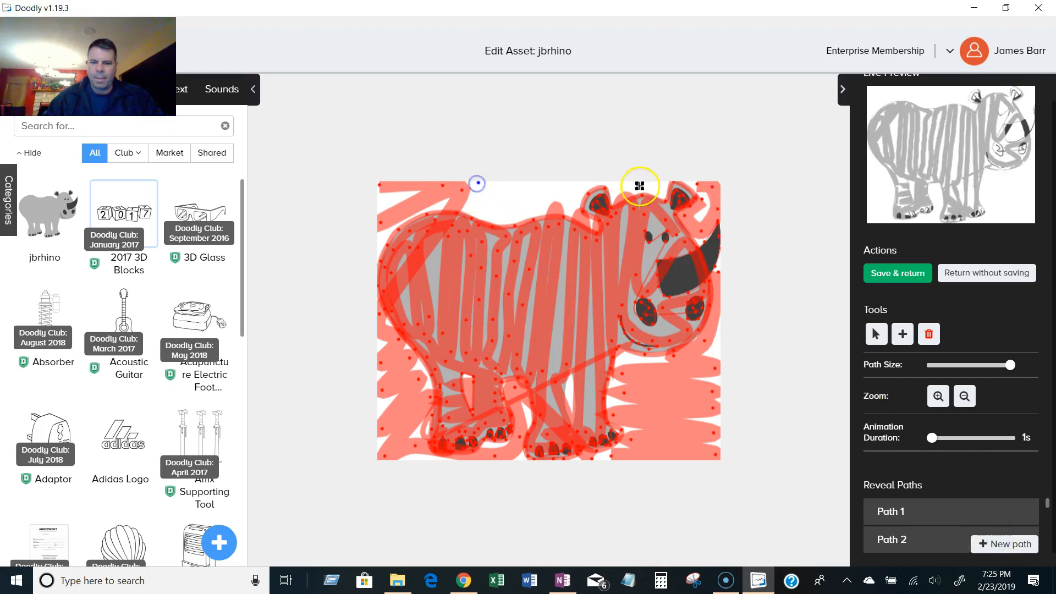
click(509, 196)
click(558, 199)
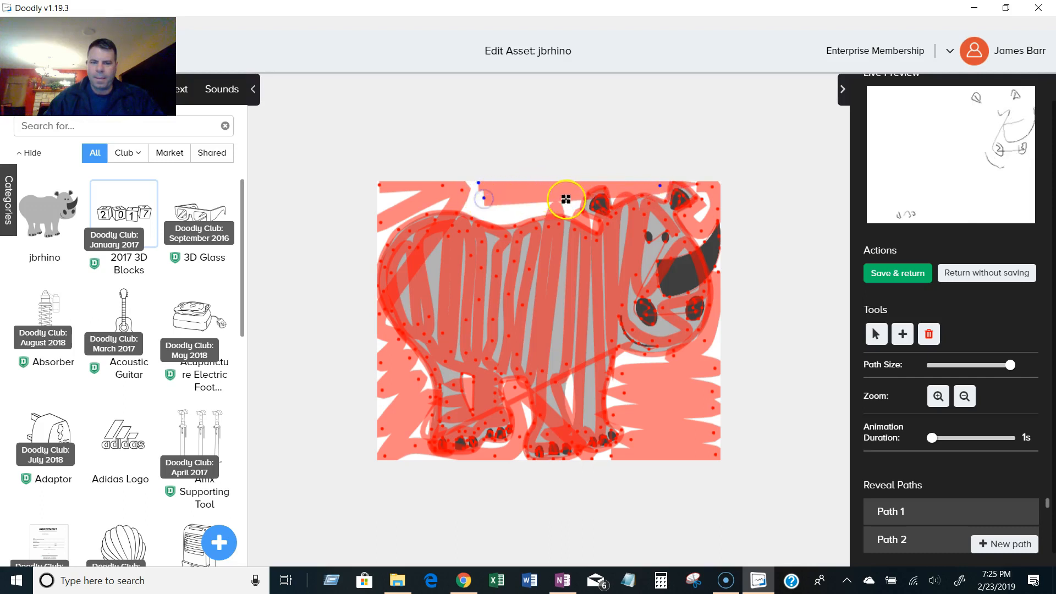
click(478, 212)
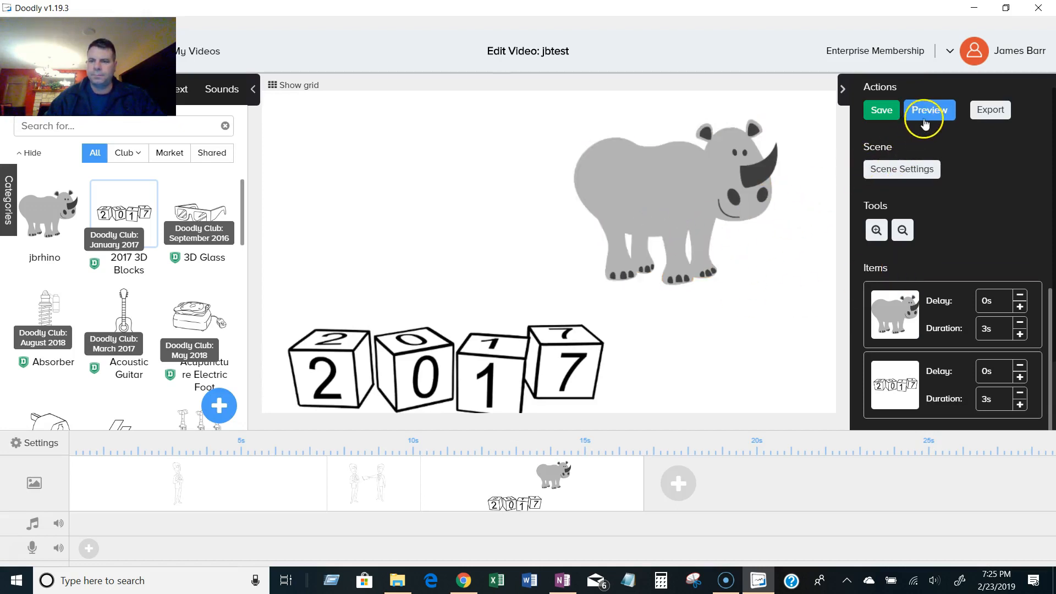
Preview the rhino scene.
right_click(787, 262)
right_click(586, 480)
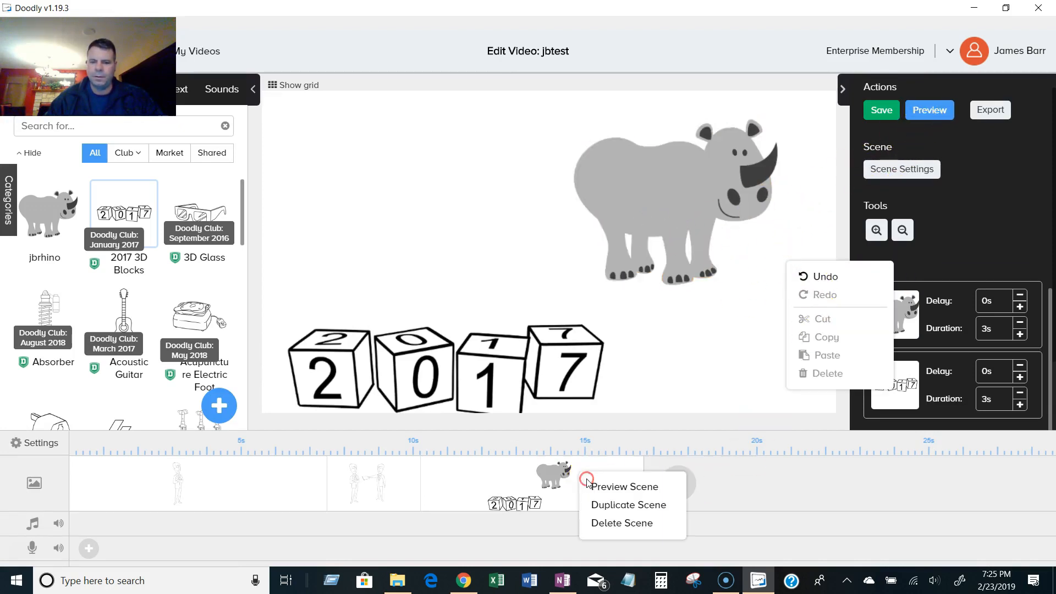
click(609, 488)
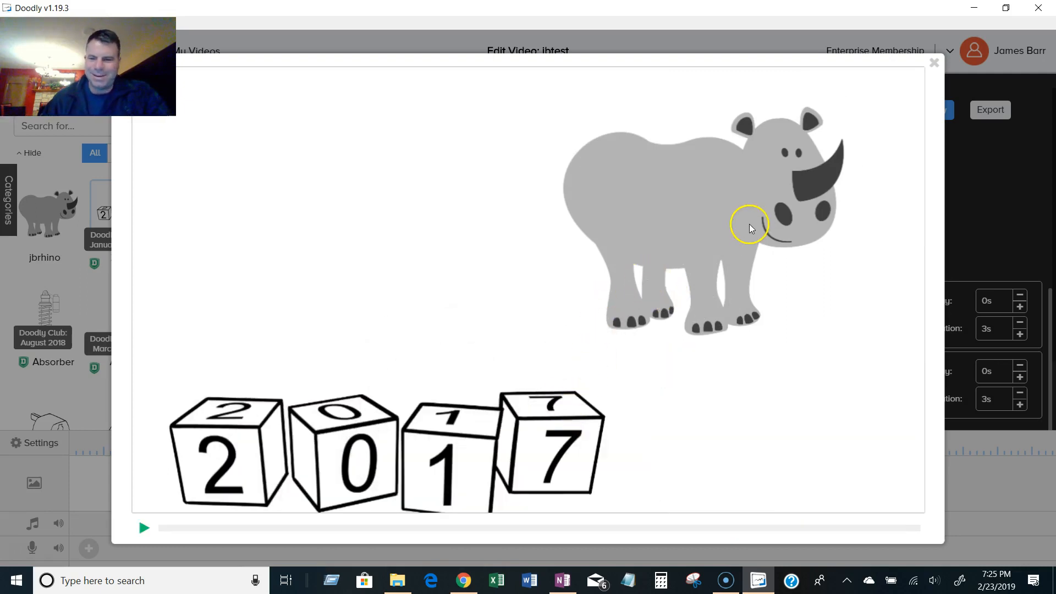
click(935, 64)
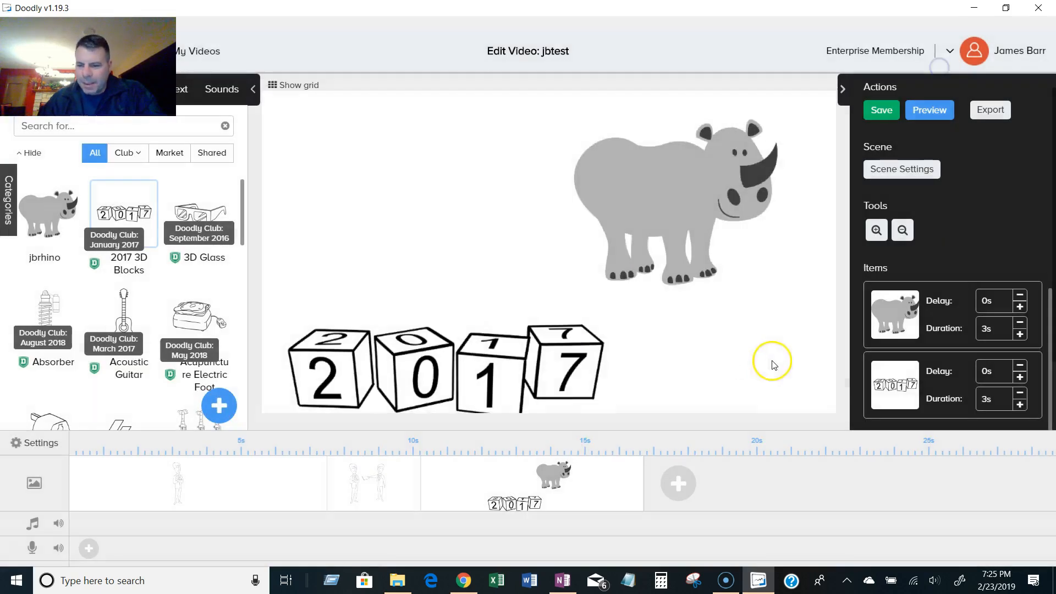
Set the rhino's duration to 10 s and preview the video.
click(909, 322)
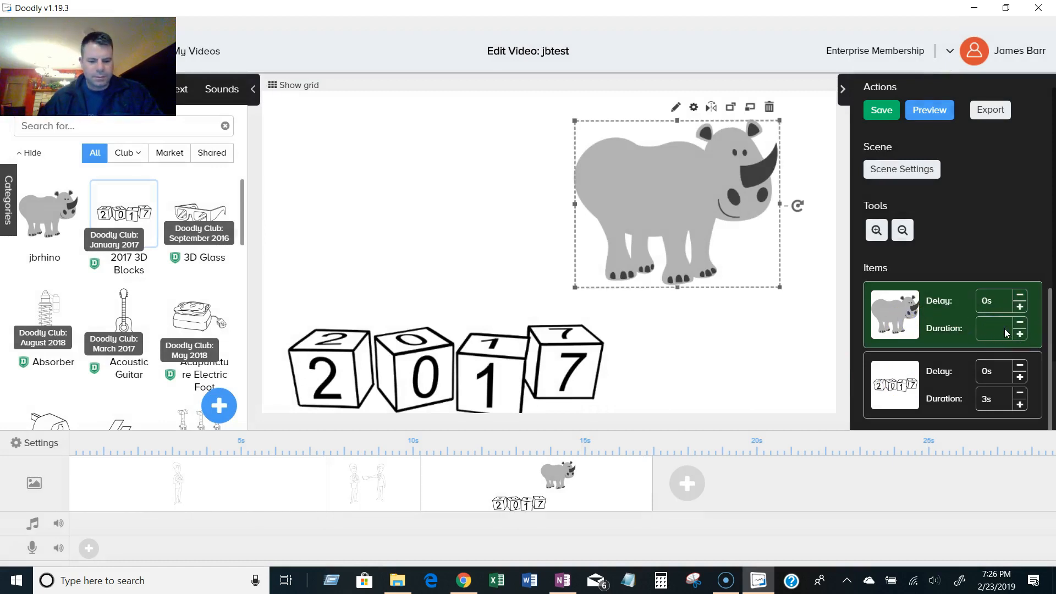
click(972, 235)
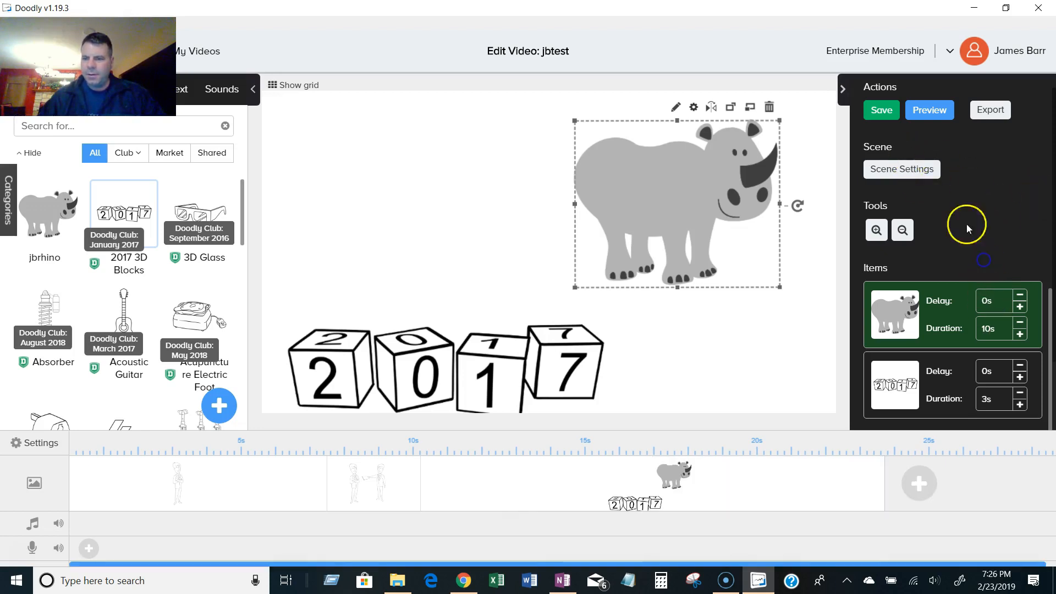
click(929, 112)
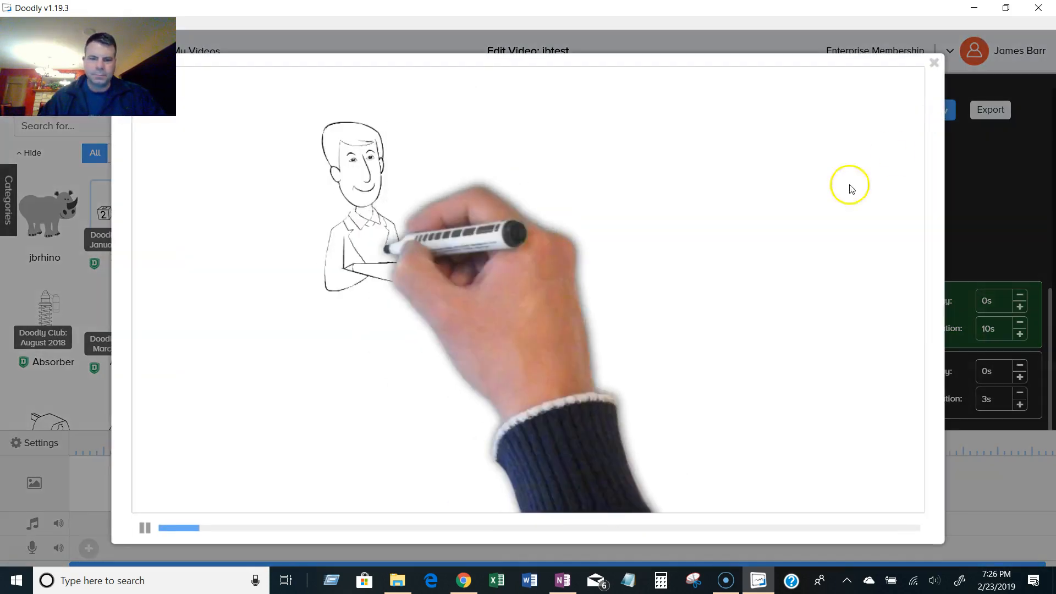
click(933, 63)
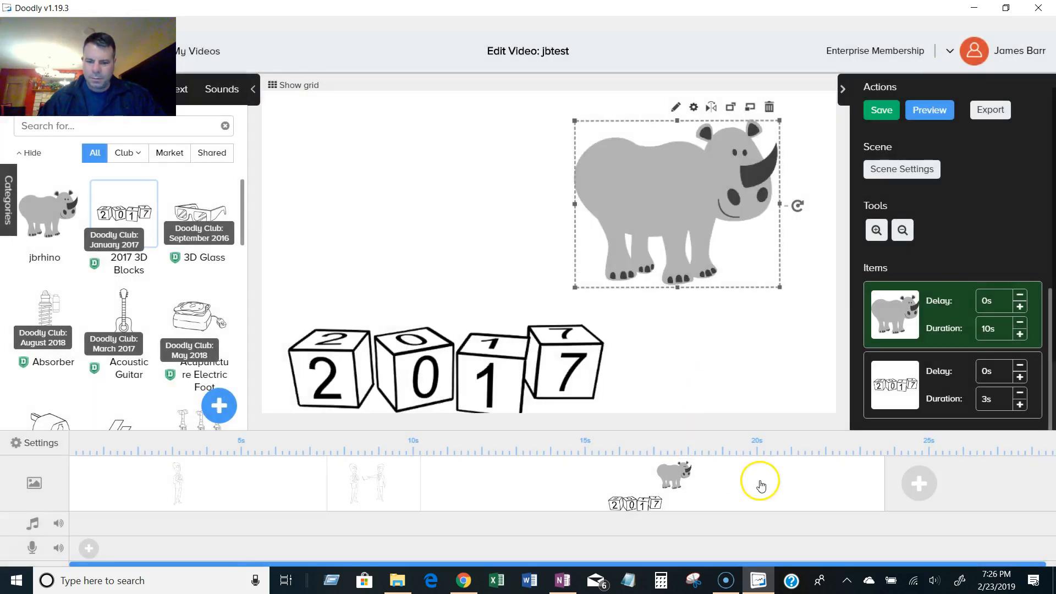
Preview the scene with the longer rhino animation.
right_click(760, 481)
click(798, 487)
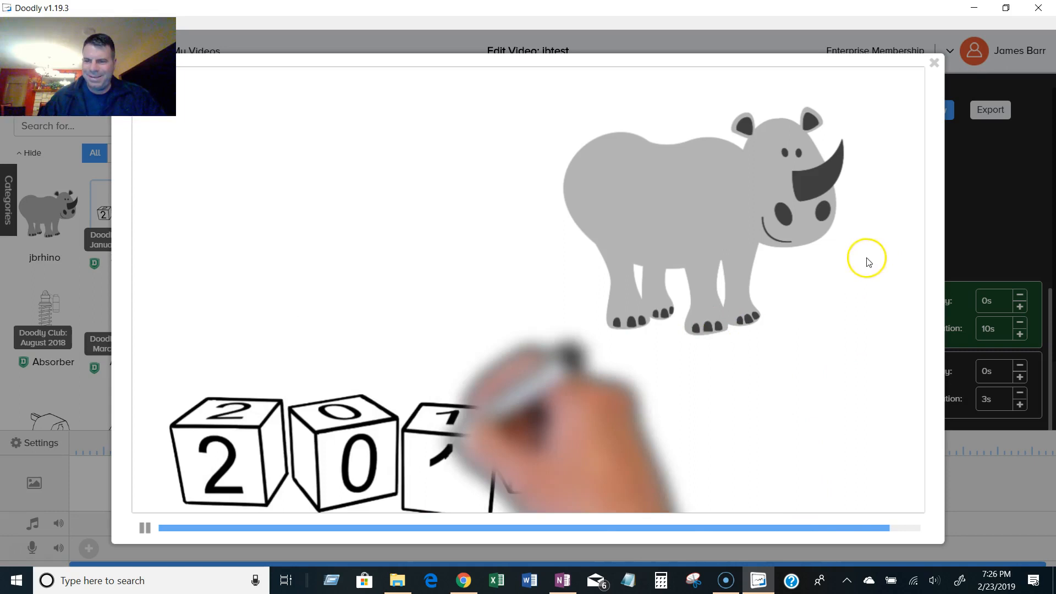
click(935, 60)
Set the rhino's duration to 60 s and preview the scene.
click(1001, 330)
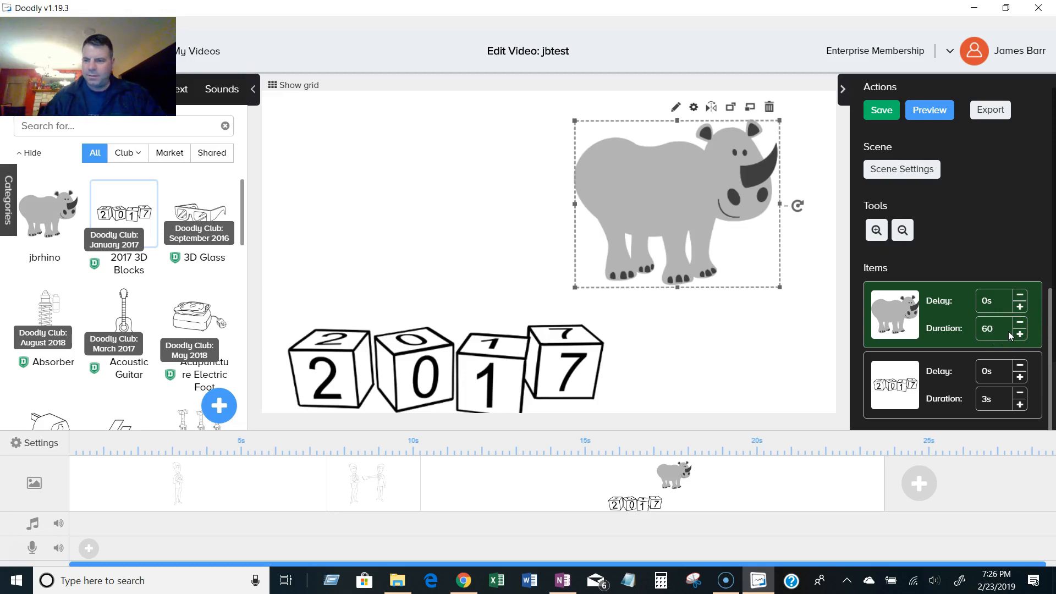
click(1006, 260)
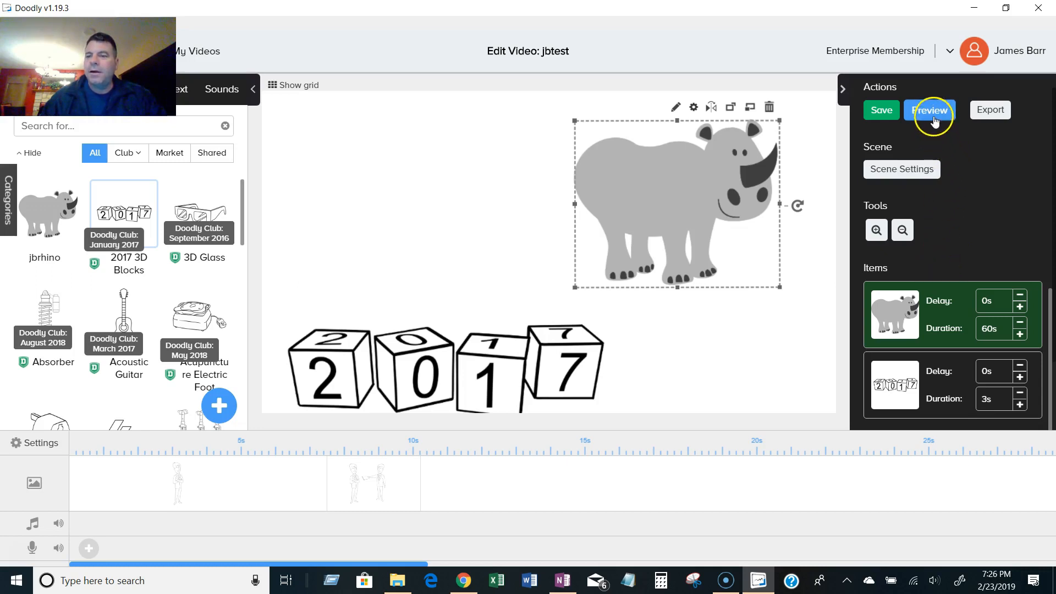
right_click(774, 347)
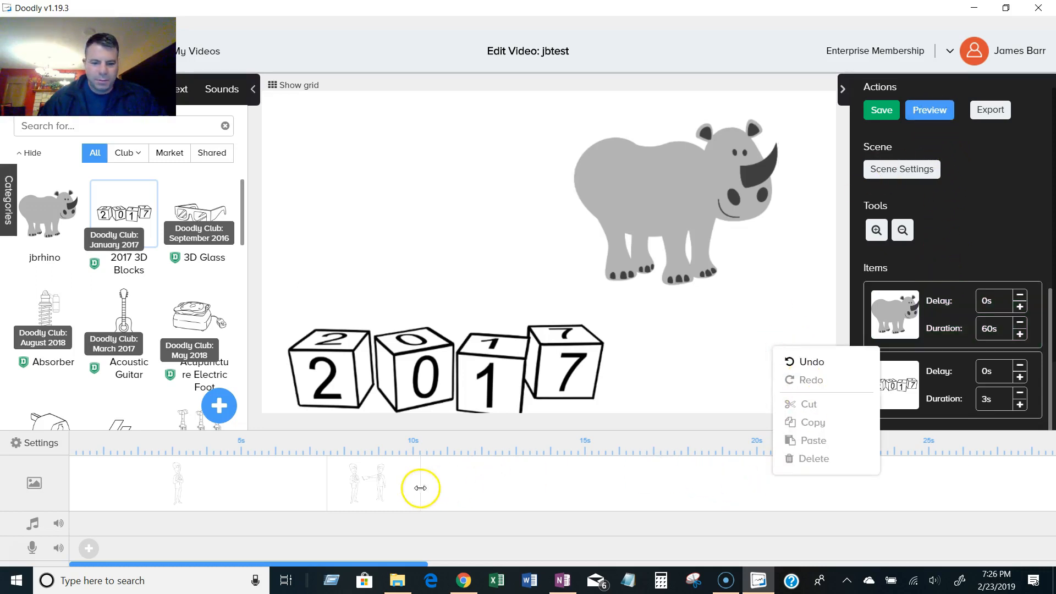
click(674, 479)
right_click(677, 478)
right_click(808, 479)
click(815, 488)
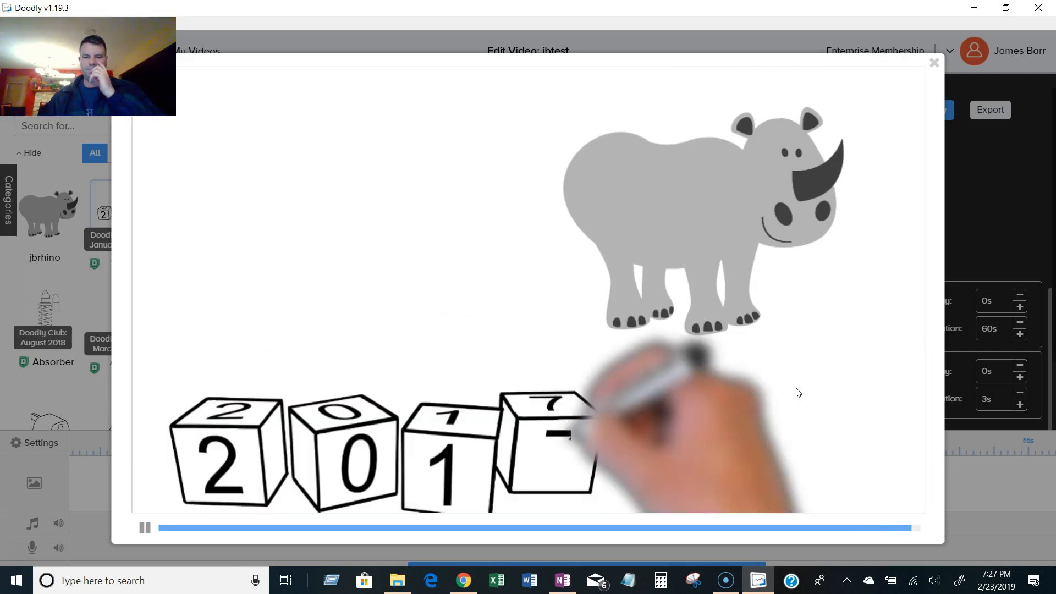
click(934, 65)
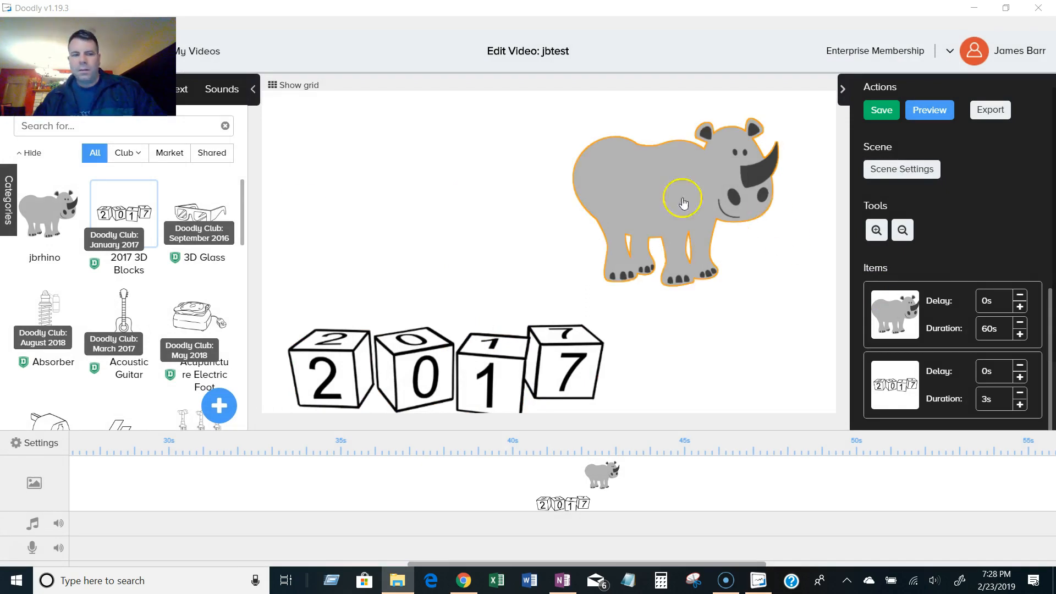
Upload icon.svg from Pictures as a new prop titled jbjames and add it to the scene.
click(220, 407)
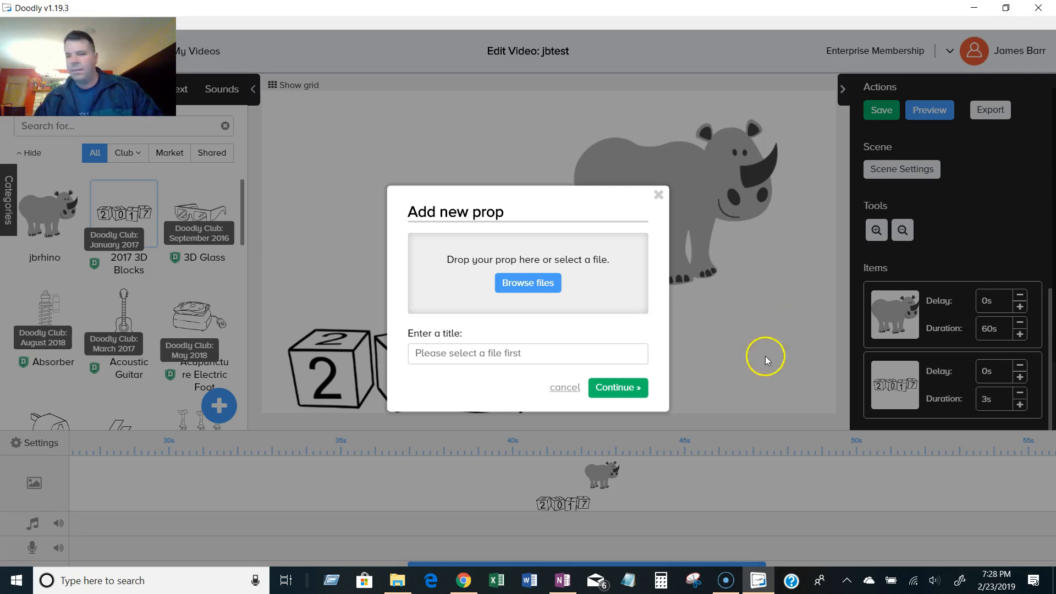
click(543, 287)
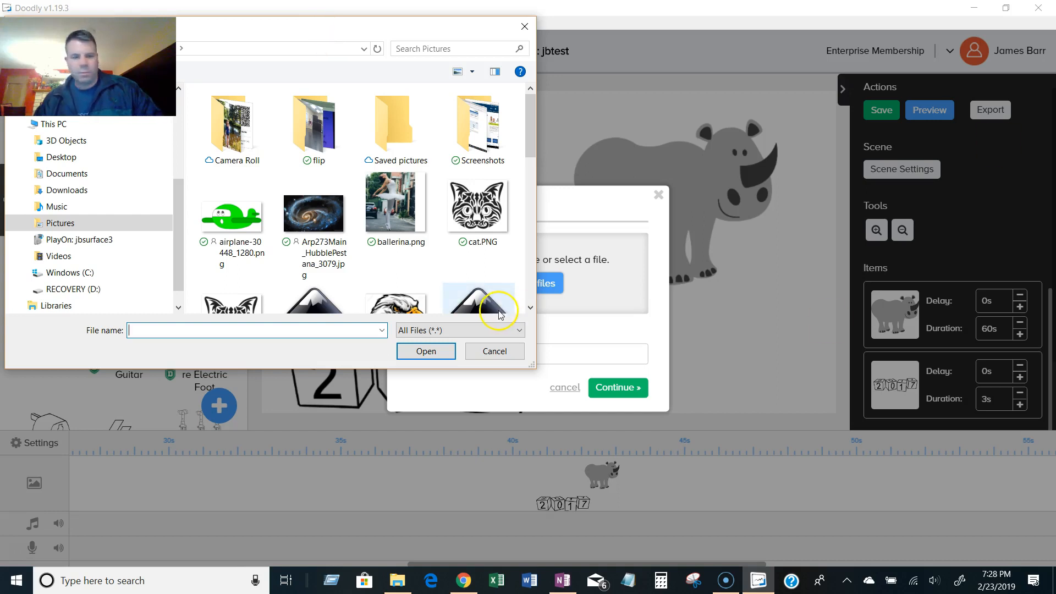
drag(526, 147, 527, 203)
click(479, 200)
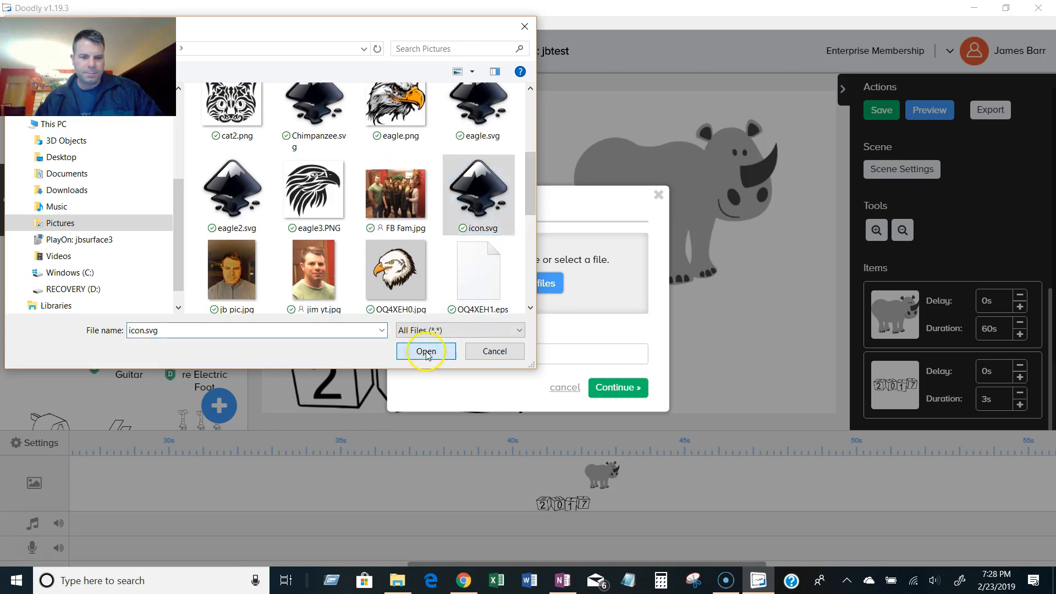
click(426, 352)
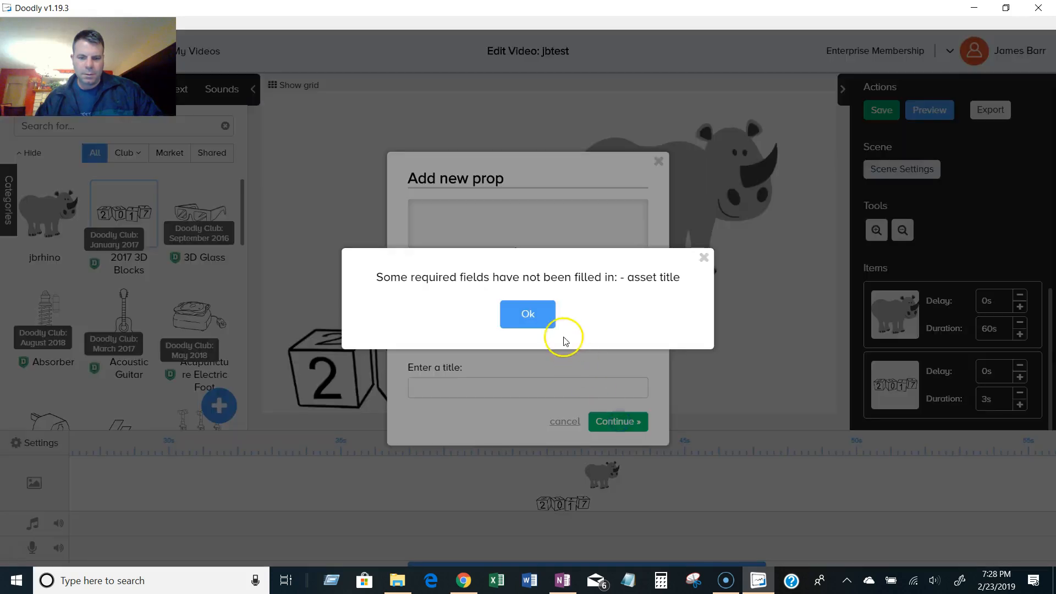
click(550, 322)
click(529, 384)
text(jbjames)
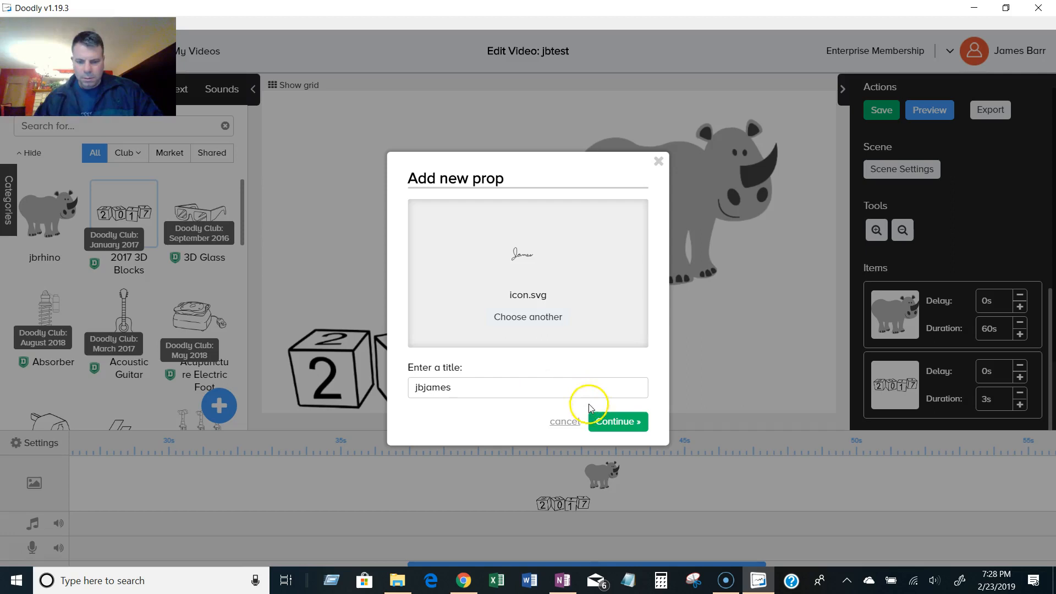
click(617, 421)
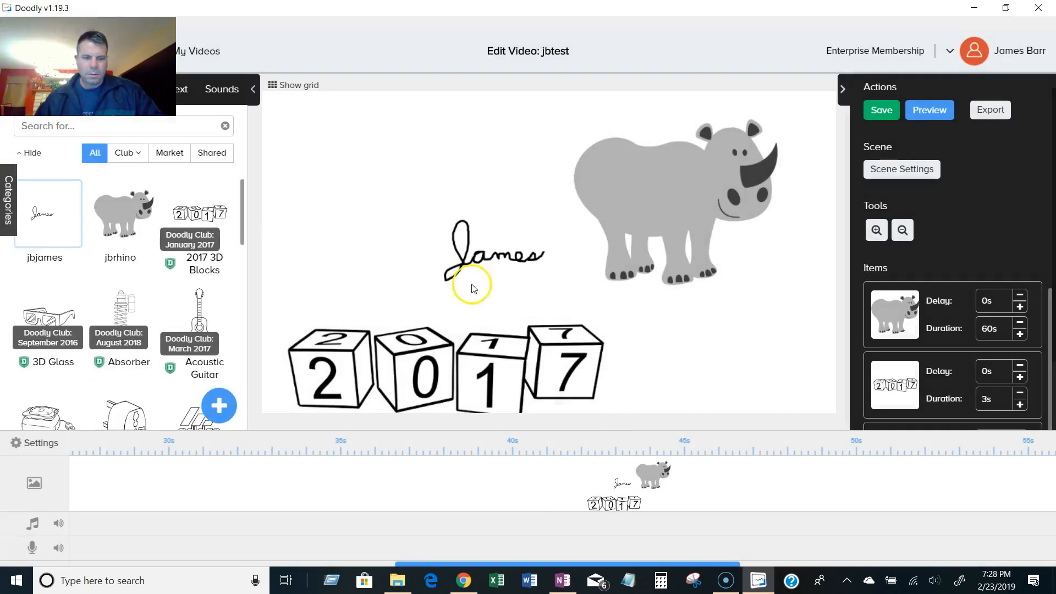
Move the signature prop to the left above the dice and save the video.
click(482, 257)
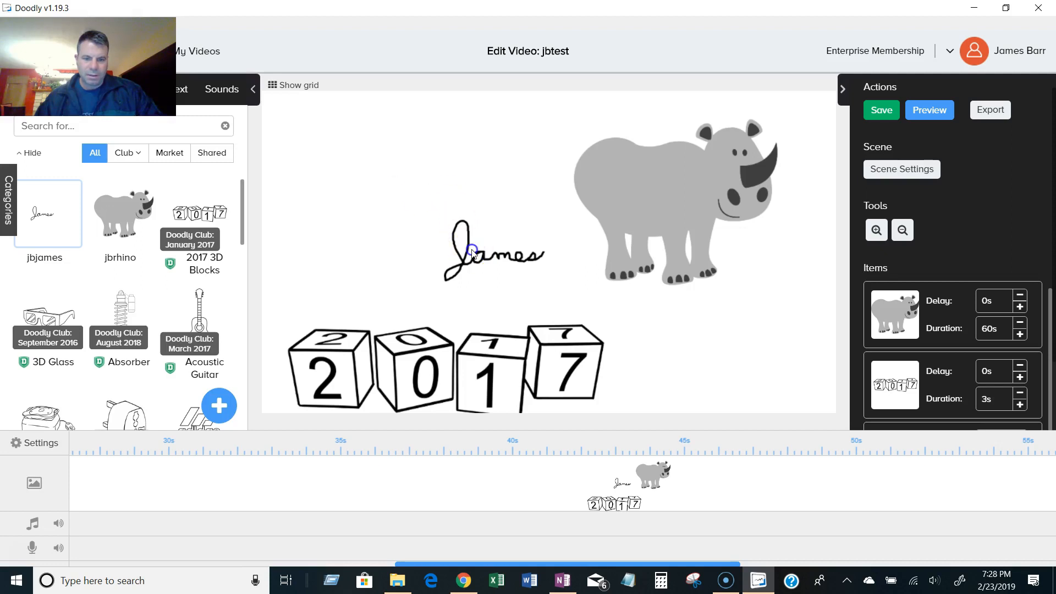
drag(476, 254, 391, 229)
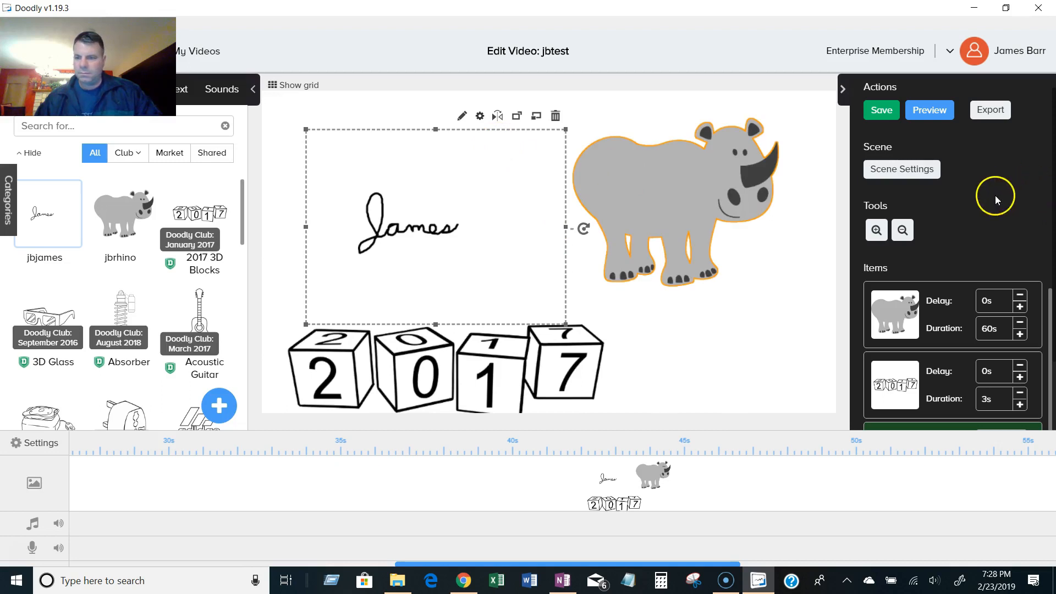
click(884, 116)
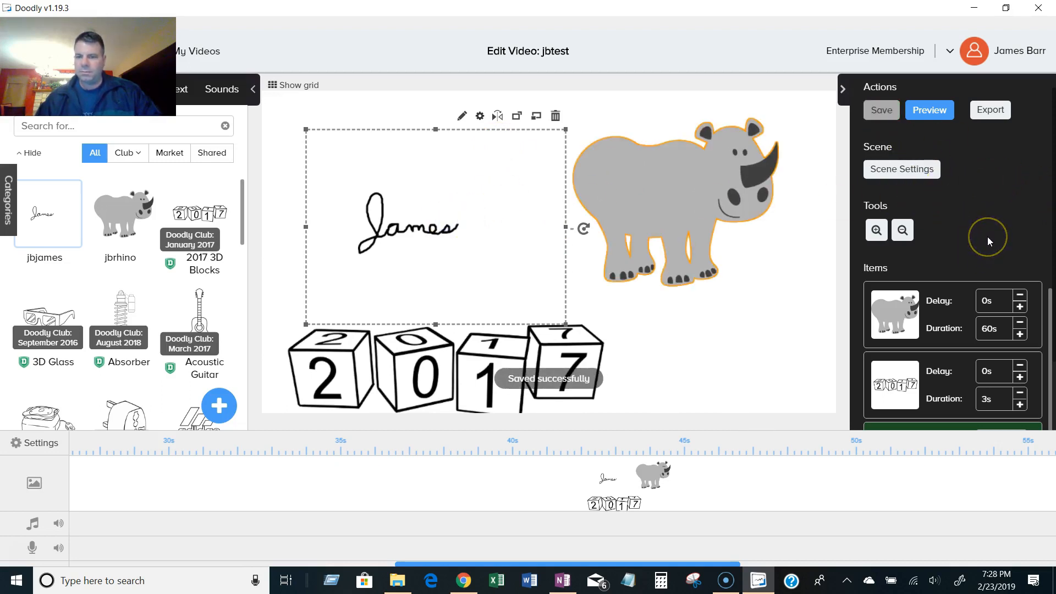
Open the signature prop in the asset editor, load its SVG paths as reveal paths, and save.
click(757, 286)
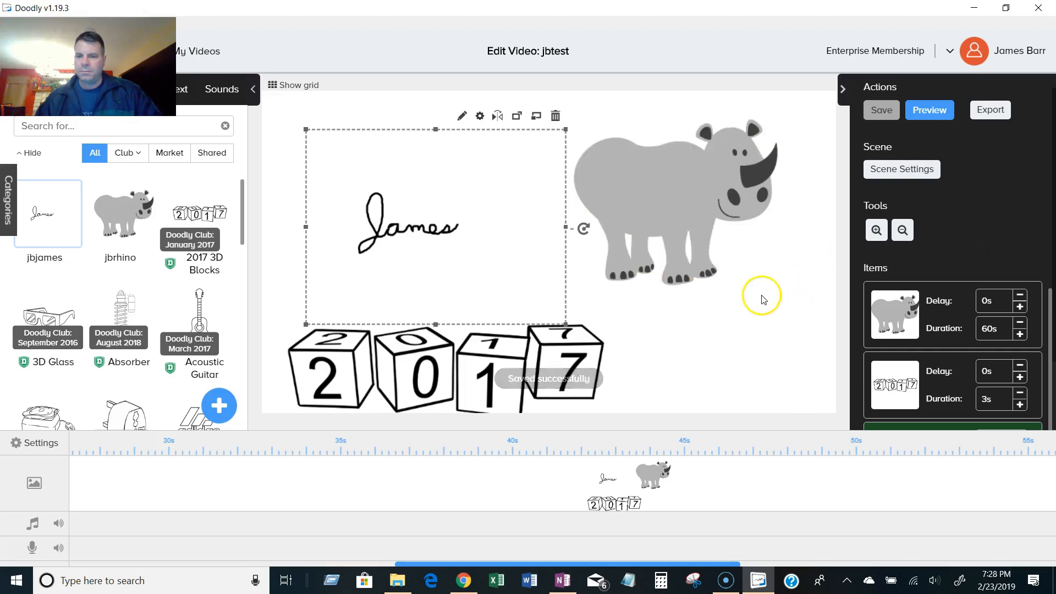
scroll(1006, 252, down, 2)
scroll(1006, 253, up, 2)
click(361, 229)
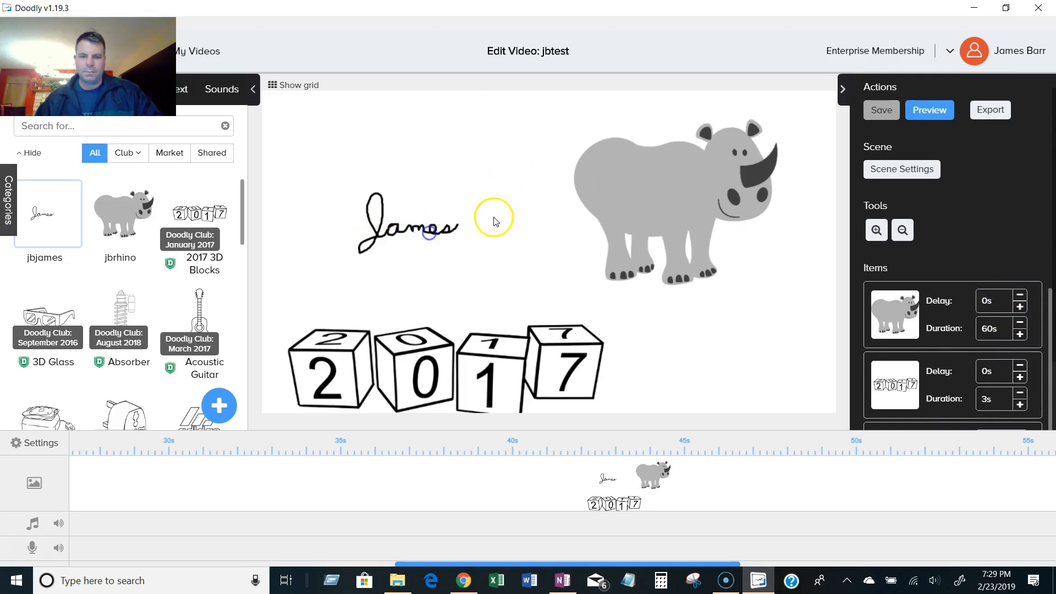
click(411, 224)
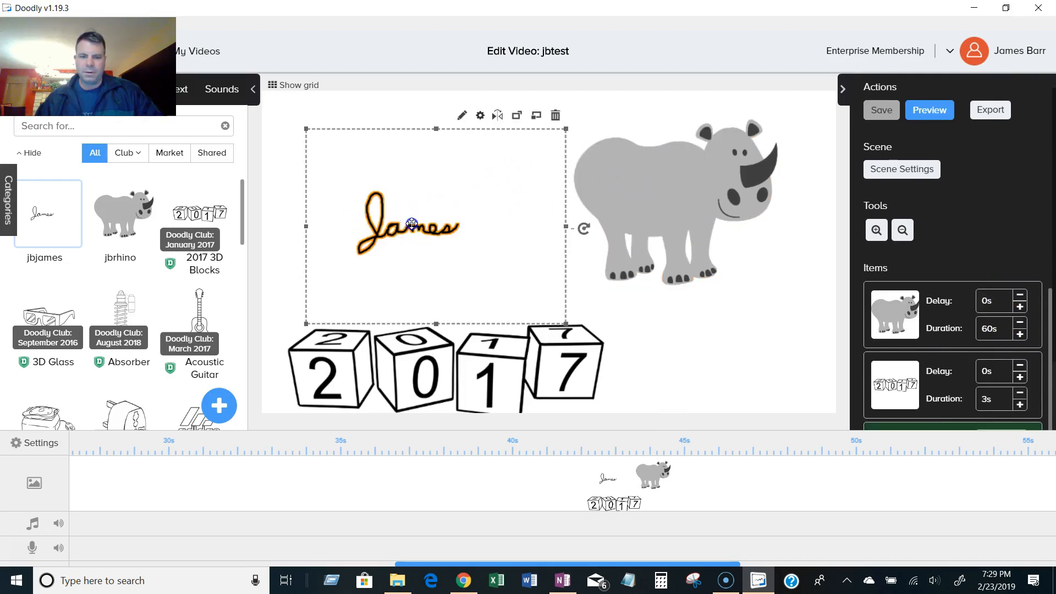
click(461, 114)
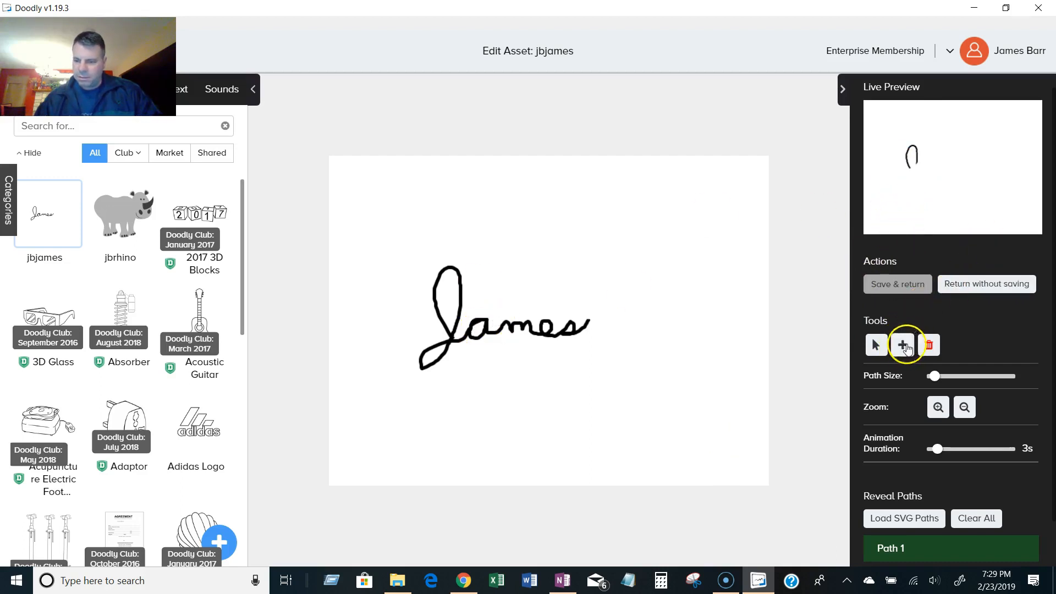
scroll(965, 490, down, 1)
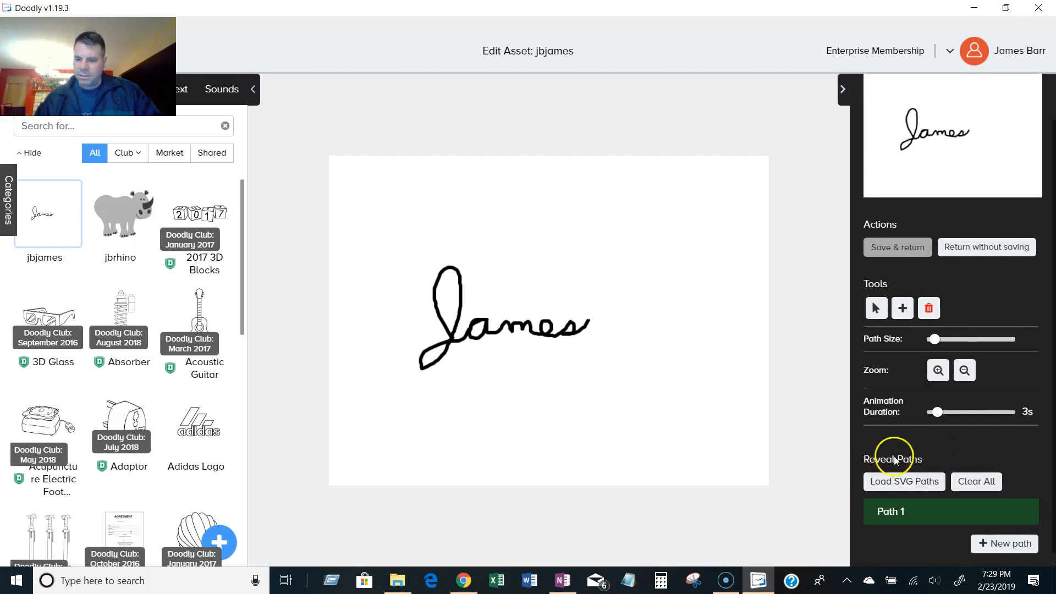
click(914, 488)
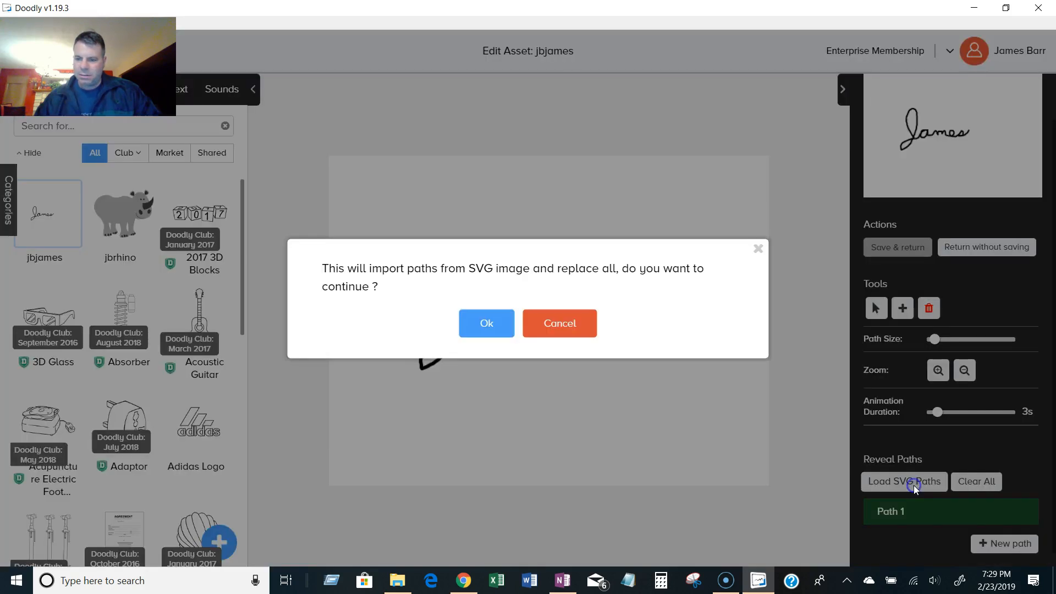
click(488, 324)
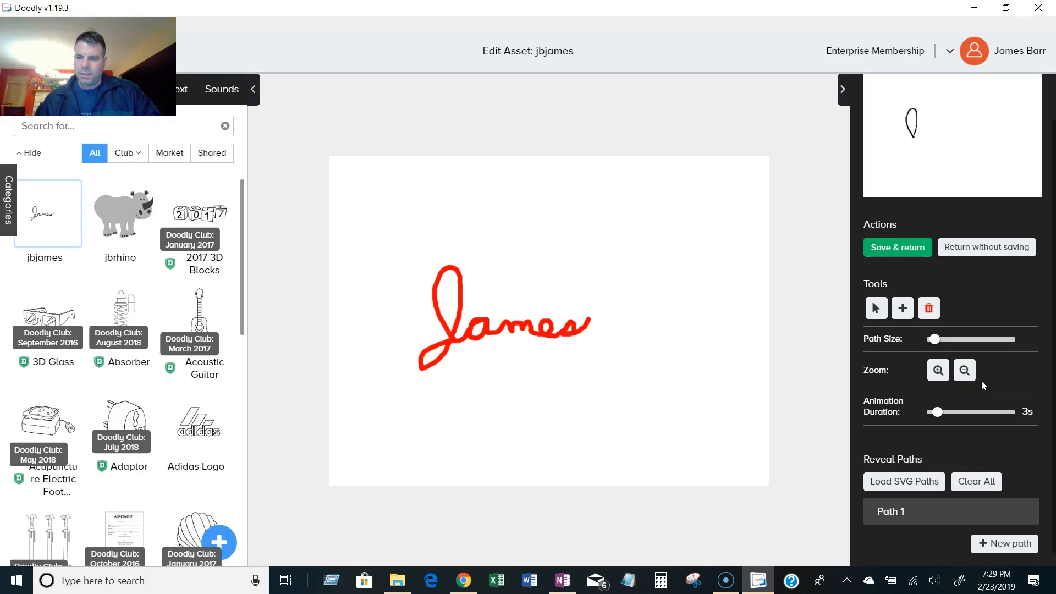
scroll(981, 380, up, 1)
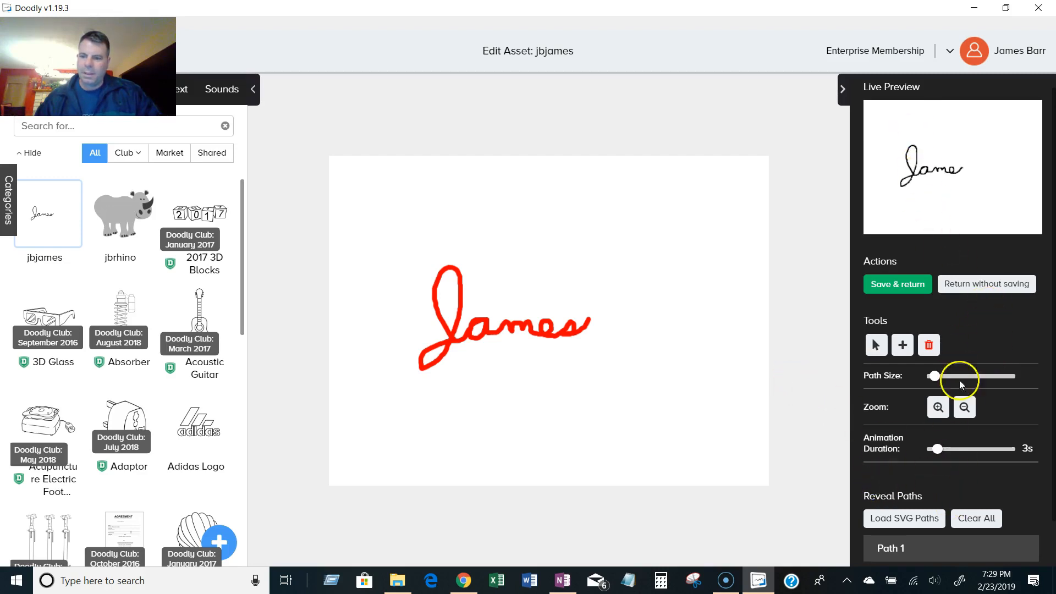
click(907, 287)
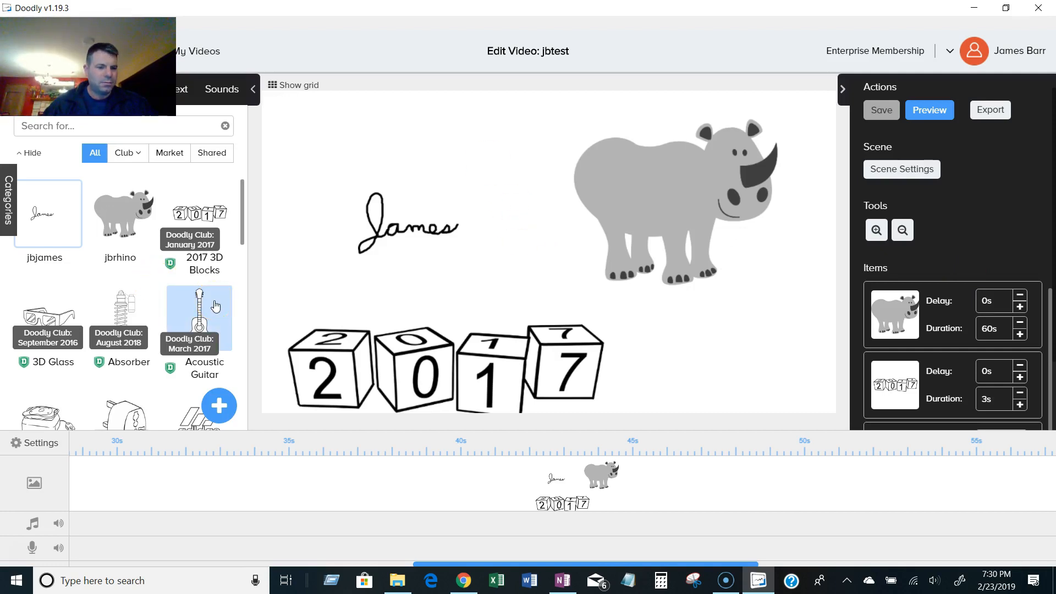
Preview the video with the signature, rhino and dice.
right_click(47, 210)
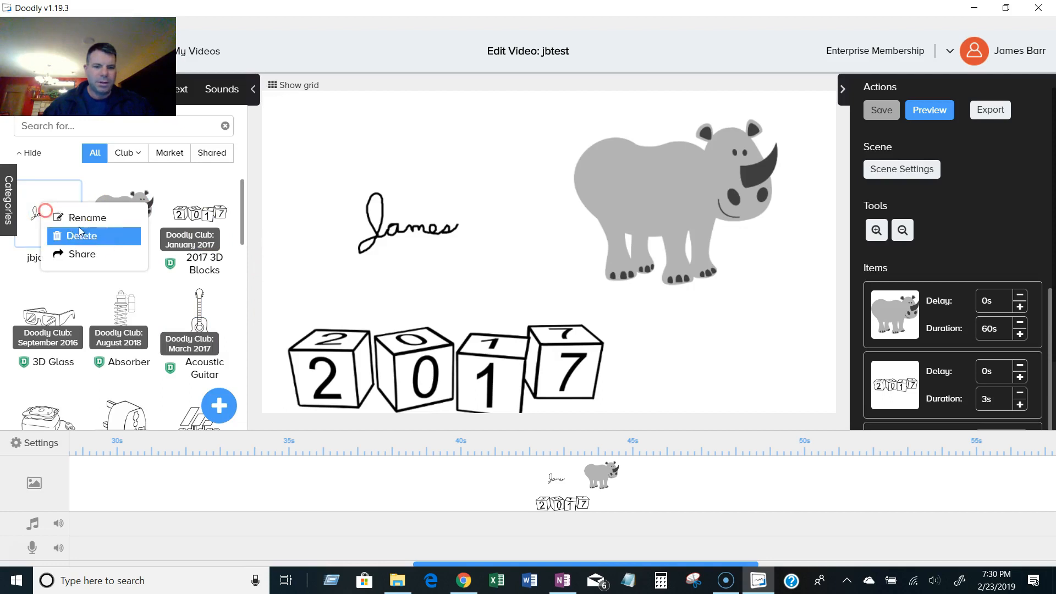
click(500, 156)
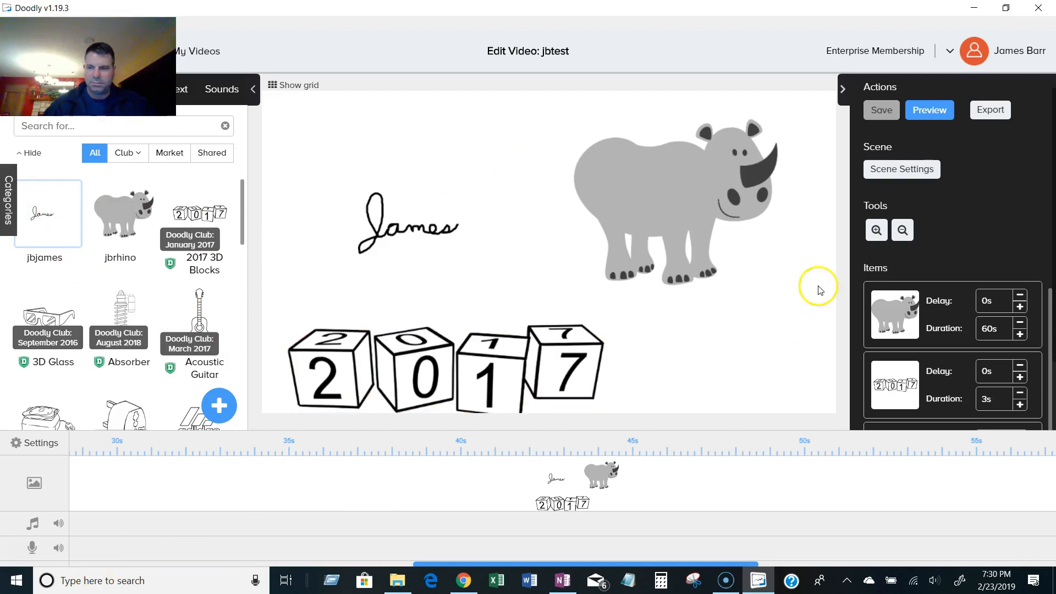
click(930, 110)
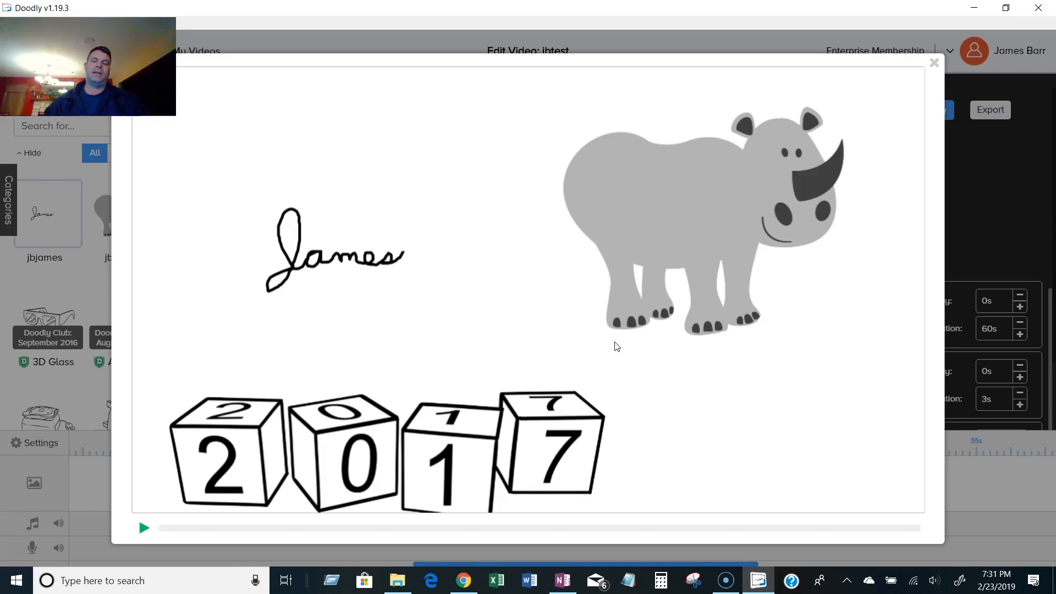
click(617, 345)
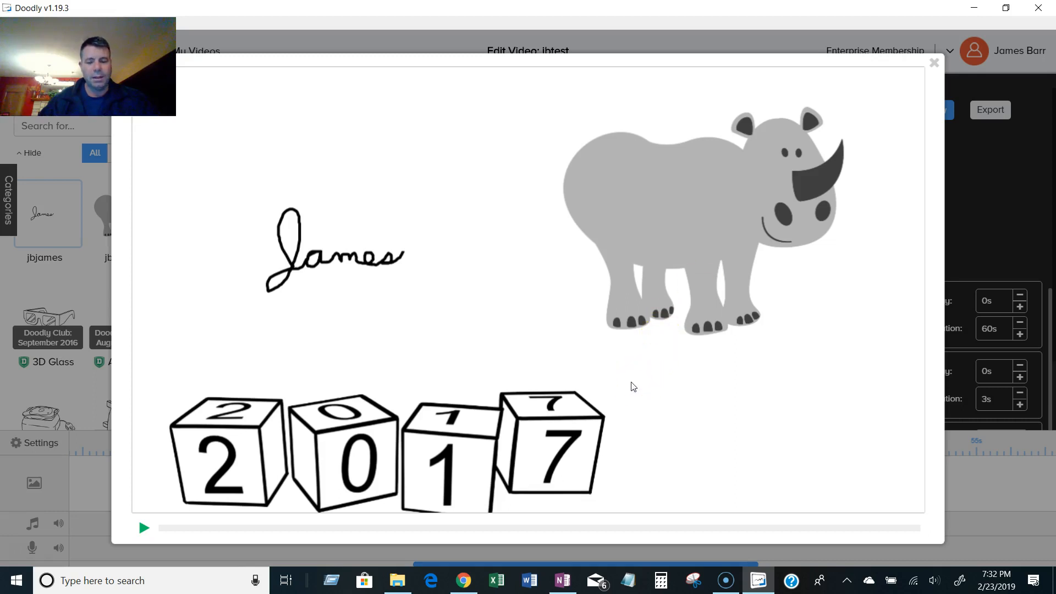
click(934, 63)
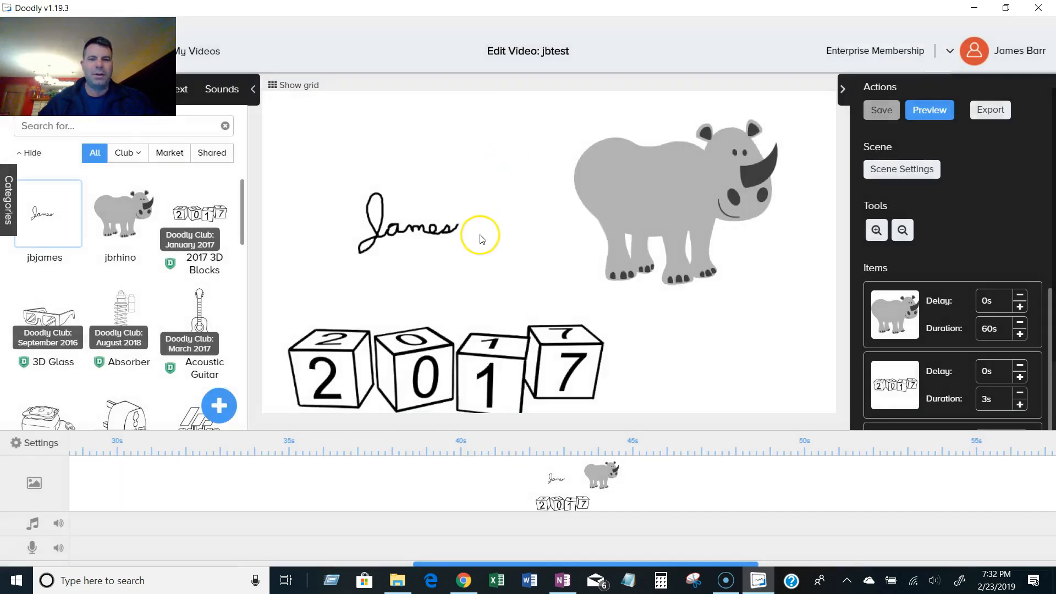